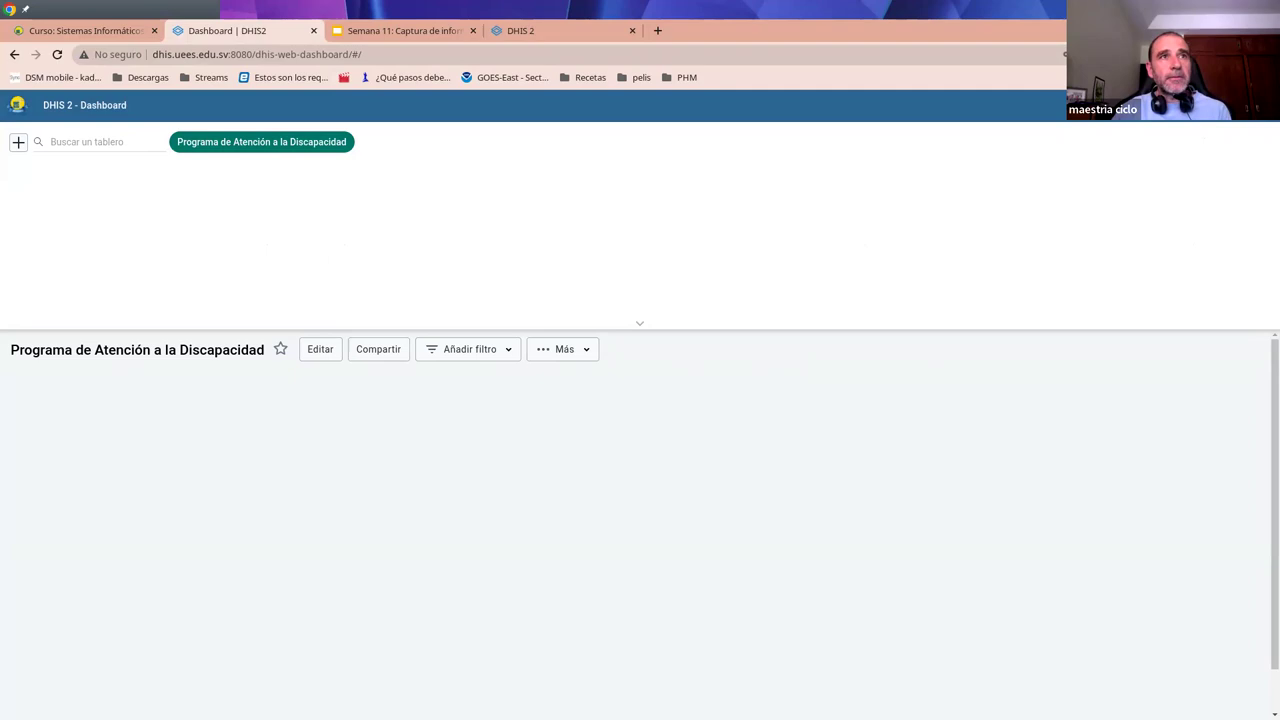
# - Open the Mantenimiento app and show the organisation unit management list in the Unidad organizativa section
pyautogui.click(1218, 105)
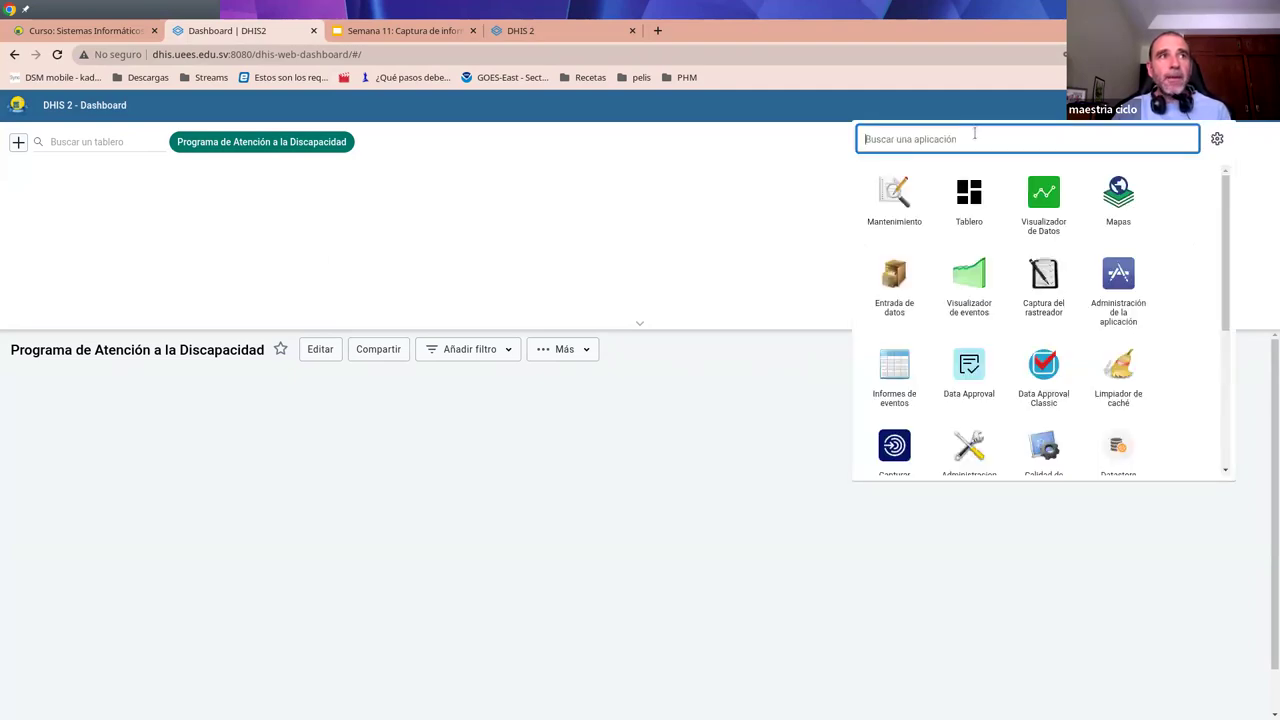
pyautogui.click(894, 220)
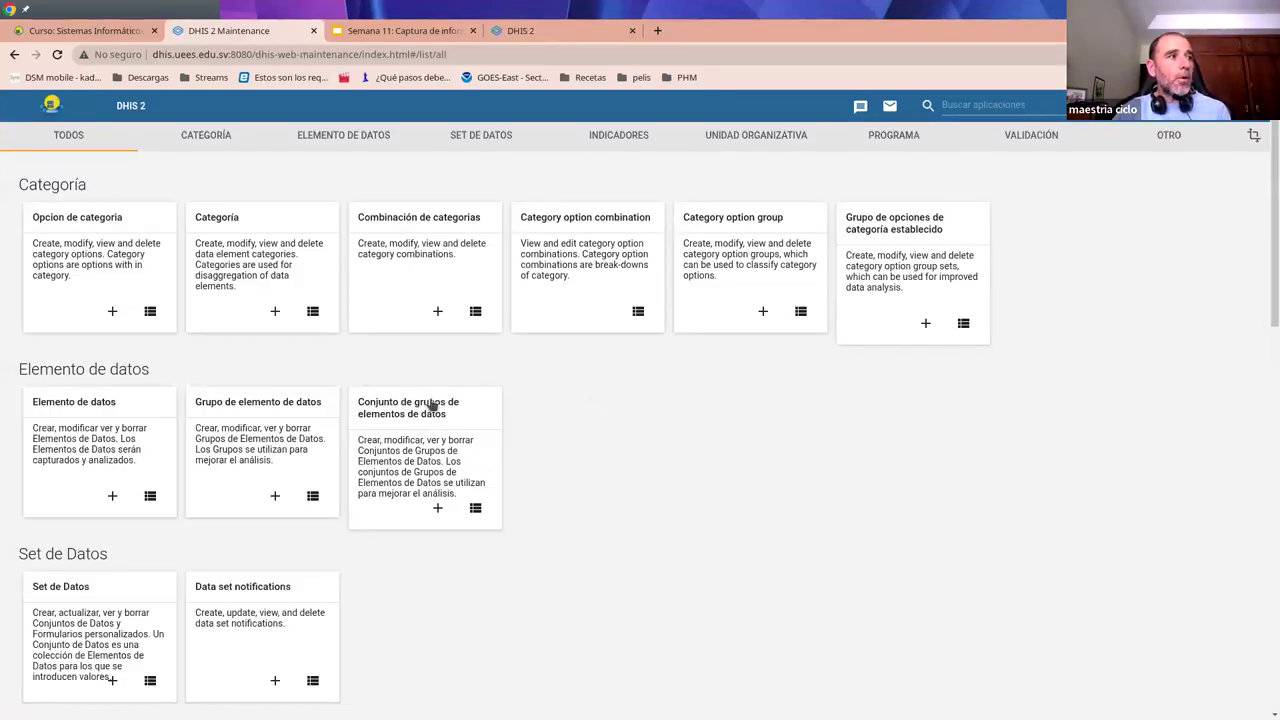
pyautogui.scroll(-8, 440, 520)
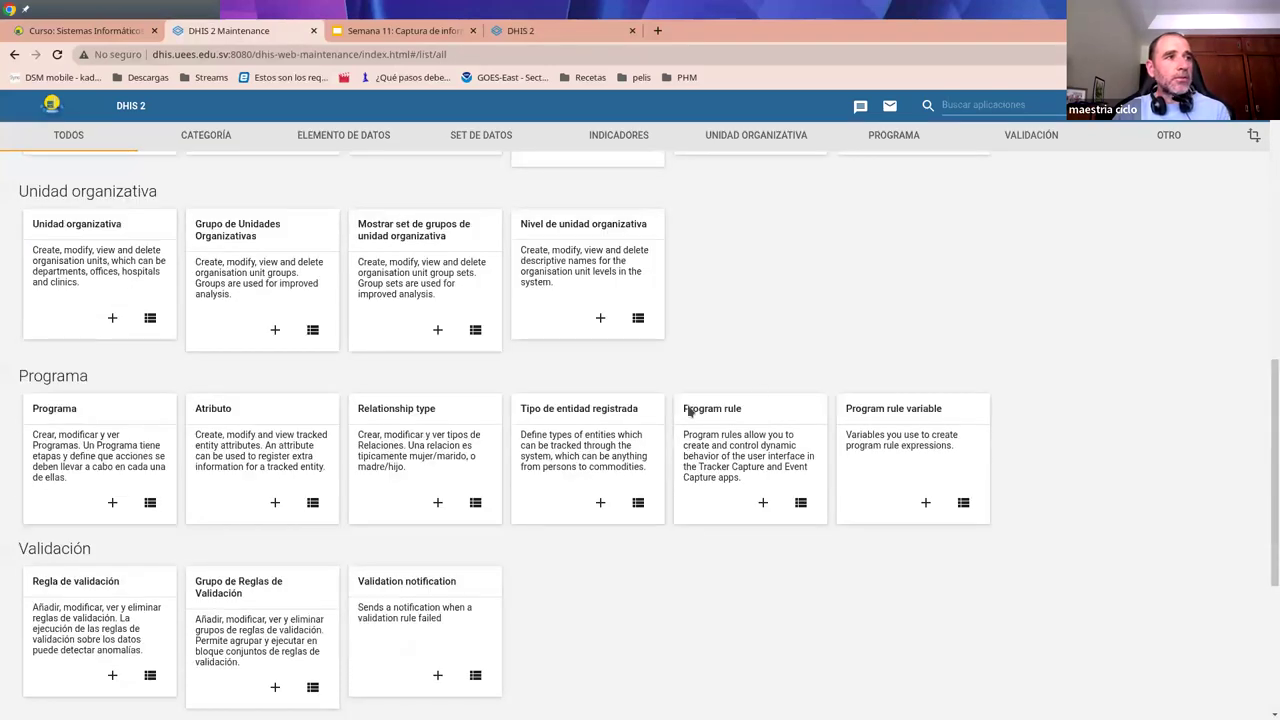
pyautogui.scroll(8, 660, 597)
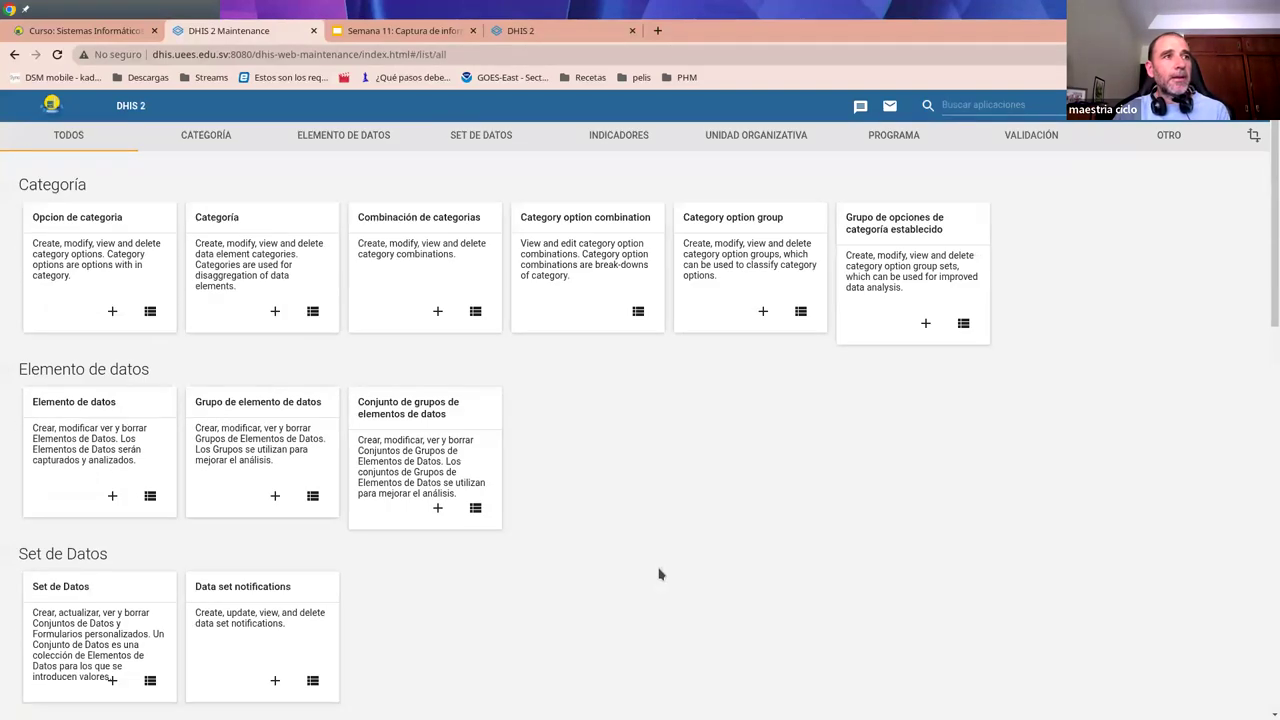
pyautogui.click(740, 137)
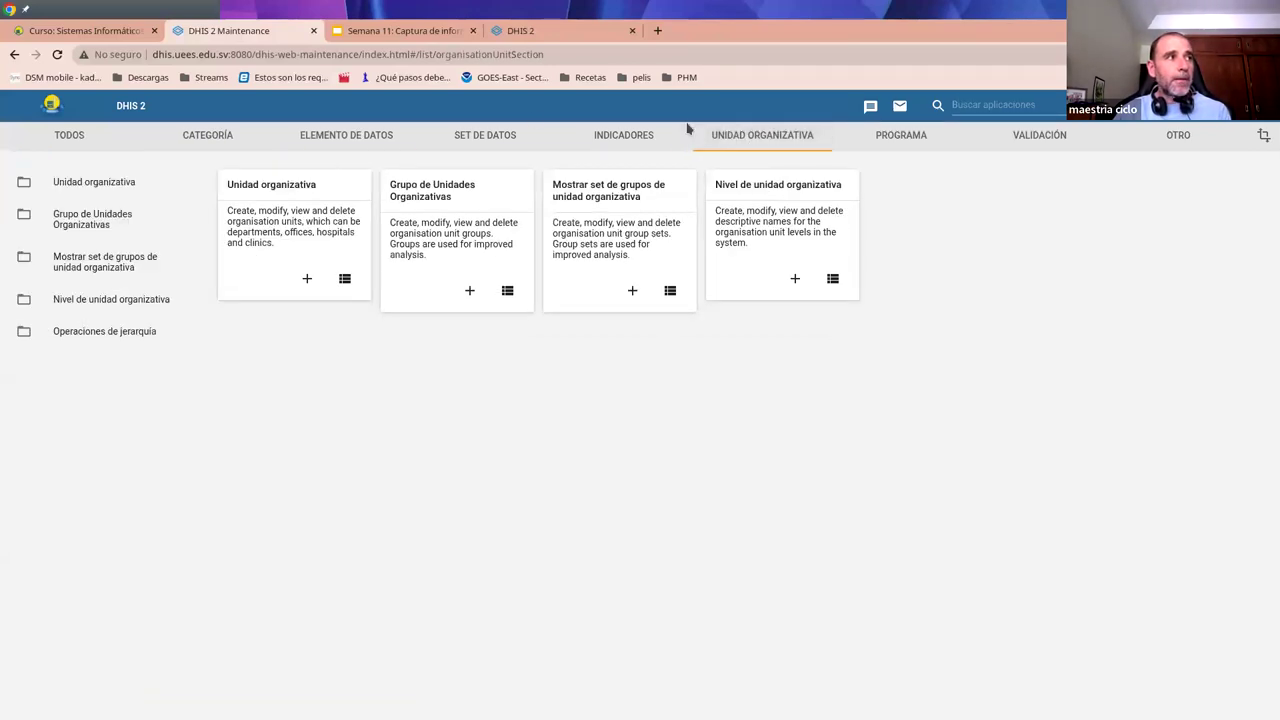
pyautogui.click(84, 187)
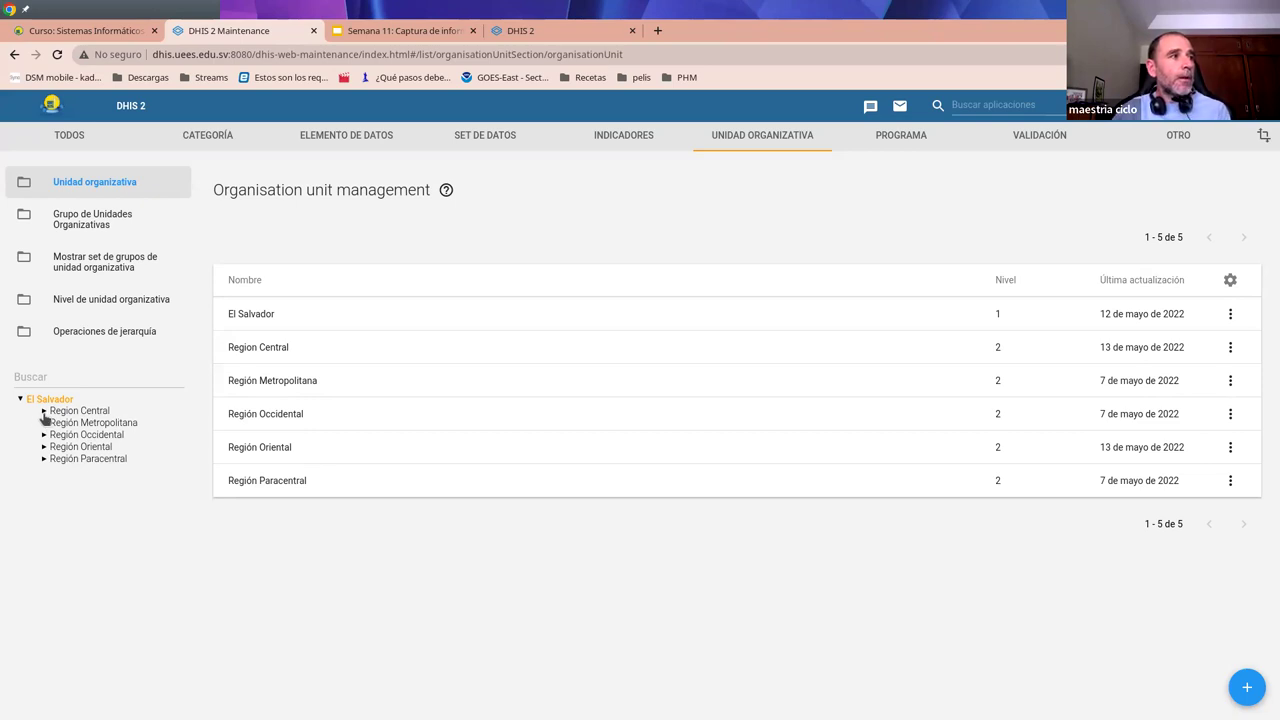
# - Expand the Central, Metropolitana, Occidental, Oriental and Paracentral regions under El Salvador to show their departments
pyautogui.click(44, 411)
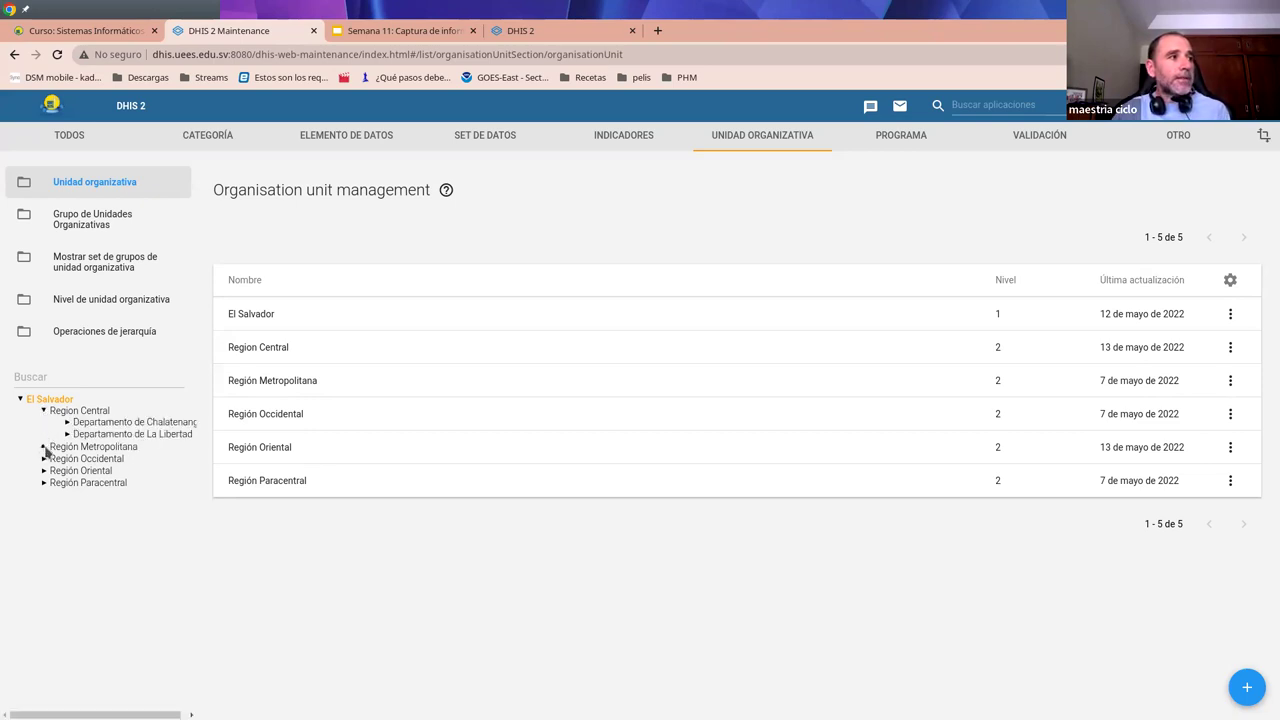
pyautogui.click(44, 447)
pyautogui.click(43, 471)
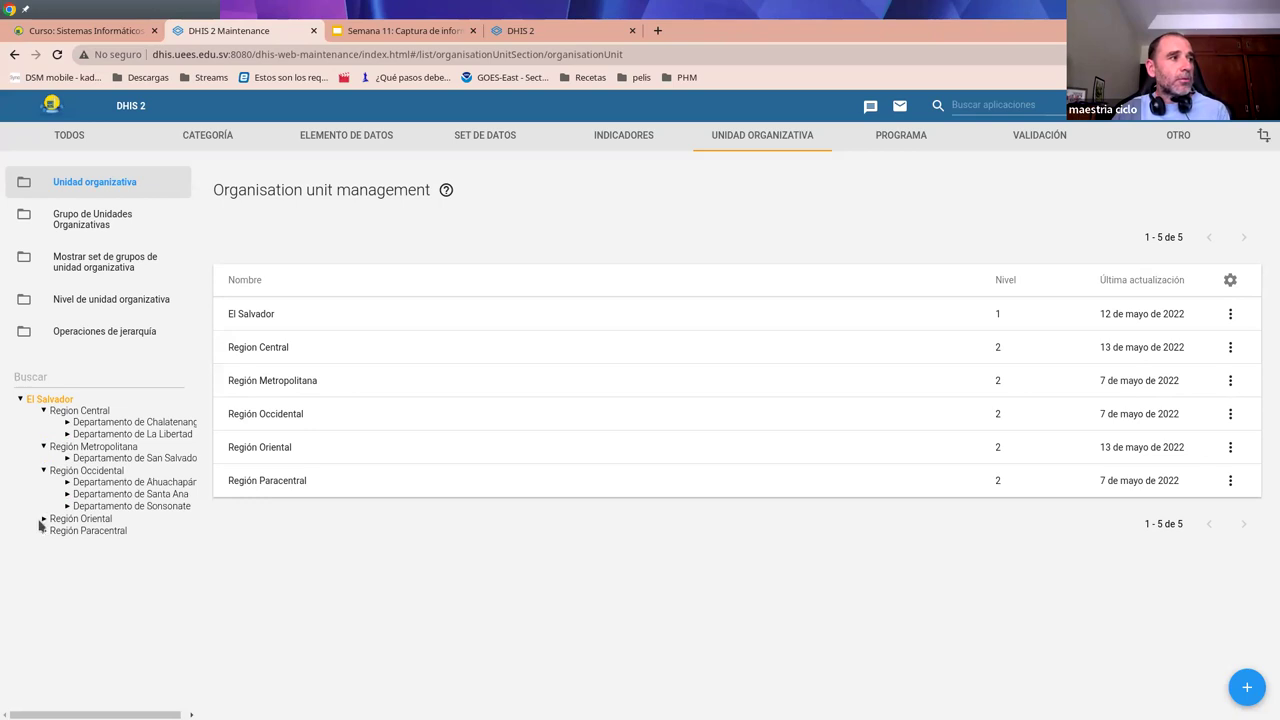
pyautogui.click(44, 519)
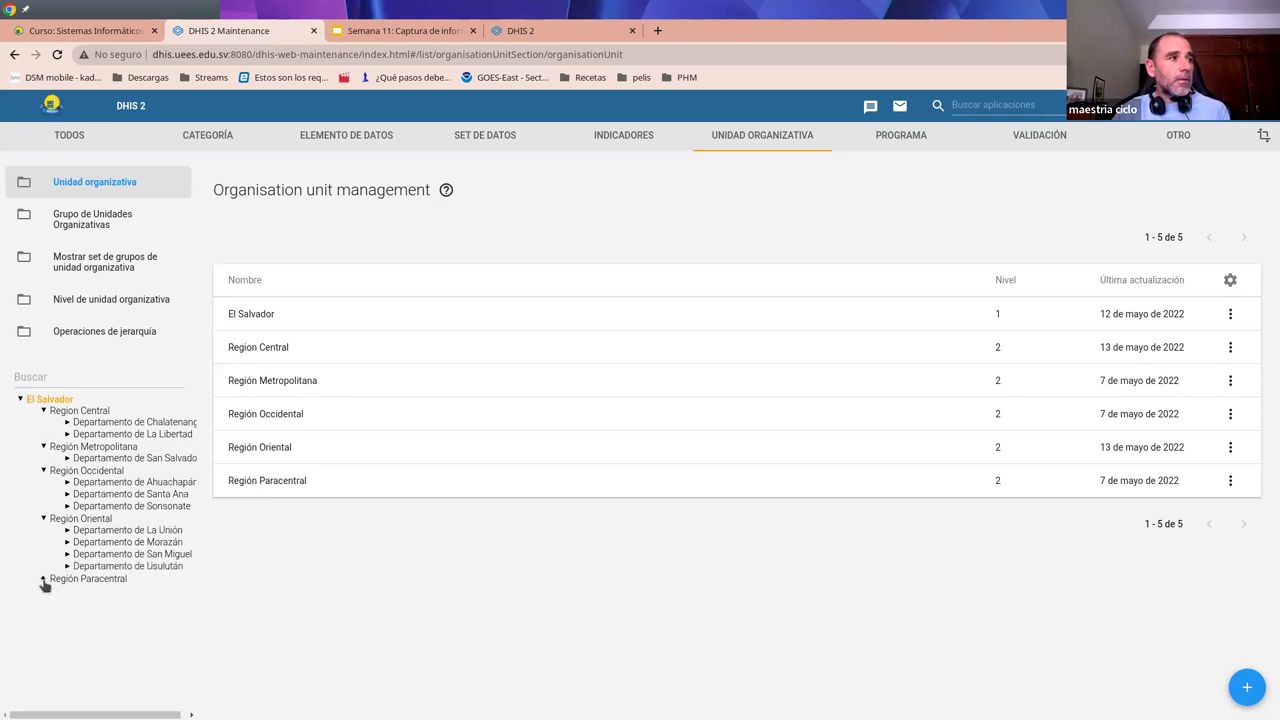
pyautogui.click(43, 580)
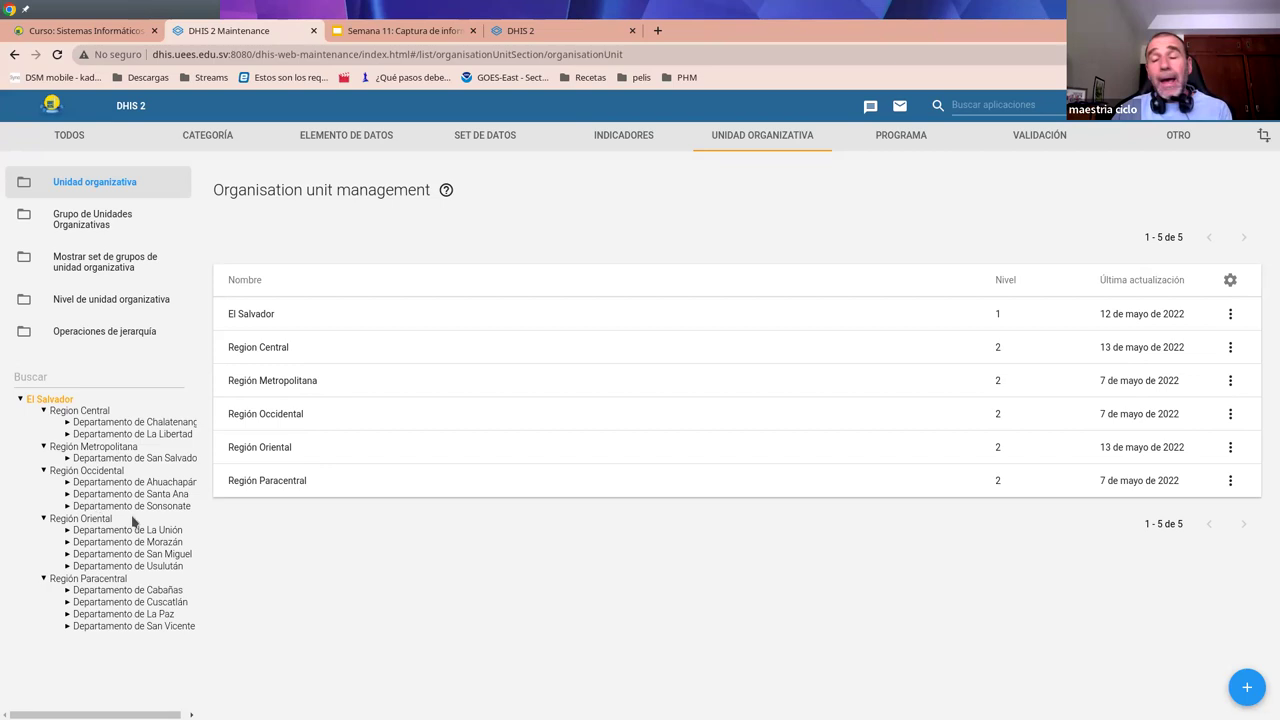
# - Start a new organisation unit under Departamento de Sonsonate with the name Izalco and the short name Iz
pyautogui.click(67, 506)
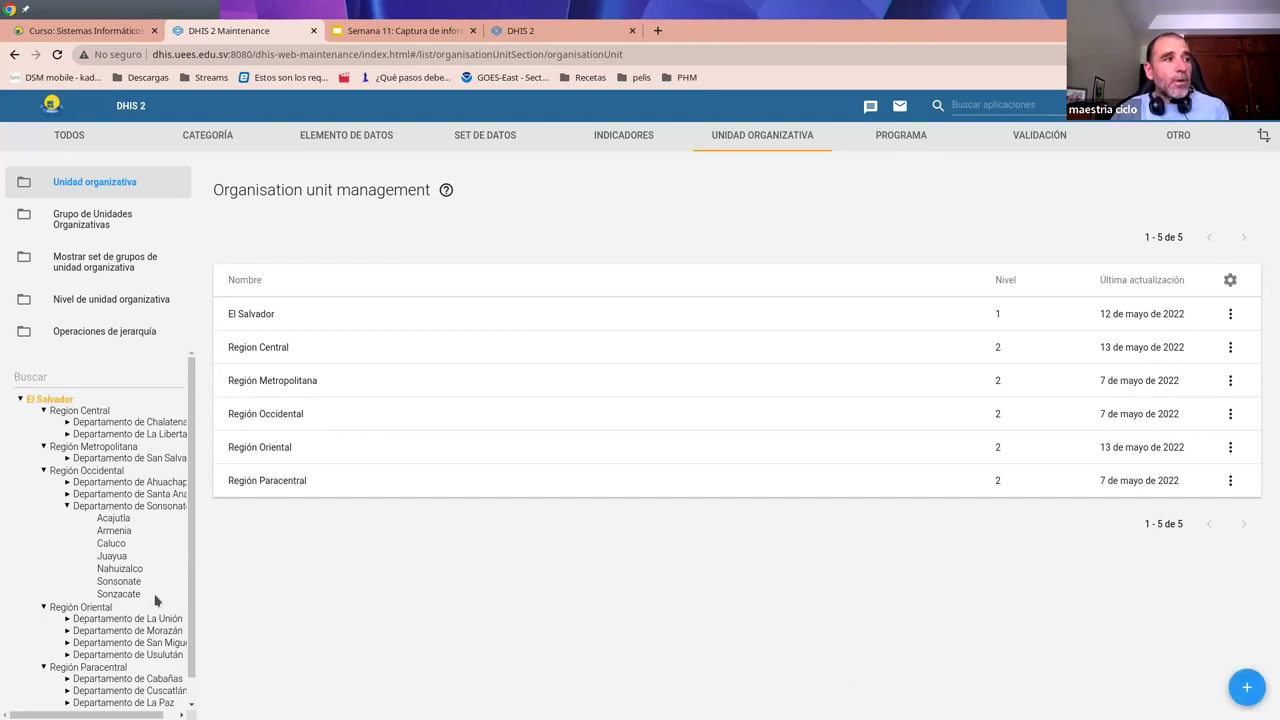
pyautogui.click(100, 507)
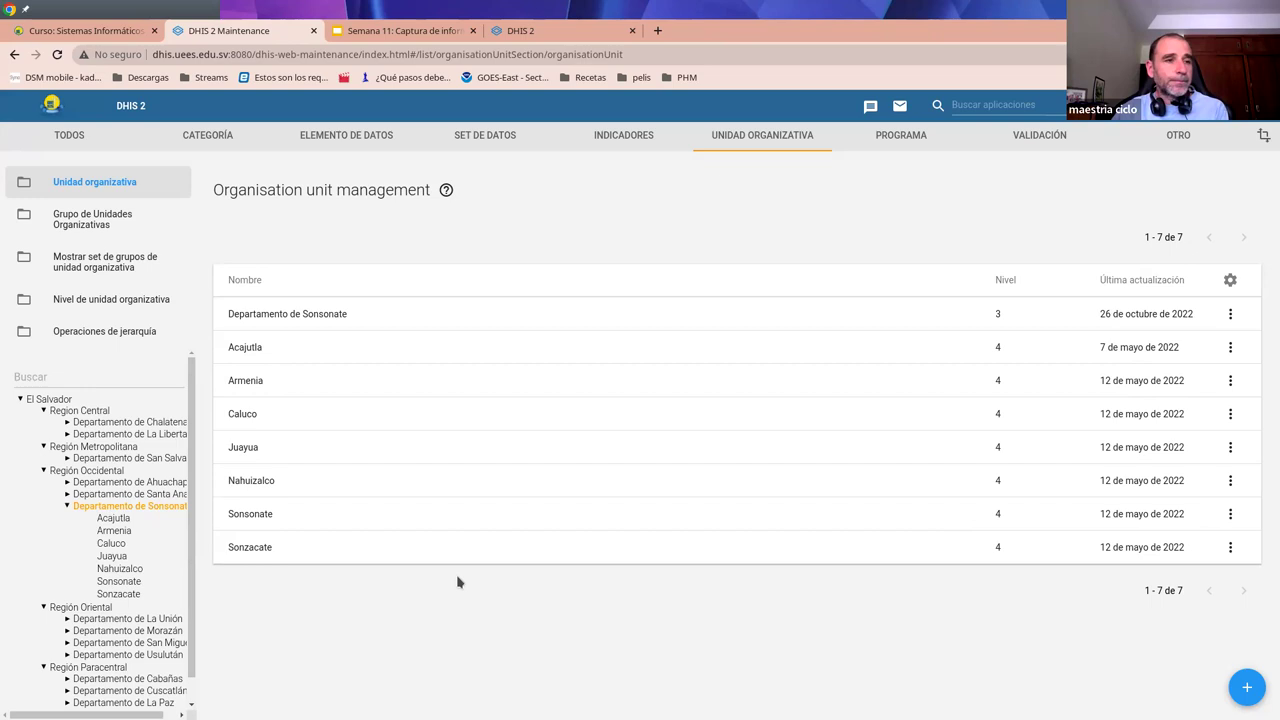
pyautogui.click(1245, 690)
pyautogui.click(146, 277)
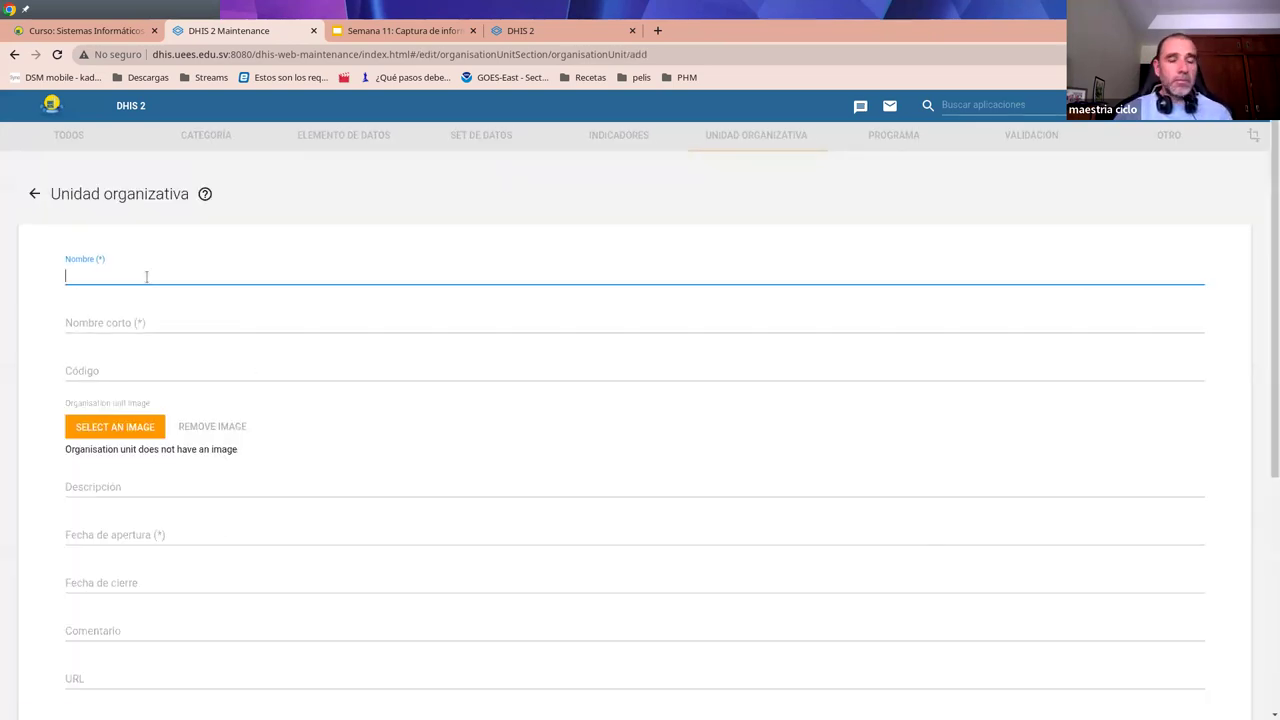
pyautogui.press('Tab')
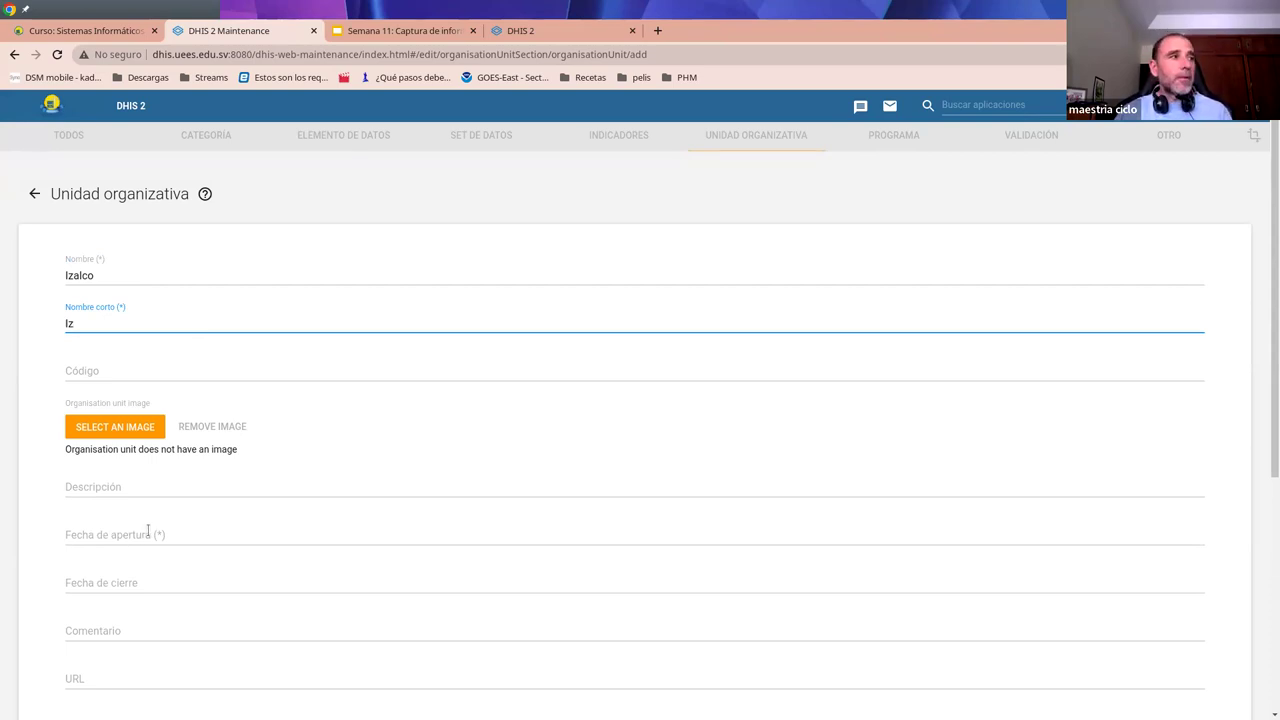
# - Set the opening date of the Izalco organisation unit to 2022-01-01
pyautogui.click(145, 533)
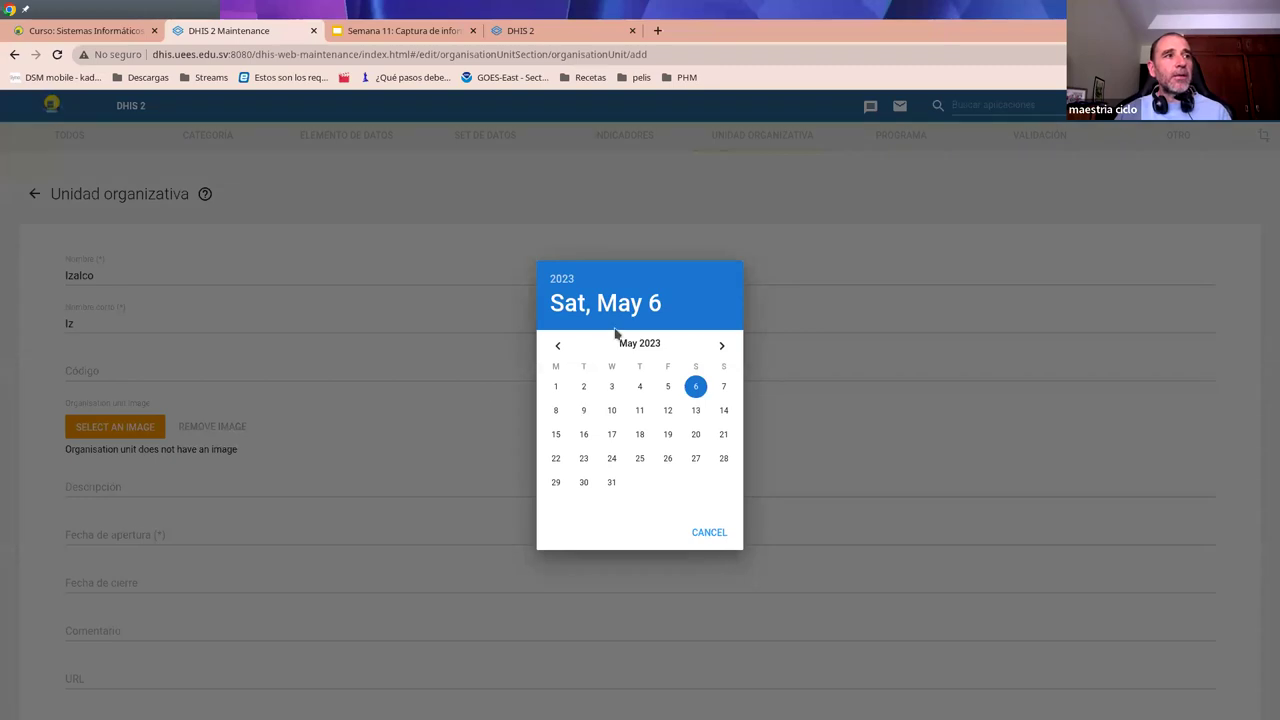
pyautogui.click(557, 347)
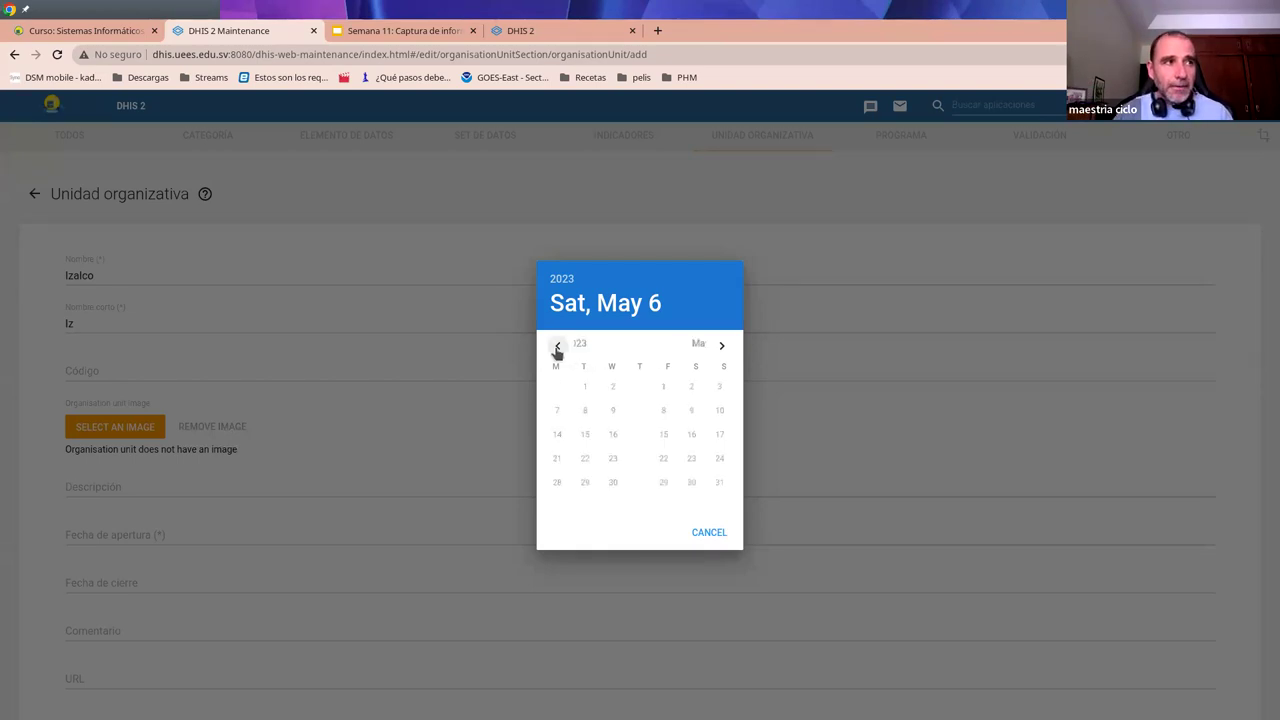
pyautogui.click(557, 347)
pyautogui.click(557, 347)
pyautogui.click(557, 347)
pyautogui.click(557, 347)
pyautogui.click(557, 347)
pyautogui.click(557, 347)
pyautogui.click(557, 347)
pyautogui.click(557, 347)
pyautogui.click(557, 347)
pyautogui.click(557, 347)
pyautogui.click(557, 347)
pyautogui.click(557, 347)
pyautogui.click(557, 347)
pyautogui.click(557, 347)
pyautogui.click(698, 389)
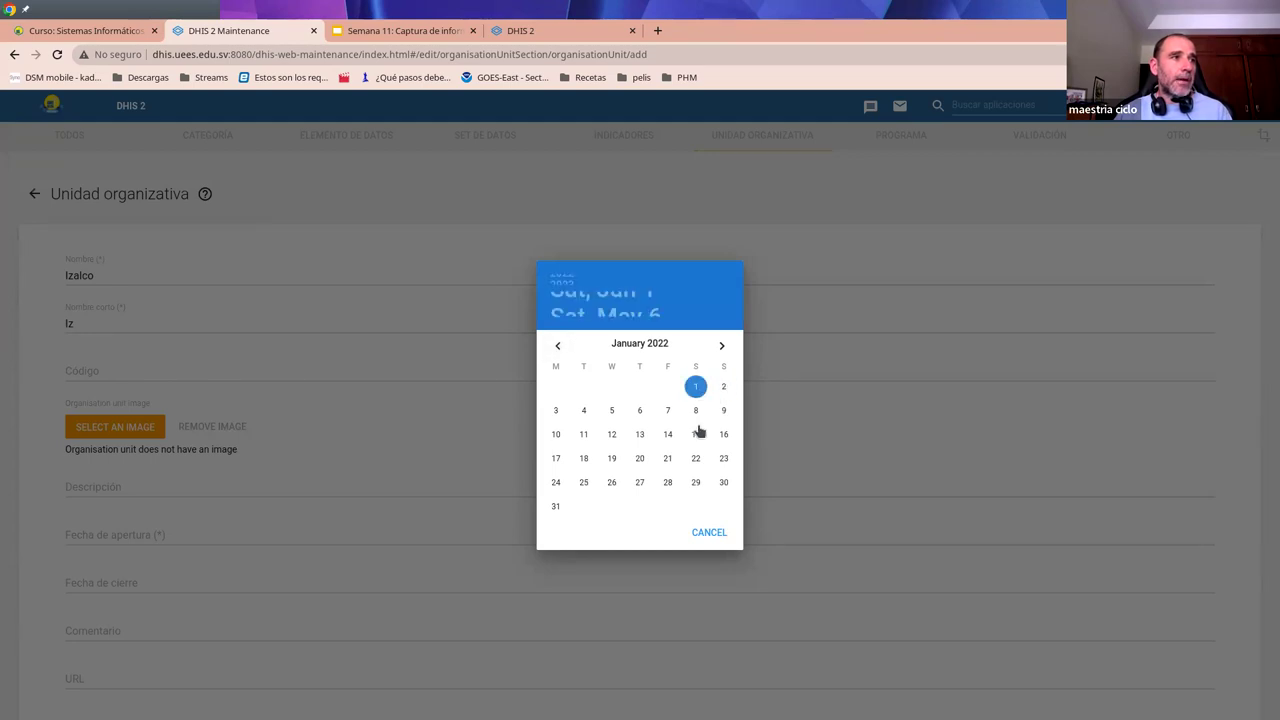
# - Review the optional contact and coordinate fields, leave latitude and longitude empty, and save the Izalco unit
pyautogui.scroll(-2, 350, 522)
pyautogui.scroll(-2, 363, 530)
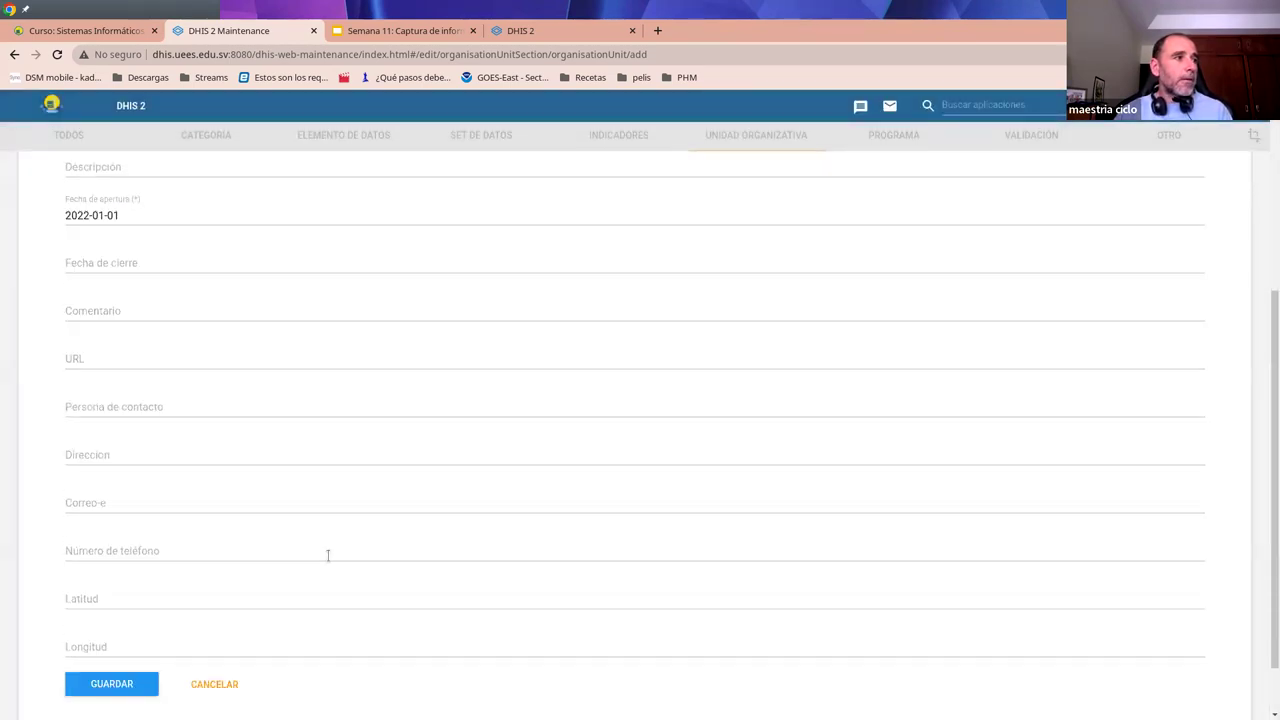
pyautogui.scroll(4, 205, 450)
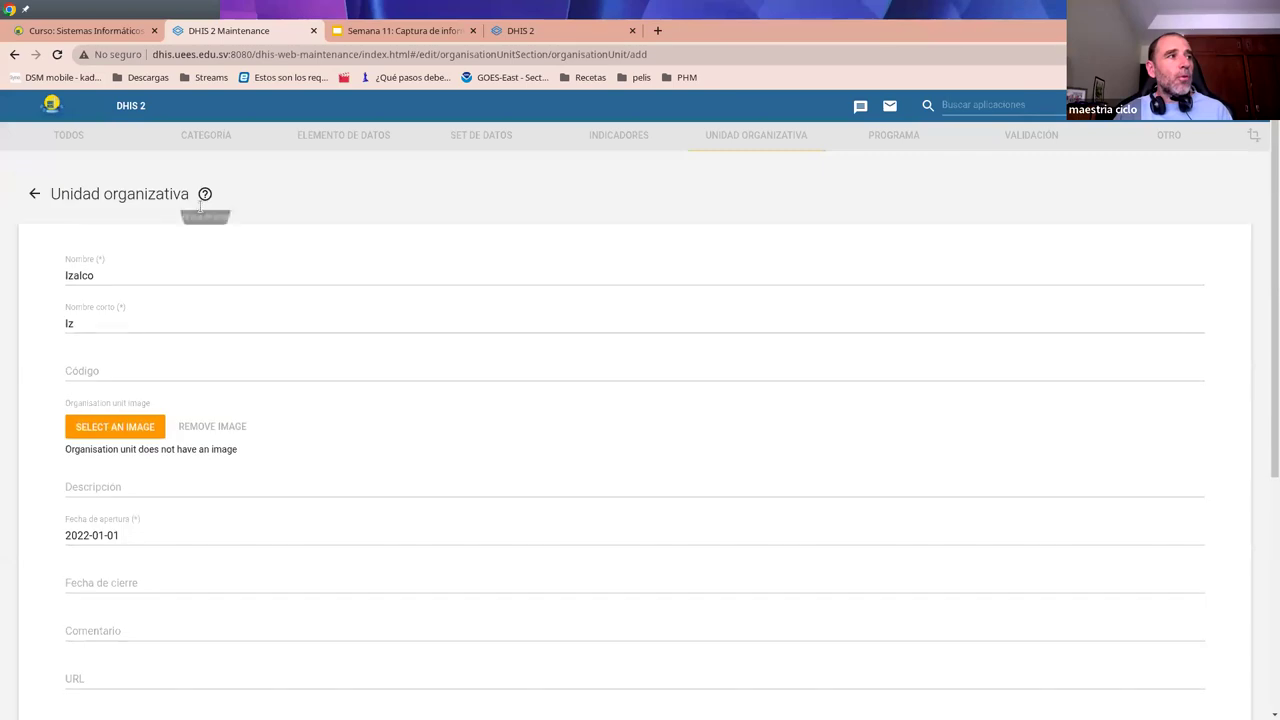
pyautogui.scroll(-5, 309, 486)
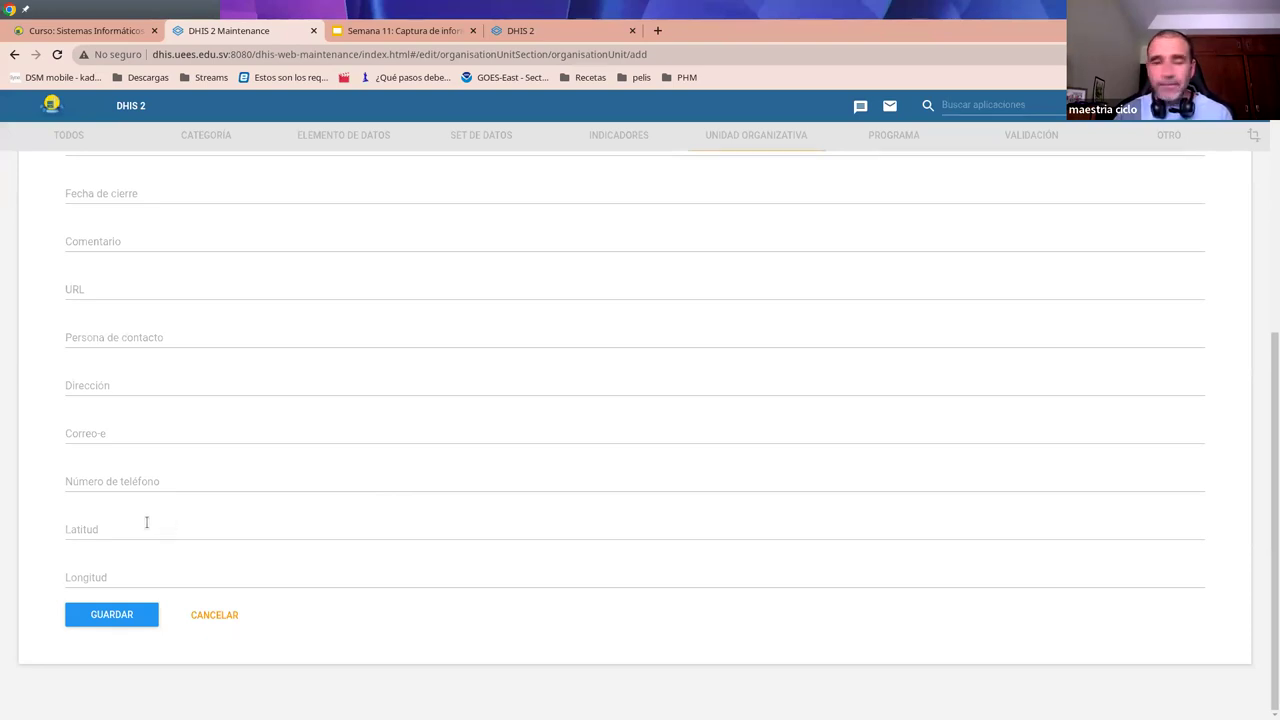
pyautogui.click(74, 524)
pyautogui.click(305, 582)
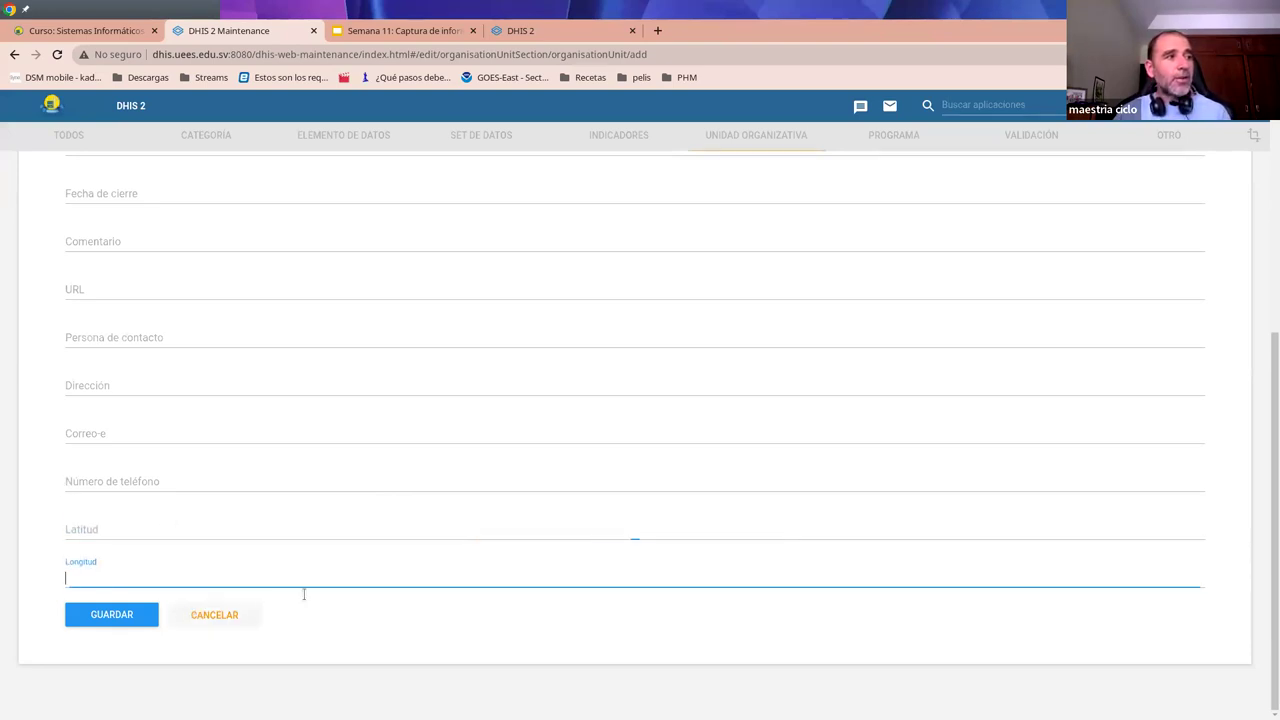
pyautogui.click(100, 532)
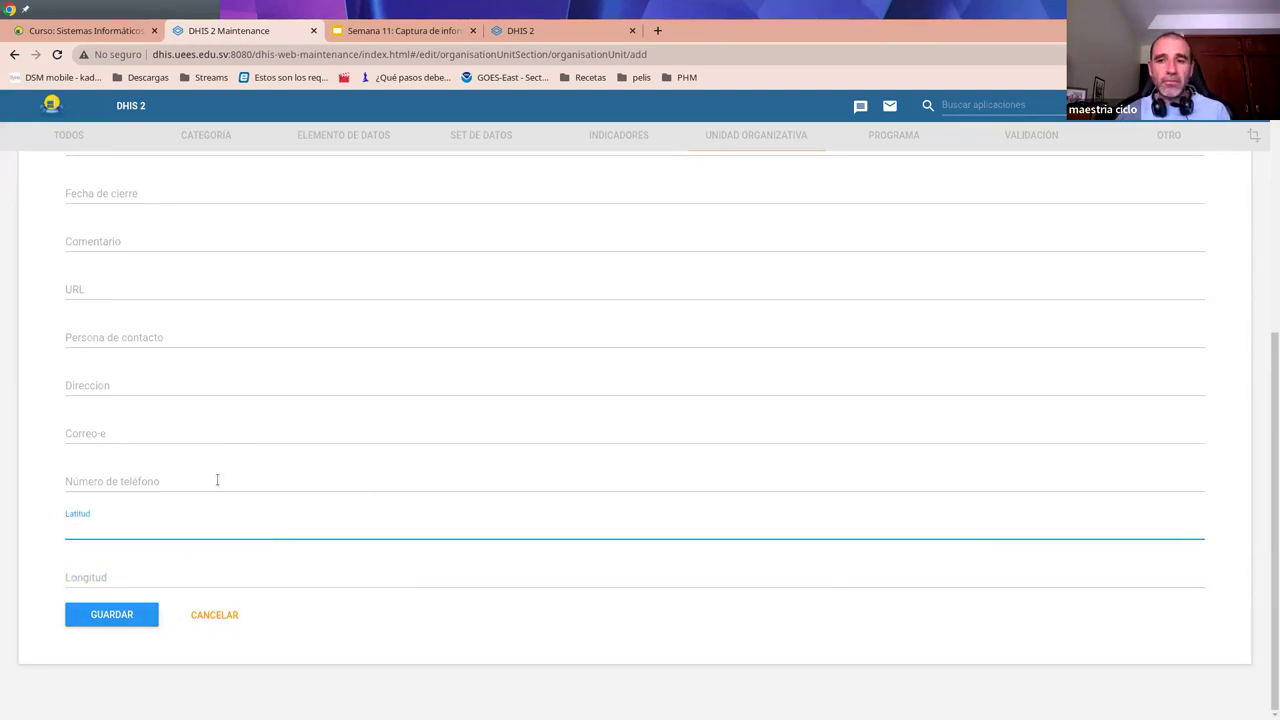
pyautogui.click(107, 628)
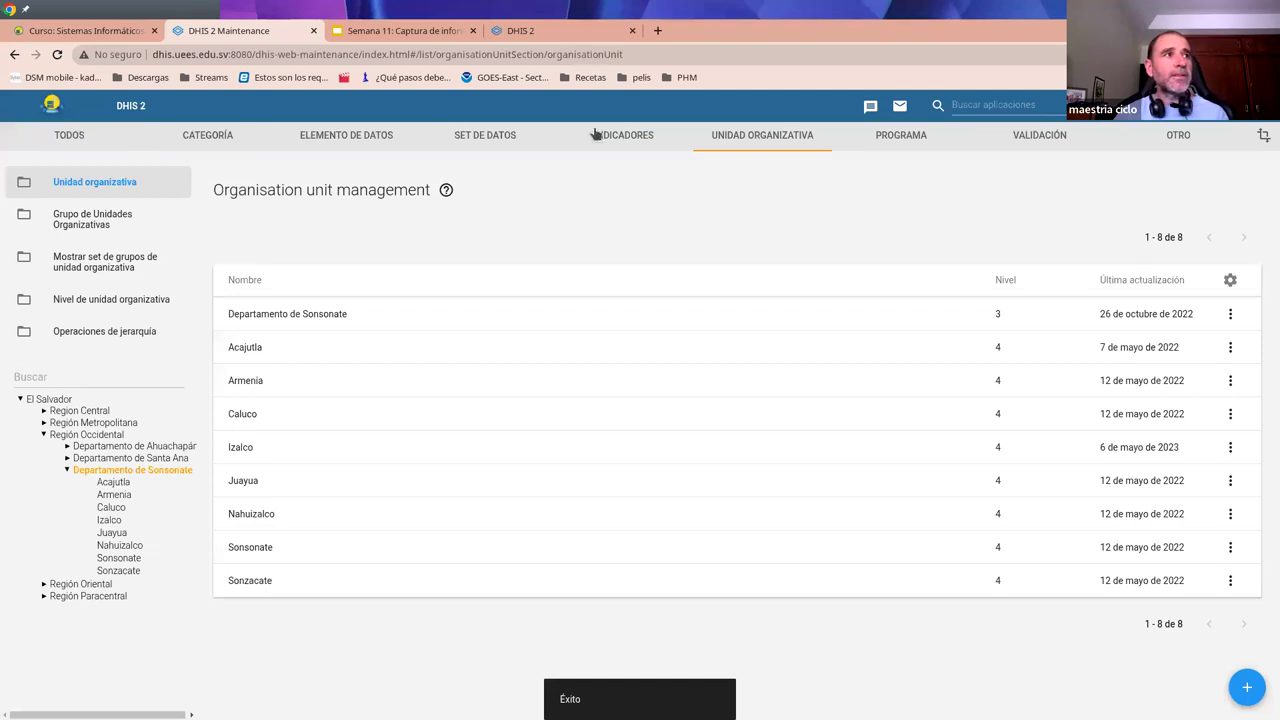
# - View the overview of all maintenance sections and return to the organisation unit list for Departamento de Sonsonate
pyautogui.click(88, 135)
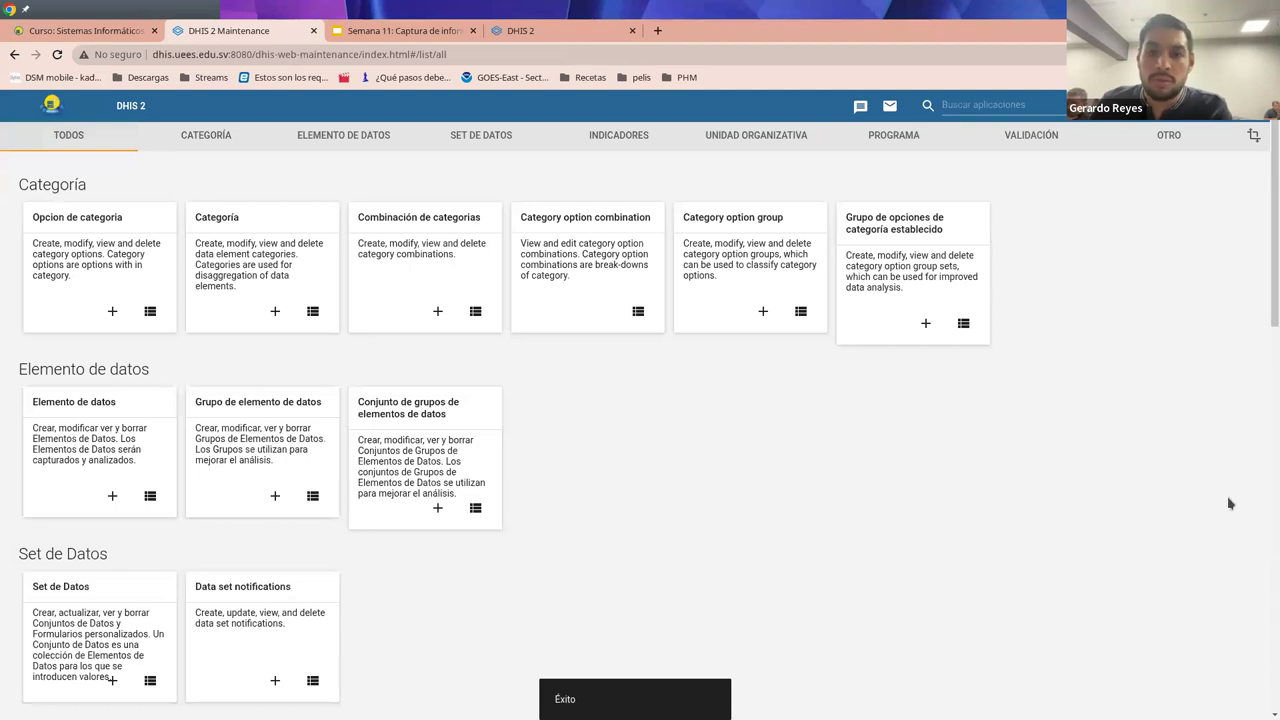
pyautogui.moveTo(966, 174)
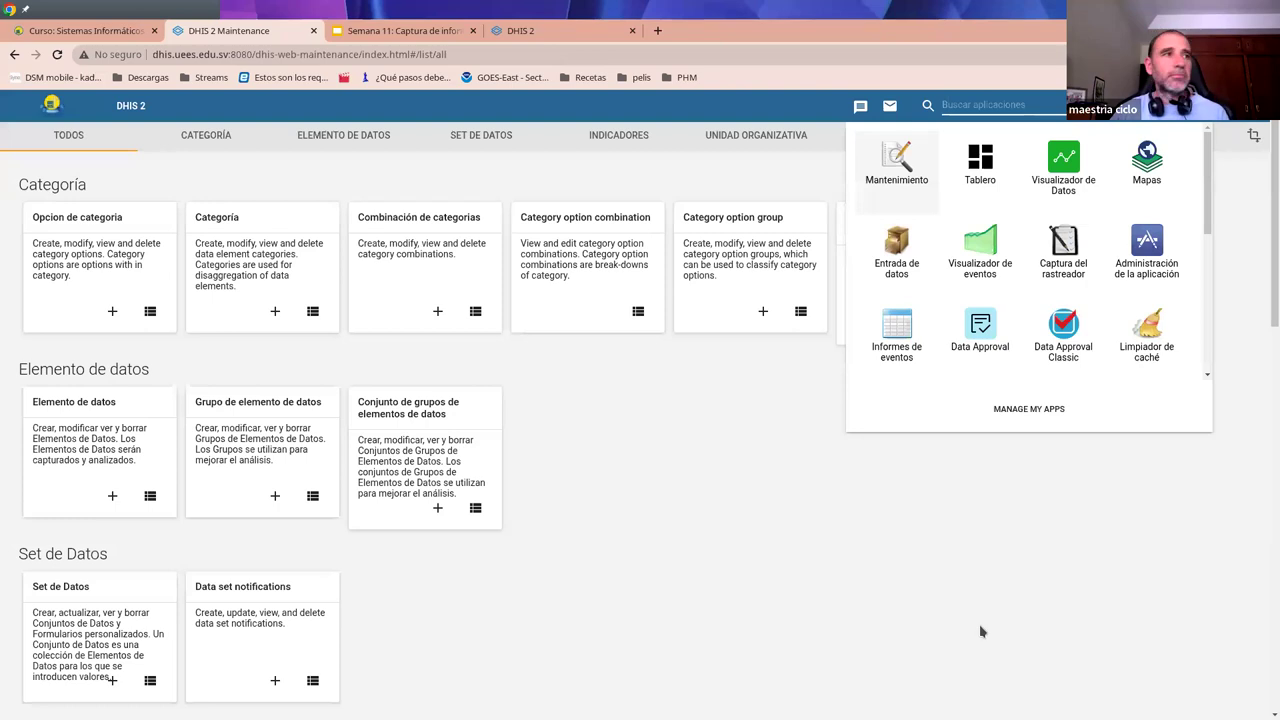
pyautogui.click(757, 142)
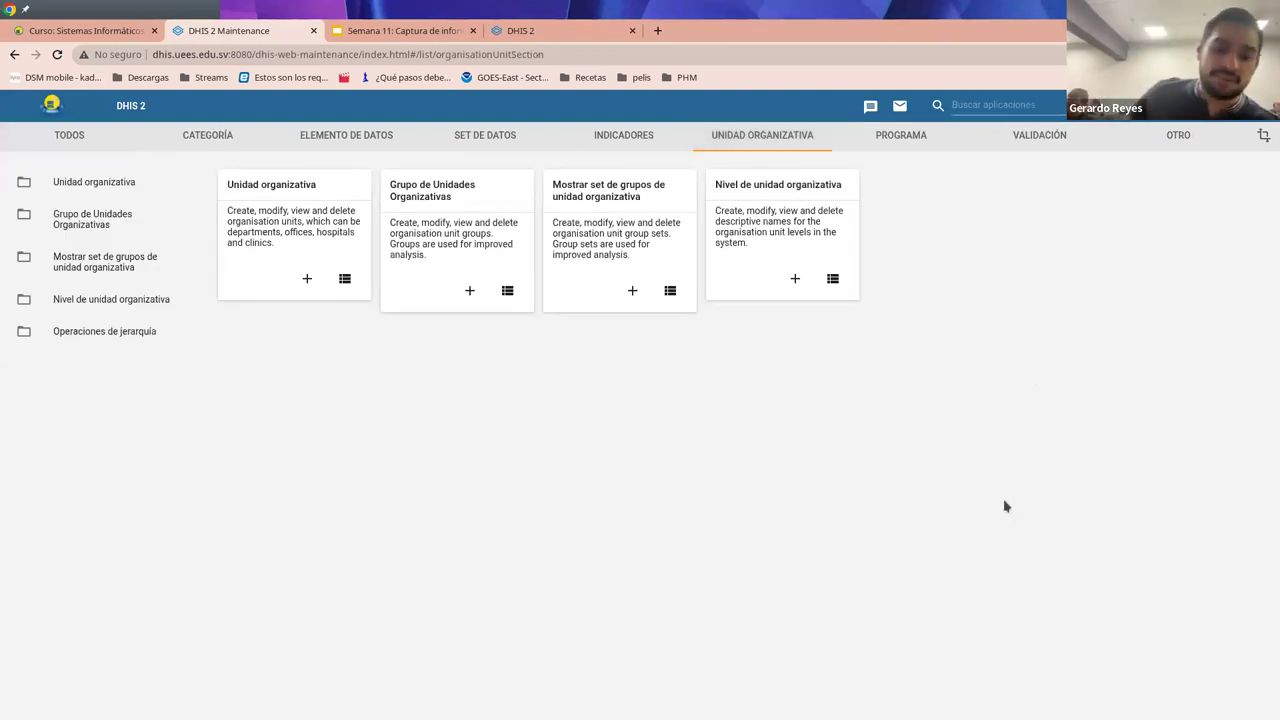
pyautogui.click(80, 186)
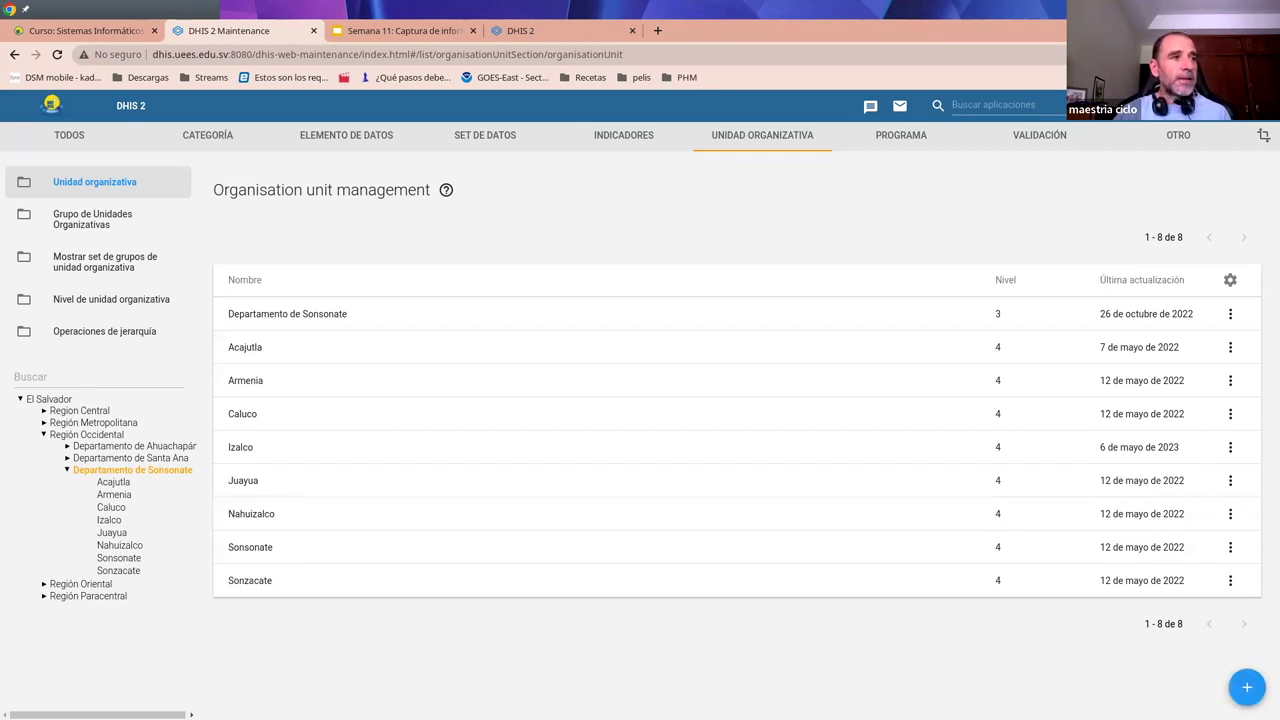
# - Start another organisation unit named "Unidad Comunitaria de Salud Familiar de Izalco" with the short name "UCSF Izalco"
pyautogui.click(1247, 687)
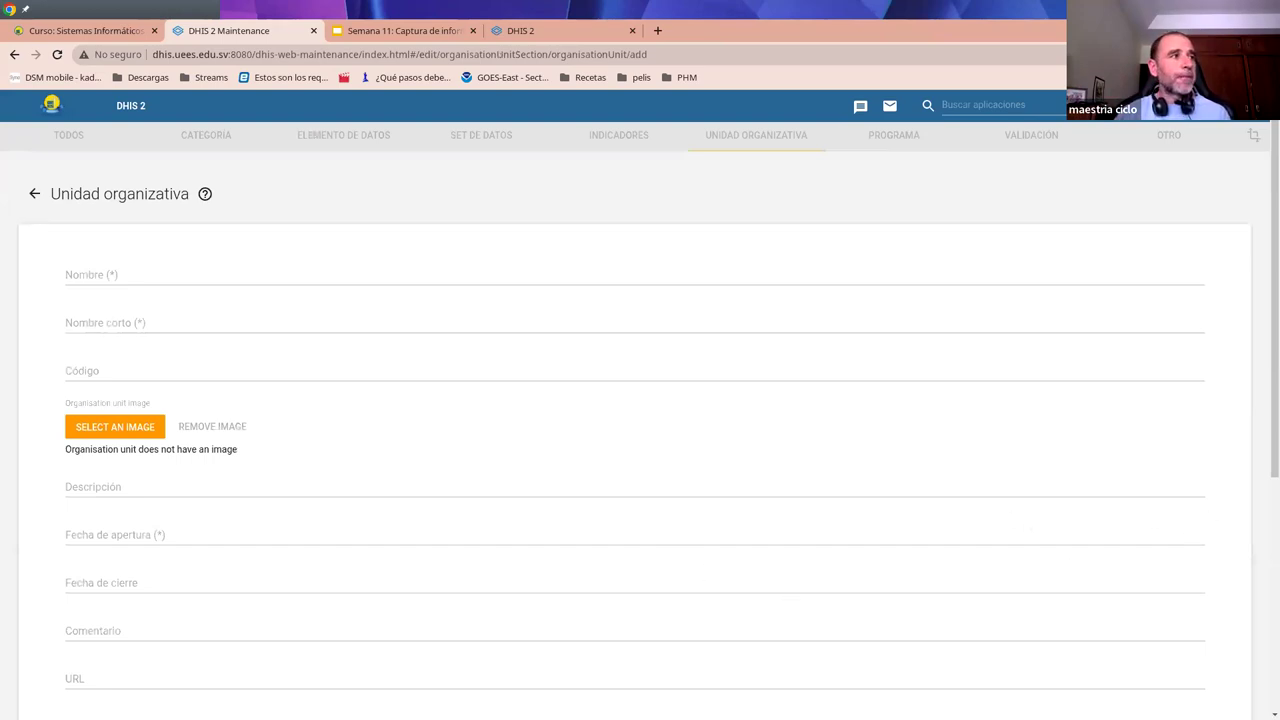
pyautogui.click(137, 273)
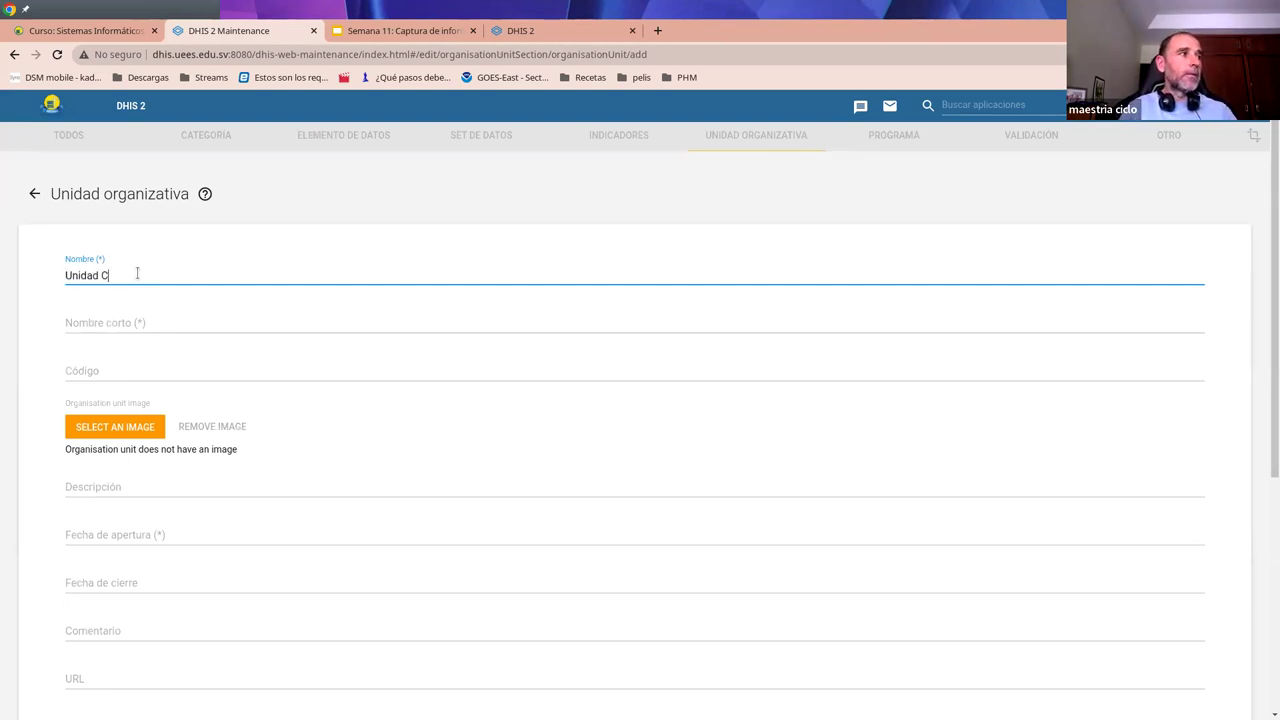
pyautogui.write('Unidad Comunitaria de Salud Fam')
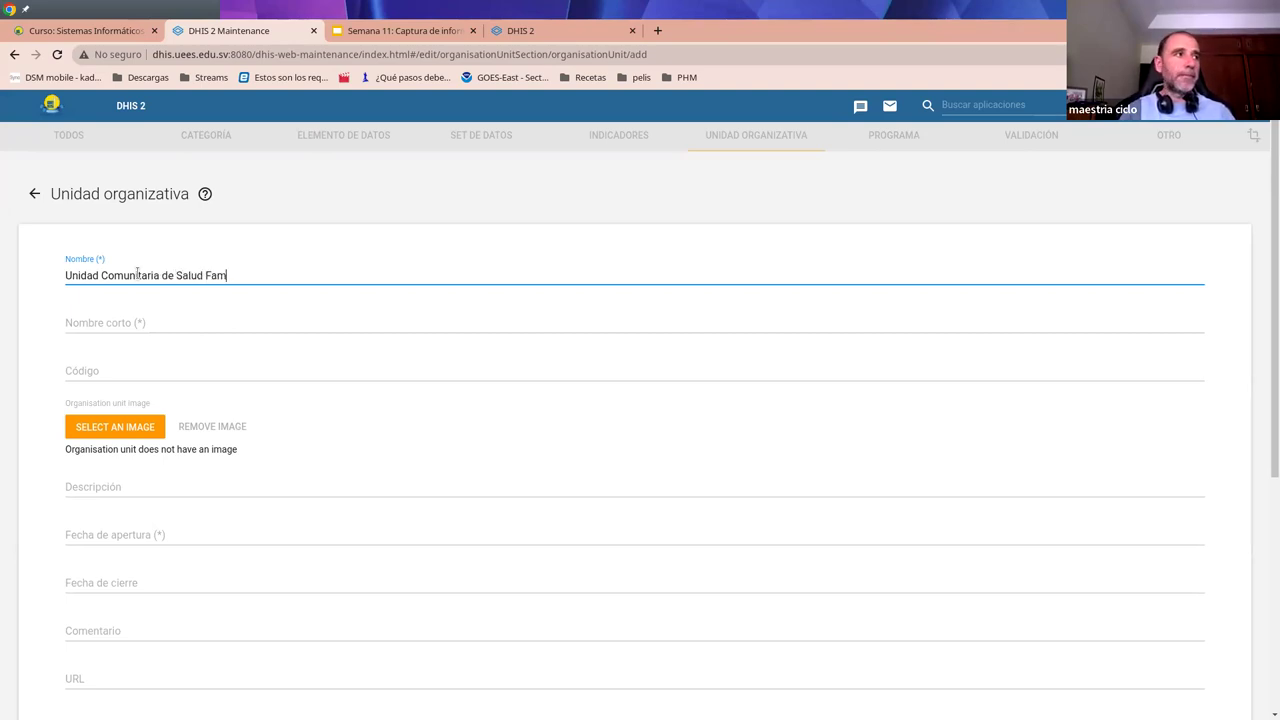
pyautogui.write('iliar de Izalco')
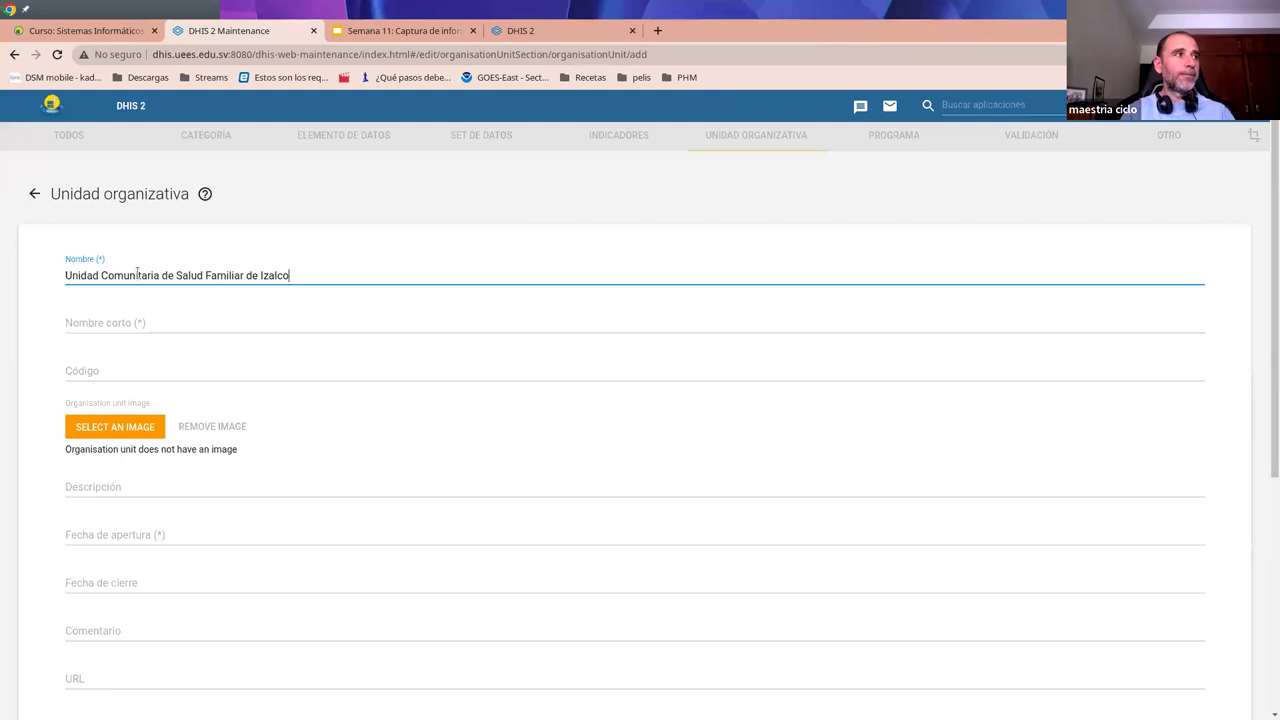
pyautogui.press('Tab')
pyautogui.write('UCSR')
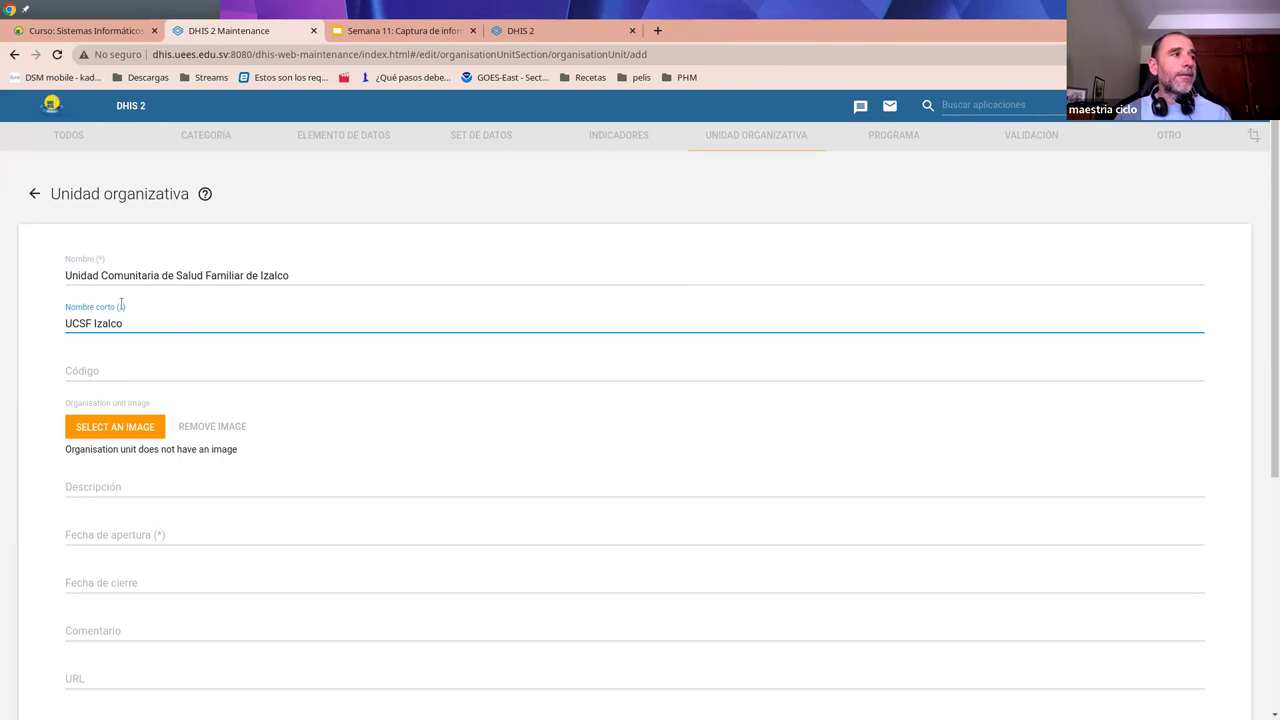
pyautogui.moveTo(129, 319); pyautogui.dragTo(63, 325)
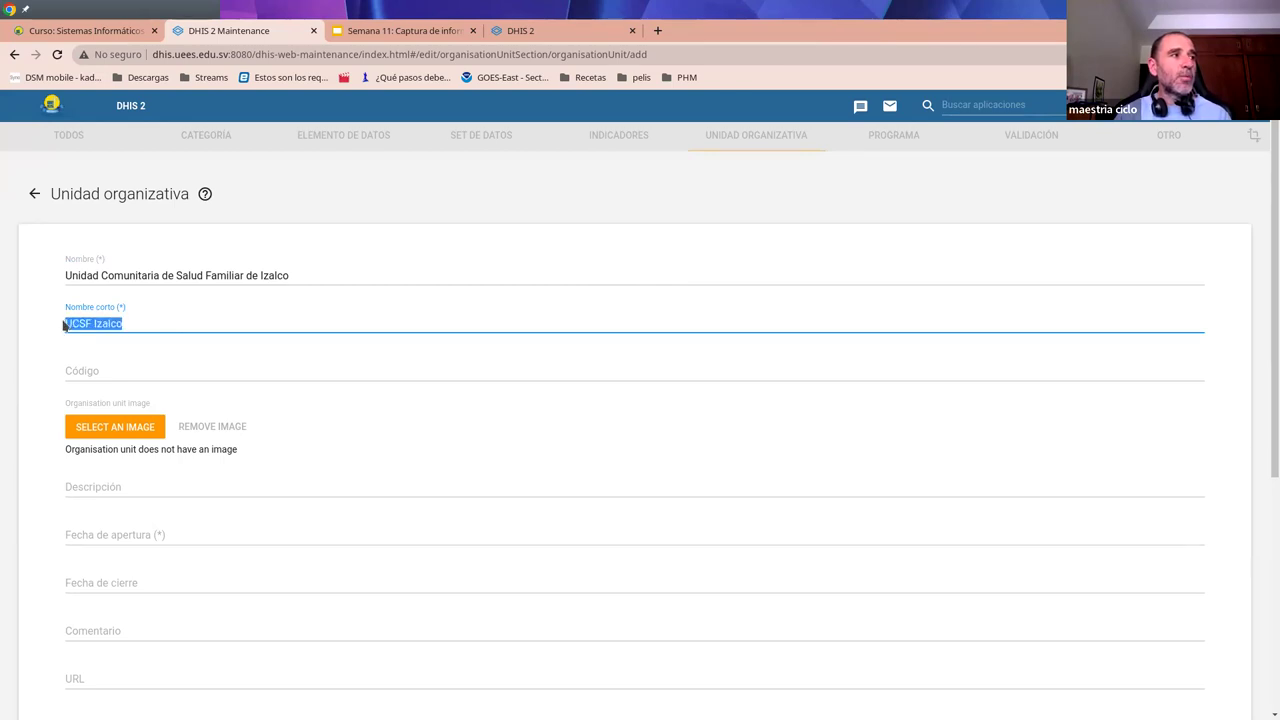
pyautogui.doubleClick(178, 275)
pyautogui.click(51, 318)
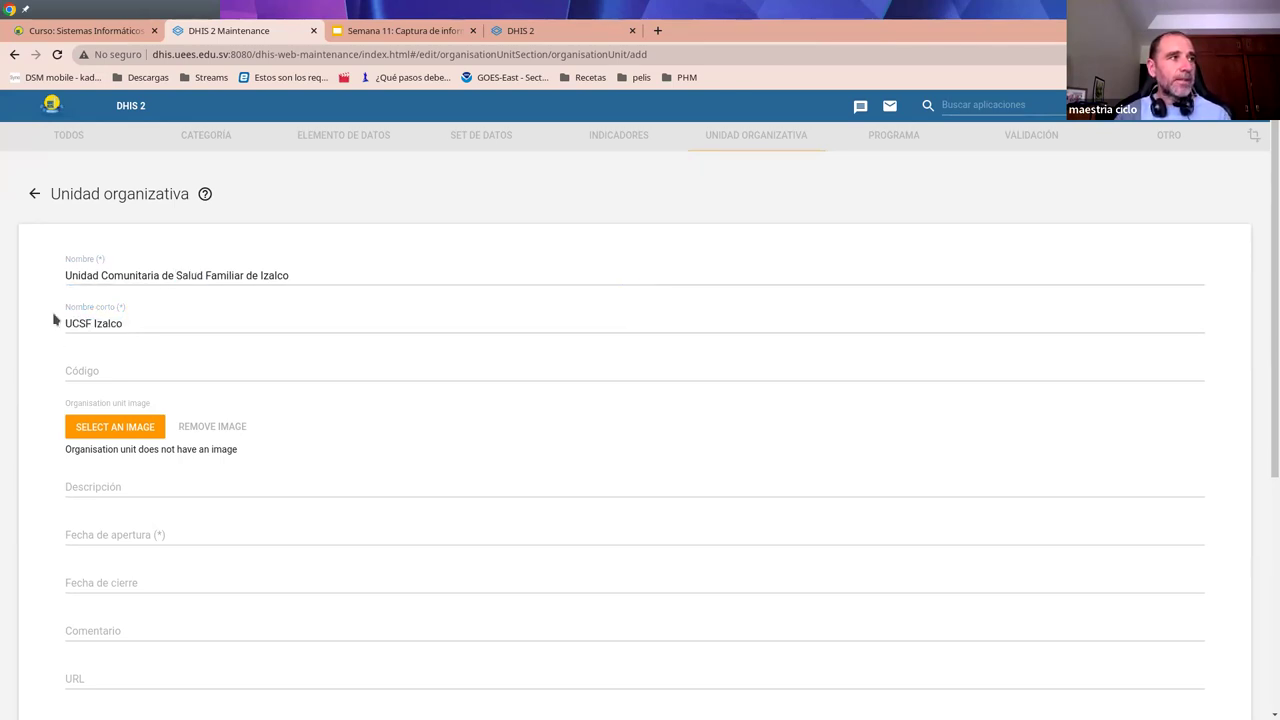
pyautogui.scroll(-1, 365, 487)
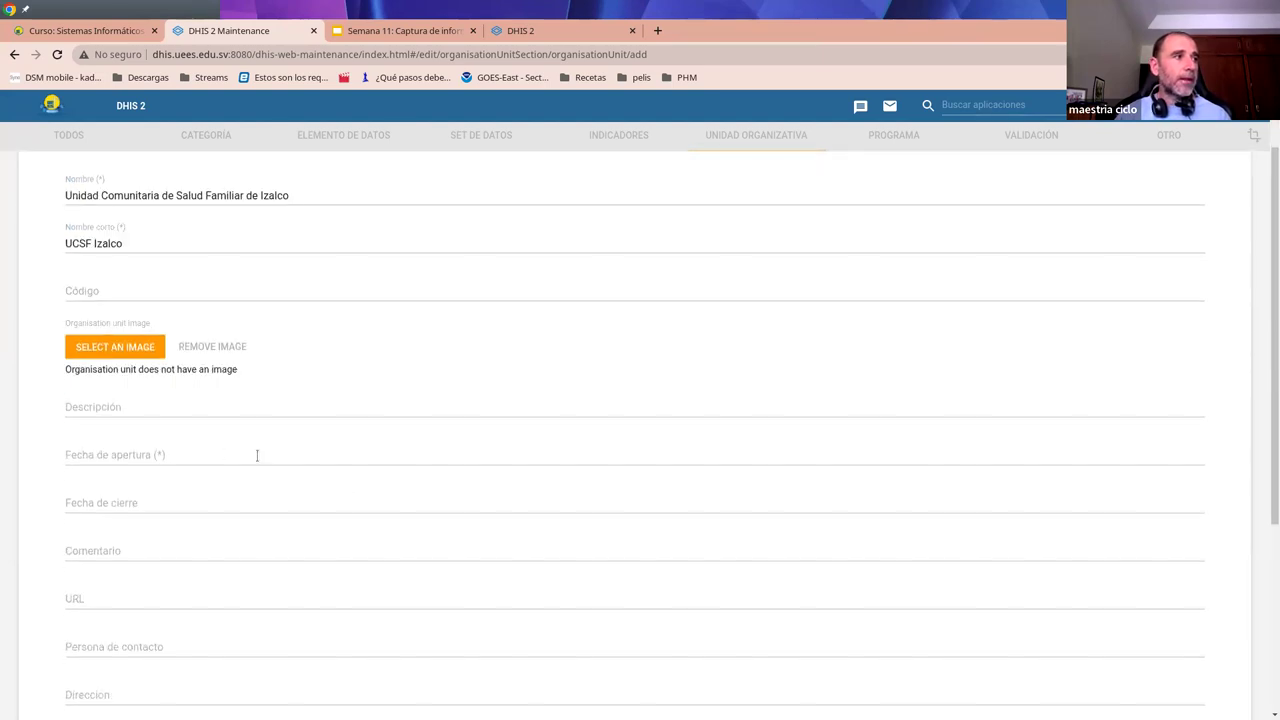
# - Set the opening date of the Unidad Comunitaria de Salud Familiar de Izalco to 2022-01-01 and save the unit
pyautogui.click(113, 457)
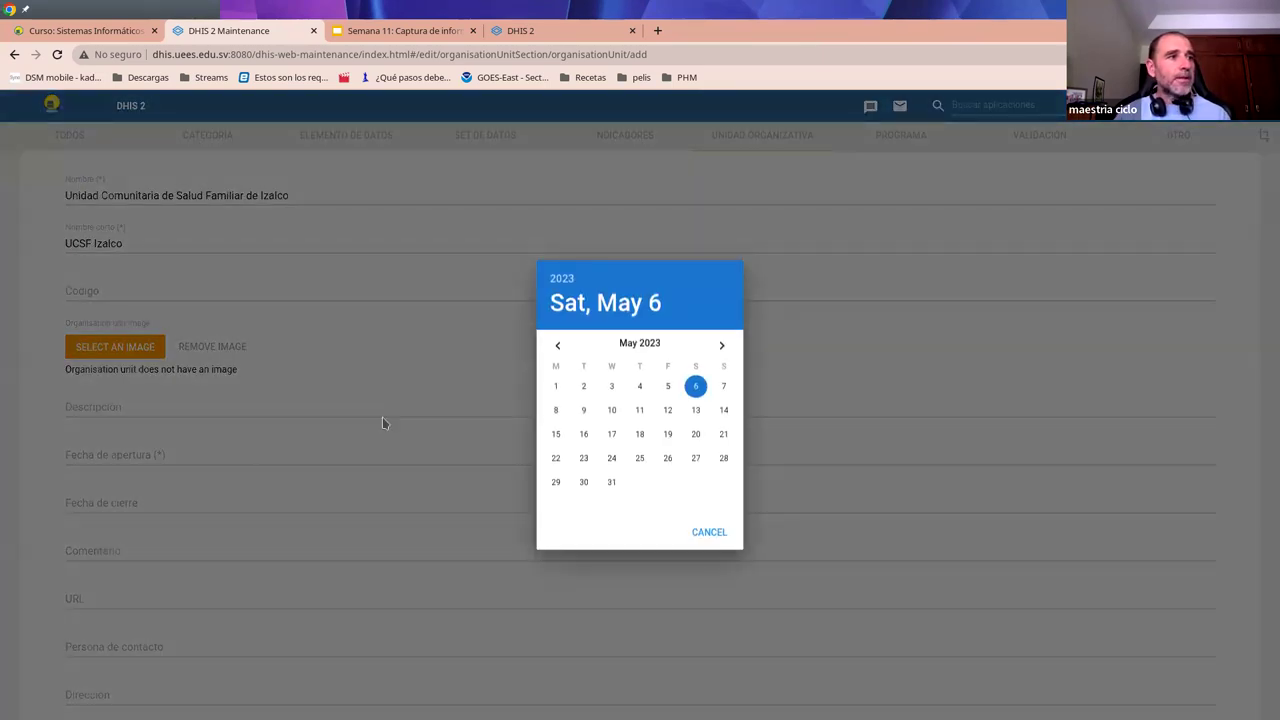
pyautogui.click(558, 346)
pyautogui.click(558, 346)
pyautogui.click(558, 346)
pyautogui.click(558, 346)
pyautogui.click(558, 346)
pyautogui.click(558, 346)
pyautogui.click(558, 346)
pyautogui.click(558, 346)
pyautogui.click(694, 389)
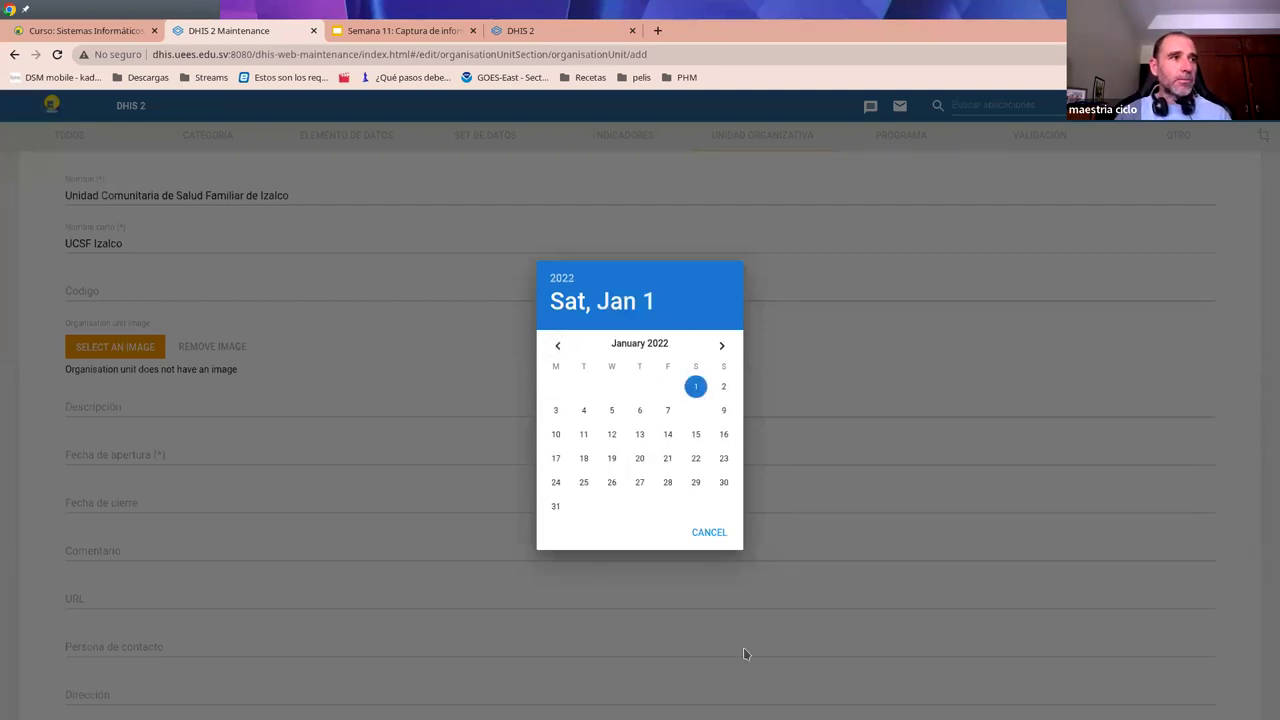
pyautogui.scroll(-3, 445, 617)
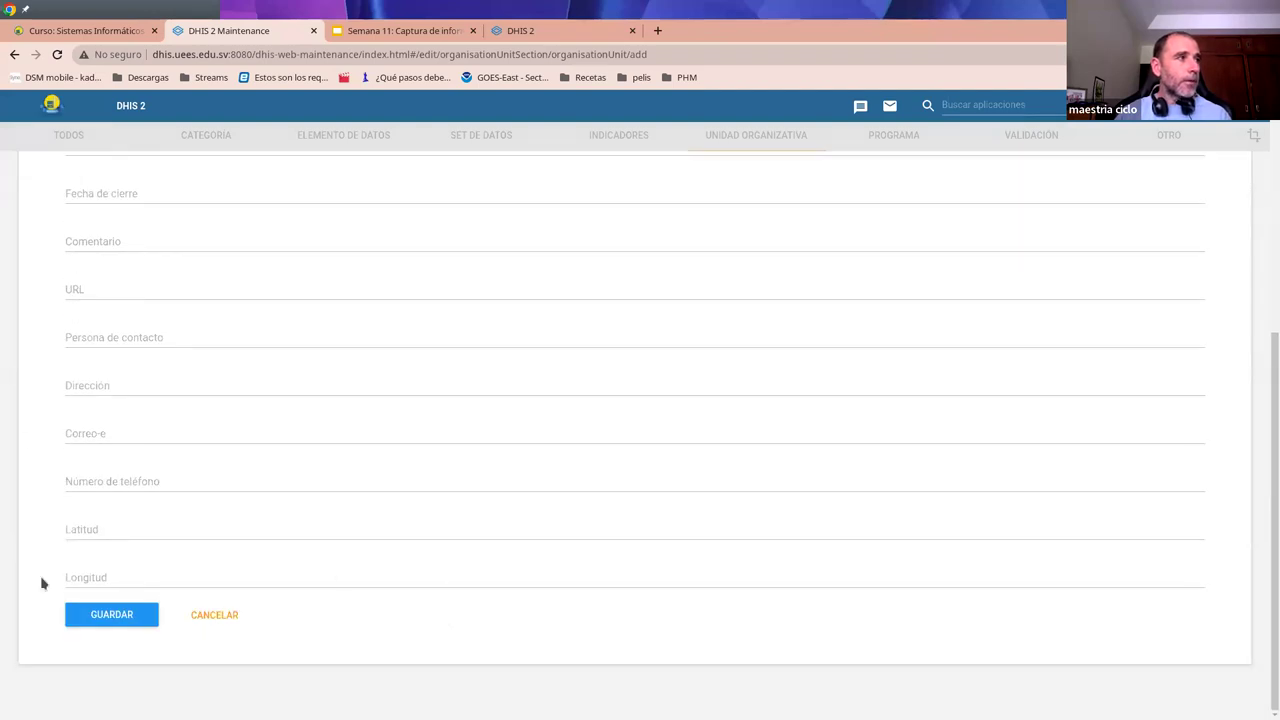
pyautogui.click(112, 613)
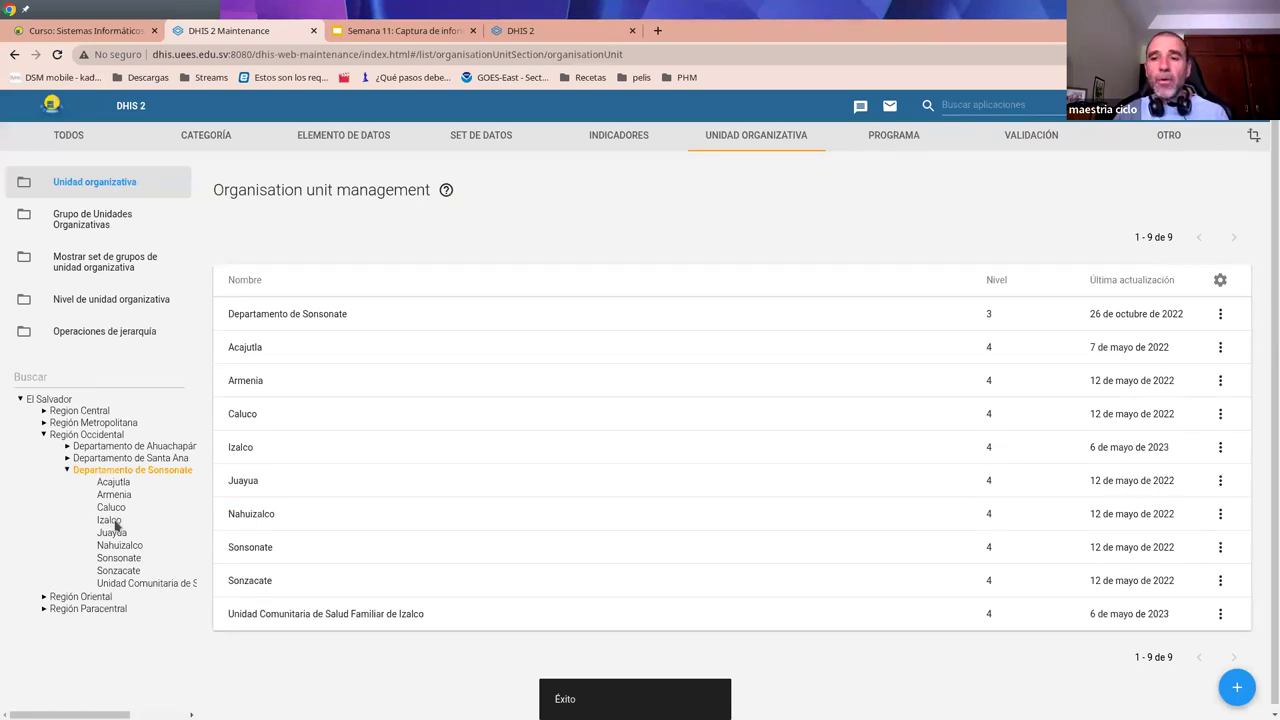
# - Use the hierarchy operations to move Unidad Comunitaria de Salud Familiar de Izalco from Departamento de Sonsonate to the new parent Izalco
pyautogui.click(106, 333)
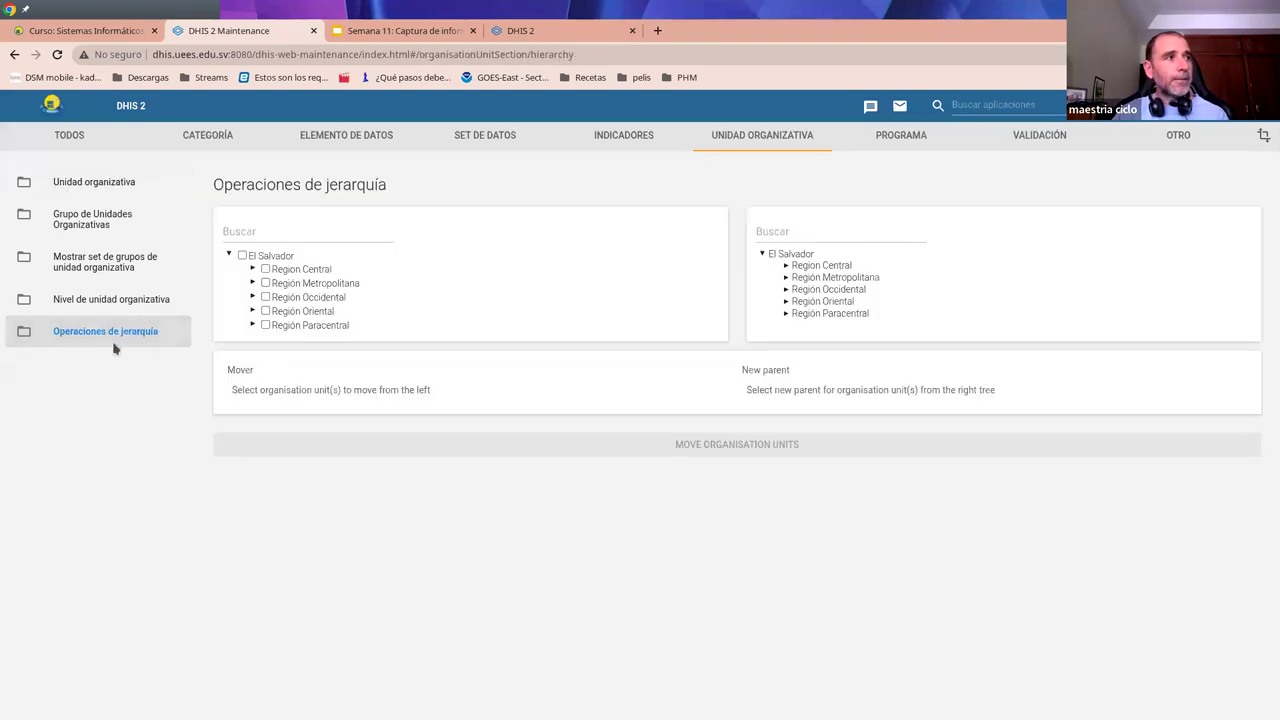
pyautogui.click(252, 297)
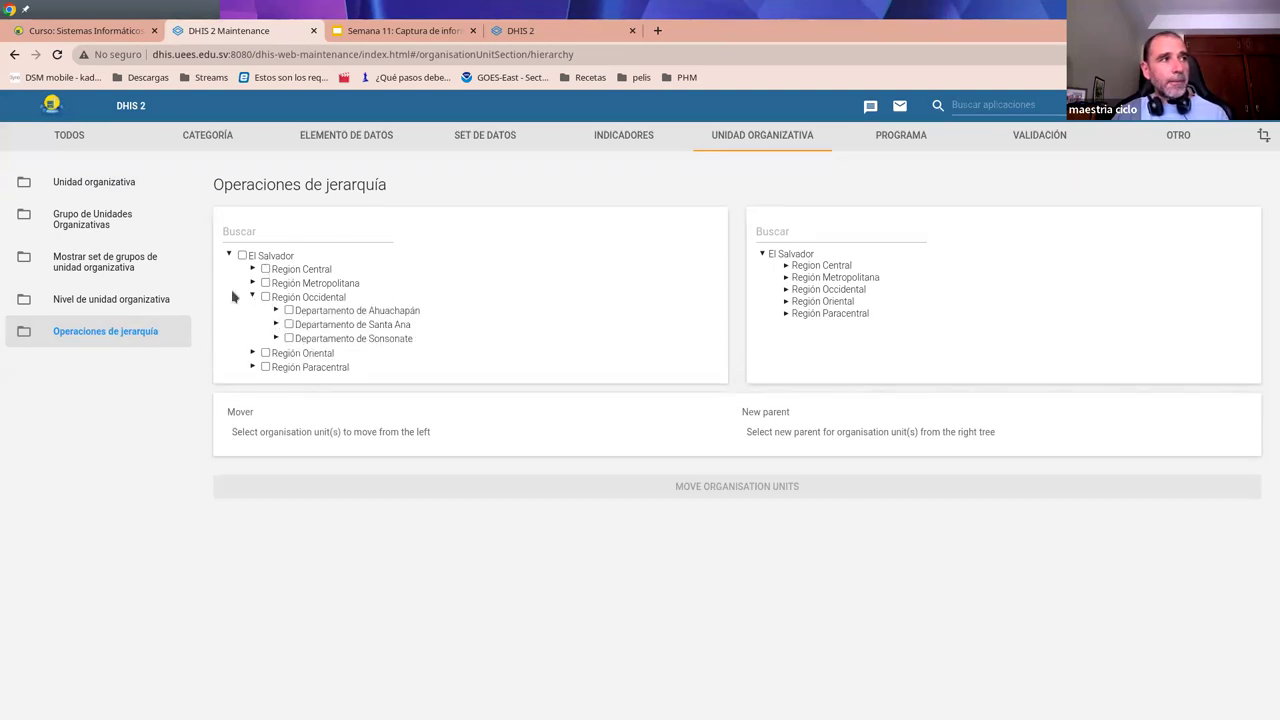
pyautogui.click(276, 339)
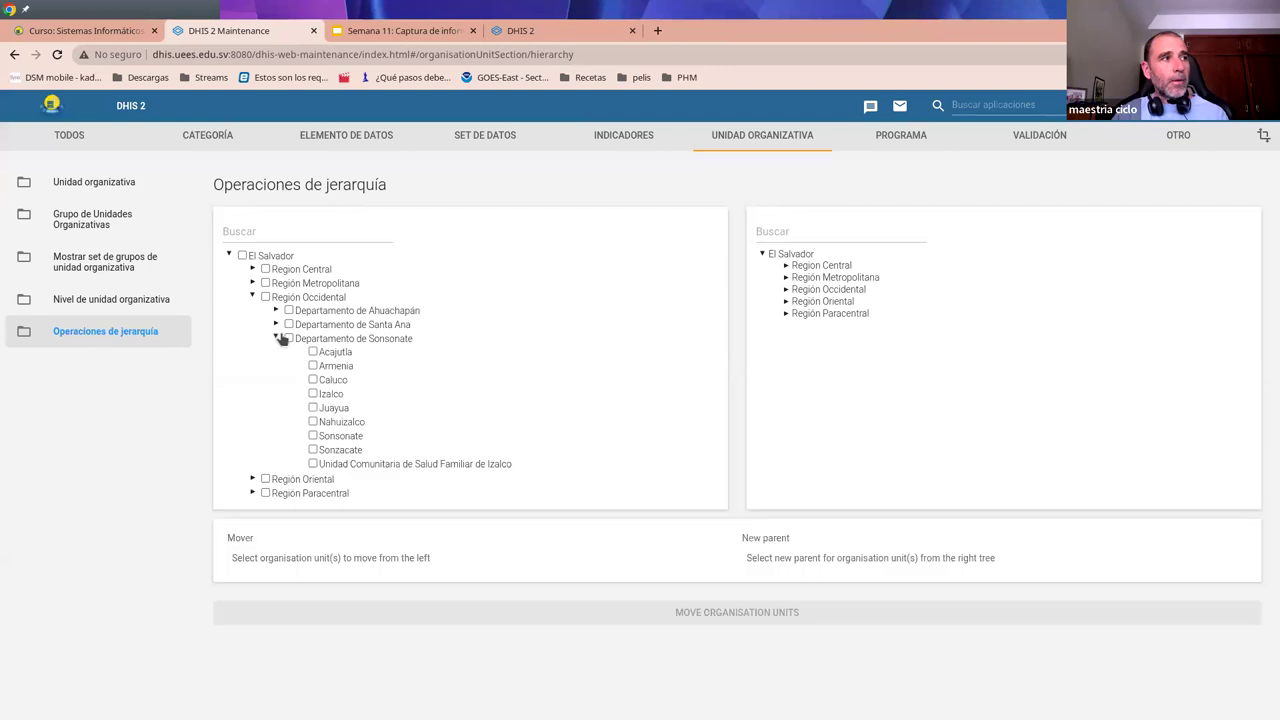
pyautogui.click(313, 465)
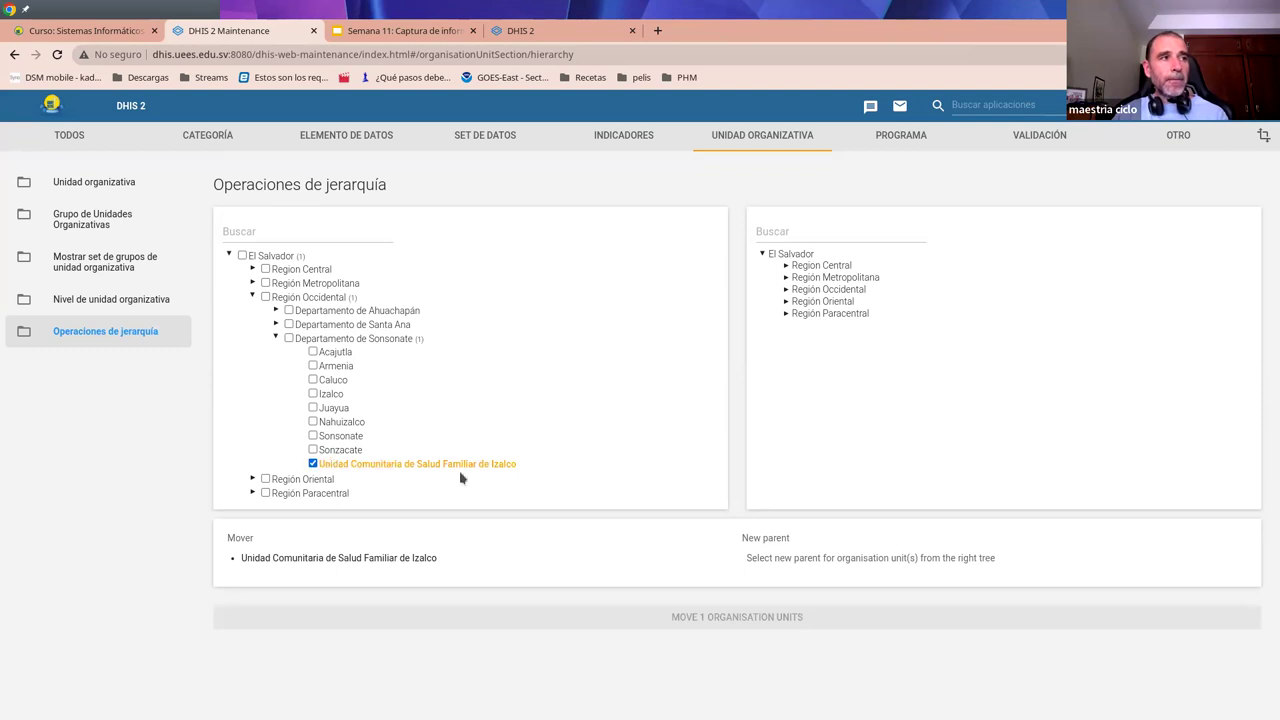
pyautogui.click(786, 289)
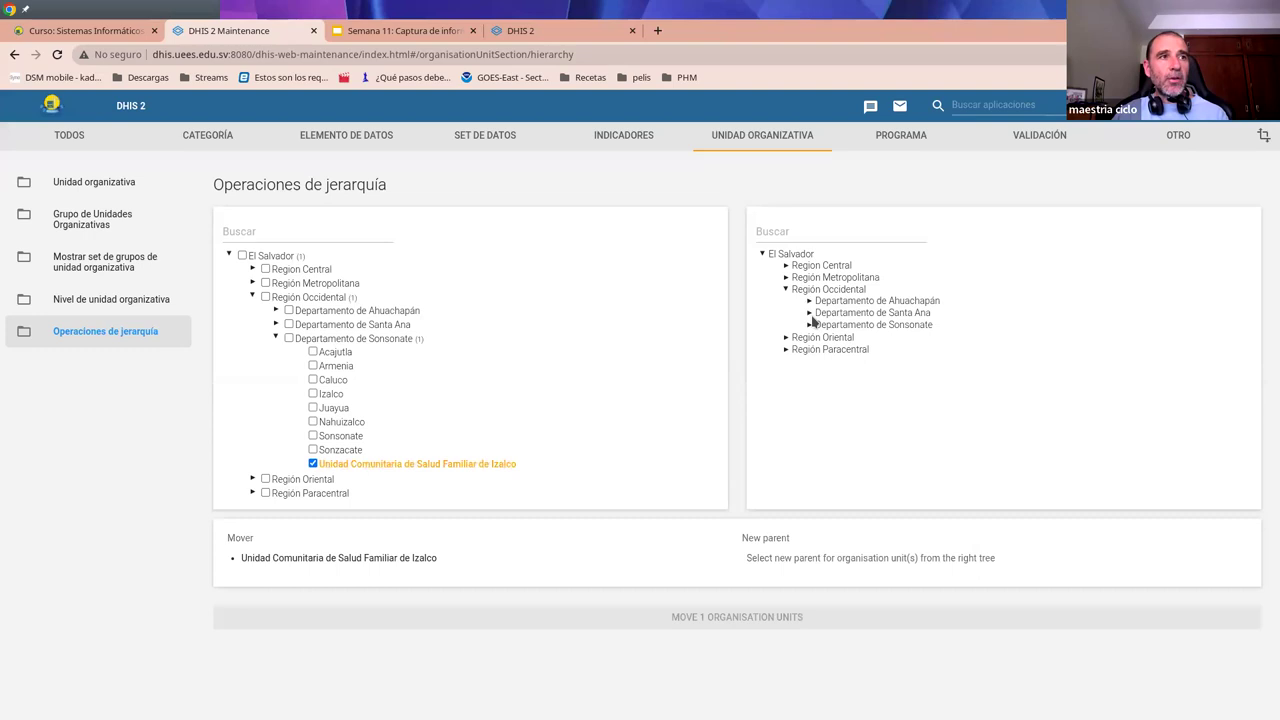
pyautogui.click(809, 326)
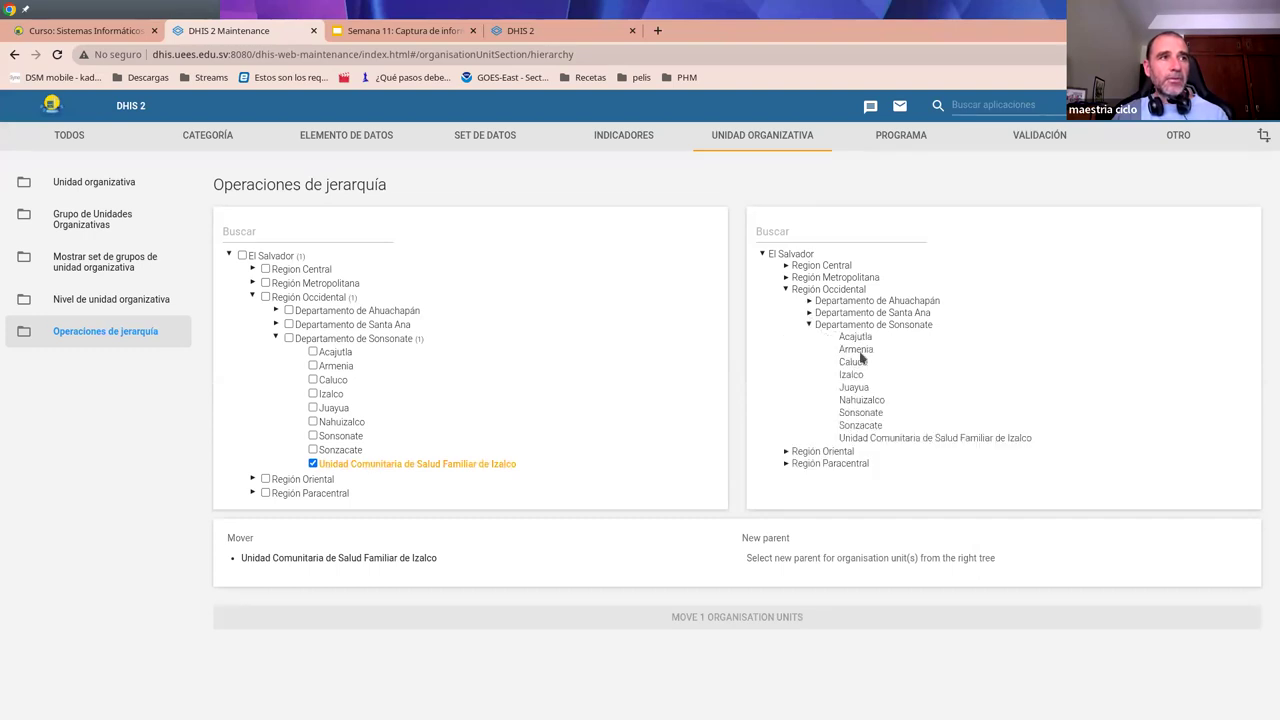
pyautogui.click(852, 377)
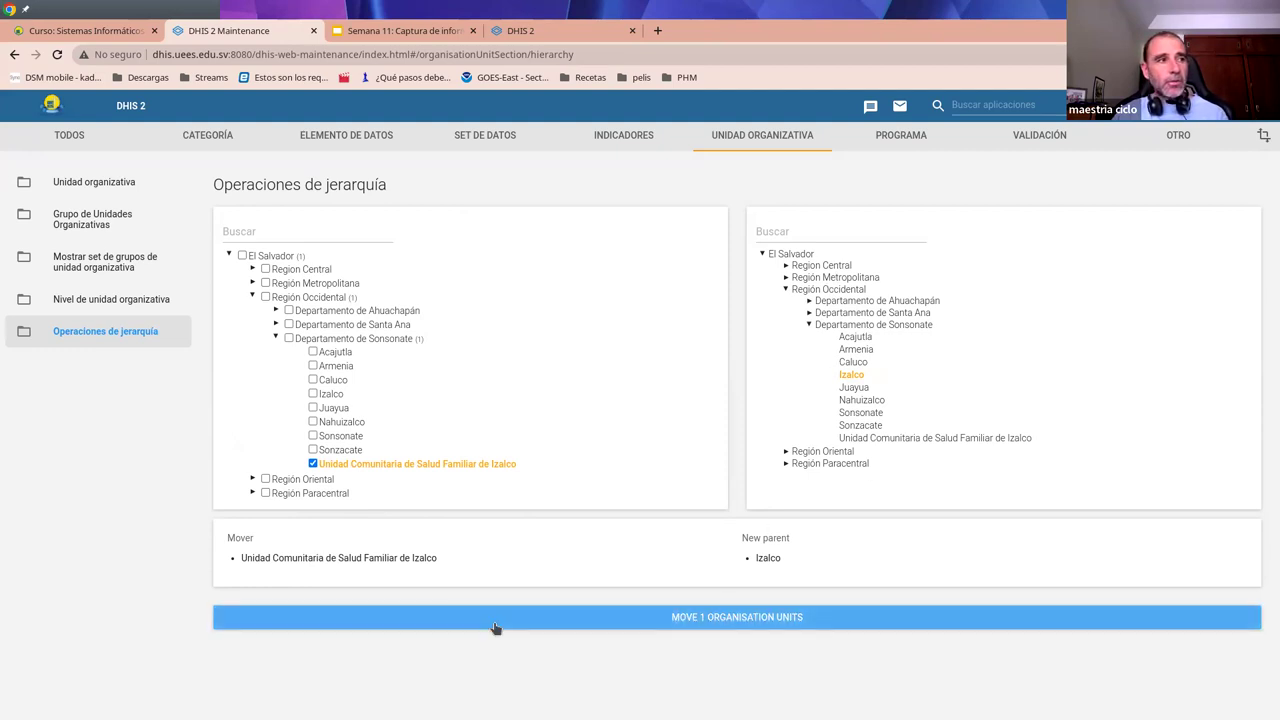
pyautogui.click(733, 622)
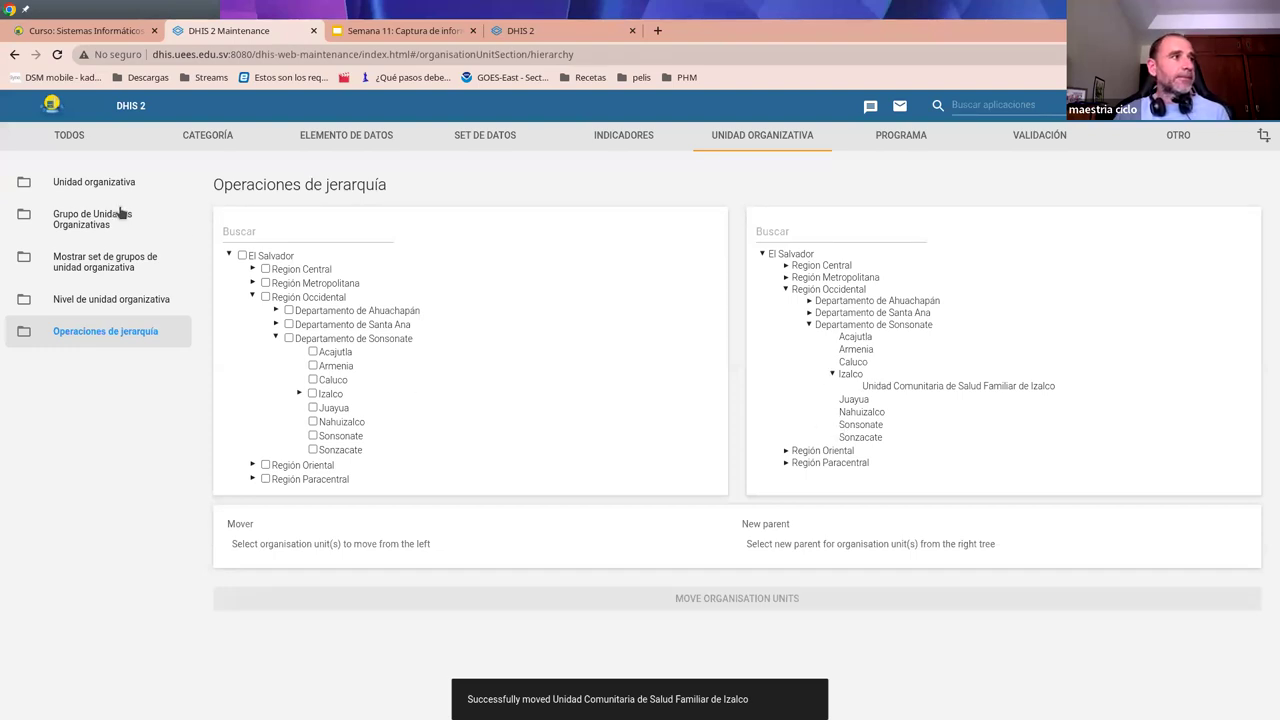
# - Start an organisation unit under Izalco named "Equipo Comunitario de Salud Familiar Cuyagualo" with the short name "ECOSF Cuyagualo"
pyautogui.click(98, 183)
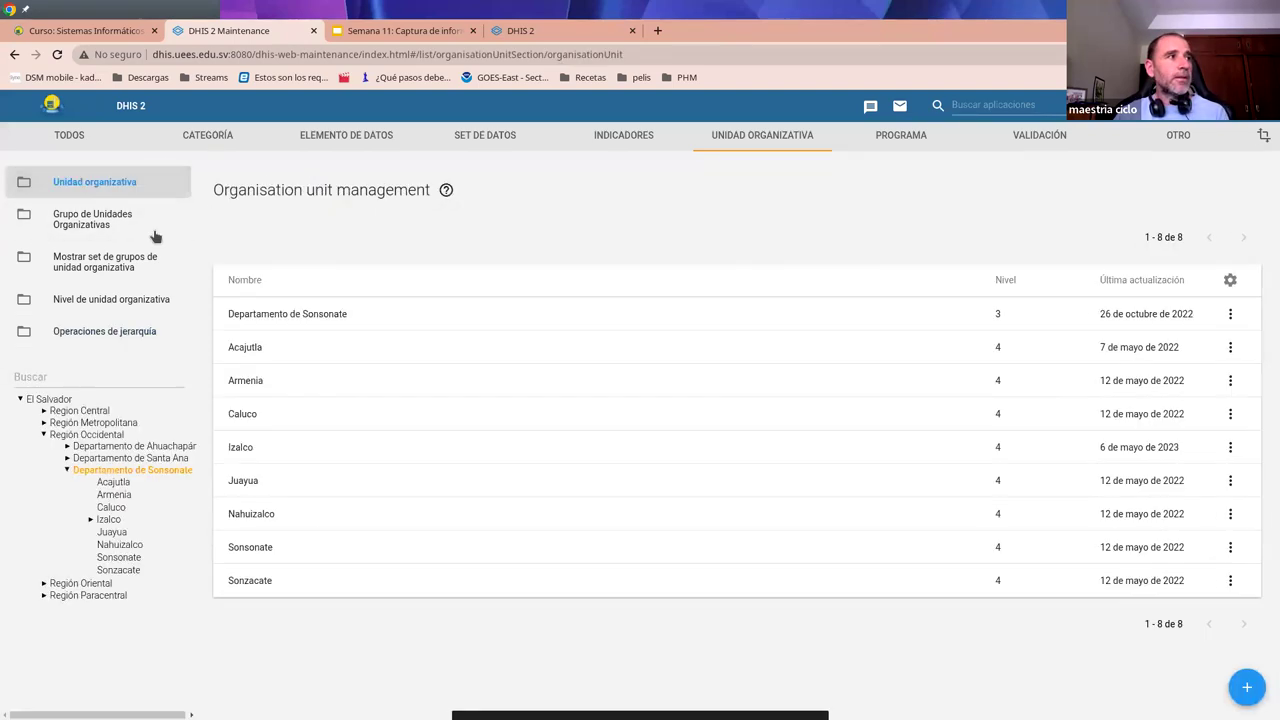
pyautogui.click(108, 521)
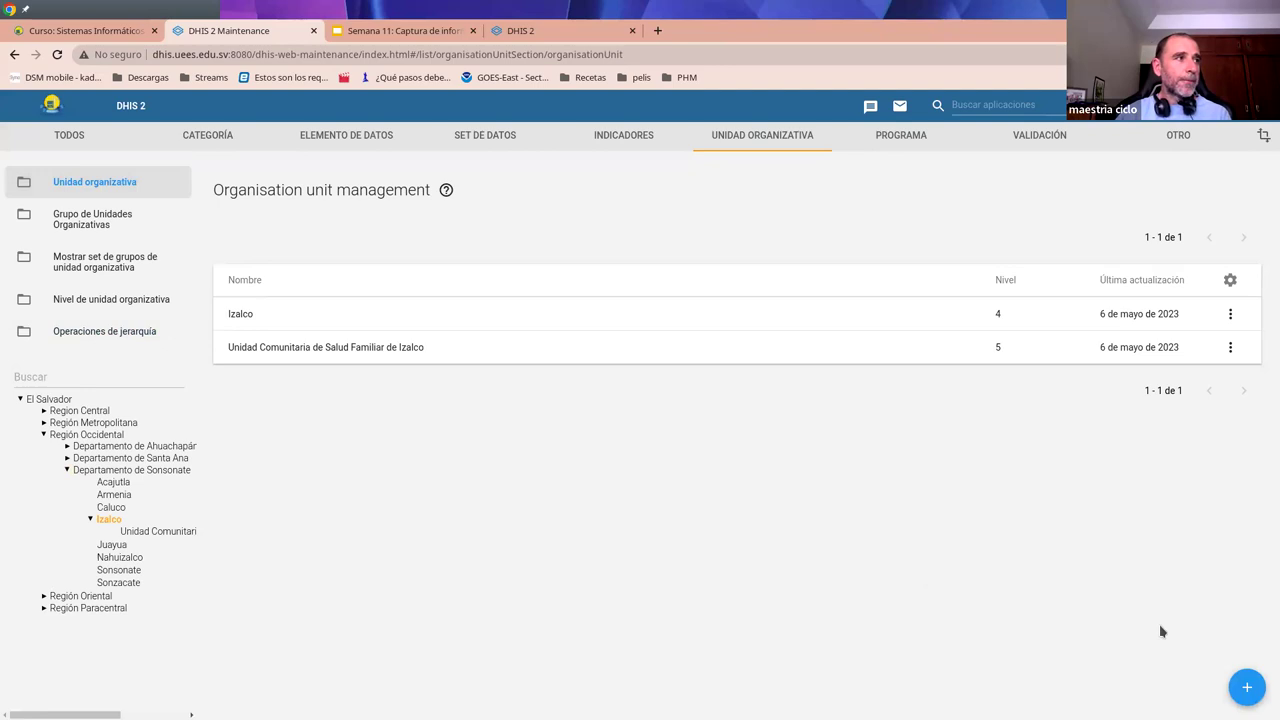
pyautogui.click(1246, 687)
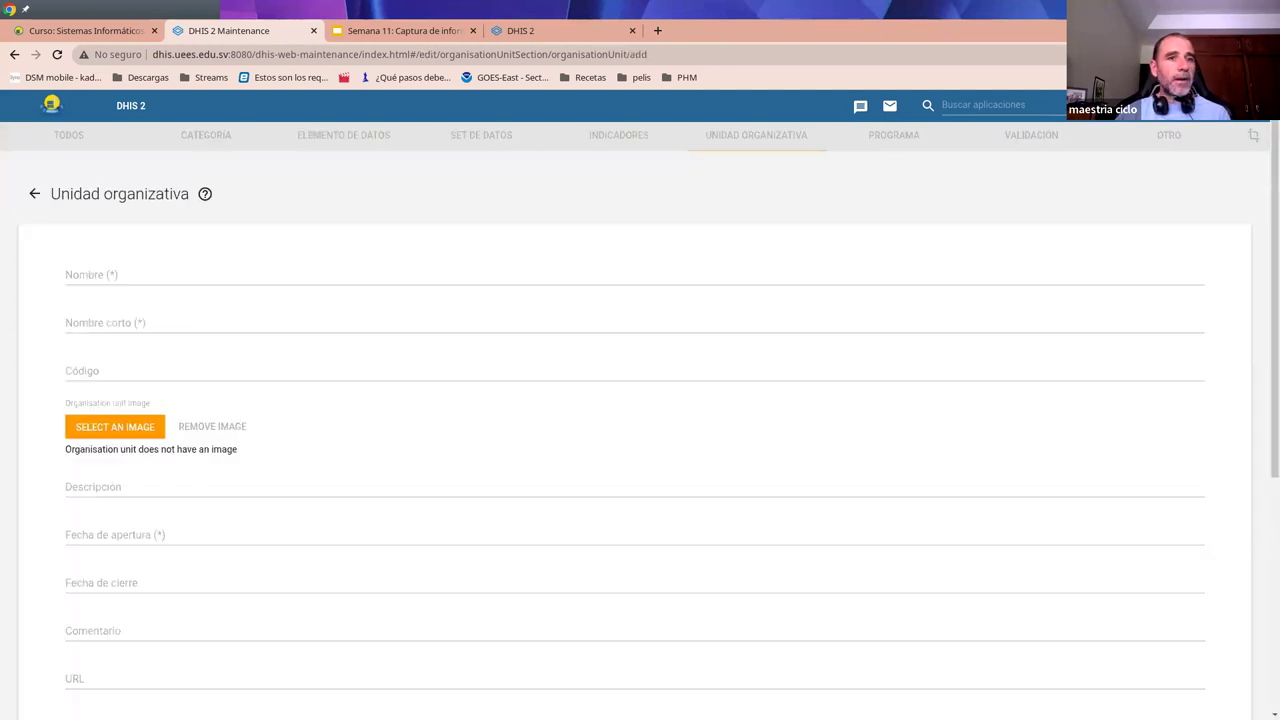
pyautogui.click(236, 273)
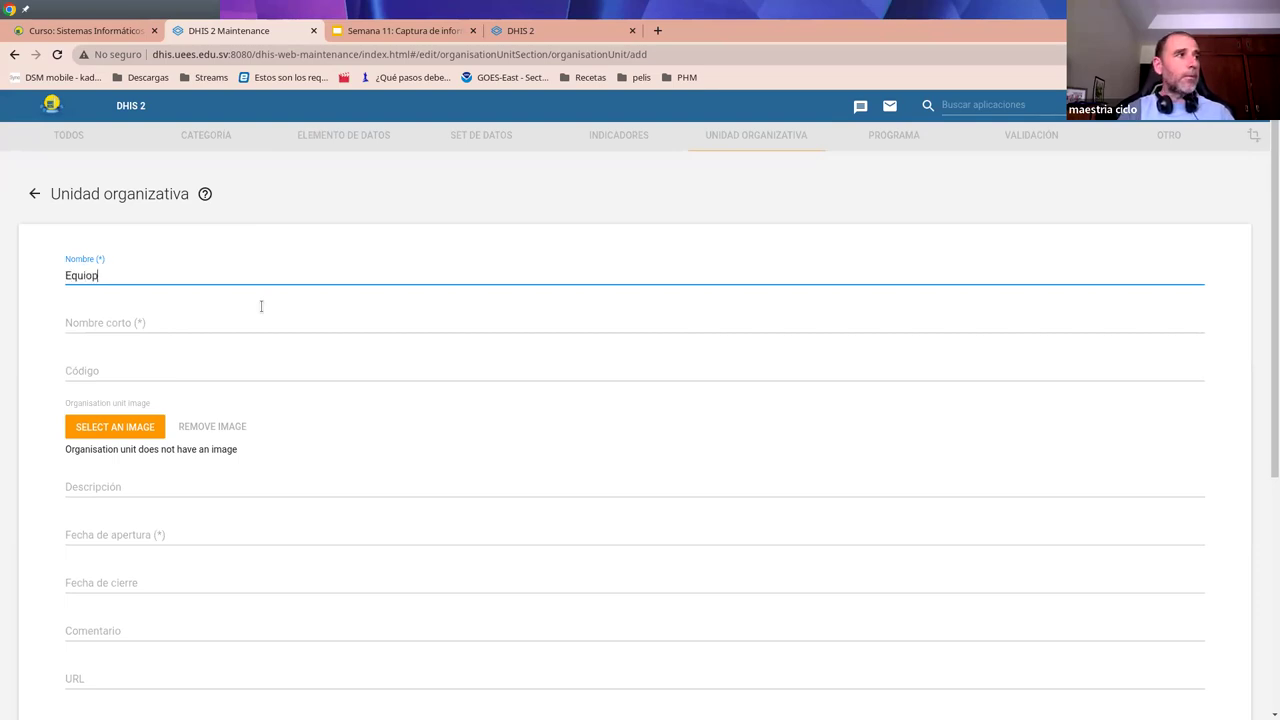
pyautogui.write('Equipo Comunitario de')
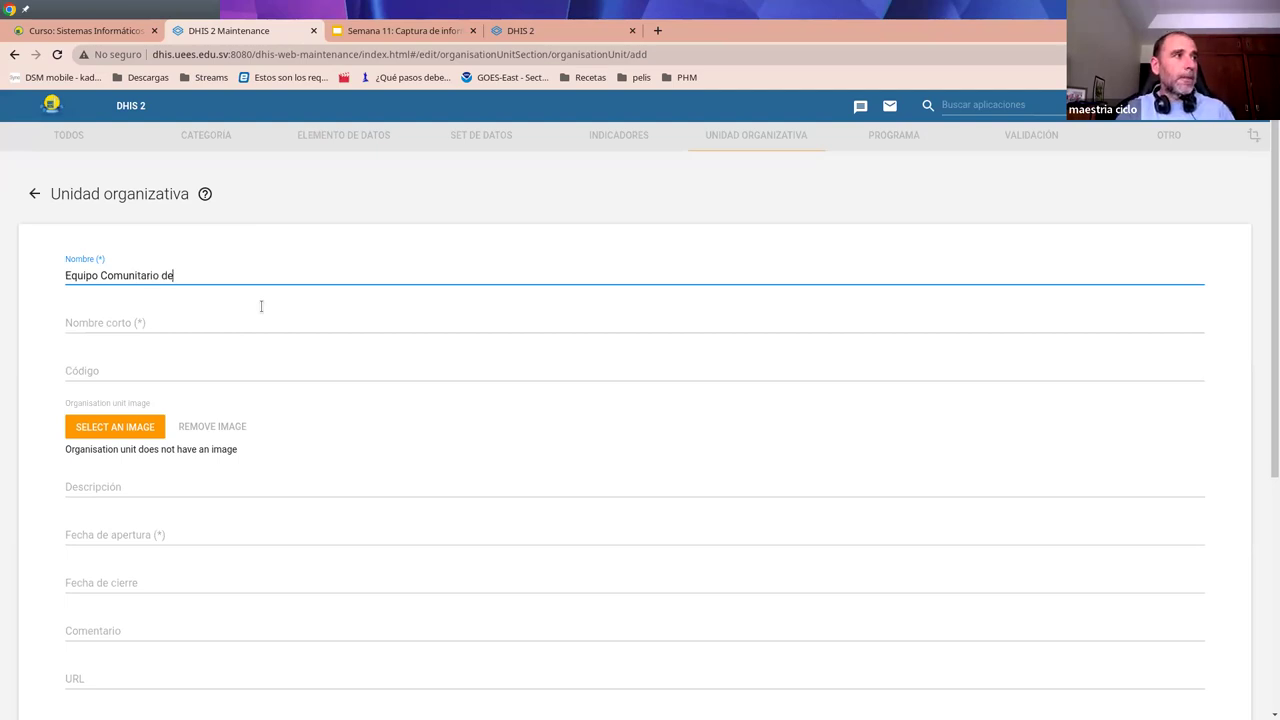
pyautogui.write(' Salud Fami')
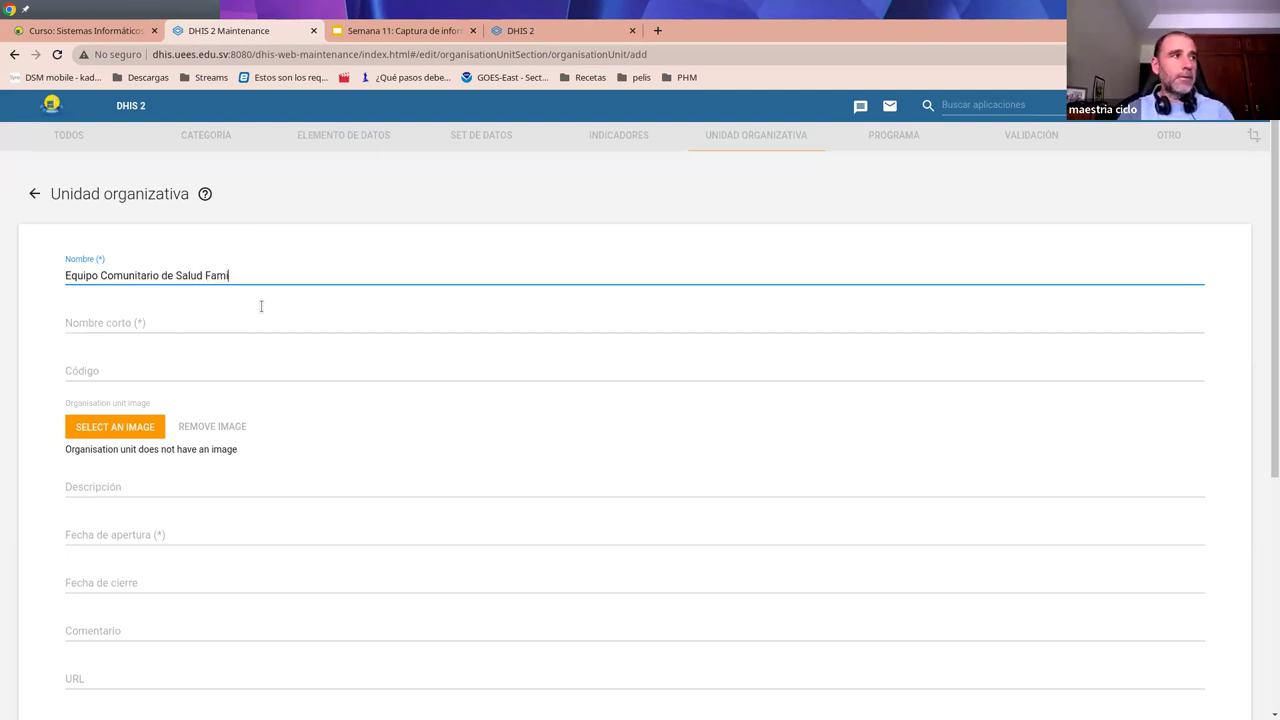
pyautogui.write('liar Cuyagualo')
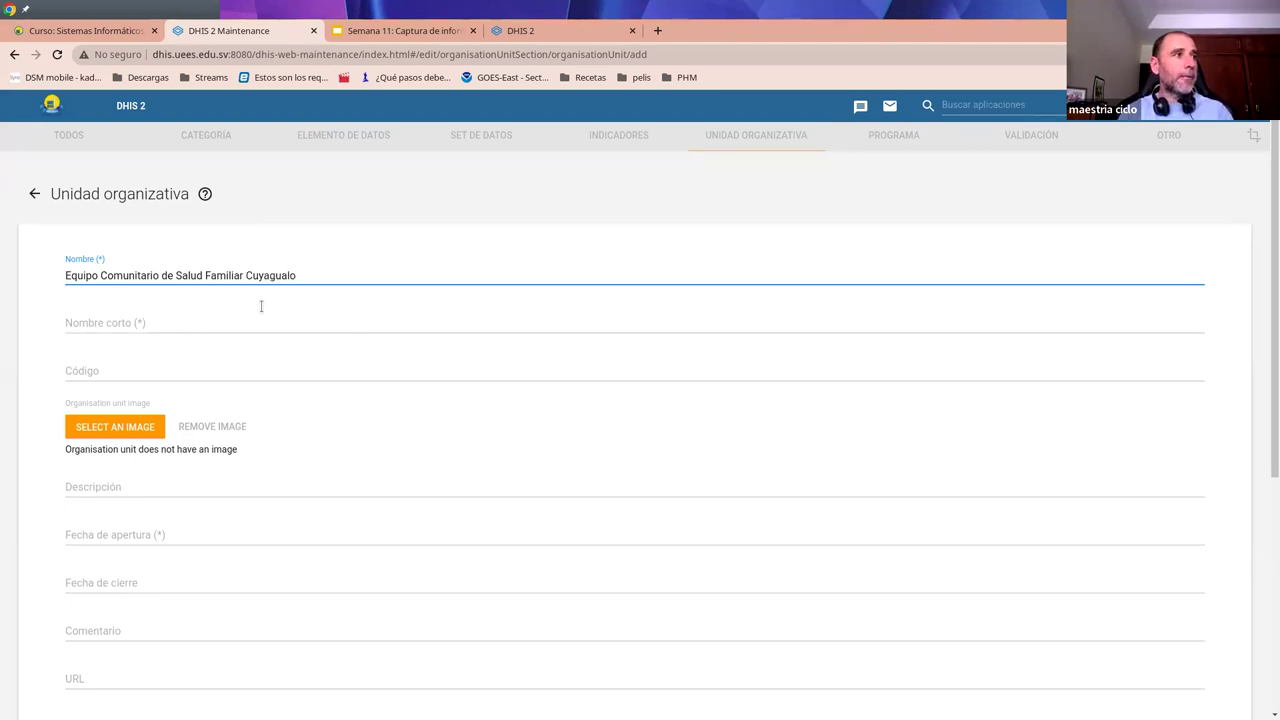
pyautogui.click(261, 306)
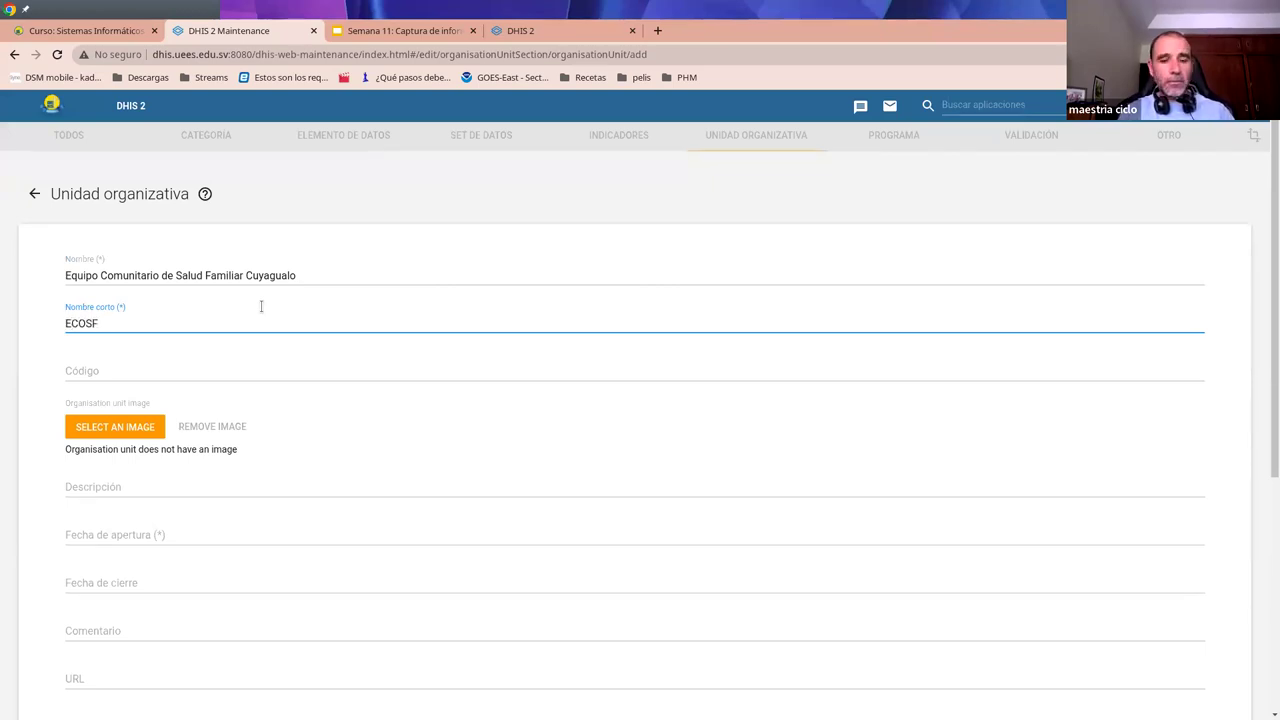
pyautogui.write('ECOSF Cuyagualo')
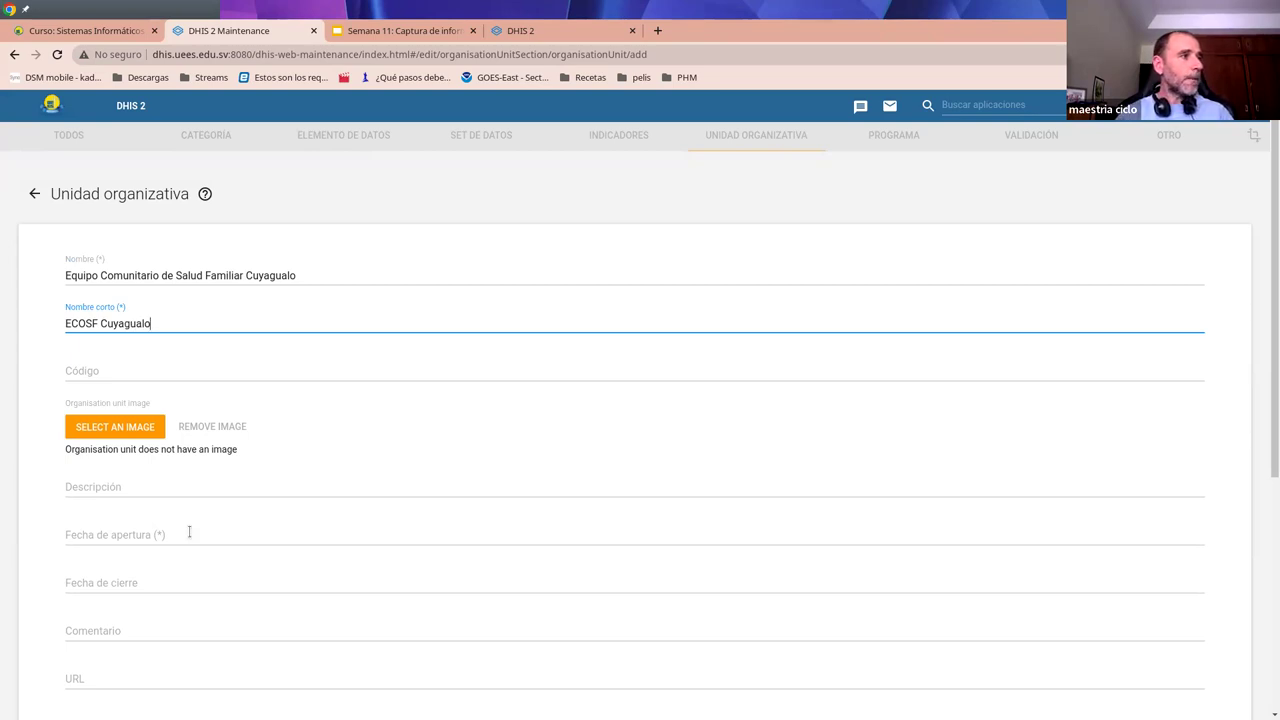
# - Set the opening date of the Cuyagualo community team to 2022-01-01 and save the unit
pyautogui.click(190, 532)
pyautogui.click(557, 349)
pyautogui.click(557, 349)
pyautogui.click(557, 349)
pyautogui.click(557, 349)
pyautogui.click(557, 349)
pyautogui.click(557, 349)
pyautogui.click(557, 349)
pyautogui.click(557, 349)
pyautogui.click(557, 349)
pyautogui.click(557, 349)
pyautogui.click(557, 349)
pyautogui.click(557, 349)
pyautogui.click(718, 346)
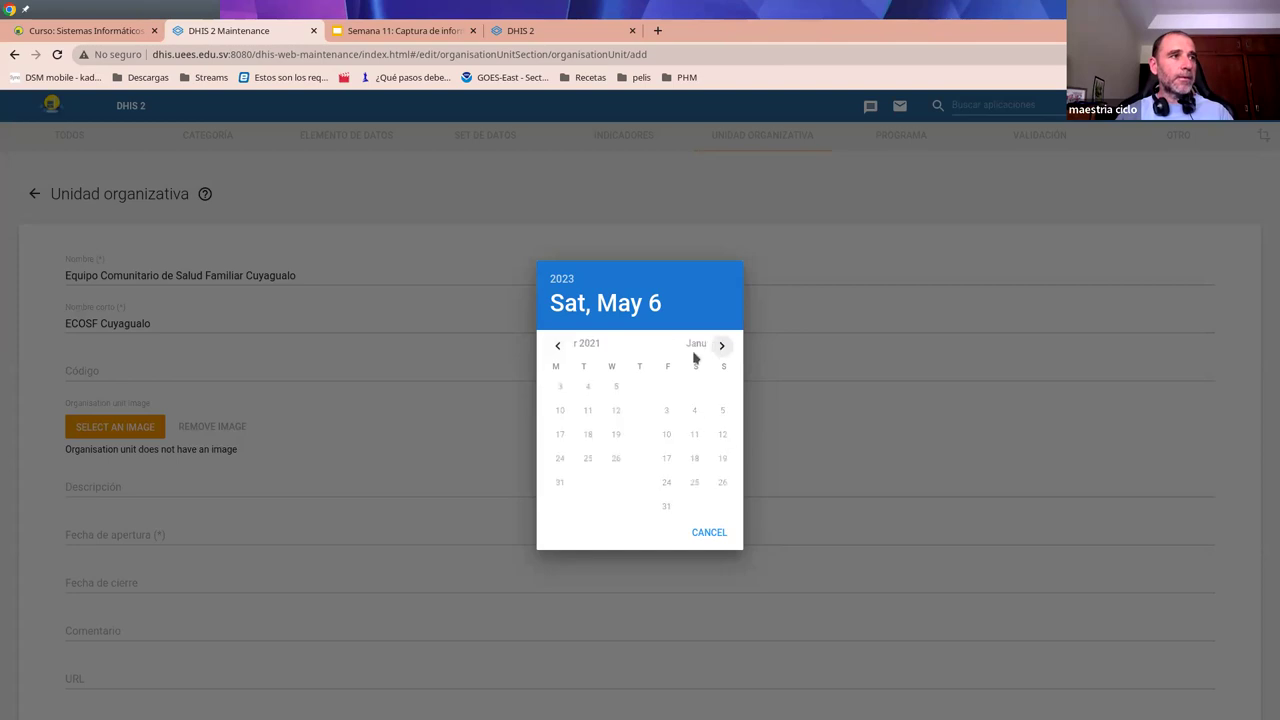
pyautogui.click(696, 387)
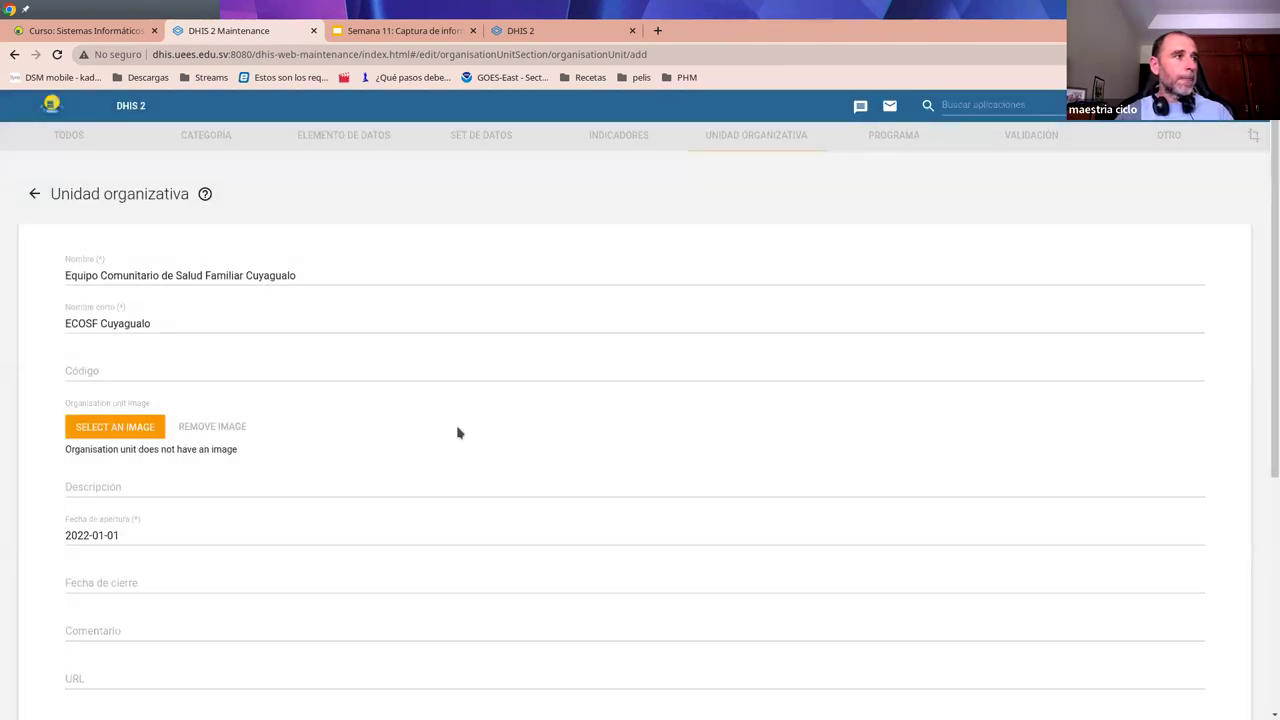
pyautogui.scroll(-4, 403, 640)
pyautogui.click(126, 615)
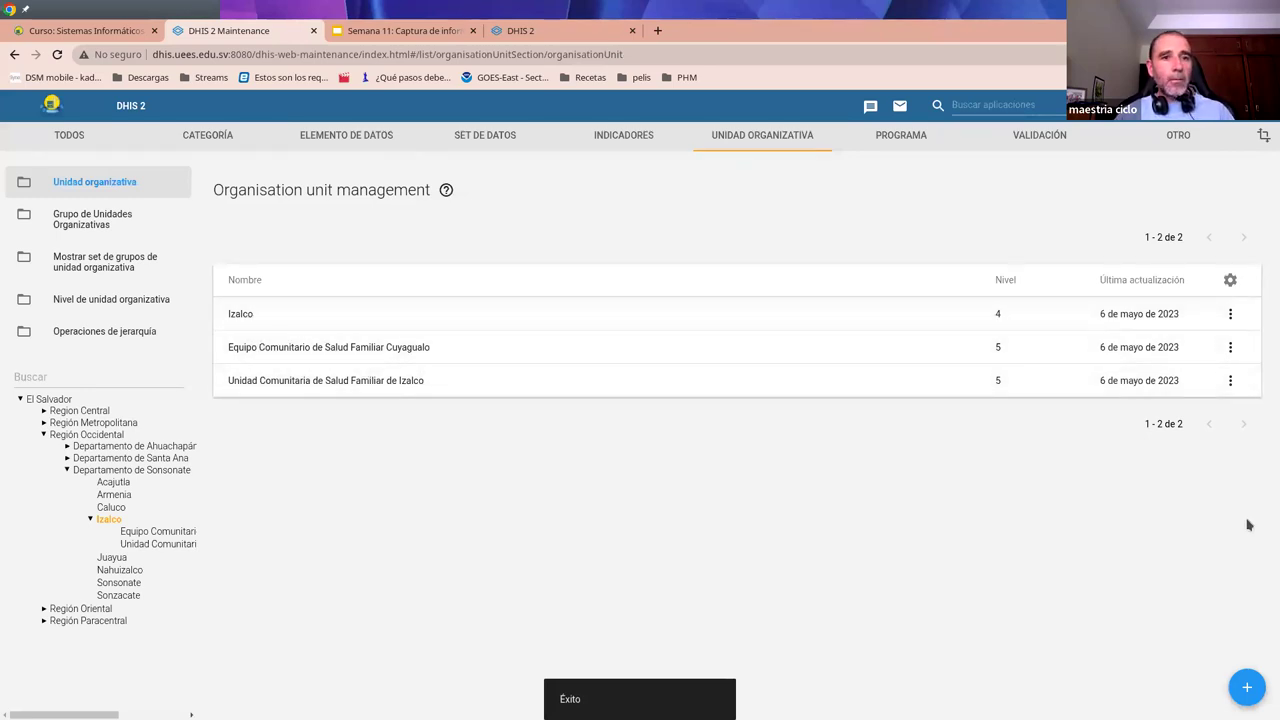
# - Clone Unidad Comunitaria de Salud Familiar de Izalco as "Clínica María Auxiliadora" with the short name "ClAux" and save the copy
pyautogui.click(1229, 382)
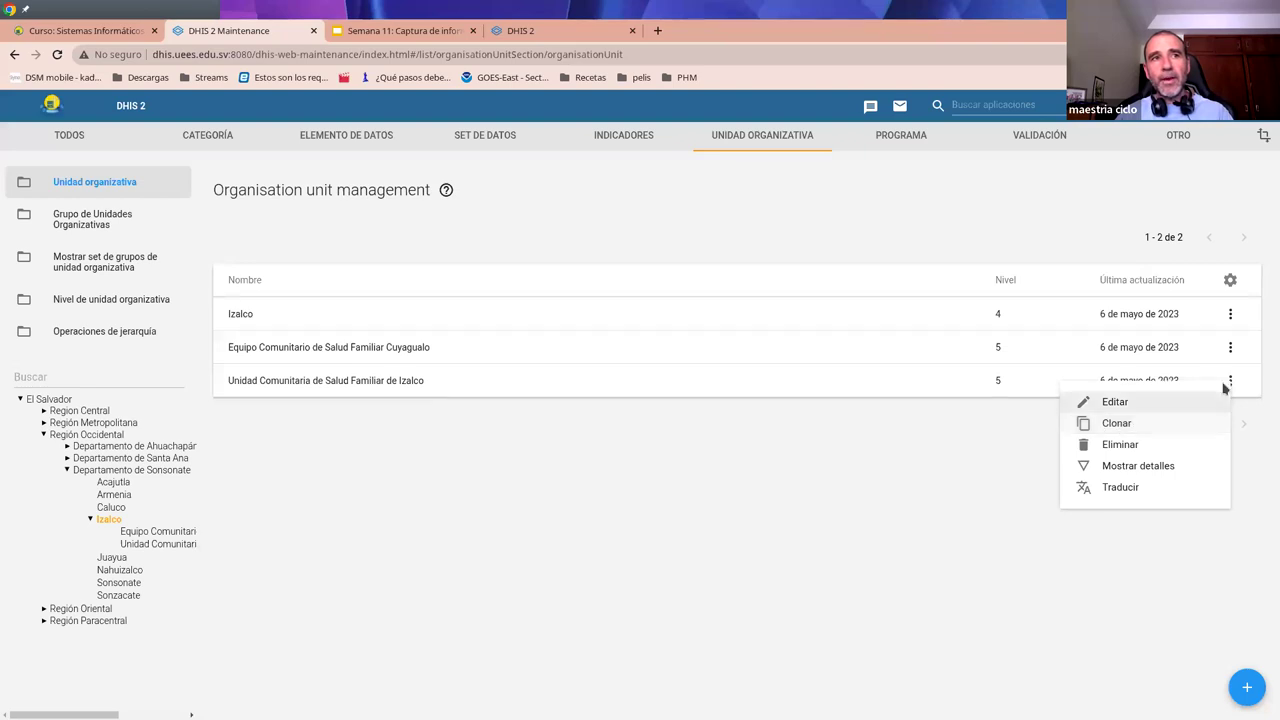
pyautogui.click(1138, 424)
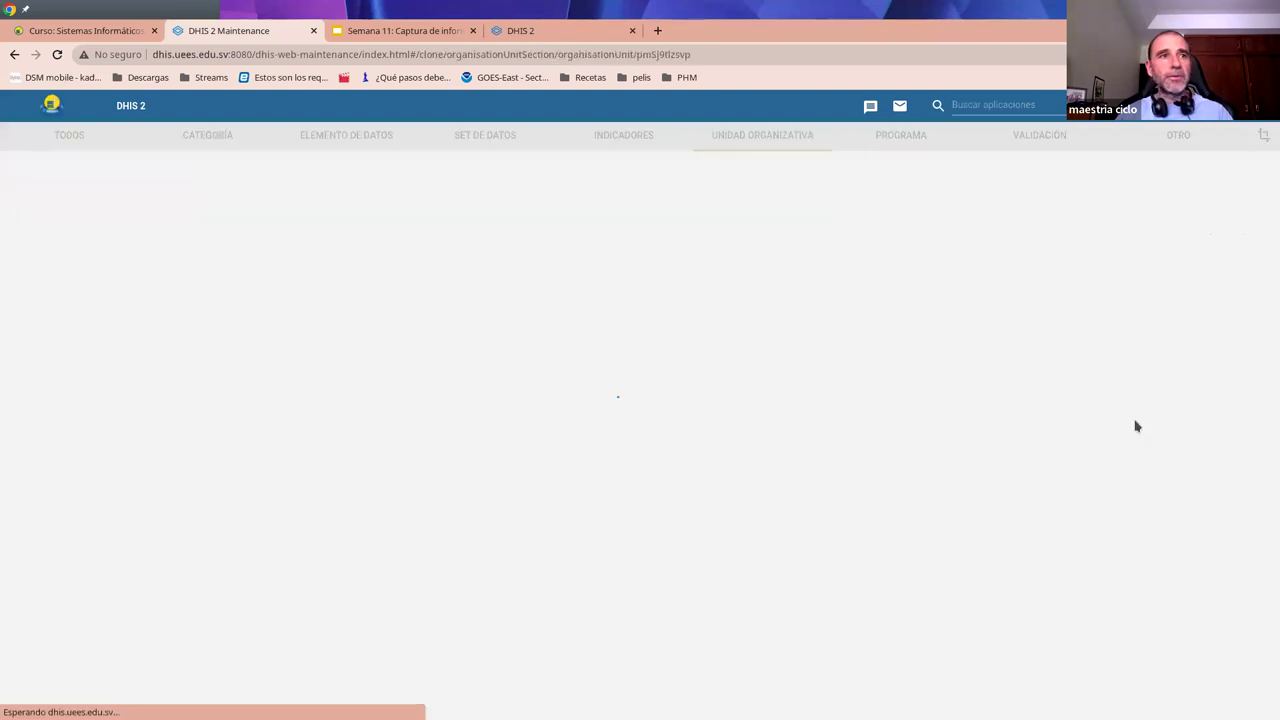
pyautogui.tripleClick(139, 272)
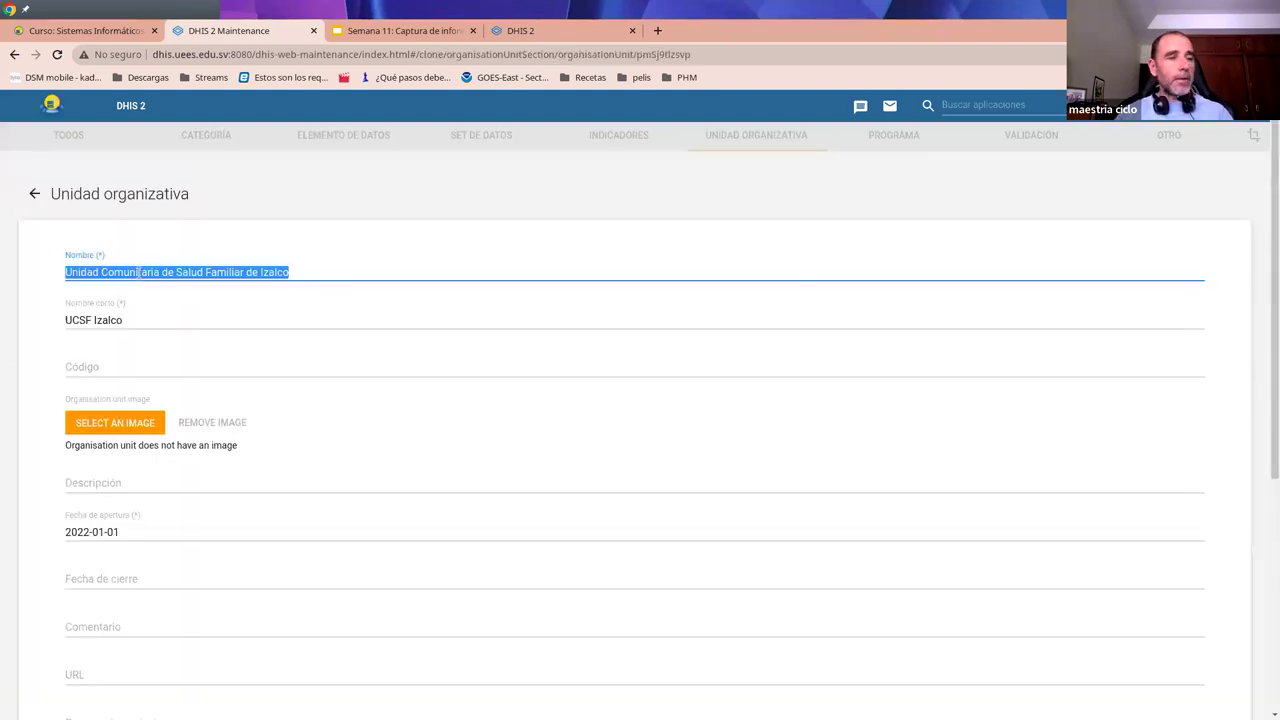
pyautogui.write('Clínica María Au')
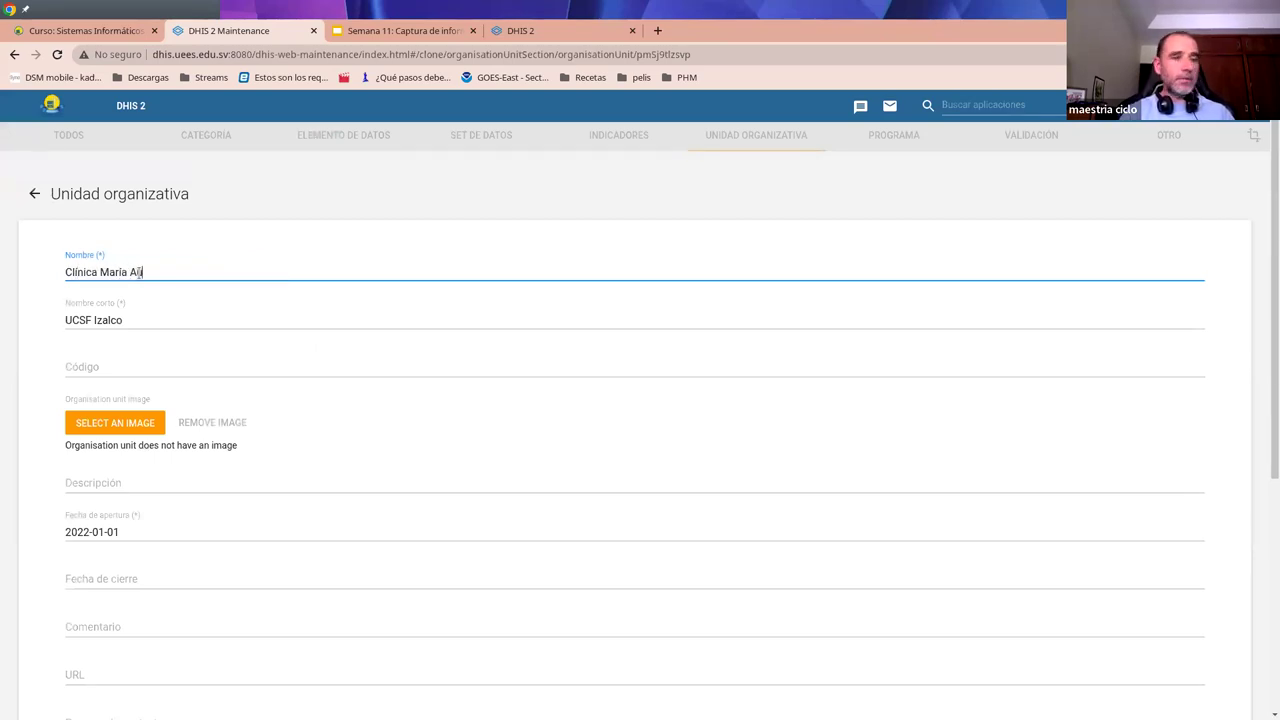
pyautogui.write('xiliadora')
pyautogui.press('Tab')
pyautogui.write('C')
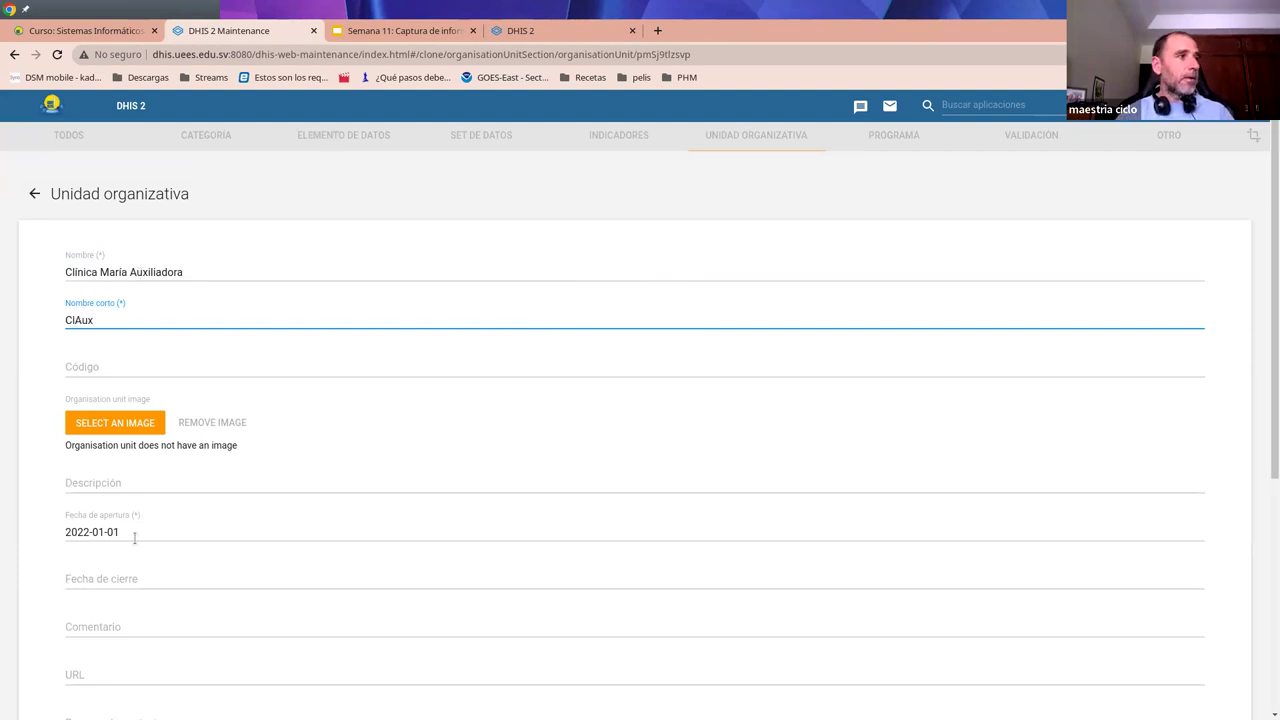
pyautogui.scroll(-4, 91, 527)
pyautogui.click(112, 680)
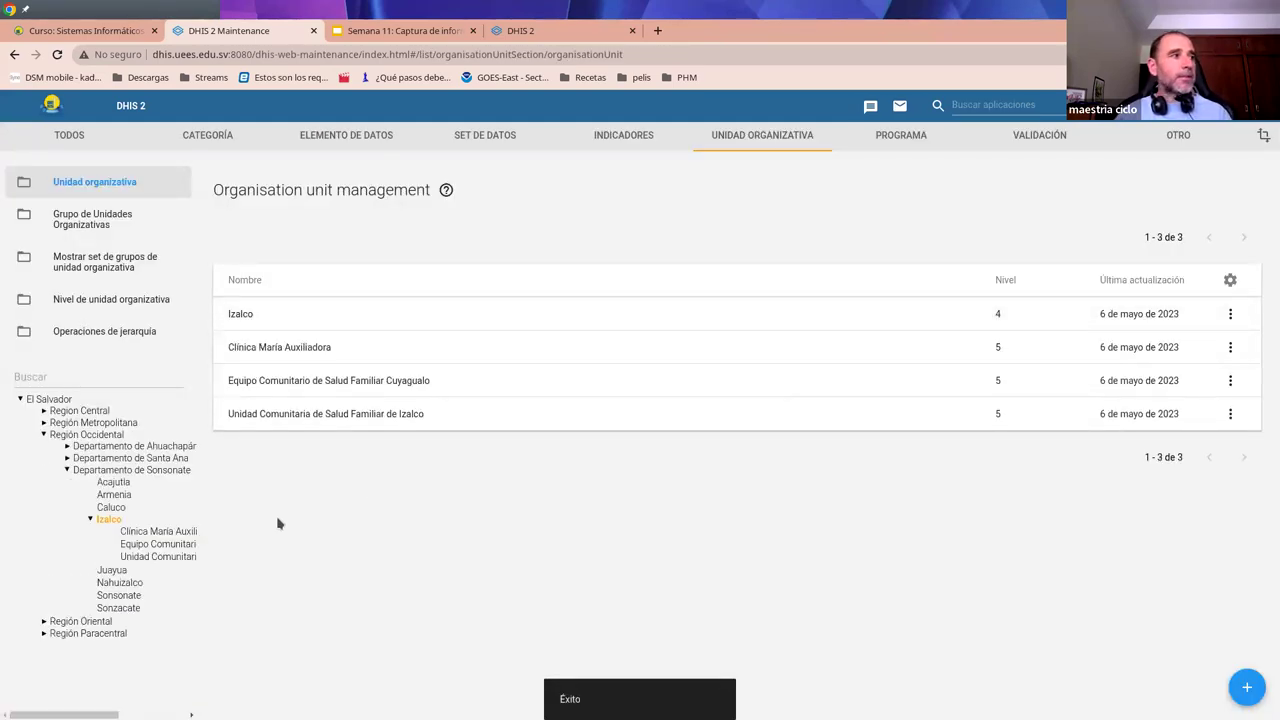
# - Start an organisation unit under the municipality Sonsonate named "Clínica Comunal de Sonsonate" with the short name "CCSon"
pyautogui.click(119, 595)
pyautogui.click(1247, 688)
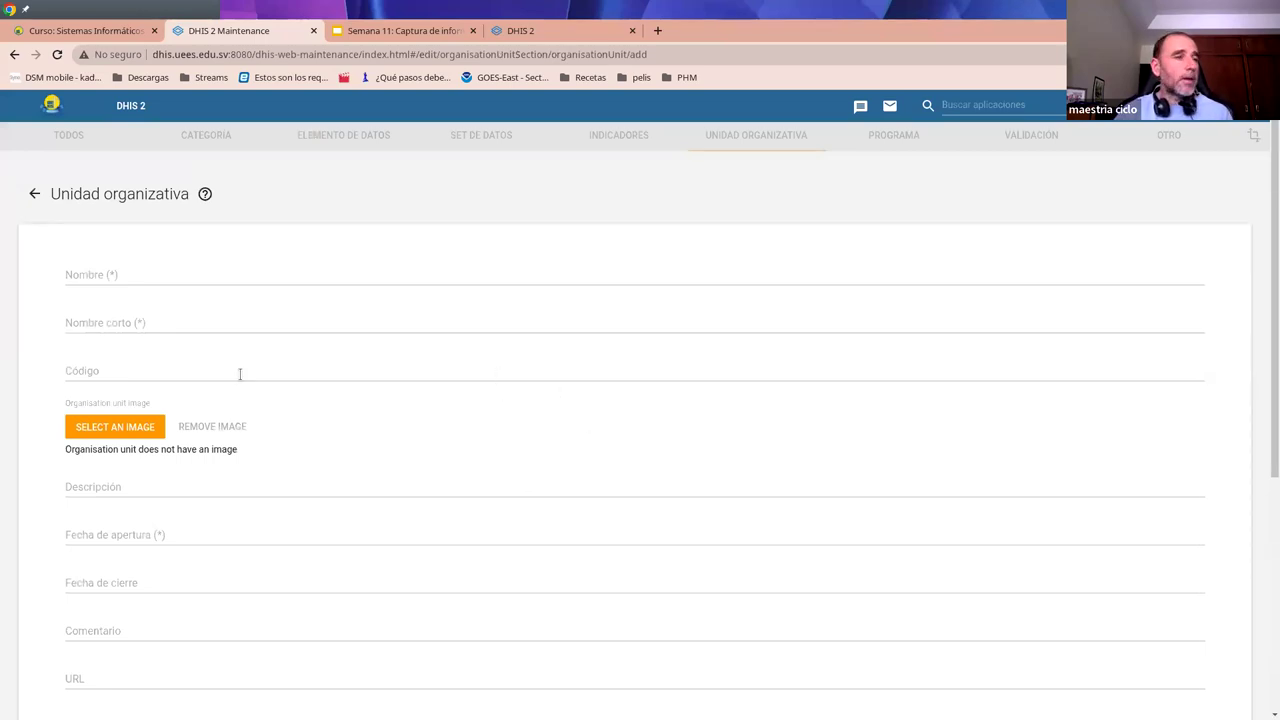
pyautogui.click(40, 203)
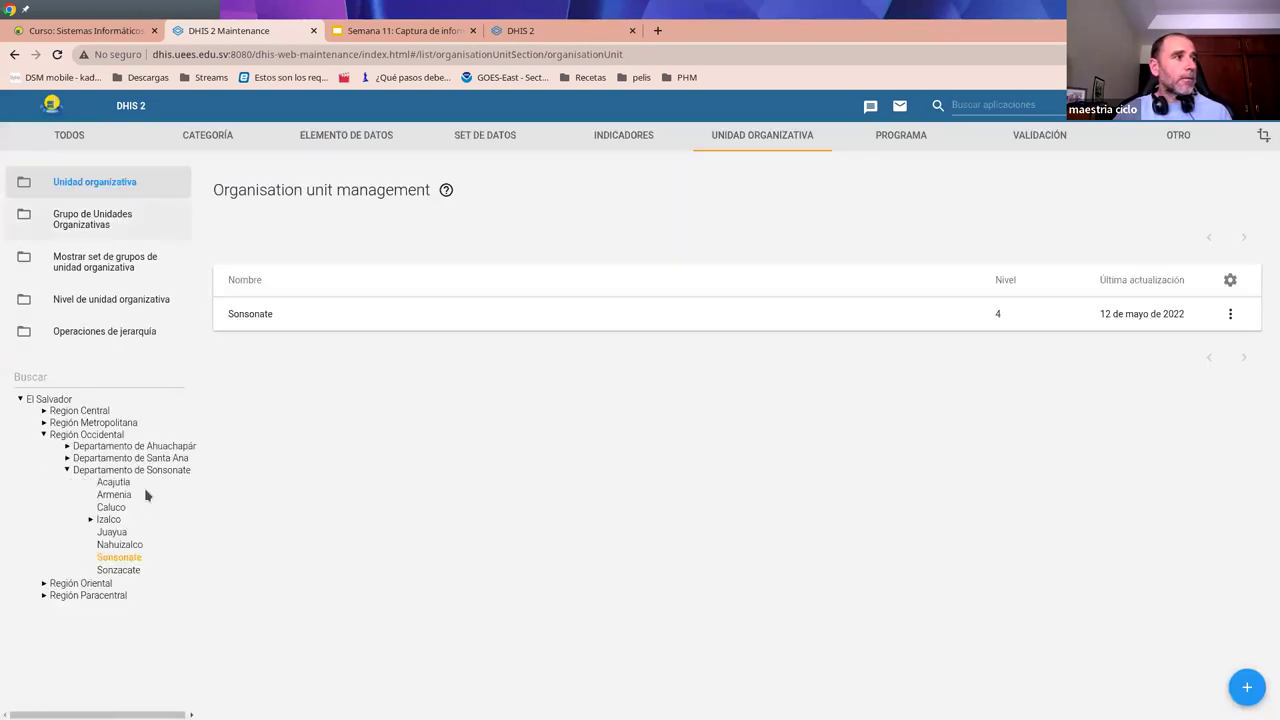
pyautogui.click(1233, 689)
pyautogui.click(149, 277)
pyautogui.write('Clínica Comunal de Sonsonate')
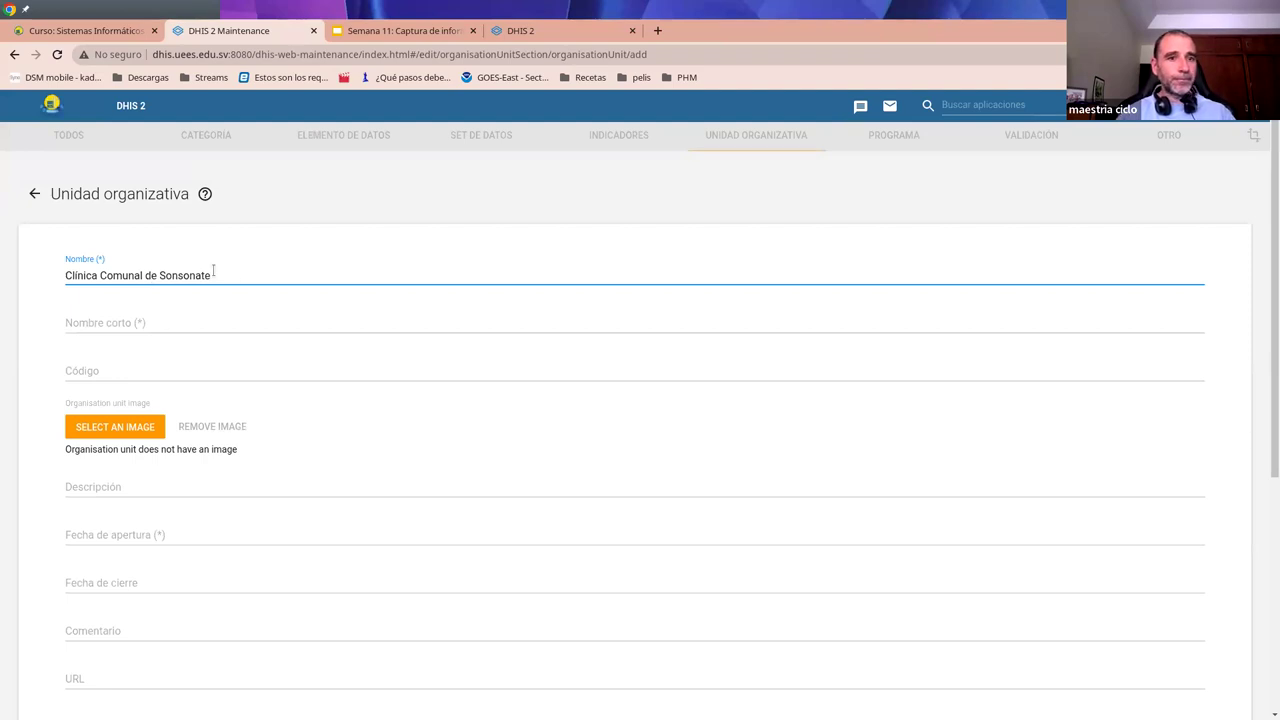
pyautogui.click(124, 326)
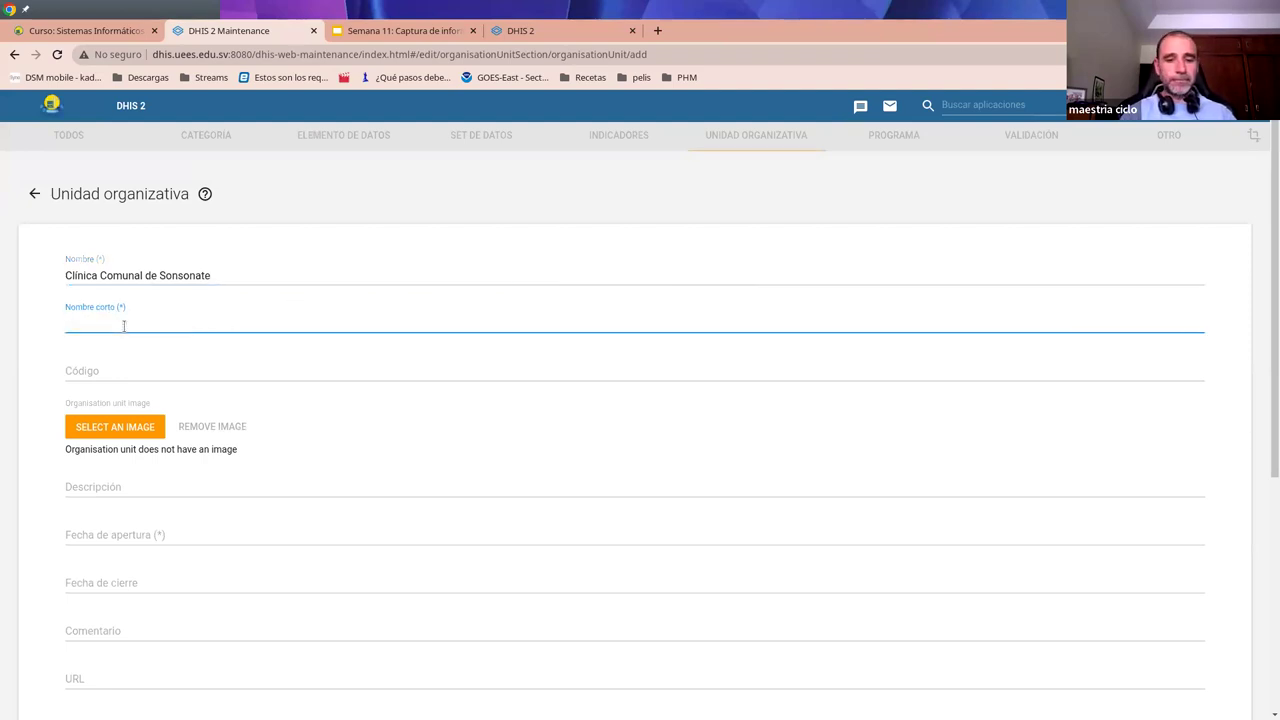
pyautogui.write('CCSon')
# - Set the opening date of Clínica Comunal de Sonsonate to a past Saturday and save the unit
pyautogui.click(288, 534)
pyautogui.click(557, 345)
pyautogui.click(557, 345)
pyautogui.click(557, 345)
pyautogui.click(557, 345)
pyautogui.click(557, 345)
pyautogui.click(557, 345)
pyautogui.click(557, 345)
pyautogui.click(557, 345)
pyautogui.click(557, 345)
pyautogui.click(557, 345)
pyautogui.click(557, 345)
pyautogui.click(557, 345)
pyautogui.click(557, 345)
pyautogui.click(557, 345)
pyautogui.click(695, 386)
pyautogui.scroll(-3, 749, 631)
pyautogui.click(122, 686)
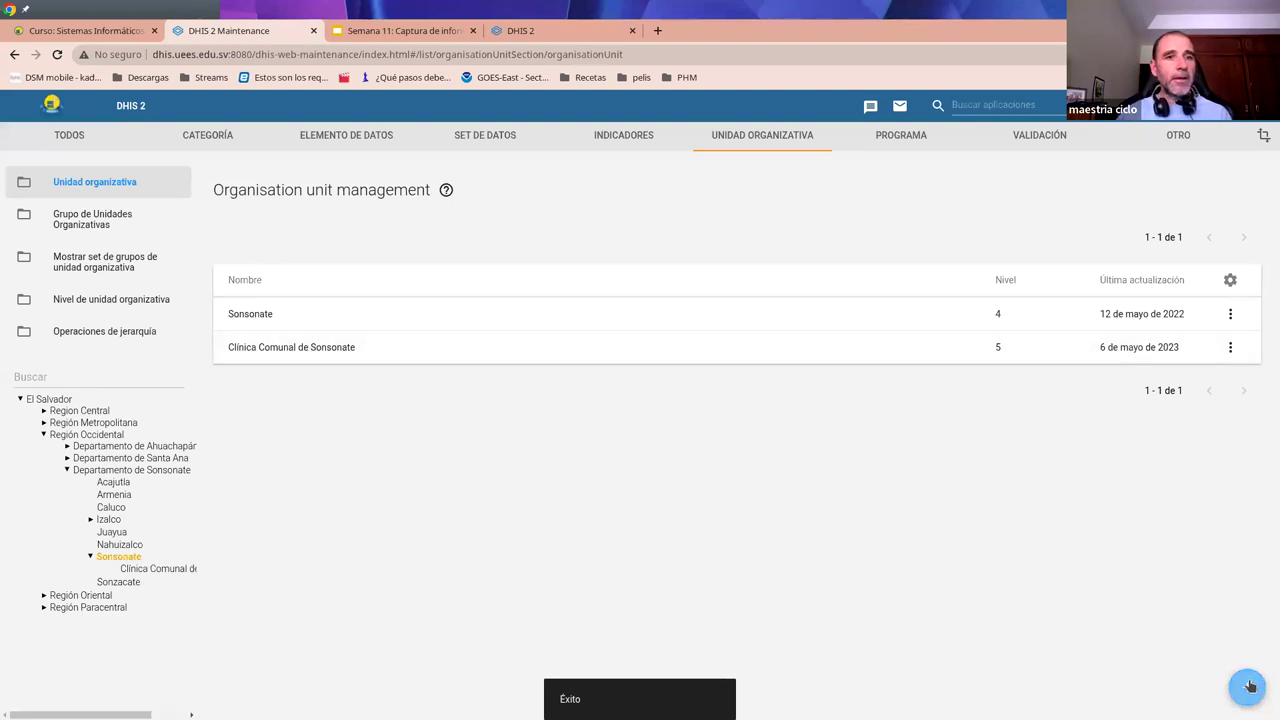
# - Clone Clínica Comunal de Sonsonate as Hospital Nacional General "Dr. Jorge Mazzini Villacorta" with the short name "HNSON" and save the copy
pyautogui.click(1228, 346)
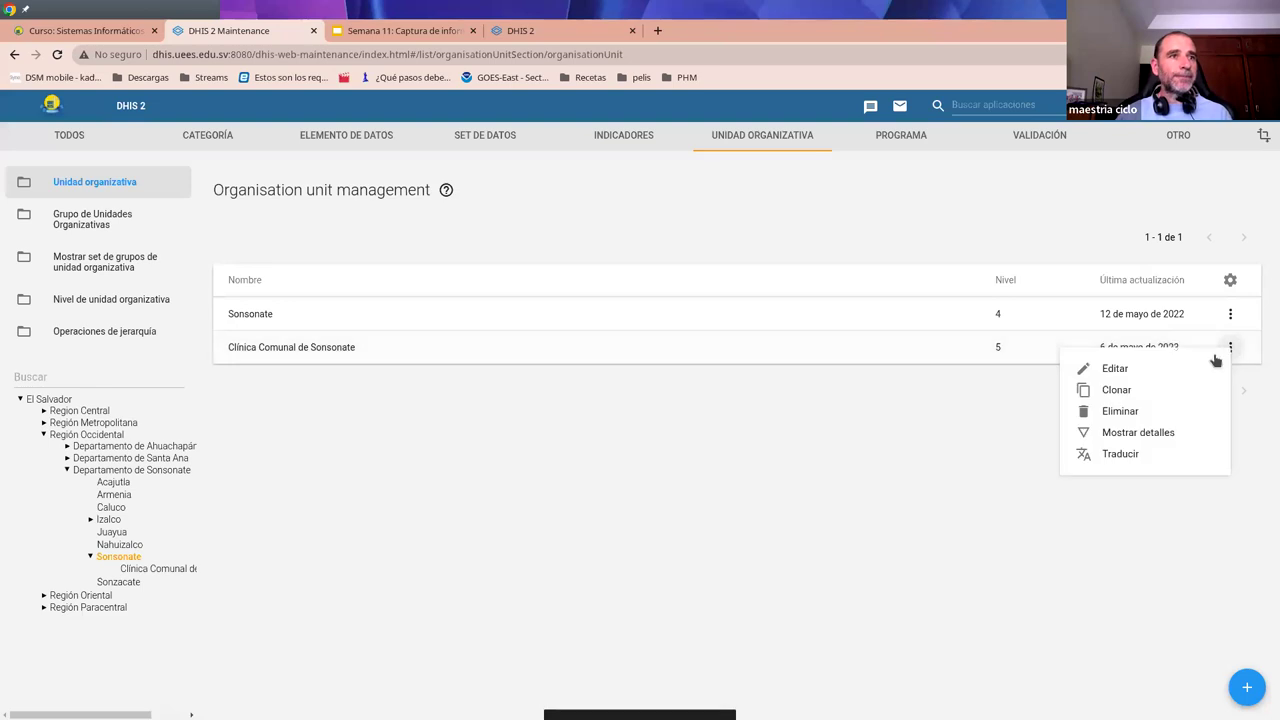
pyautogui.click(1126, 390)
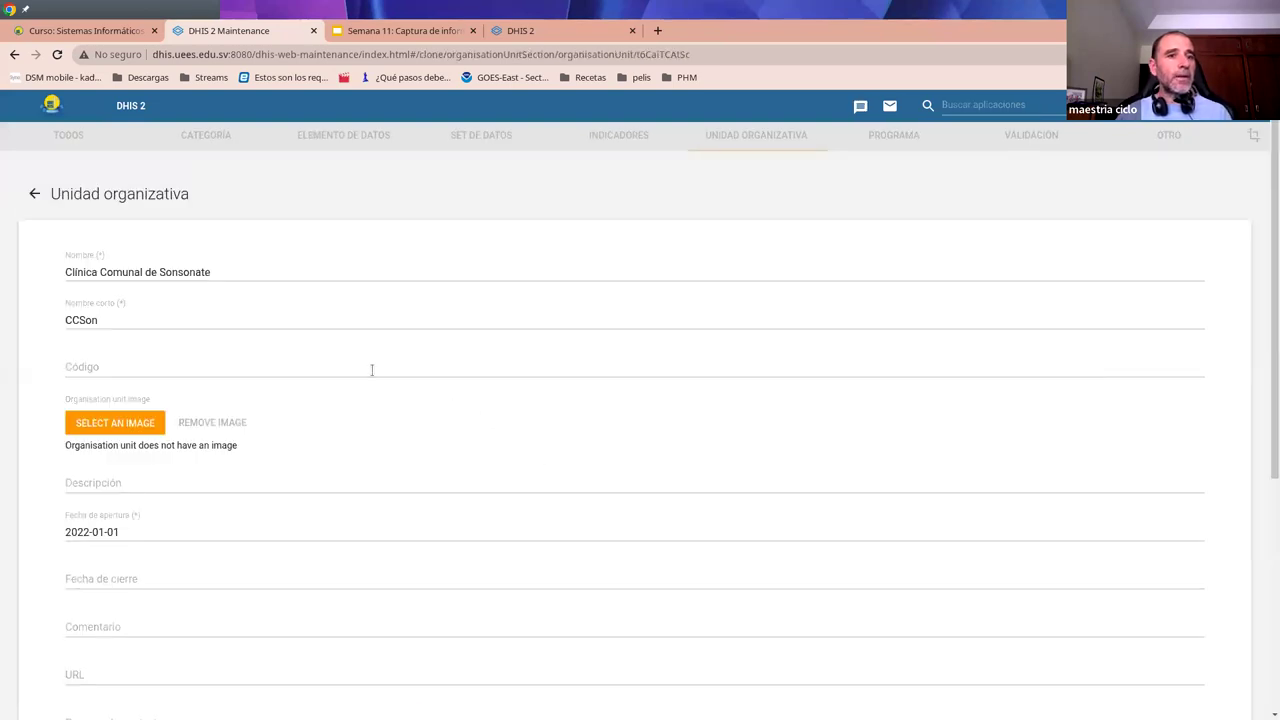
pyautogui.click(140, 272)
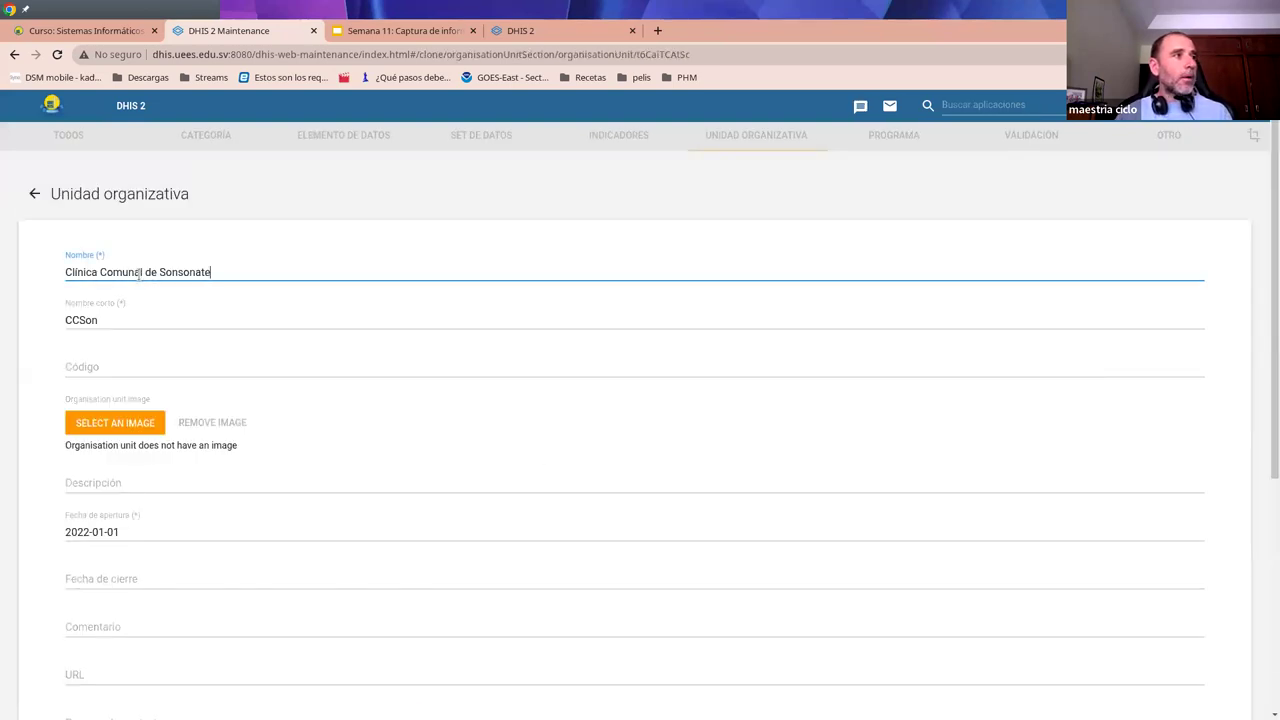
pyautogui.tripleClick(140, 272)
pyautogui.write('Hosp')
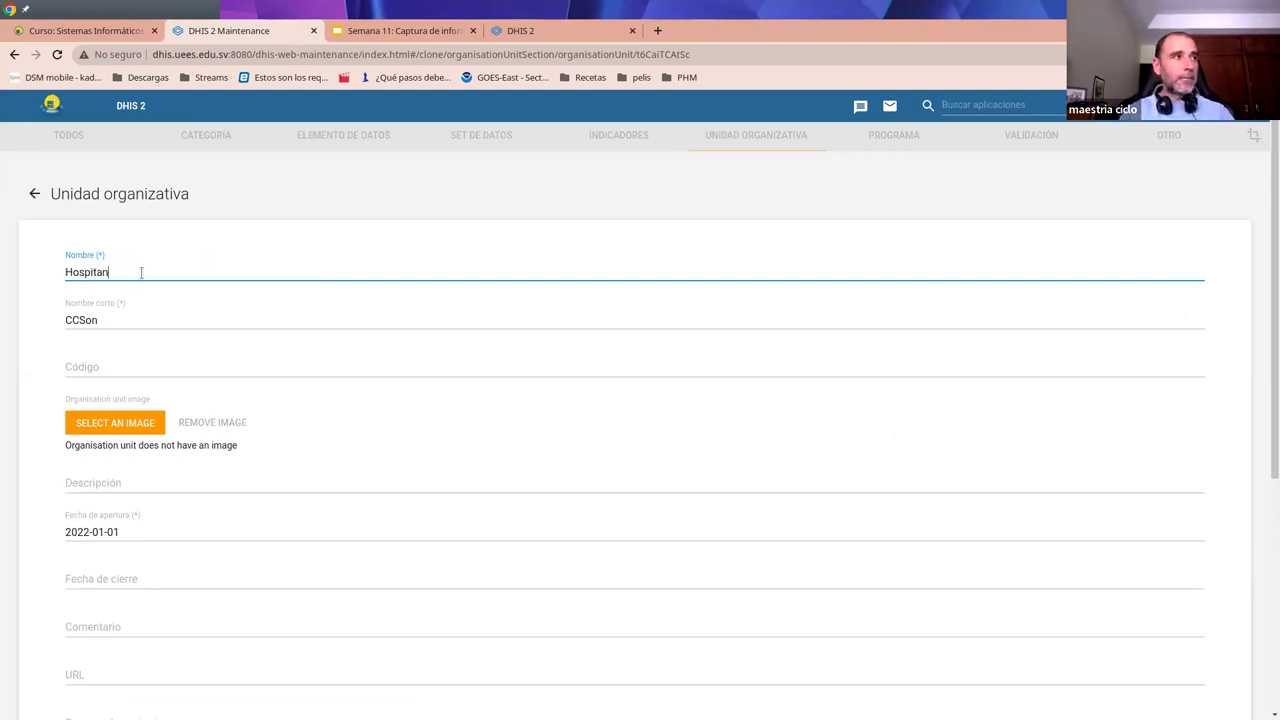
pyautogui.write('ital Nacional General "Dr. Jorge')
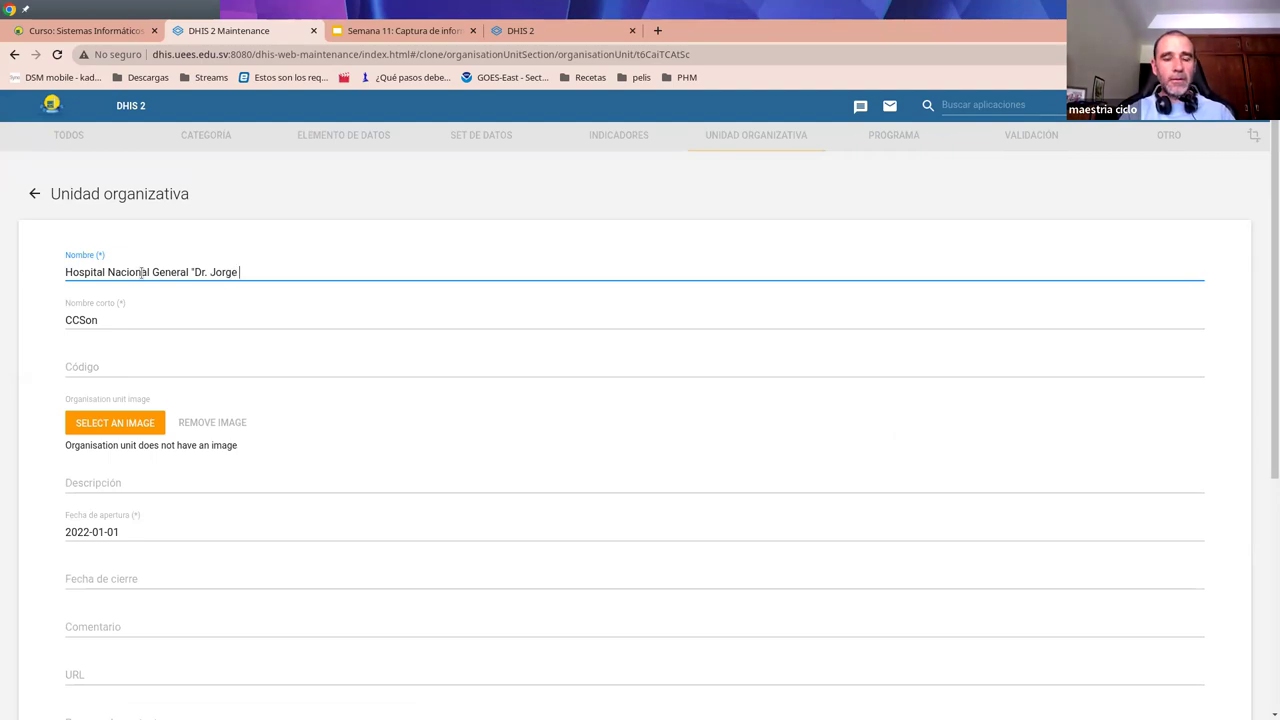
pyautogui.write('zzini Villacorta')
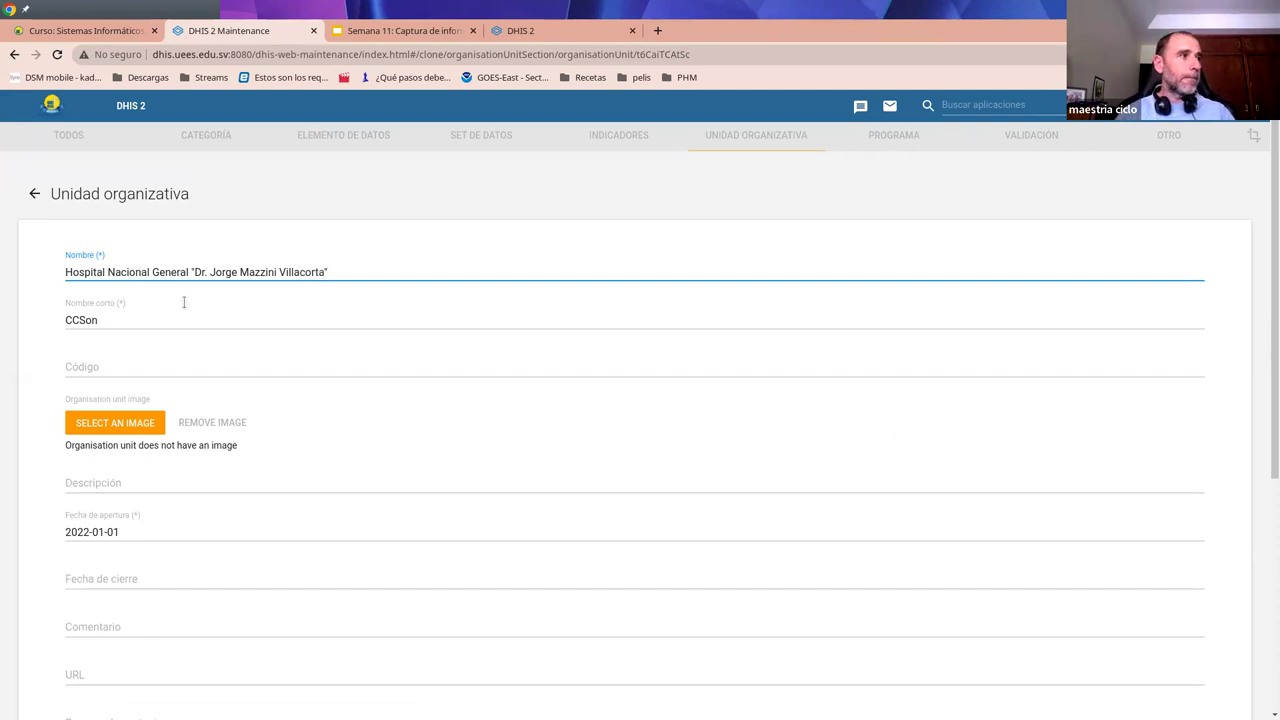
pyautogui.doubleClick(88, 318)
pyautogui.write('HNSON')
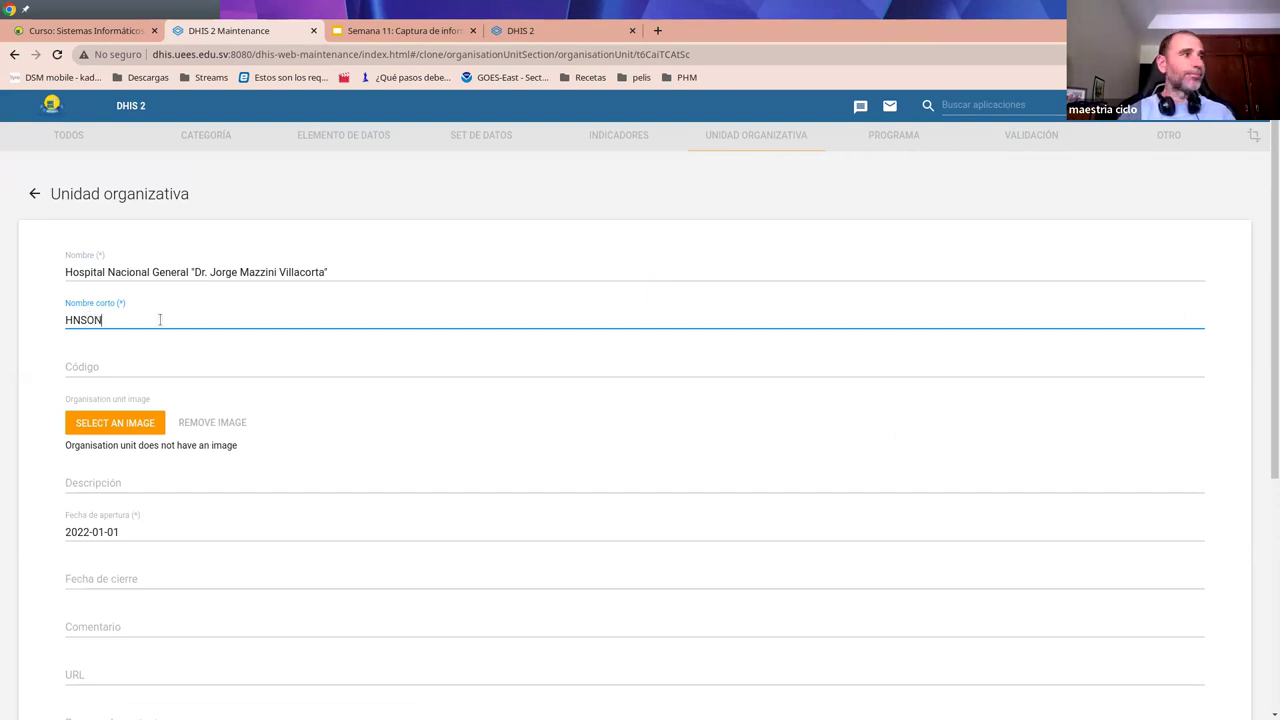
pyautogui.scroll(-5, 400, 545)
pyautogui.click(130, 625)
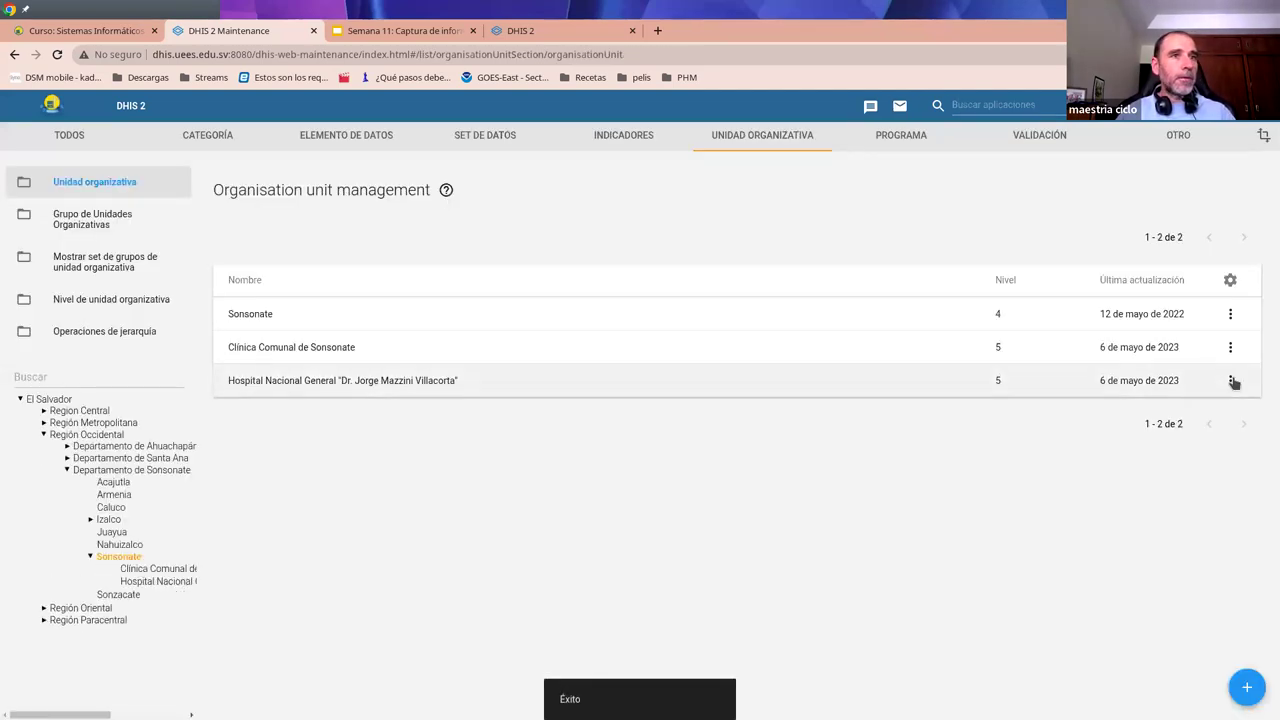
# - Clone the Hospital Nacional General unit as "Hospital Regional de Sonsonate" with the short name "HRSON" and save the copy
pyautogui.click(1231, 381)
pyautogui.click(1118, 423)
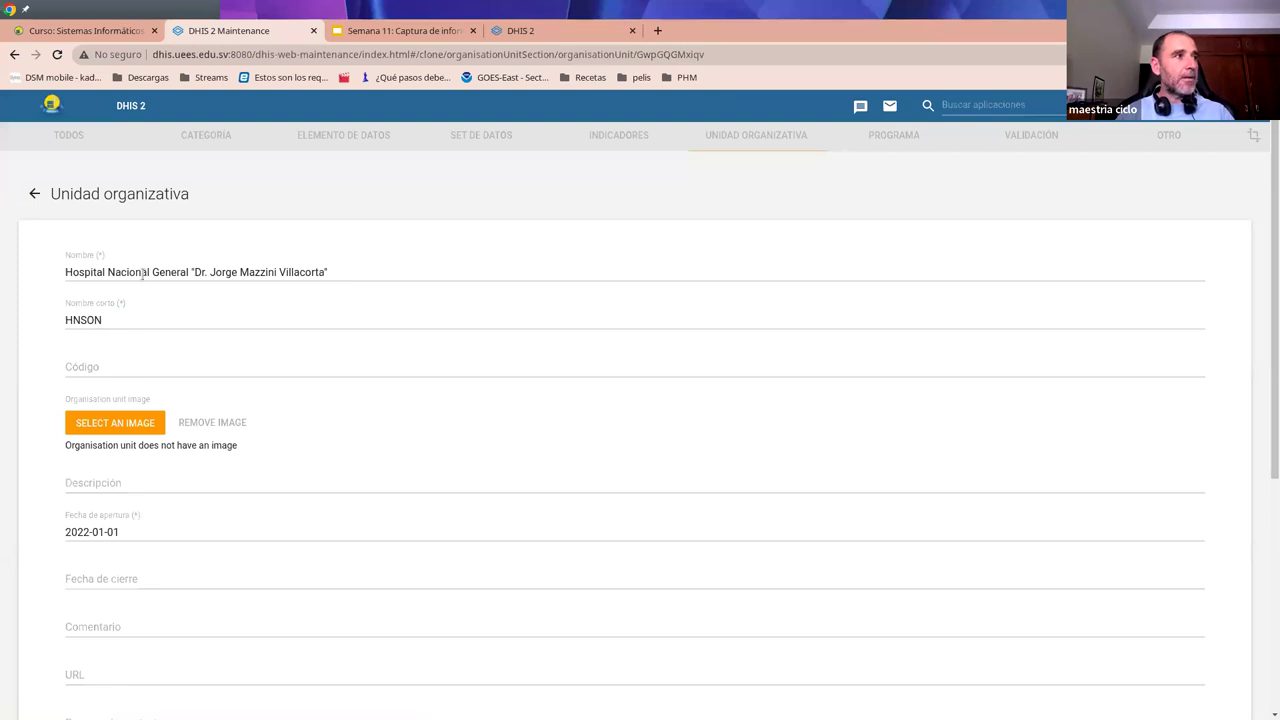
pyautogui.moveTo(107, 271); pyautogui.dragTo(450, 268)
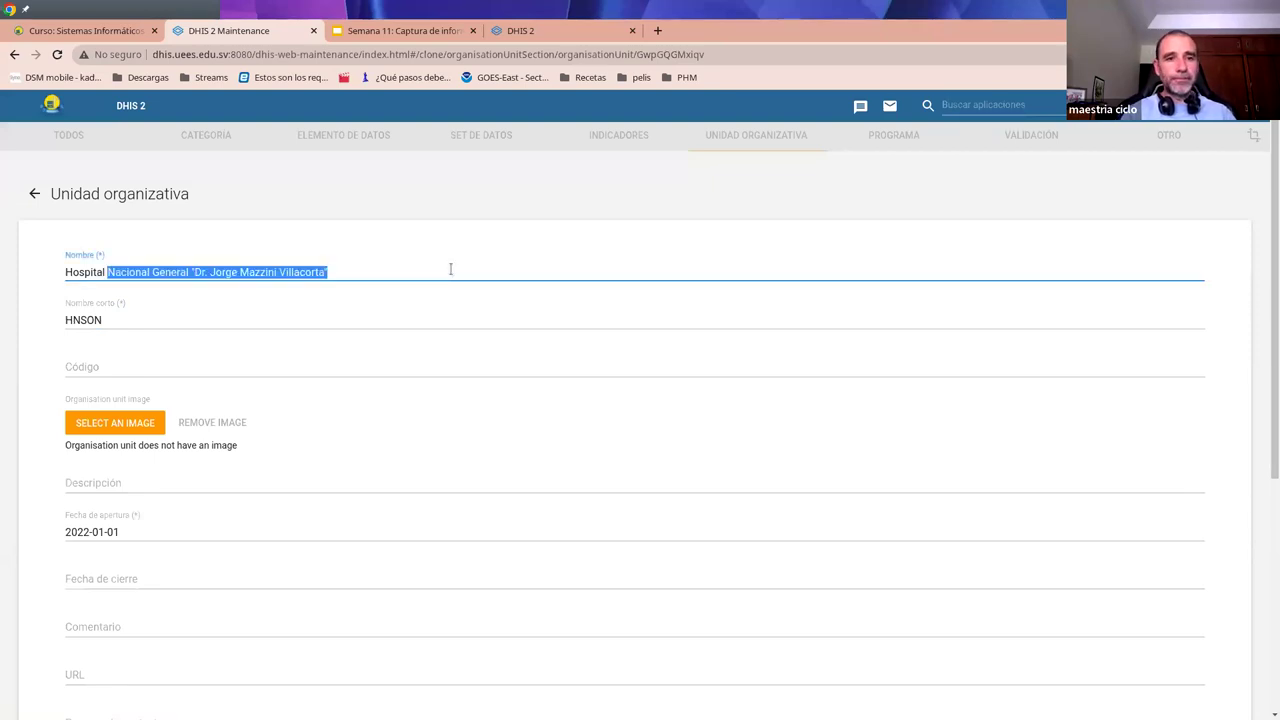
pyautogui.write('Regional de Sonsonate')
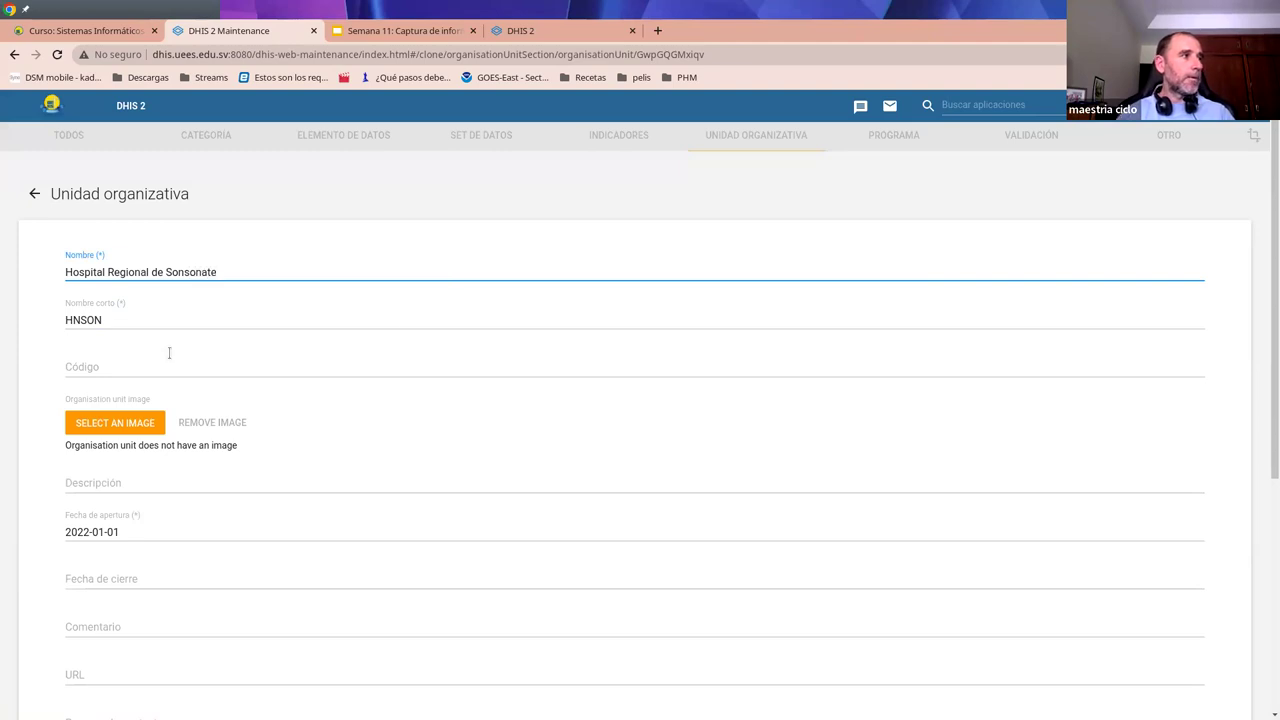
pyautogui.moveTo(73, 320); pyautogui.dragTo(155, 320)
pyautogui.write('RS')
pyautogui.scroll(-5, 371, 486)
pyautogui.click(120, 615)
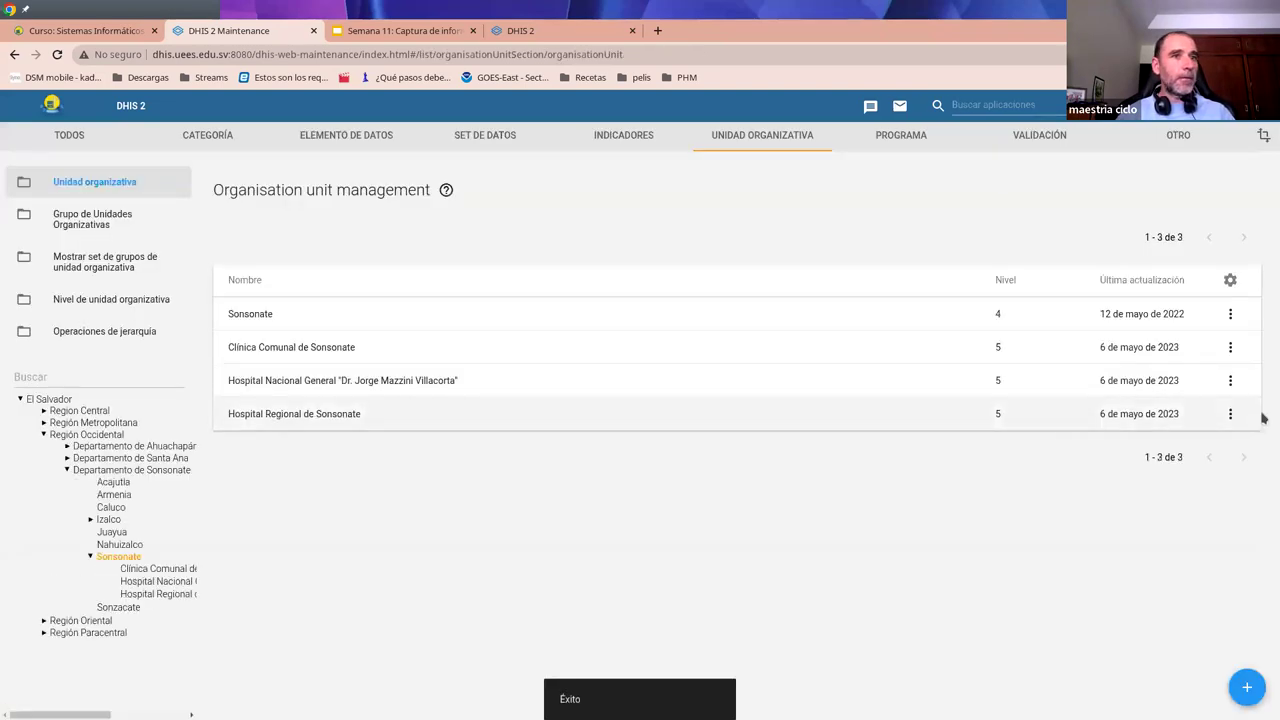
# - Clone Hospital Regional de Sonsonate as "Unidad Comunitaria de Salud Familiar de Sonsonate" with the short name "UCSF Sonsonate" and save the copy
pyautogui.click(1230, 414)
pyautogui.click(1177, 455)
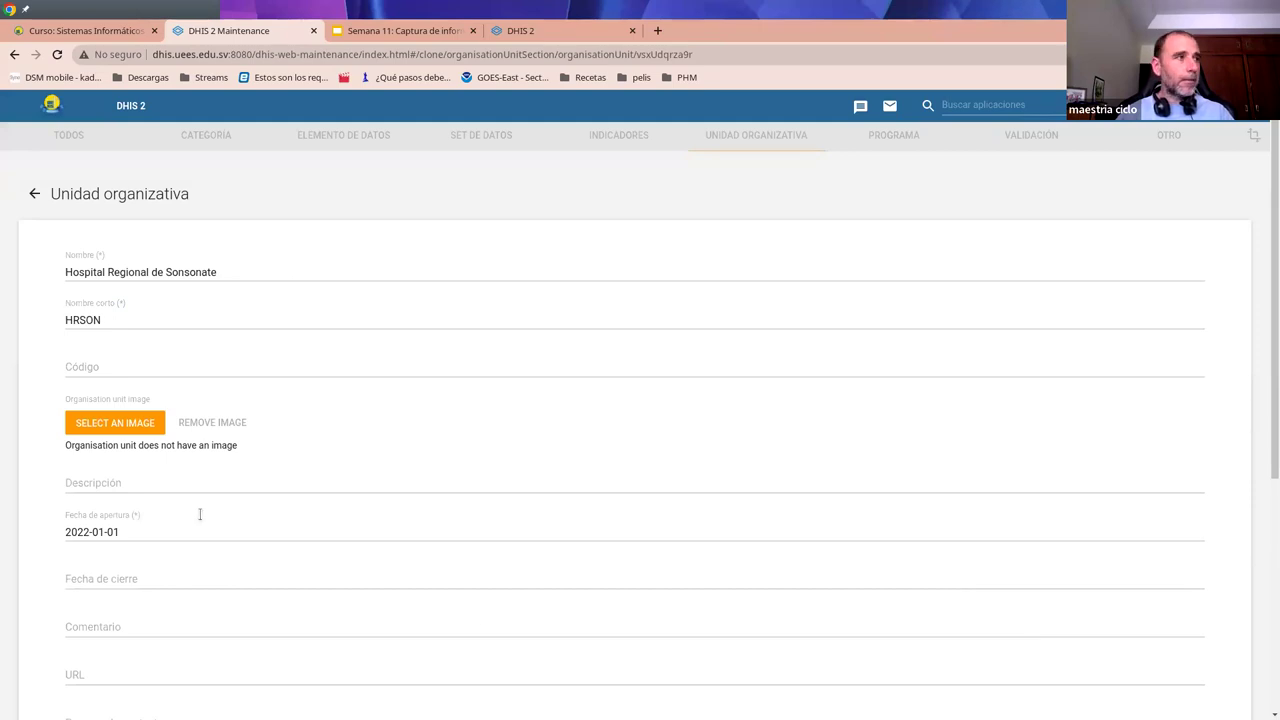
pyautogui.doubleClick(128, 272)
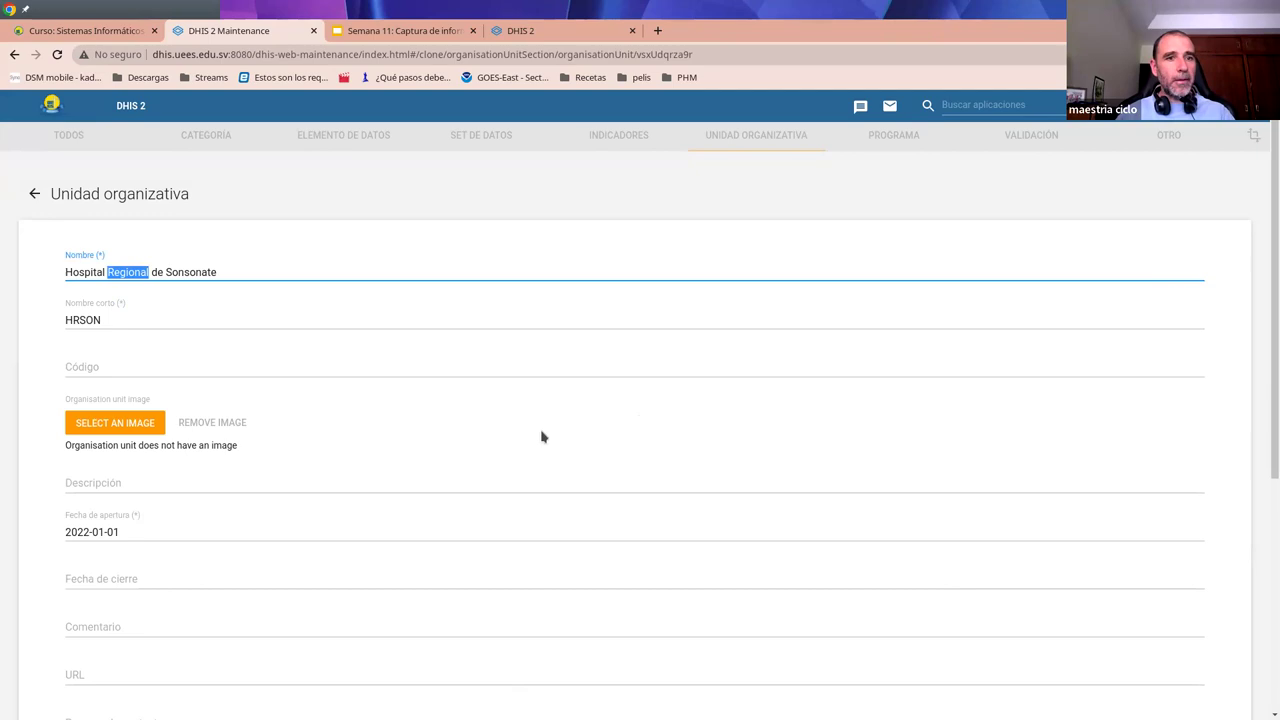
pyautogui.tripleClick(180, 273)
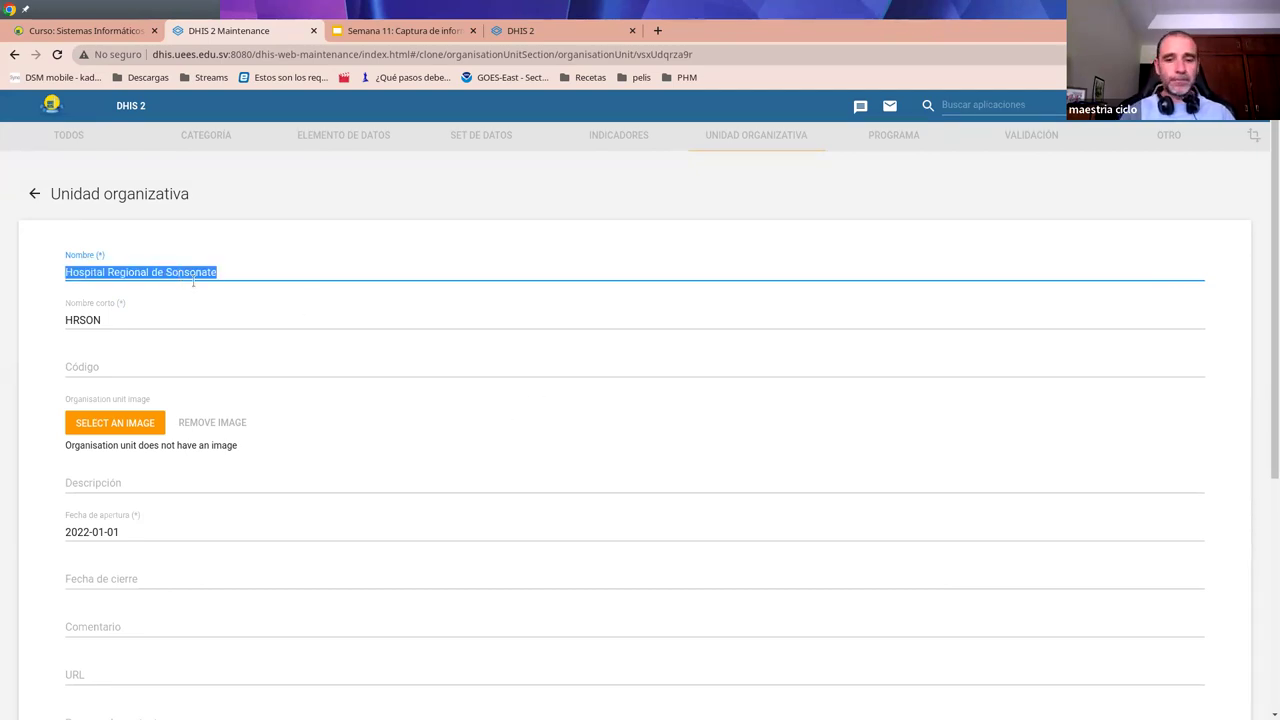
pyautogui.write('UN')
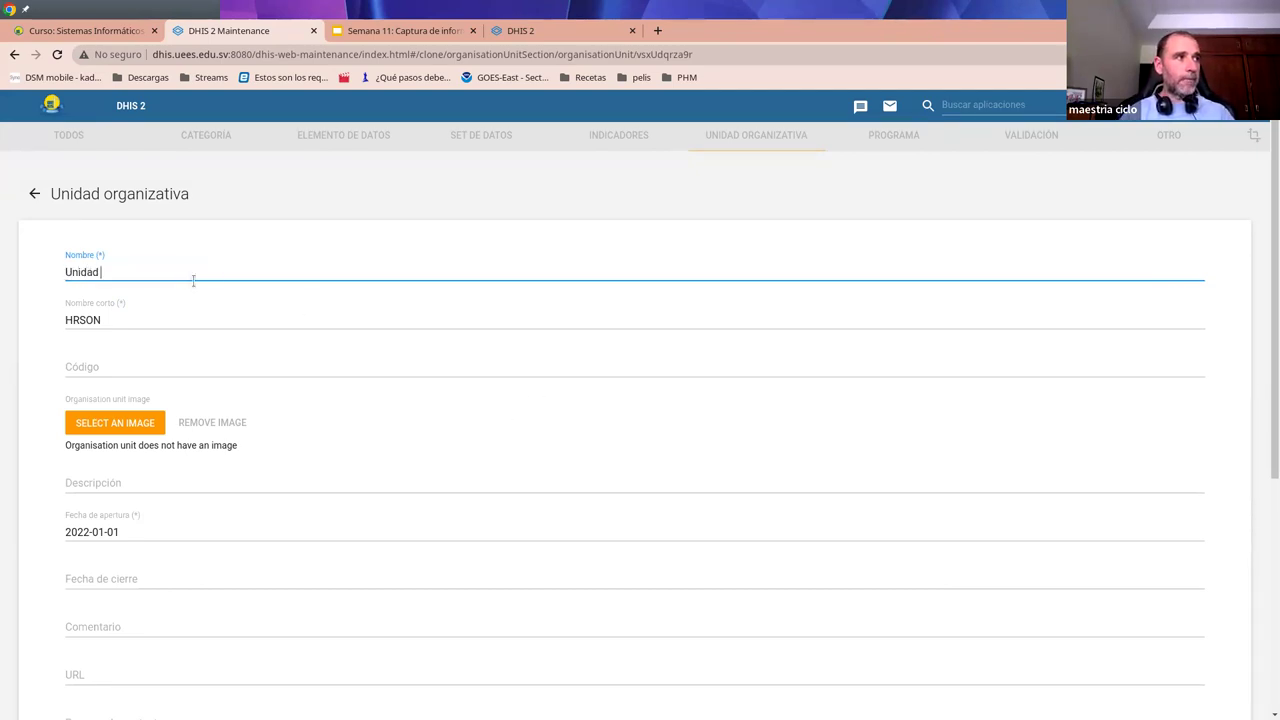
pyautogui.write('Salud Familiar')
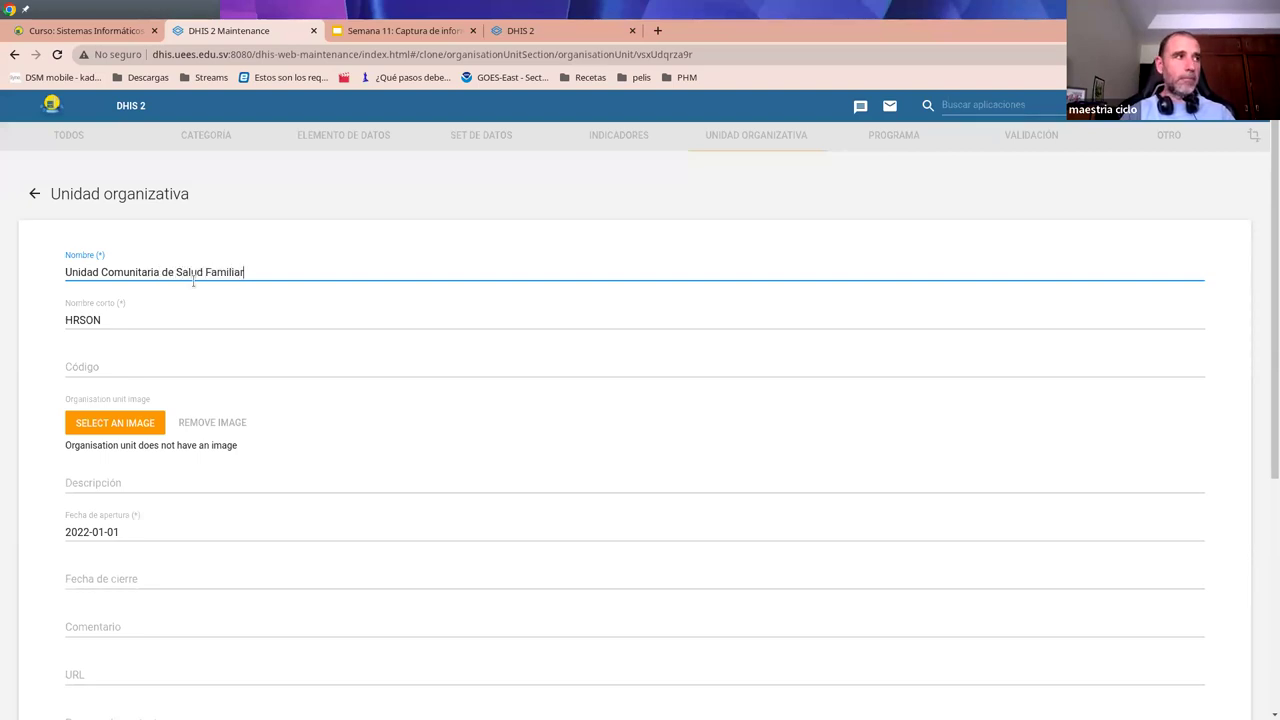
pyautogui.press('Tab')
pyautogui.write('U')
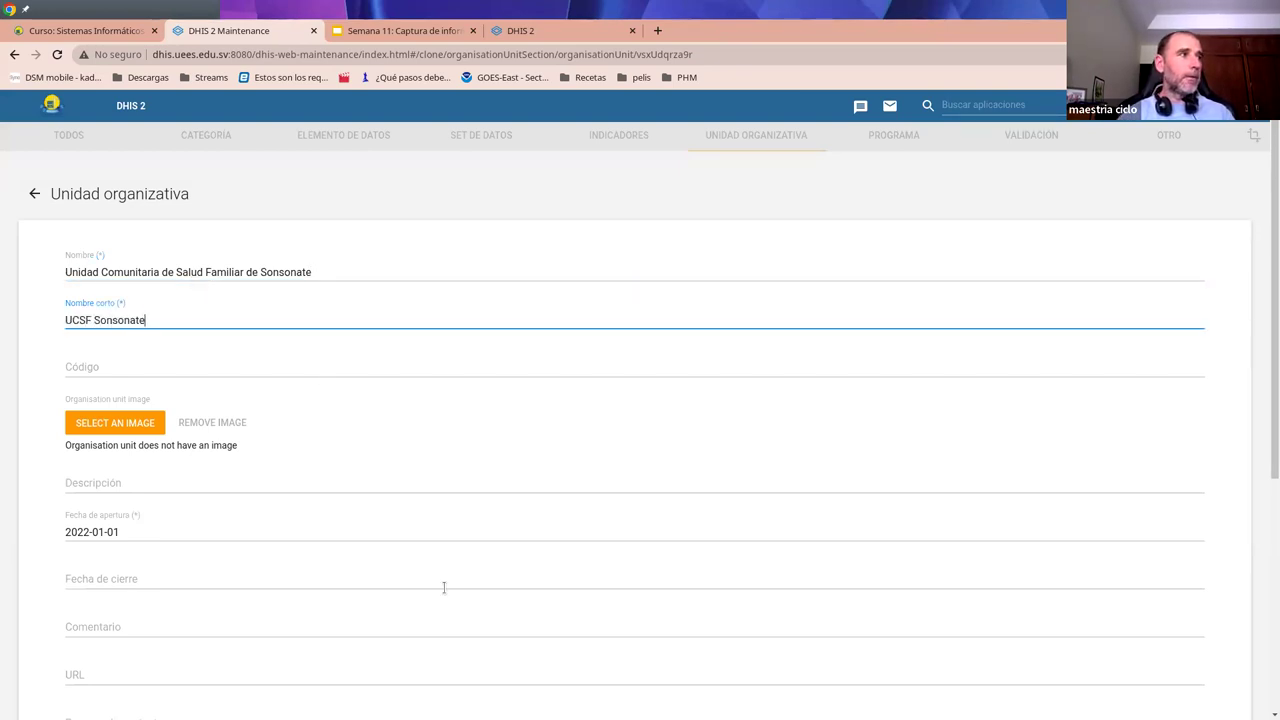
pyautogui.write('CSF Sonsonate')
pyautogui.scroll(-4, 444, 587)
pyautogui.click(103, 680)
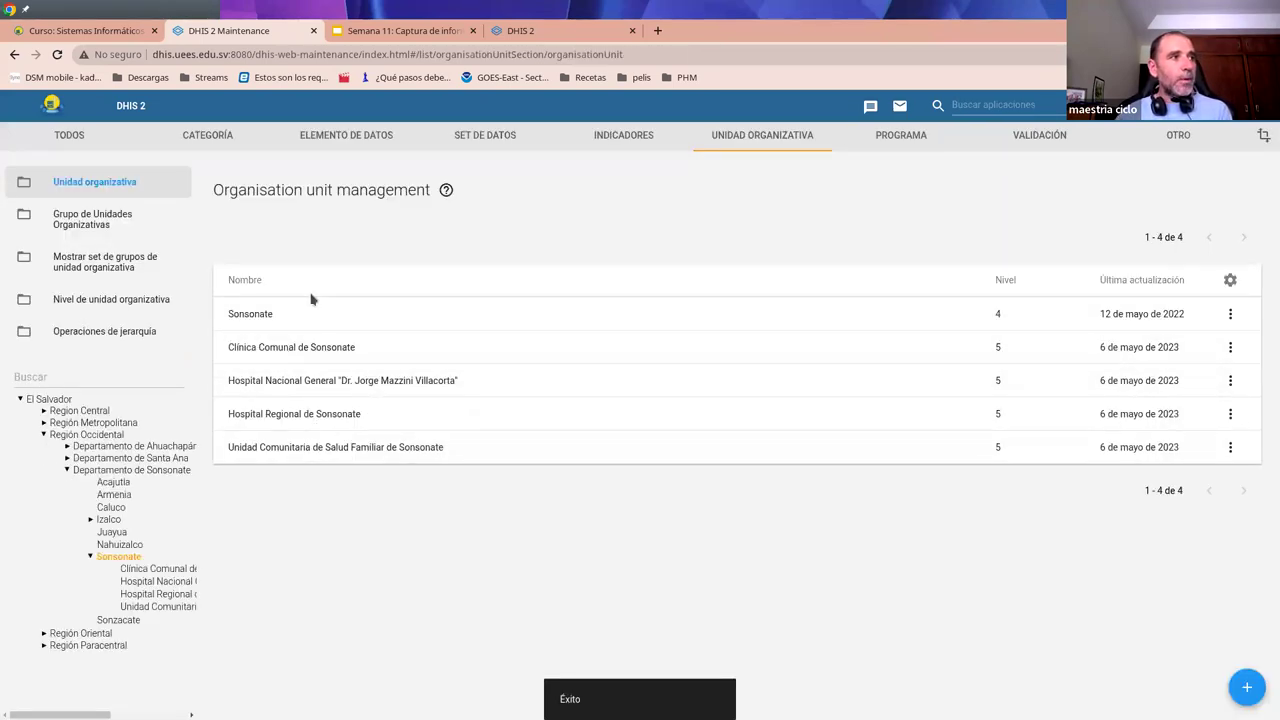
# - Start an organisation unit under the municipality Acajutla named "Clínica Comunal de Acajutla" with the short name "CC Acajutla"
pyautogui.click(90, 520)
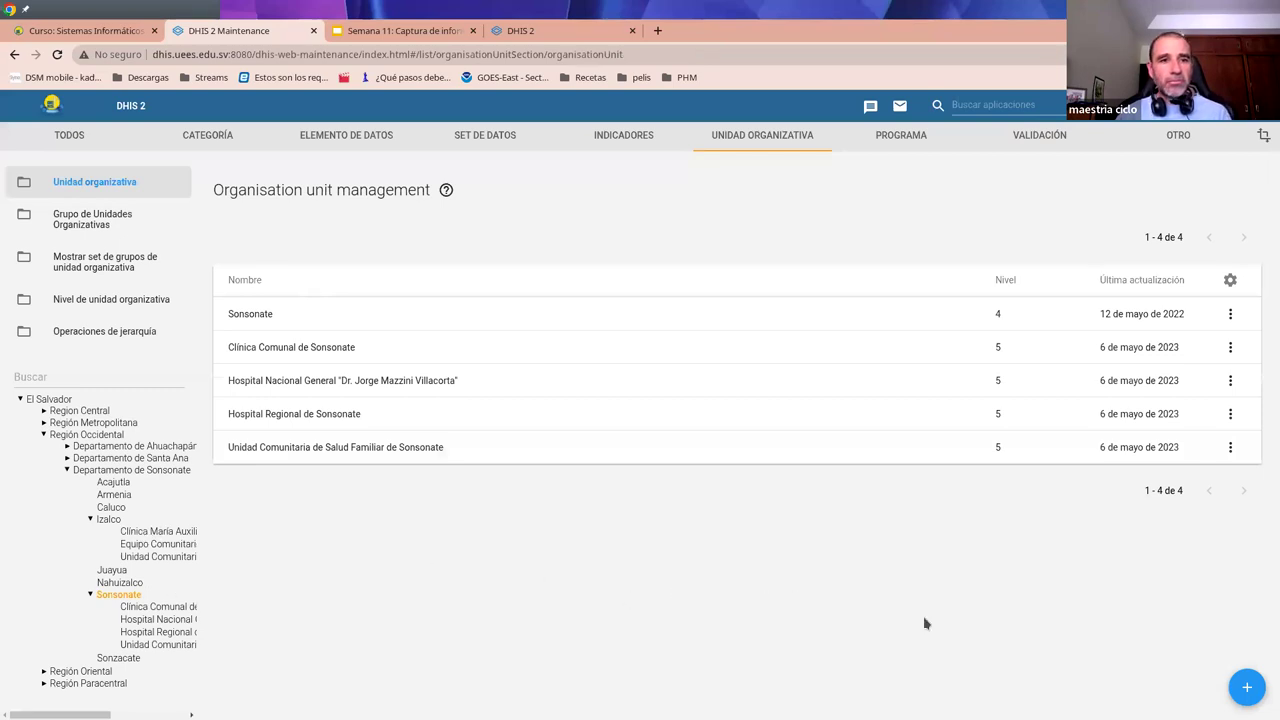
pyautogui.click(115, 483)
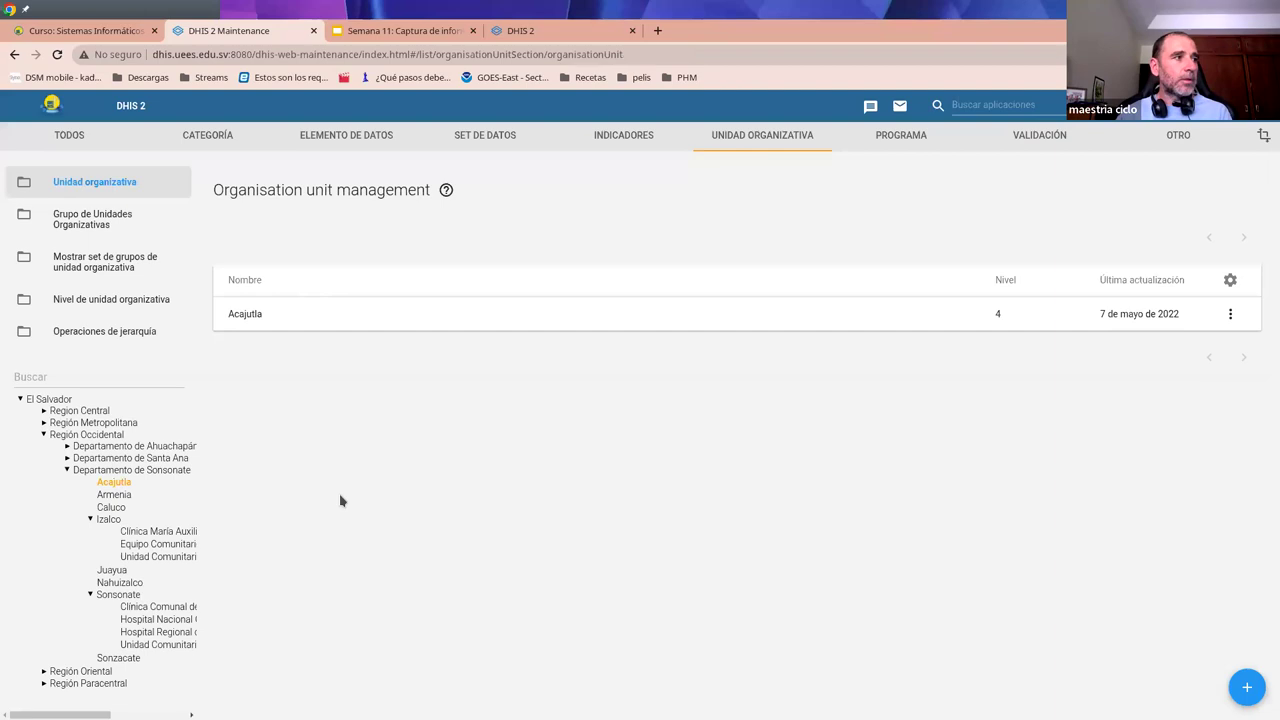
pyautogui.click(1246, 687)
pyautogui.click(120, 270)
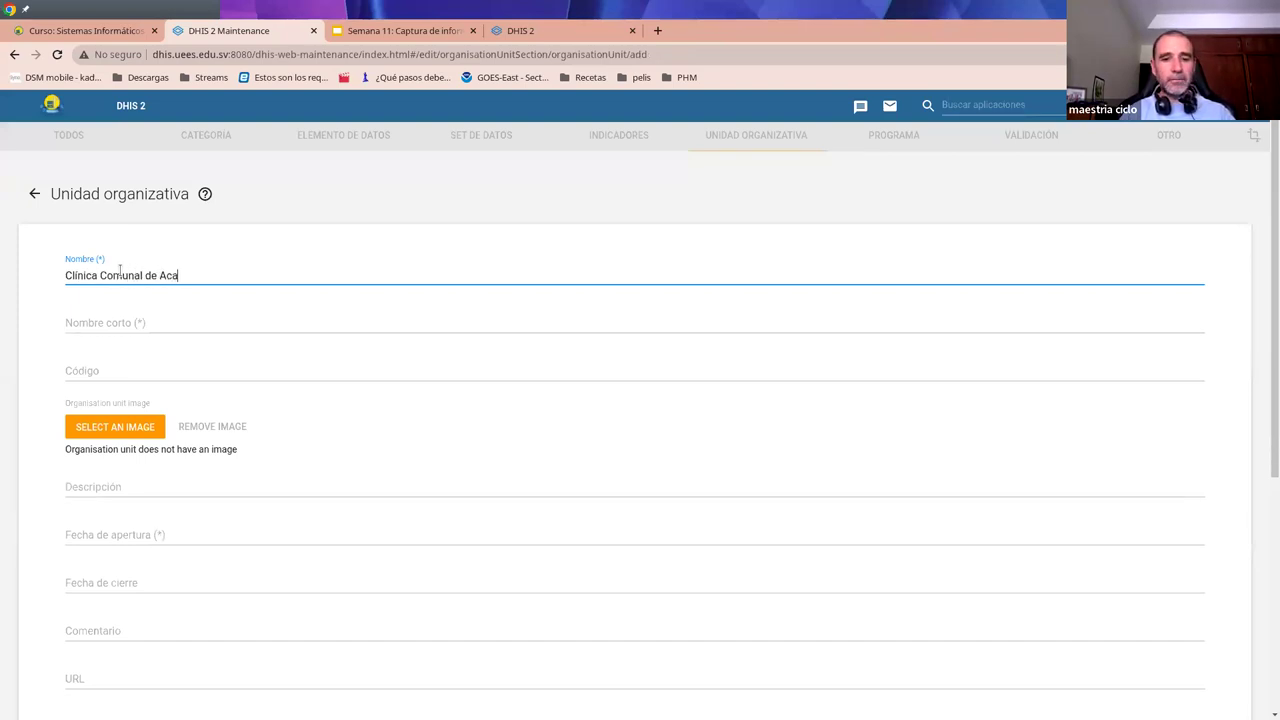
pyautogui.press('Tab')
pyautogui.write('C')
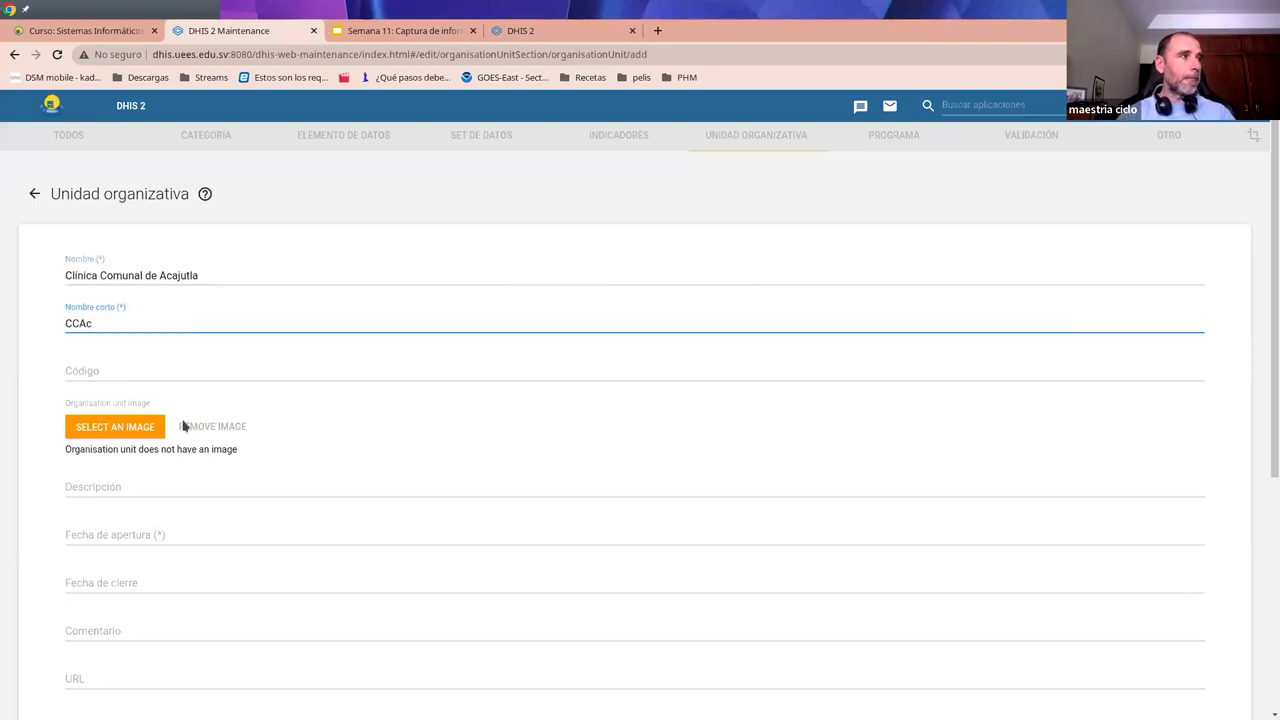
pyautogui.write('CAc')
pyautogui.press('BackSpace')
pyautogui.press('BackSpace')
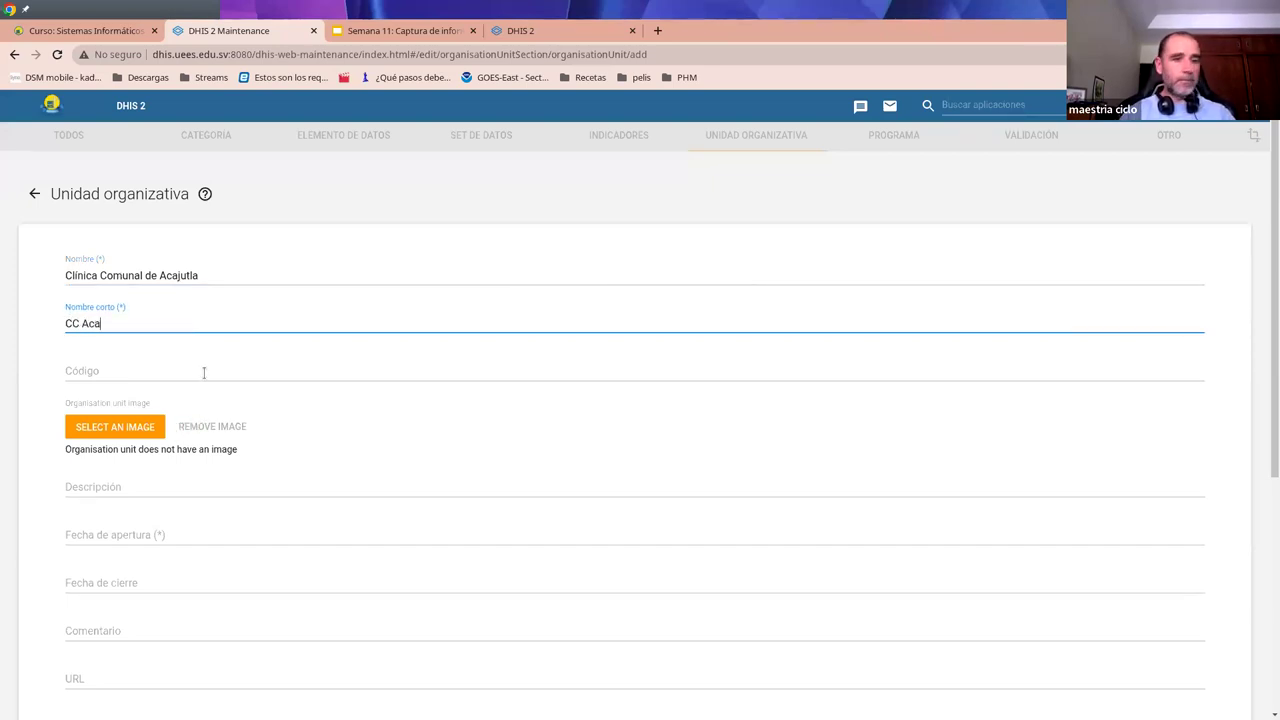
# - Set the opening date of Clínica Comunal de Acajutla to 2022-01-01 and save the unit
pyautogui.scroll(-4, 233, 368)
pyautogui.scroll(1, 145, 228)
pyautogui.click(145, 228)
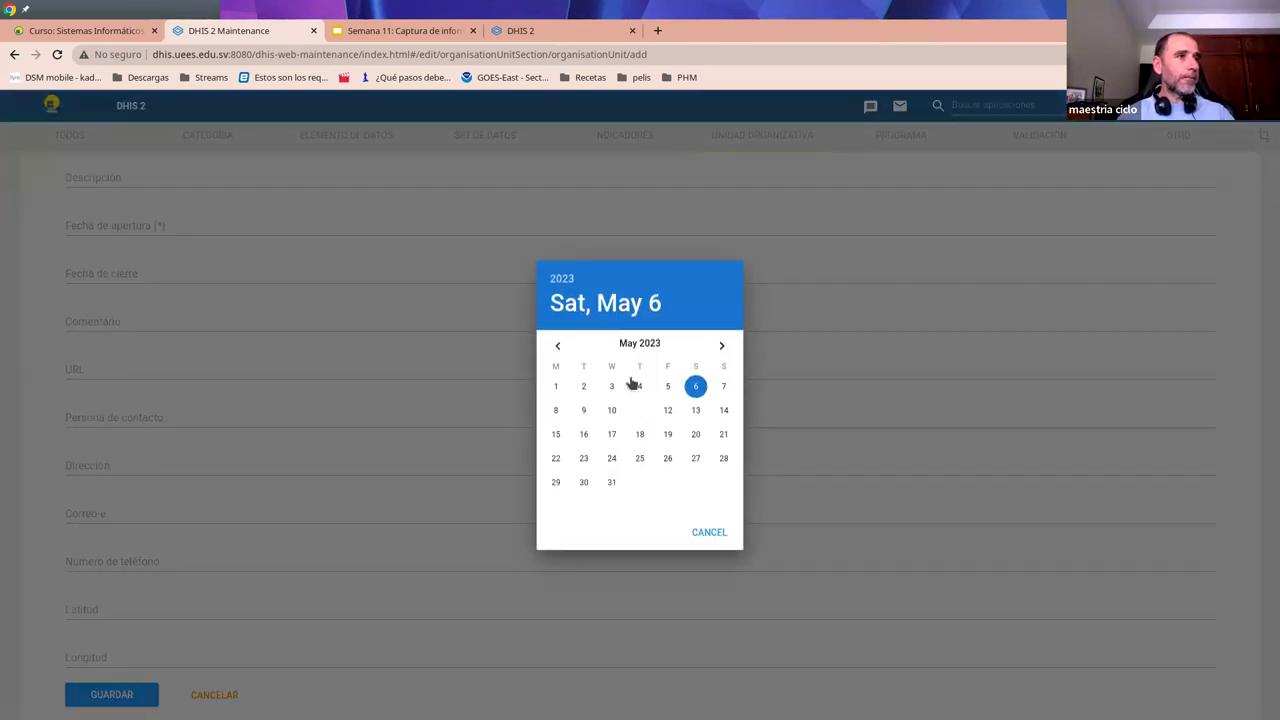
pyautogui.click(557, 346)
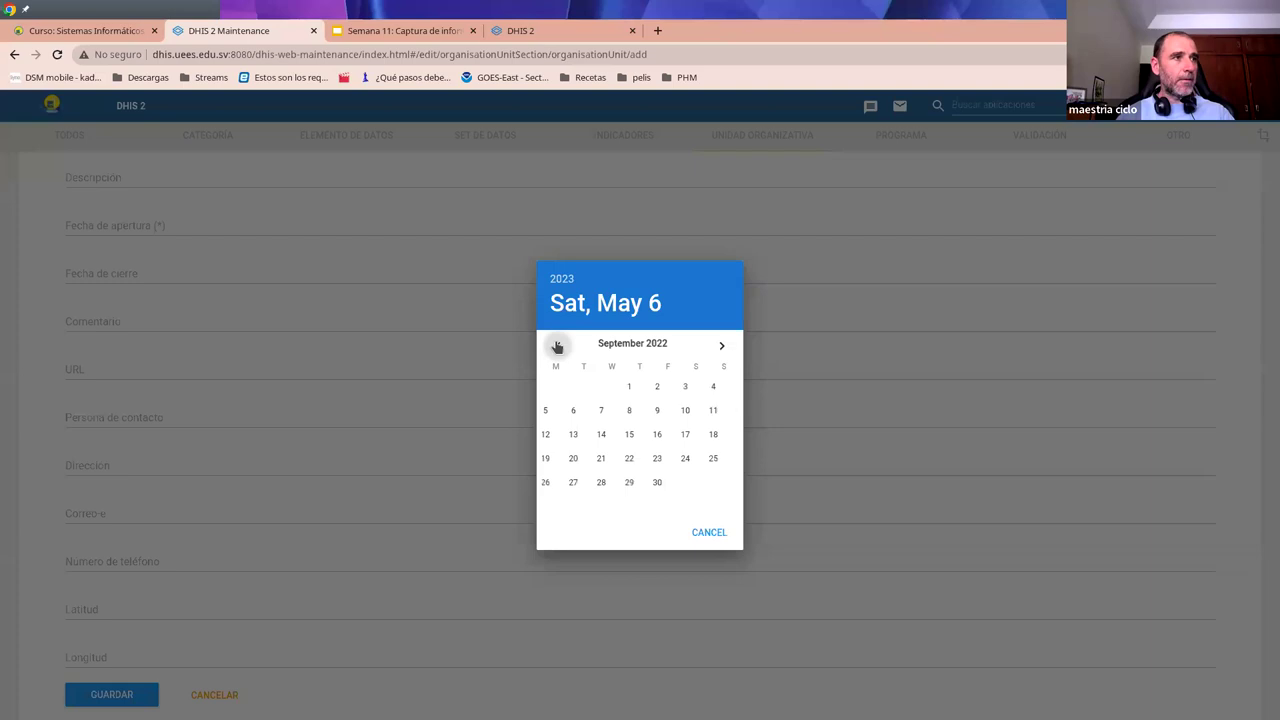
pyautogui.click(557, 346)
pyautogui.click(557, 346)
pyautogui.click(557, 346)
pyautogui.click(557, 346)
pyautogui.click(557, 346)
pyautogui.click(557, 346)
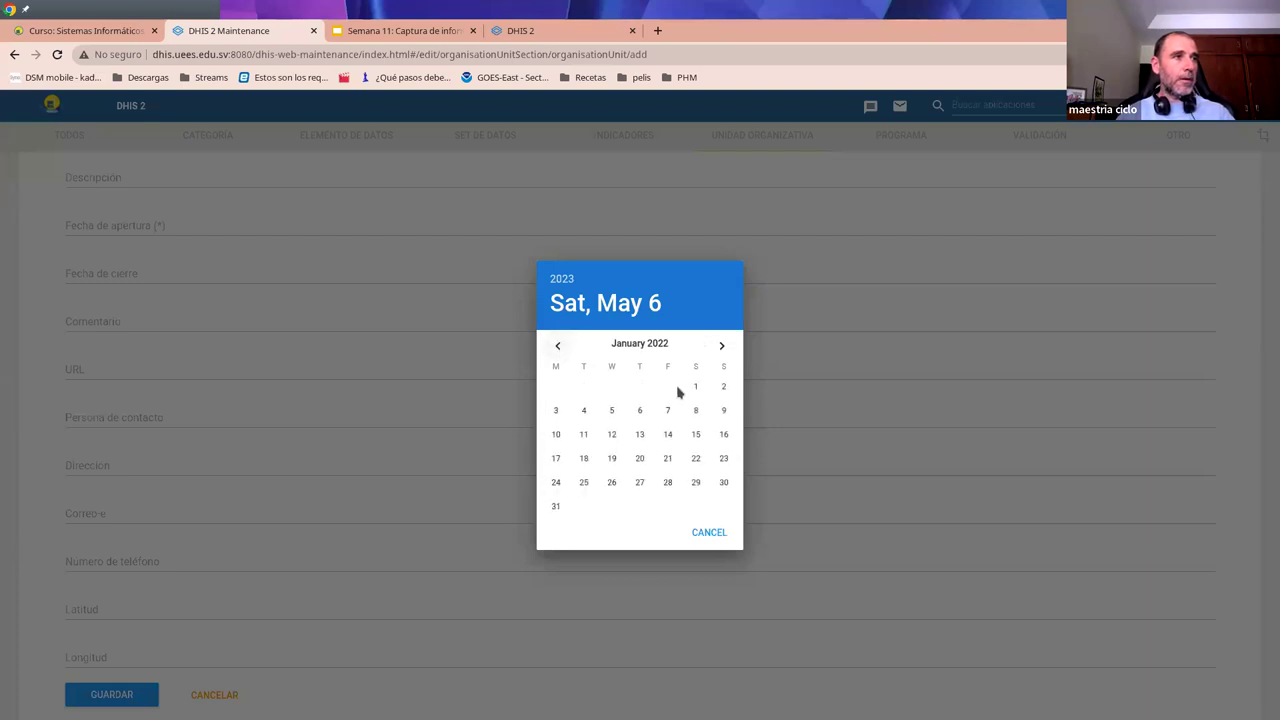
pyautogui.click(694, 386)
pyautogui.click(111, 694)
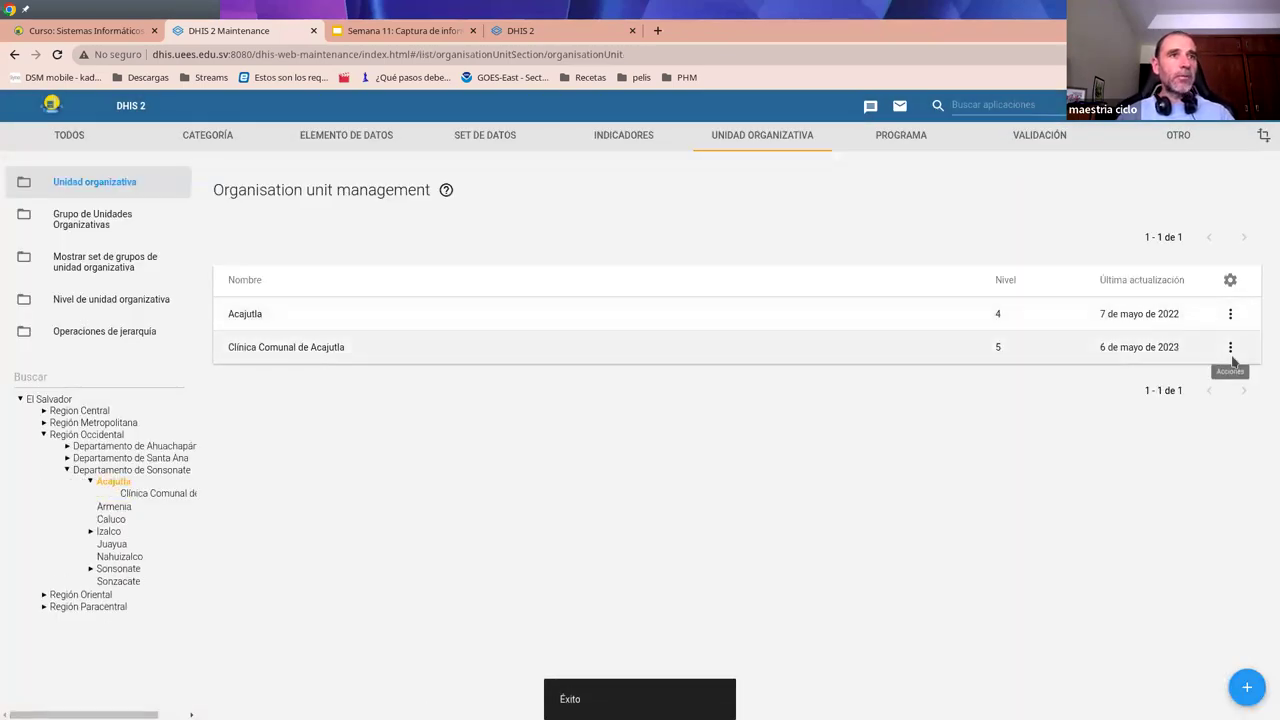
# - Clone Clínica Comunal de Acajutla as "Unidad Comunitaria de Salud Familiar de Acajutla" with the short name "UCSF Acajutla" and save the copy
pyautogui.click(1230, 348)
pyautogui.click(1152, 390)
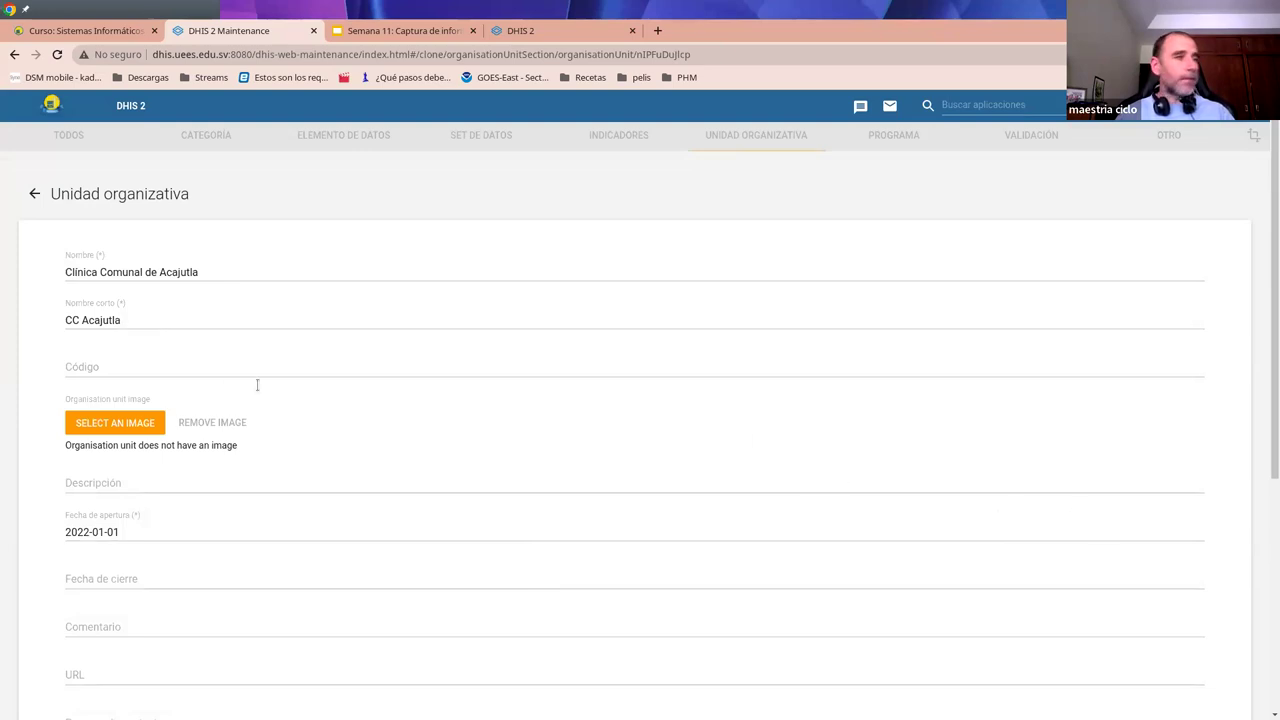
pyautogui.moveTo(143, 272); pyautogui.dragTo(4, 263)
pyautogui.write('Unidad Comunitaria de Salud Familiar')
pyautogui.press('Tab')
pyautogui.press('Home')
pyautogui.write('UCSF')
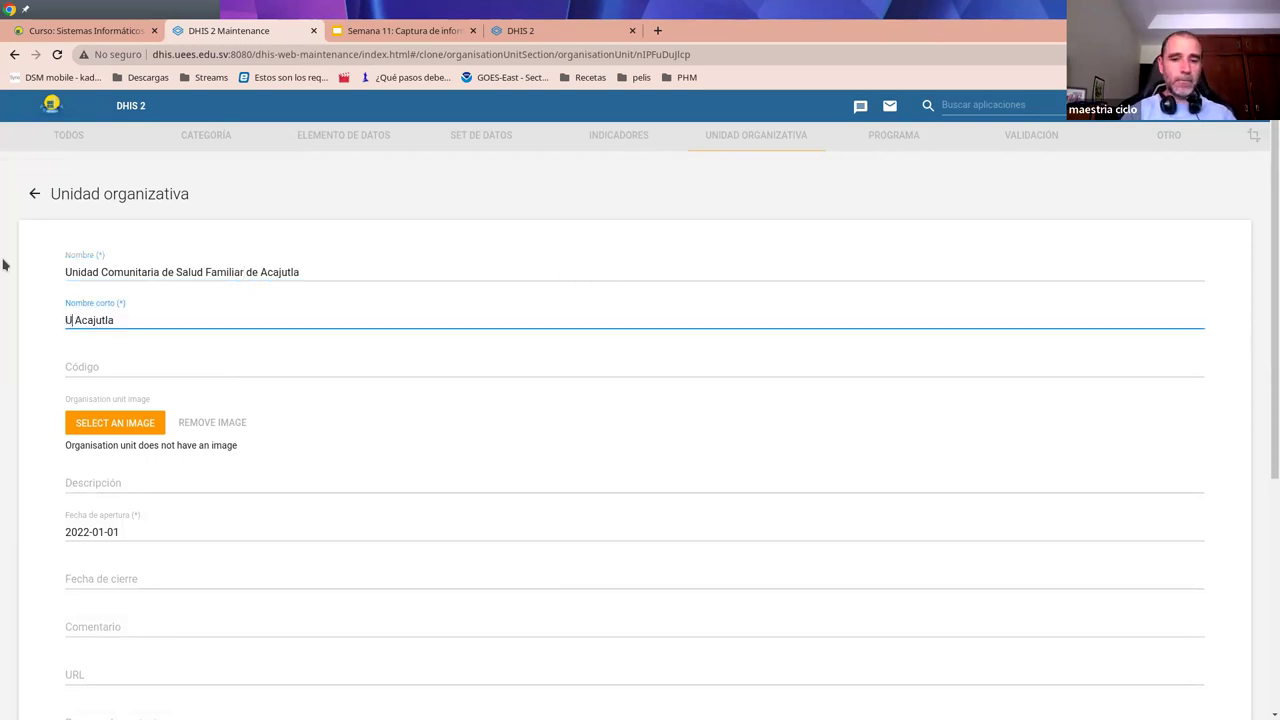
pyautogui.scroll(-4, 123, 677)
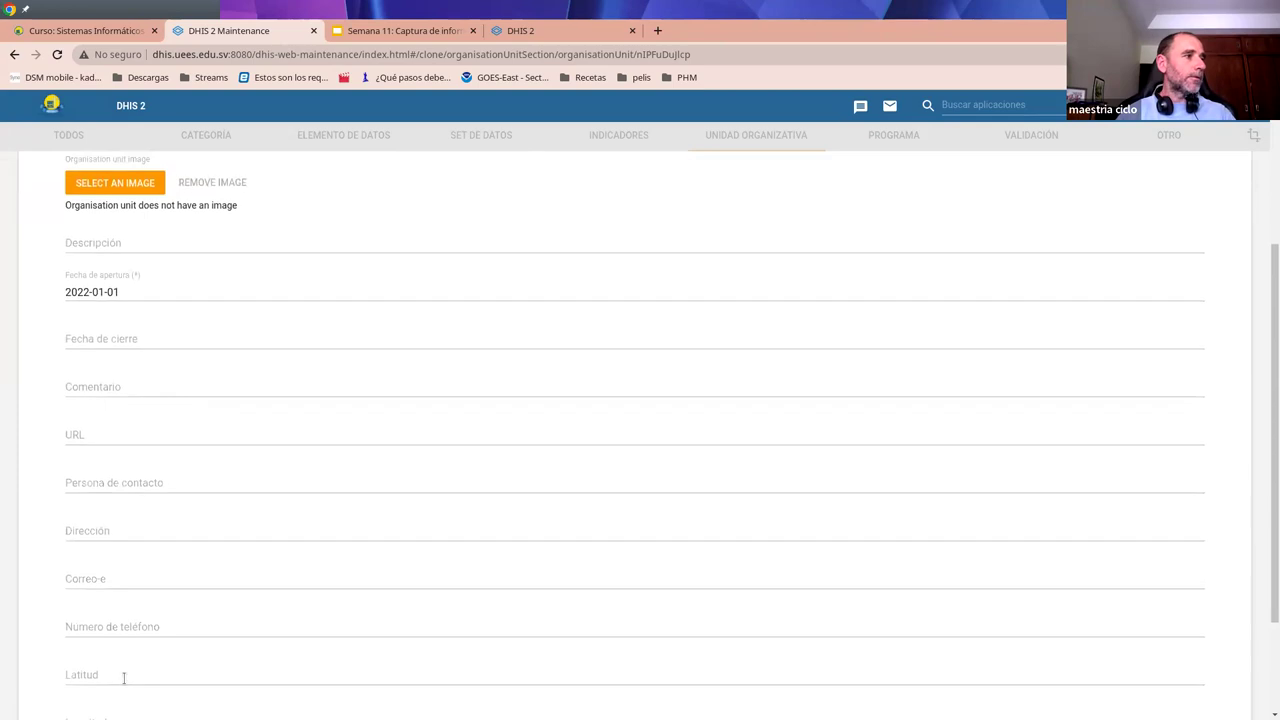
pyautogui.click(109, 617)
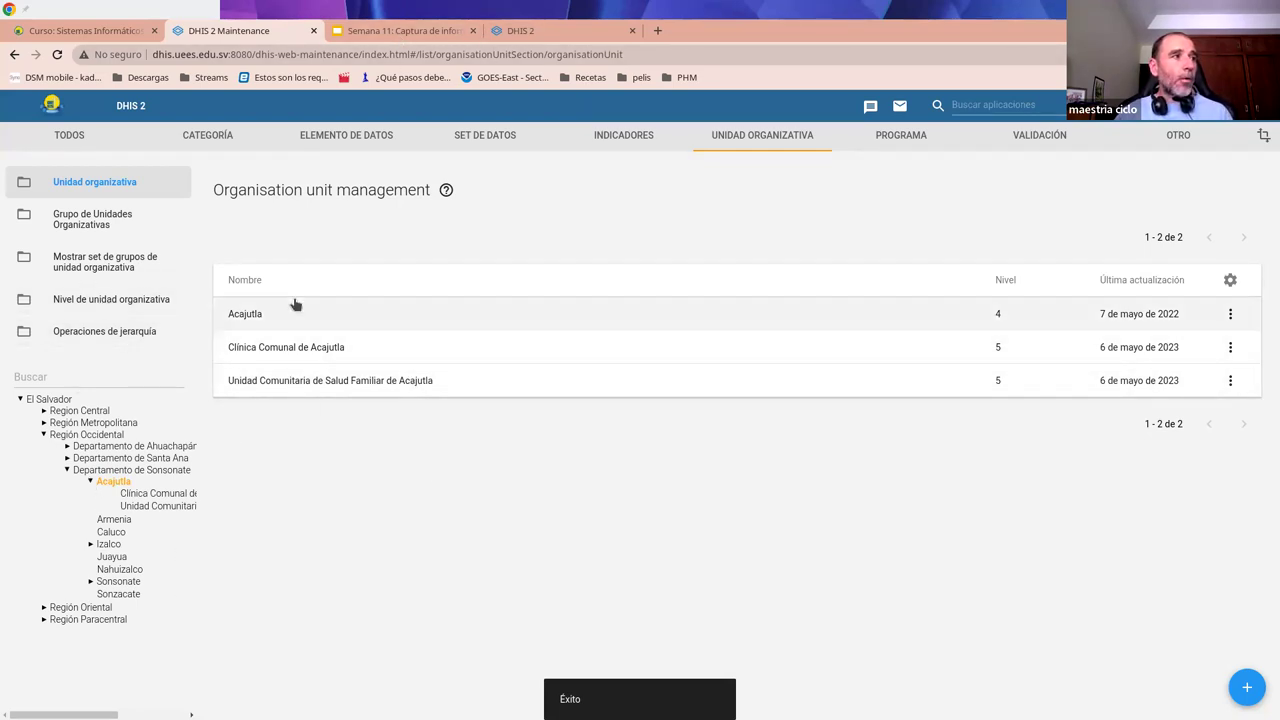
# - Collapse Acajutla in the hierarchy and review the names and offline levels defined for the organisation unit levels
pyautogui.click(90, 481)
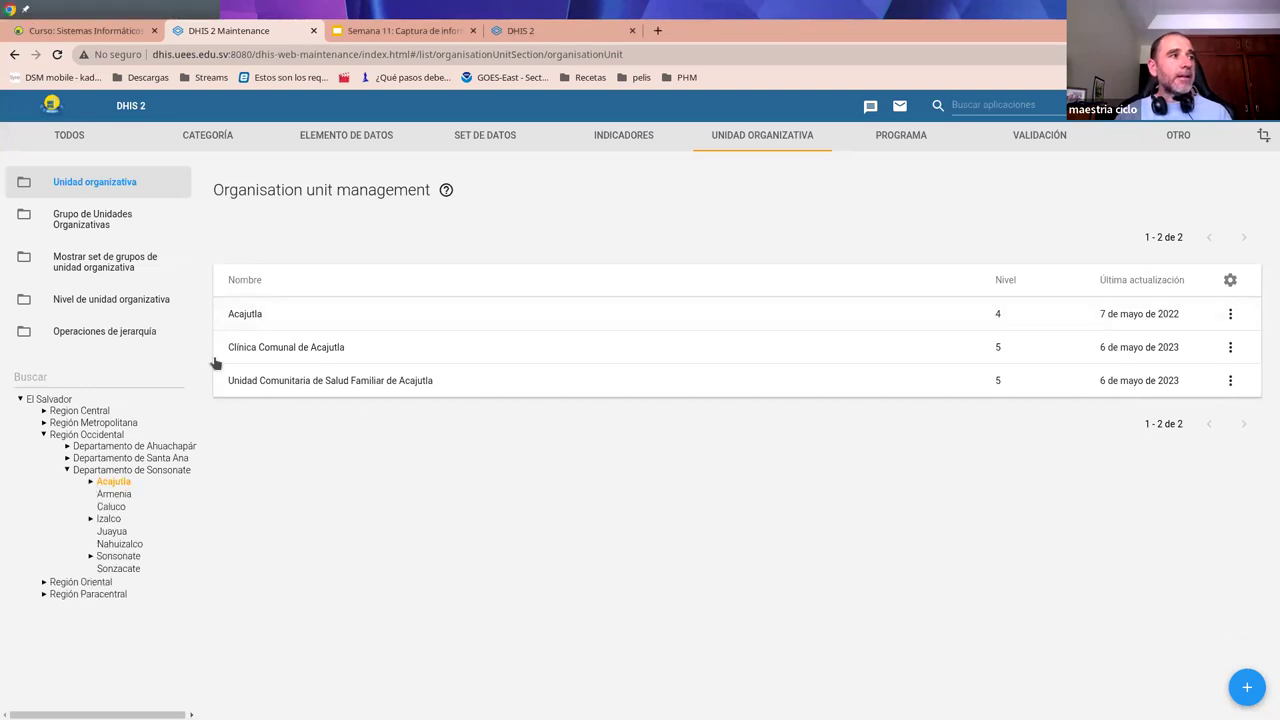
pyautogui.click(105, 302)
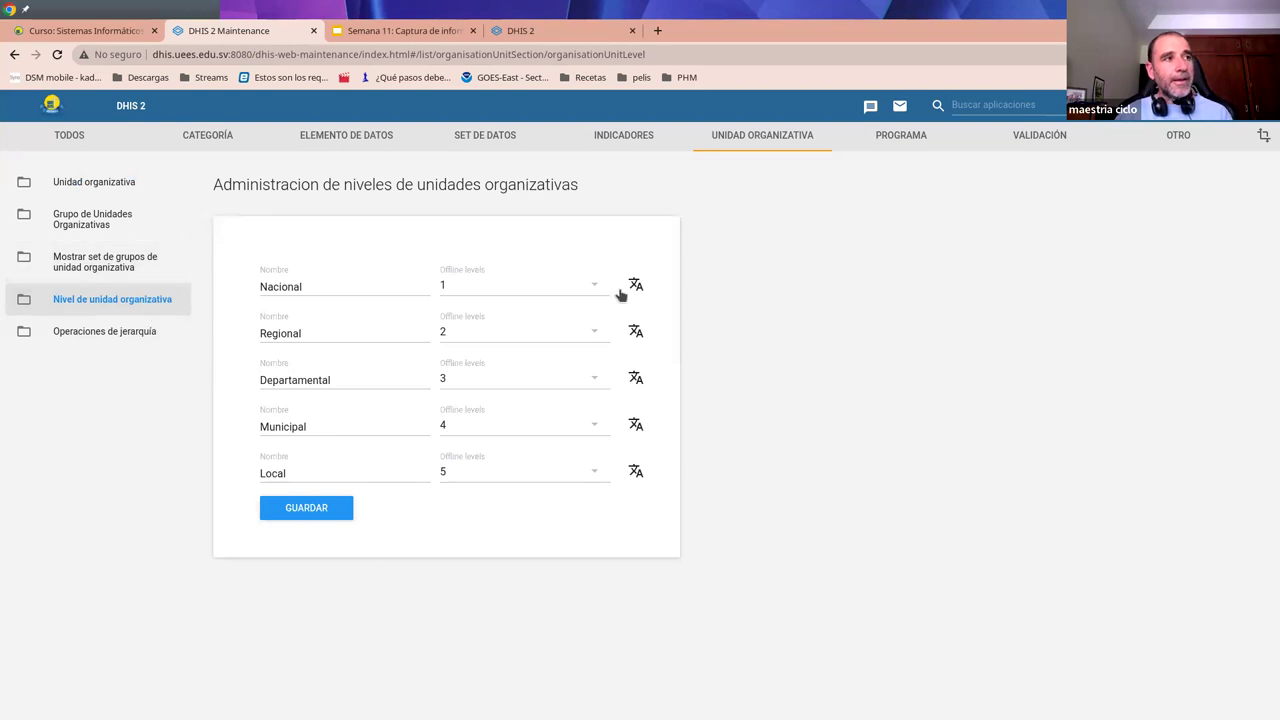
pyautogui.click(105, 302)
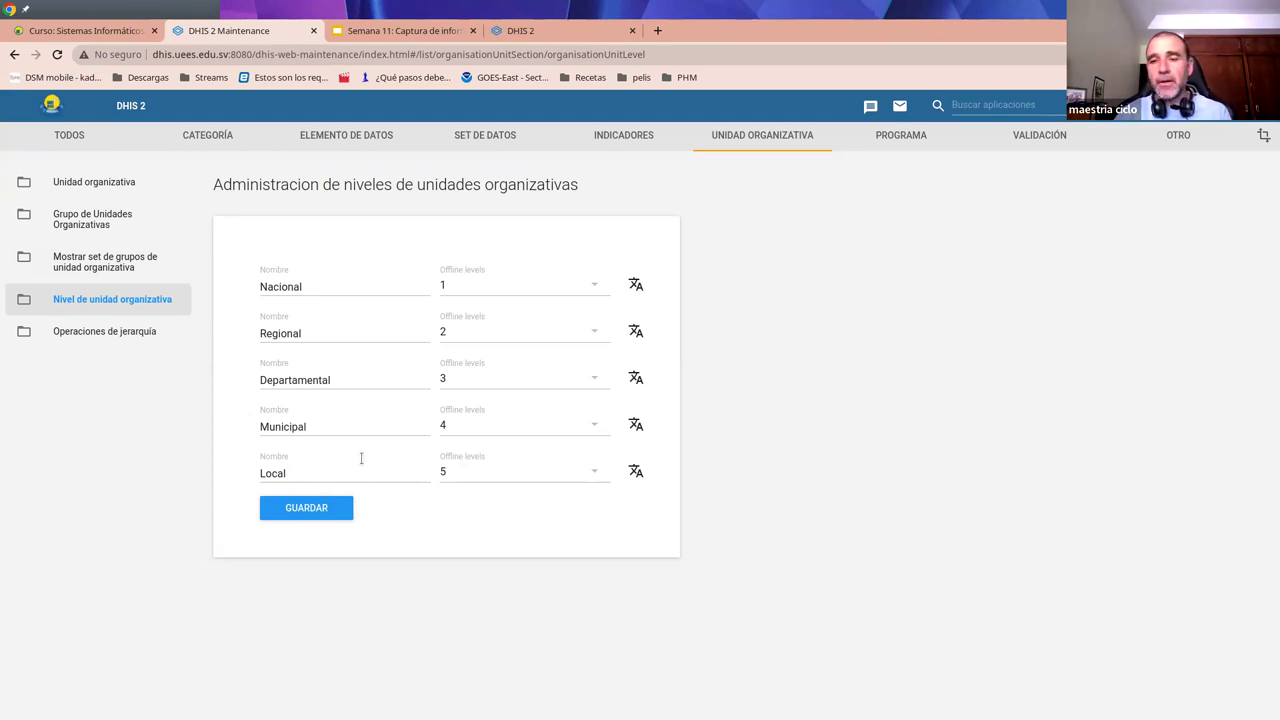
# - Save the organisation unit levels and open the list of organisation unit groups
pyautogui.click(300, 507)
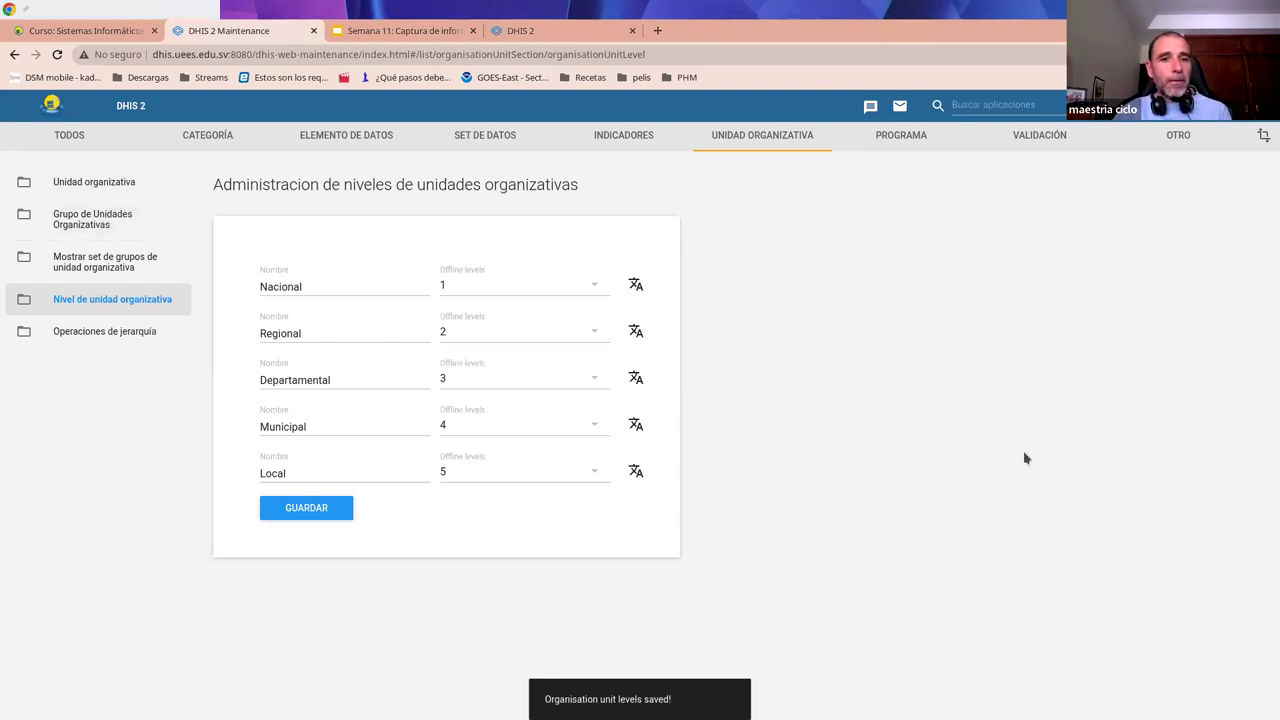
pyautogui.click(105, 222)
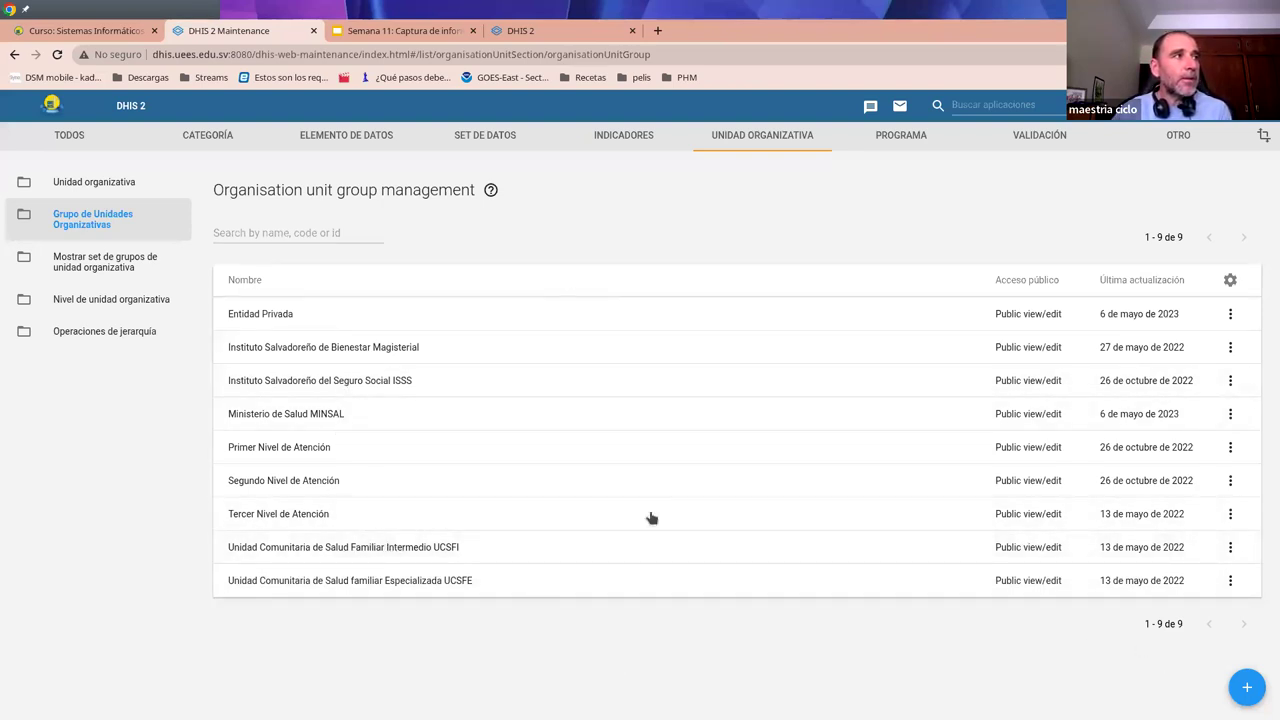
# - Create an organisation unit group with the name and short name "Zona Rural" and save it without assigning any organisation units
pyautogui.click(1247, 688)
pyautogui.click(218, 292)
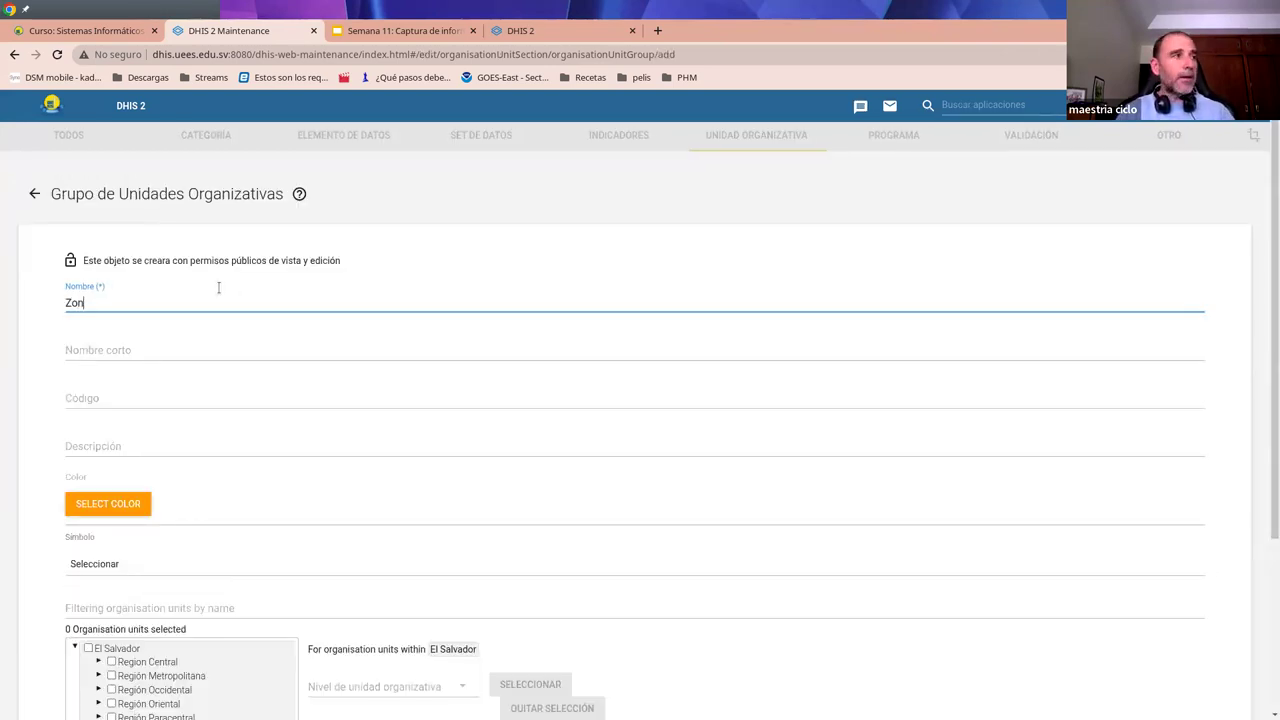
pyautogui.write('Zona Rural')
pyautogui.click(224, 342)
pyautogui.write('Zona R')
pyautogui.press('BackSpace')
pyautogui.write('ona R')
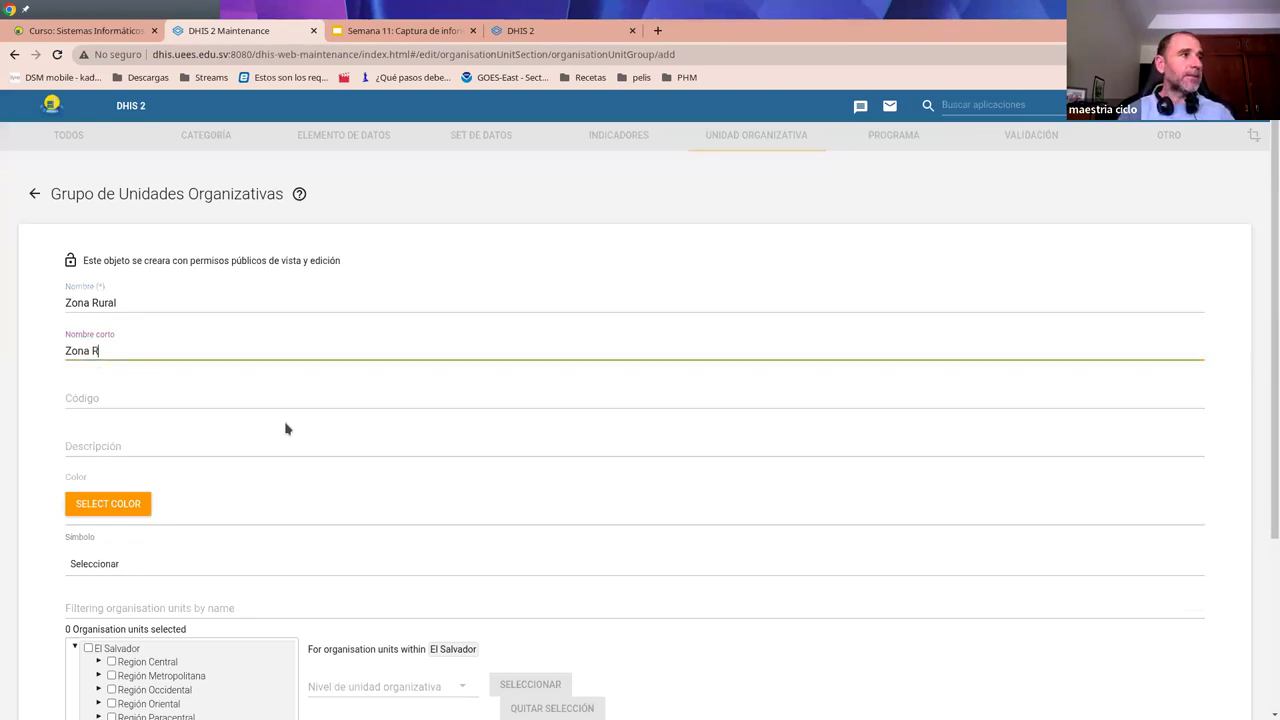
pyautogui.write('ural')
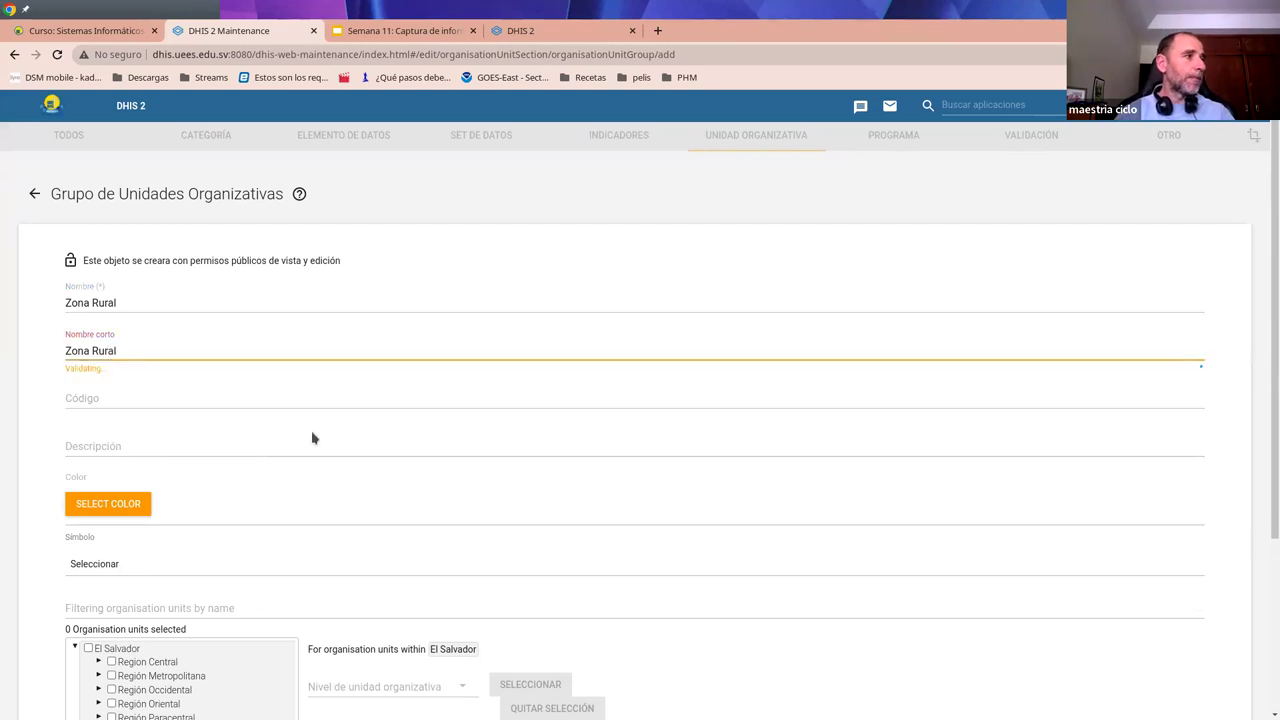
pyautogui.scroll(-3, 207, 262)
pyautogui.write('al')
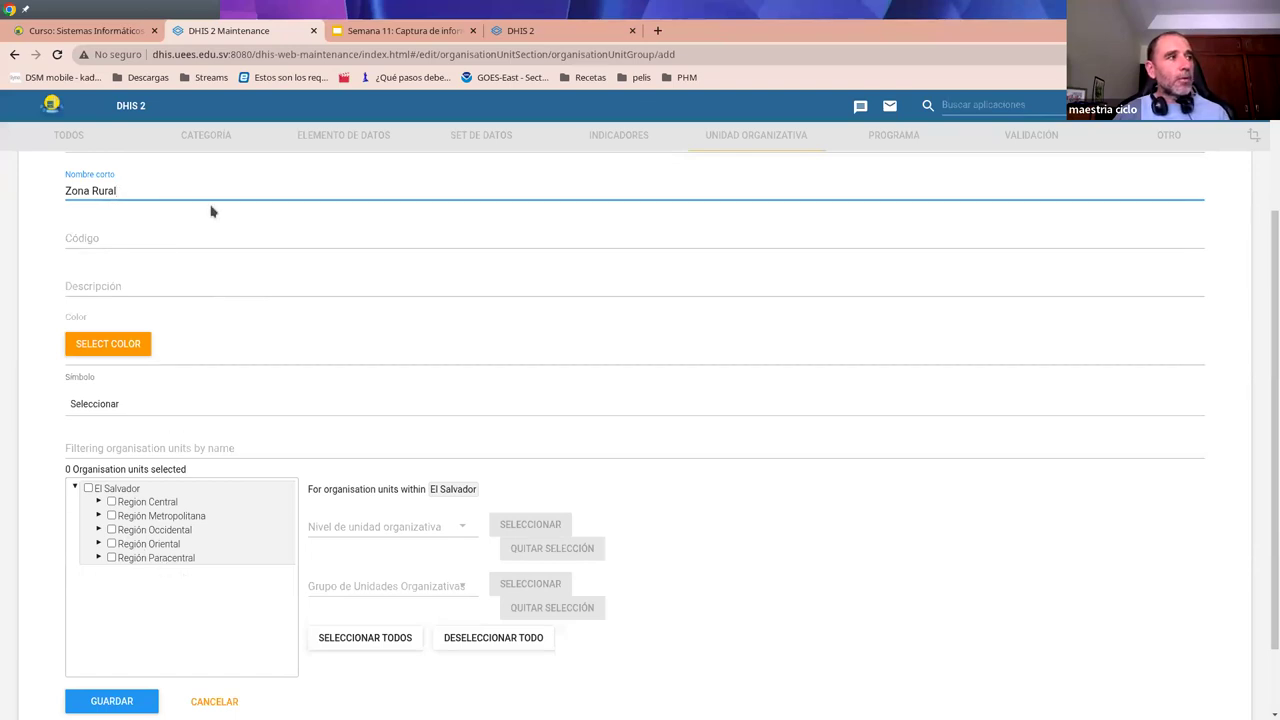
pyautogui.scroll(1, 160, 195)
pyautogui.scroll(1, 169, 175)
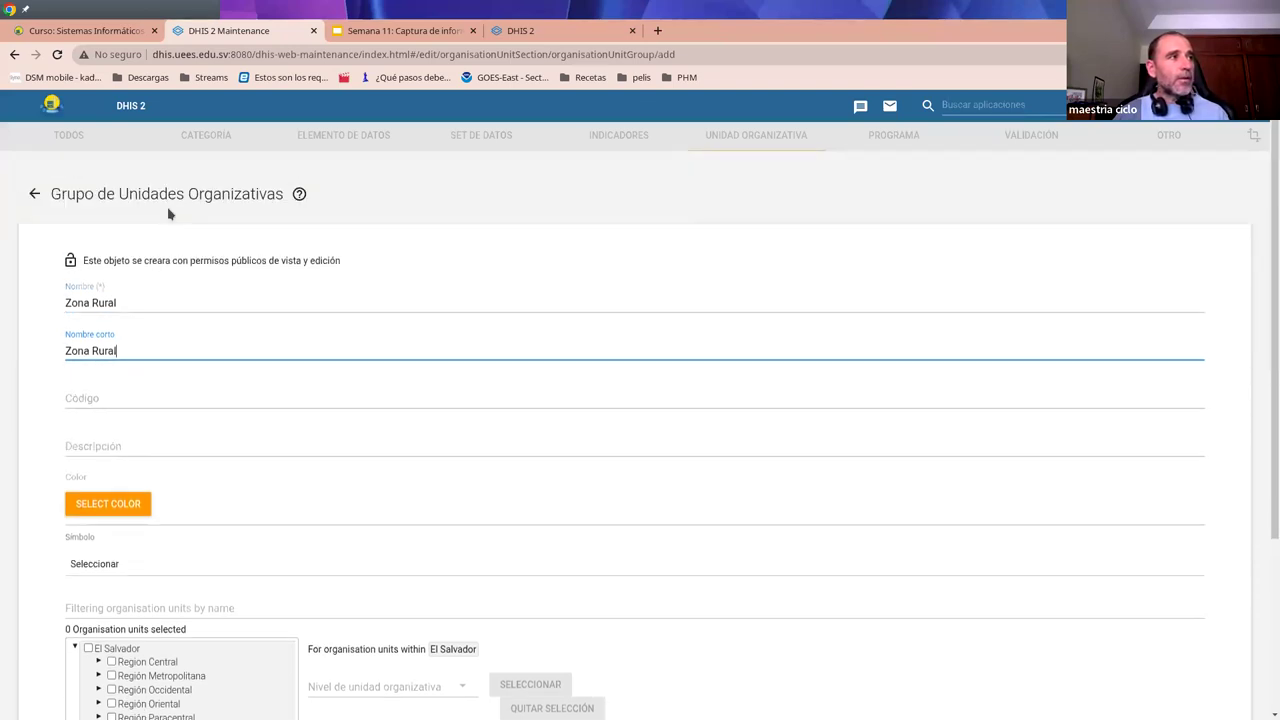
pyautogui.scroll(-3, 202, 468)
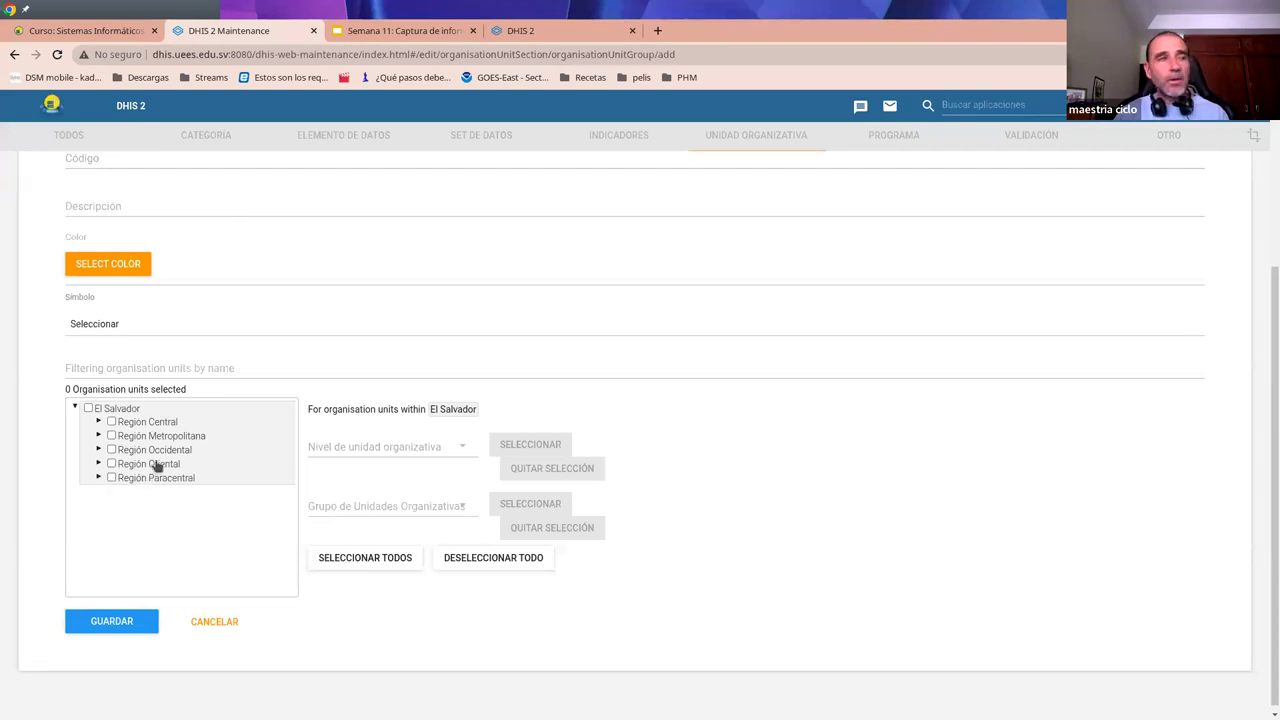
pyautogui.scroll(2, 180, 278)
pyautogui.click(178, 274)
pyautogui.scroll(-2, 194, 498)
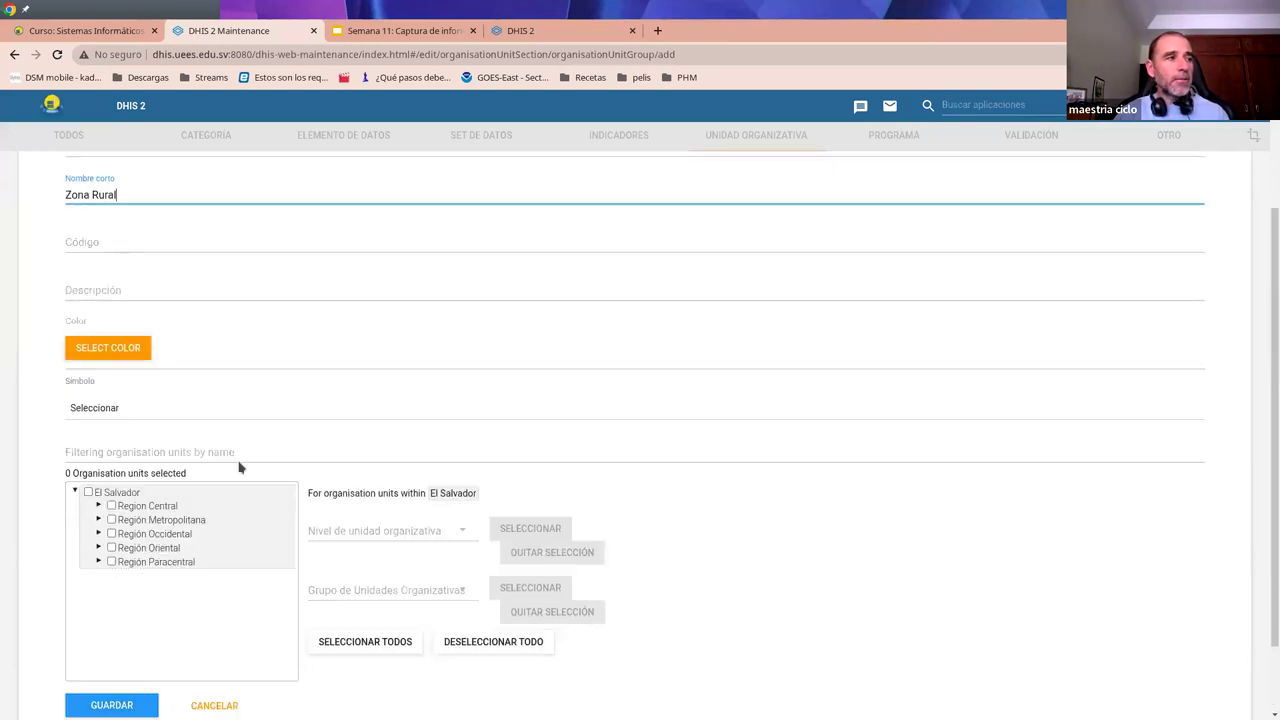
pyautogui.click(122, 612)
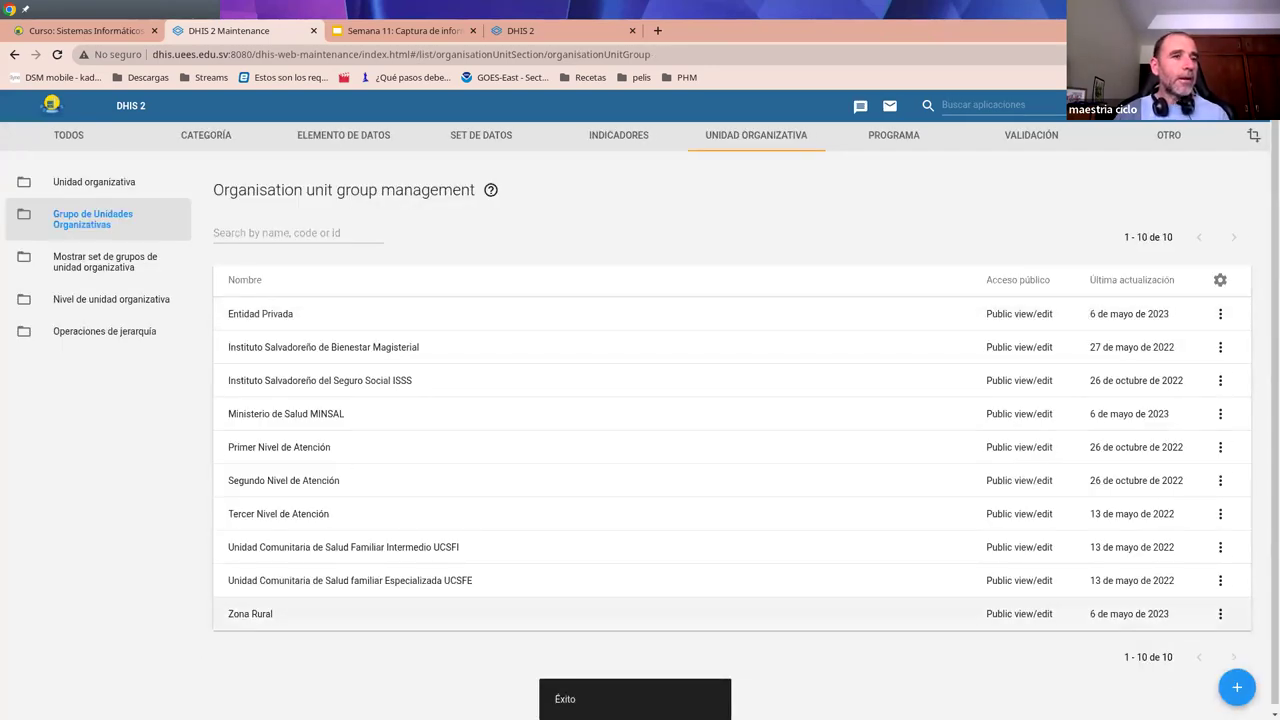
# - Create an organisation unit group with the name and short name "Zona Urbana" and save it without assigning any organisation units
pyautogui.click(1237, 687)
pyautogui.click(126, 305)
pyautogui.write('Zona Urbana')
pyautogui.press('Tab')
pyautogui.write('Zona Ur')
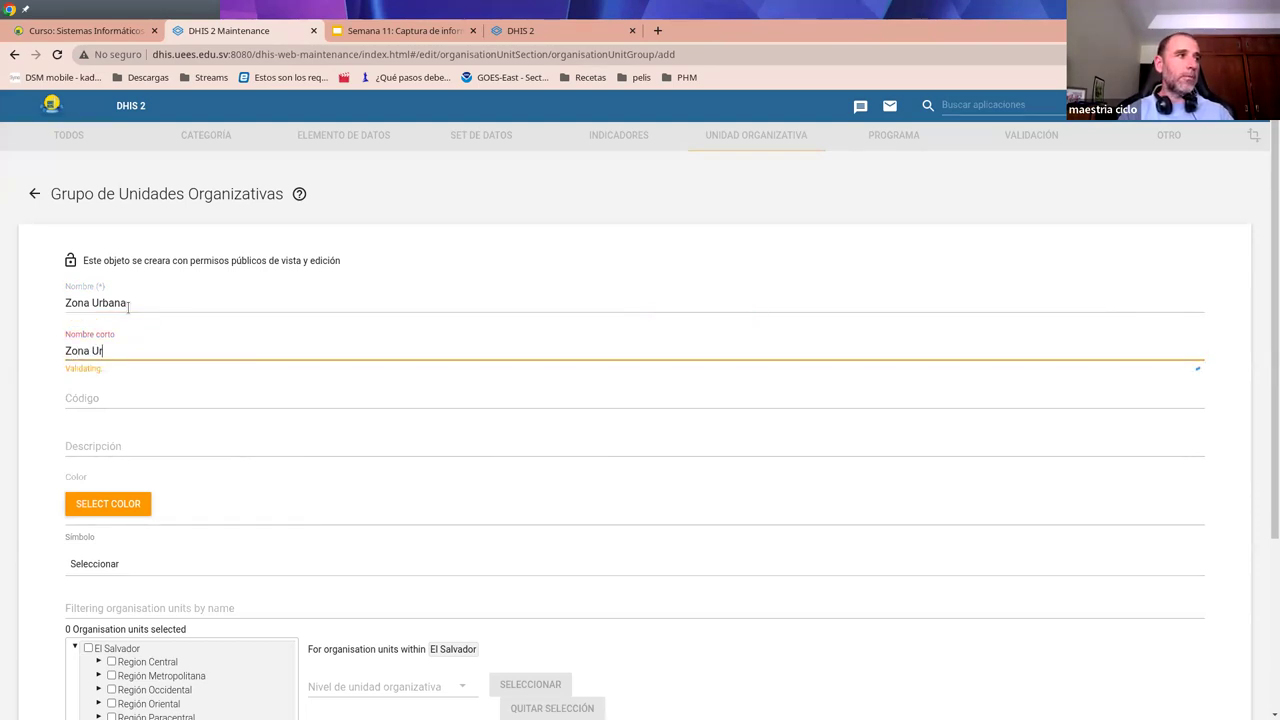
pyautogui.write('bana')
pyautogui.scroll(-3, 320, 634)
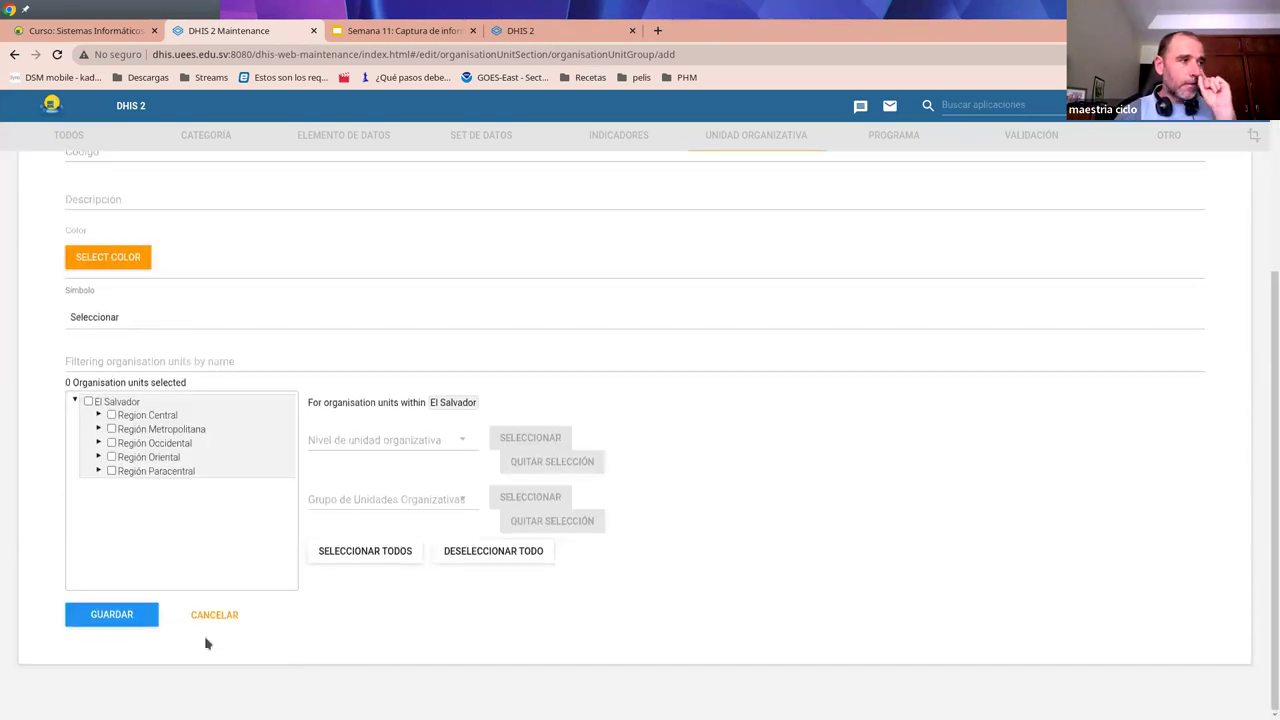
pyautogui.click(131, 613)
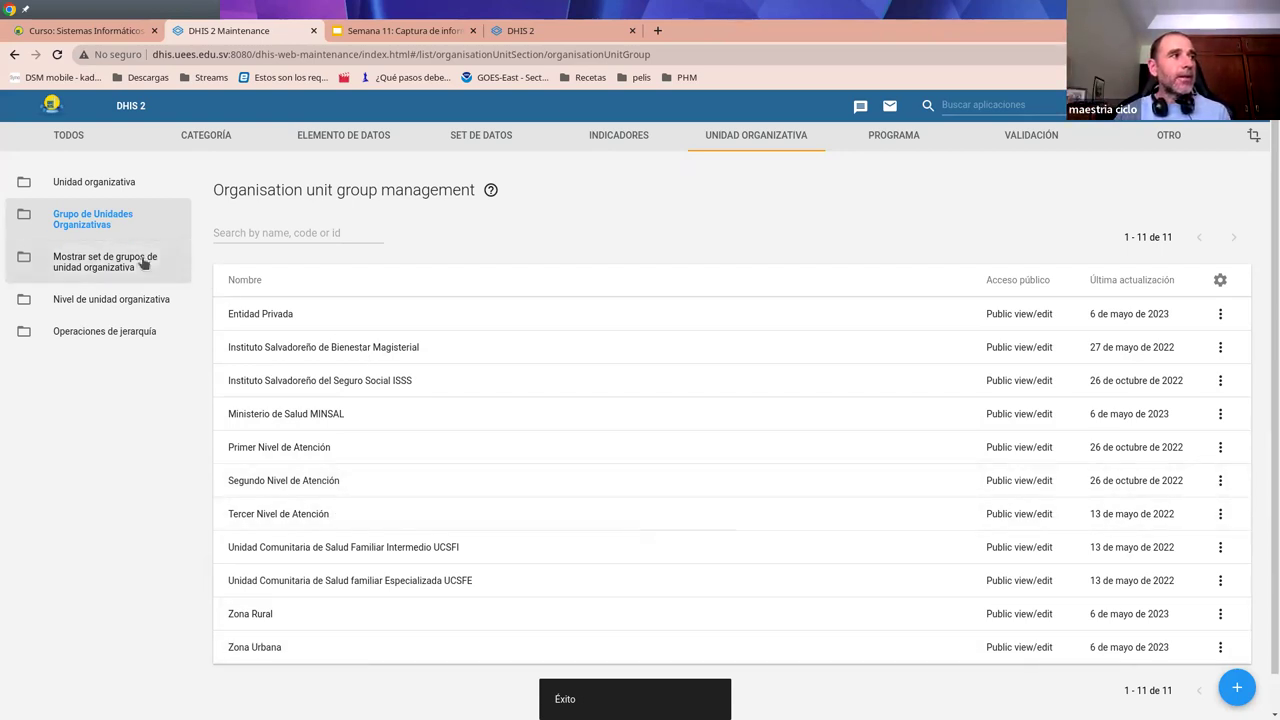
# - Examine the settings and member groups of the organisation unit group sets Nivel de Atención and Sector Público Privado
pyautogui.click(98, 265)
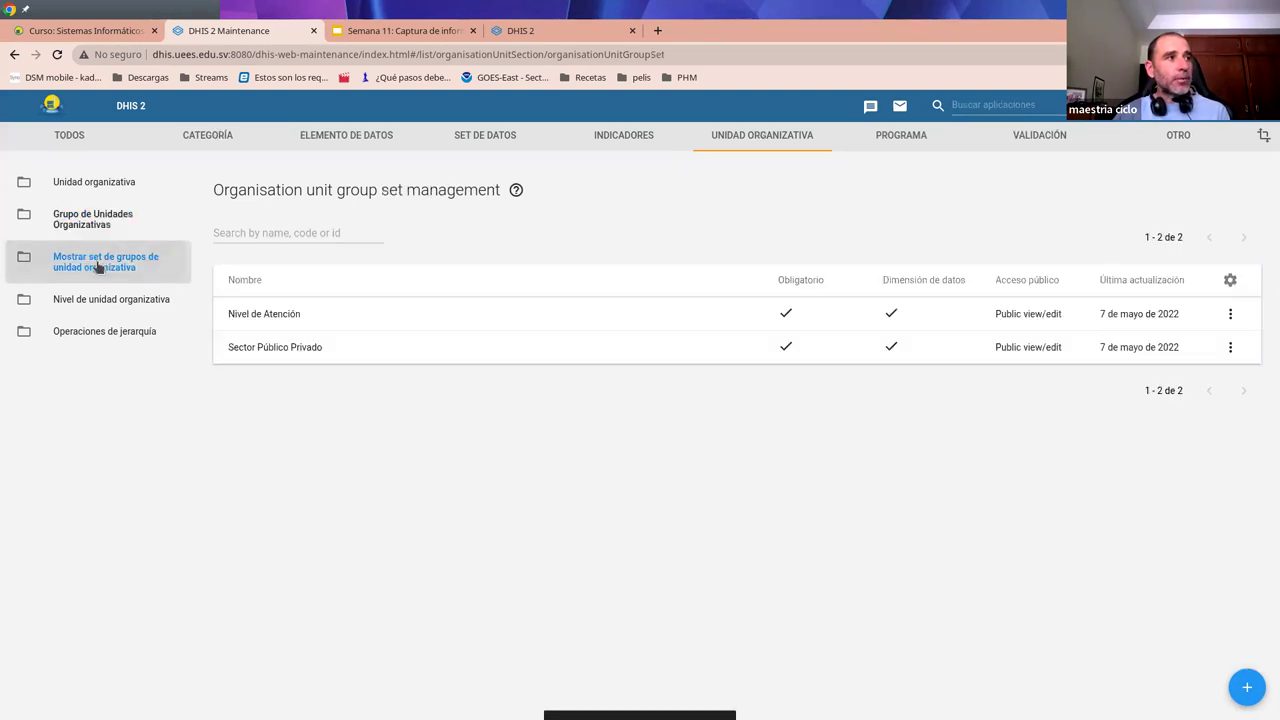
pyautogui.click(251, 320)
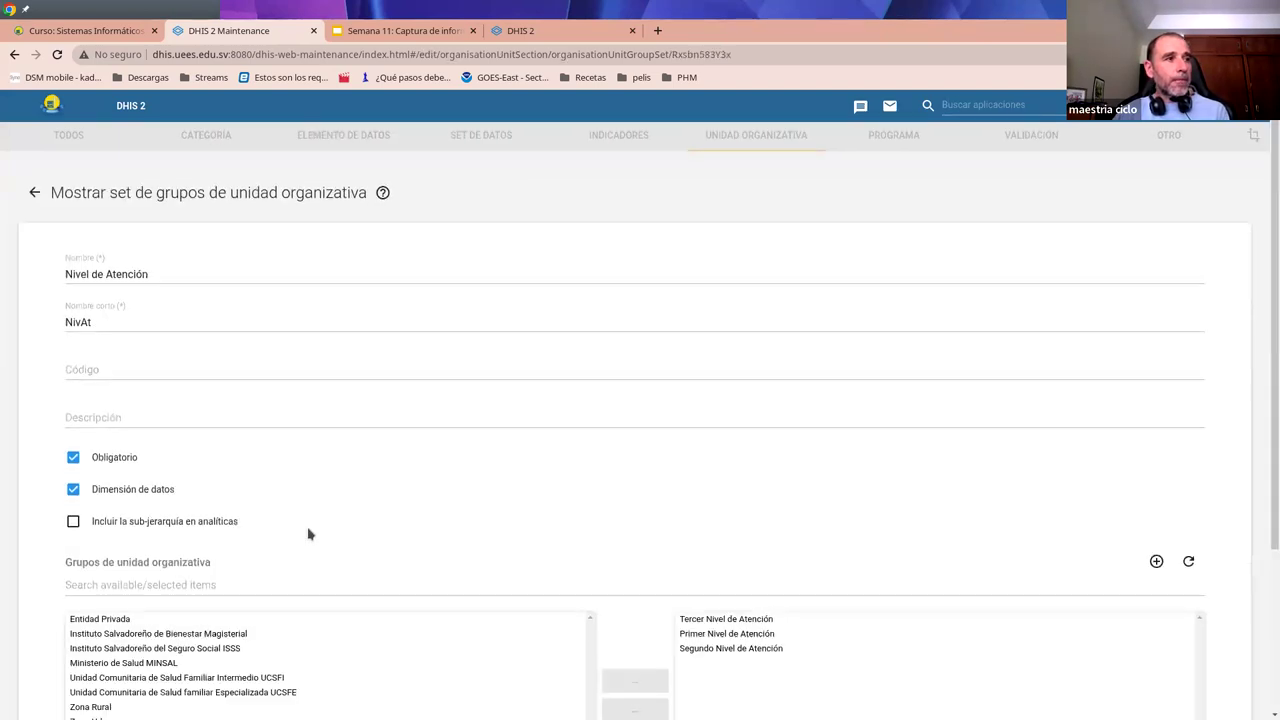
pyautogui.scroll(-2, 790, 550)
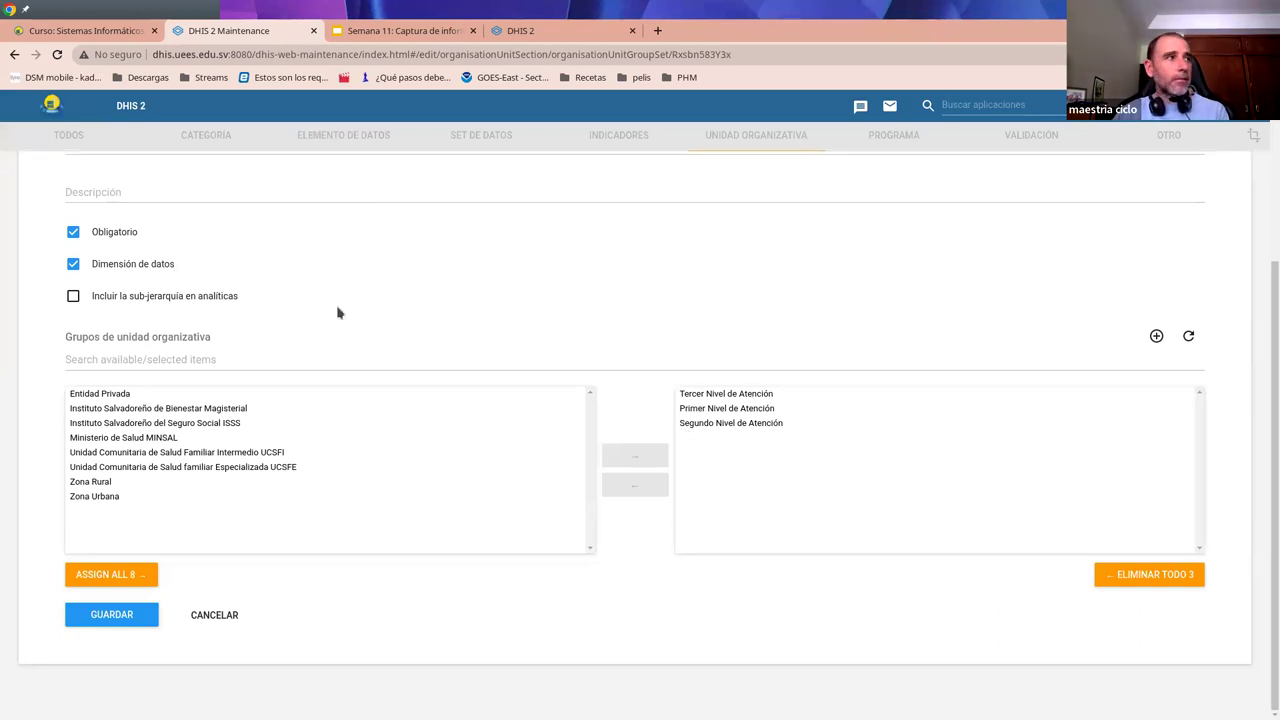
pyautogui.scroll(3, 337, 311)
pyautogui.click(29, 206)
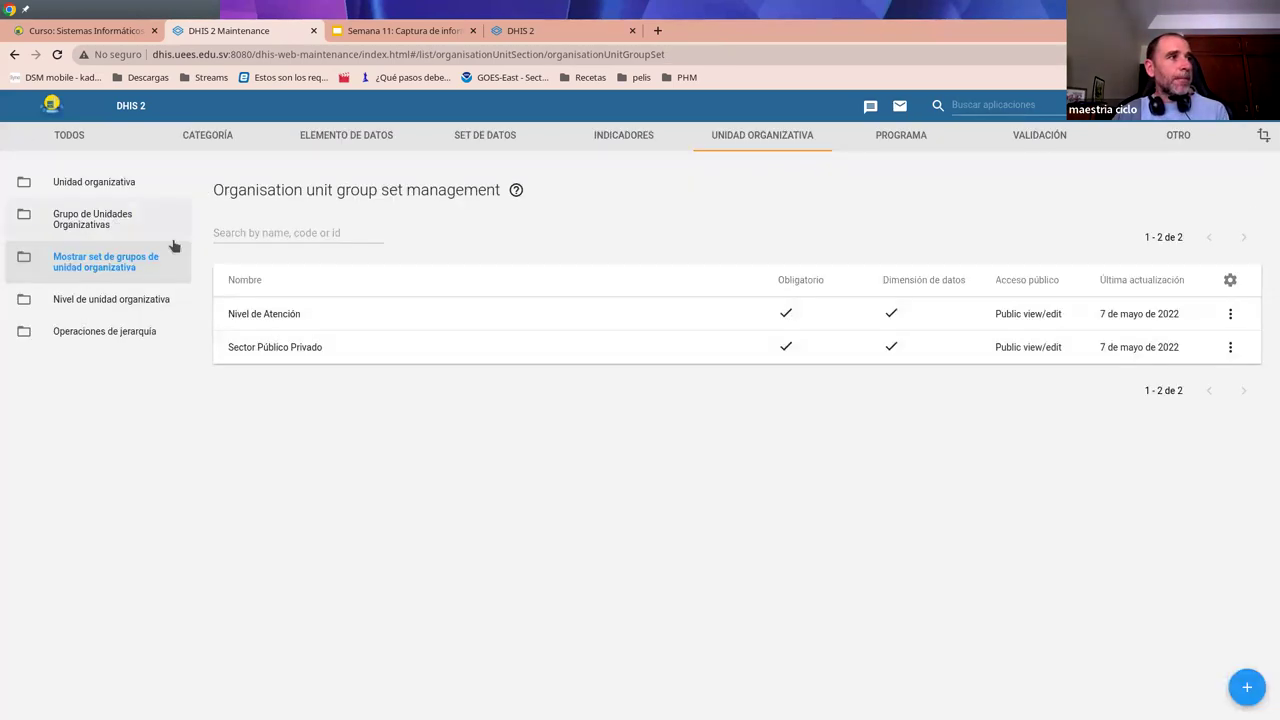
pyautogui.click(271, 350)
pyautogui.scroll(-1, 797, 588)
pyautogui.scroll(-2, 797, 588)
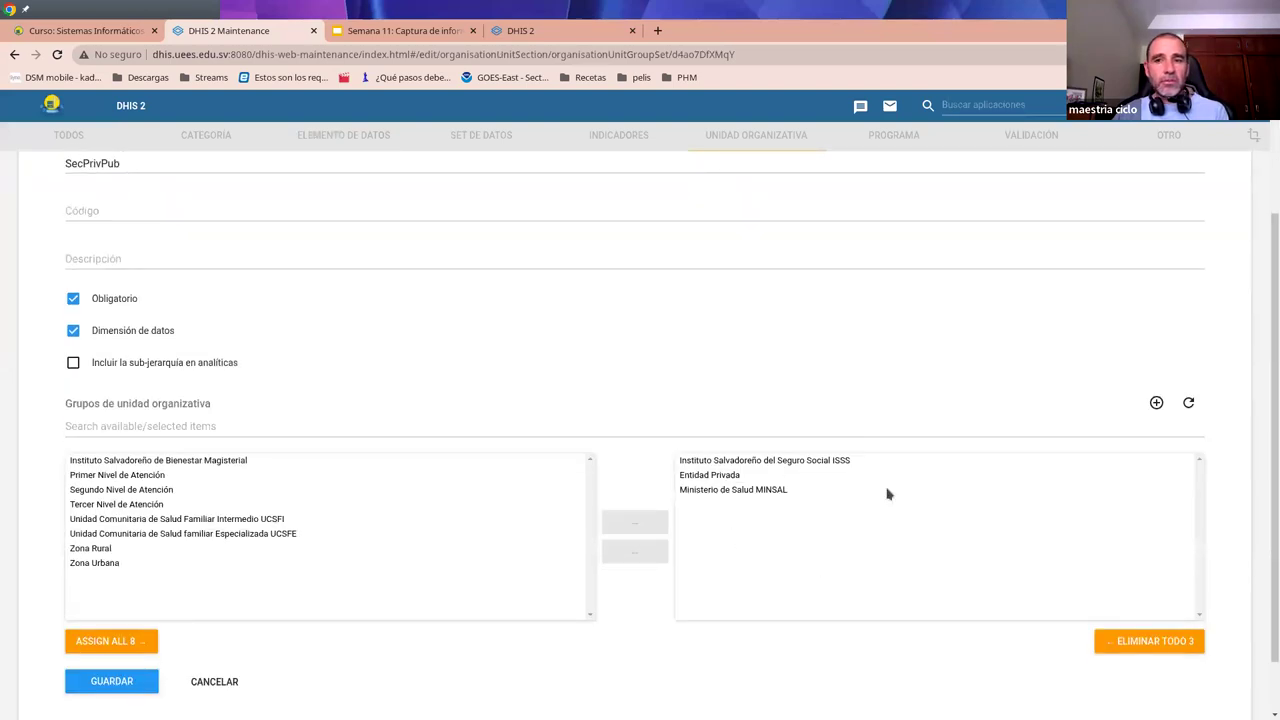
pyautogui.scroll(3, 370, 405)
pyautogui.click(30, 196)
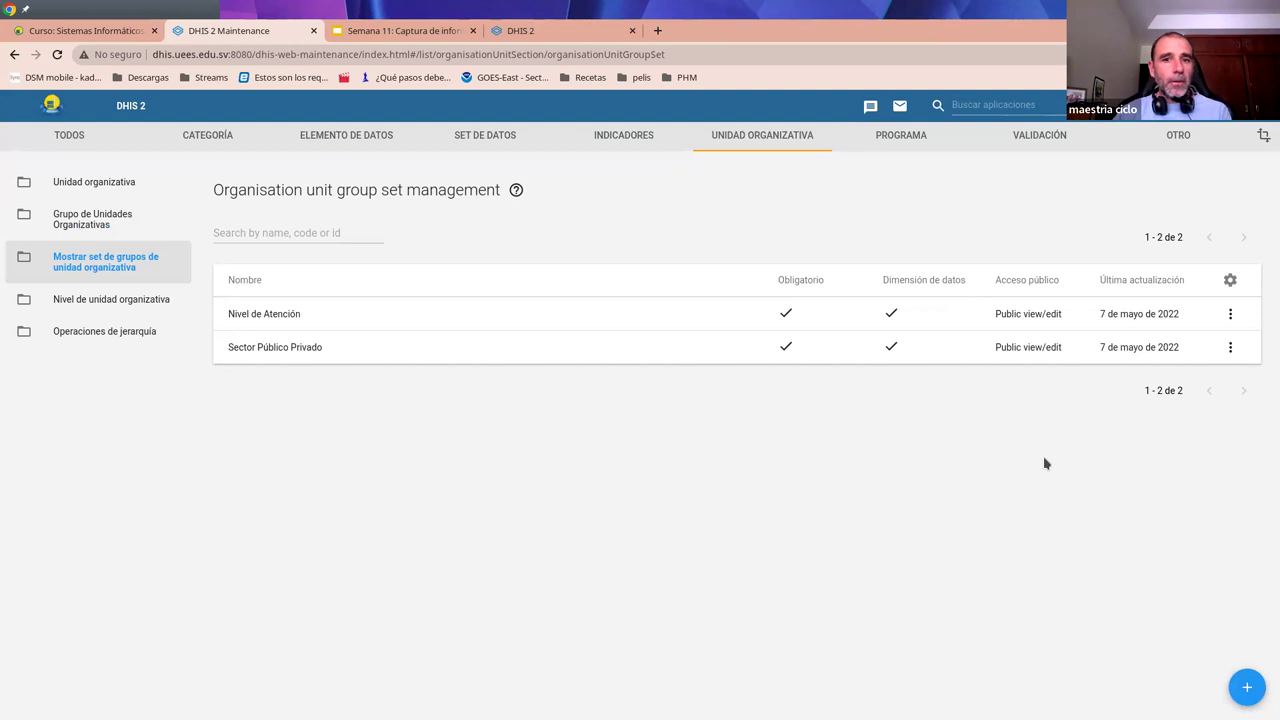
# - Start an organisation unit group set named "Caracterización de zona" with the short name "CZ"
pyautogui.click(1245, 687)
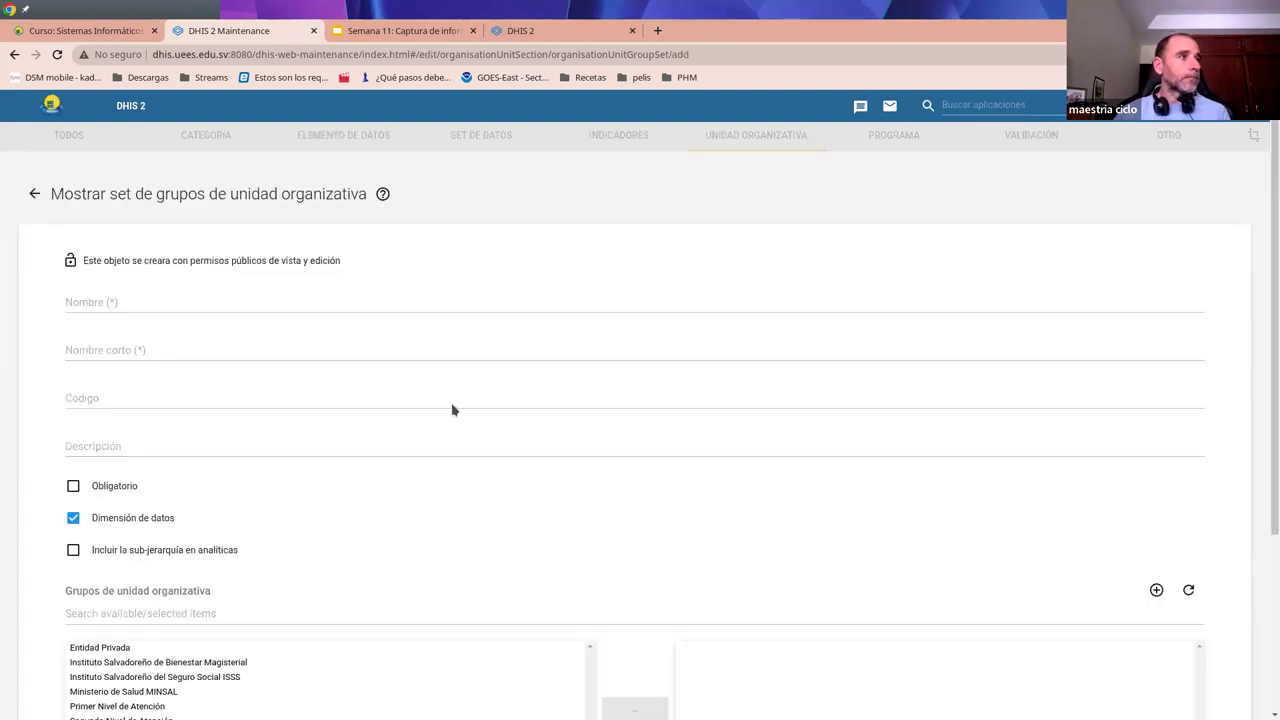
pyautogui.click(184, 303)
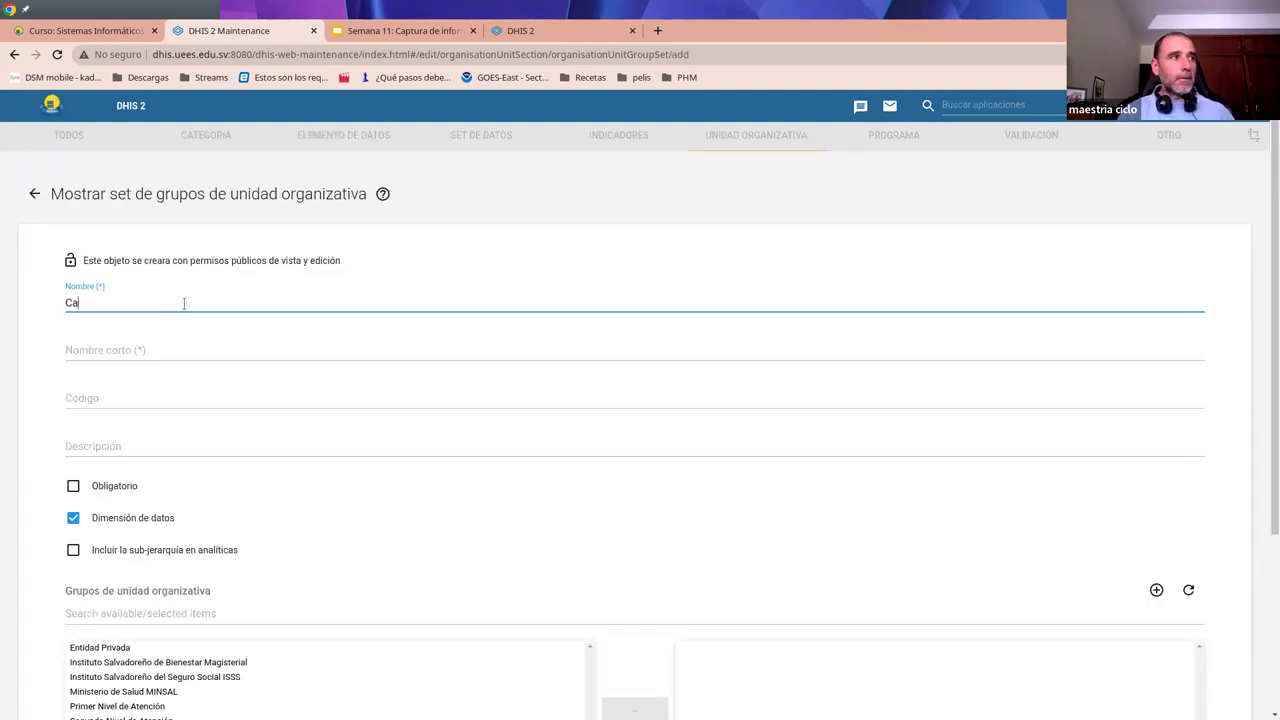
pyautogui.write('Caracterización de zona')
pyautogui.click(176, 348)
pyautogui.write('CZ')
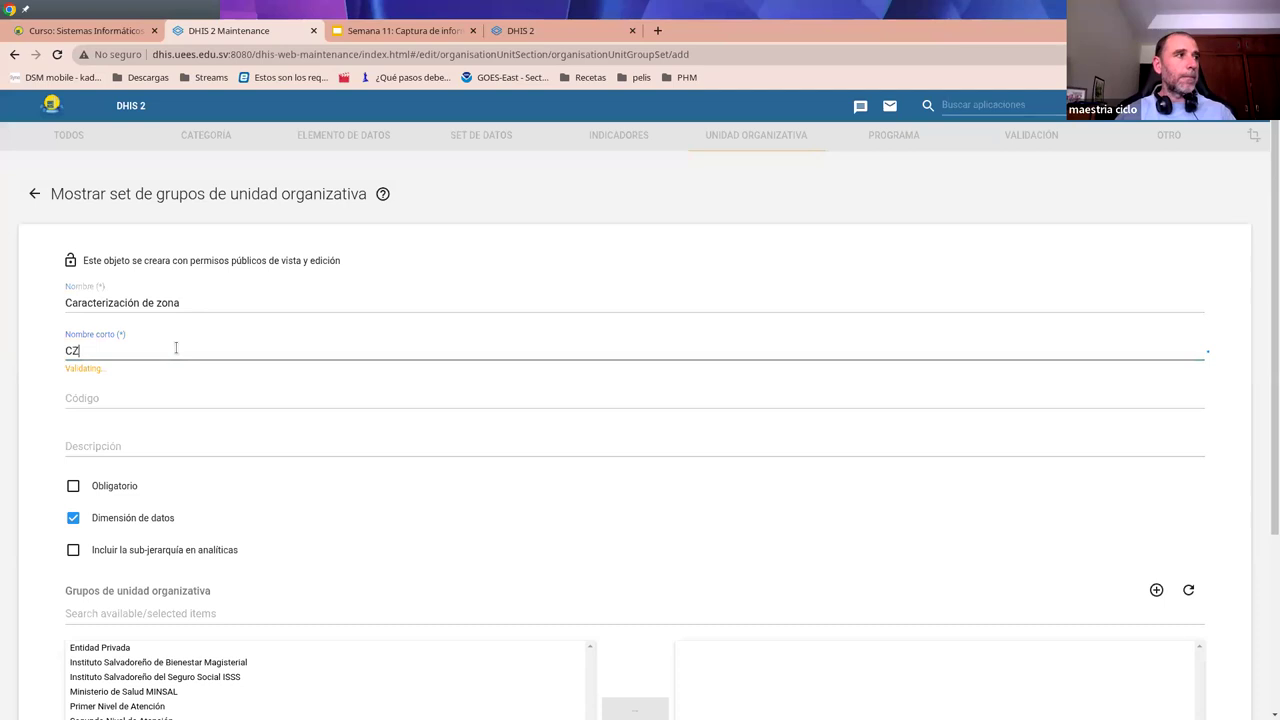
# - Assign Zona Rural and Zona Urbana to the Caracterización de zona group set, make it compulsory and save it
pyautogui.scroll(-3, 342, 480)
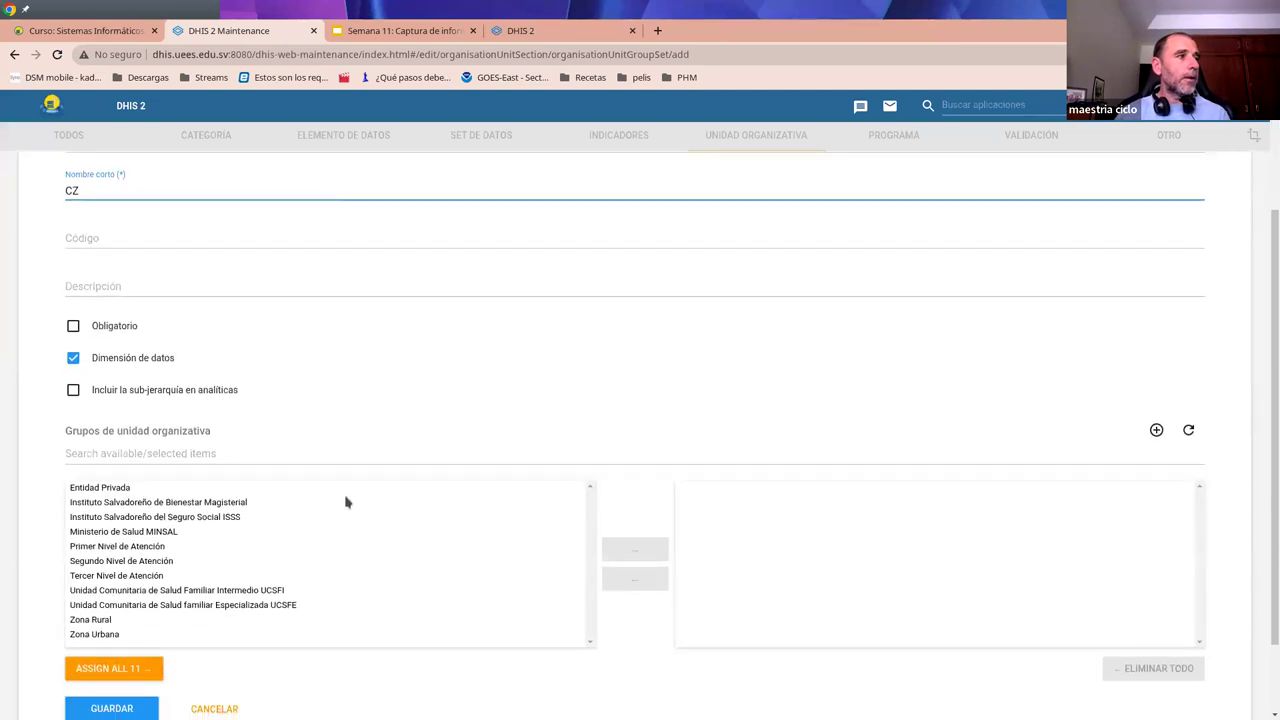
pyautogui.click(121, 621)
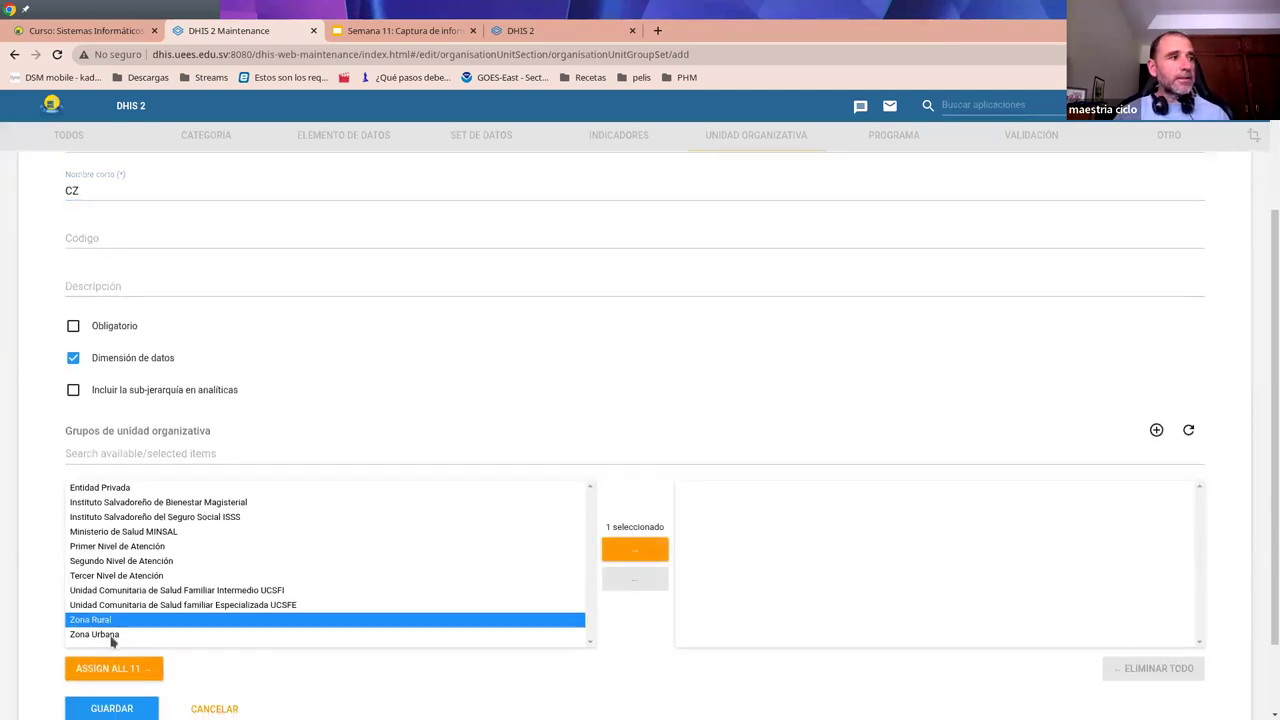
pyautogui.keyDown('ctrl'); pyautogui.click(113, 634); pyautogui.keyUp('ctrl')
pyautogui.click(630, 555)
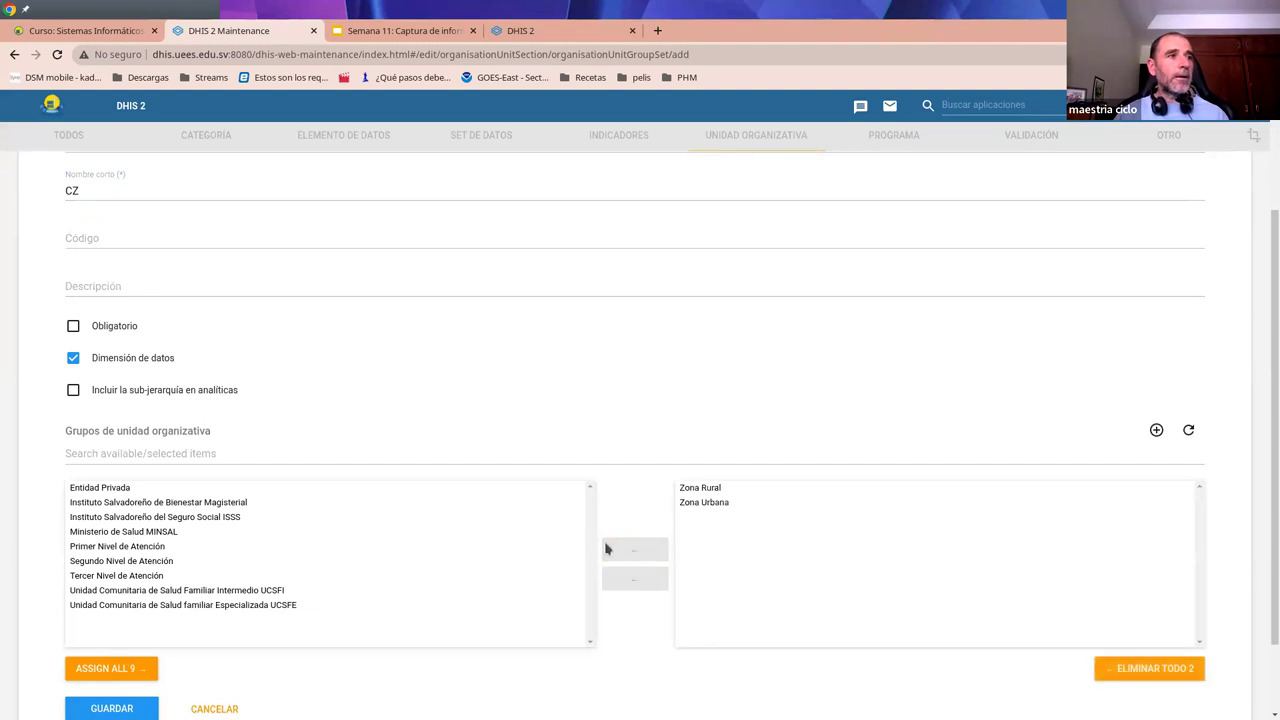
pyautogui.click(73, 327)
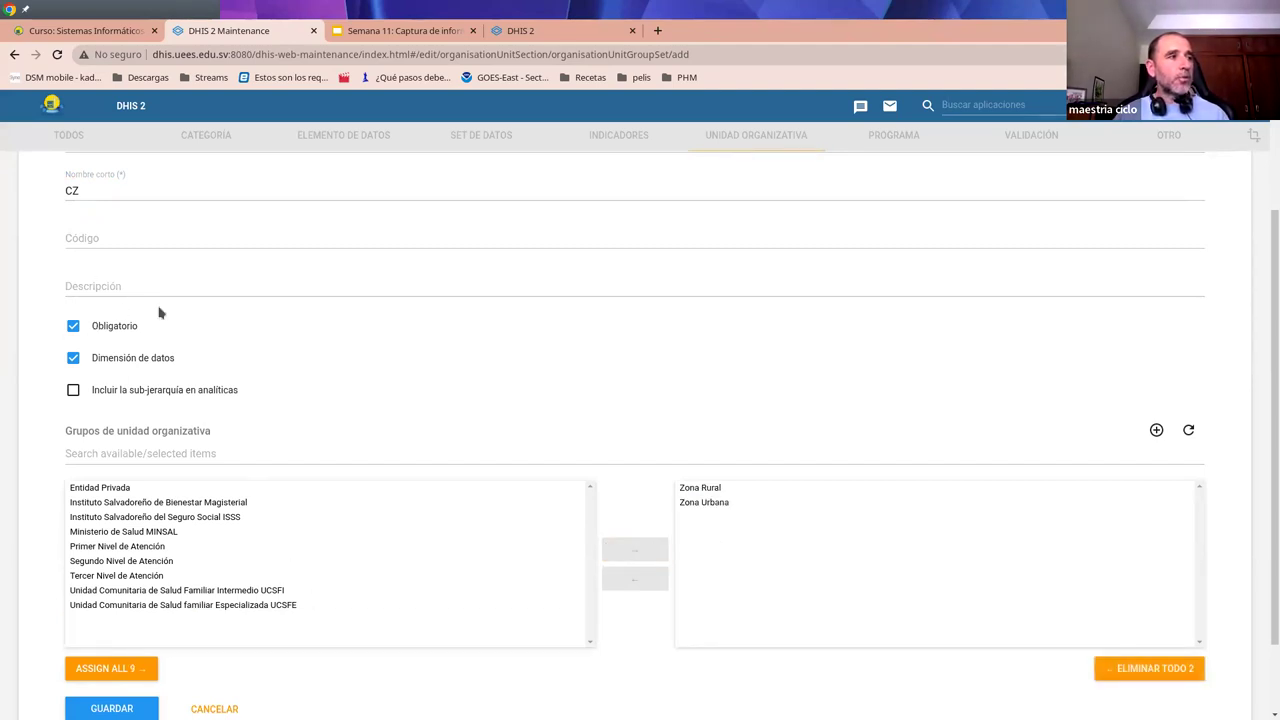
pyautogui.scroll(3, 160, 328)
pyautogui.scroll(-3, 181, 431)
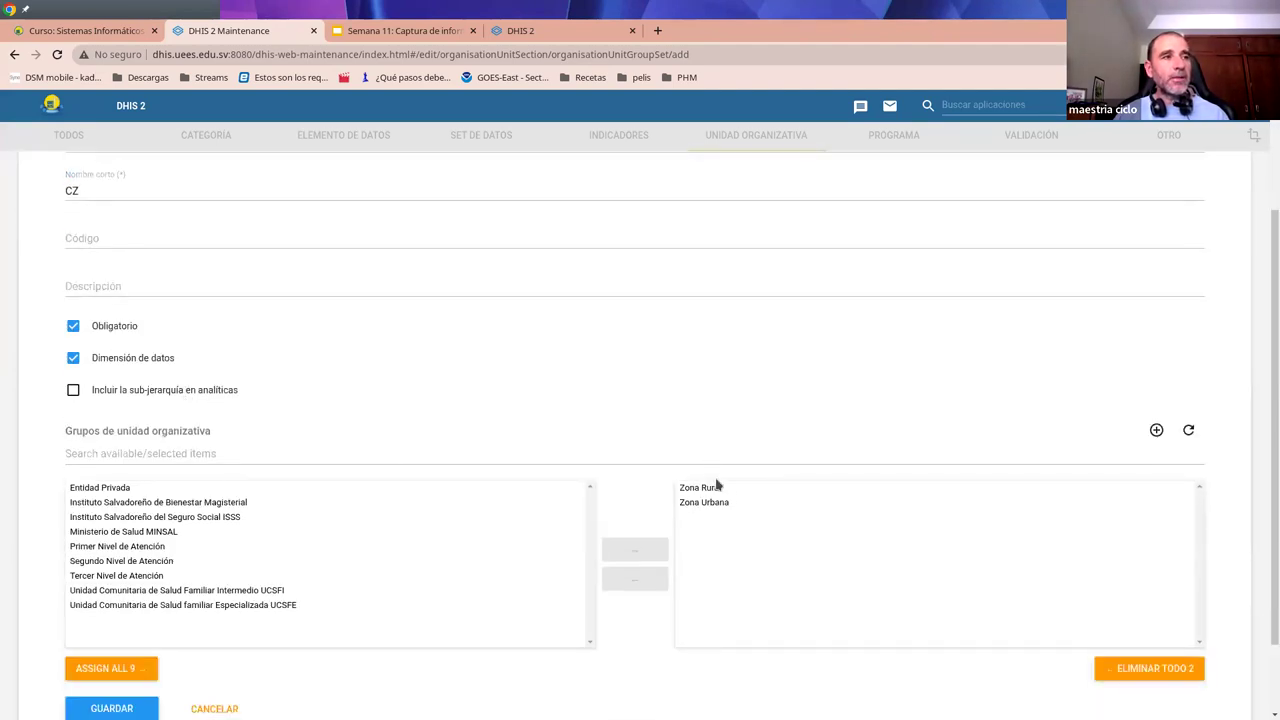
pyautogui.scroll(-2, 146, 546)
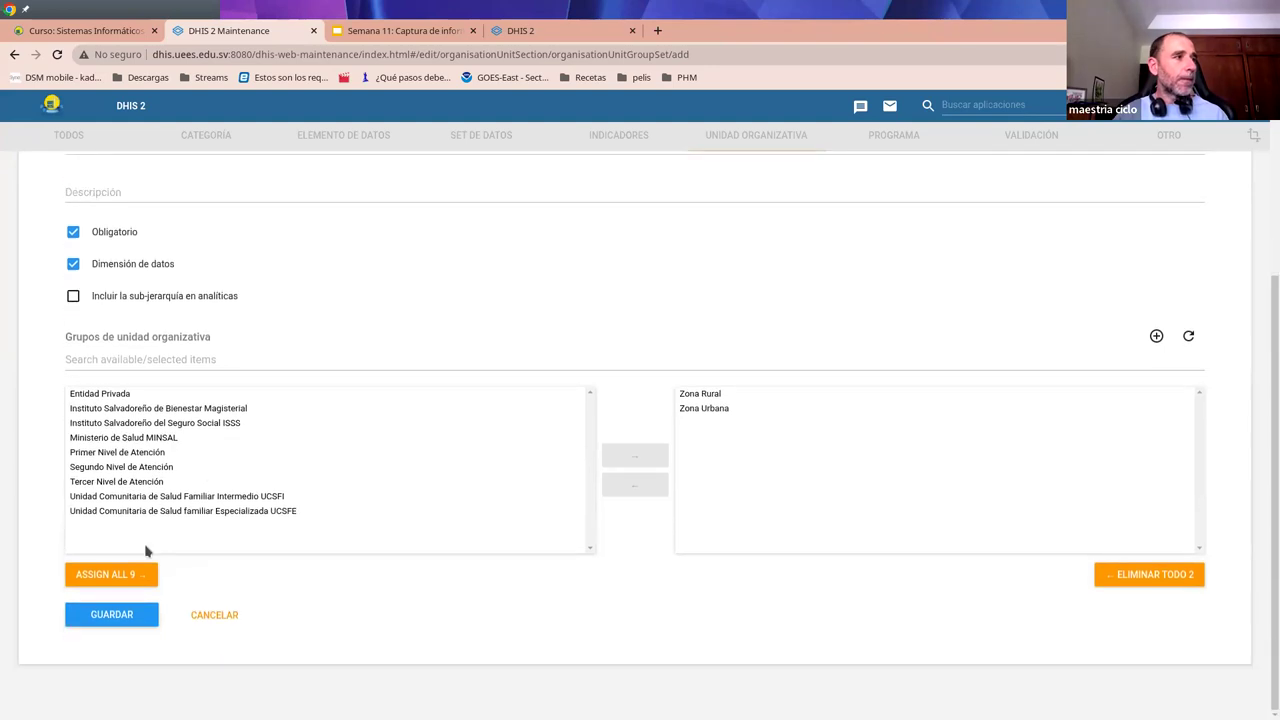
pyautogui.click(140, 618)
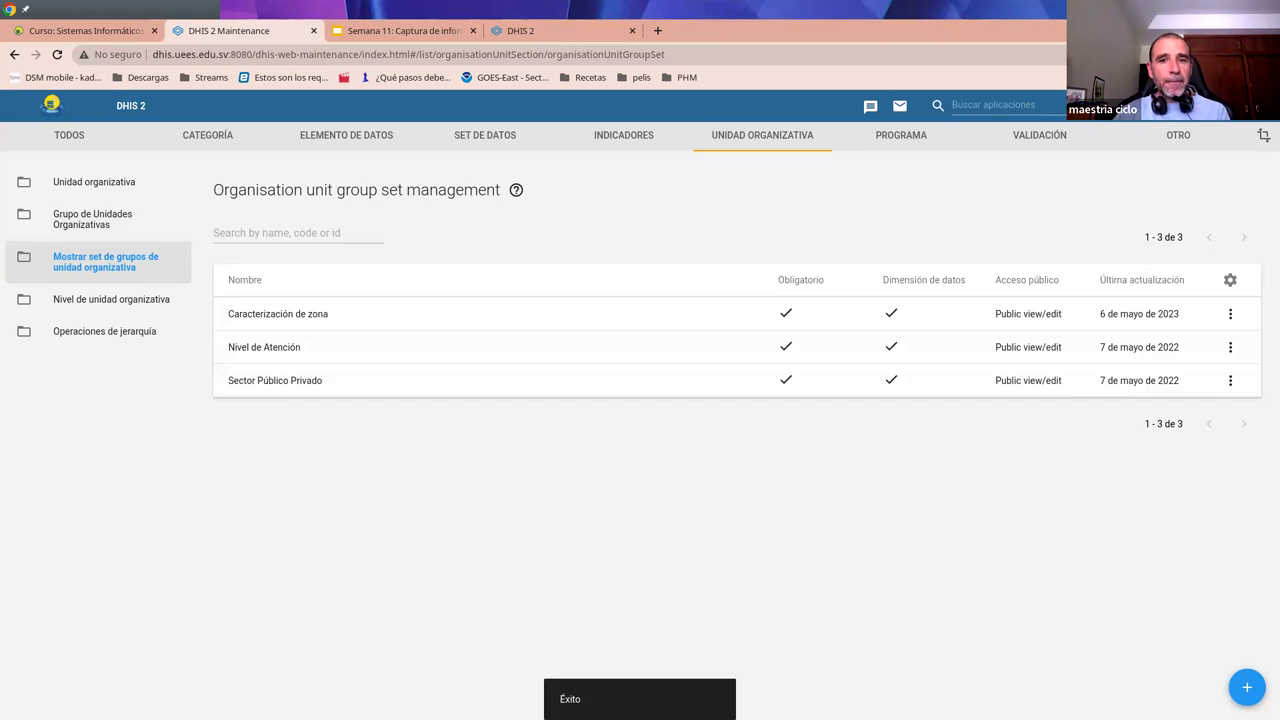
# - Assign Clínica María Auxiliadora in Izalco, Departamento de Sonsonate, to the organisation unit group Entidad Privada and save it
pyautogui.click(103, 218)
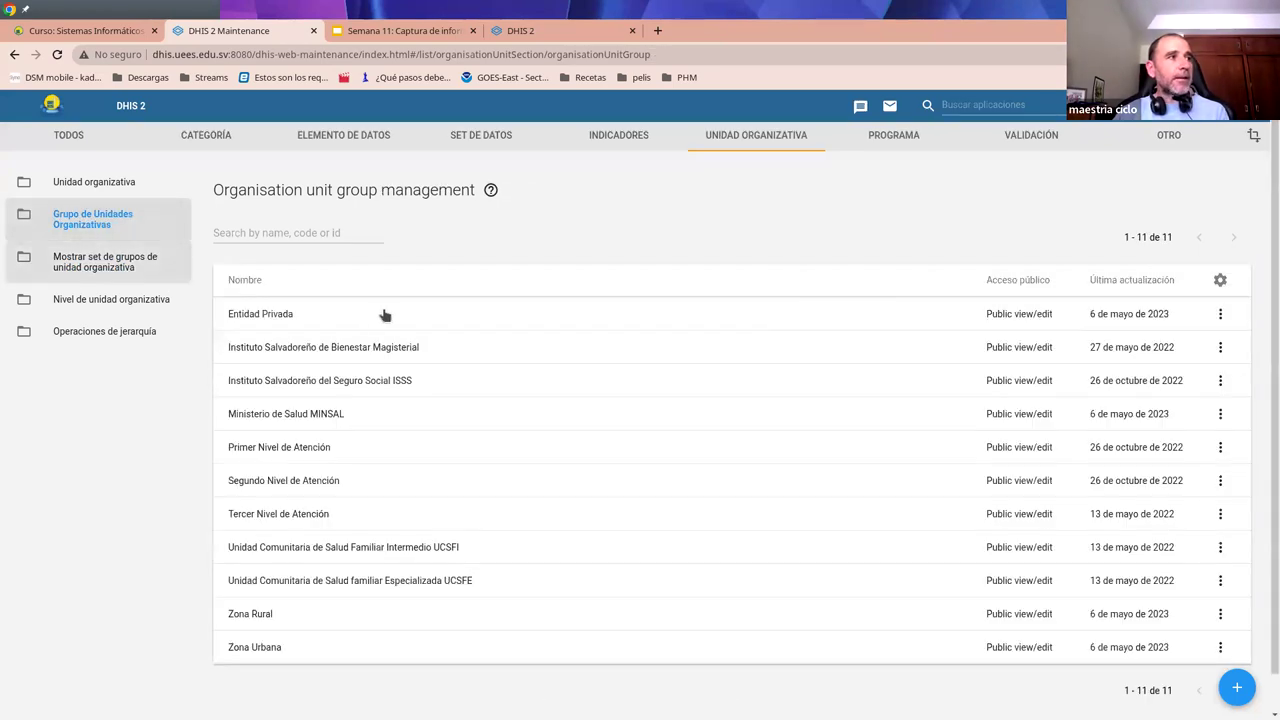
pyautogui.scroll(-1, 520, 410)
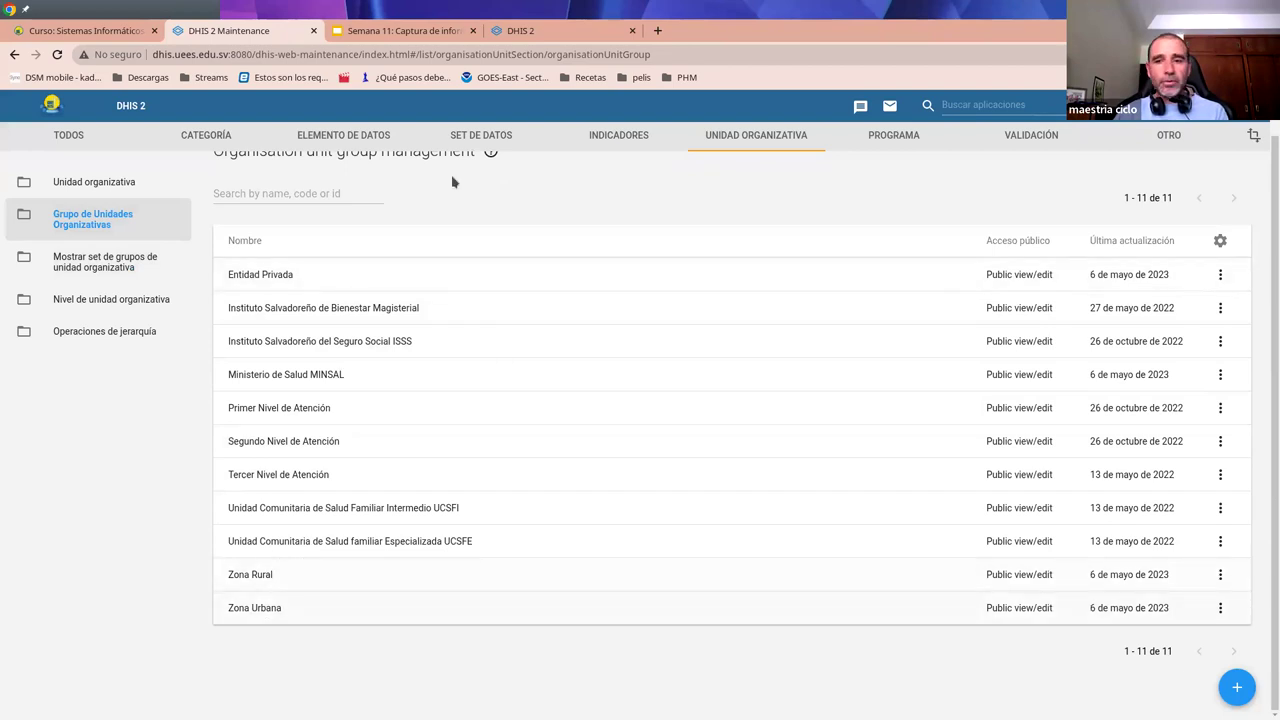
pyautogui.click(258, 280)
pyautogui.scroll(-2, 366, 323)
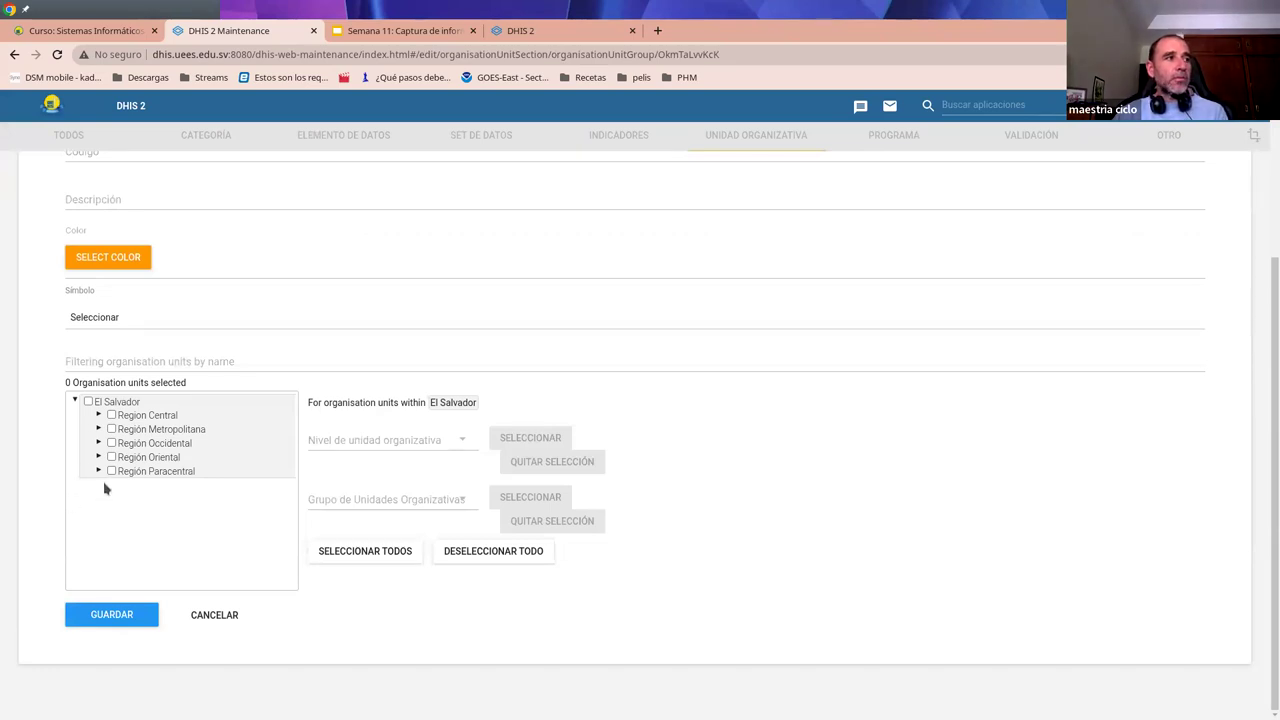
pyautogui.click(99, 443)
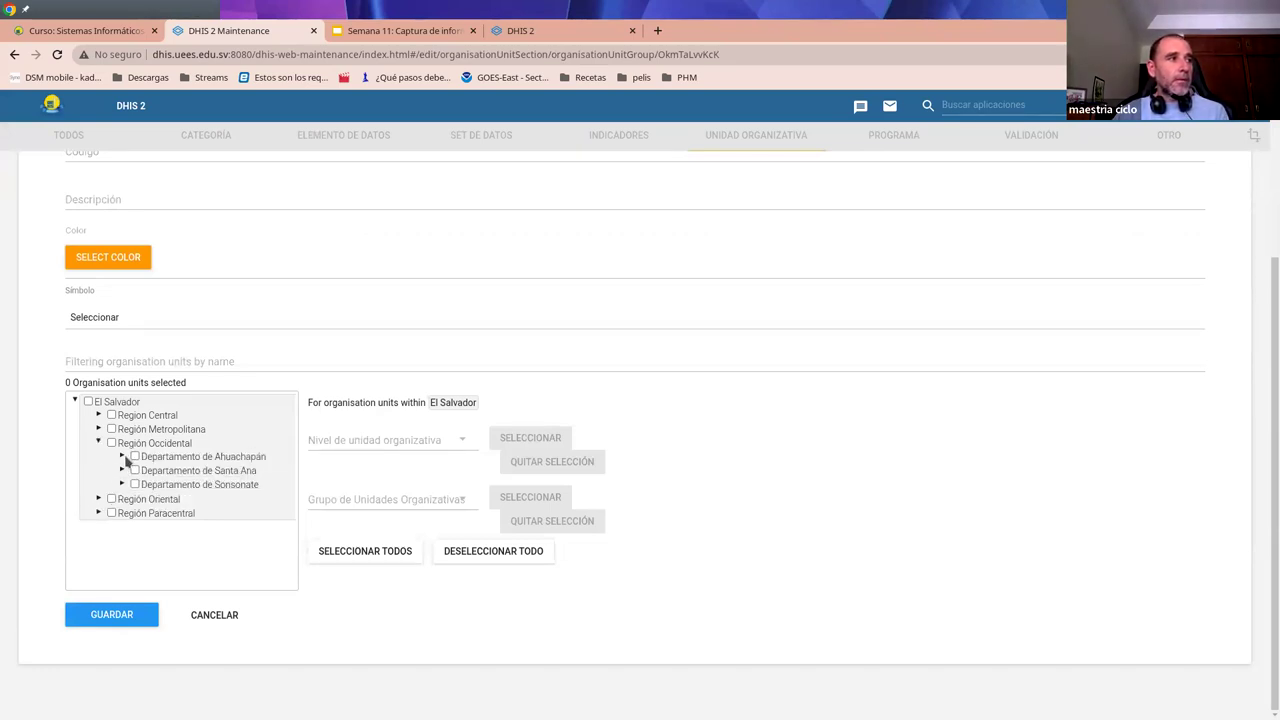
pyautogui.click(122, 485)
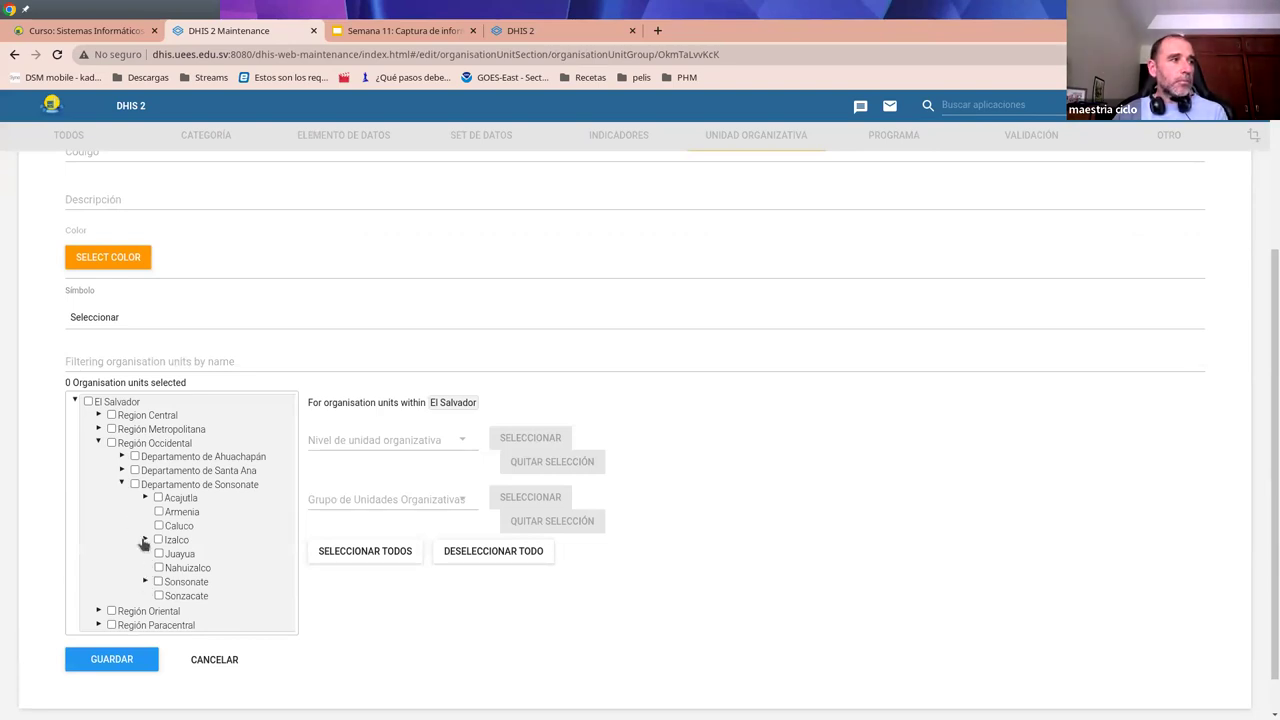
pyautogui.click(145, 539)
pyautogui.click(183, 554)
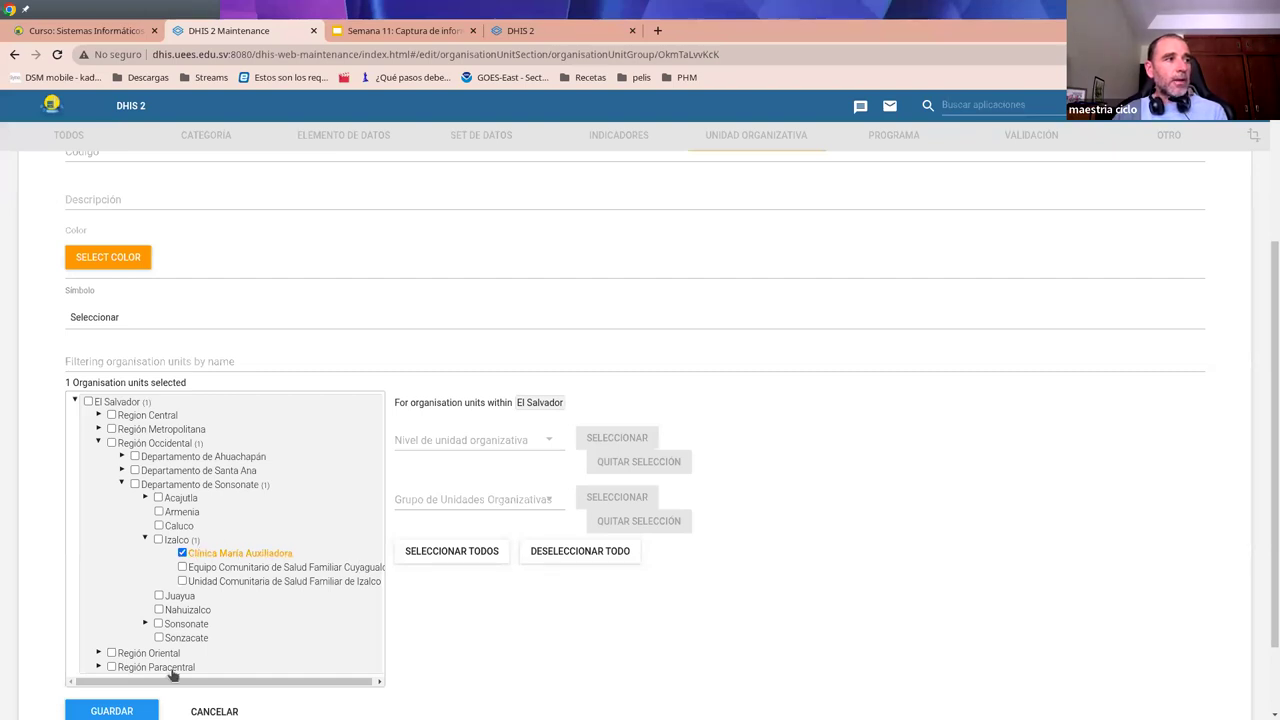
pyautogui.click(111, 711)
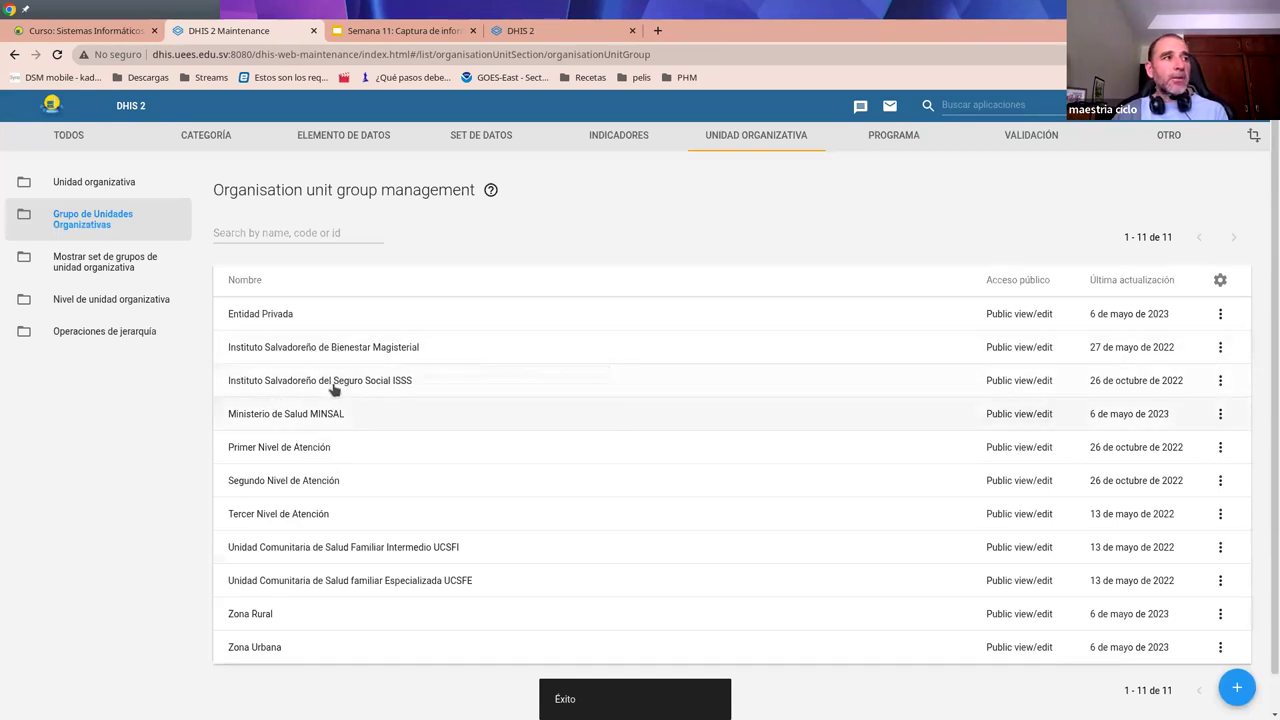
# - In the Instituto Salvadoreño del Seguro Social ISSS group, select Clínica Comunal de Acajutla under Departamento de Sonsonate
pyautogui.click(296, 388)
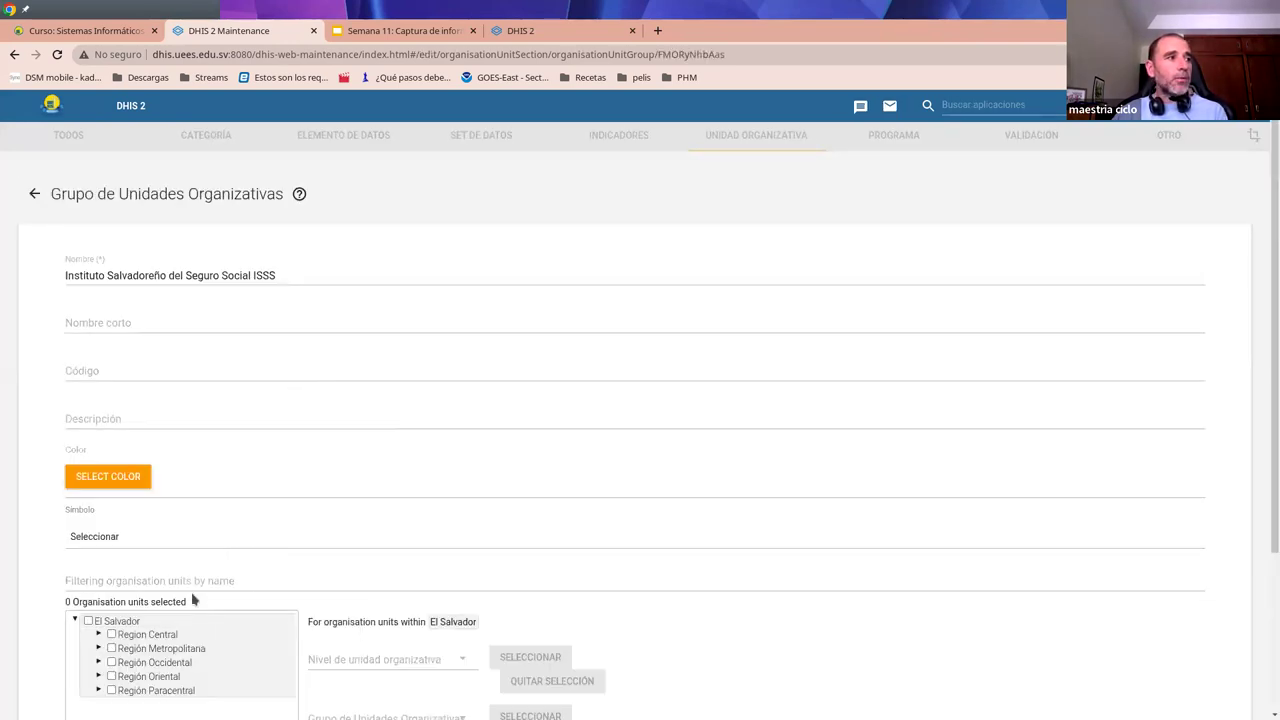
pyautogui.scroll(-3, 193, 600)
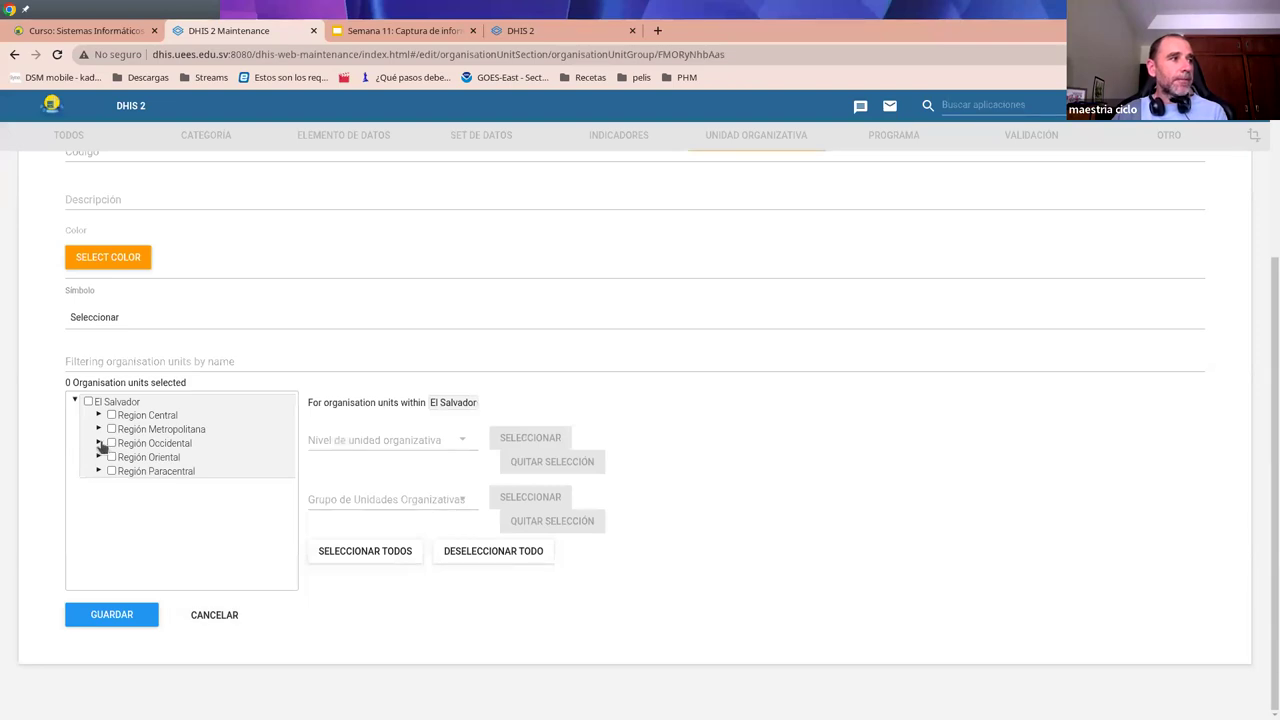
pyautogui.click(99, 443)
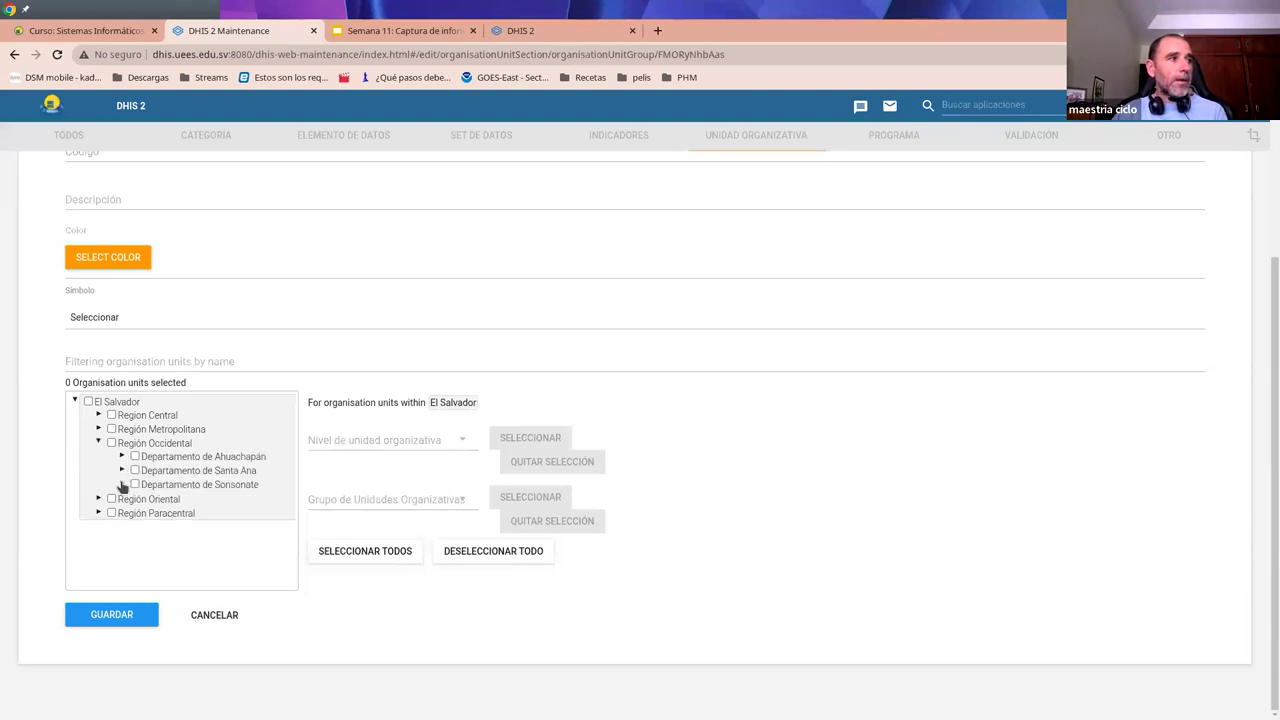
pyautogui.click(122, 484)
pyautogui.click(145, 498)
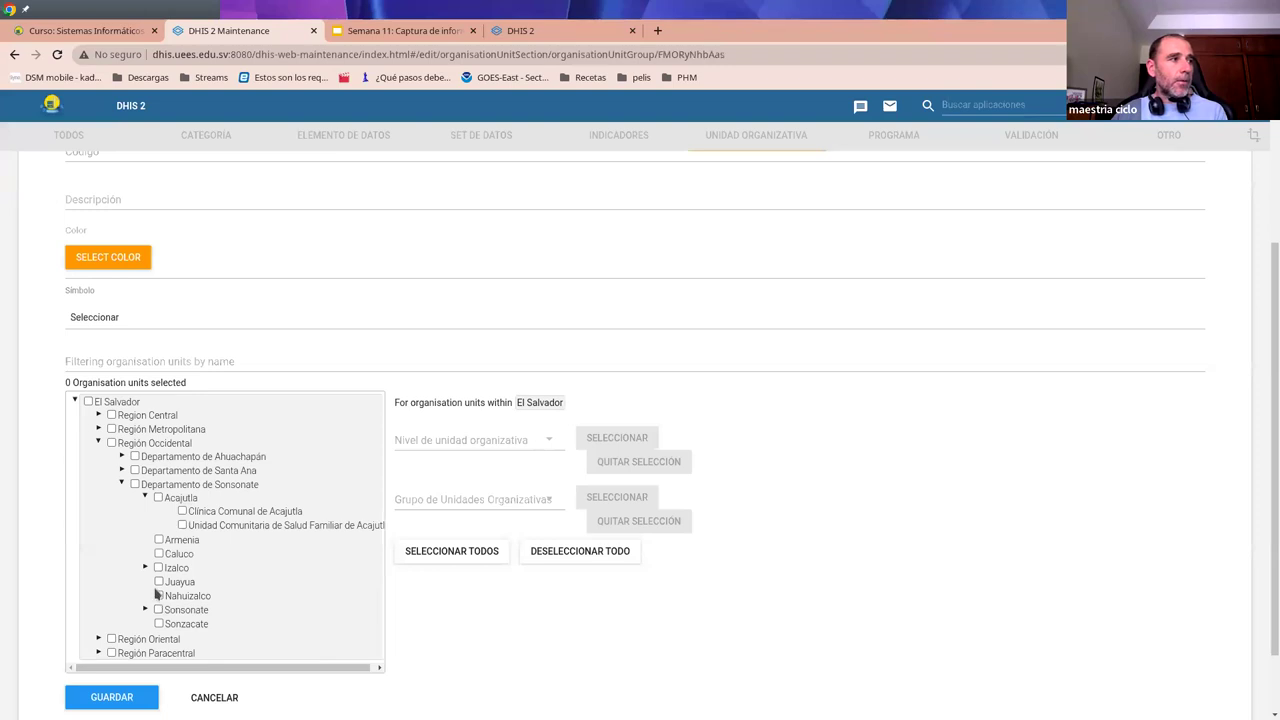
pyautogui.click(145, 568)
pyautogui.click(145, 652)
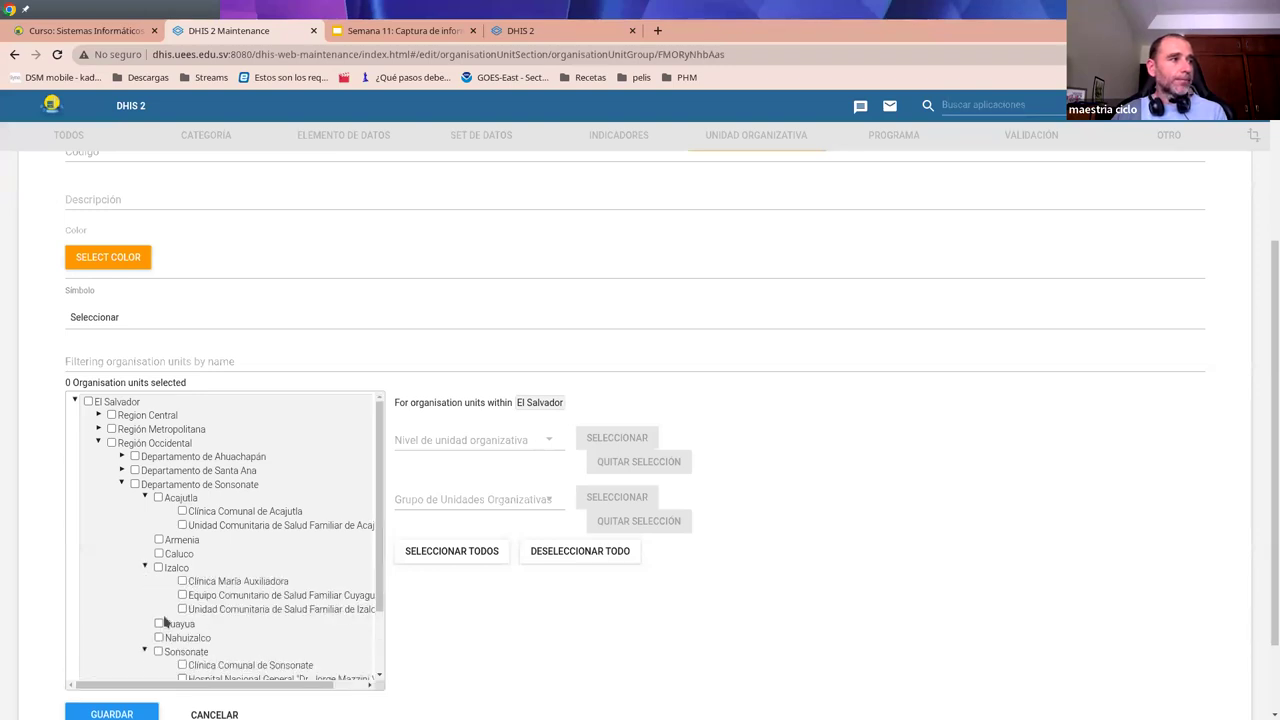
pyautogui.scroll(-1, 258, 578)
pyautogui.scroll(1, 258, 578)
pyautogui.click(183, 512)
# - Add Clínica Comunal de Sonsonate and Hospital Regional de Sonsonate to the ISSS group and save it
pyautogui.scroll(-2, 214, 603)
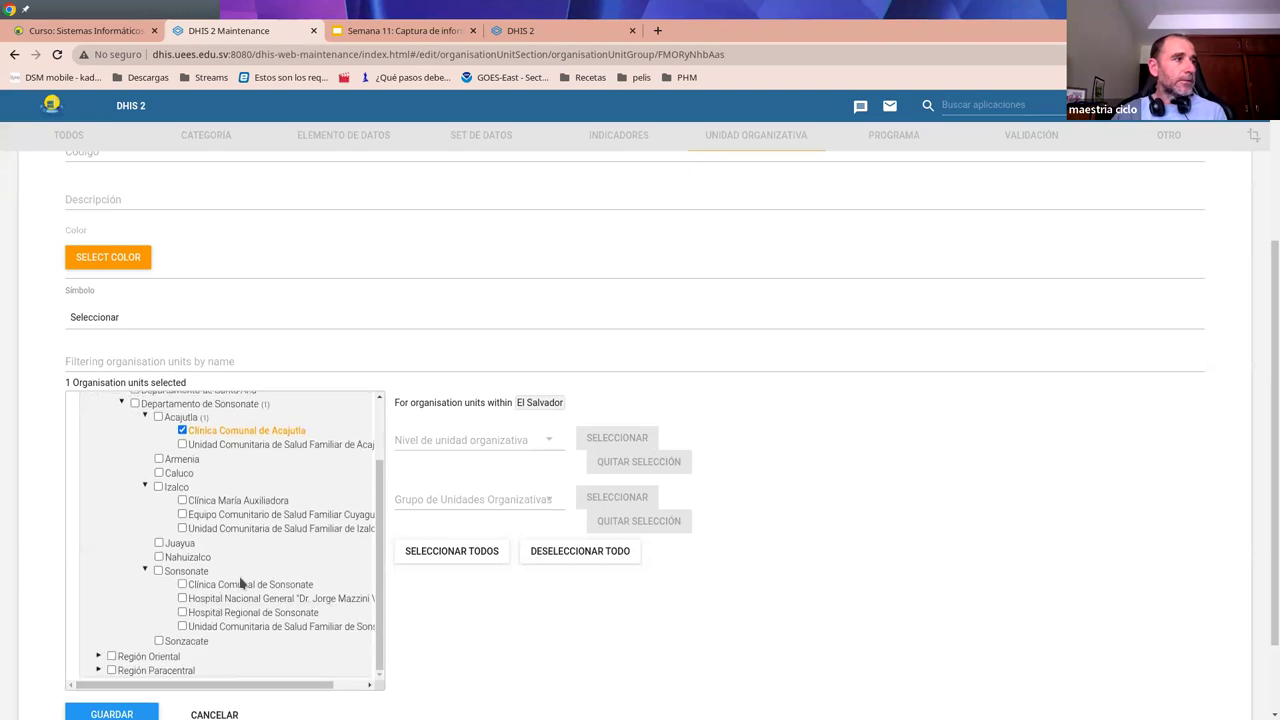
pyautogui.click(183, 585)
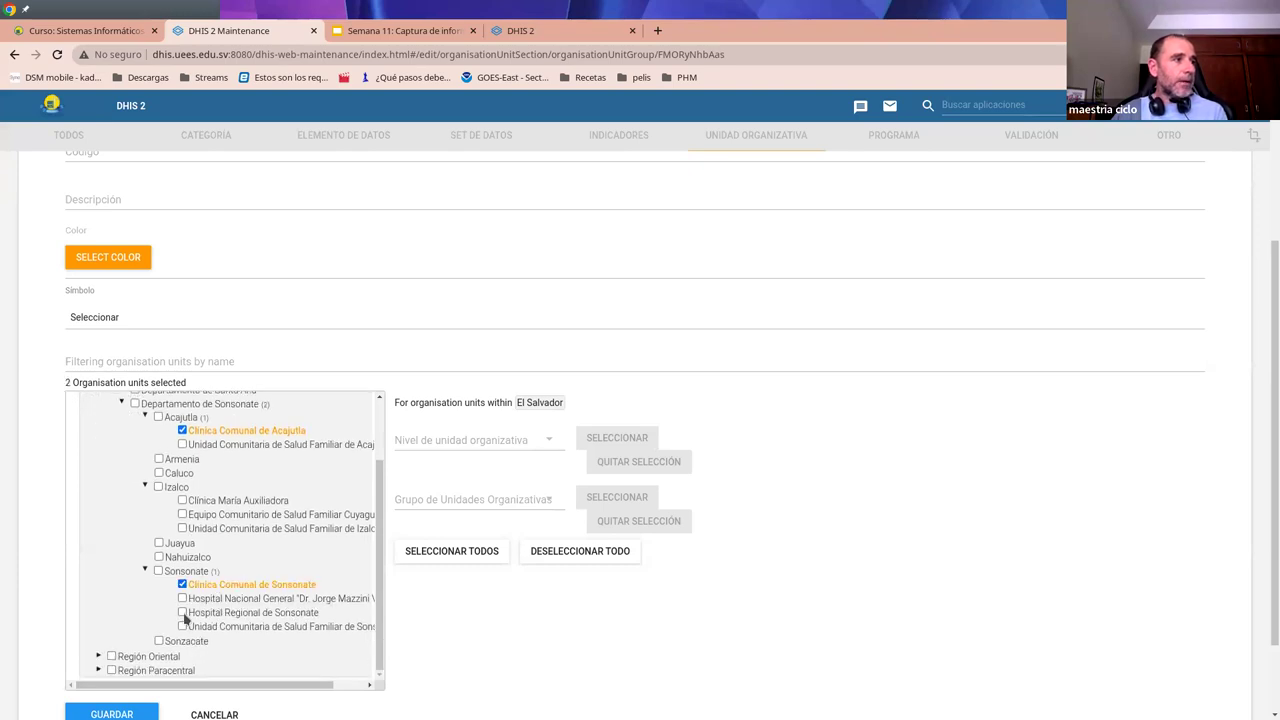
pyautogui.click(183, 612)
pyautogui.click(116, 712)
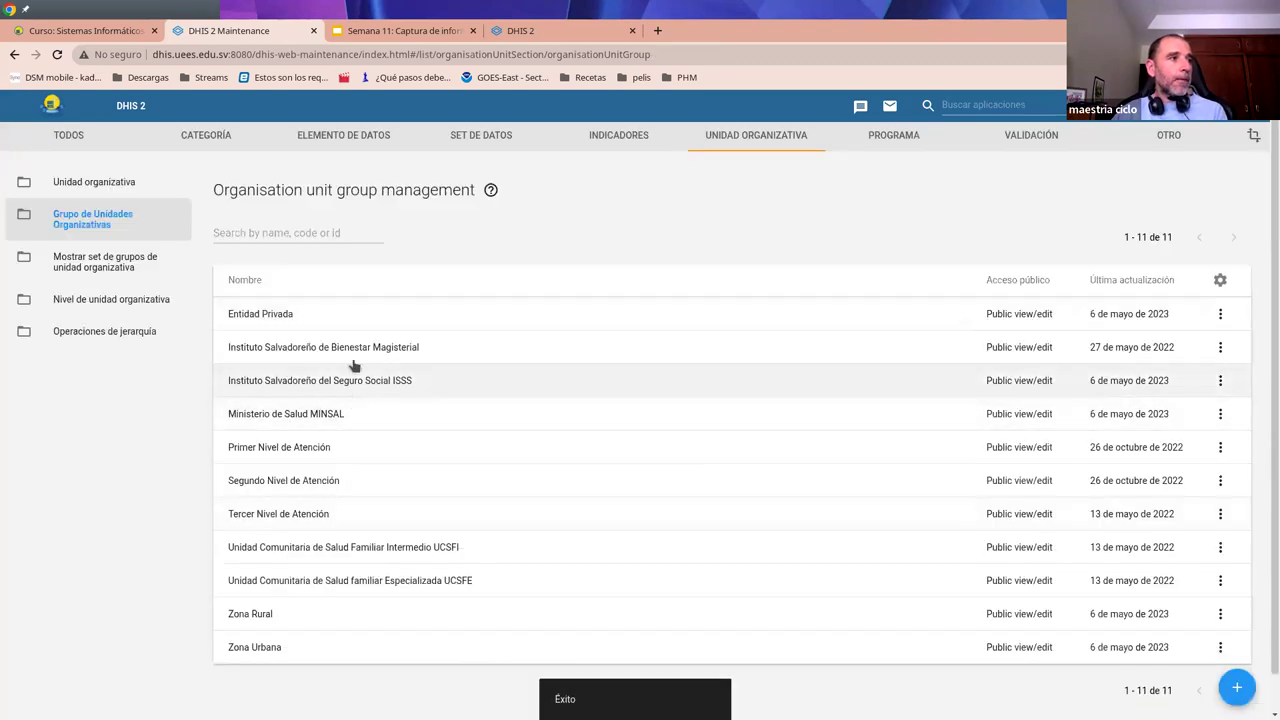
# - In the Ministerio de Salud MINSAL group, select the Hospital Nacional General and the Unidad Comunitaria de Salud Familiar in the Sonsonate municipality
pyautogui.click(288, 415)
pyautogui.scroll(-3, 155, 513)
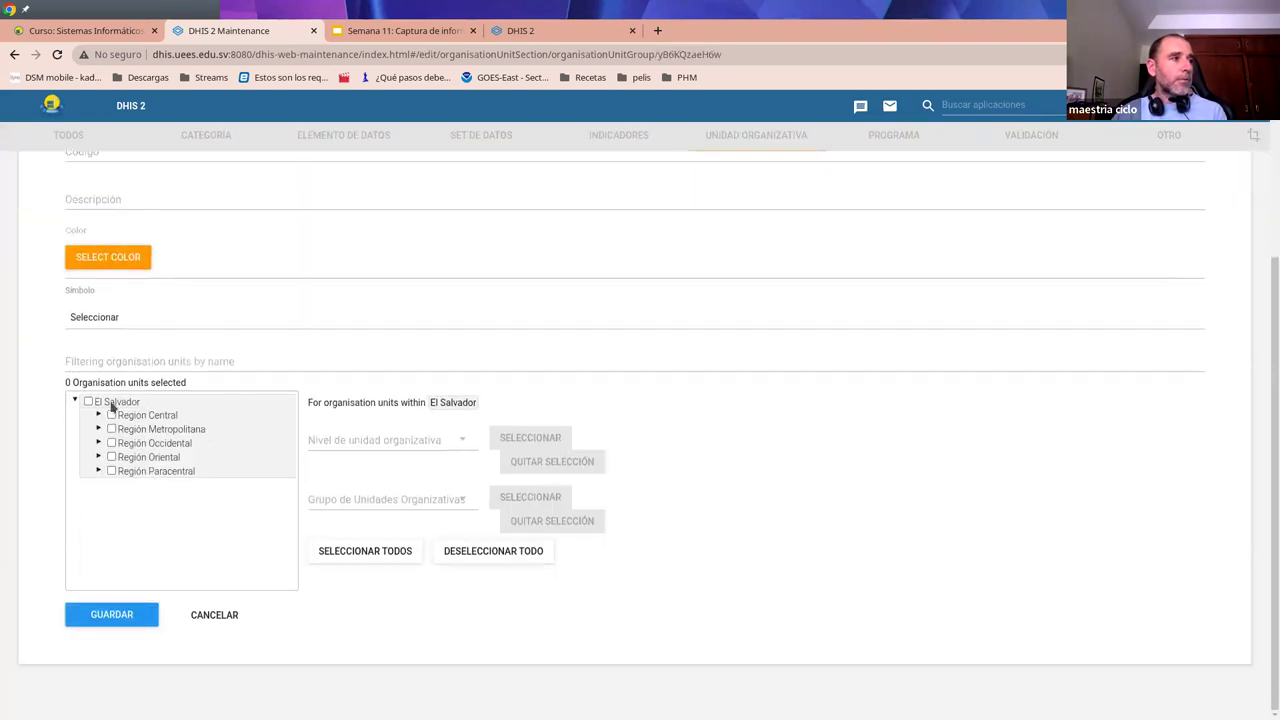
pyautogui.click(99, 443)
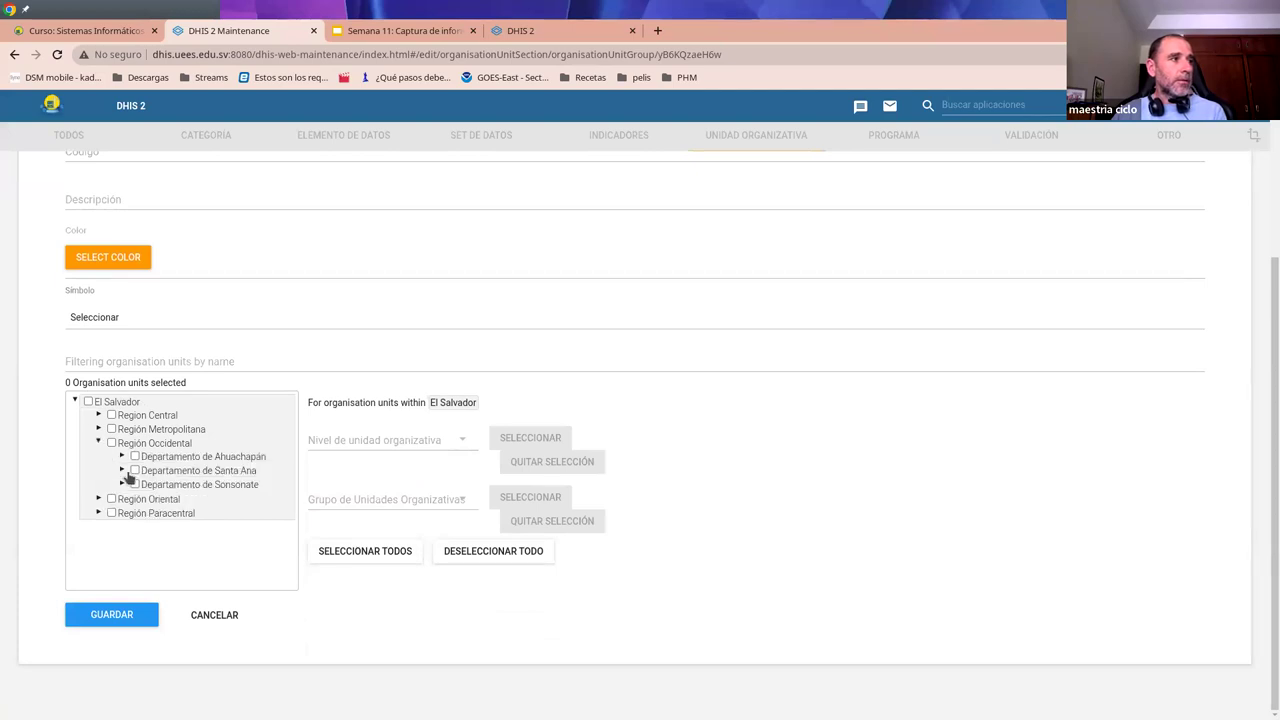
pyautogui.click(122, 484)
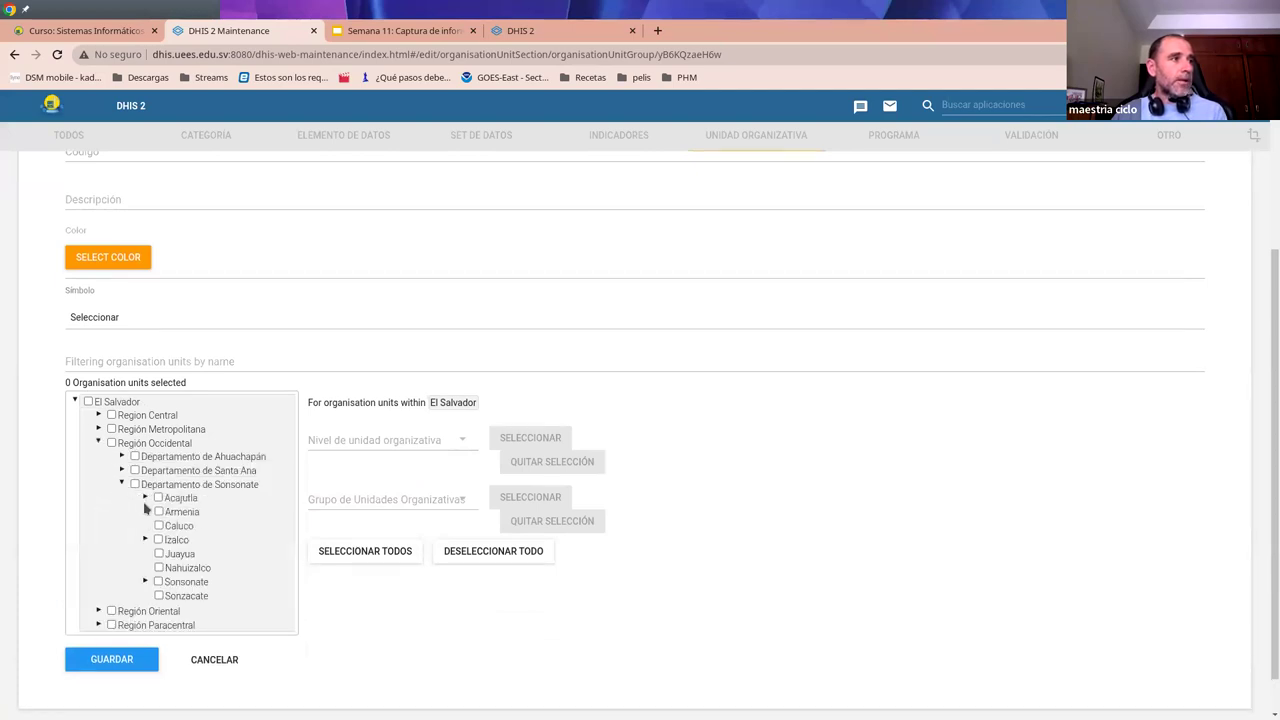
pyautogui.click(145, 497)
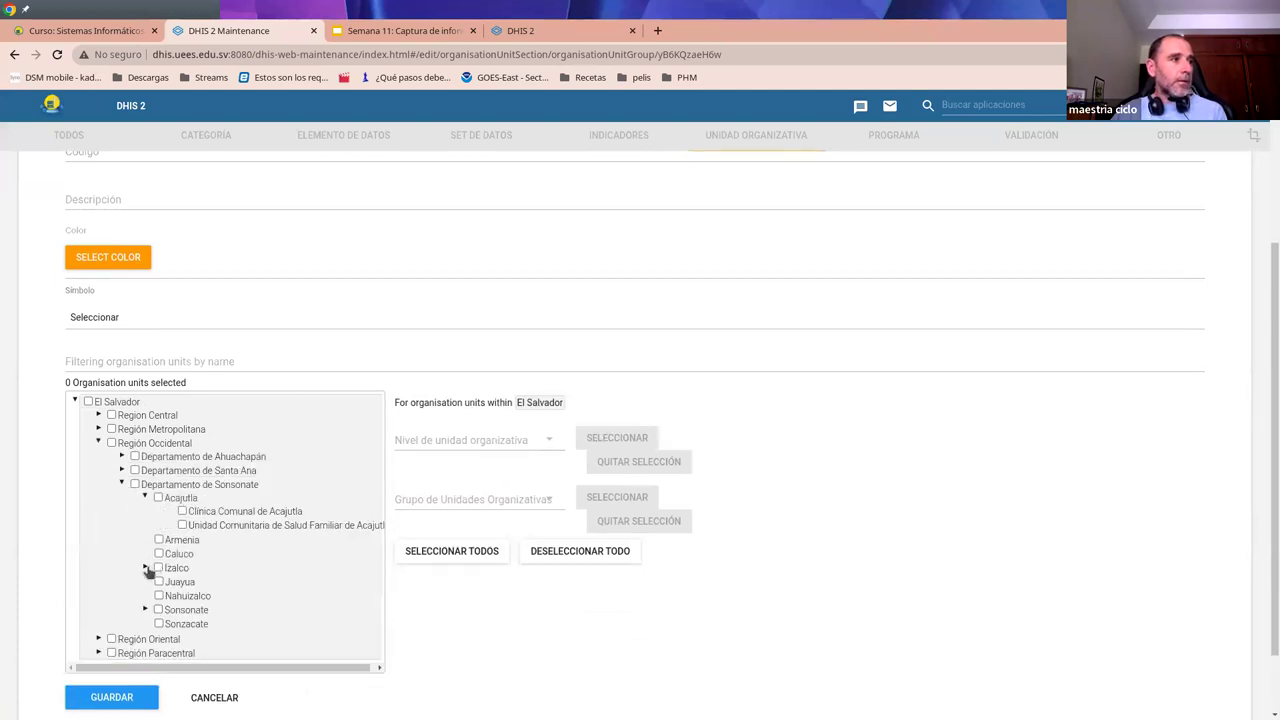
pyautogui.click(145, 568)
pyautogui.click(145, 651)
pyautogui.scroll(-2, 308, 512)
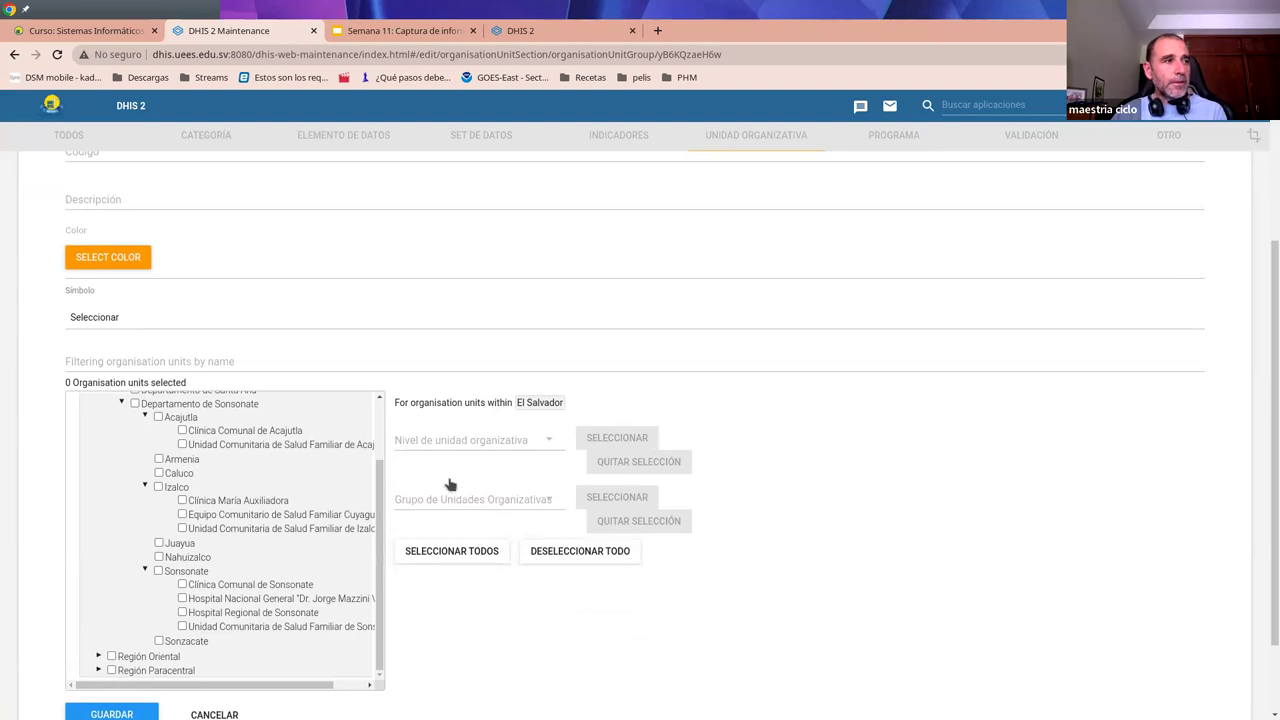
pyautogui.click(182, 599)
pyautogui.click(182, 627)
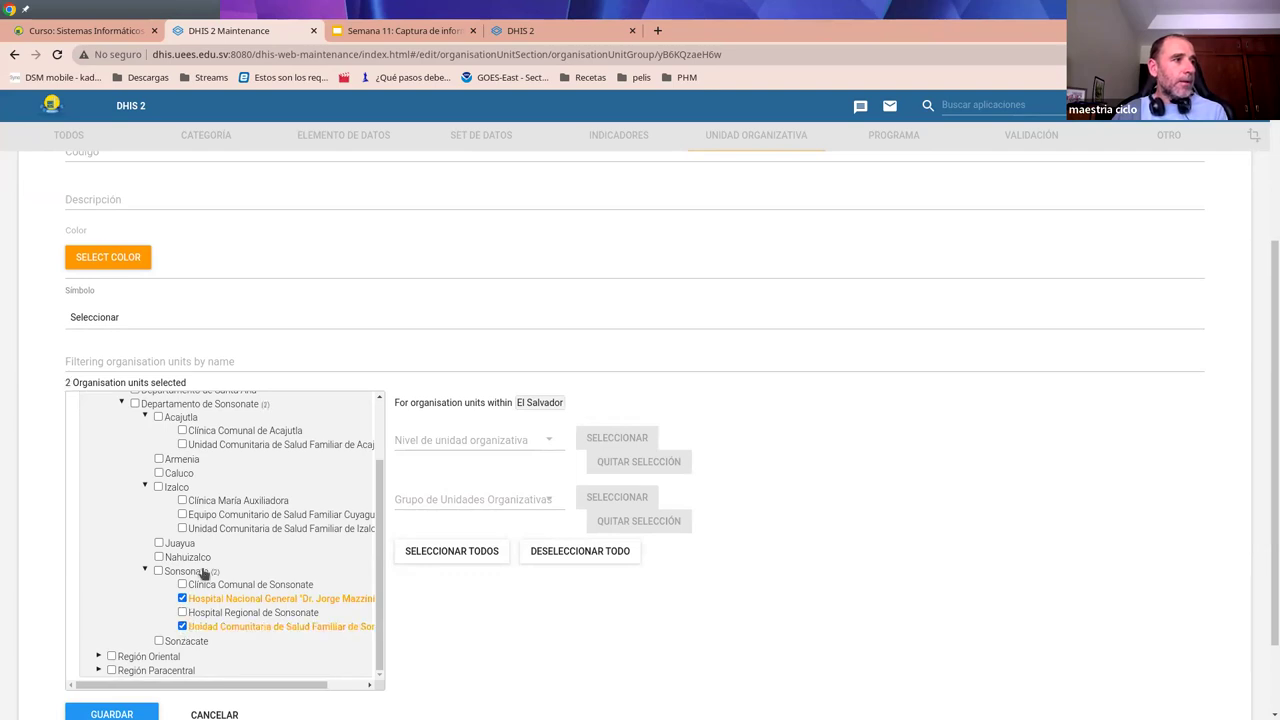
# - Add Izalco's Unidad Comunitaria de Salud Familiar and Equipo Comunitario de Salud Familiar to the MINSAL group and save it
pyautogui.click(182, 528)
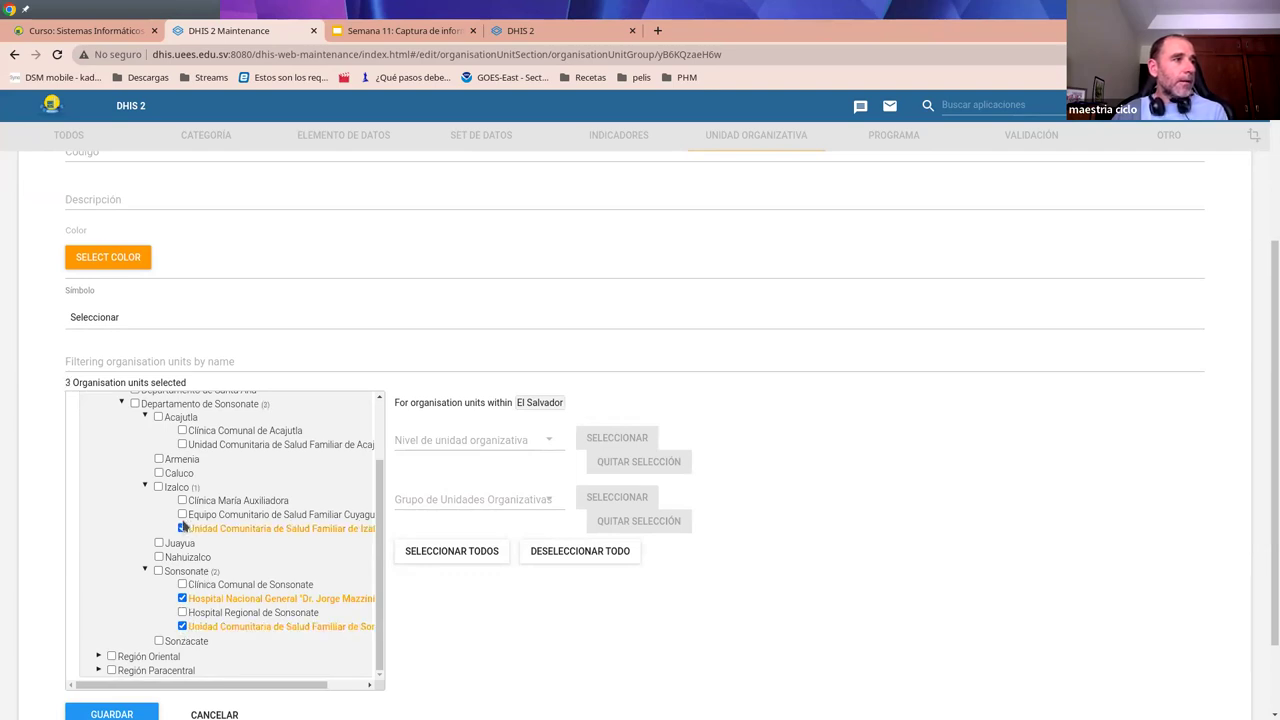
pyautogui.click(182, 515)
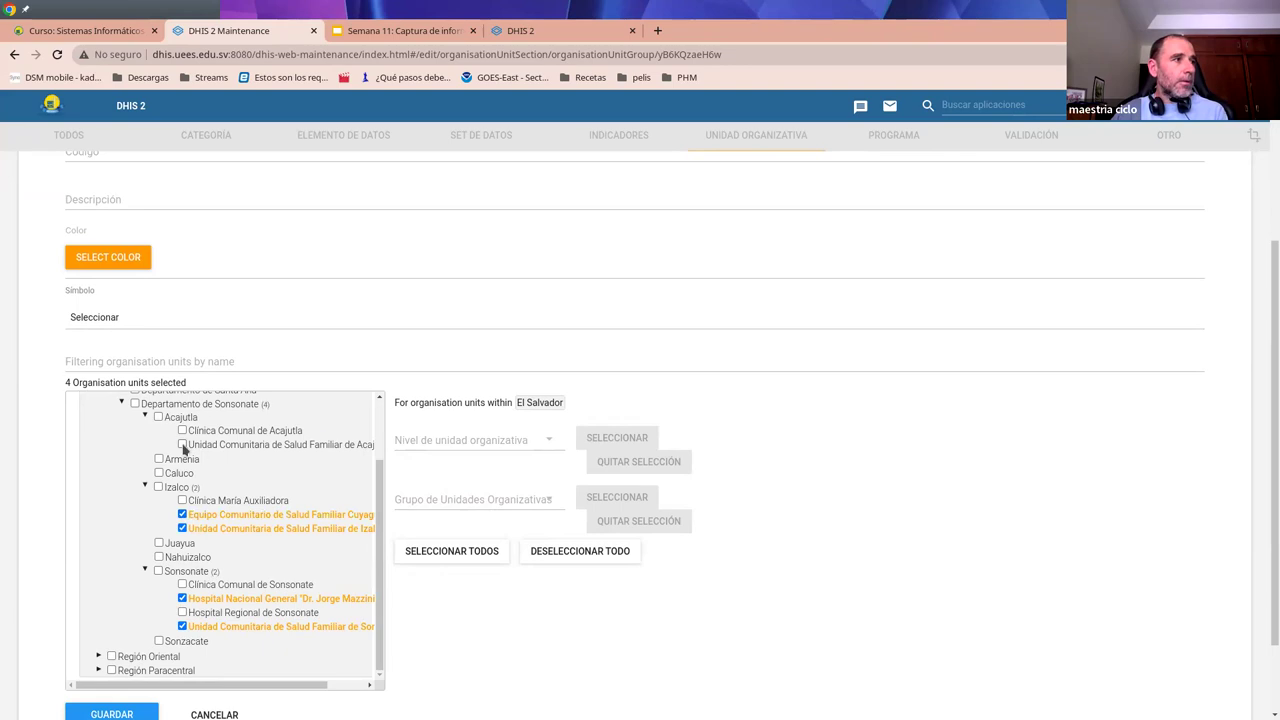
pyautogui.scroll(-2, 200, 600)
pyautogui.click(110, 612)
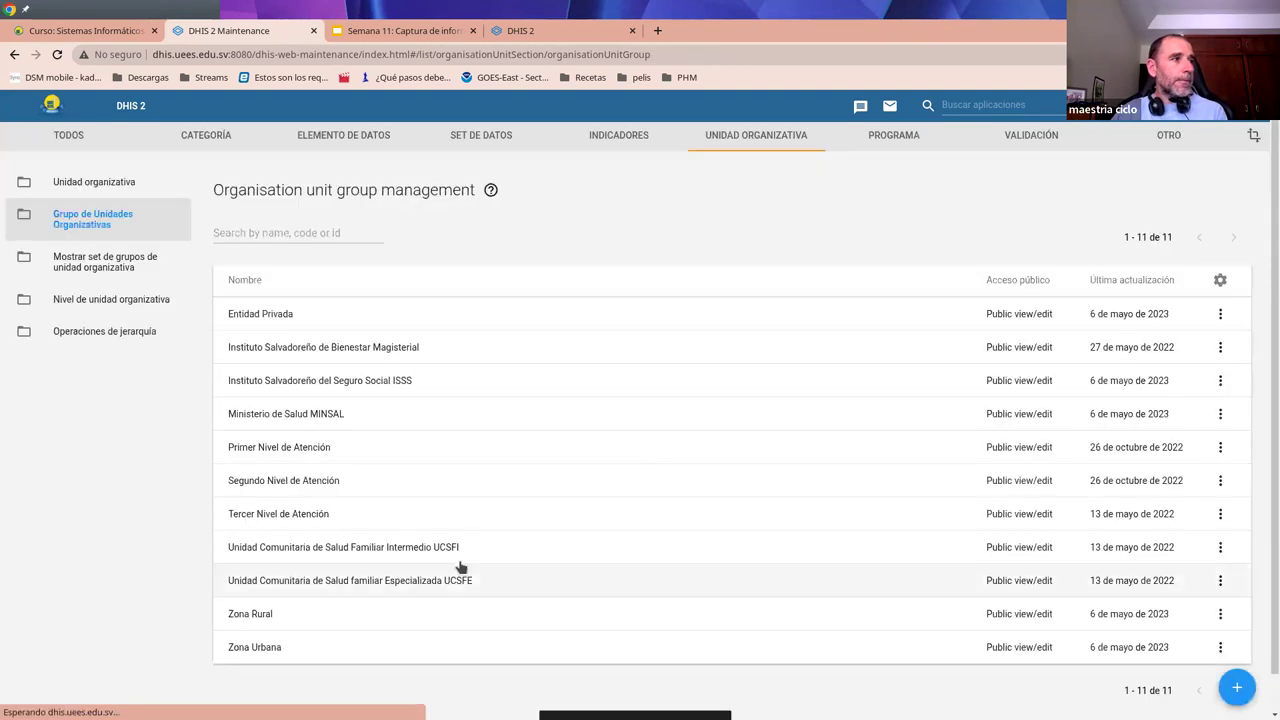
# - In the Primer Nivel de Atención group, select both health facilities in Acajutla and all three in Izalco
pyautogui.click(284, 449)
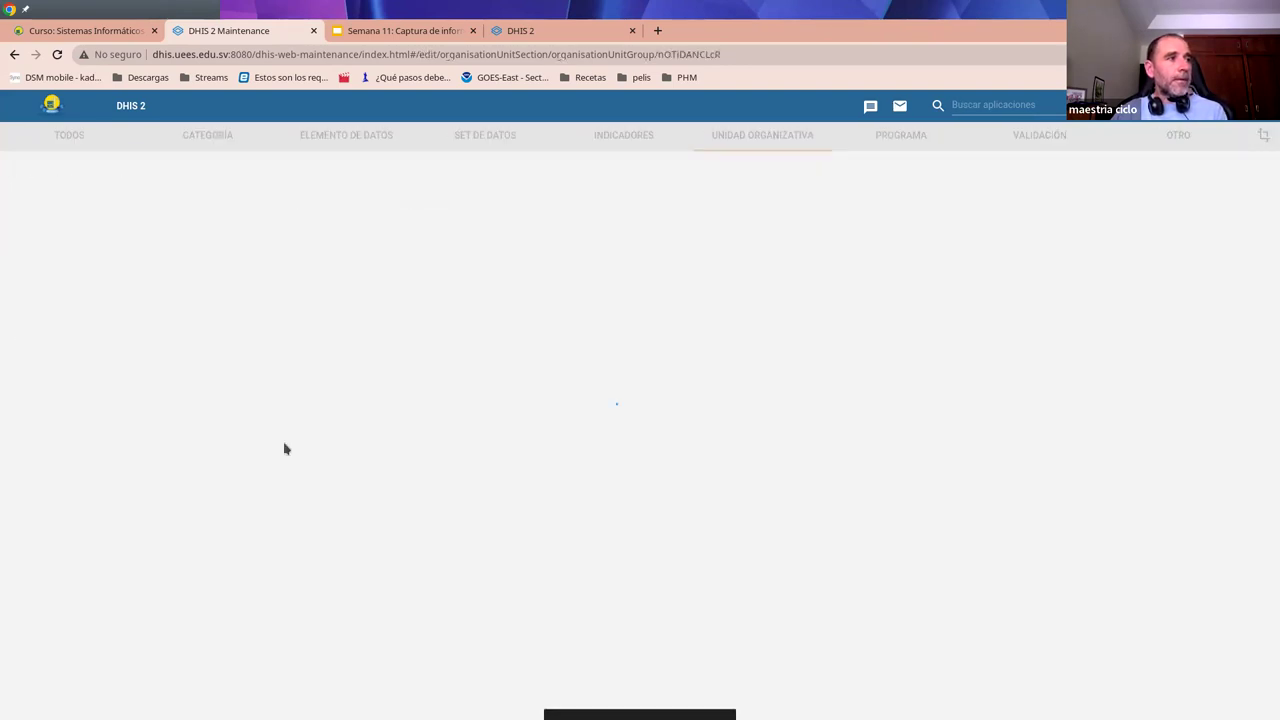
pyautogui.scroll(-2, 103, 514)
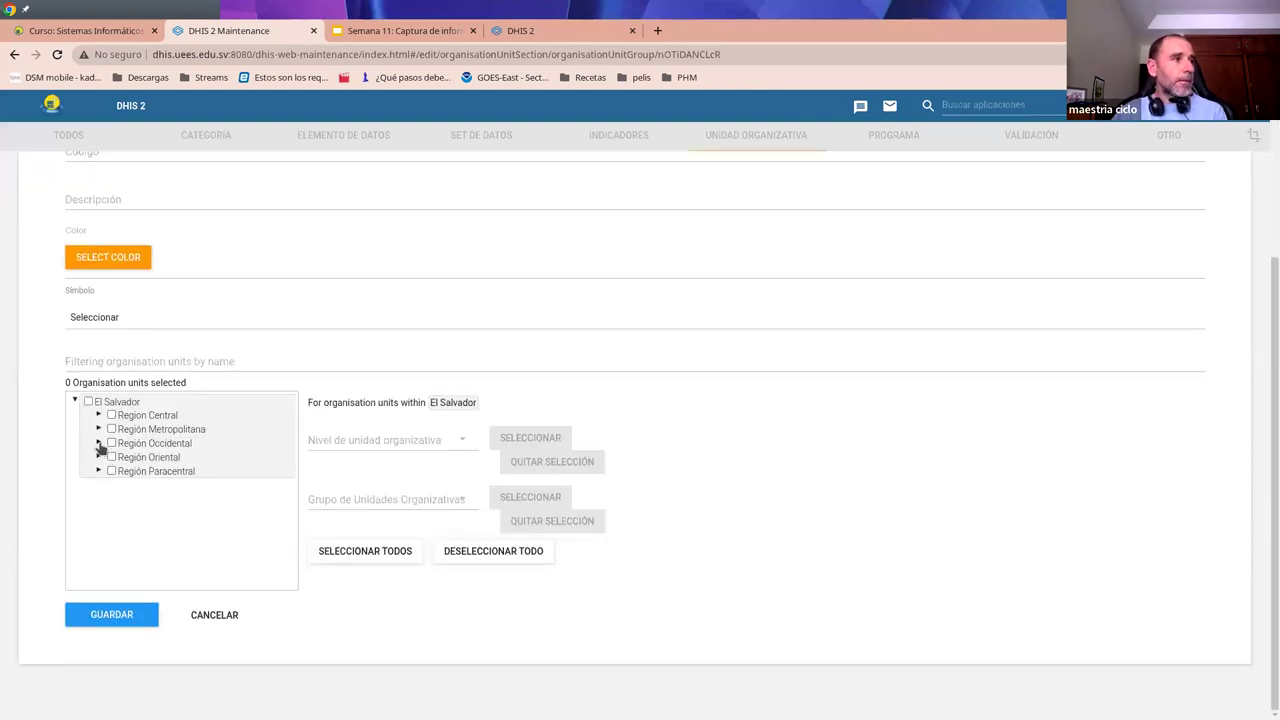
pyautogui.click(99, 442)
pyautogui.click(121, 484)
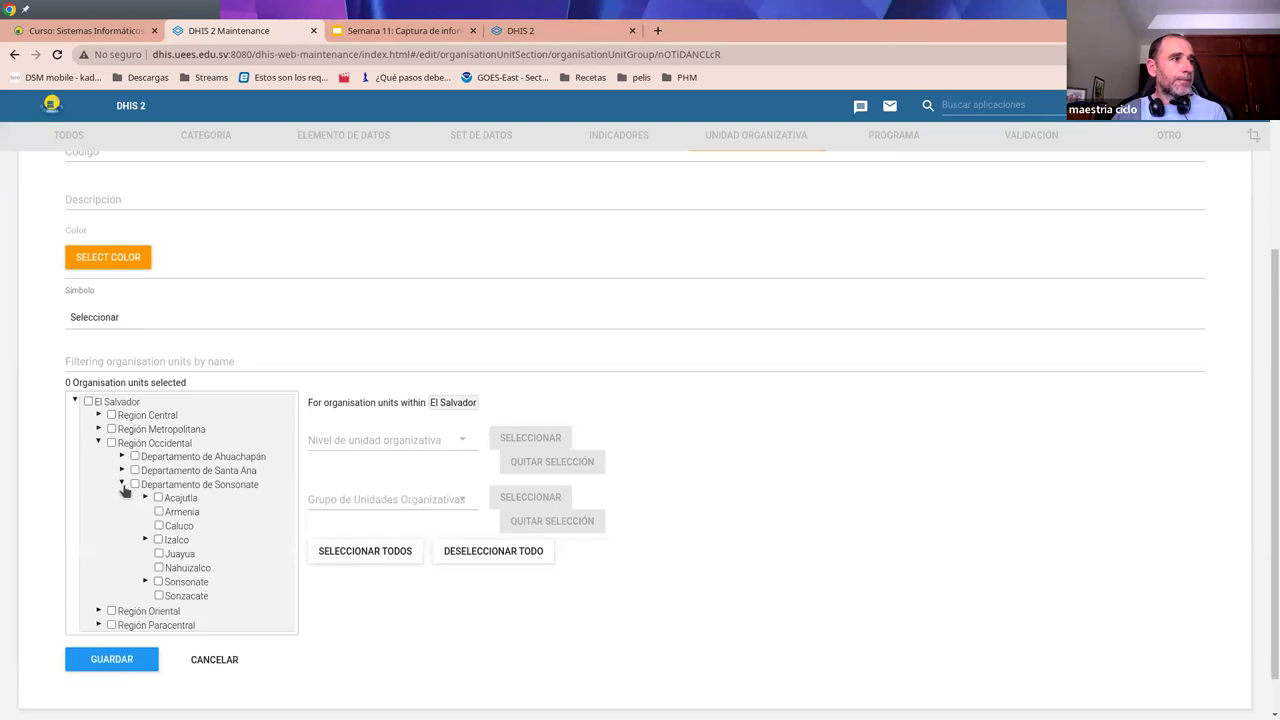
pyautogui.click(146, 540)
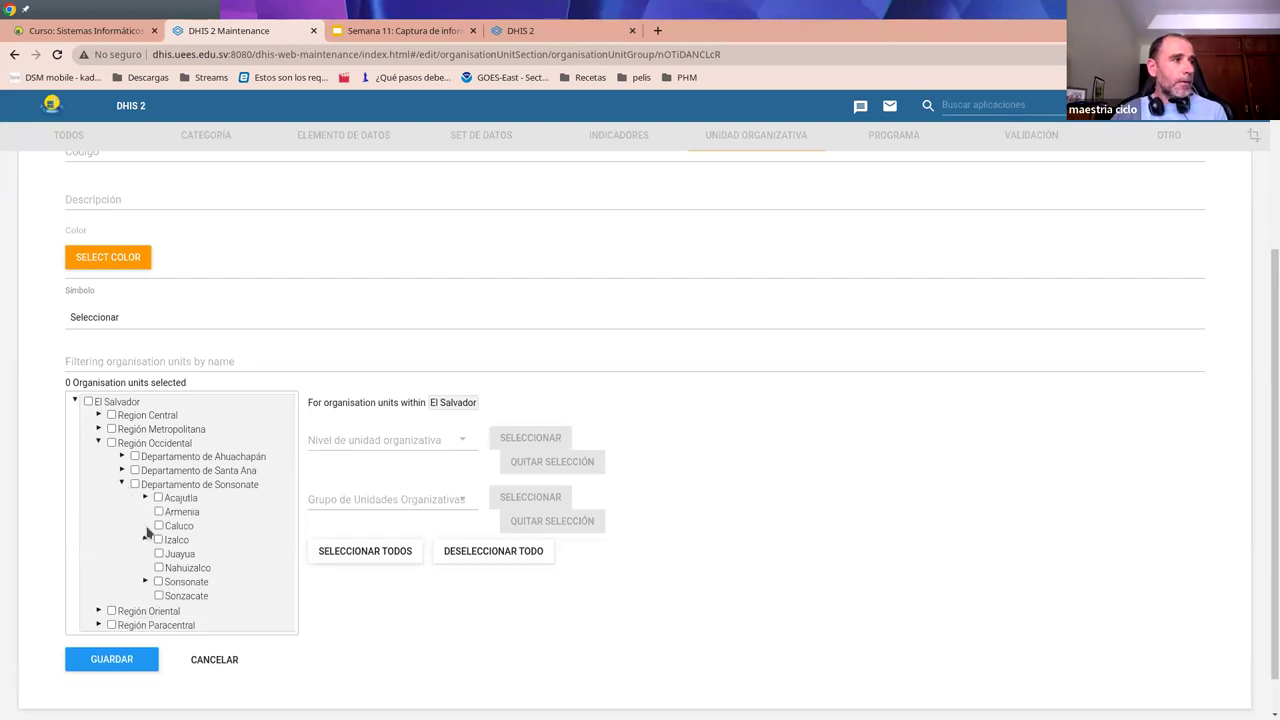
pyautogui.click(145, 497)
pyautogui.scroll(-1, 197, 622)
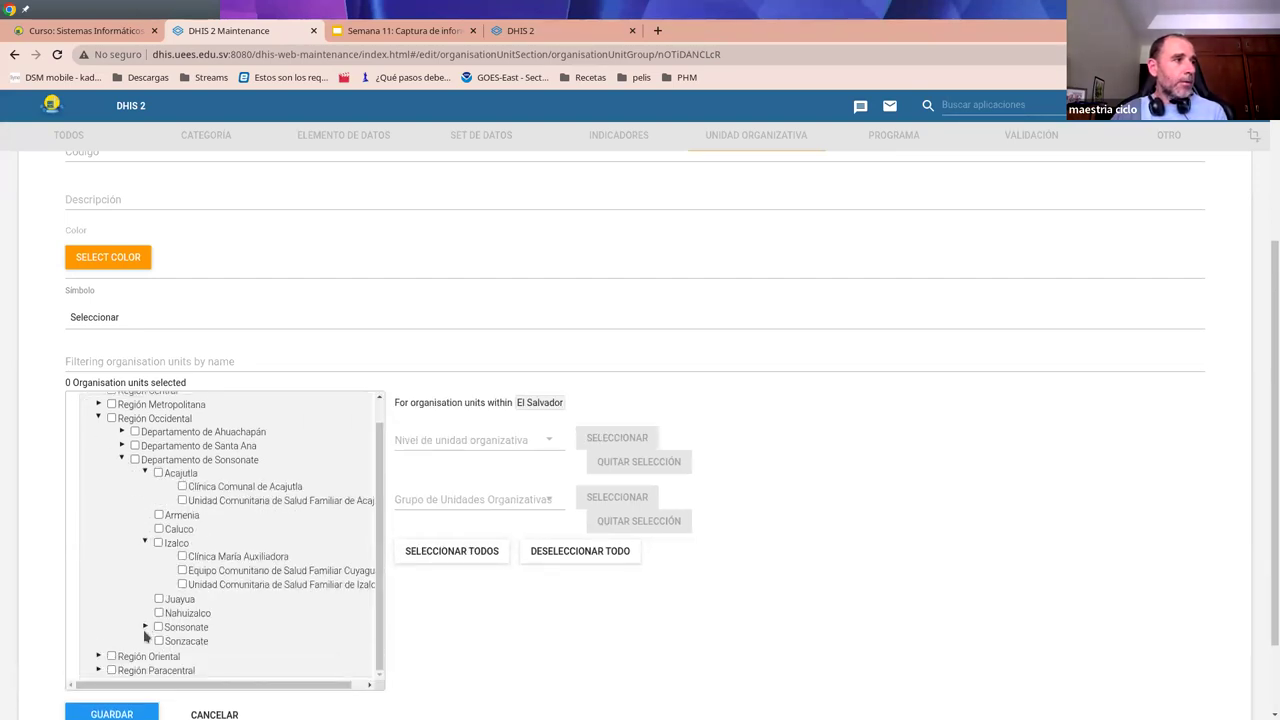
pyautogui.click(145, 627)
pyautogui.click(182, 486)
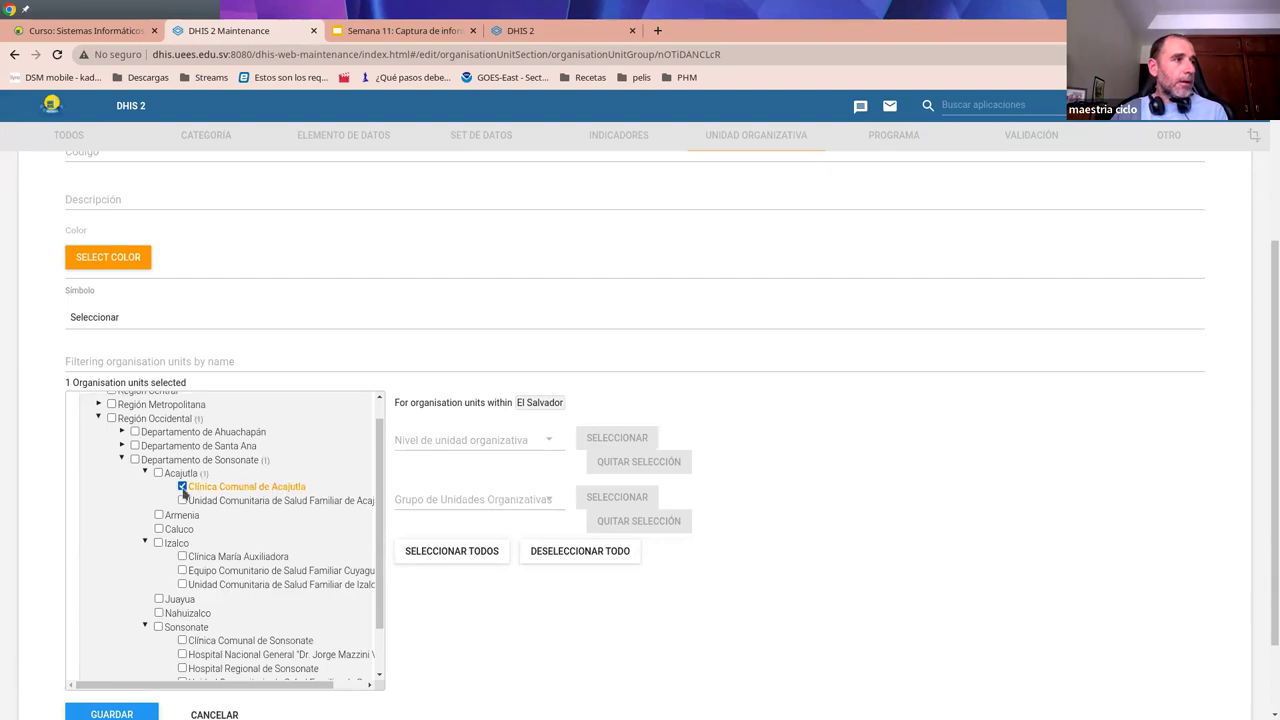
pyautogui.click(182, 500)
pyautogui.click(183, 557)
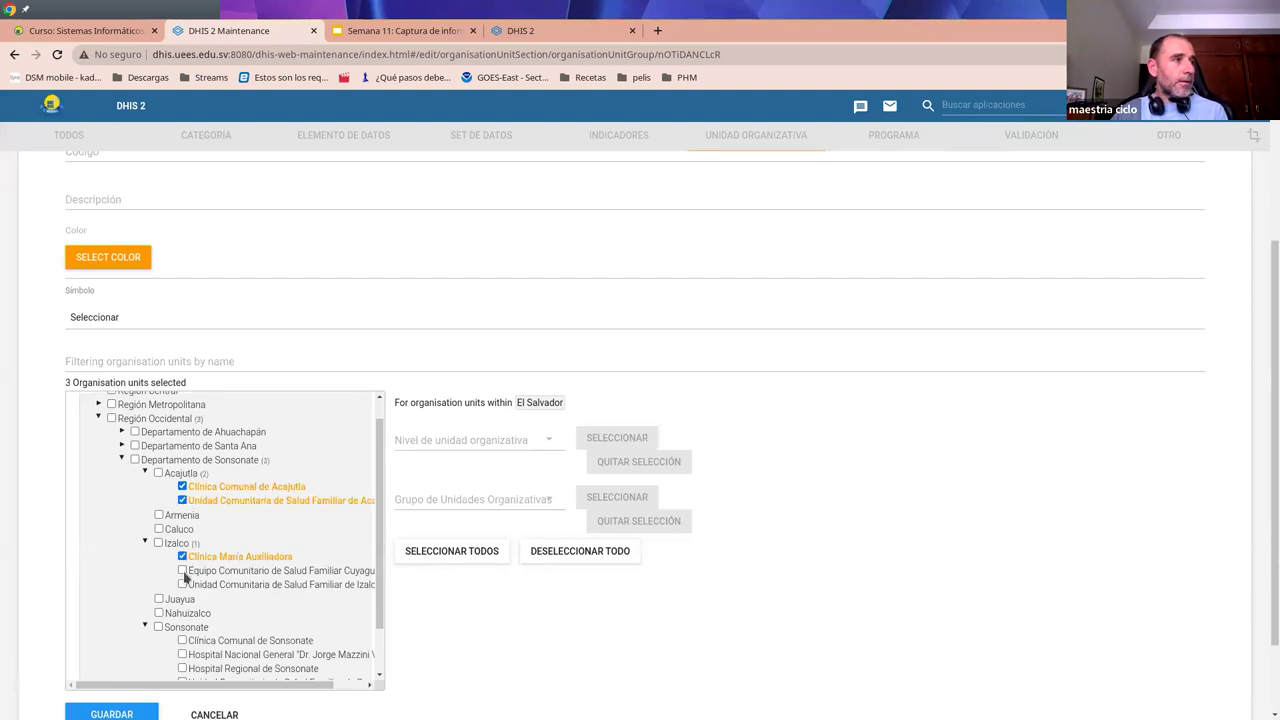
pyautogui.click(182, 570)
pyautogui.scroll(-1, 200, 588)
pyautogui.click(182, 528)
# - Add Clínica Comunal de Sonsonate and Sonsonate's Unidad Comunitaria de Salud Familiar to the Primer Nivel de Atención group and save it
pyautogui.click(183, 585)
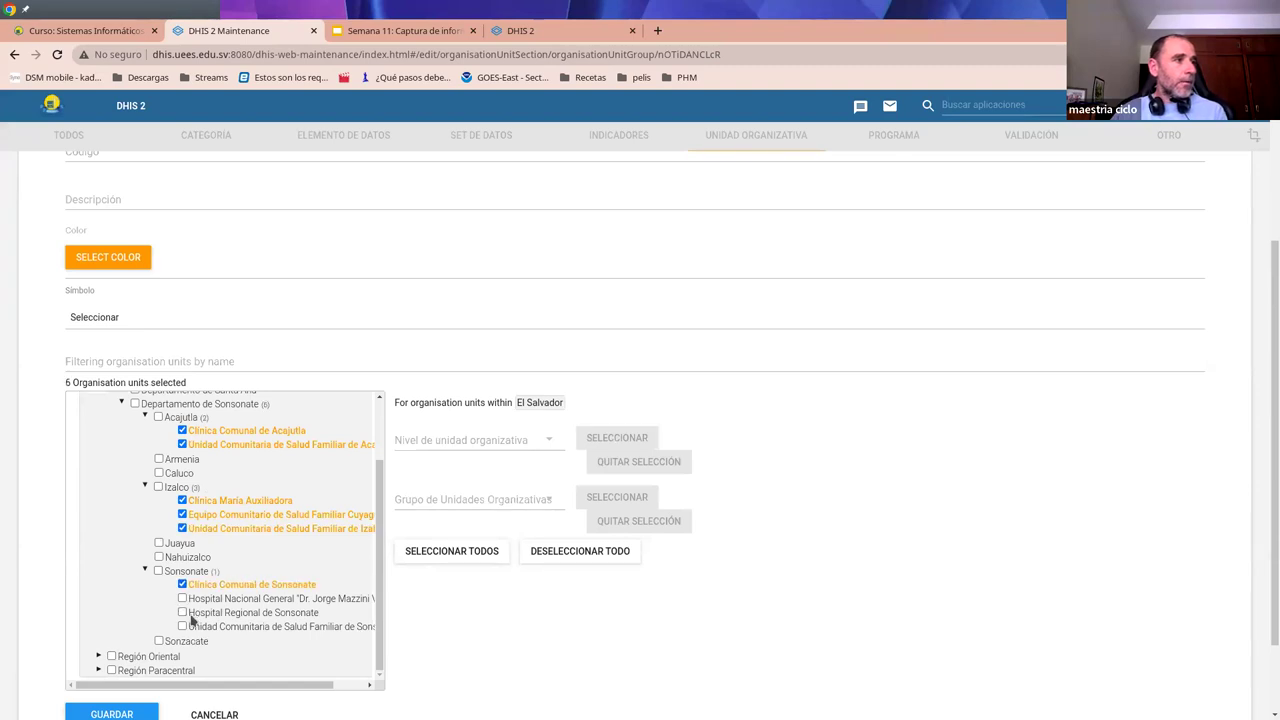
pyautogui.click(183, 627)
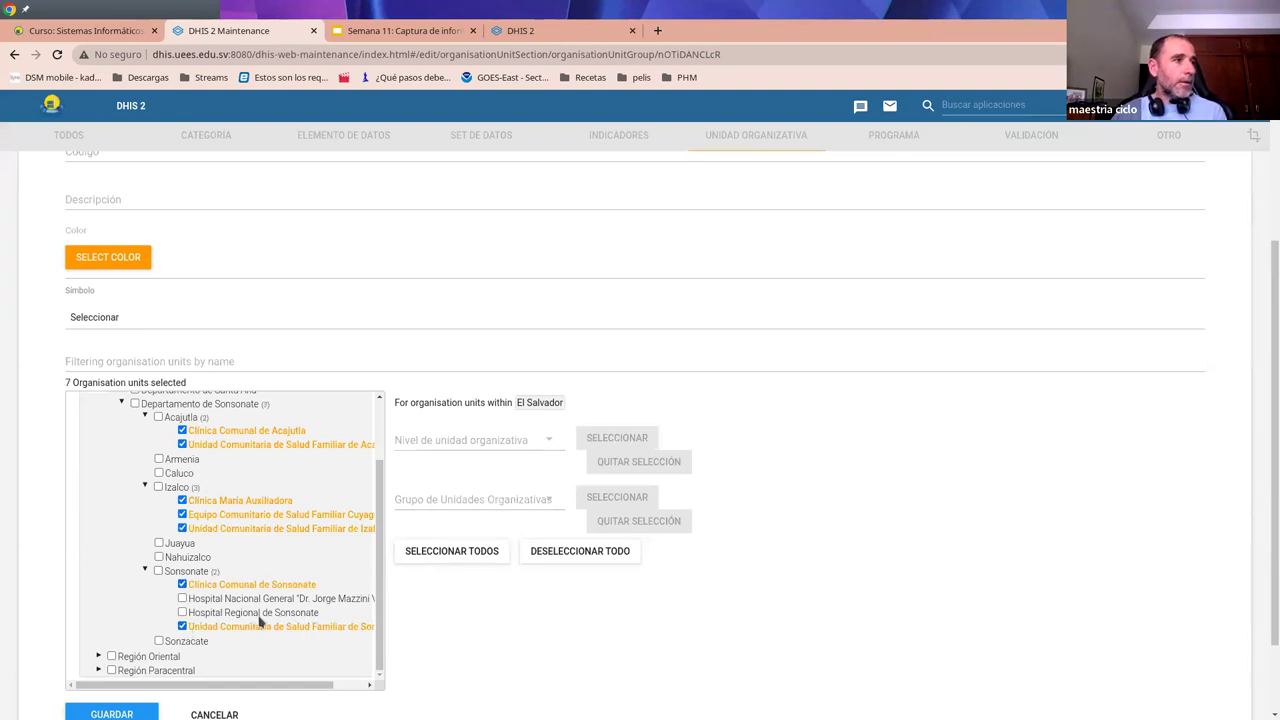
pyautogui.scroll(-2, 218, 597)
pyautogui.click(135, 614)
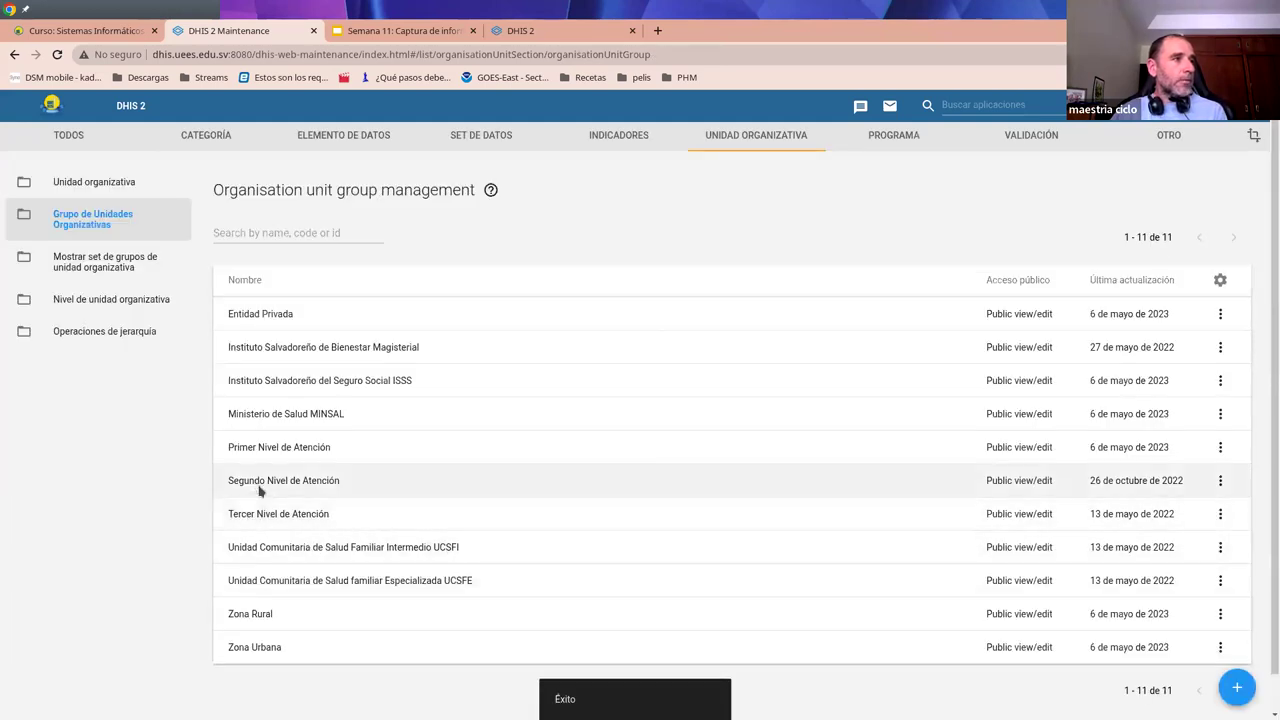
# - Add two health facilities in the Sonsonate municipality to the Segundo Nivel de Atención group and save it
pyautogui.click(258, 484)
pyautogui.scroll(-3, 186, 580)
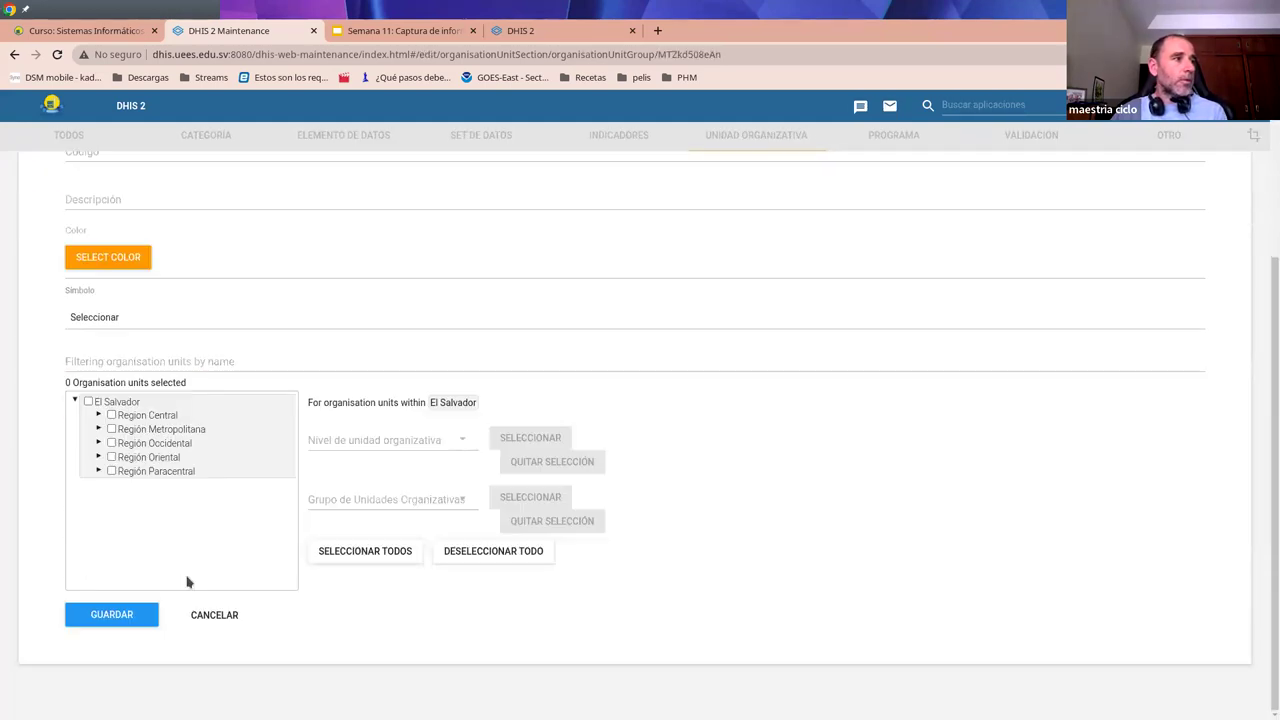
pyautogui.click(99, 443)
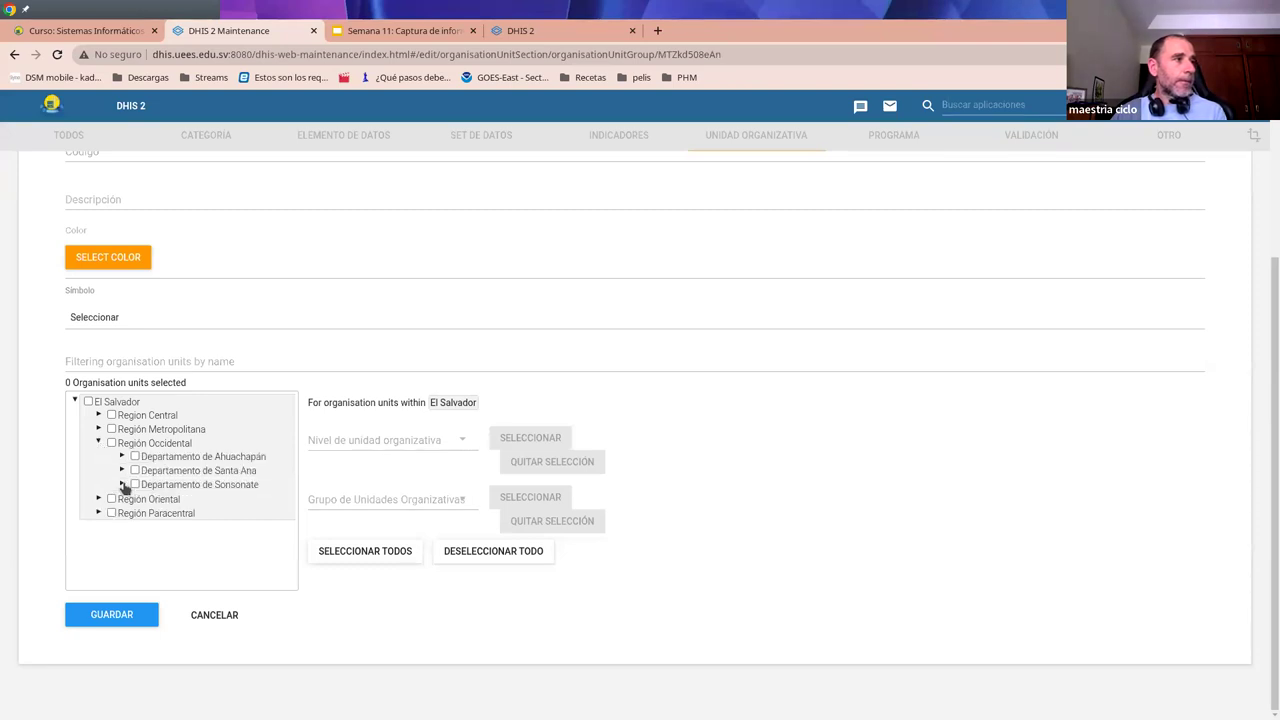
pyautogui.click(122, 484)
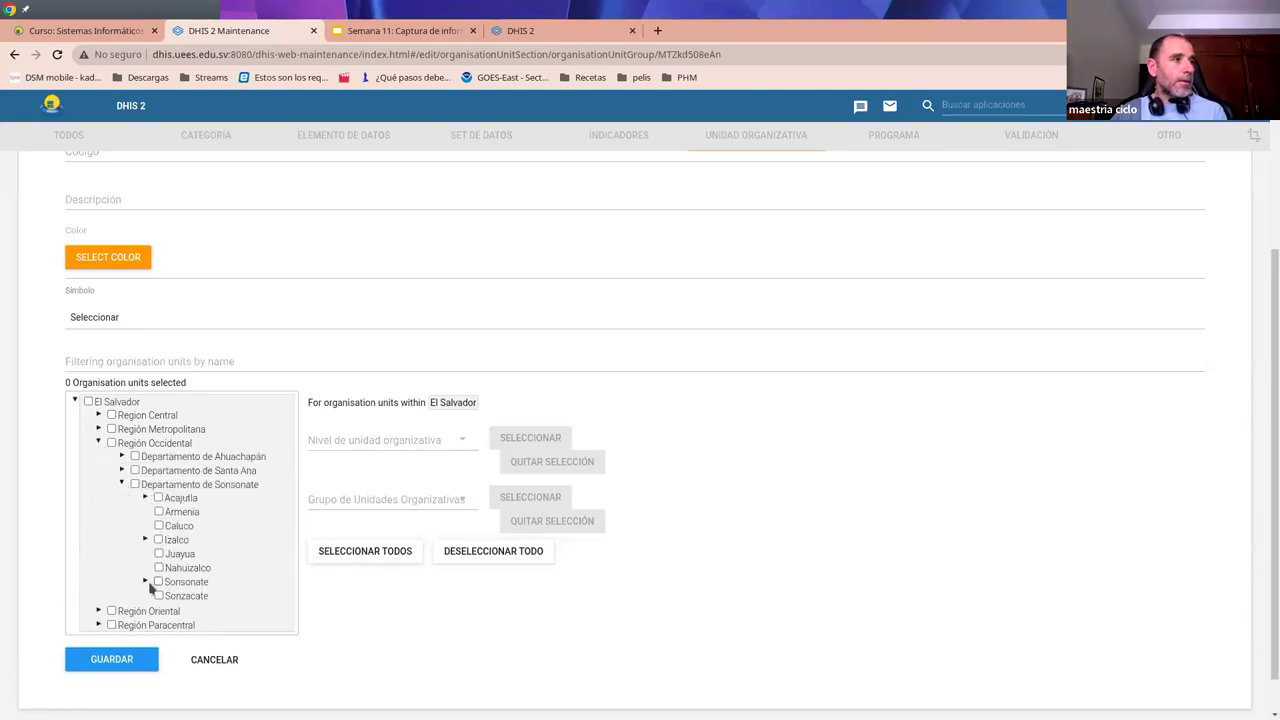
pyautogui.click(145, 582)
pyautogui.click(182, 598)
pyautogui.click(182, 612)
pyautogui.scroll(-2, 190, 610)
pyautogui.click(112, 612)
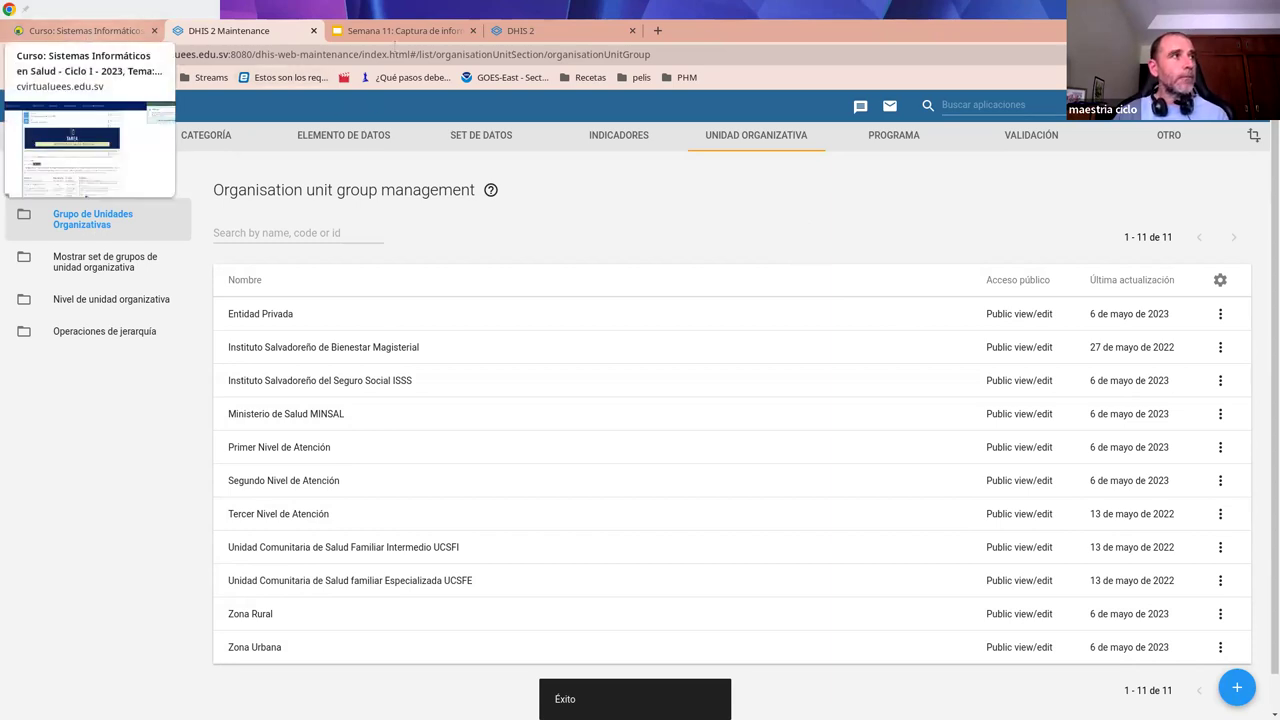
# - Switch to the Semana 11 slides, present the Paso 2 slide on data element descriptors, and reveal its categorization list
pyautogui.click(382, 32)
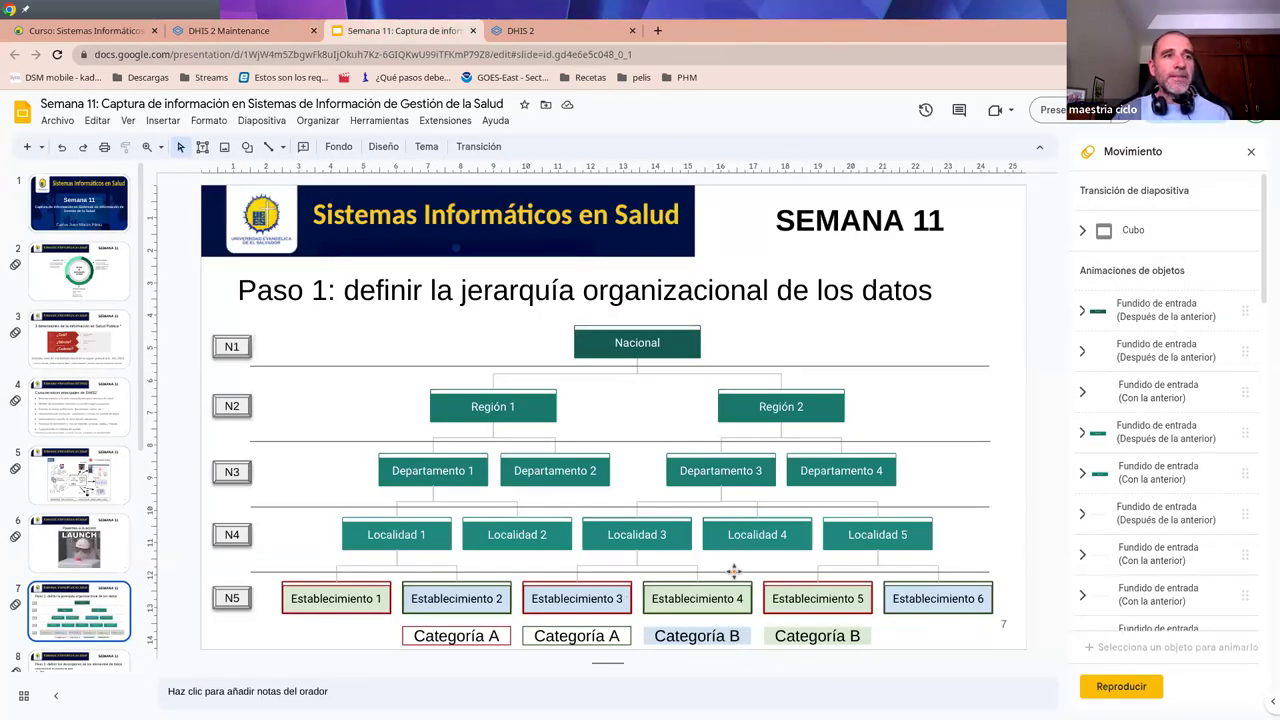
pyautogui.press('pagedown')
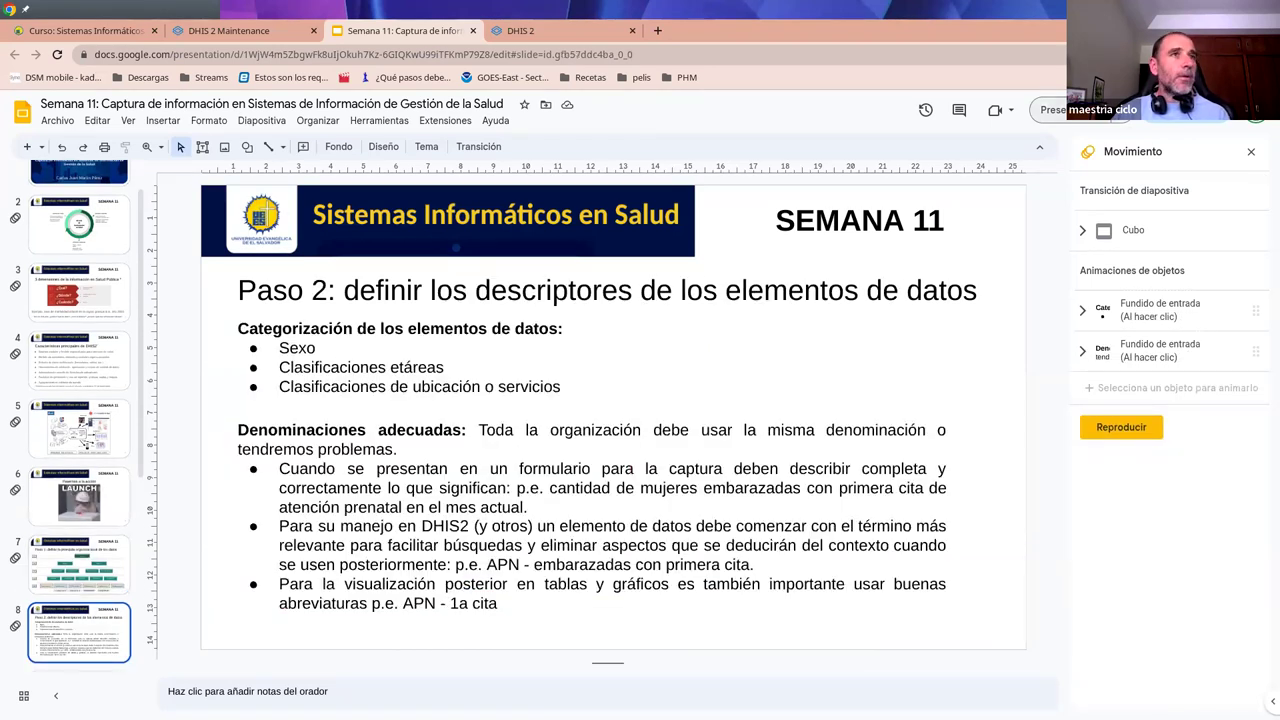
pyautogui.click(1062, 112)
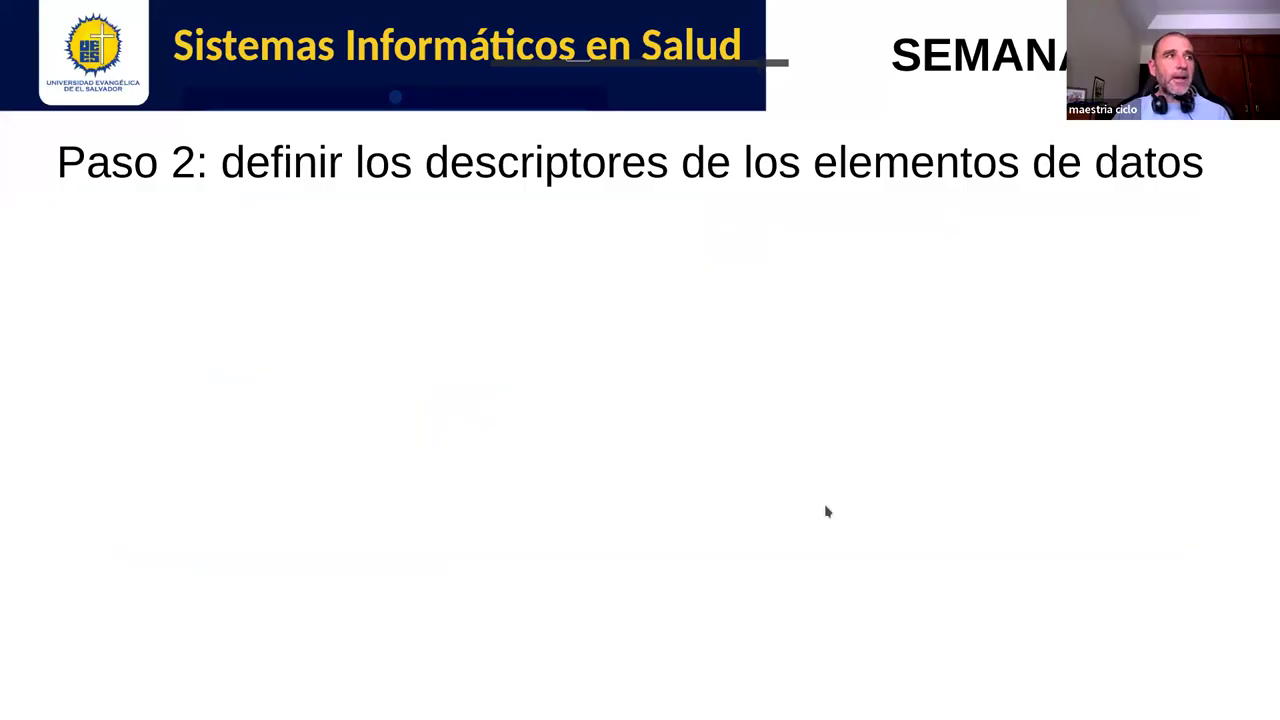
pyautogui.click(740, 457)
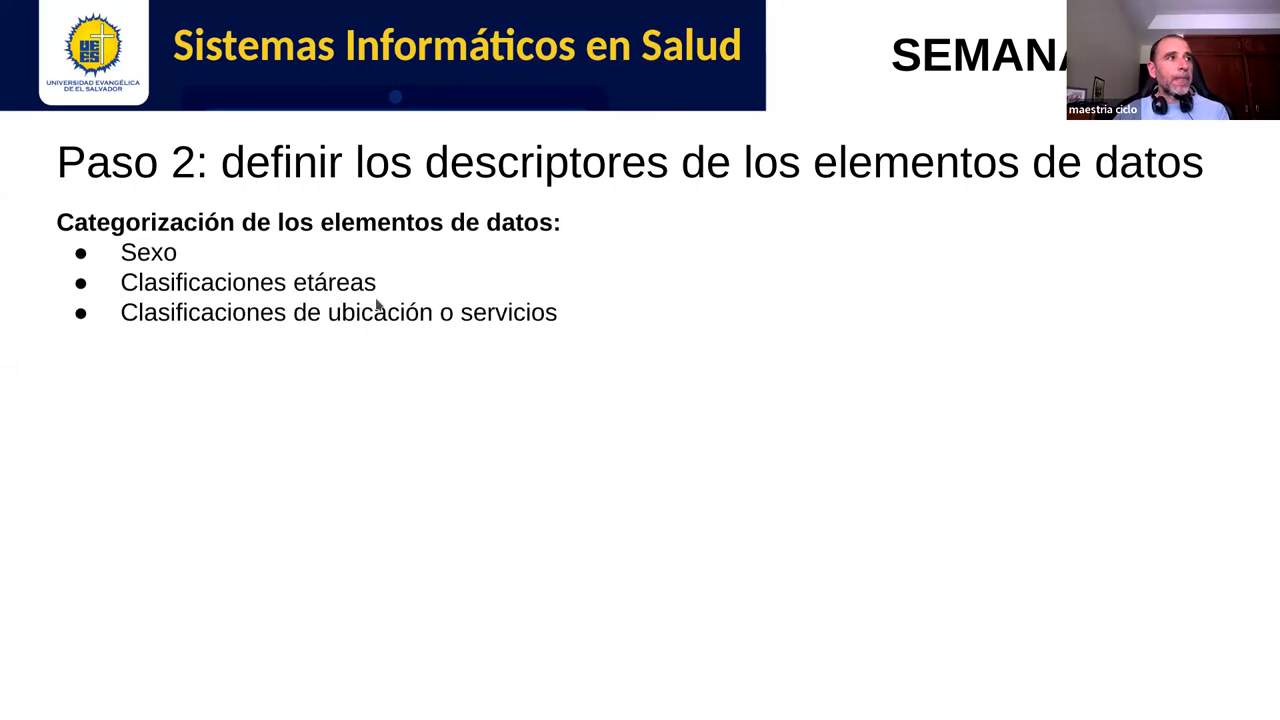
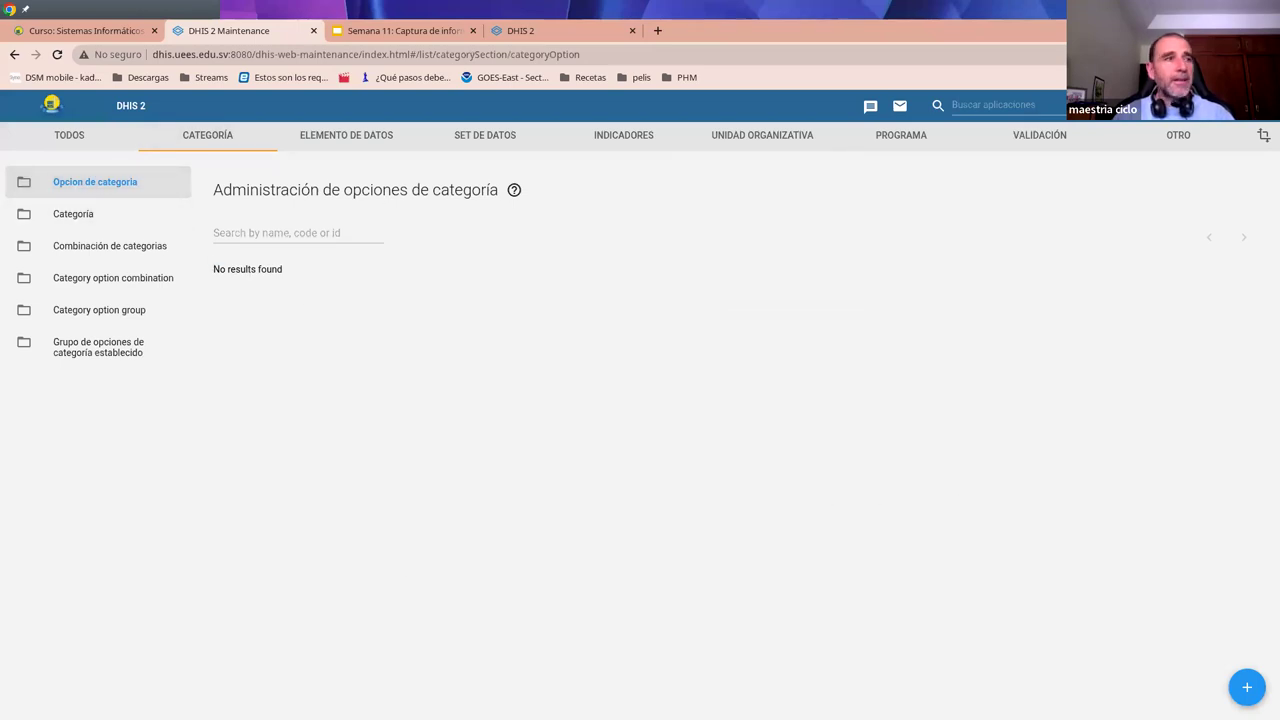
# - Create and save a category option named Masculino with the short name Masc, without assigning organisation units
pyautogui.click(1246, 690)
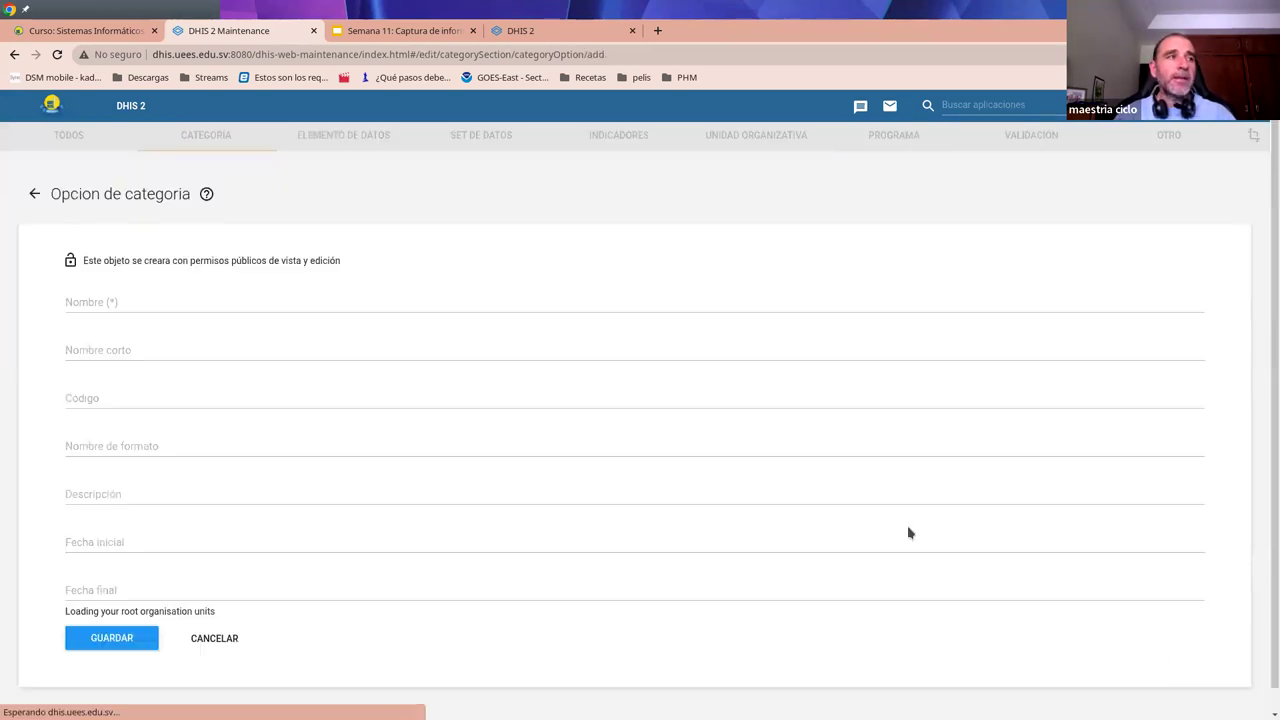
pyautogui.click(137, 304)
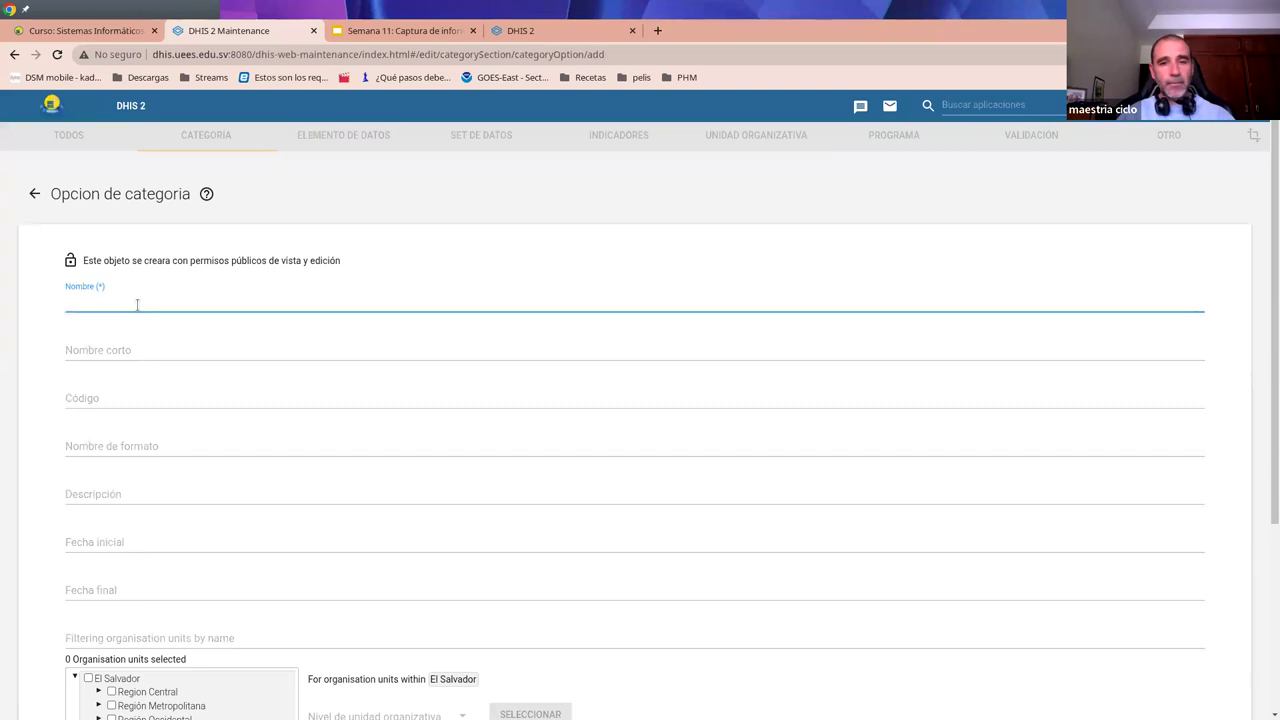
pyautogui.write('Mascul')
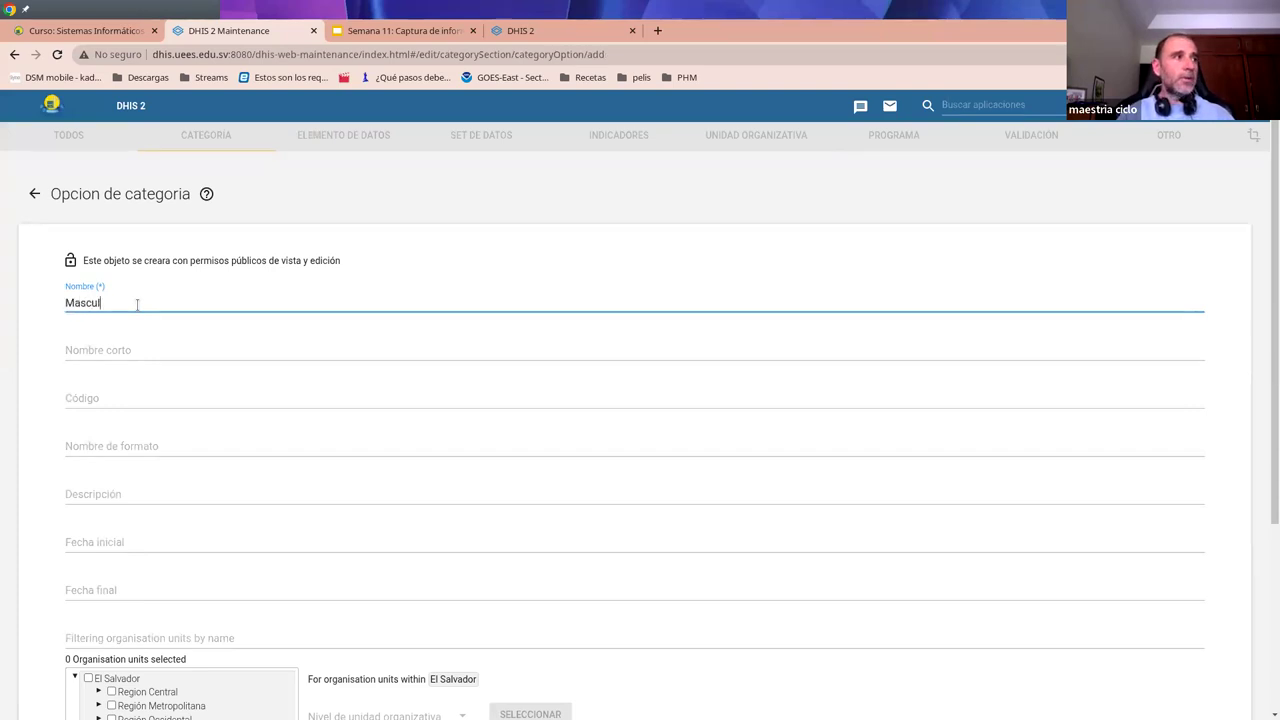
pyautogui.write('ino')
pyautogui.press('Tab')
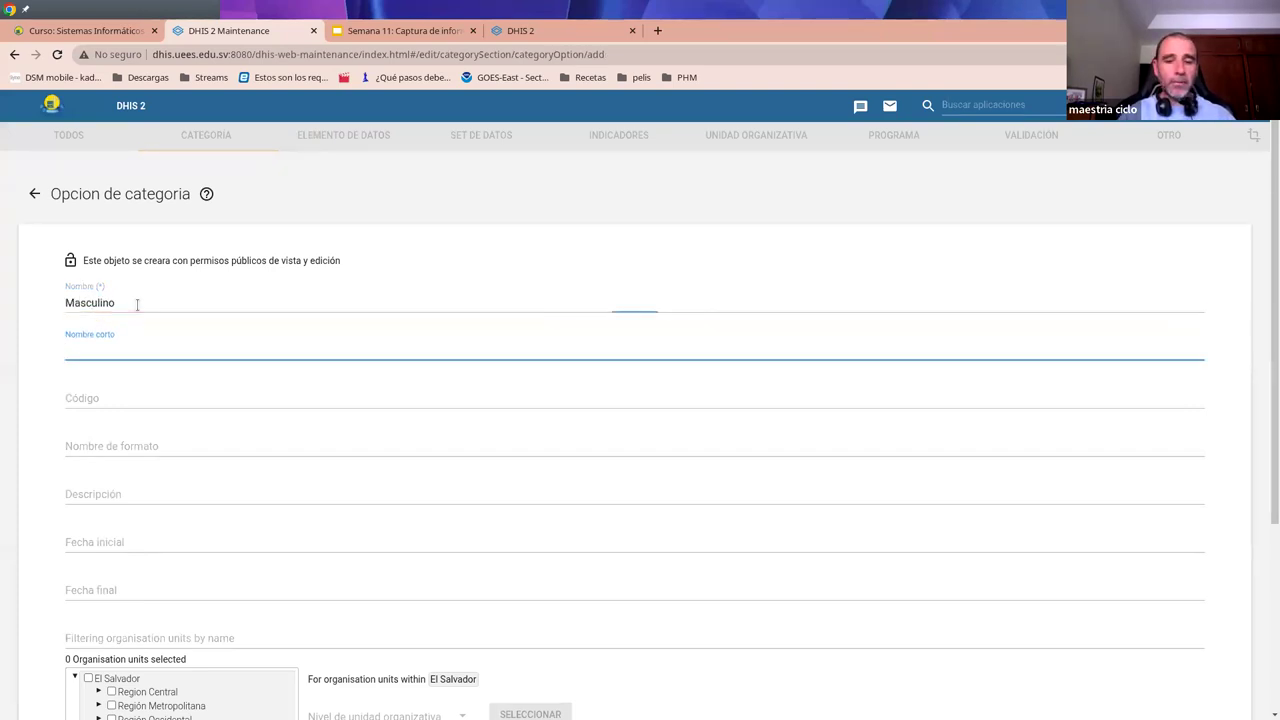
pyautogui.scroll(-1, 157, 324)
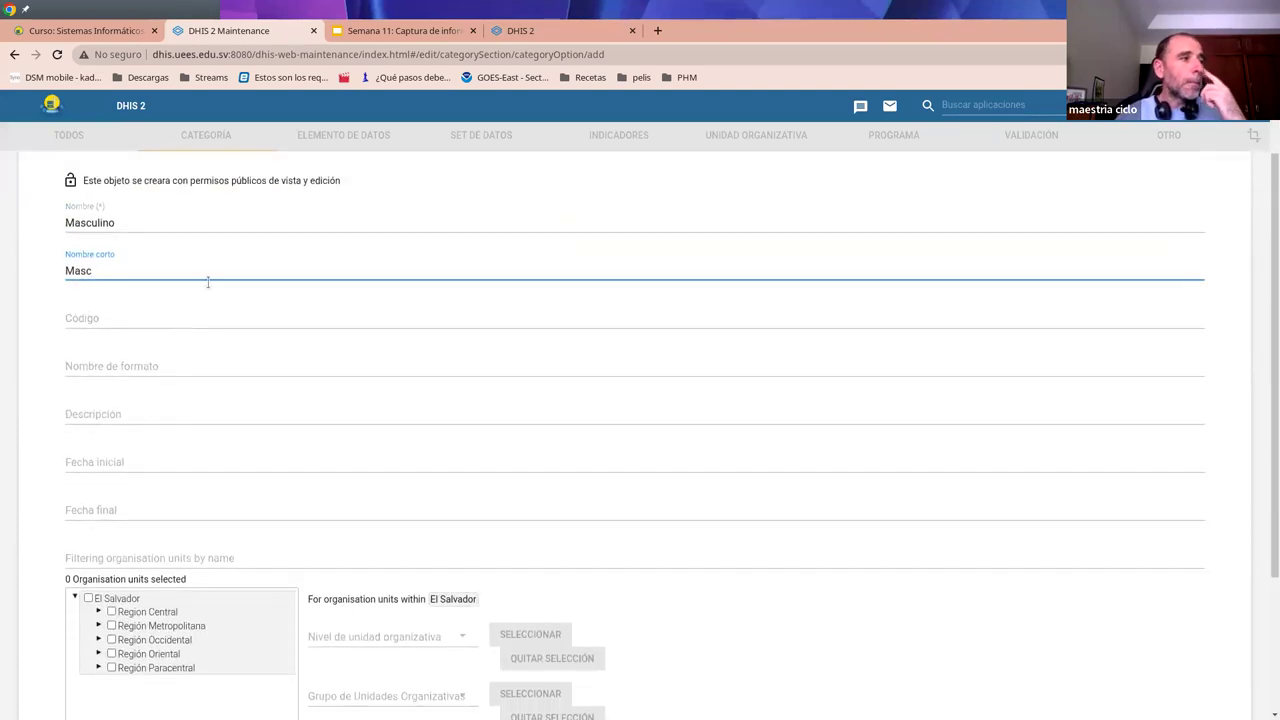
pyautogui.scroll(-2, 173, 543)
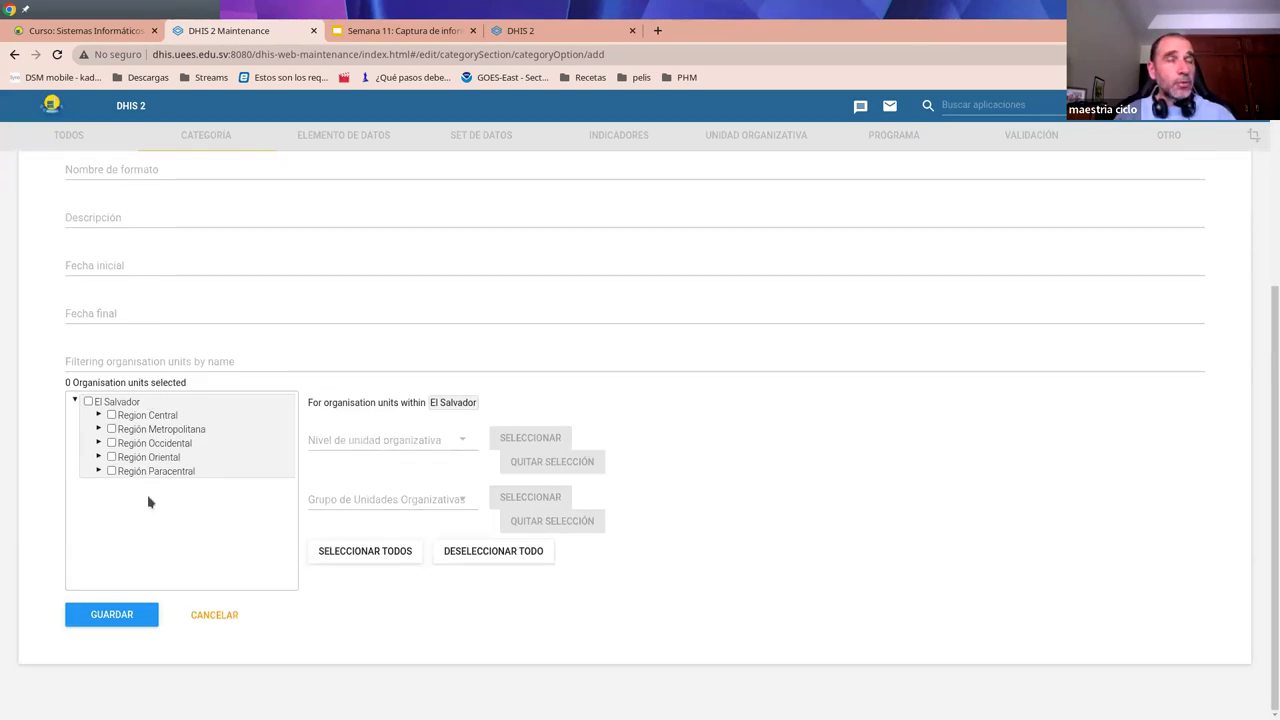
pyautogui.scroll(3, 213, 394)
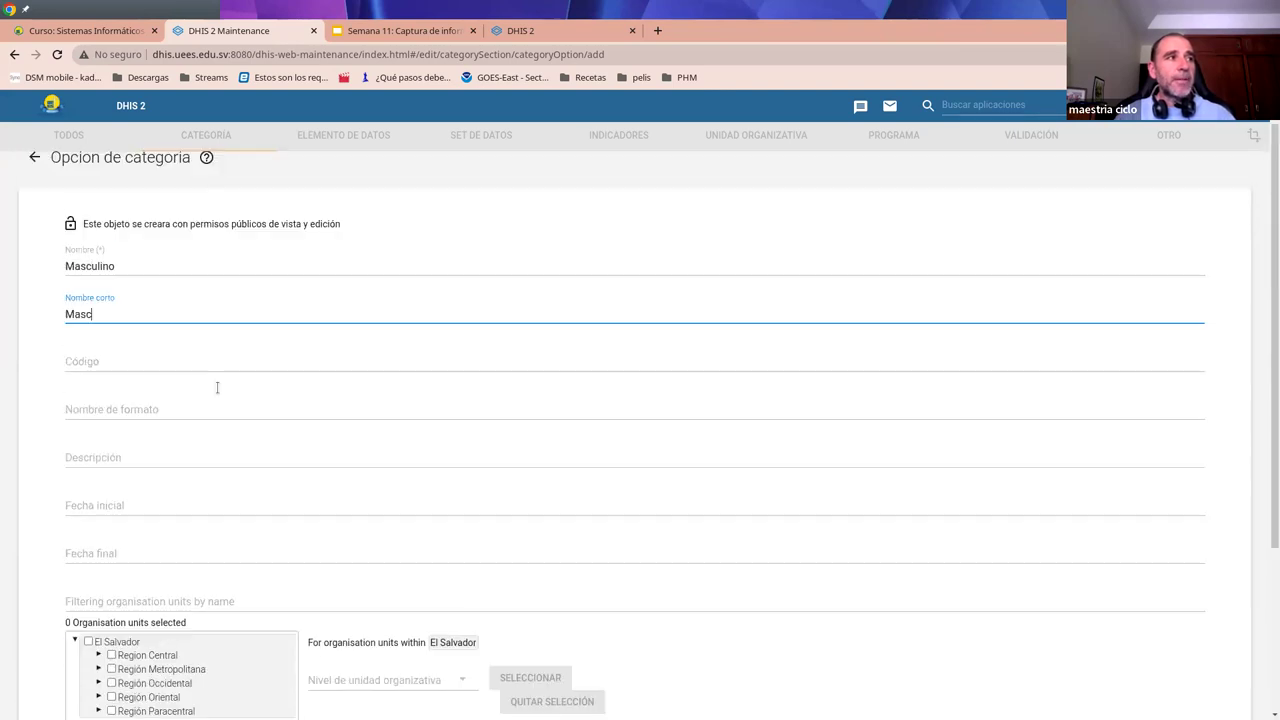
pyautogui.scroll(-3, 126, 413)
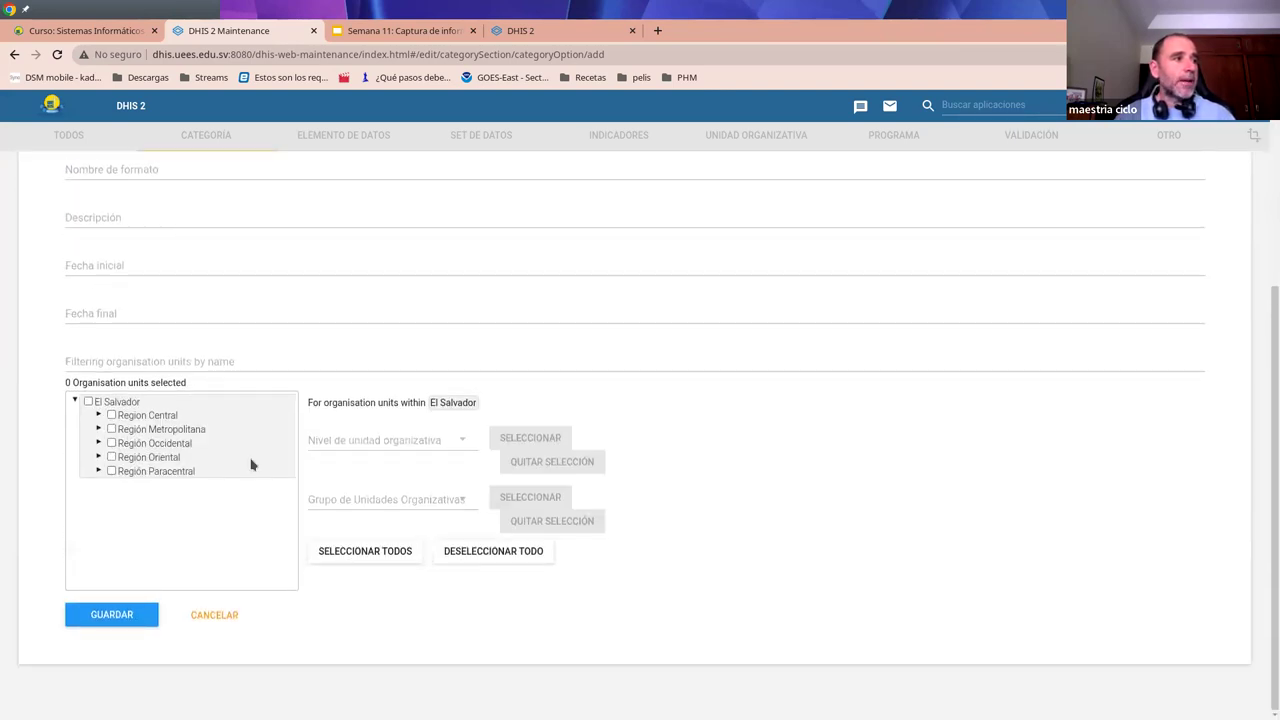
pyautogui.scroll(3, 251, 464)
pyautogui.scroll(-3, 106, 569)
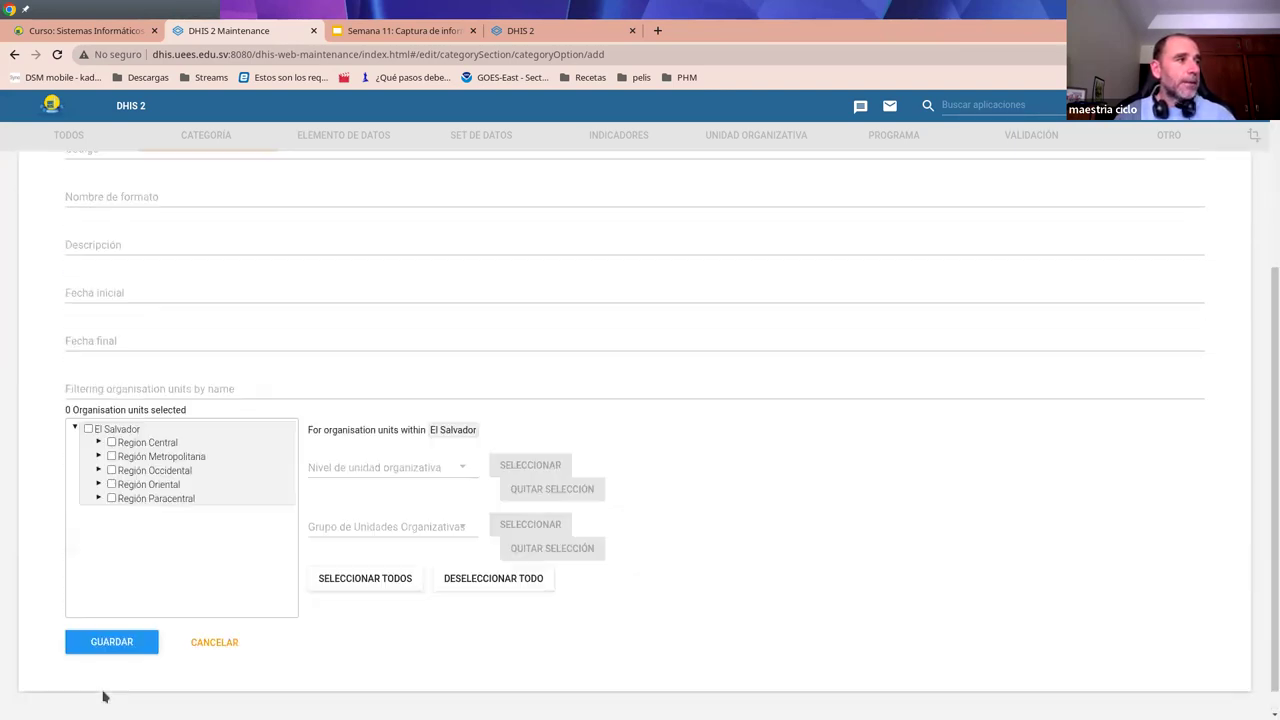
pyautogui.click(111, 611)
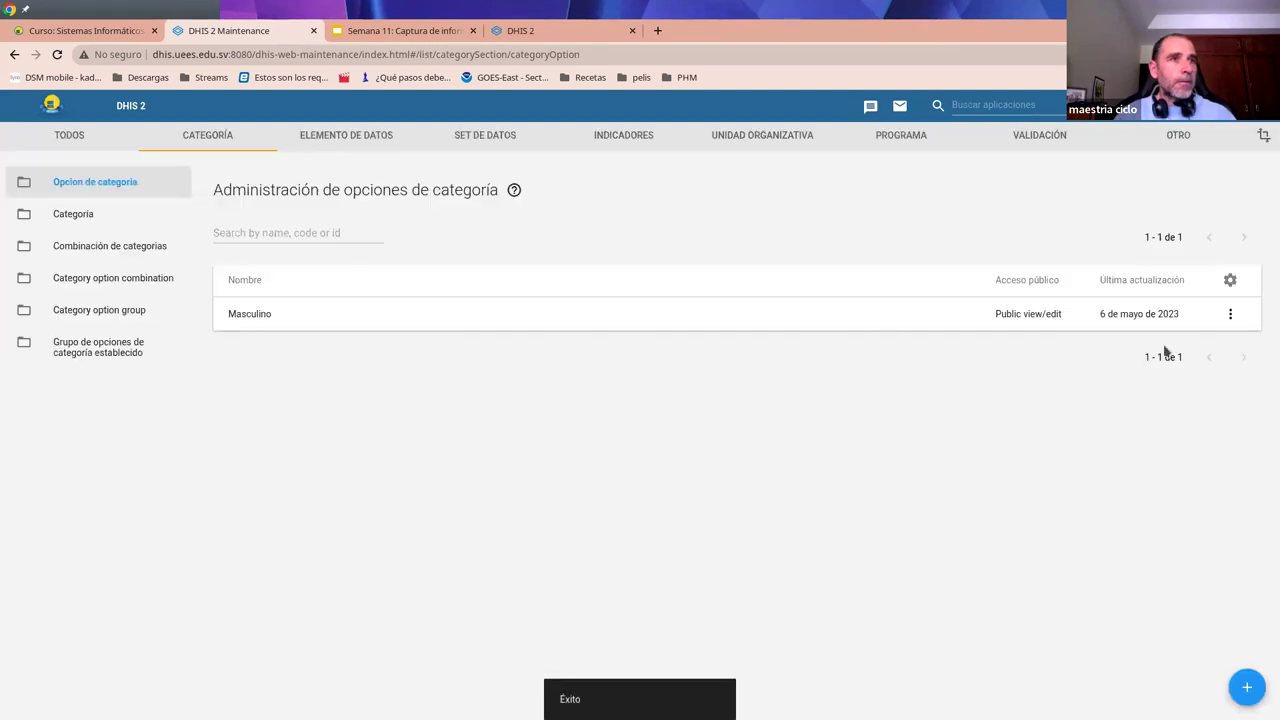
# - Clone the Masculino category option as Femenino with the short name Fem and save it
pyautogui.click(1230, 314)
pyautogui.click(1074, 356)
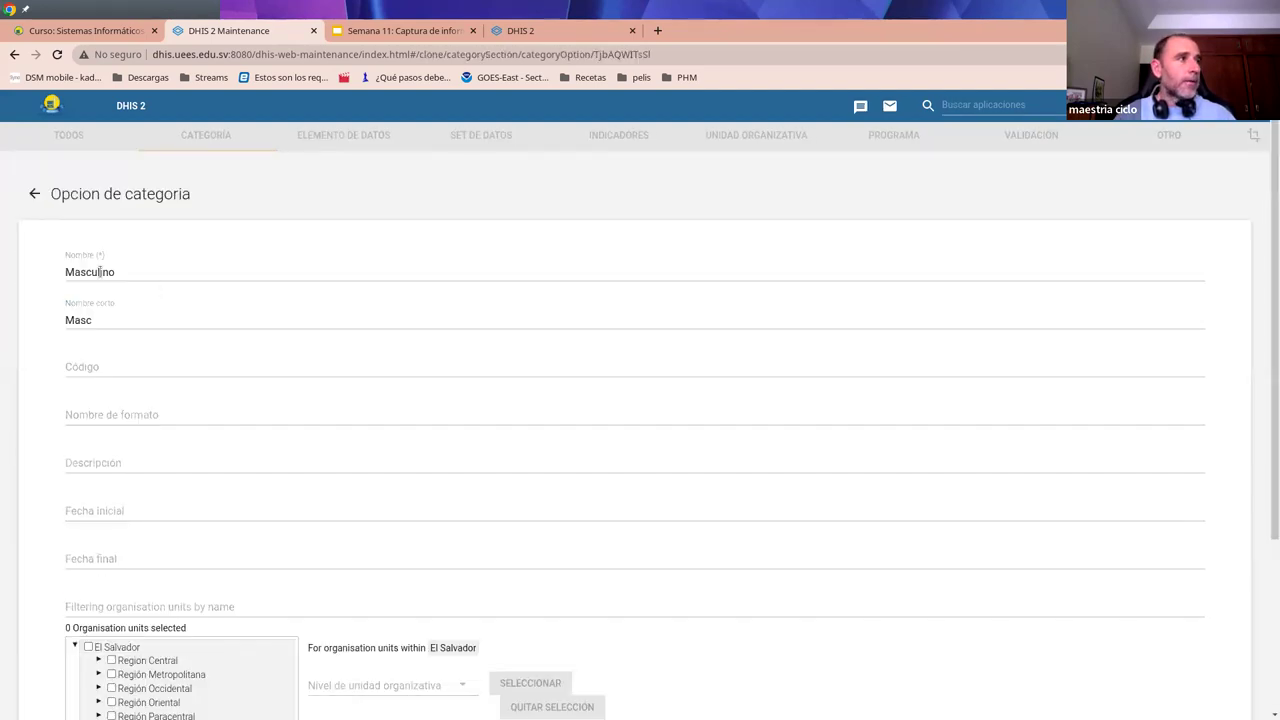
pyautogui.doubleClick(104, 274)
pyautogui.write('Femenino')
pyautogui.press('Tab')
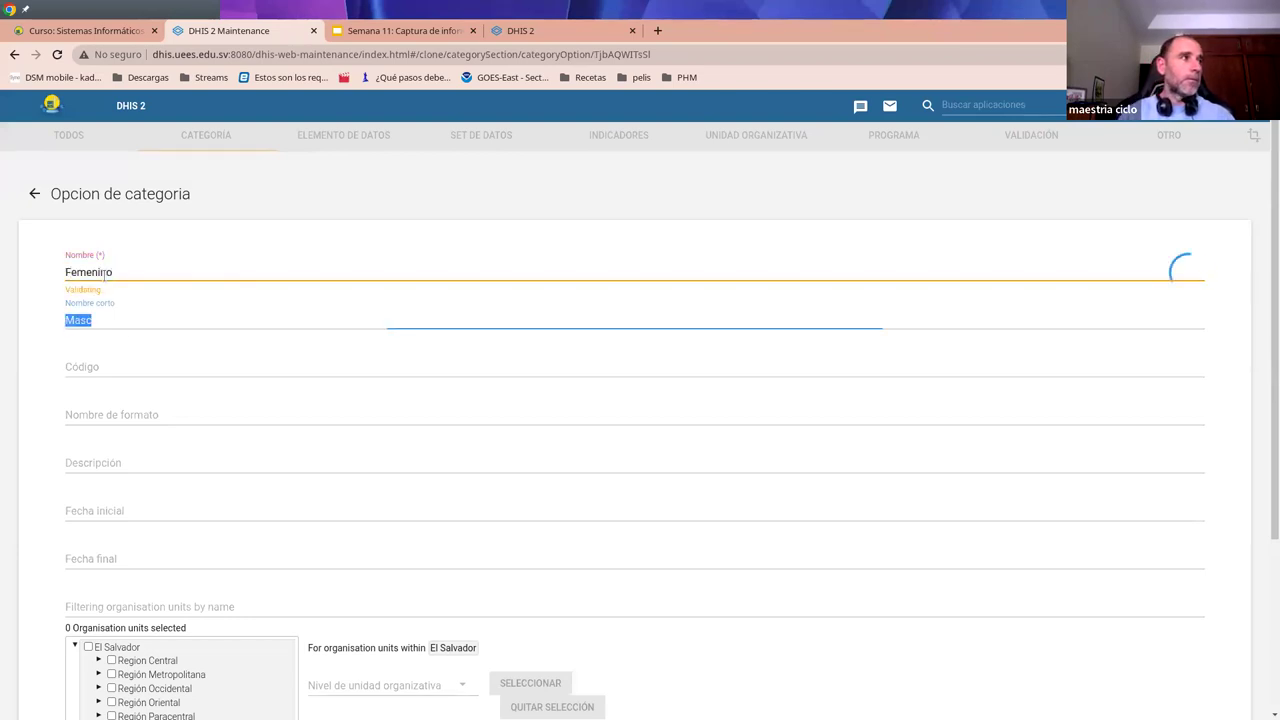
pyautogui.write('Fem')
pyautogui.scroll(-3, 237, 354)
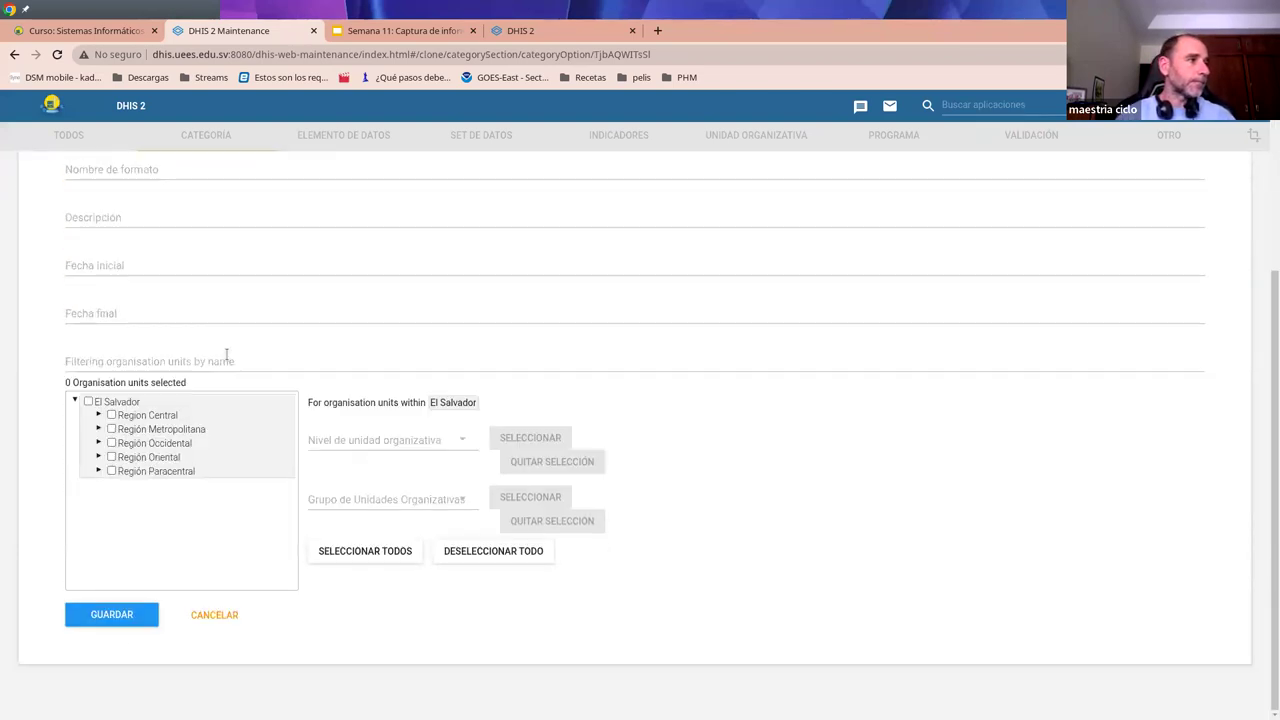
pyautogui.click(110, 615)
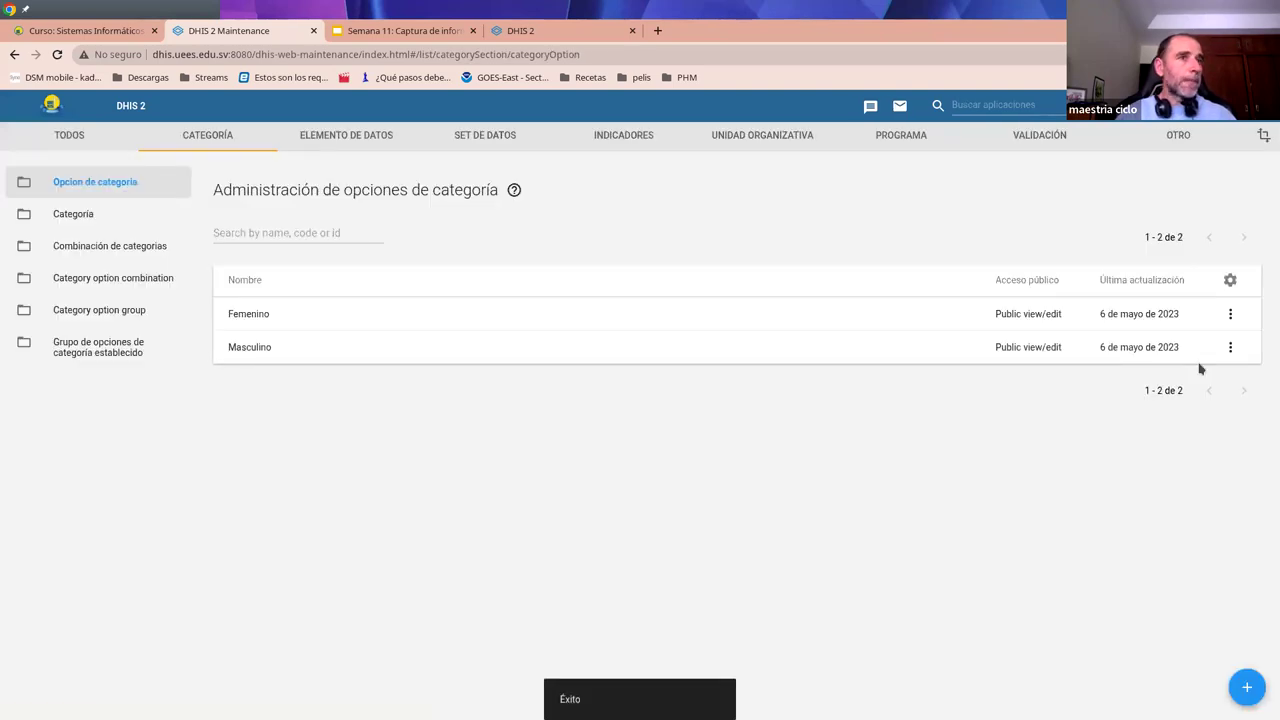
# - Create and save a category option named Intersexual with the short name Intsx
pyautogui.click(1247, 687)
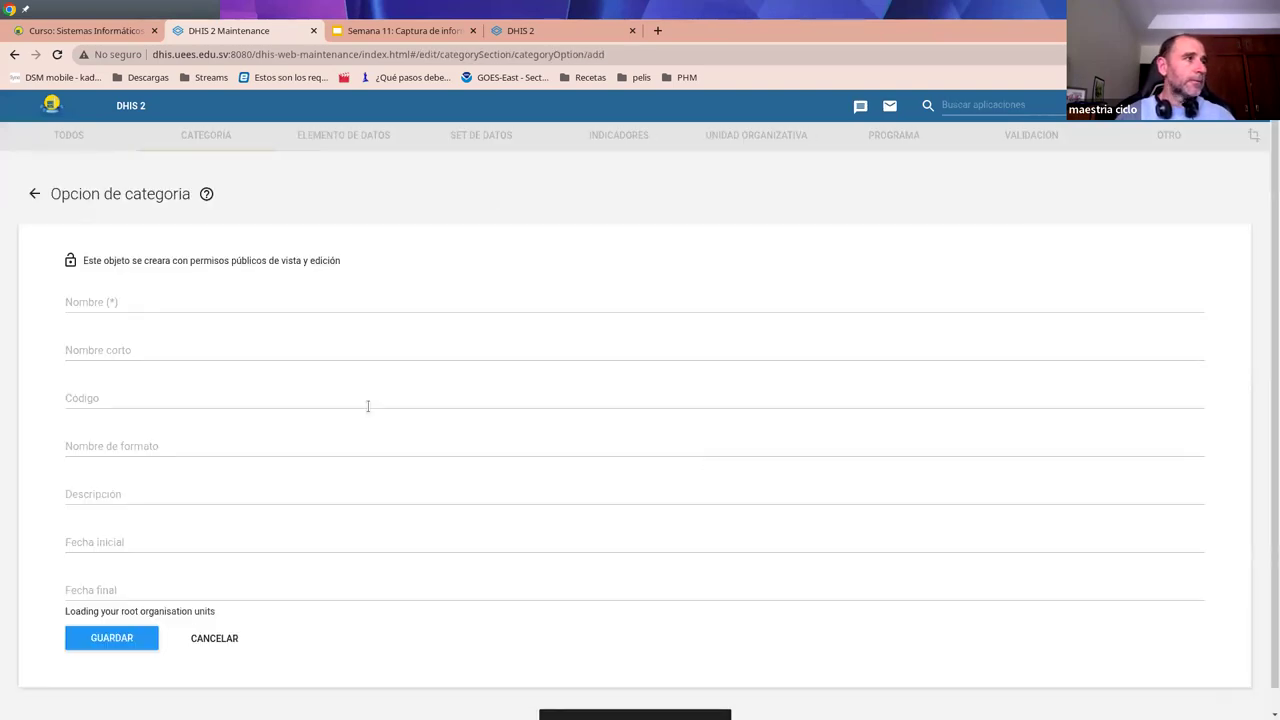
pyautogui.click(156, 302)
pyautogui.write('Intersu')
pyautogui.press('BackSpace')
pyautogui.write('exual')
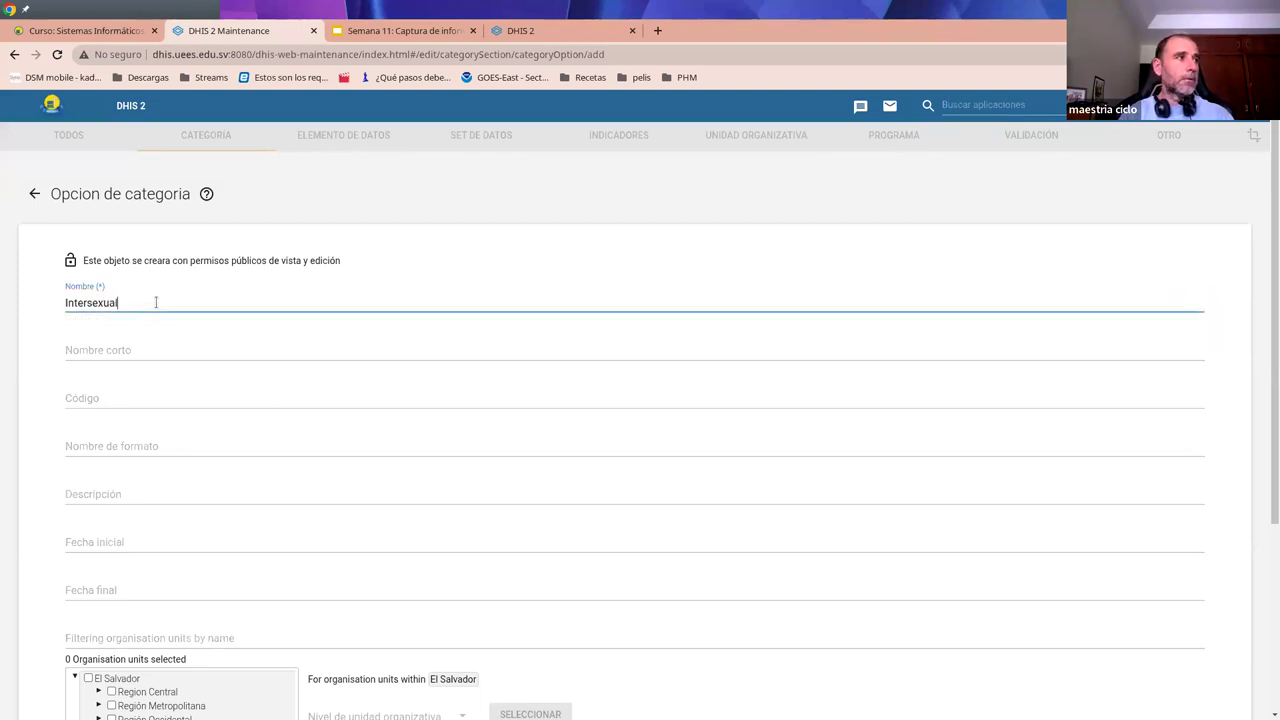
pyautogui.press('Tab')
pyautogui.write('Int')
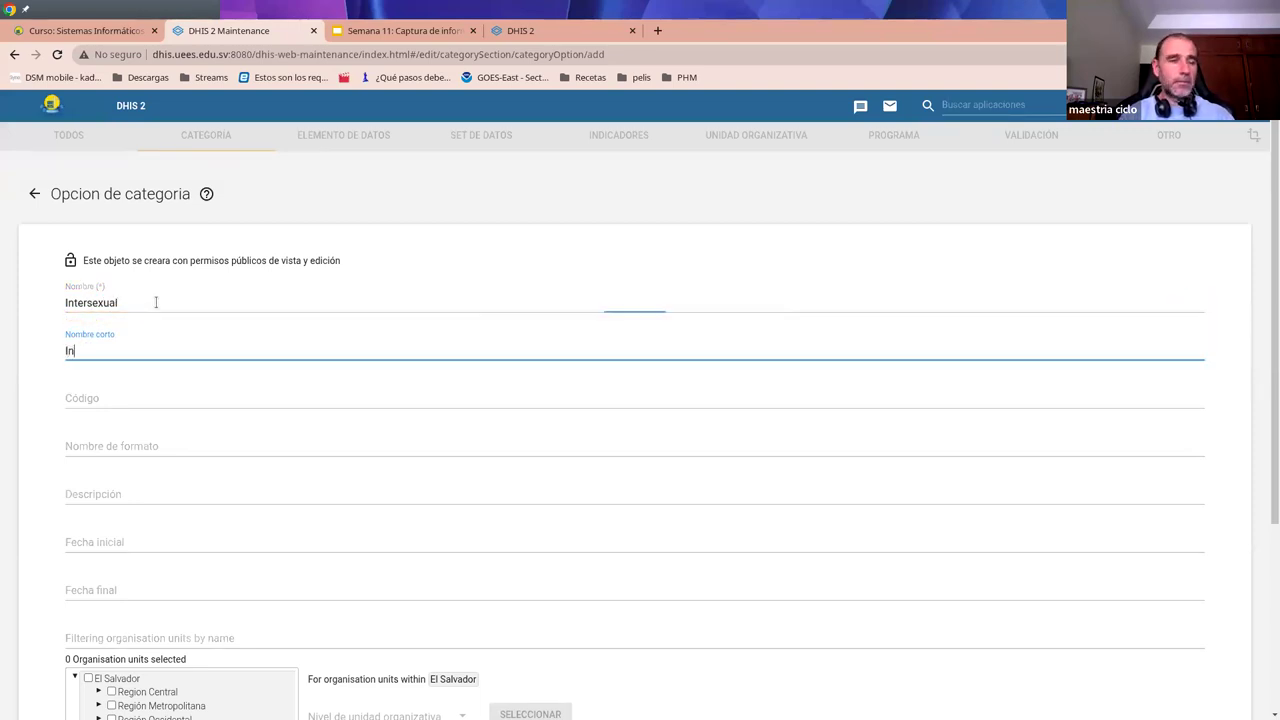
pyautogui.scroll(-1, 183, 470)
pyautogui.scroll(-2, 183, 470)
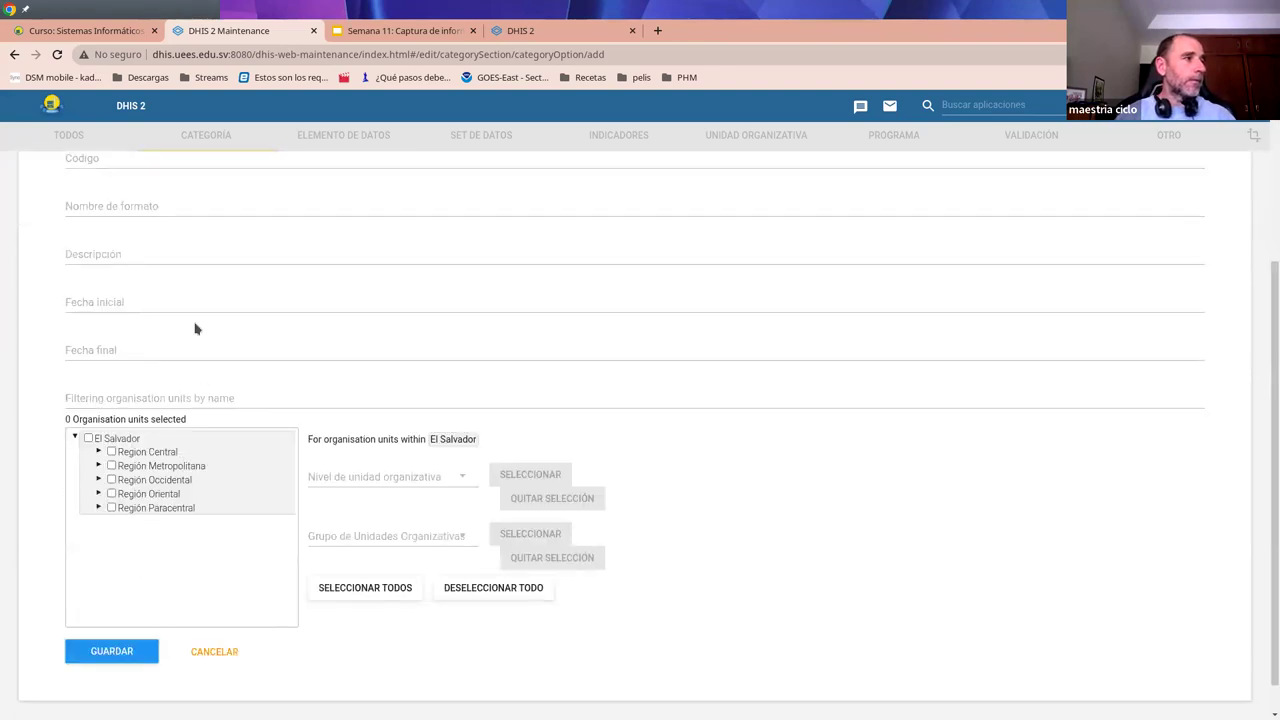
pyautogui.scroll(1, 196, 329)
pyautogui.write('sx')
pyautogui.scroll(-1, 320, 574)
pyautogui.click(125, 615)
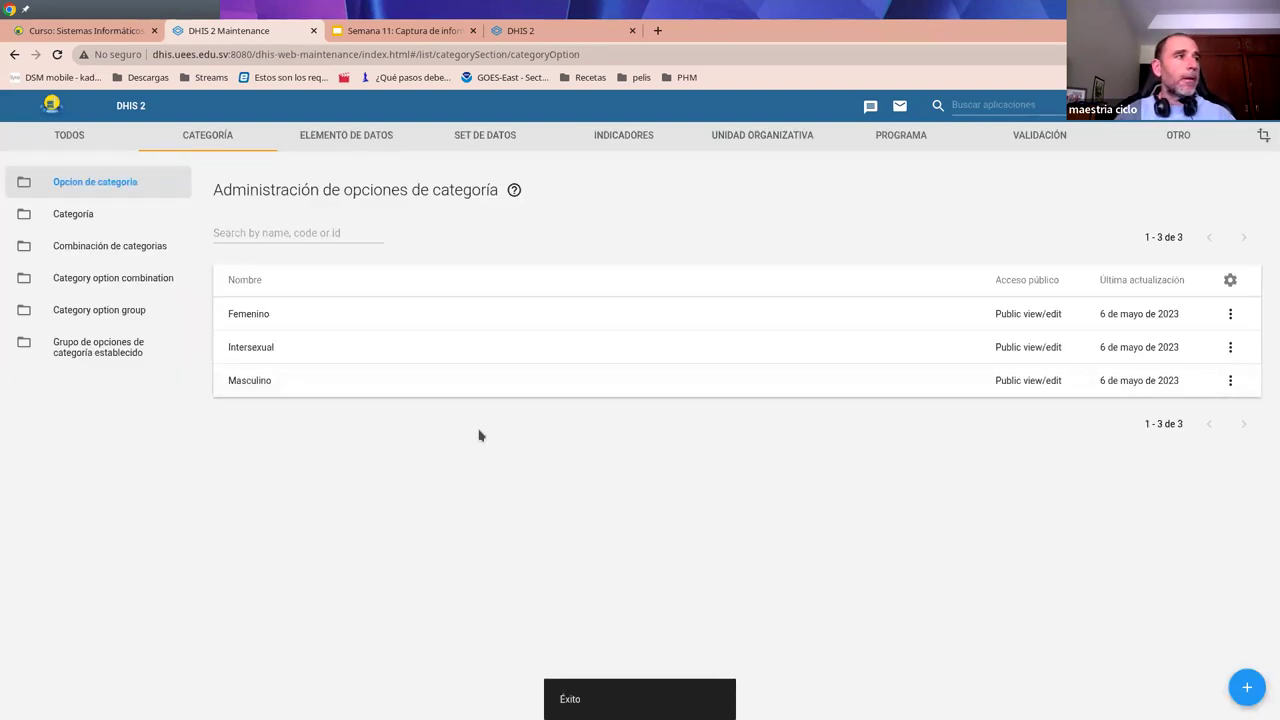
# - Create and save a category option named Intramural, leaving the short name empty
pyautogui.click(1246, 690)
pyautogui.click(243, 304)
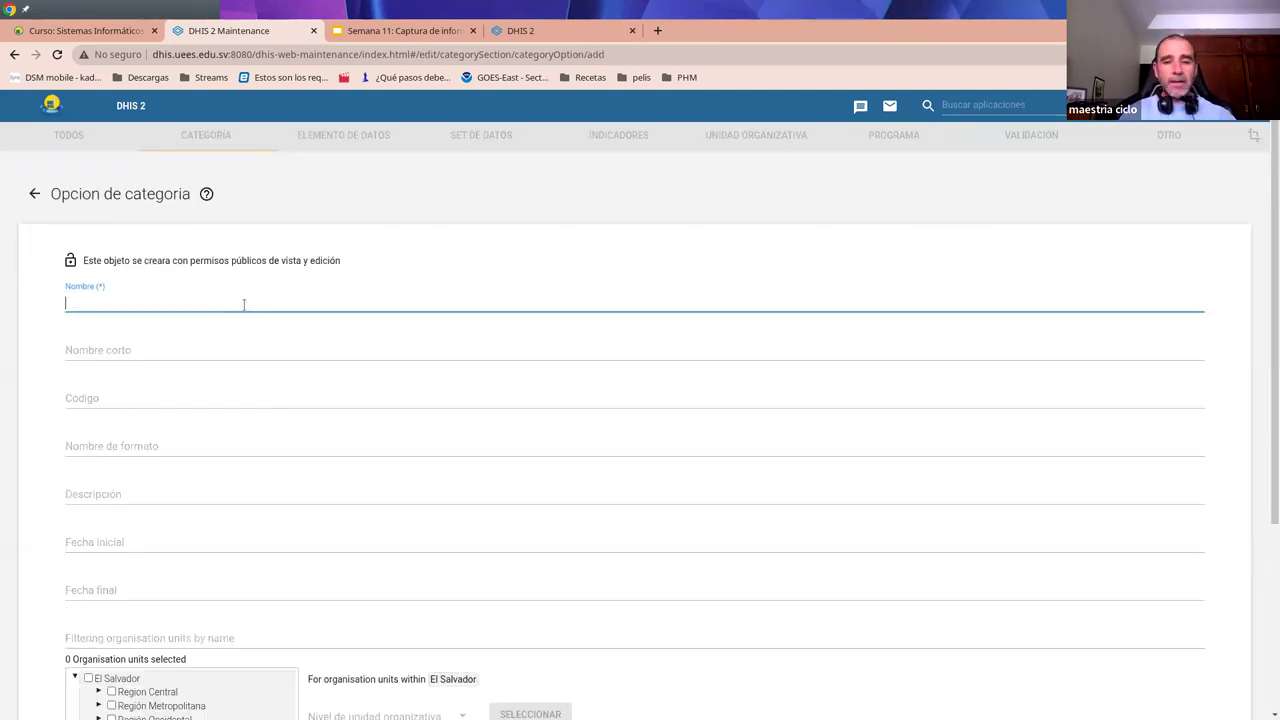
pyautogui.write('Intramural')
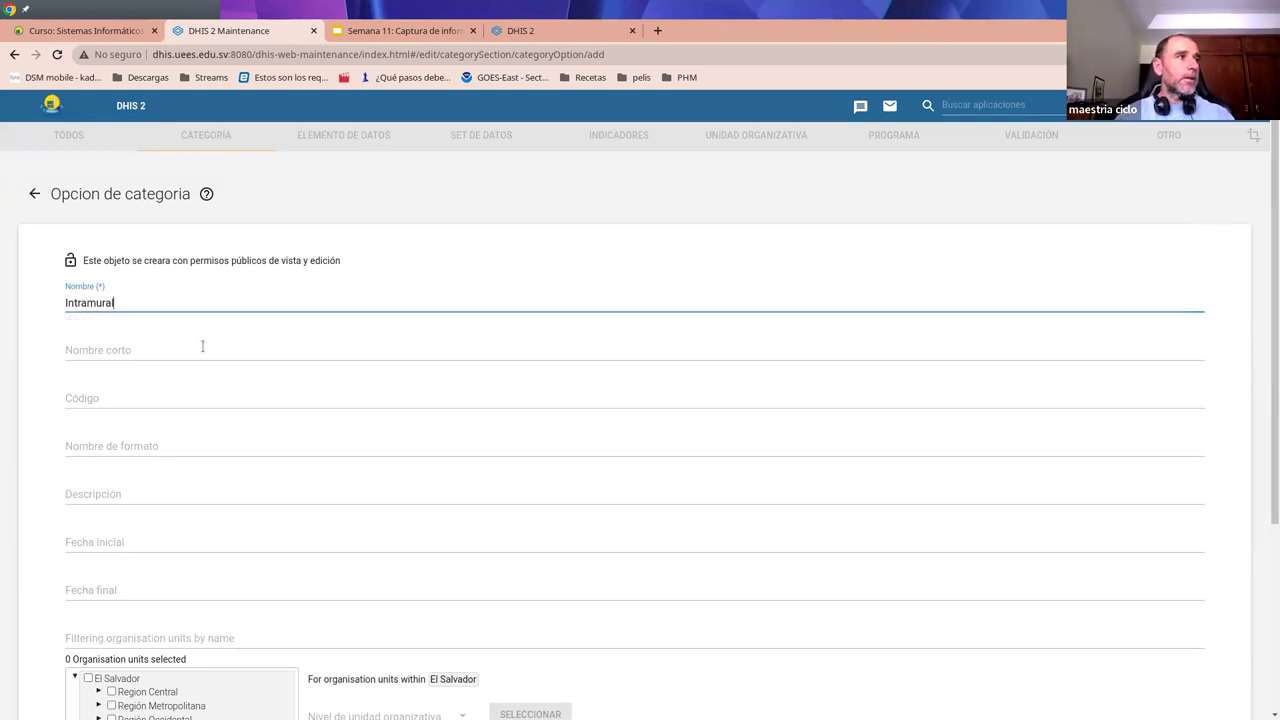
pyautogui.click(202, 346)
pyautogui.scroll(-2, 128, 318)
pyautogui.click(74, 653)
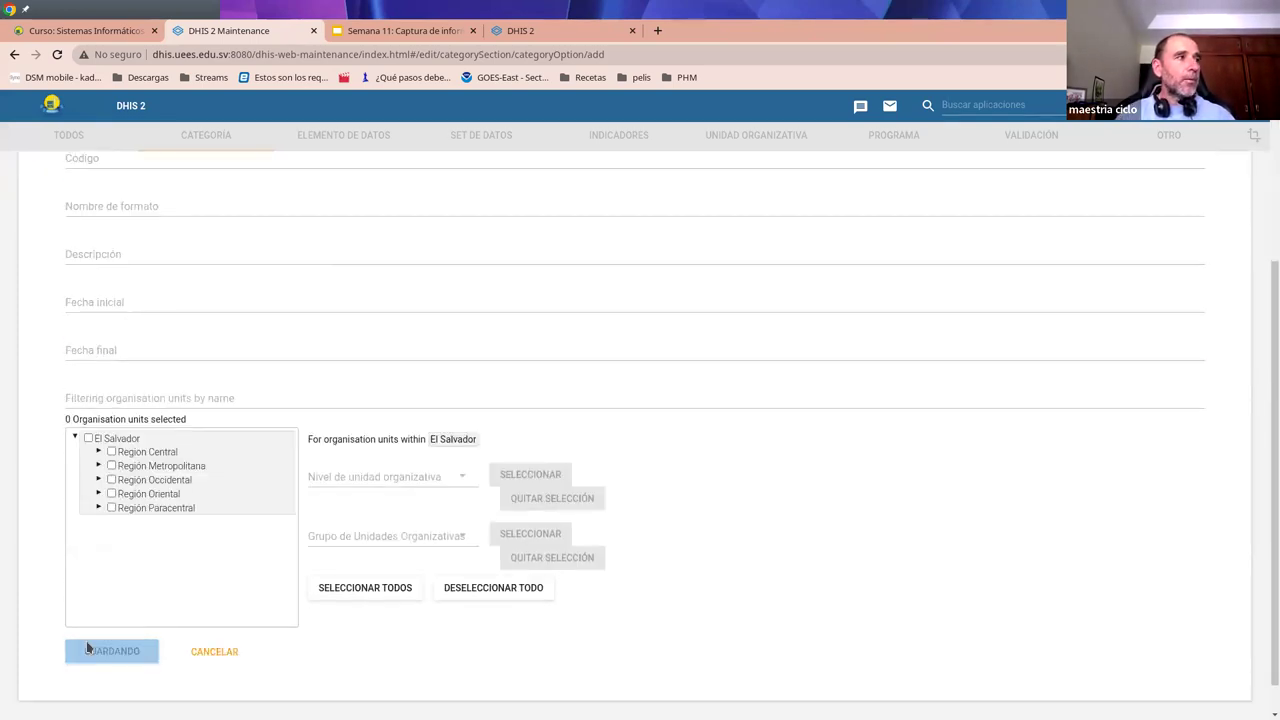
# - Create and save a category option named Extramural with only the name filled in
pyautogui.click(1247, 689)
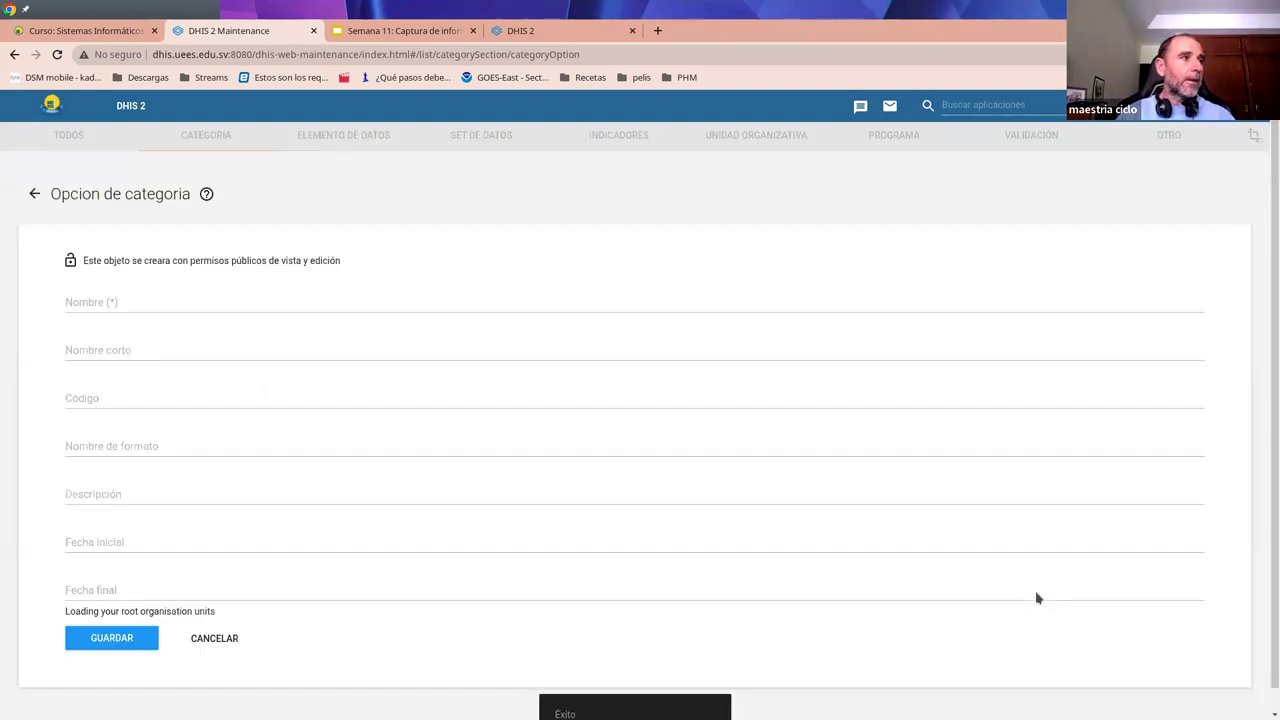
pyautogui.click(124, 295)
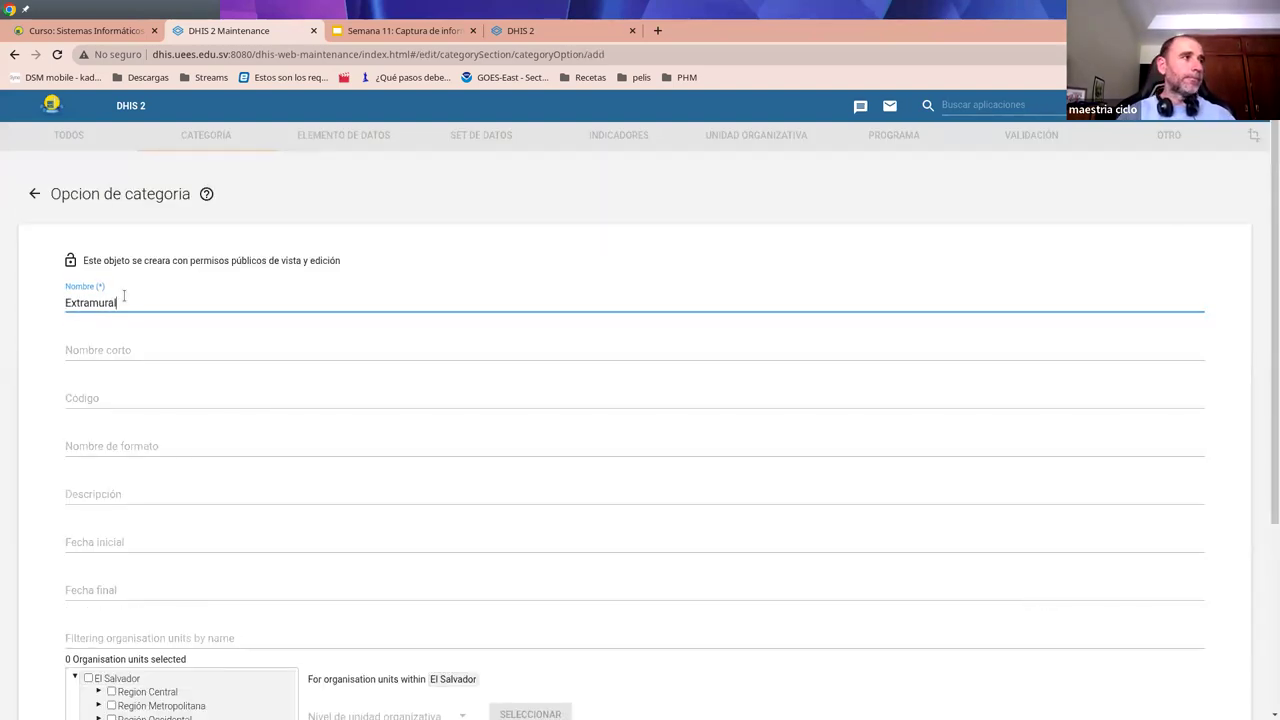
pyautogui.scroll(-3, 160, 350)
pyautogui.click(82, 627)
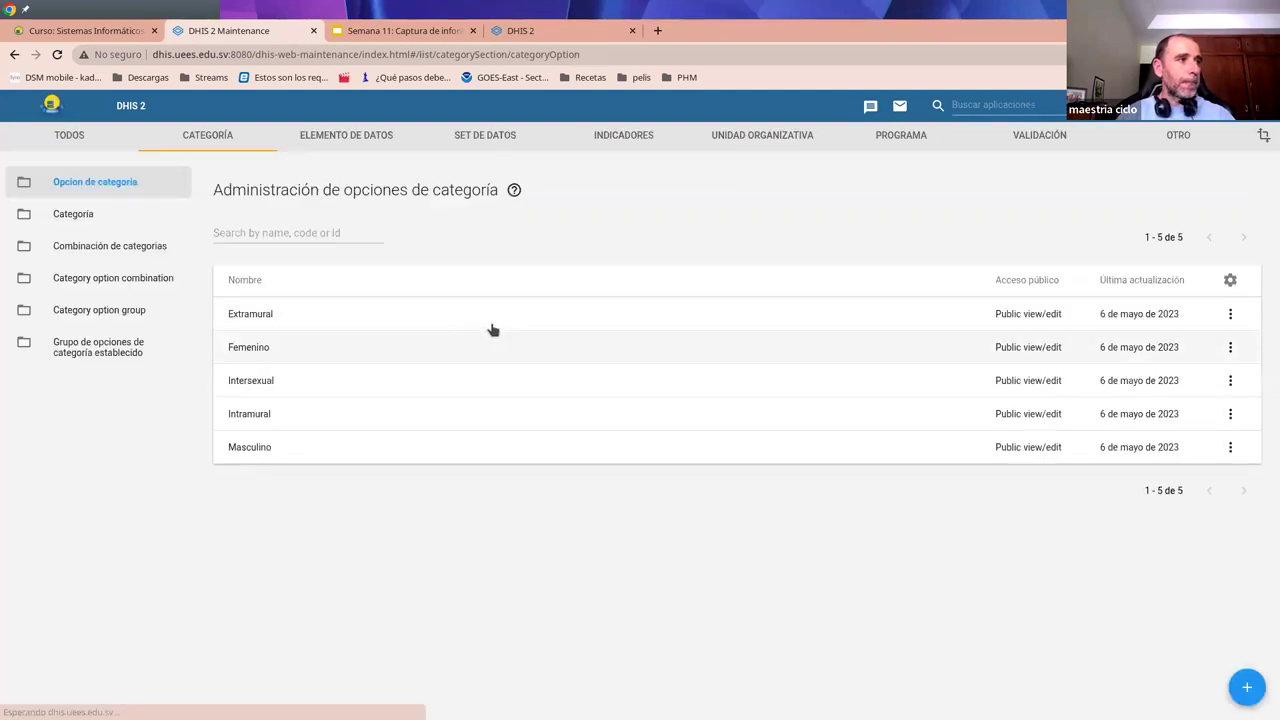
# - Create and save a category option named 0-1m with only the name filled in
pyautogui.click(1247, 690)
pyautogui.click(113, 301)
pyautogui.write('0')
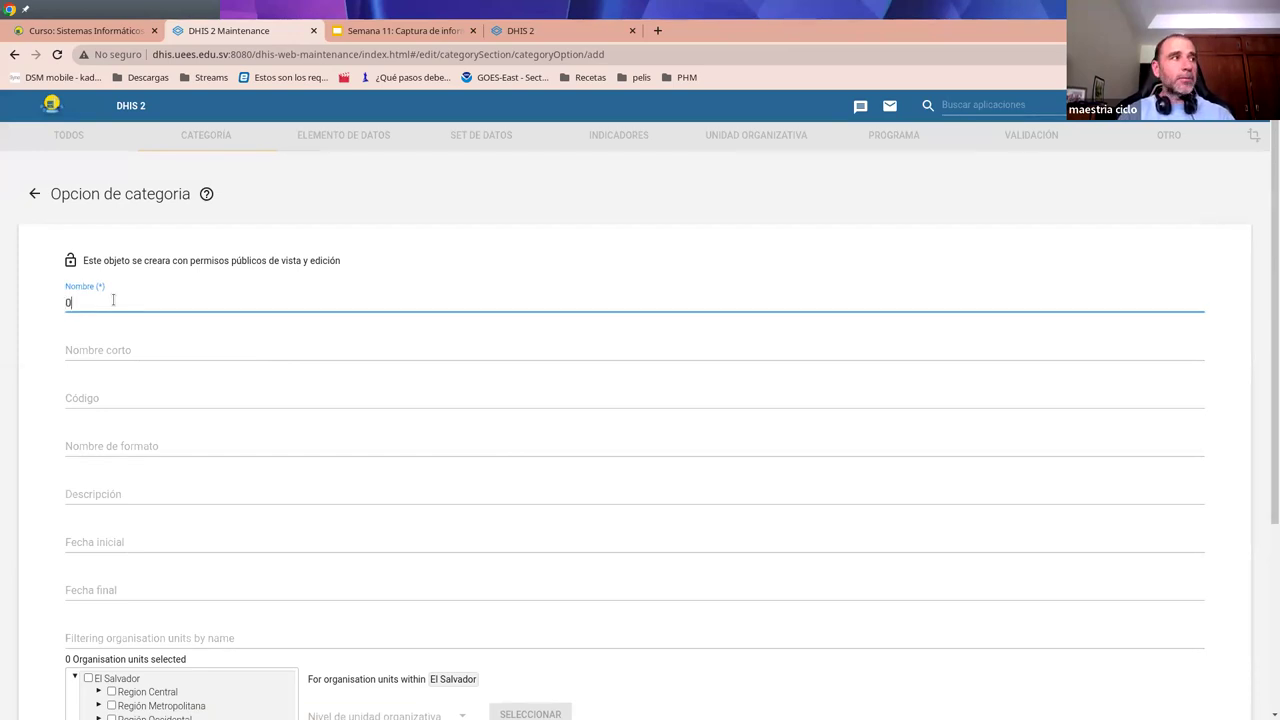
pyautogui.write('-1')
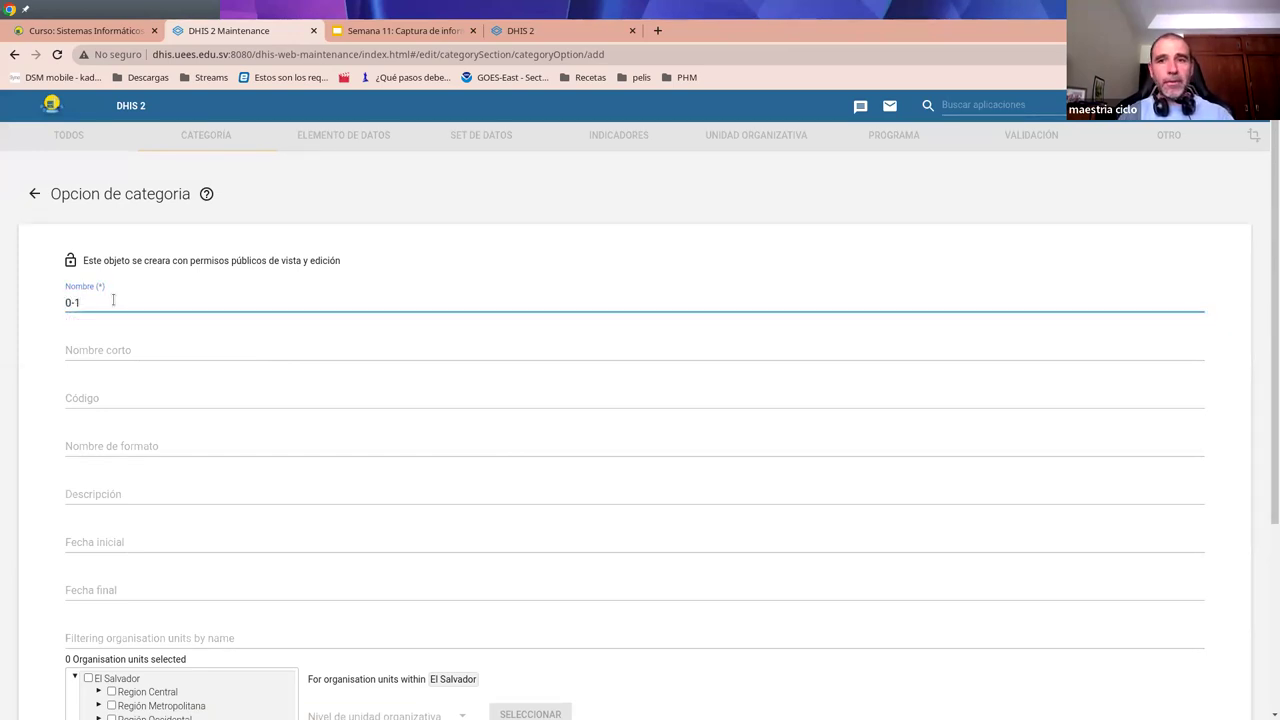
pyautogui.write('m')
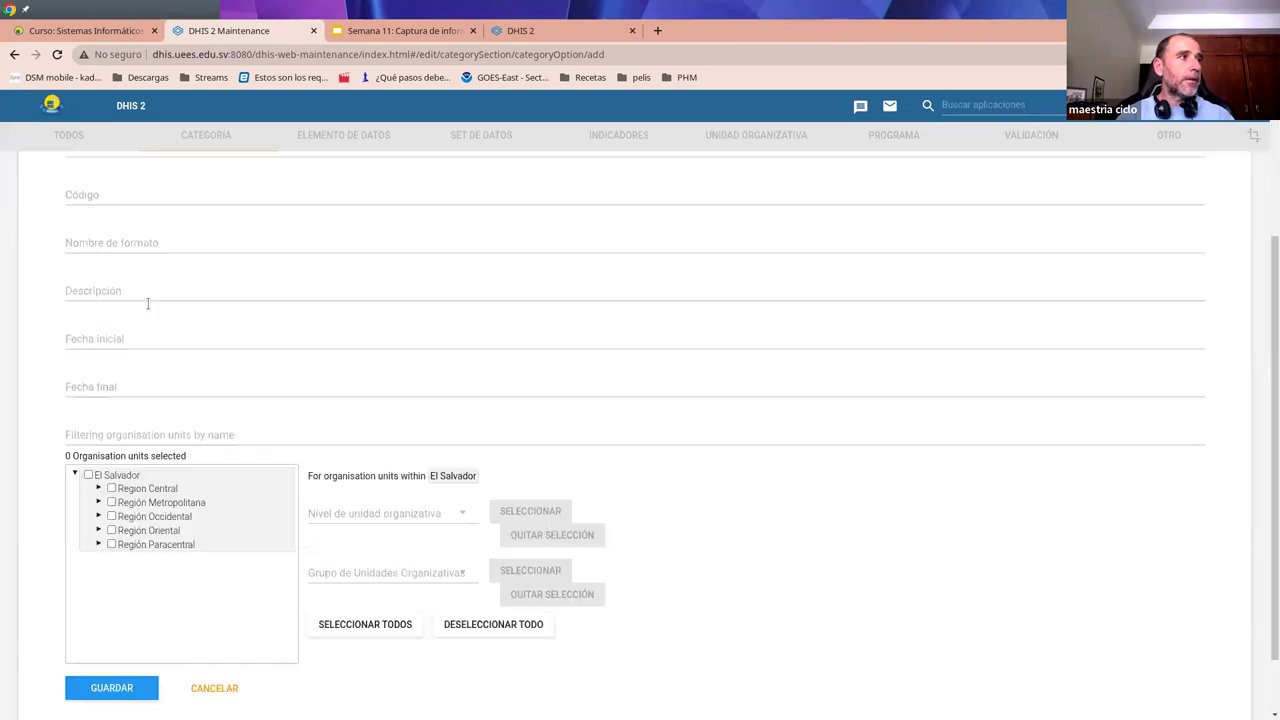
pyautogui.scroll(-3, 113, 301)
pyautogui.click(112, 651)
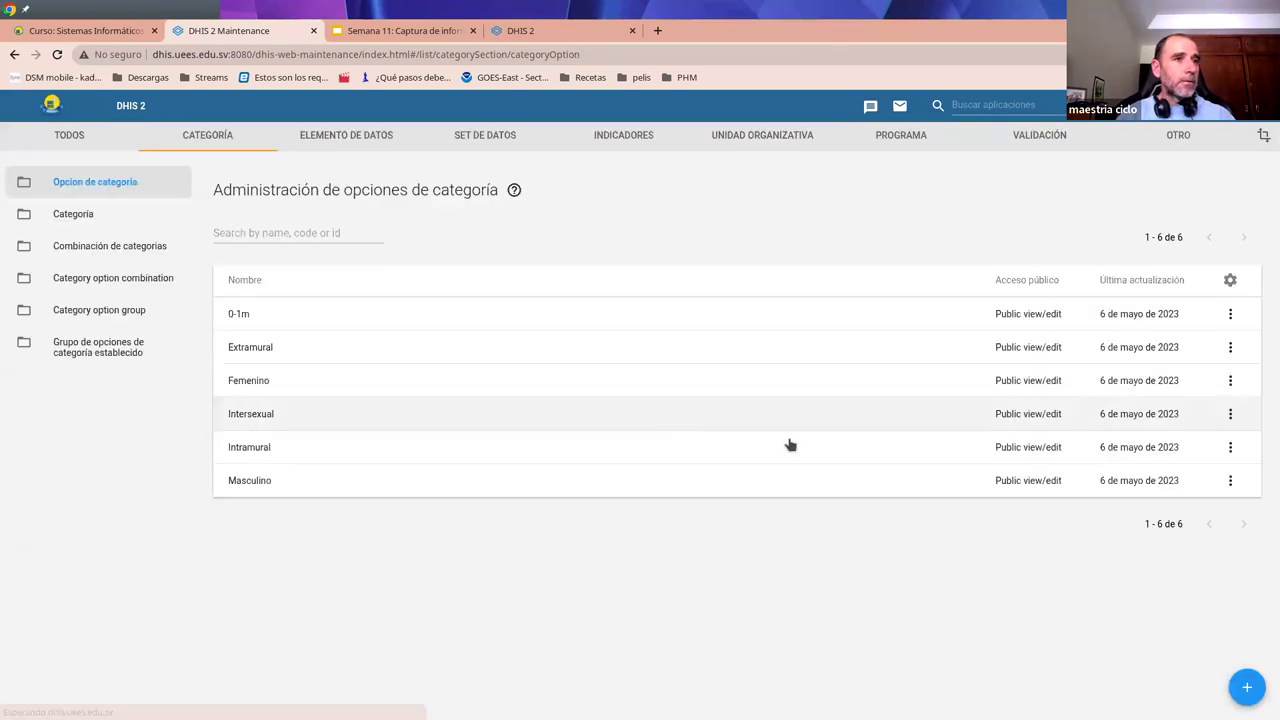
# - Clone the 0-1m category option, rename the copy 2-3m and save it
pyautogui.click(1230, 313)
pyautogui.click(1070, 354)
pyautogui.click(70, 266)
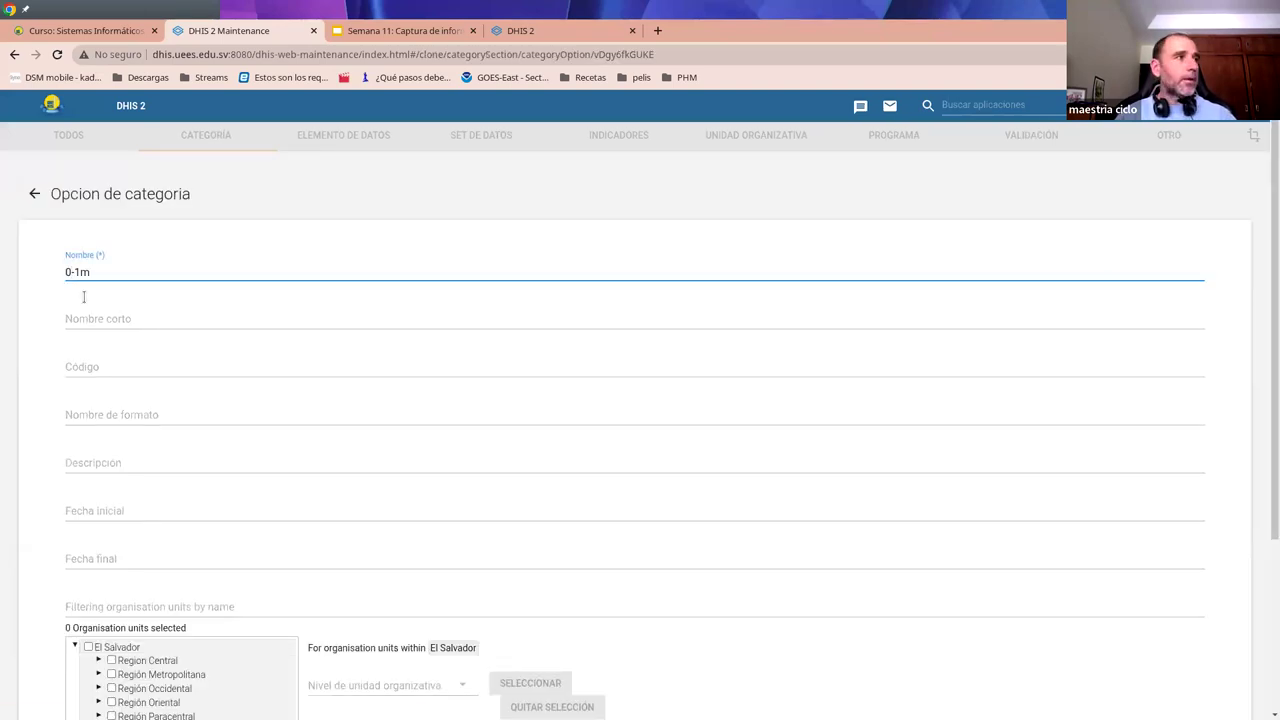
pyautogui.press('Delete')
pyautogui.write('3')
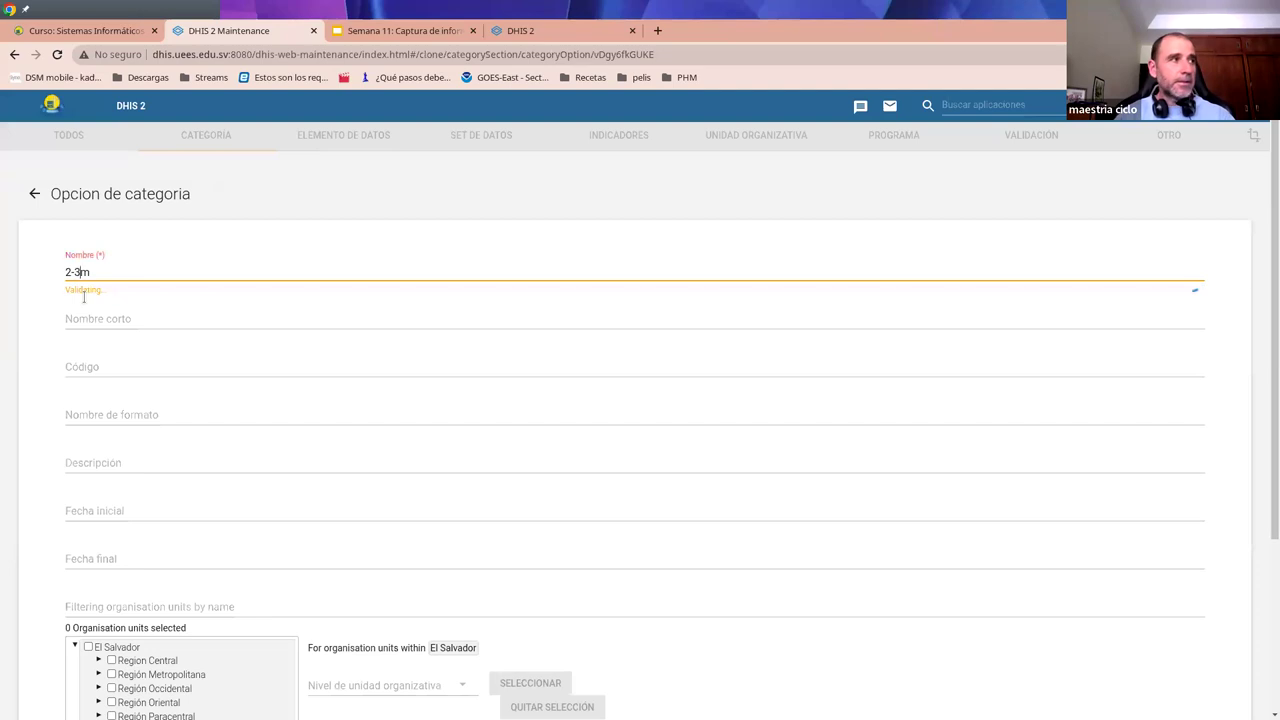
pyautogui.scroll(-4, 344, 429)
pyautogui.click(100, 612)
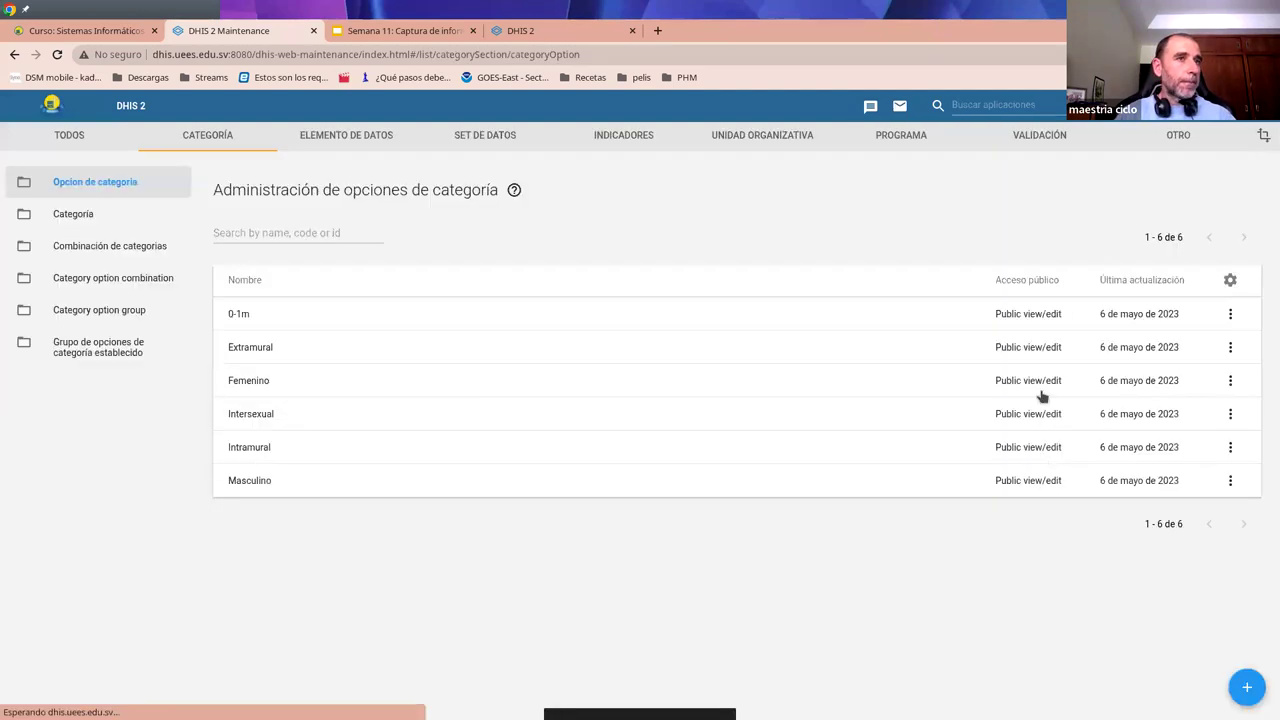
# - Clone the 2-3m category option, rename the copy 4-5m and save it
pyautogui.click(1230, 347)
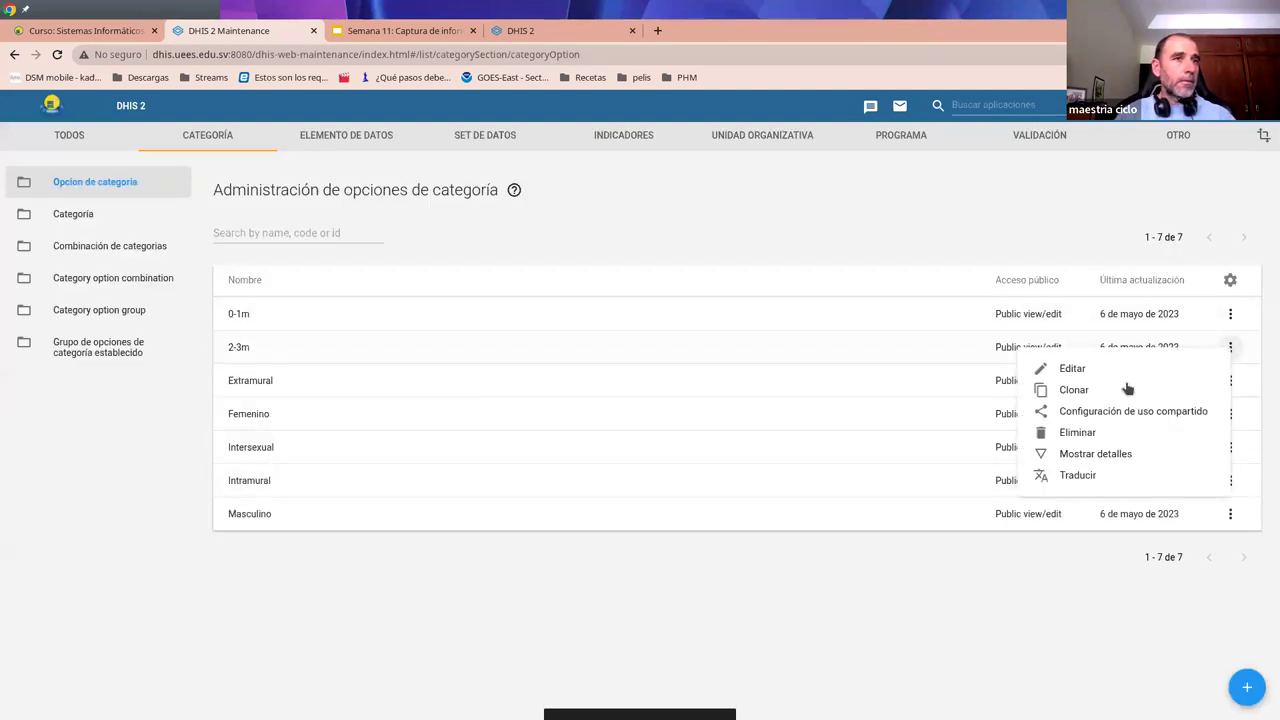
pyautogui.click(1128, 386)
pyautogui.click(70, 271)
pyautogui.write('4-5m')
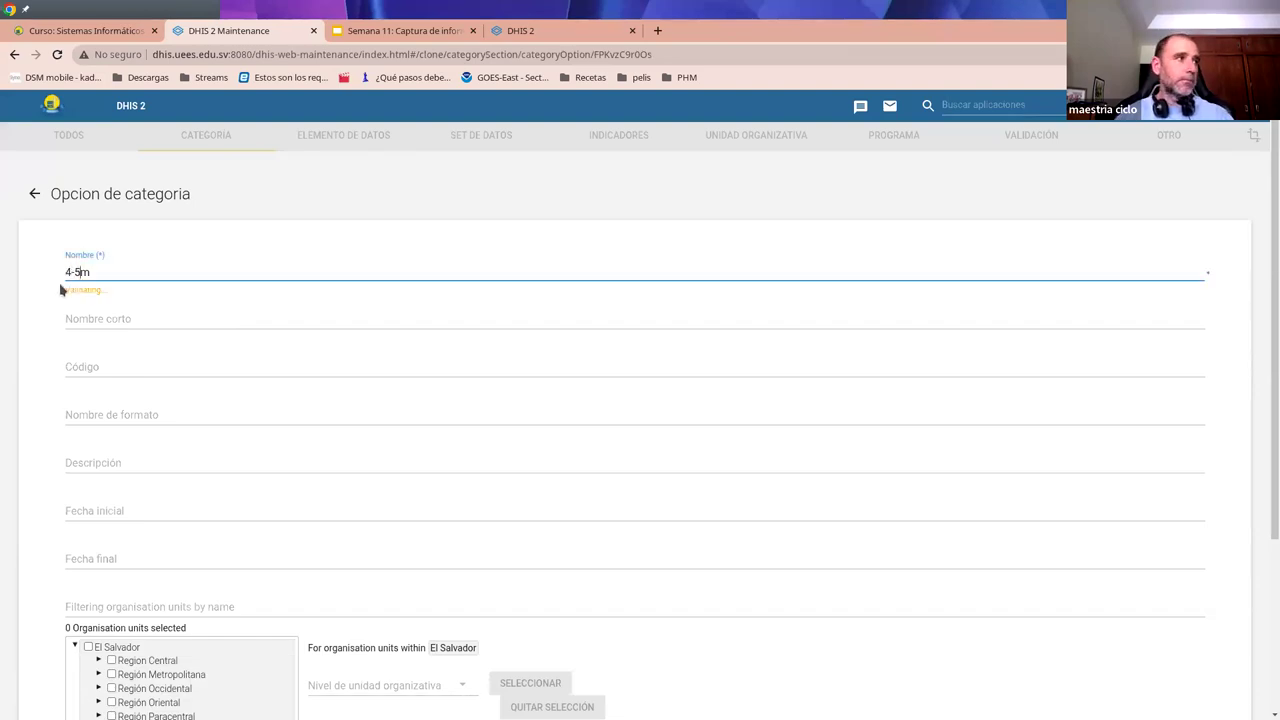
pyautogui.scroll(-3, 95, 588)
pyautogui.click(118, 612)
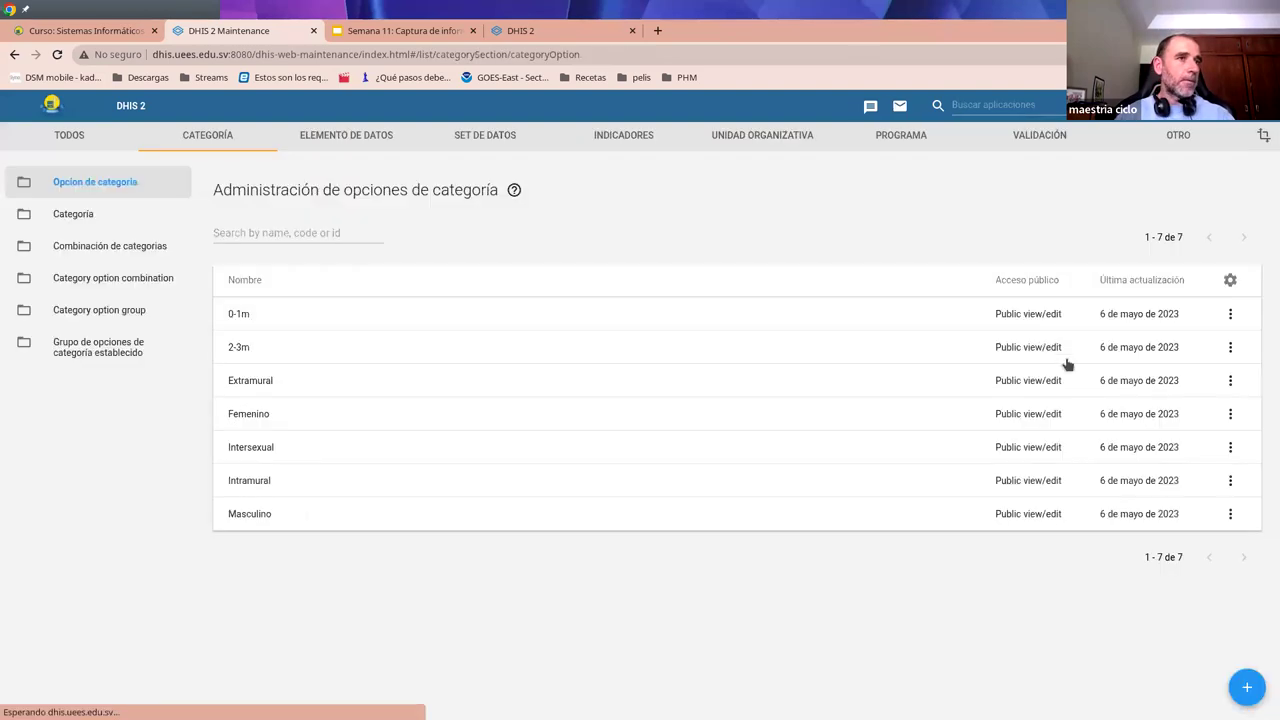
# - Create a new category option from scratch named 6-7m and save it
pyautogui.click(1247, 687)
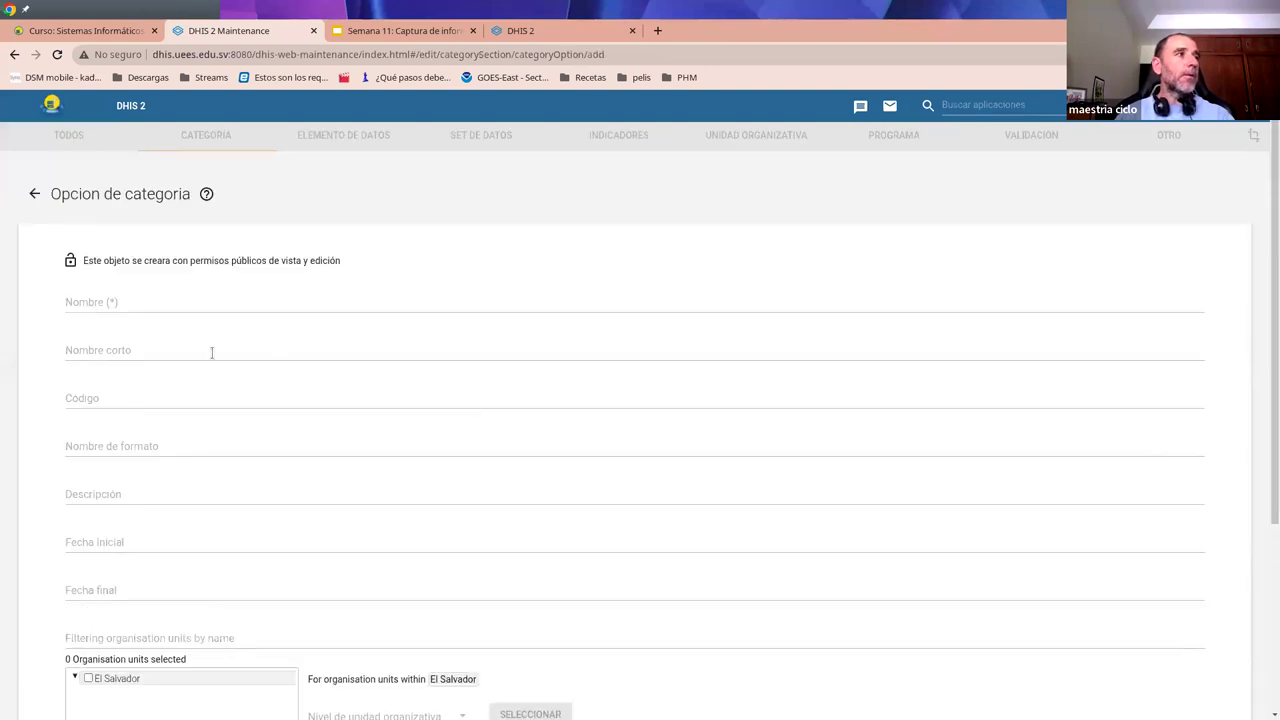
pyautogui.click(71, 301)
pyautogui.write('6-7m')
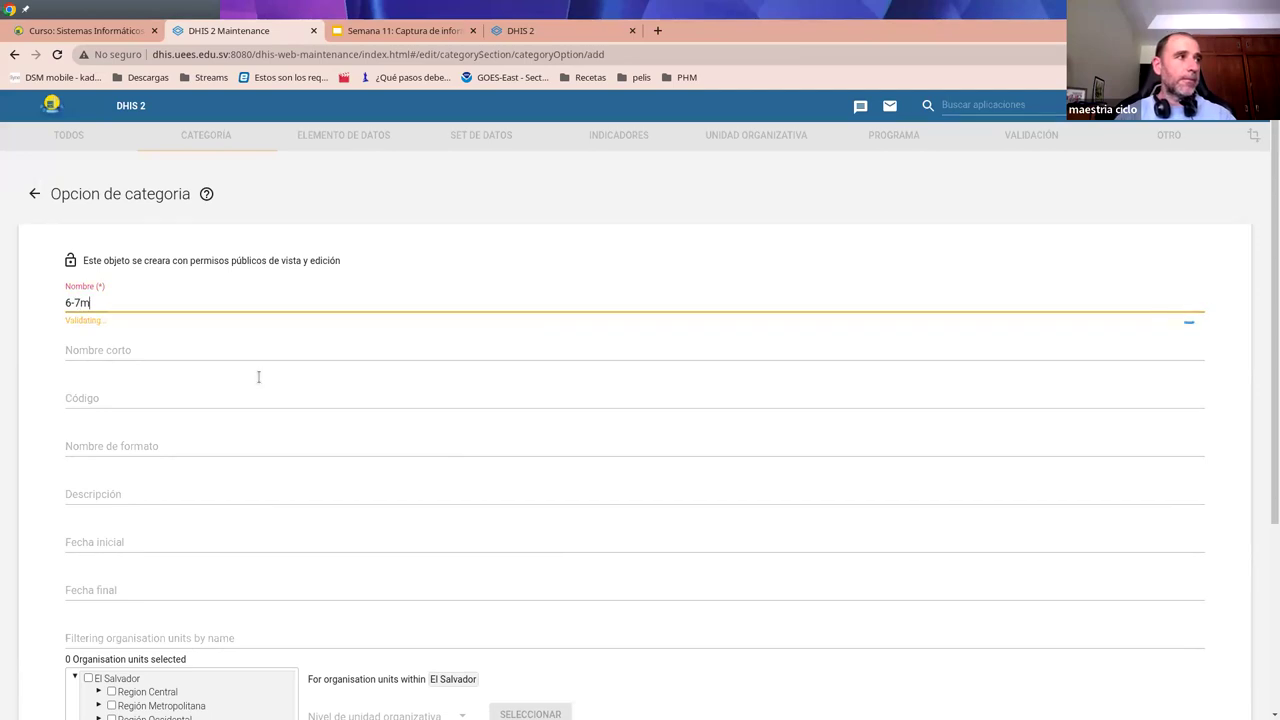
pyautogui.scroll(-3, 259, 377)
pyautogui.scroll(3, 193, 247)
pyautogui.scroll(-3, 237, 337)
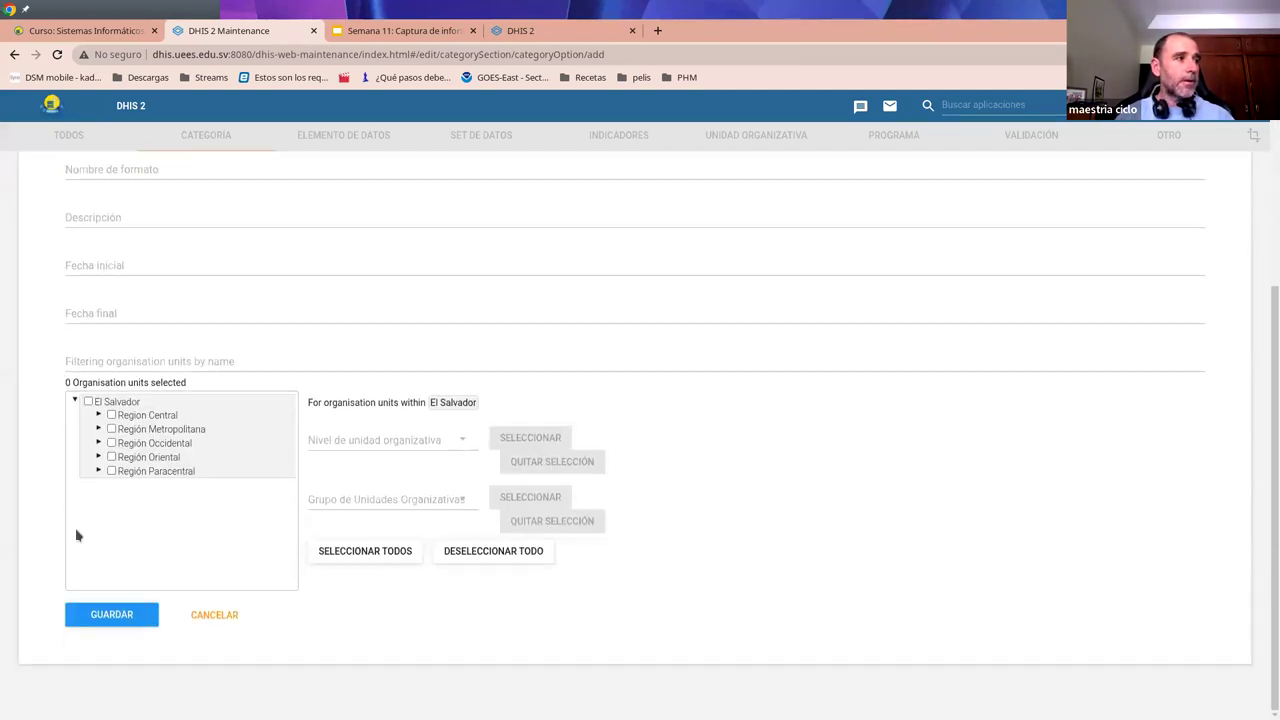
pyautogui.click(100, 615)
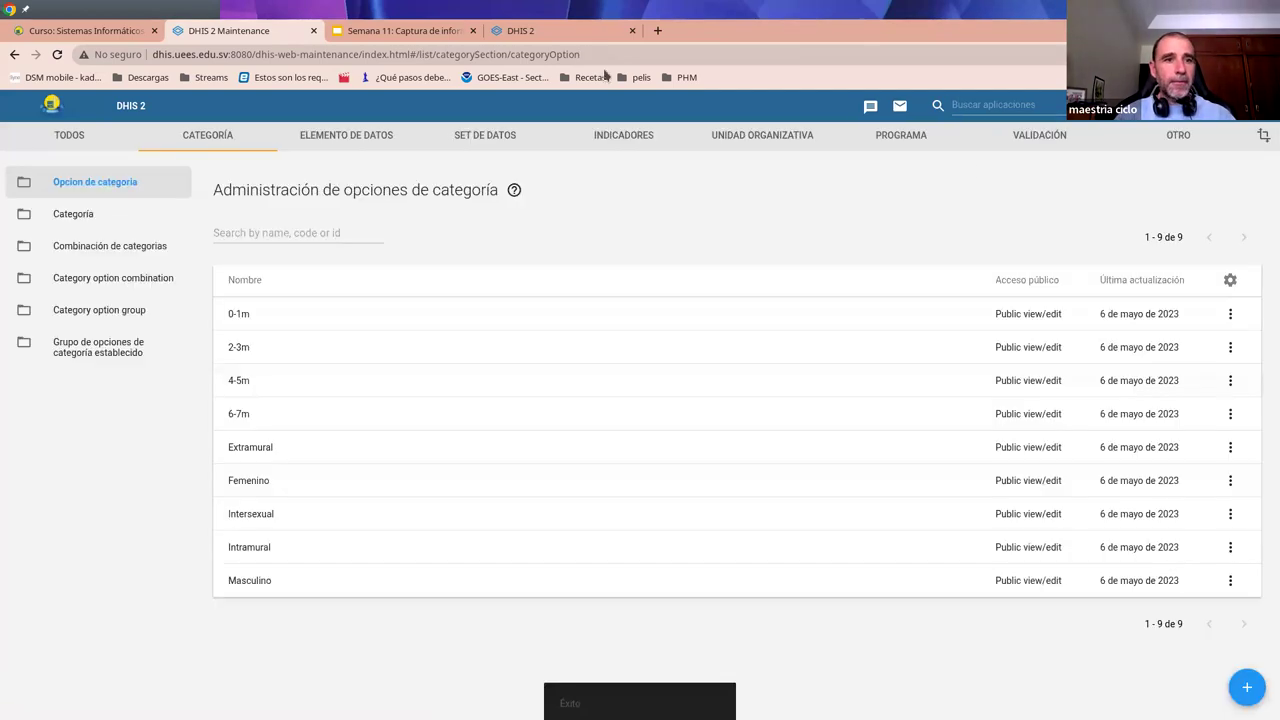
# - Create and save a category option for the age range 8-9m, entering only the name
pyautogui.click(1247, 687)
pyautogui.click(68, 295)
pyautogui.write('8-9m')
pyautogui.scroll(-3, 640, 430)
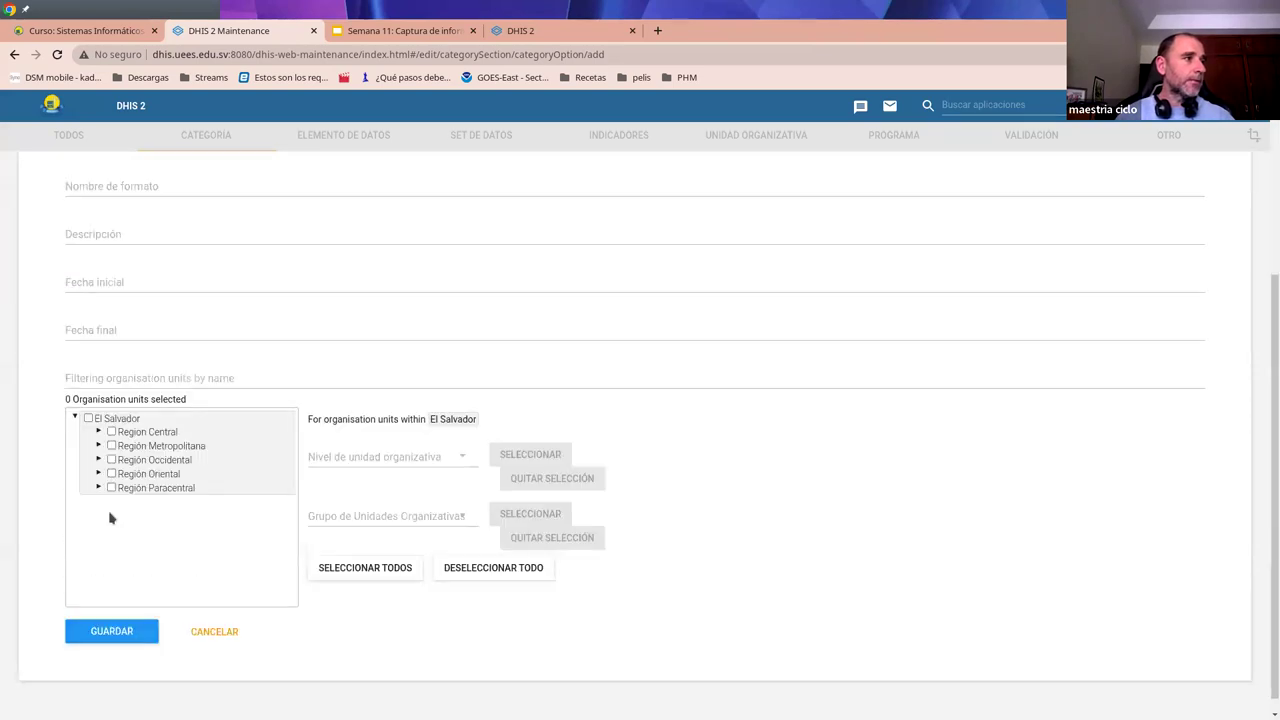
pyautogui.click(114, 614)
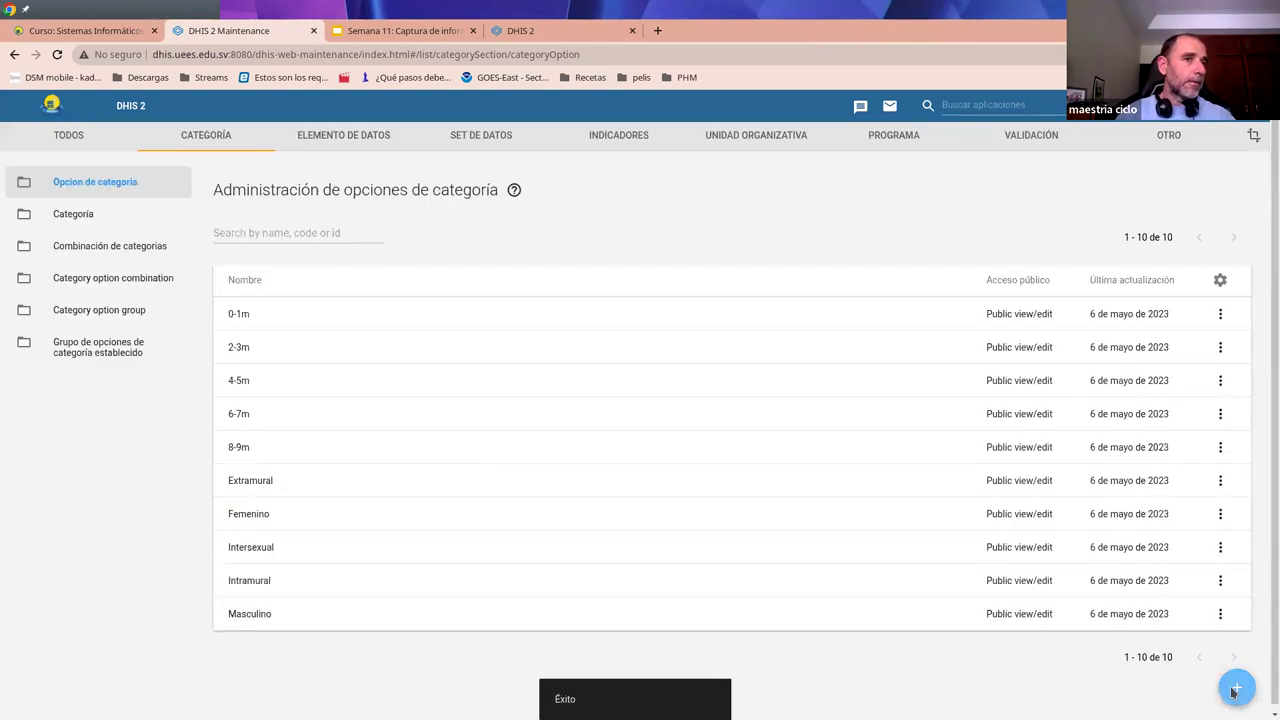
# - Create and save a category option for the age range 10-11m, entering only the name
pyautogui.click(1240, 688)
pyautogui.click(91, 302)
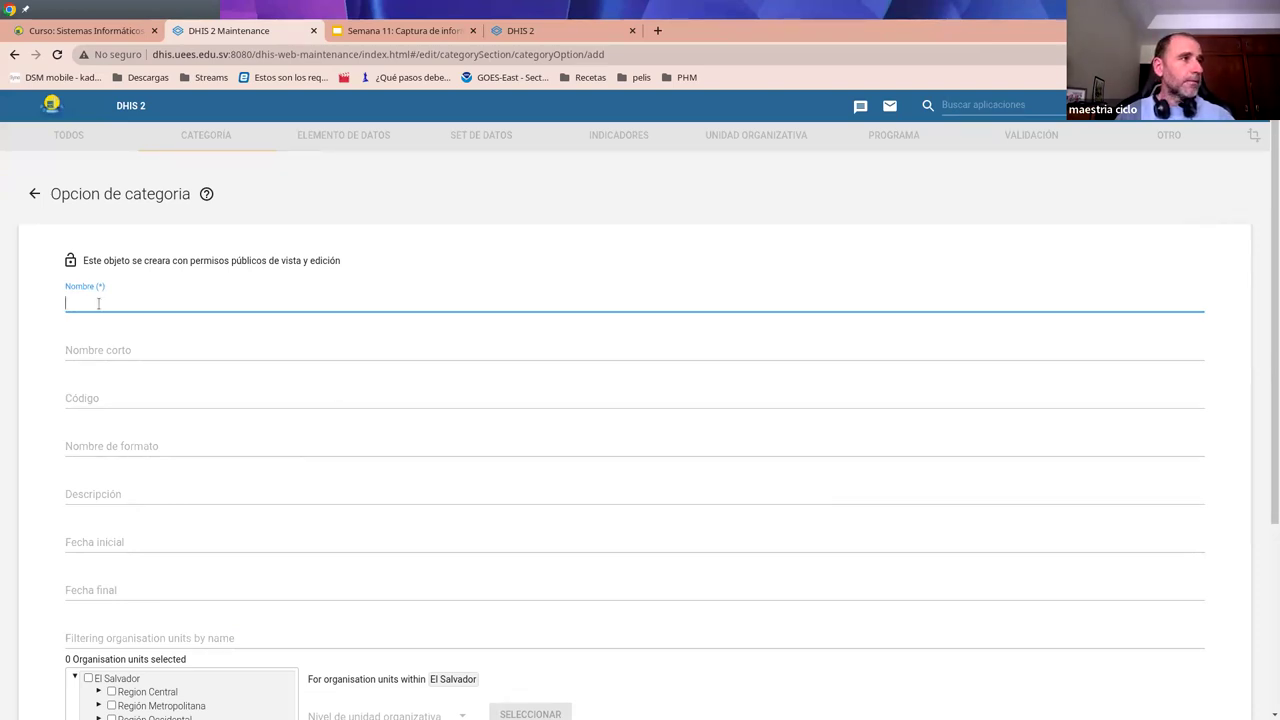
pyautogui.write('19-11m')
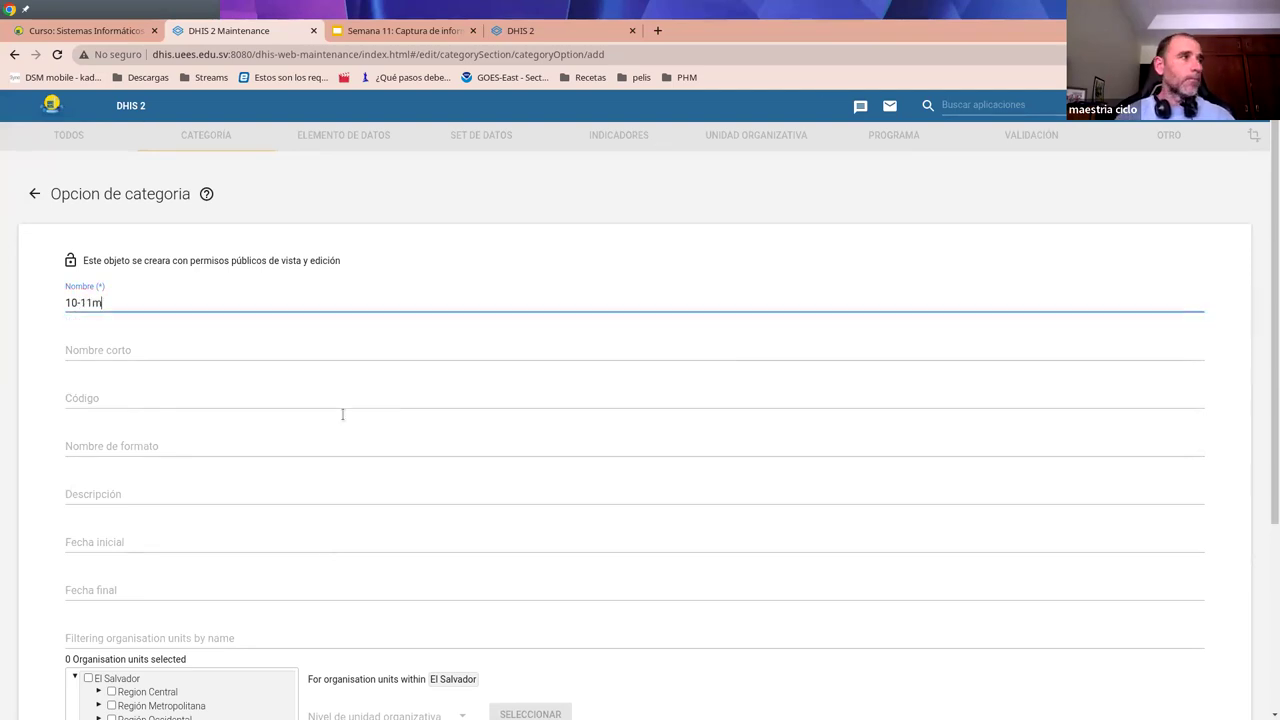
pyautogui.scroll(-3, 343, 414)
pyautogui.click(125, 618)
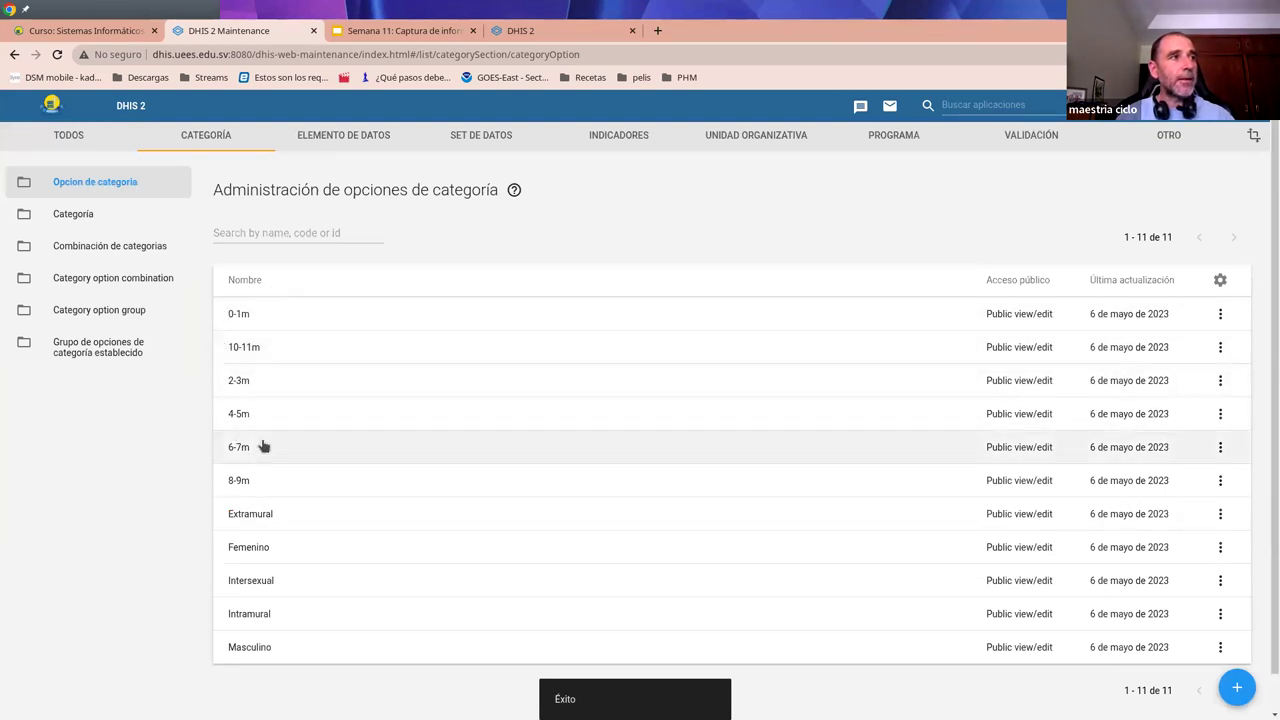
# - Create and save a category option named 0a for the first age in years, entering only the name
pyautogui.click(1237, 689)
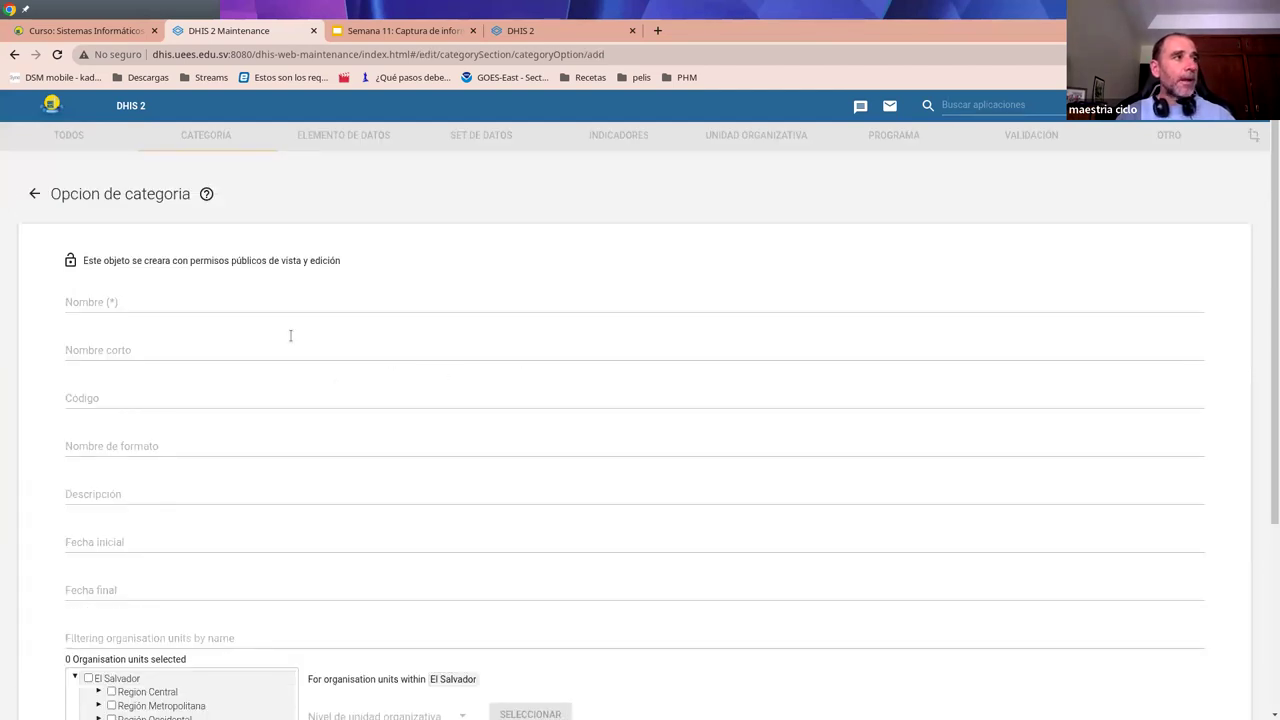
pyautogui.click(165, 302)
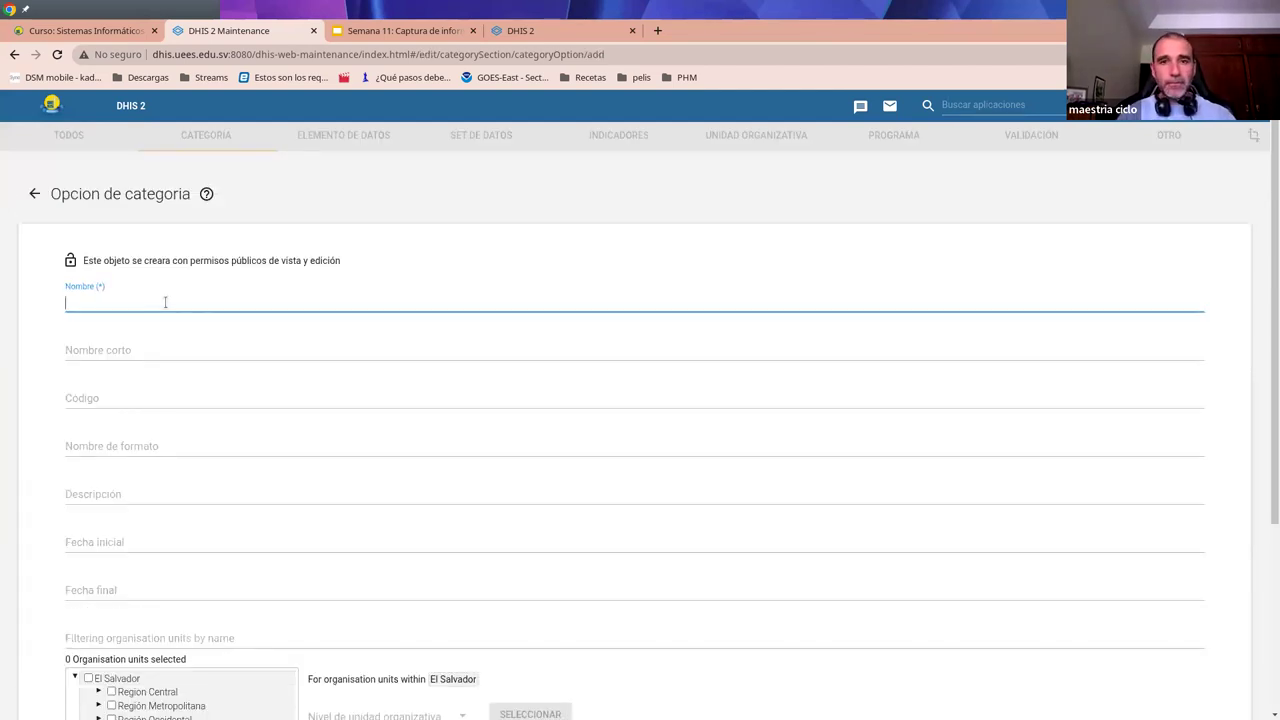
pyautogui.write('Ni')
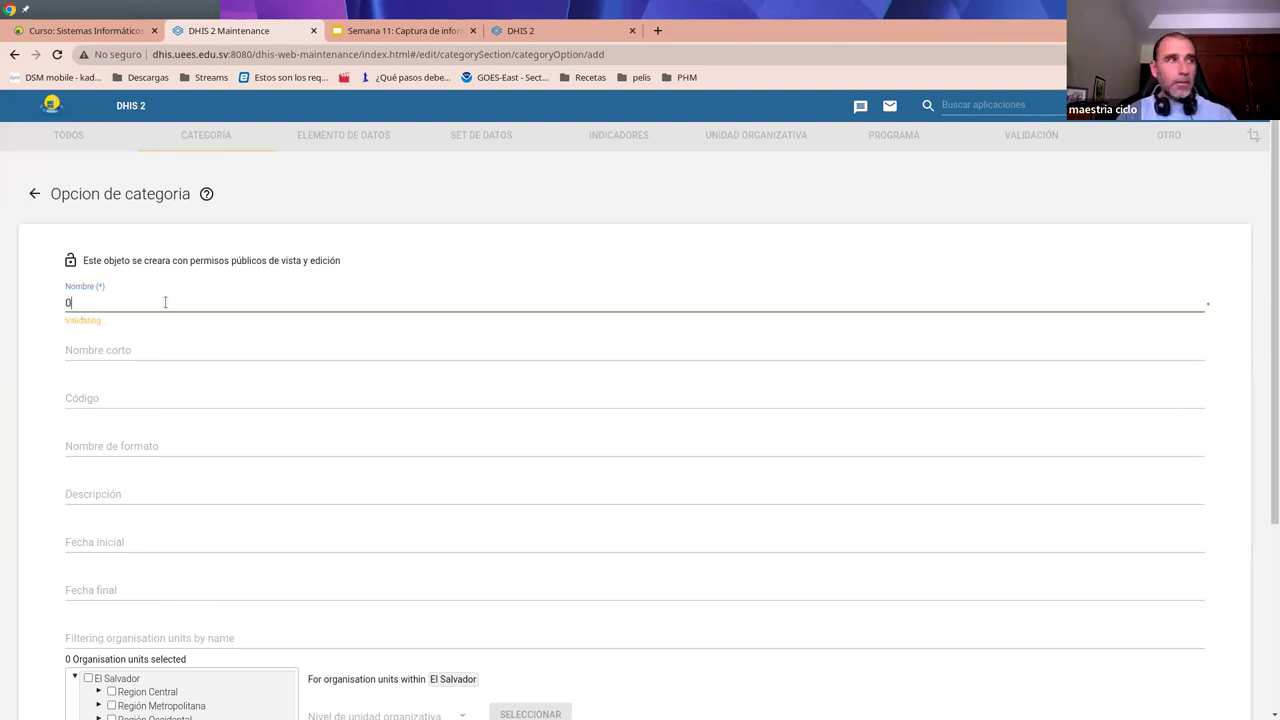
pyautogui.scroll(-3, 242, 480)
pyautogui.click(117, 624)
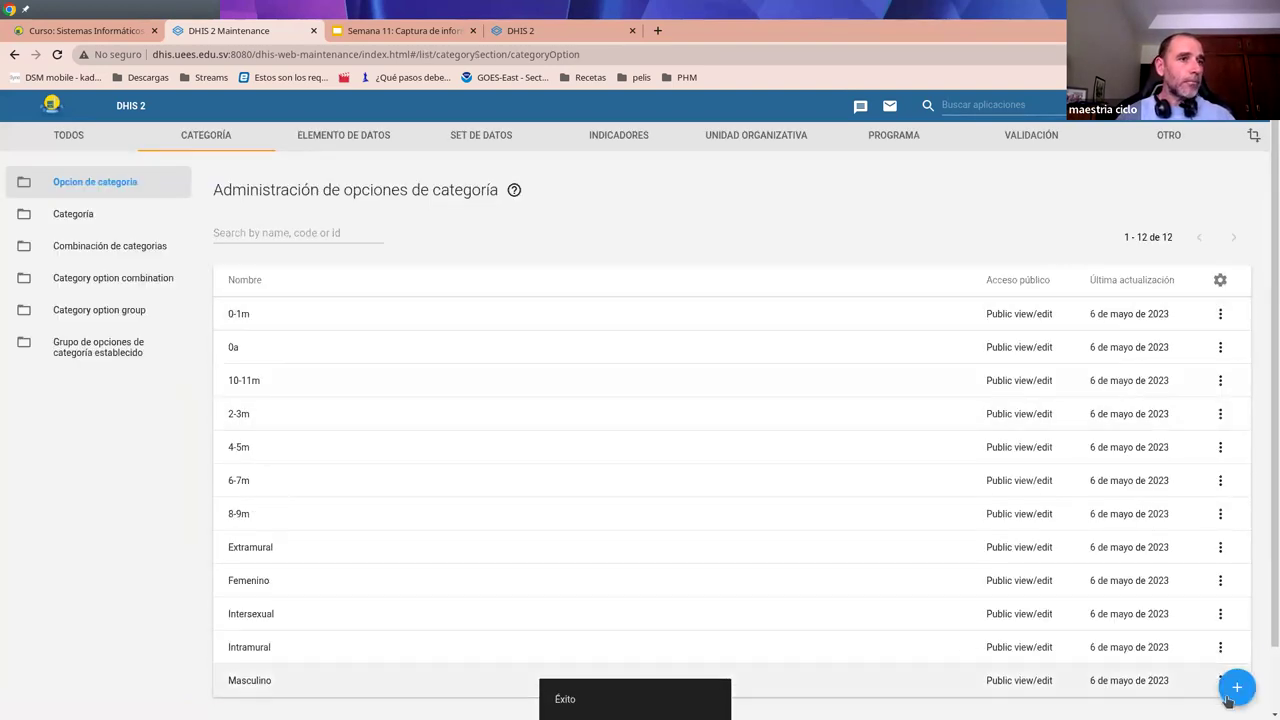
# - Create and save a category option named 1a, leaving the other fields empty
pyautogui.click(1237, 687)
pyautogui.click(156, 307)
pyautogui.write('1a')
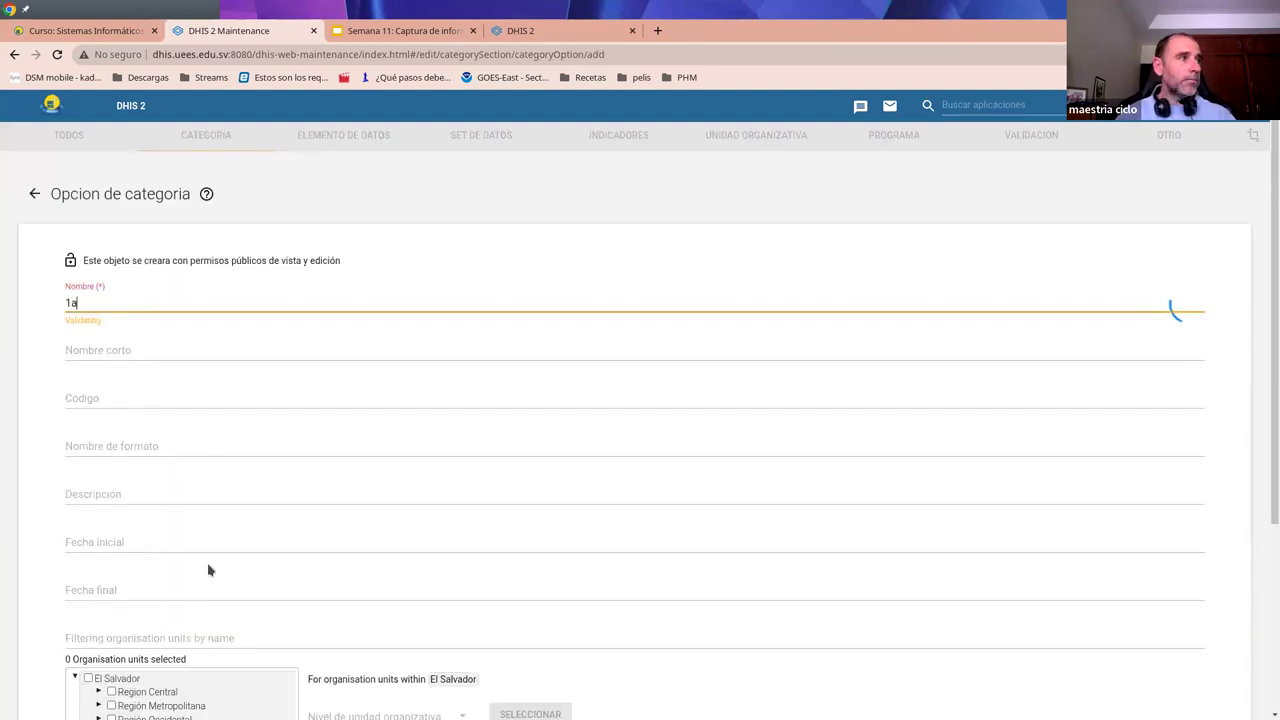
pyautogui.scroll(-3, 206, 566)
pyautogui.click(150, 613)
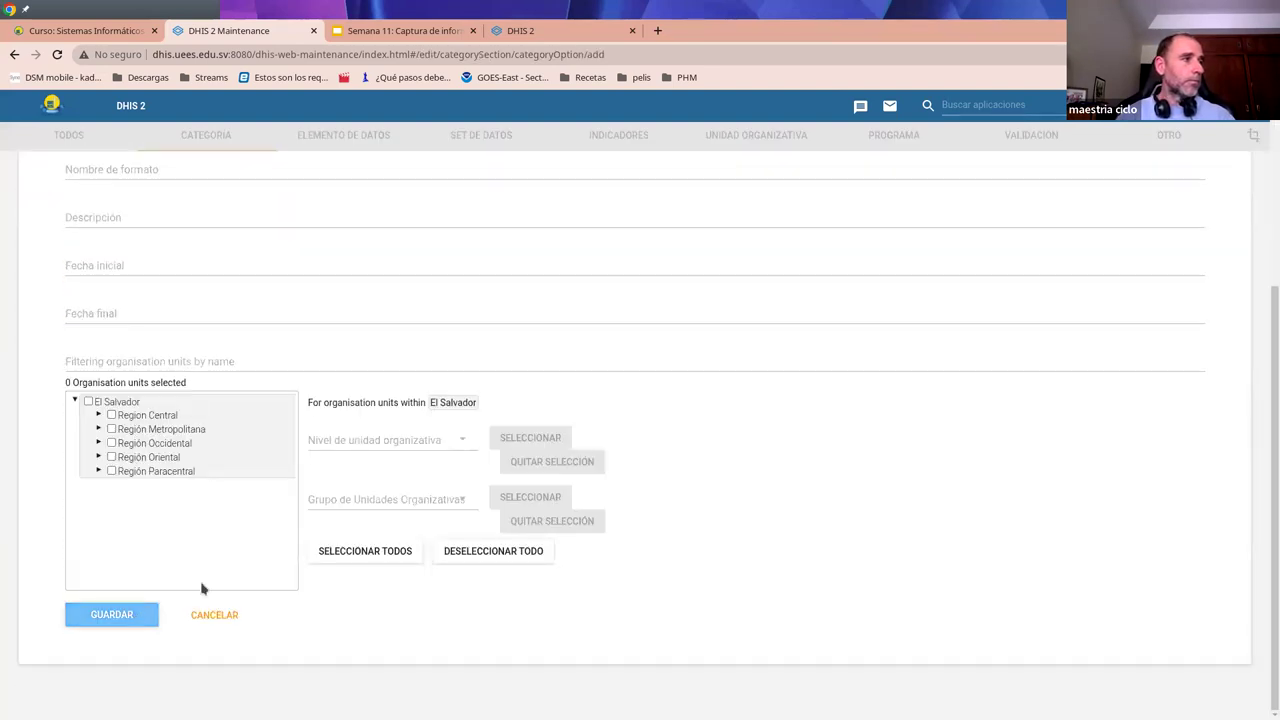
# - Create and save a category option named 2a, leaving the other fields empty
pyautogui.click(1237, 687)
pyautogui.click(108, 301)
pyautogui.write('2a')
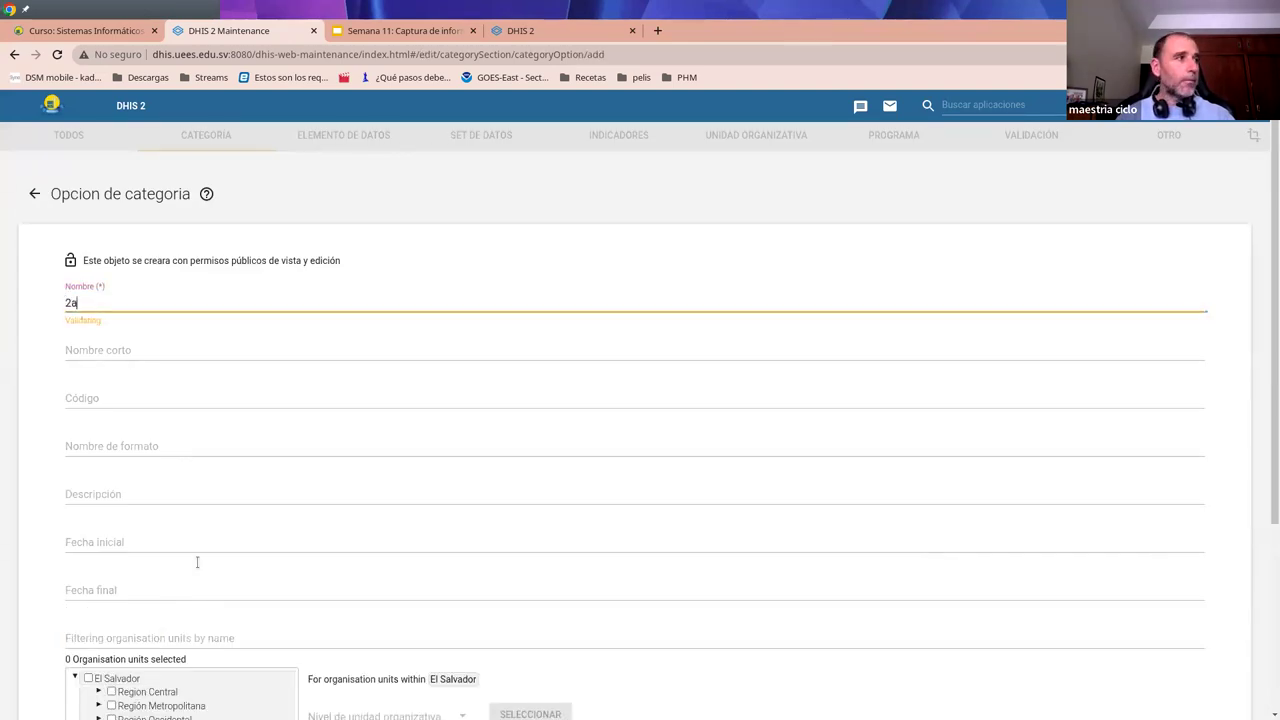
pyautogui.scroll(-3, 197, 560)
pyautogui.click(114, 611)
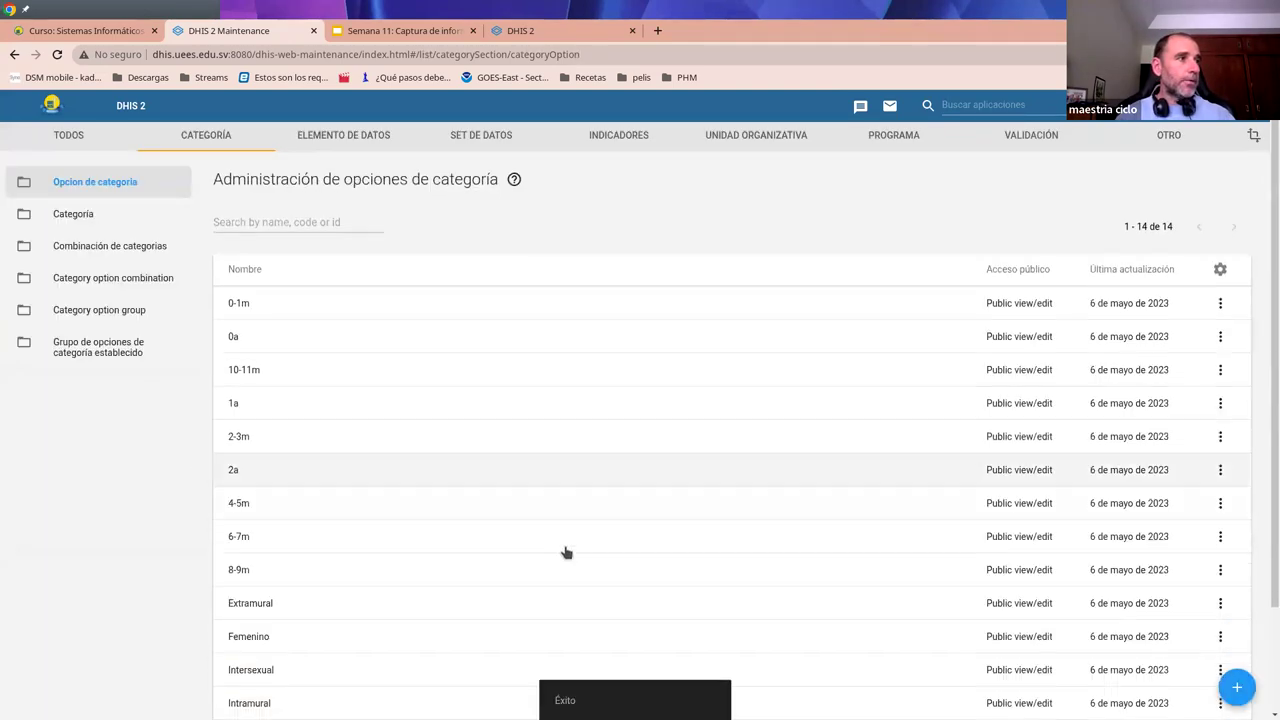
# - Create and save a category option named 3a, leaving the other fields empty
pyautogui.click(1236, 688)
pyautogui.click(91, 304)
pyautogui.write('3a')
pyautogui.scroll(-3, 190, 428)
pyautogui.click(135, 619)
# - Create and save a category option named 4a, leaving the other fields empty
pyautogui.click(1236, 688)
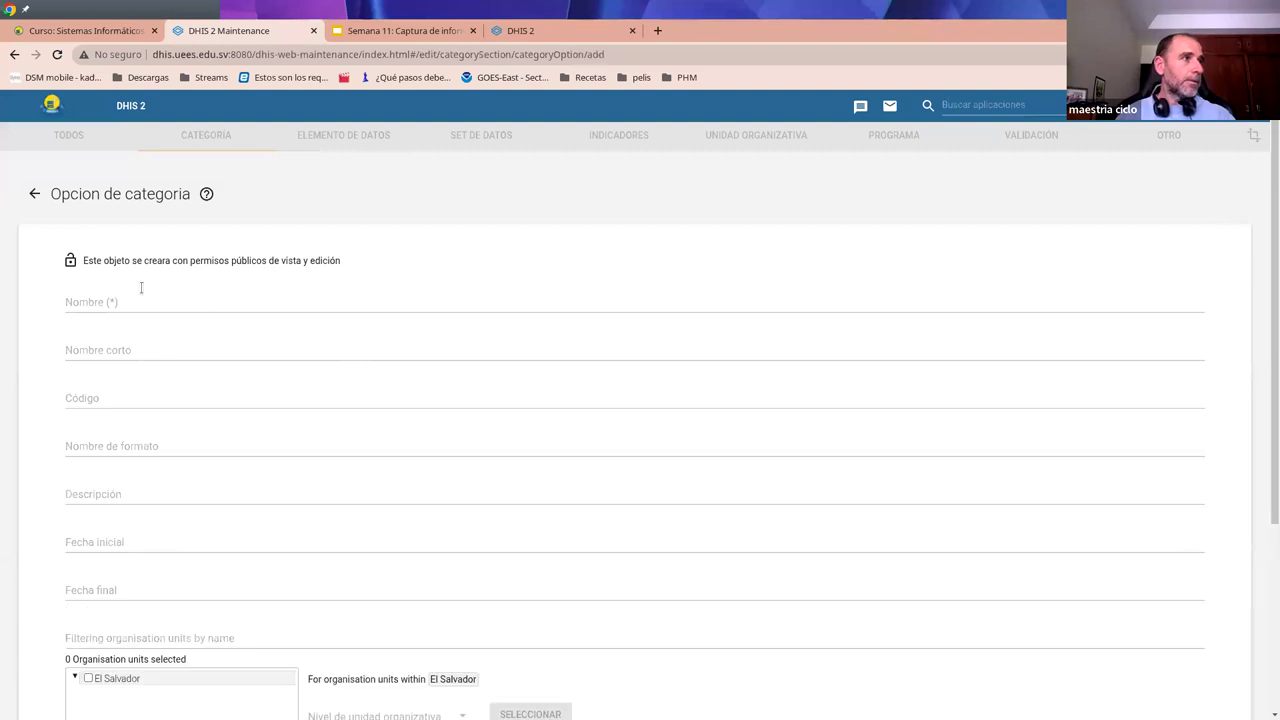
pyautogui.click(120, 300)
pyautogui.write('4a')
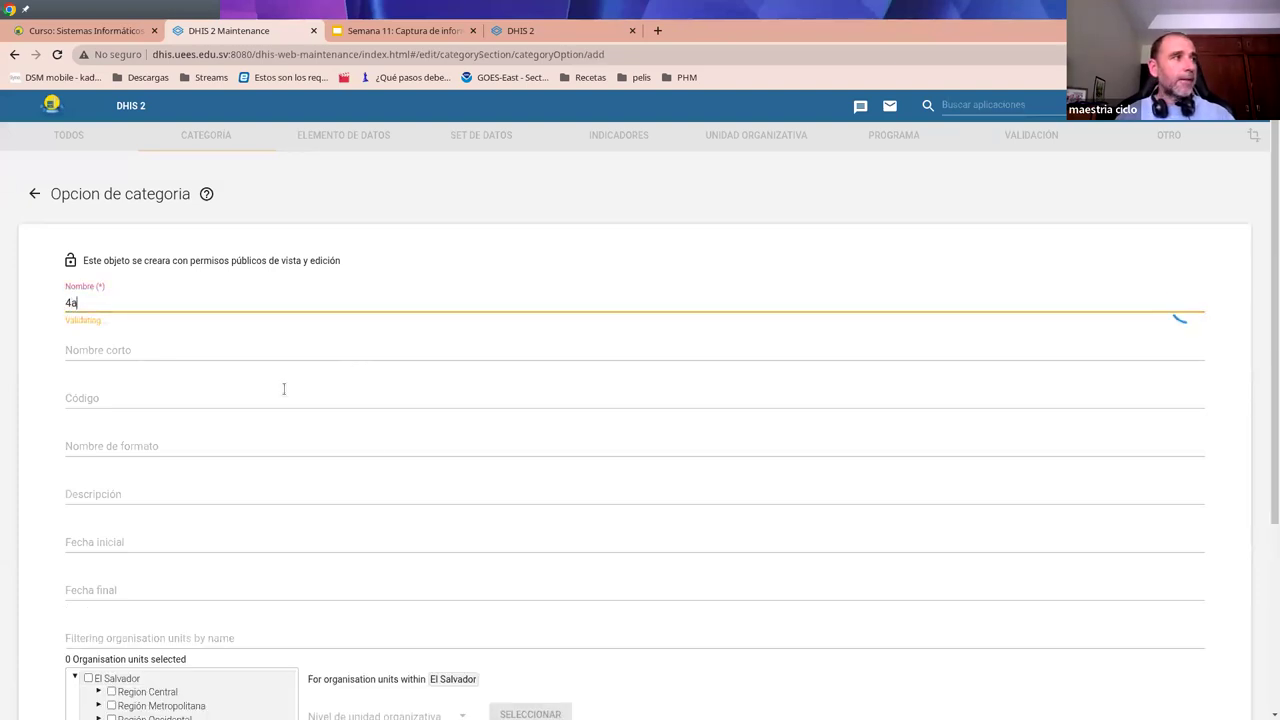
pyautogui.scroll(-3, 330, 560)
pyautogui.click(96, 612)
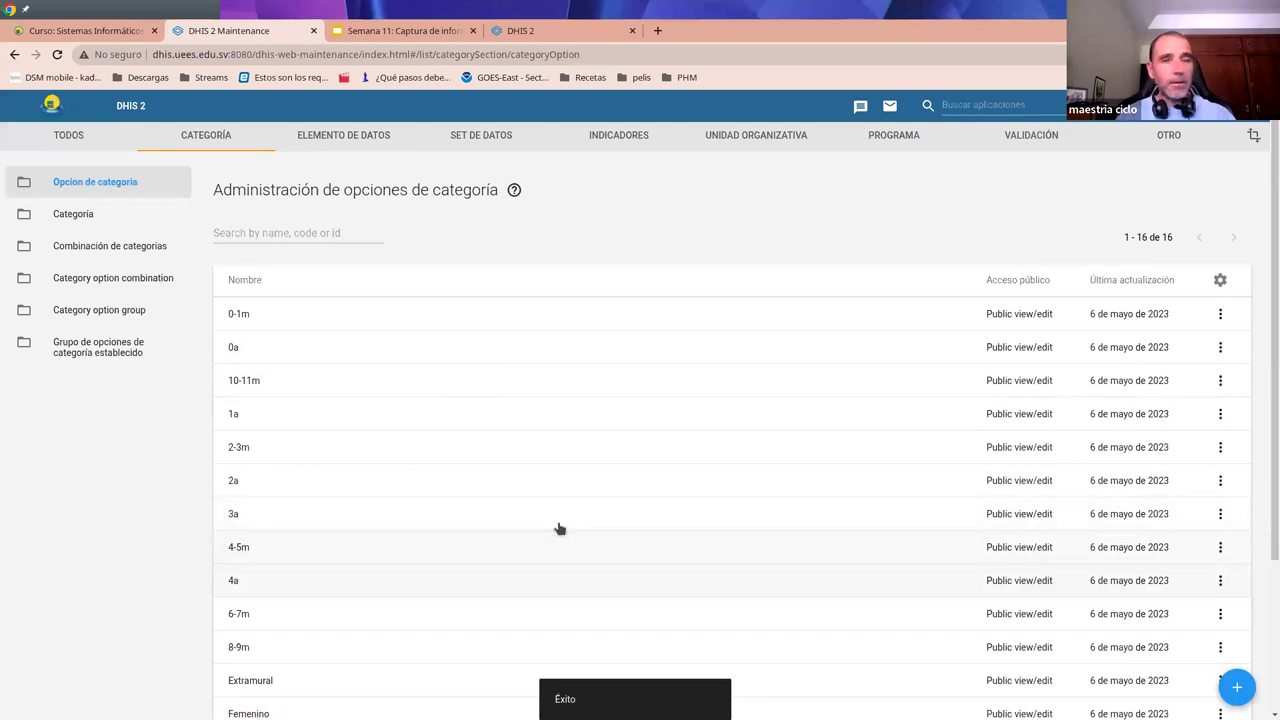
# - Look over the full list of category options, and open the management list of data element categories
pyautogui.scroll(-3, 538, 509)
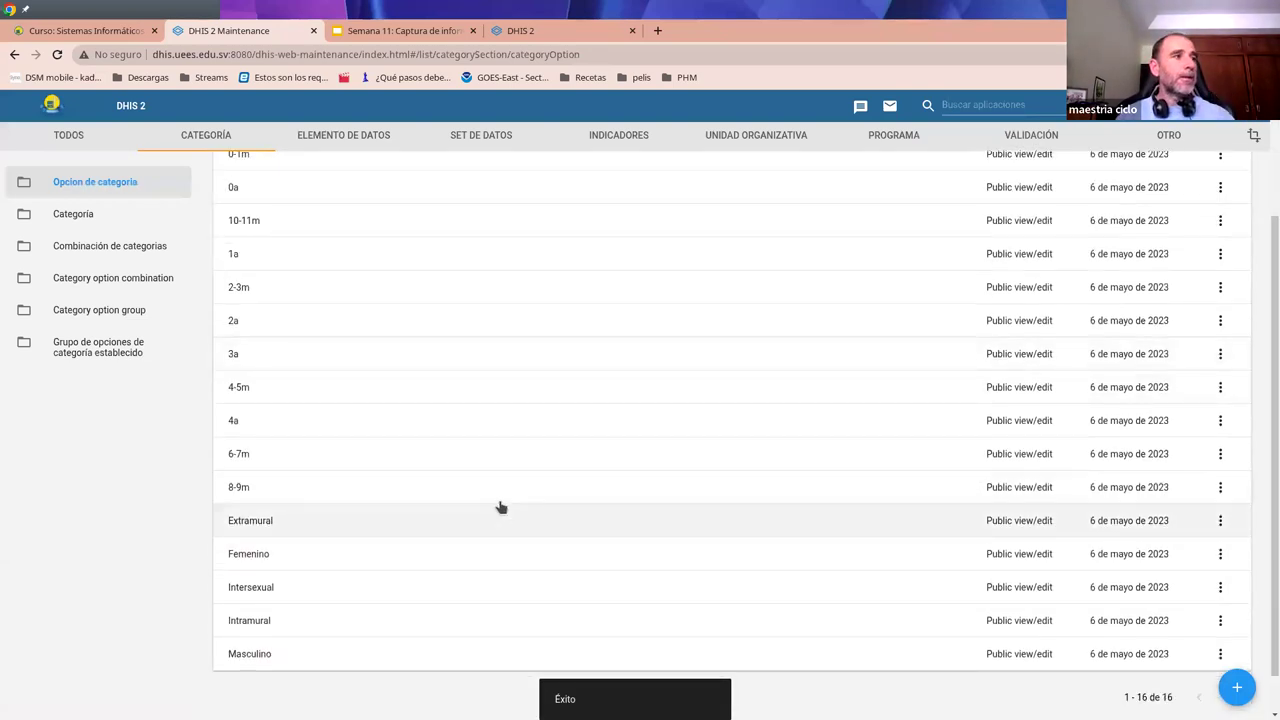
pyautogui.scroll(3, 262, 486)
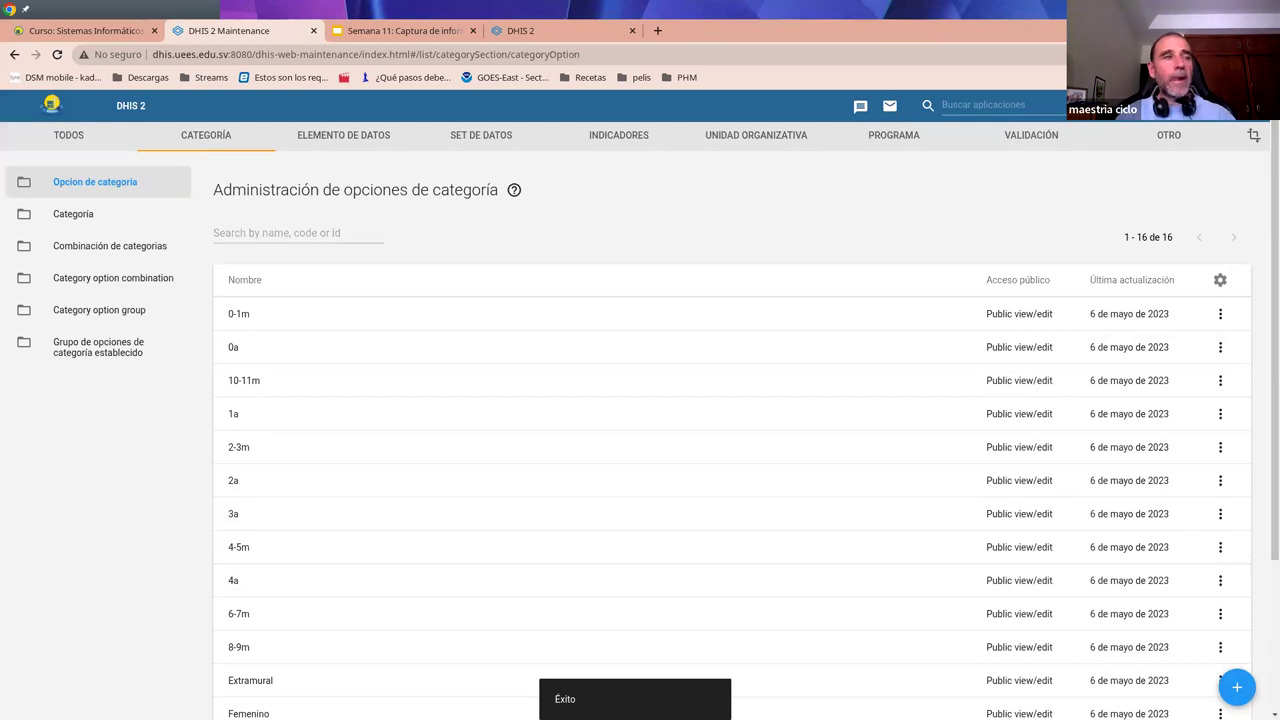
pyautogui.scroll(-2, 268, 470)
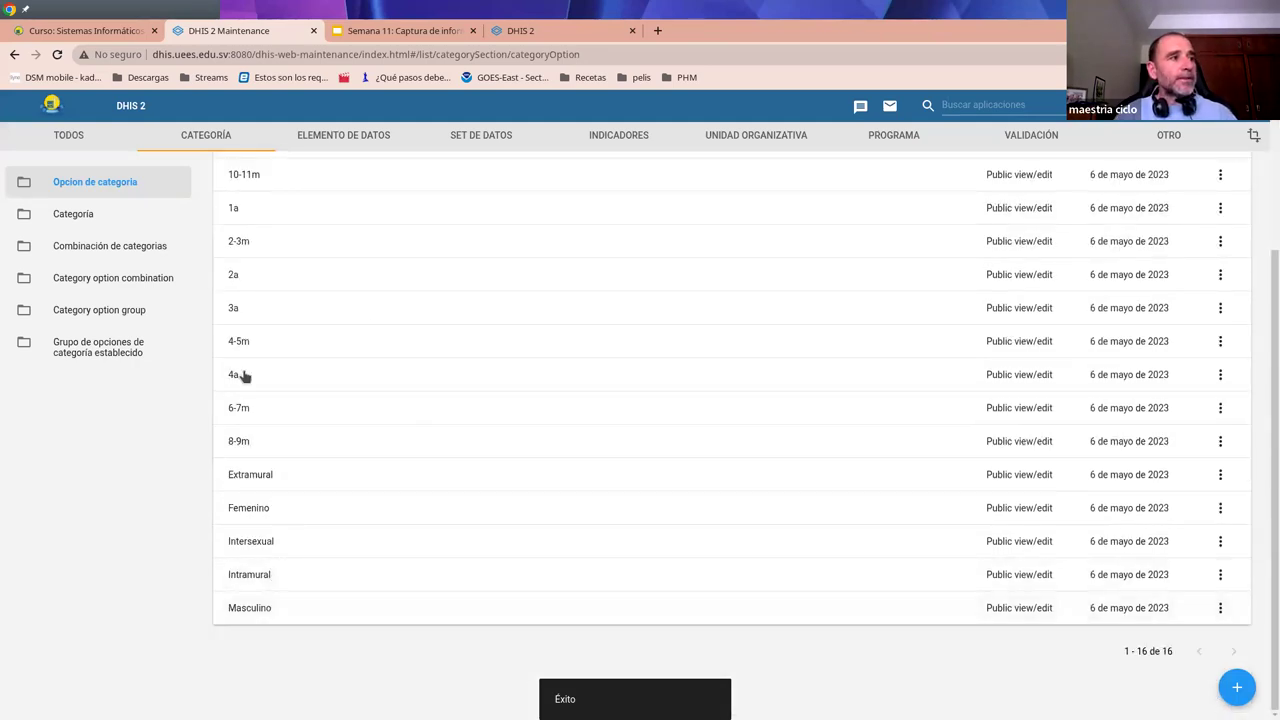
pyautogui.scroll(2, 267, 472)
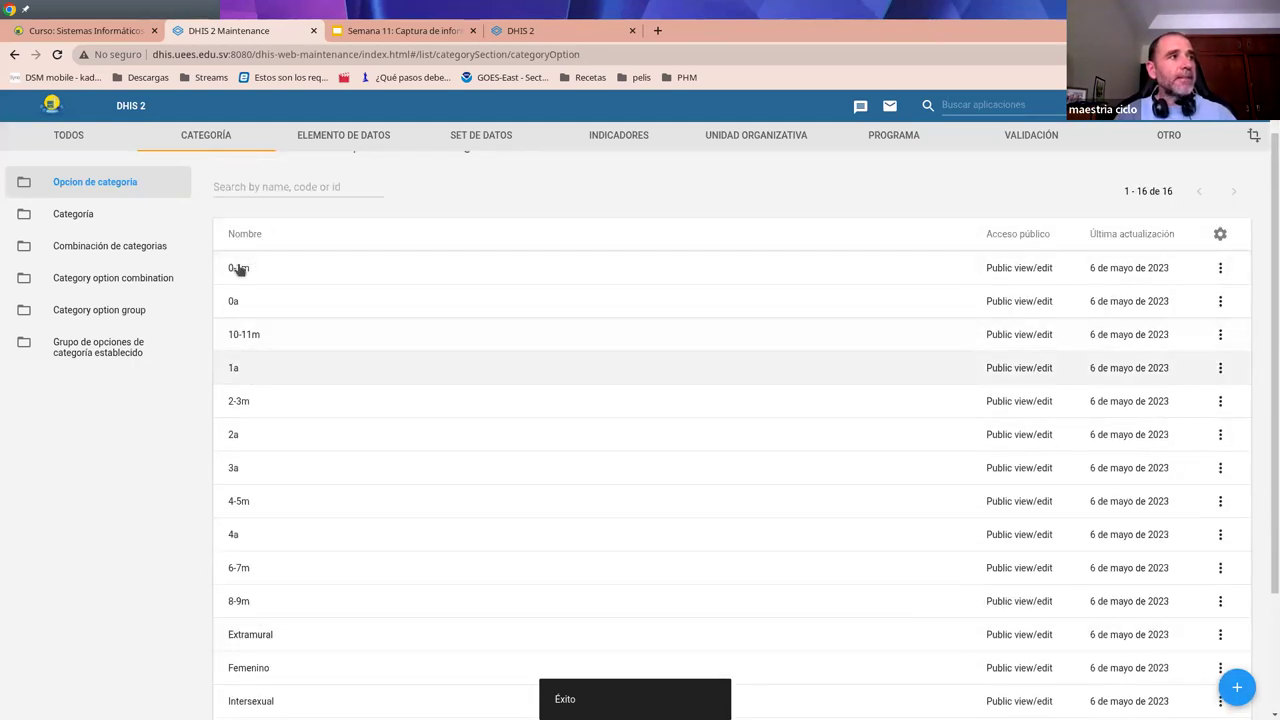
pyautogui.click(70, 214)
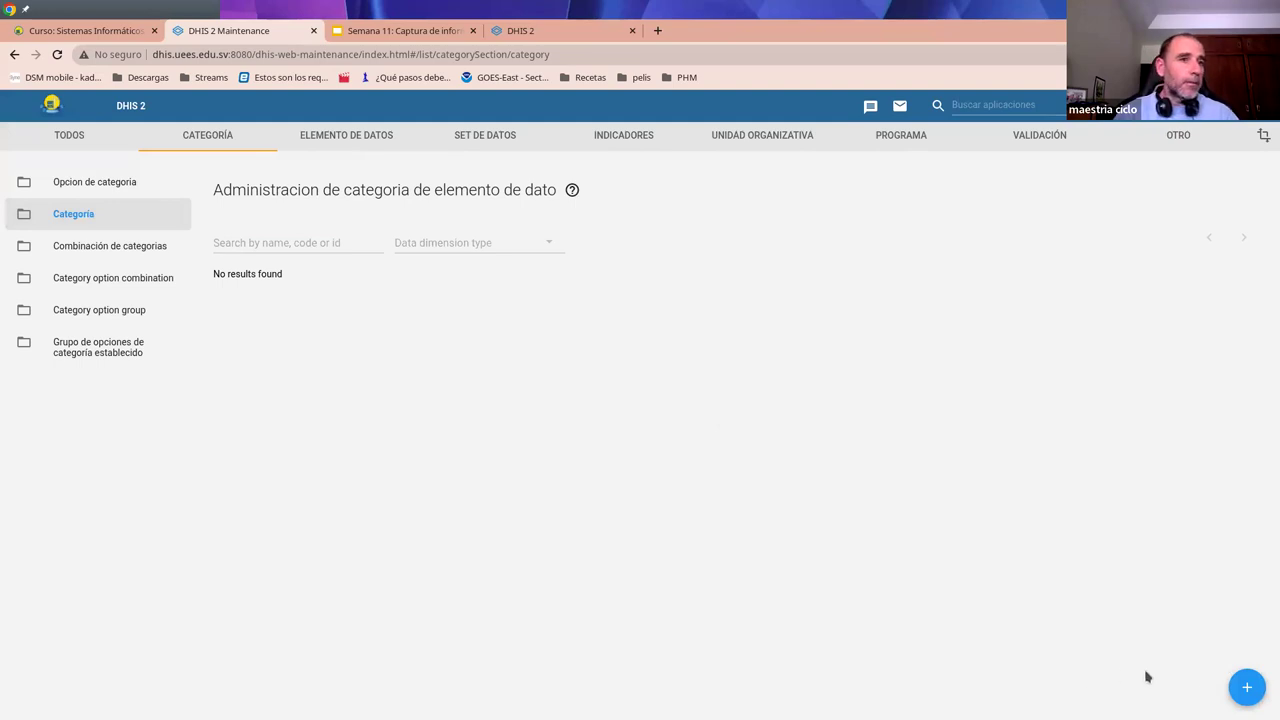
# - Start a new category with Sexo as both name and short name, and the data dimension type Desagregación
pyautogui.click(1246, 688)
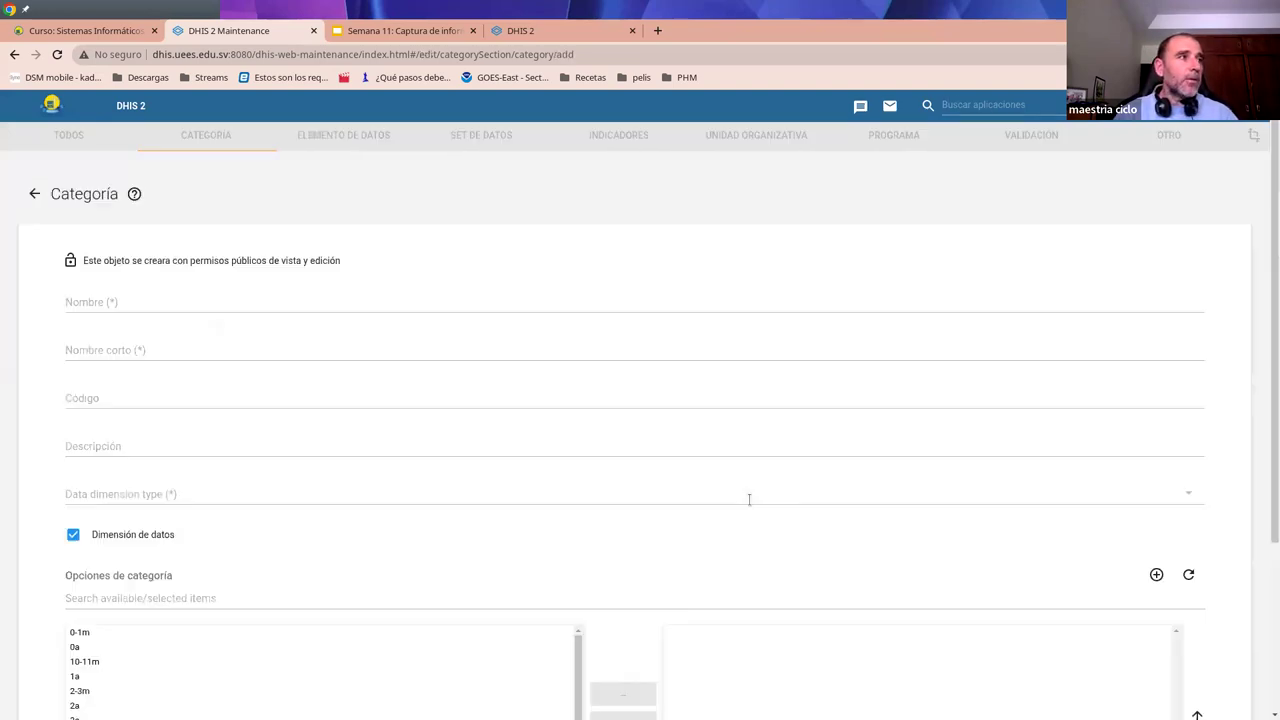
pyautogui.click(266, 306)
pyautogui.write('Sexo')
pyautogui.press('Tab')
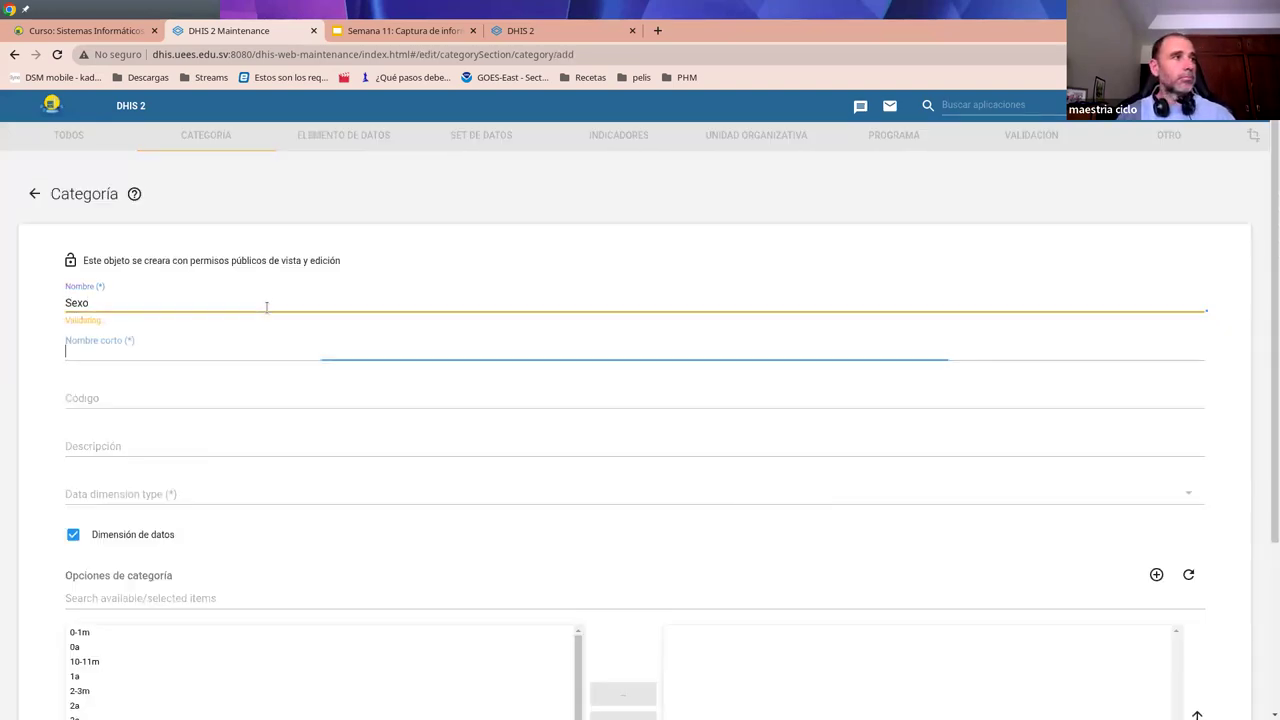
pyautogui.write('Sexo')
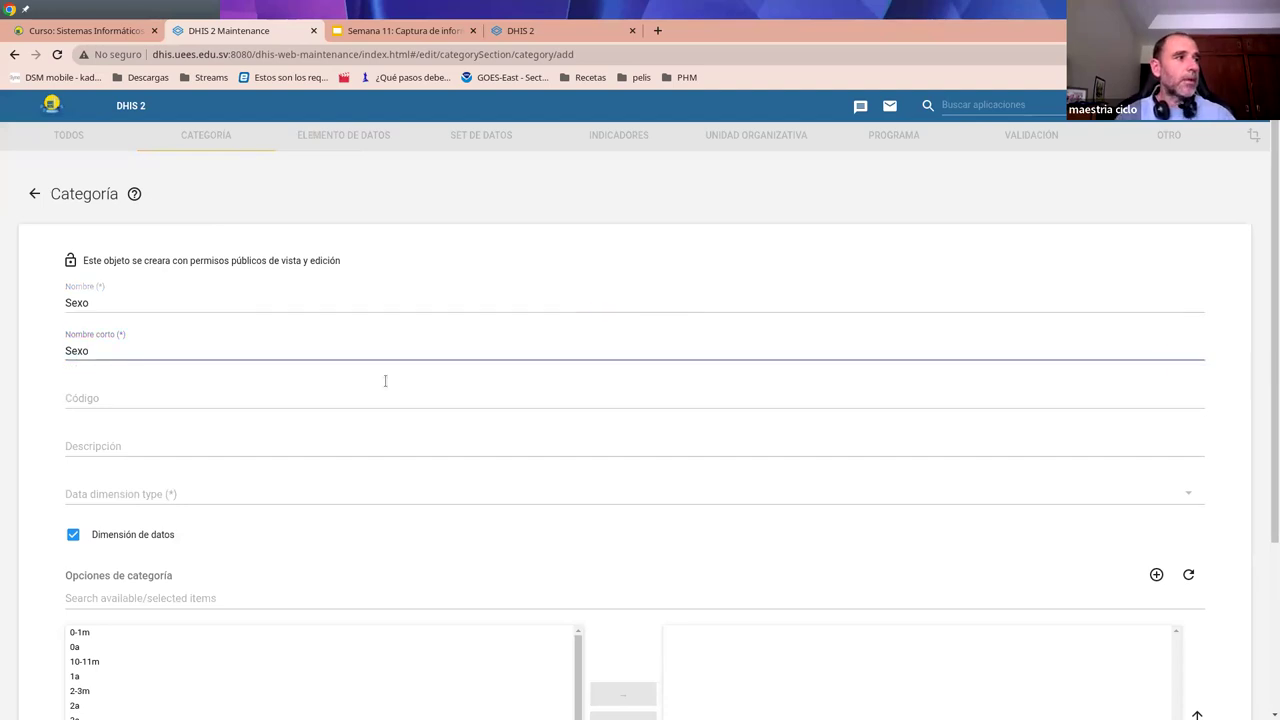
pyautogui.scroll(-3, 307, 537)
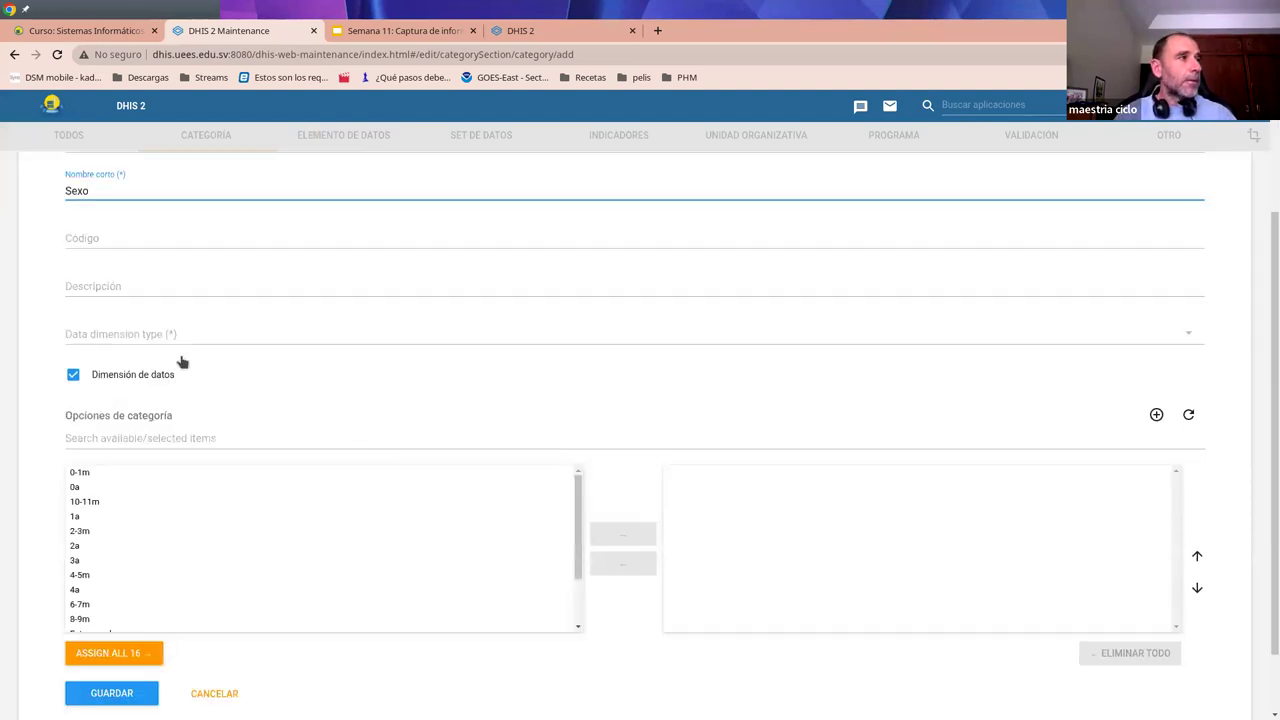
pyautogui.click(121, 334)
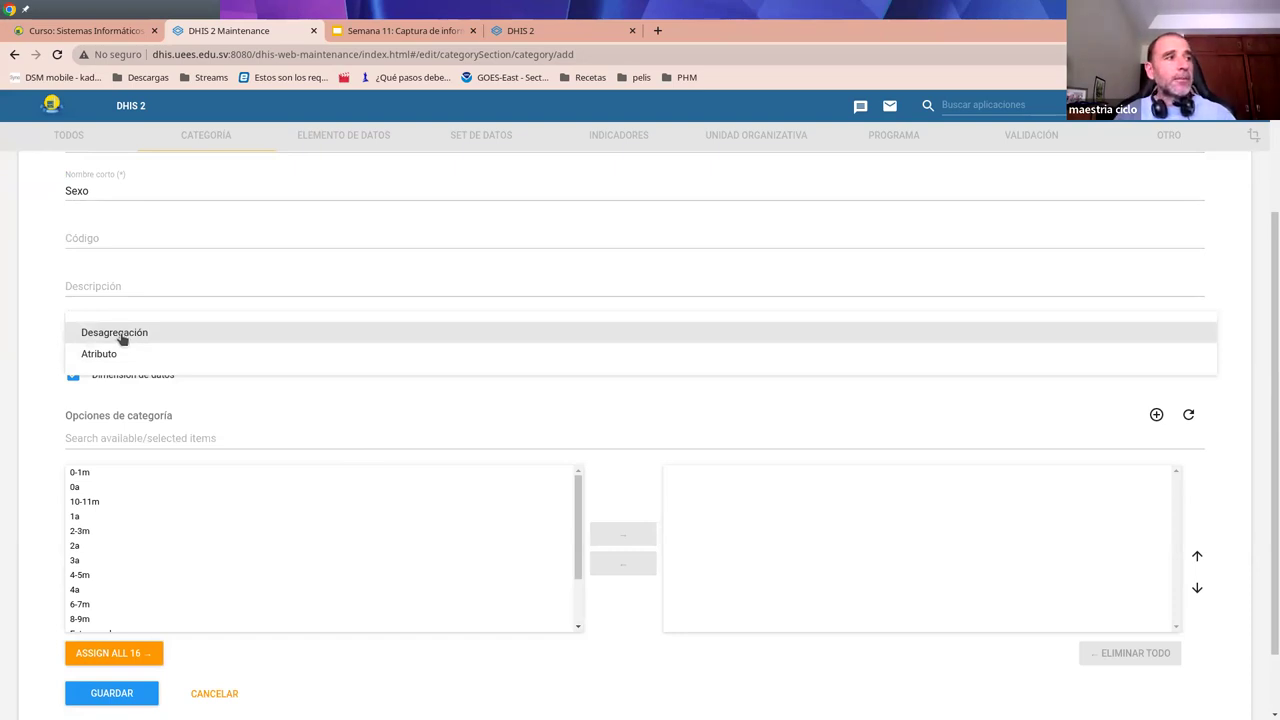
pyautogui.click(121, 336)
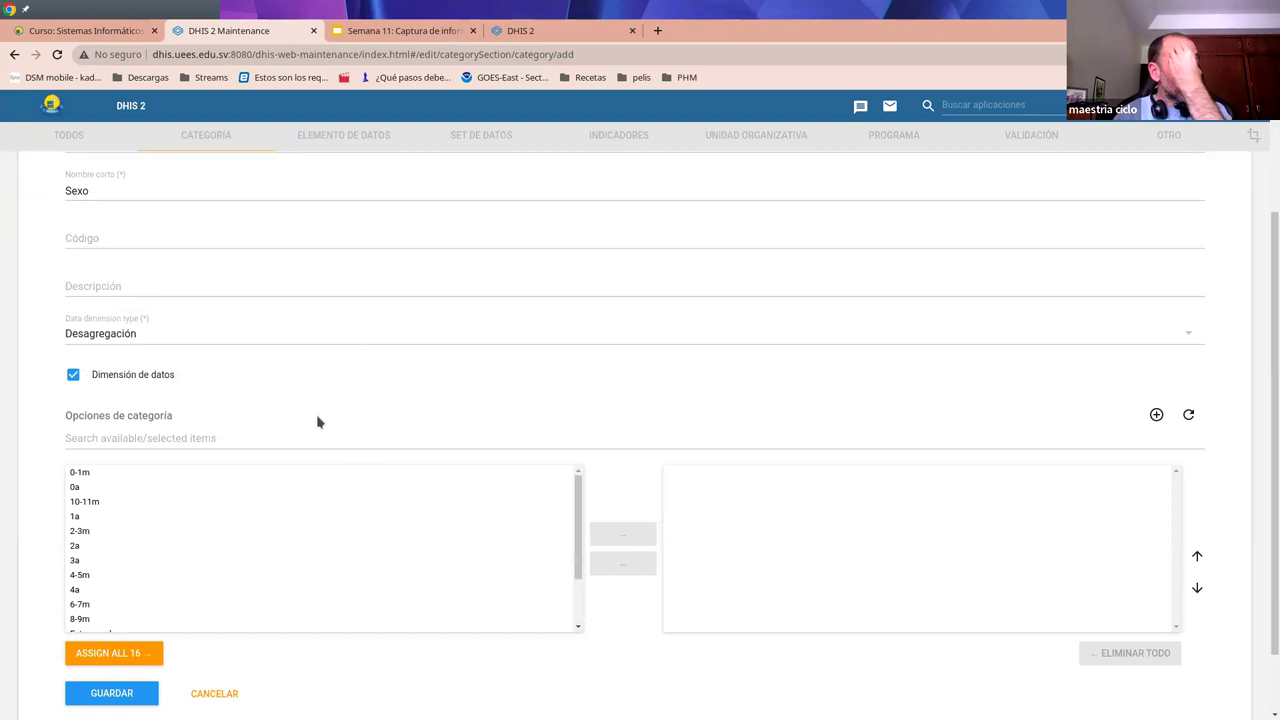
# - Assign the options Femenino, Intersexual and Masculino to the Sexo category, and save it
pyautogui.scroll(-2, 322, 398)
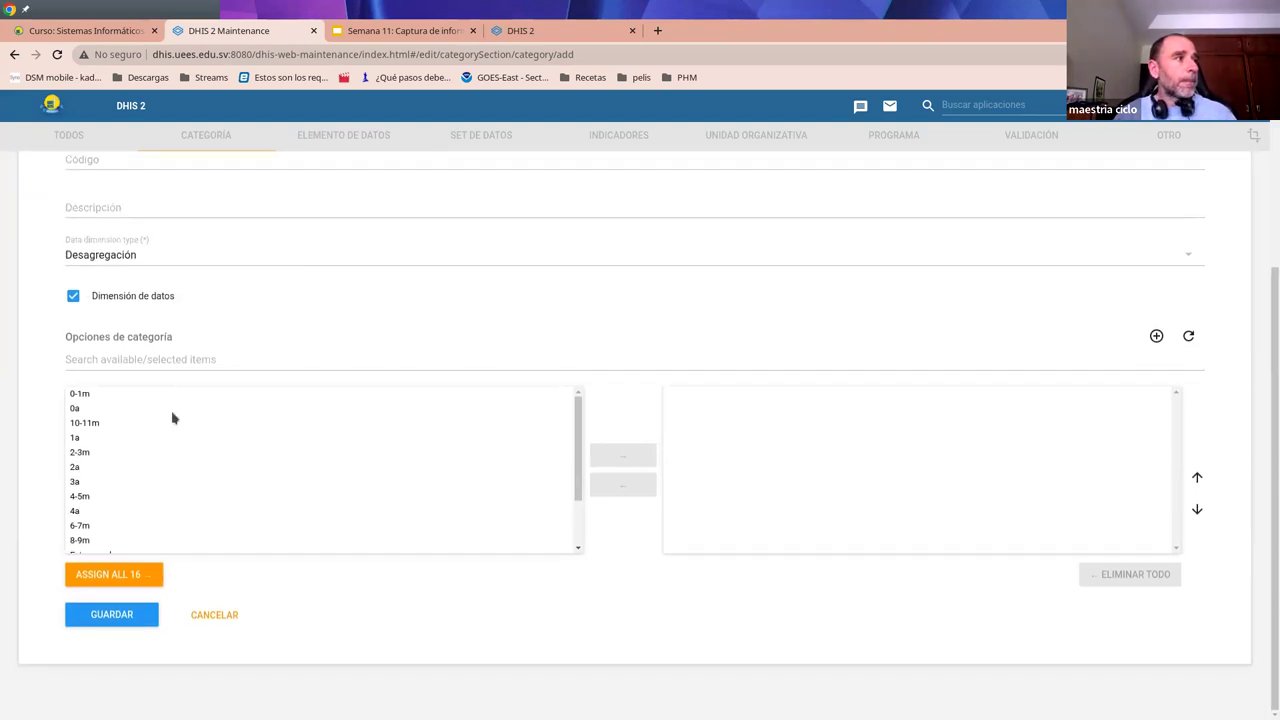
pyautogui.scroll(-2, 113, 430)
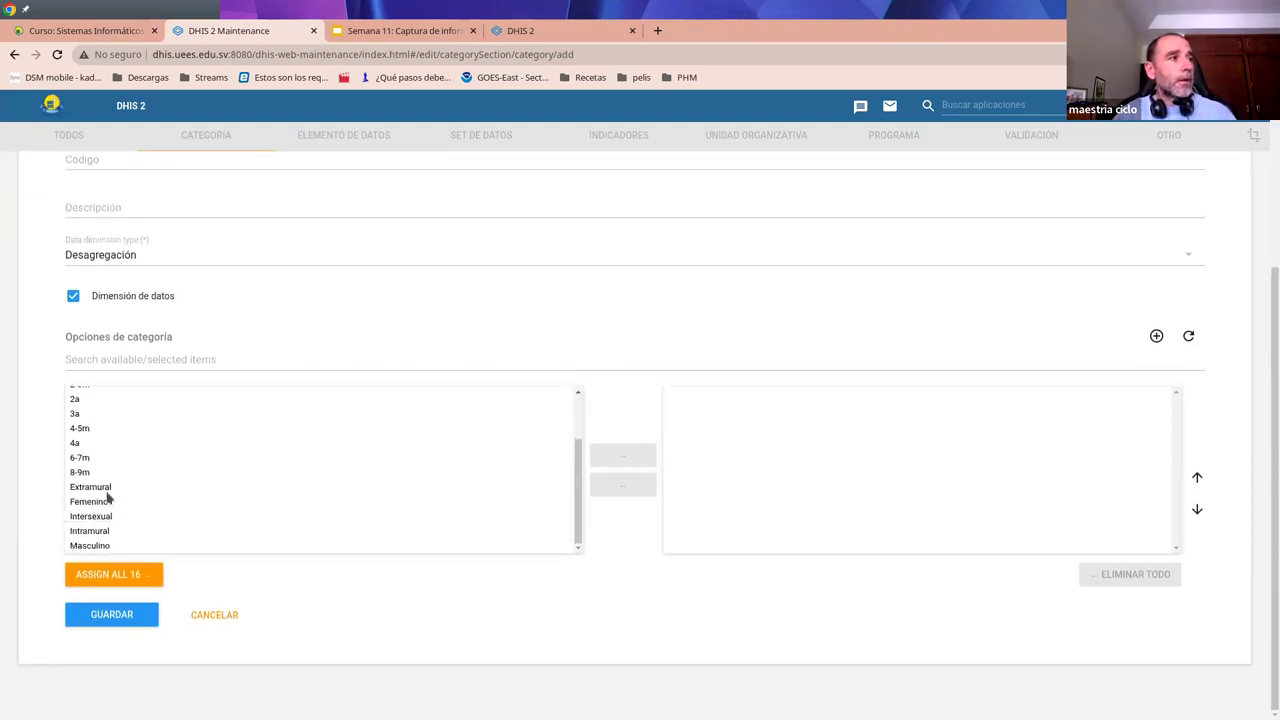
pyautogui.click(105, 516)
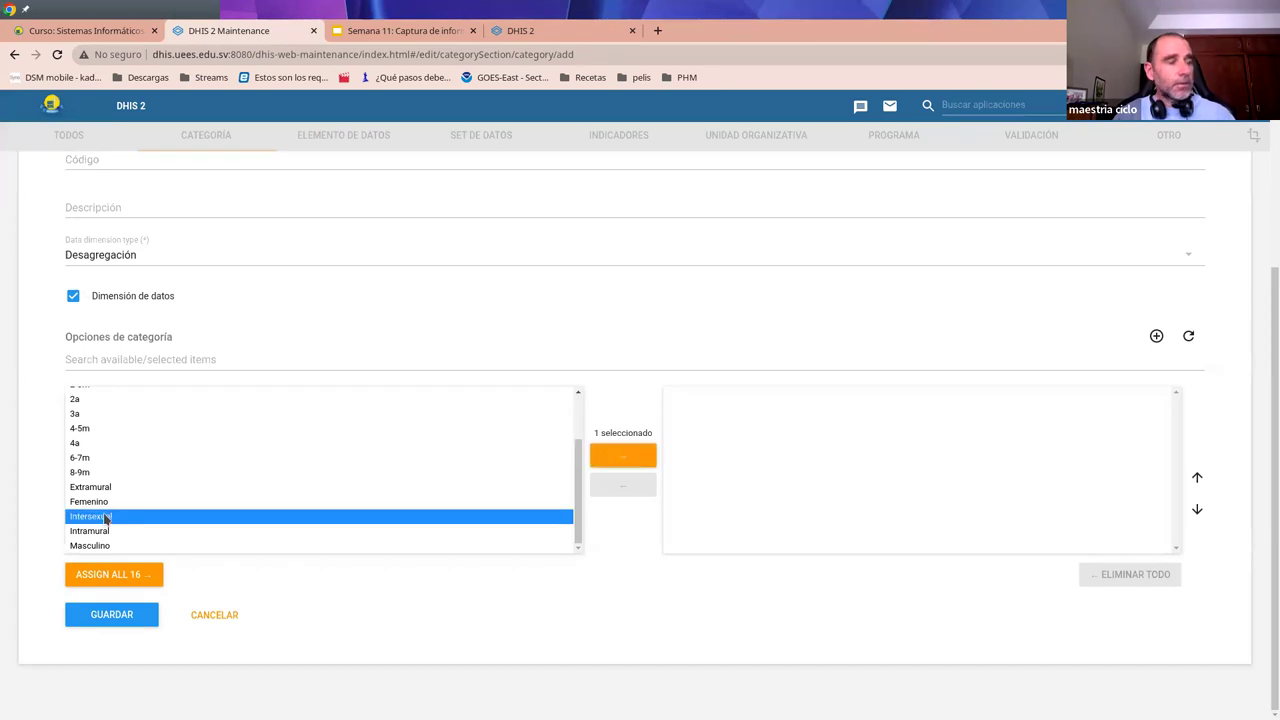
pyautogui.keyDown('ctrl'); pyautogui.click(108, 502); pyautogui.keyUp('ctrl')
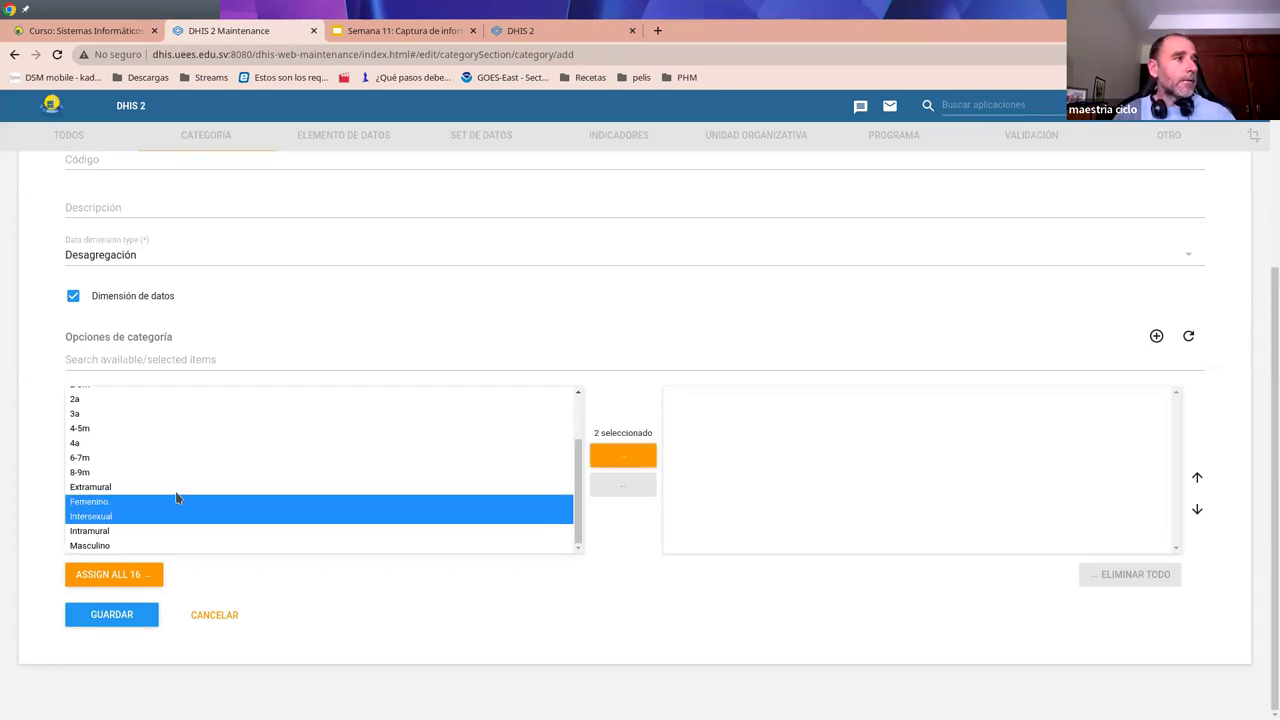
pyautogui.keyDown('ctrl'); pyautogui.click(108, 546); pyautogui.keyUp('ctrl')
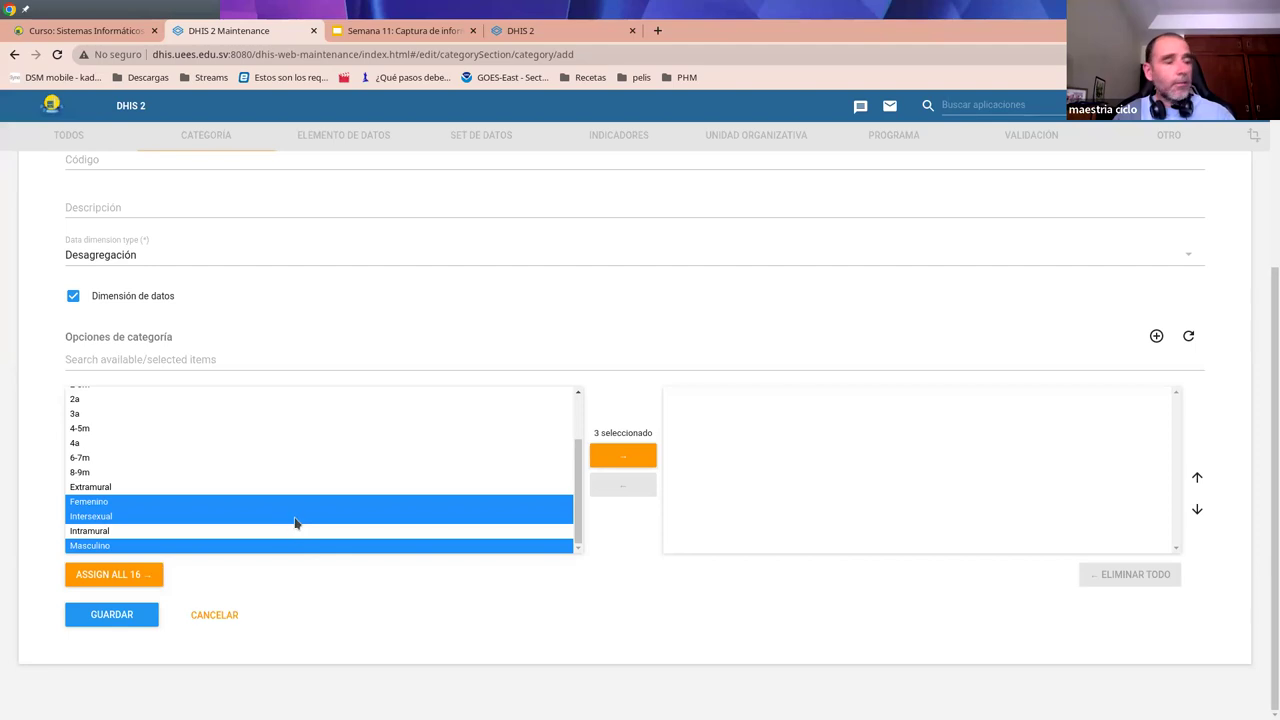
pyautogui.click(108, 488)
pyautogui.click(104, 503)
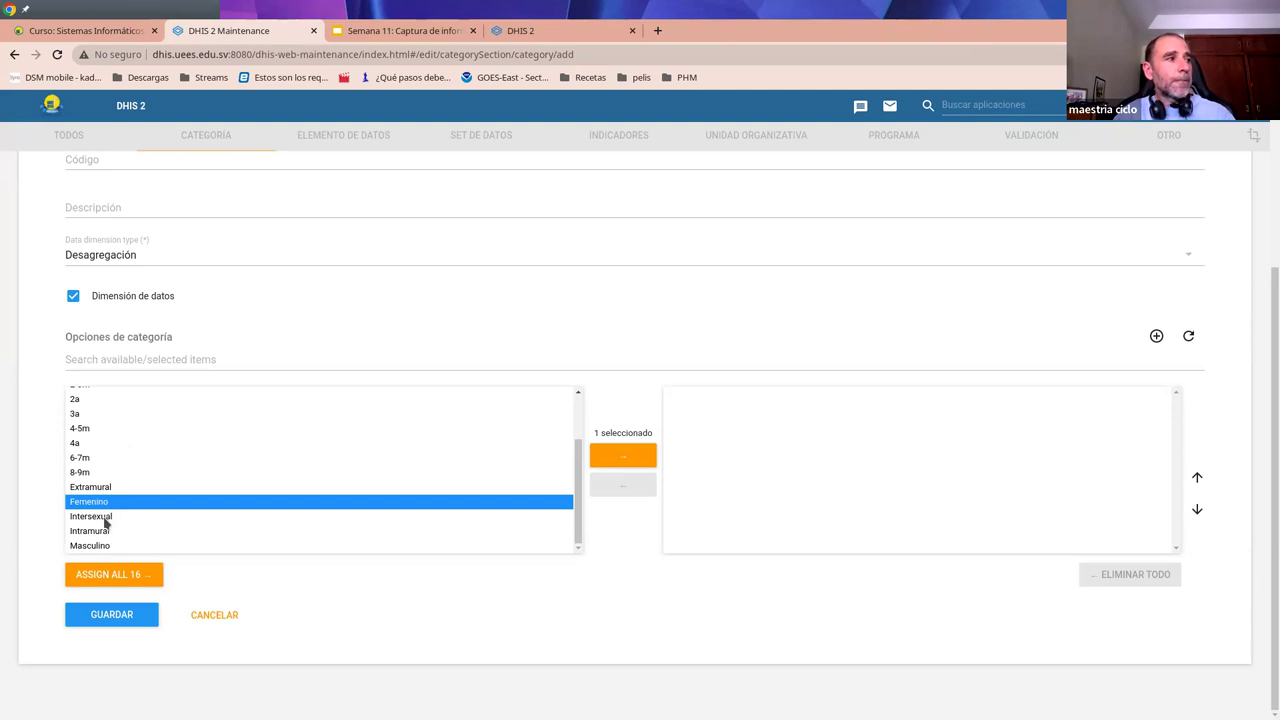
pyautogui.keyDown('ctrl'); pyautogui.click(105, 518); pyautogui.keyUp('ctrl')
pyautogui.keyDown('ctrl'); pyautogui.click(99, 546); pyautogui.keyUp('ctrl')
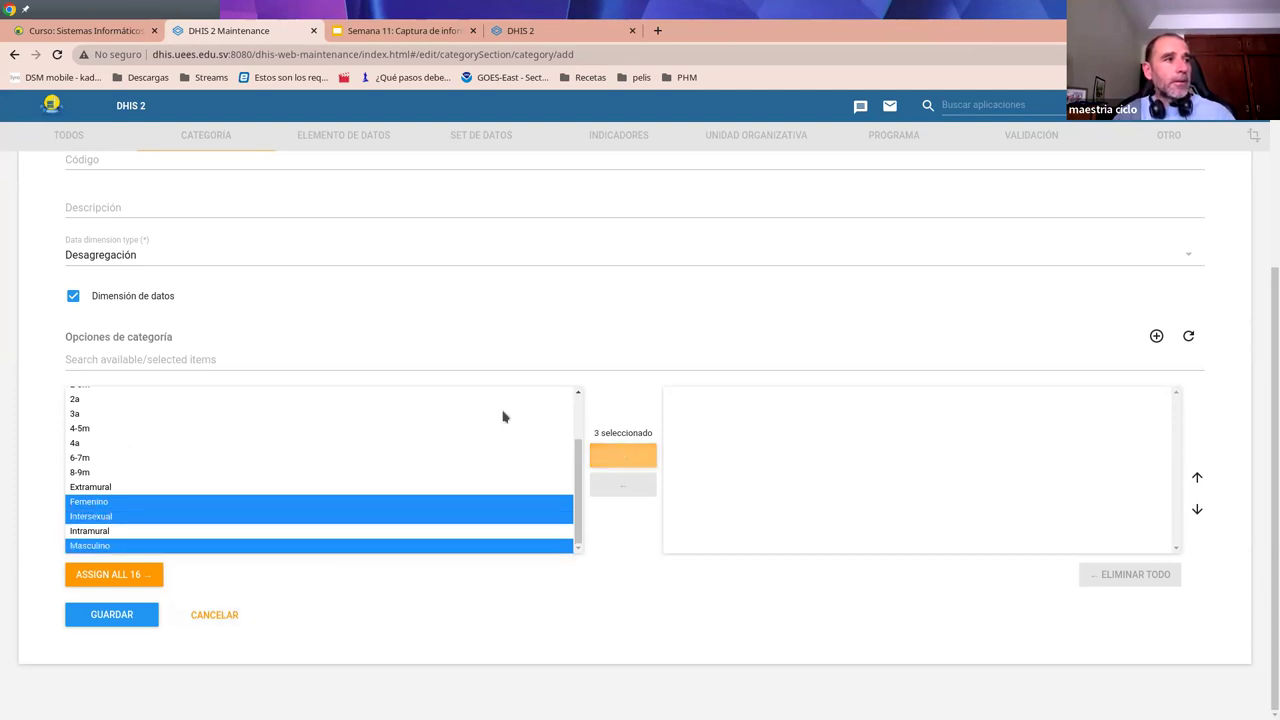
pyautogui.click(622, 455)
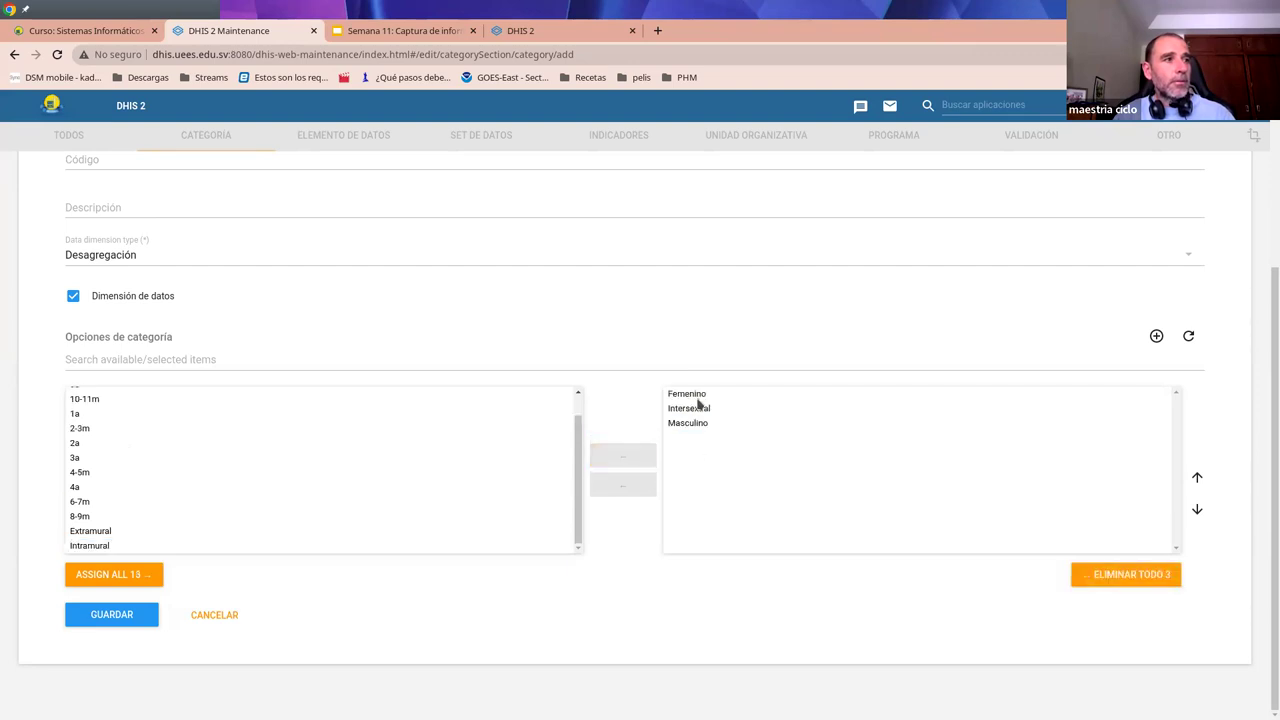
pyautogui.click(155, 623)
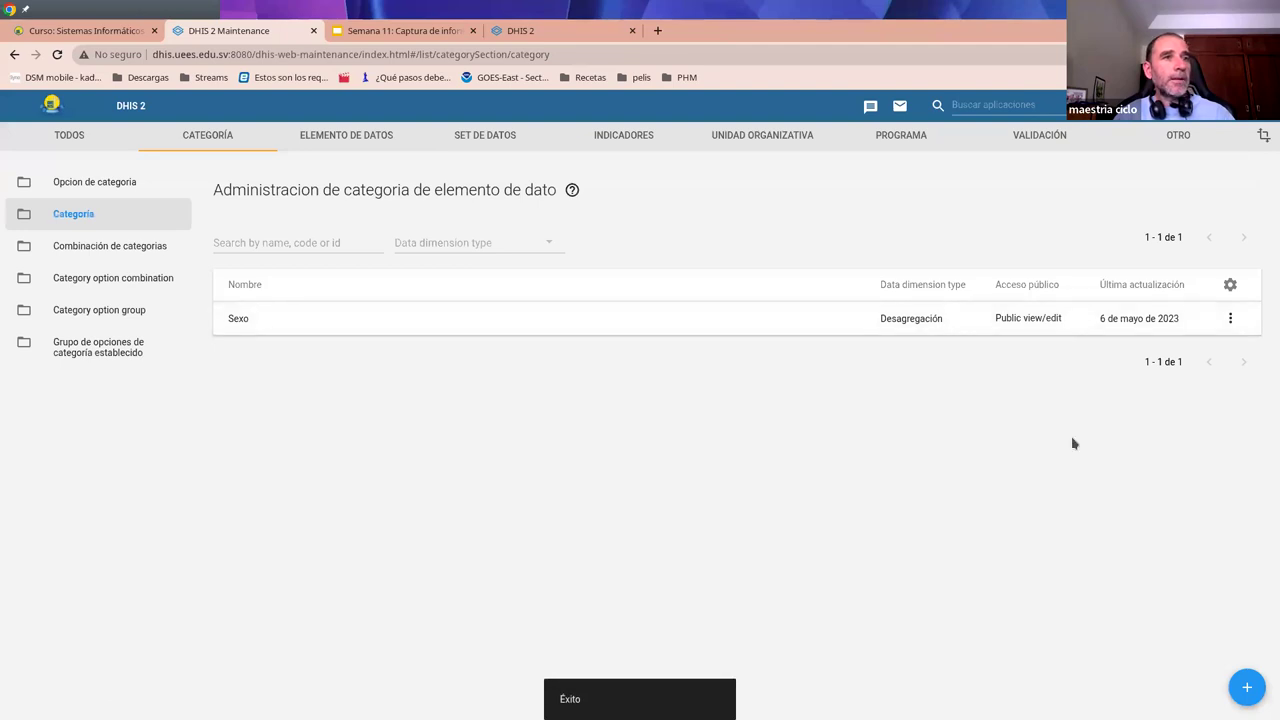
# - Start a new category named Tipo de atención with the short name TipAt
pyautogui.click(1240, 686)
pyautogui.click(150, 308)
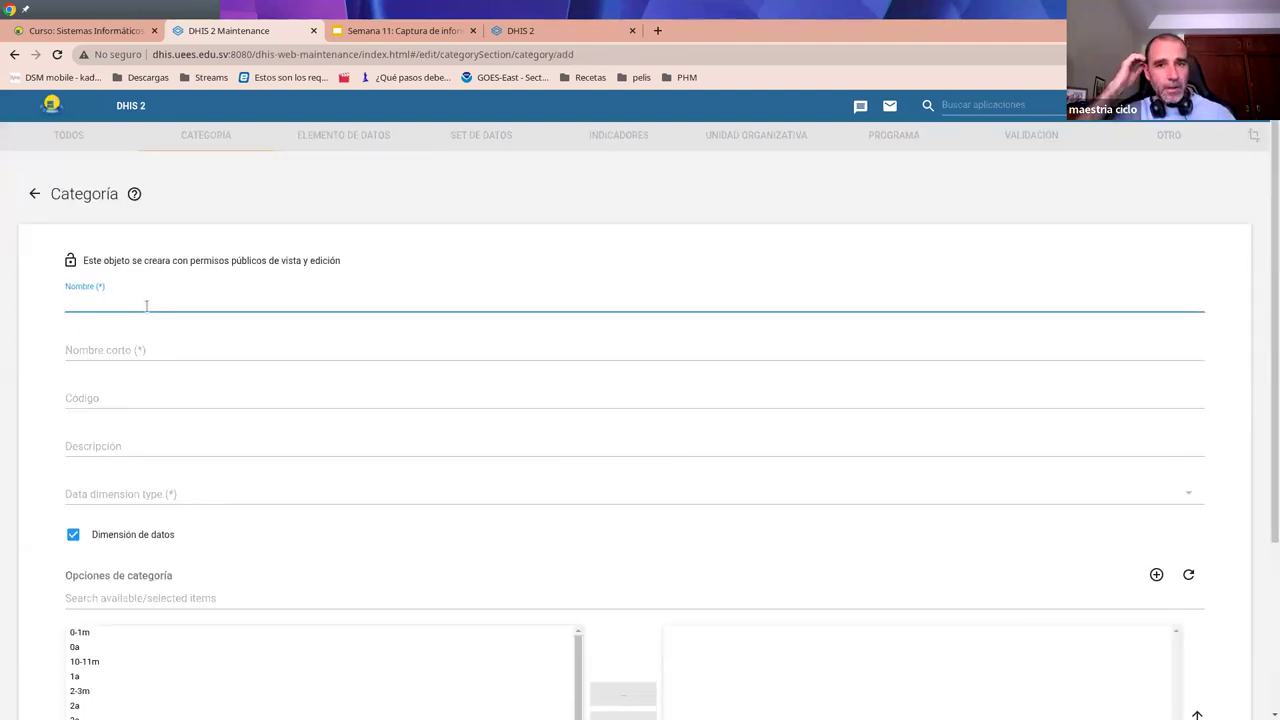
pyautogui.write('T')
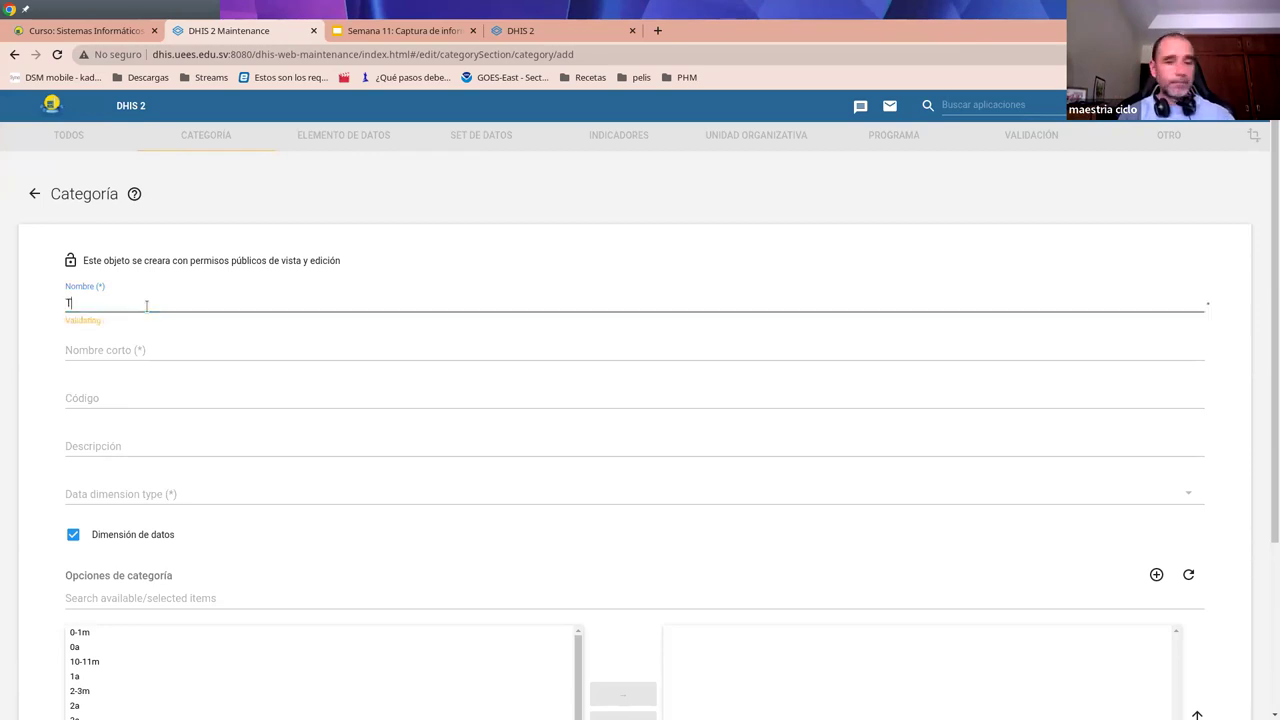
pyautogui.write('ipo de atención')
pyautogui.press('Tab')
pyautogui.write('TipAt')
# - Assign Extramural and Intramural to Tipo de atención, set its data dimension type to Desagregación, and save the category
pyautogui.scroll(-1, 256, 491)
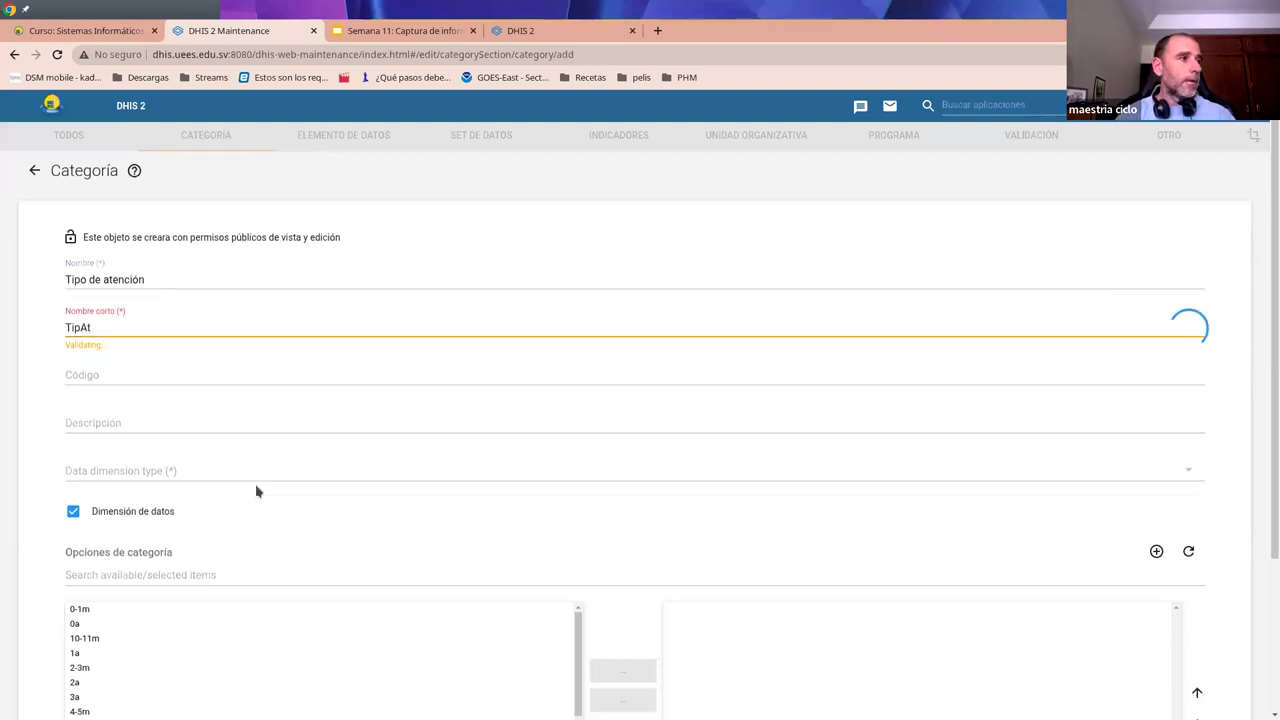
pyautogui.scroll(-3, 256, 491)
pyautogui.scroll(-2, 75, 512)
pyautogui.click(102, 489)
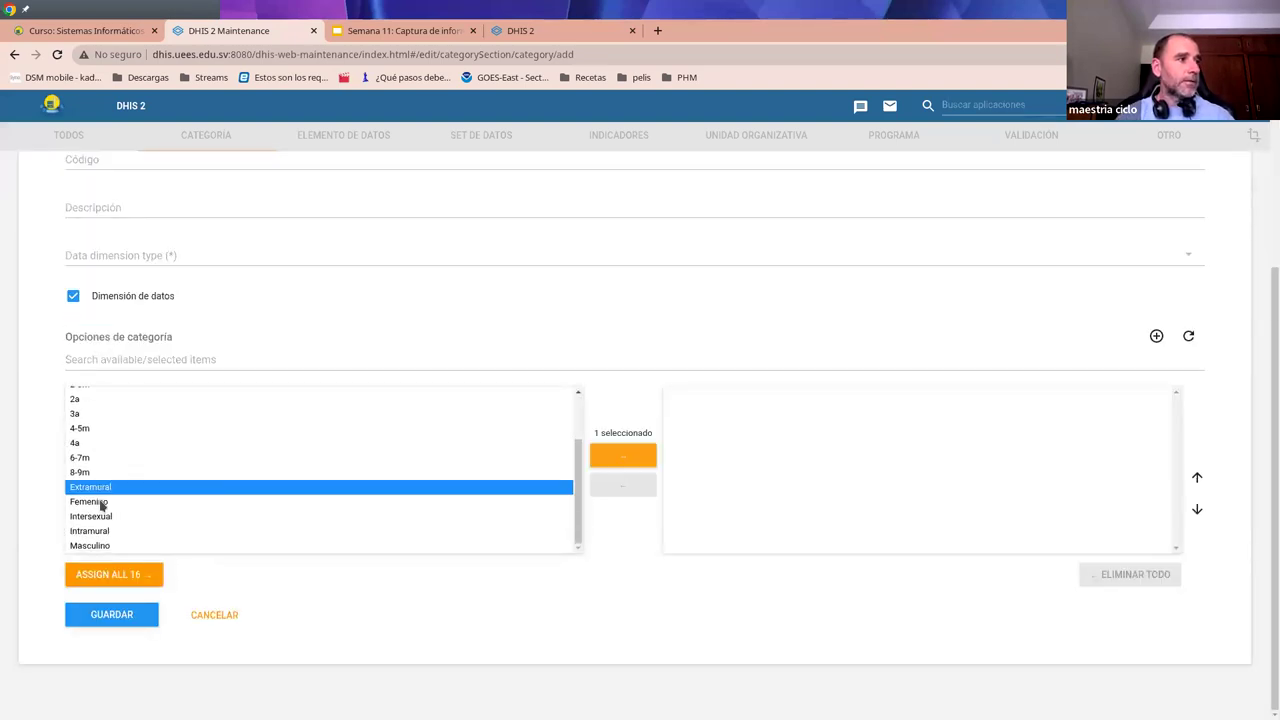
pyautogui.keyDown('ctrl'); pyautogui.click(98, 537); pyautogui.keyUp('ctrl')
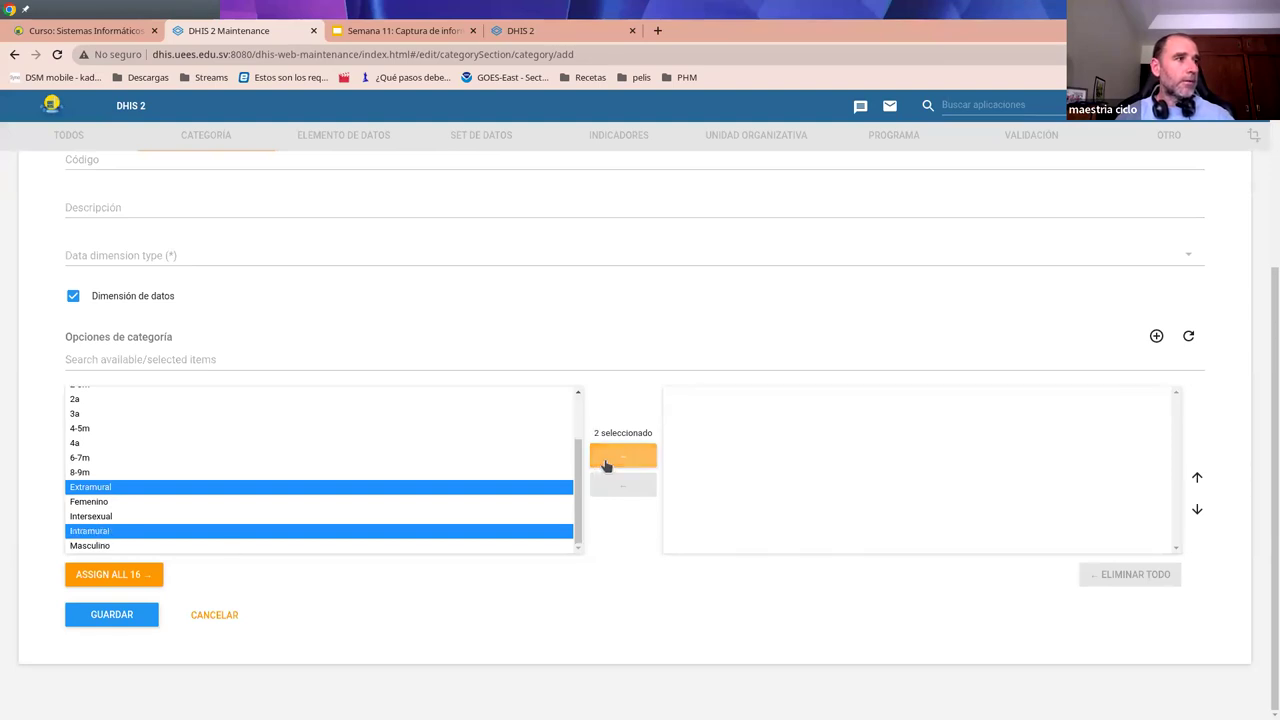
pyautogui.click(607, 457)
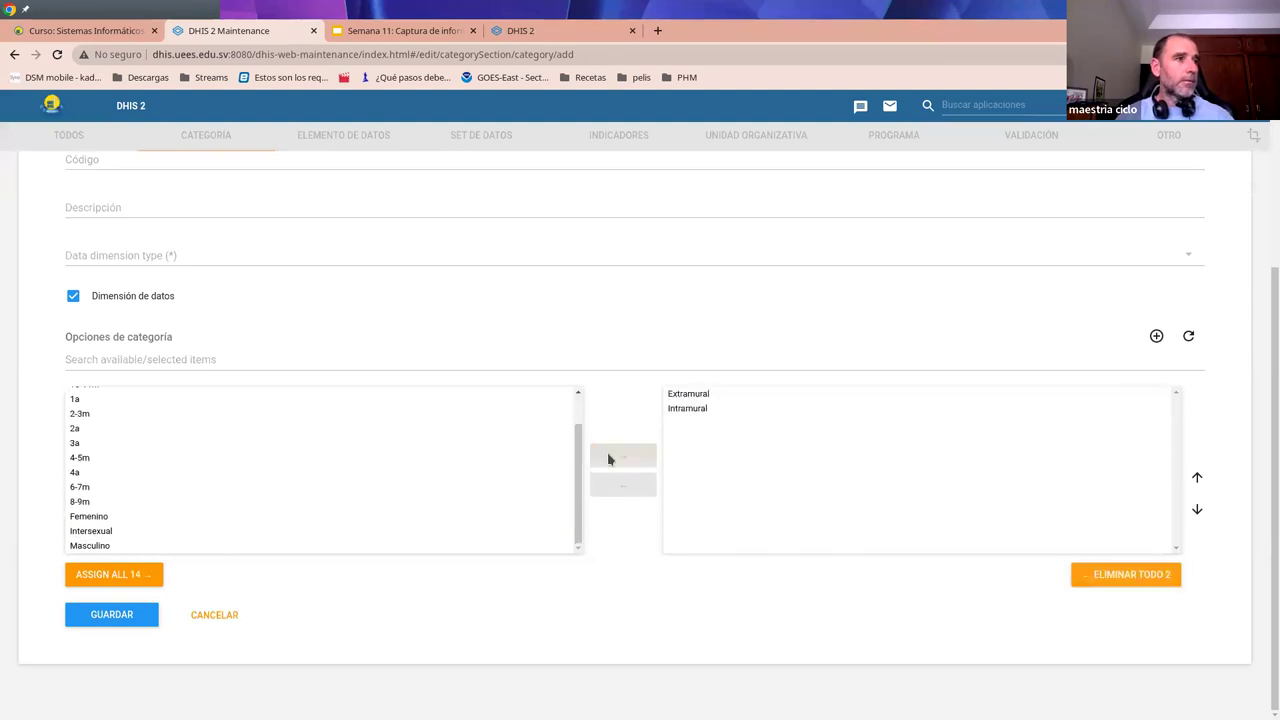
pyautogui.click(115, 614)
pyautogui.click(133, 262)
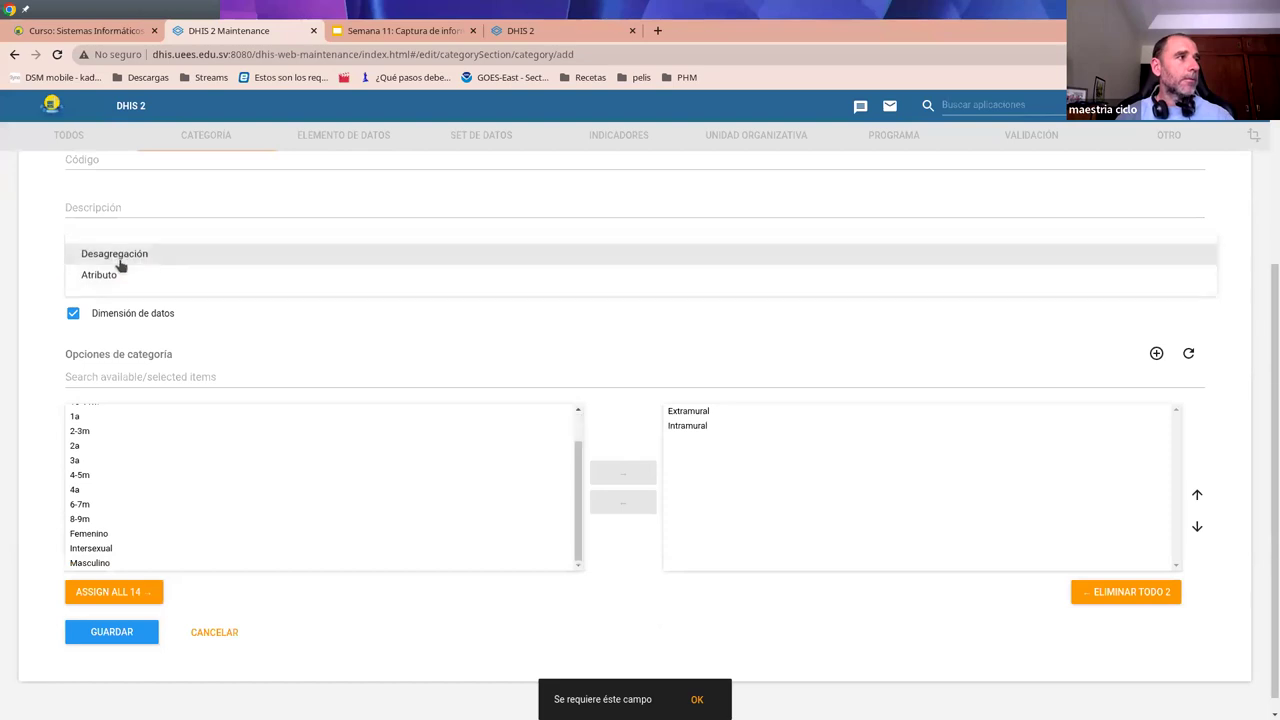
pyautogui.click(117, 253)
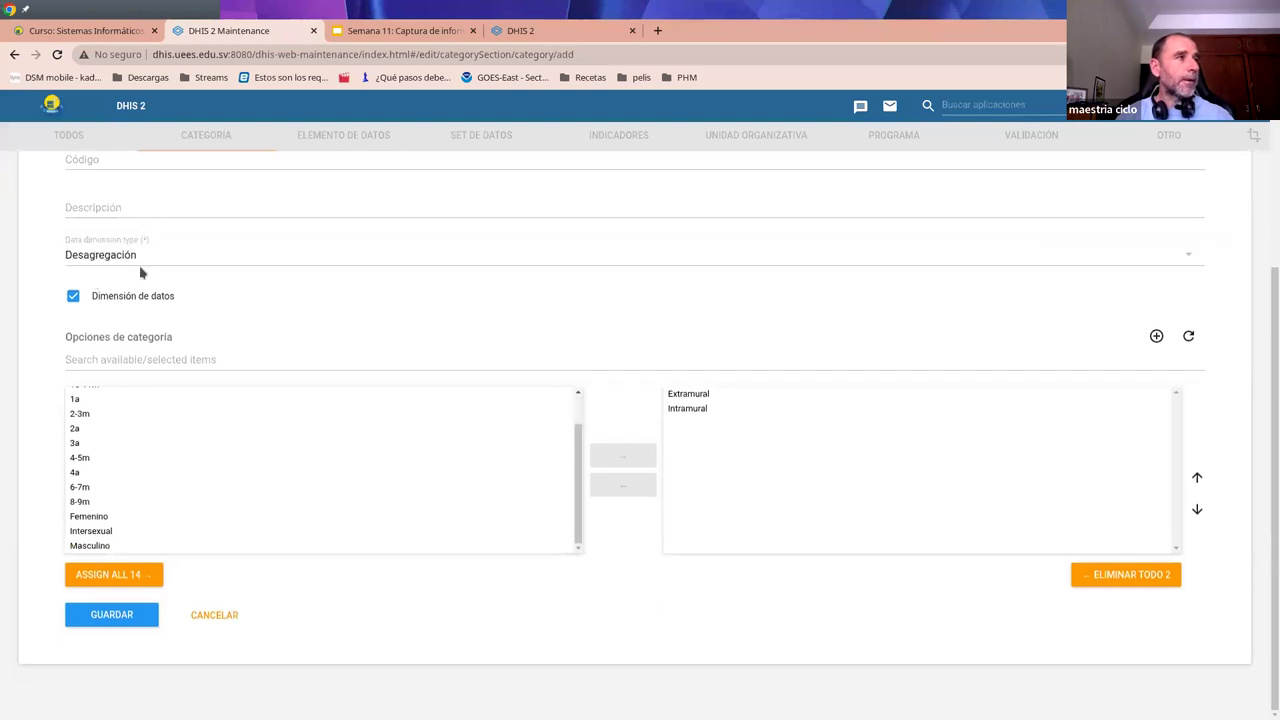
pyautogui.click(102, 617)
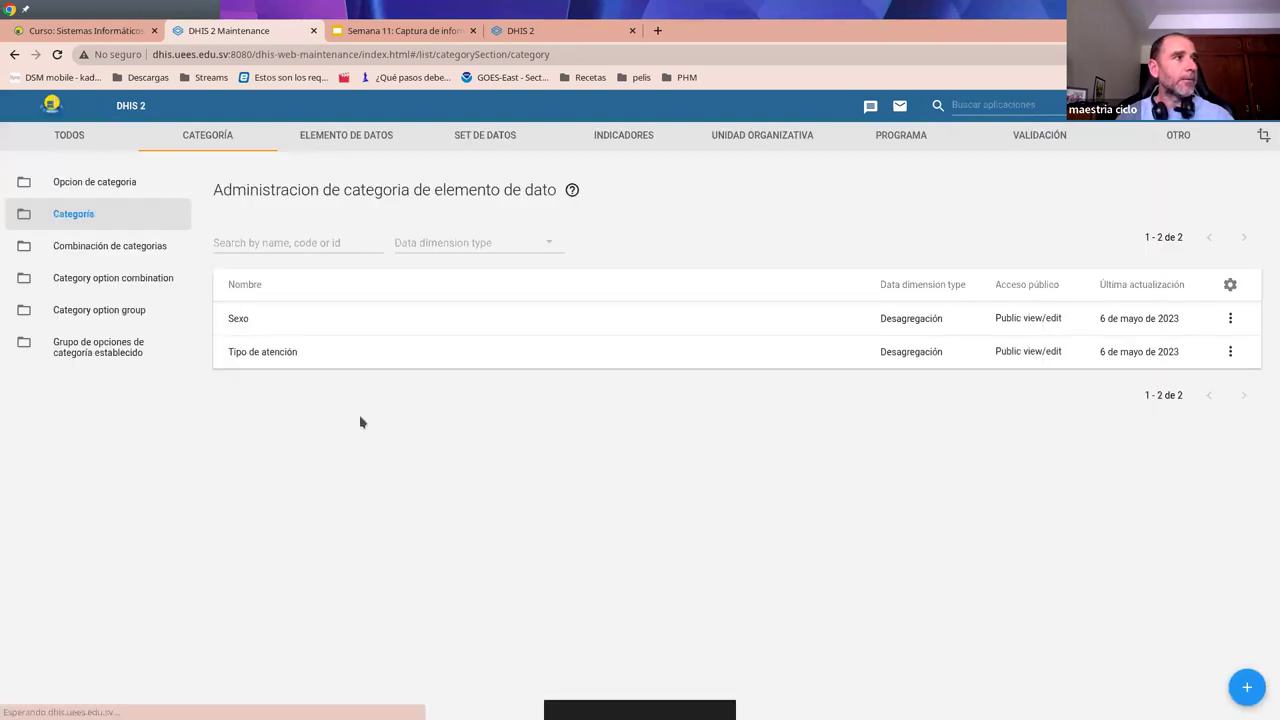
# - Start a new category named Menores de 1 año with the short name <1a
pyautogui.click(1247, 687)
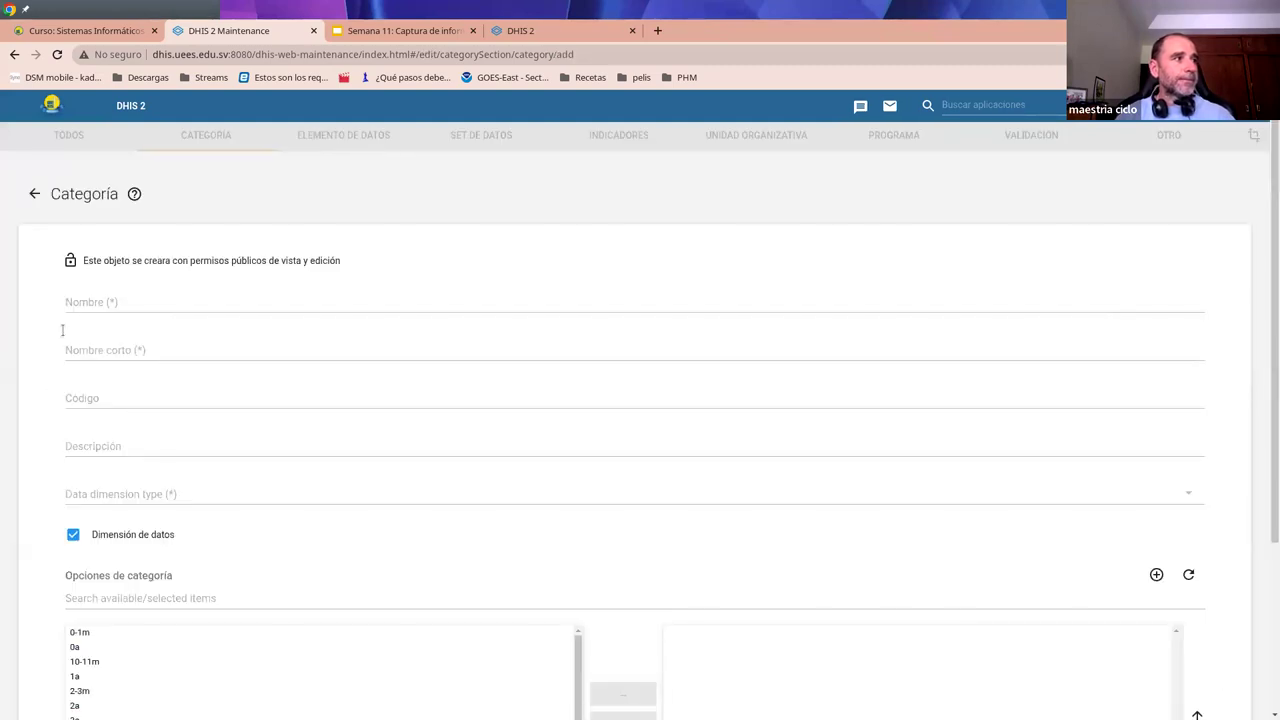
pyautogui.click(81, 301)
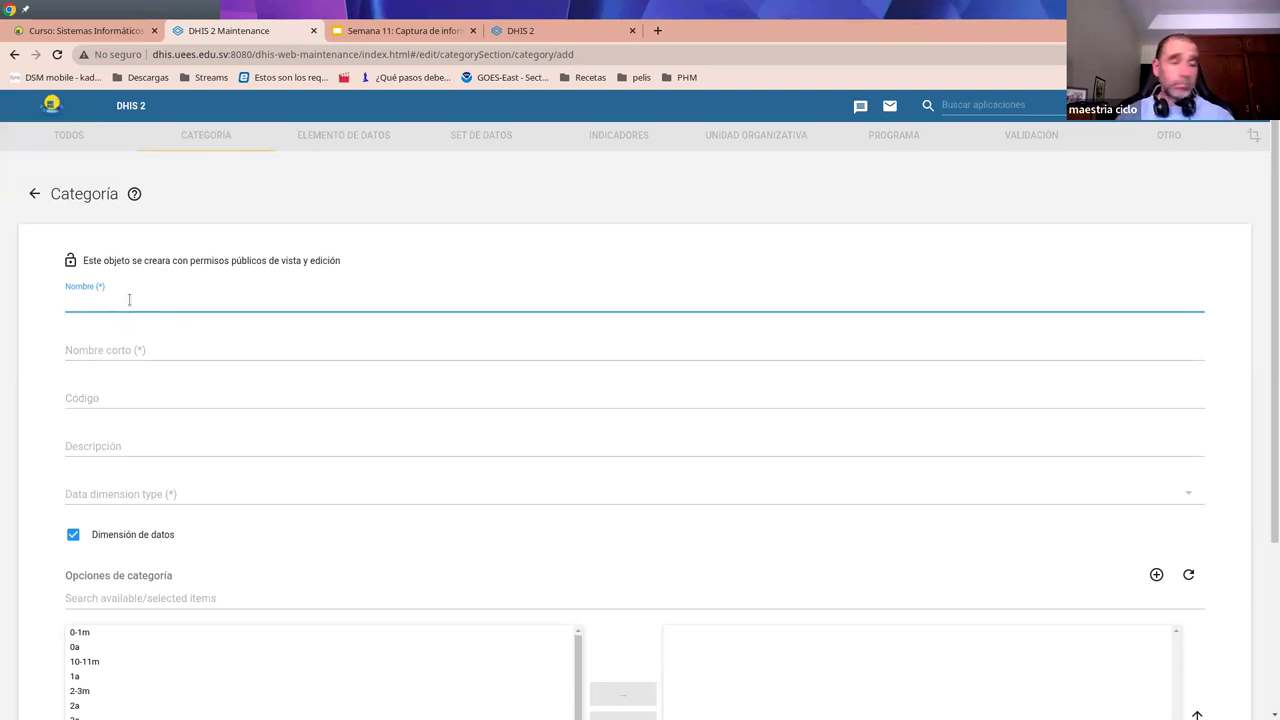
pyautogui.write('Meno')
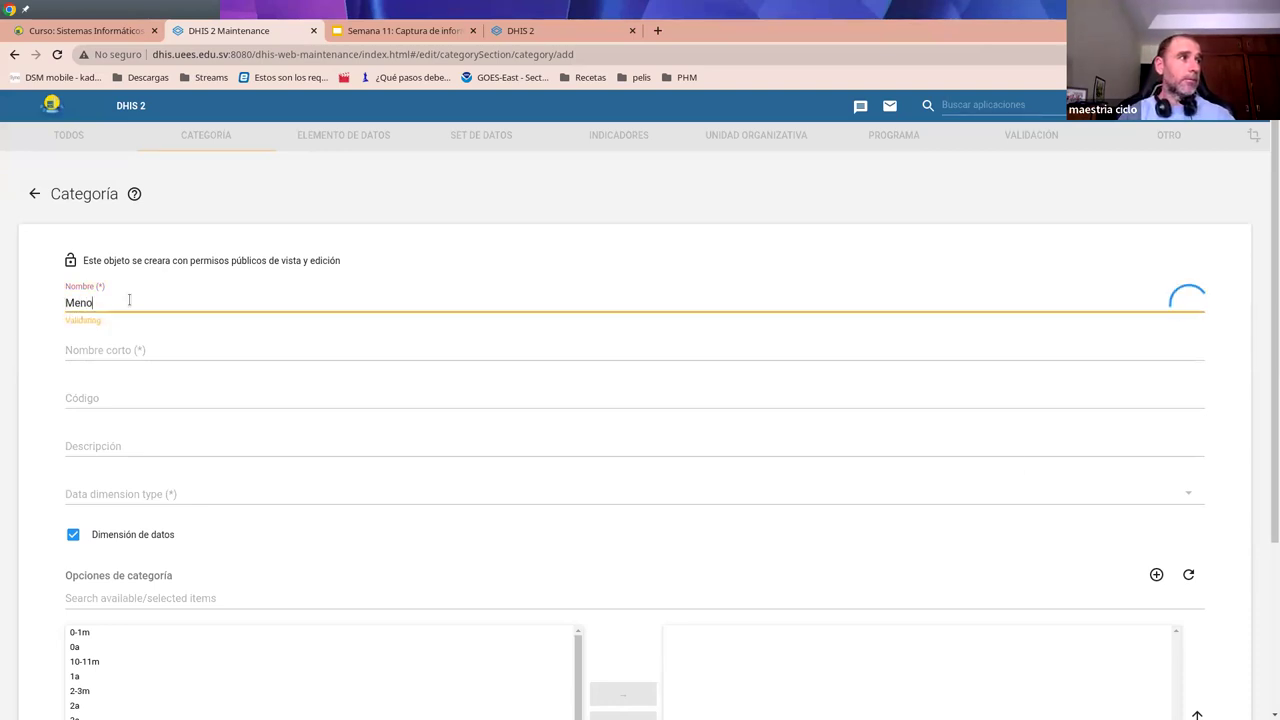
pyautogui.write('res de 1 año')
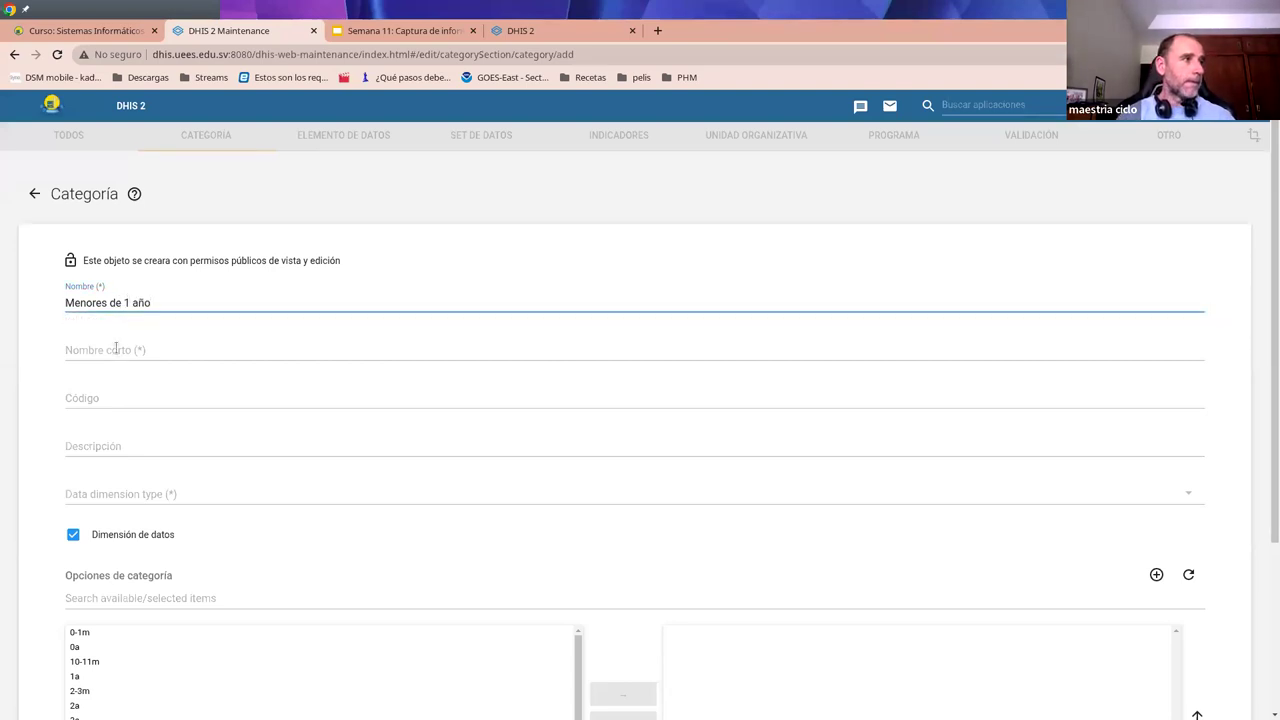
pyautogui.click(116, 348)
pyautogui.write('<1a')
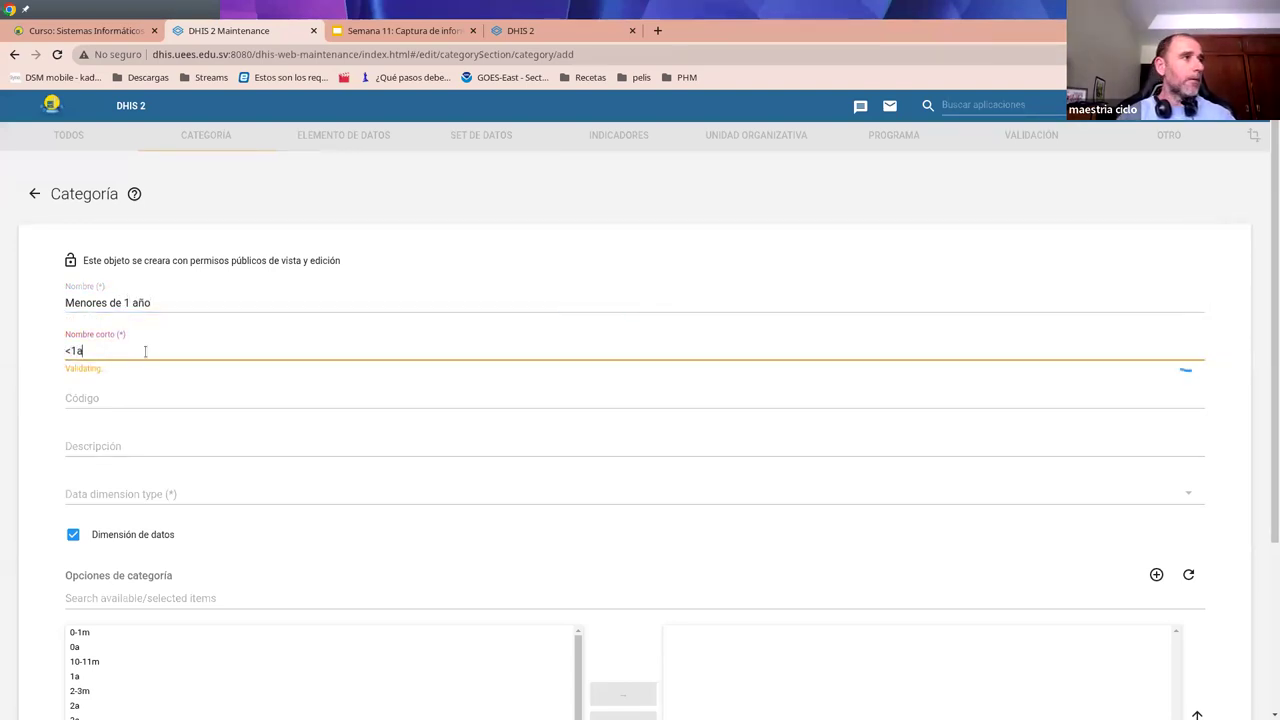
# - Assign the month-range options 0-1m, 2-3m, 4-5m, 6-7m, 8-9m and 10-11m to the Menores de 1 año category
pyautogui.scroll(-2, 201, 434)
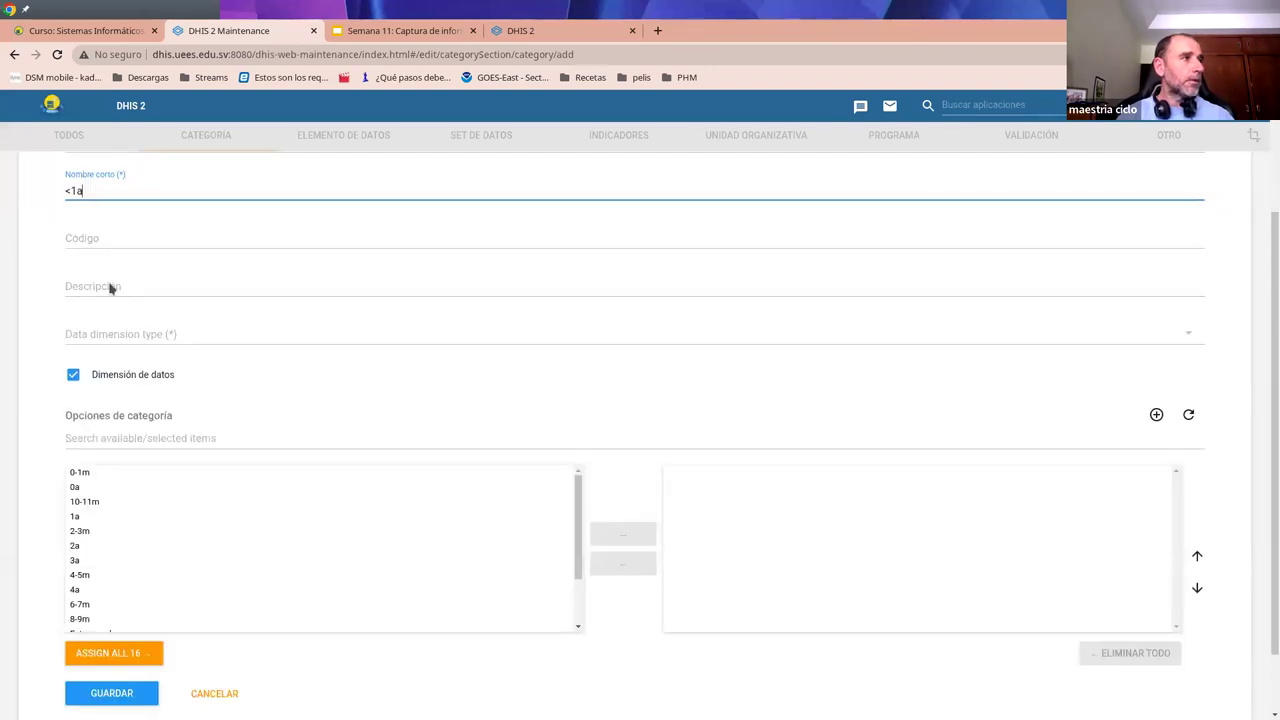
pyautogui.click(86, 474)
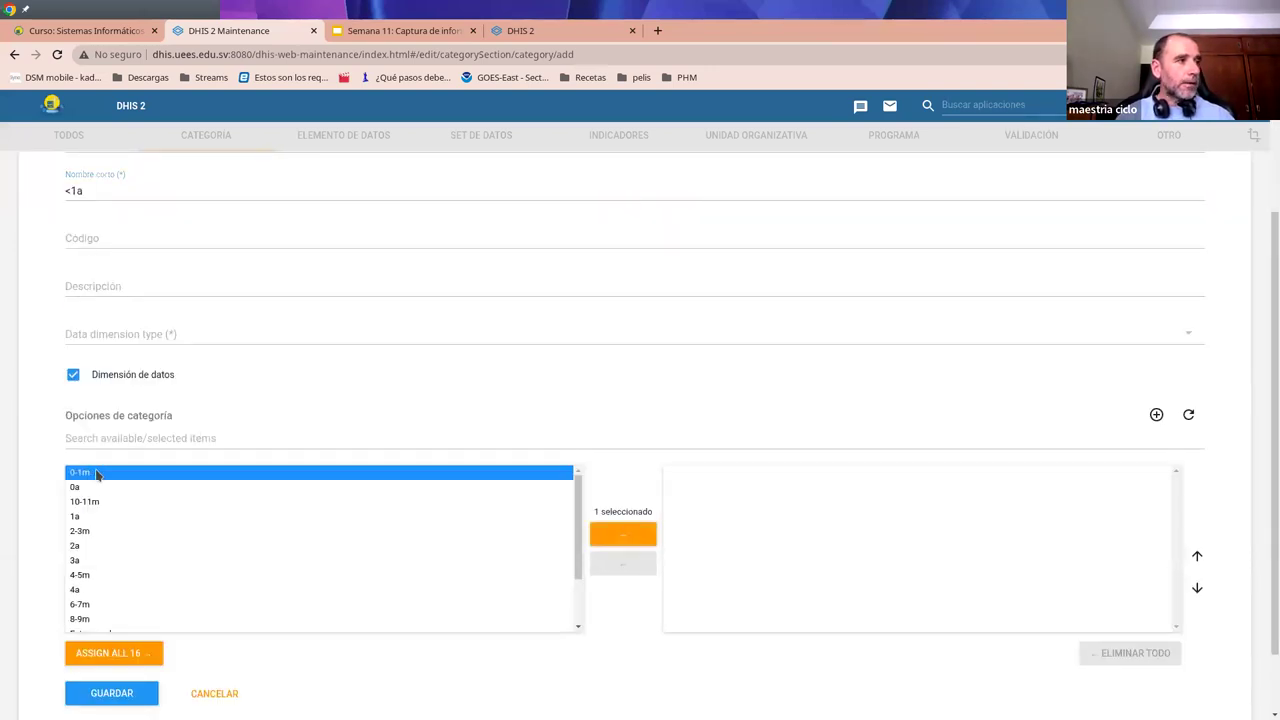
pyautogui.keyDown('ctrl'); pyautogui.click(85, 532); pyautogui.keyUp('ctrl')
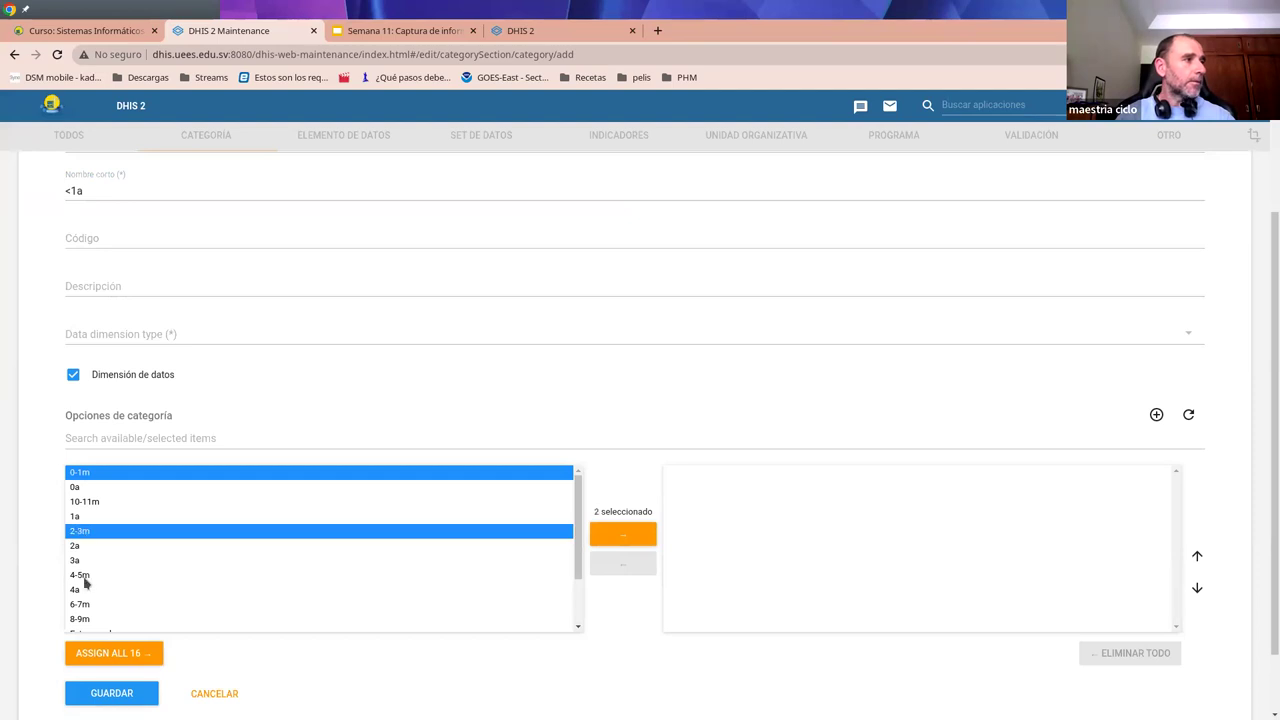
pyautogui.keyDown('ctrl'); pyautogui.click(84, 577); pyautogui.keyUp('ctrl')
pyautogui.keyDown('ctrl'); pyautogui.click(90, 605); pyautogui.keyUp('ctrl')
pyautogui.keyDown('ctrl'); pyautogui.click(92, 620); pyautogui.keyUp('ctrl')
pyautogui.scroll(-1, 168, 583)
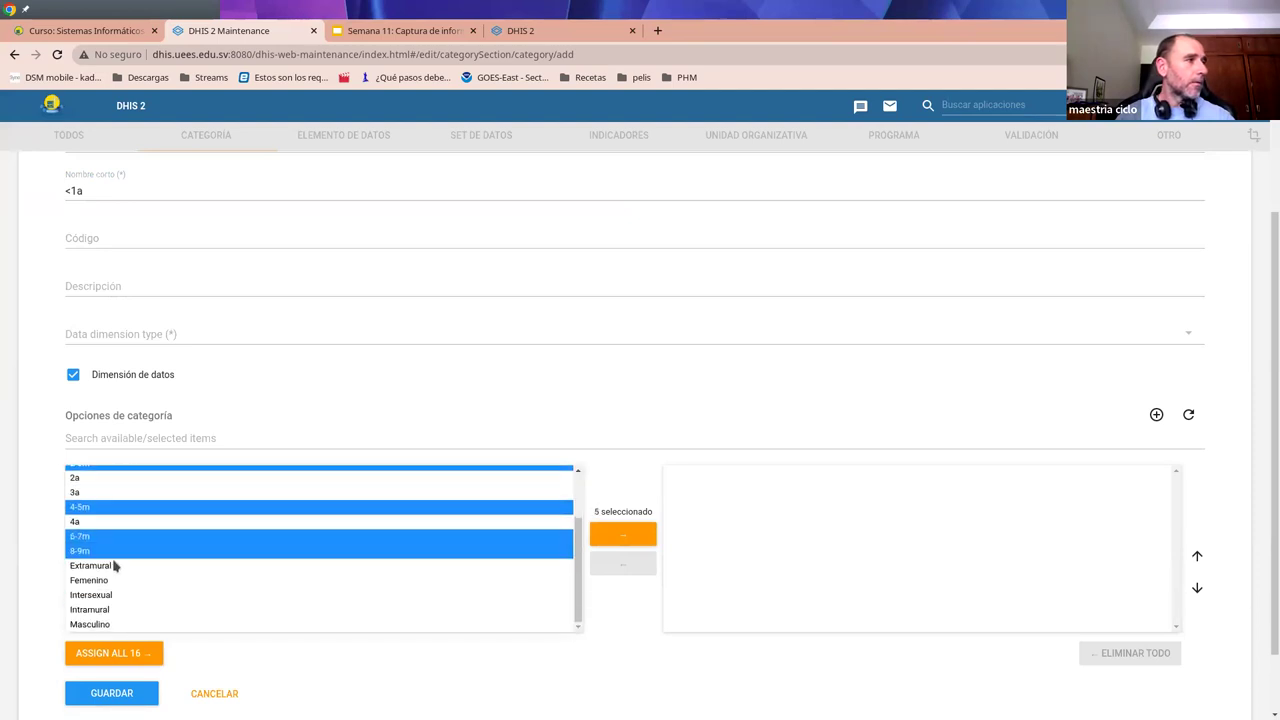
pyautogui.scroll(1, 126, 562)
pyautogui.keyDown('ctrl'); pyautogui.click(88, 500); pyautogui.keyUp('ctrl')
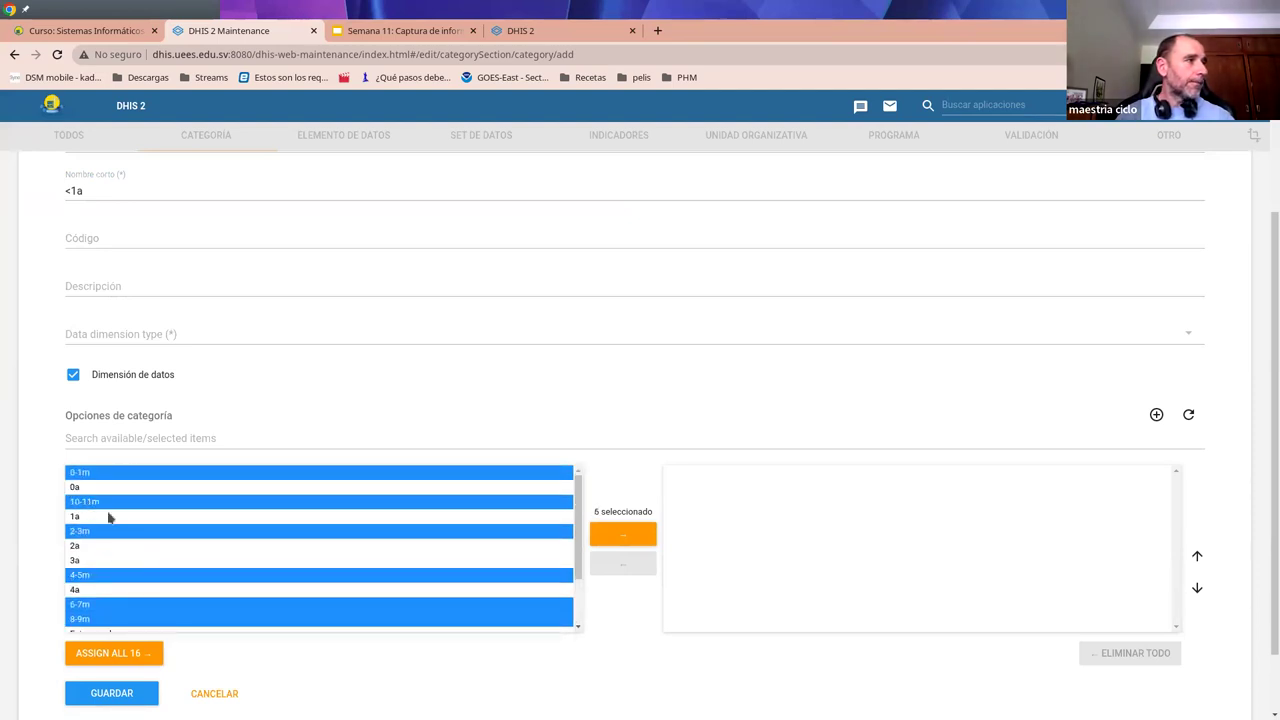
pyautogui.click(625, 533)
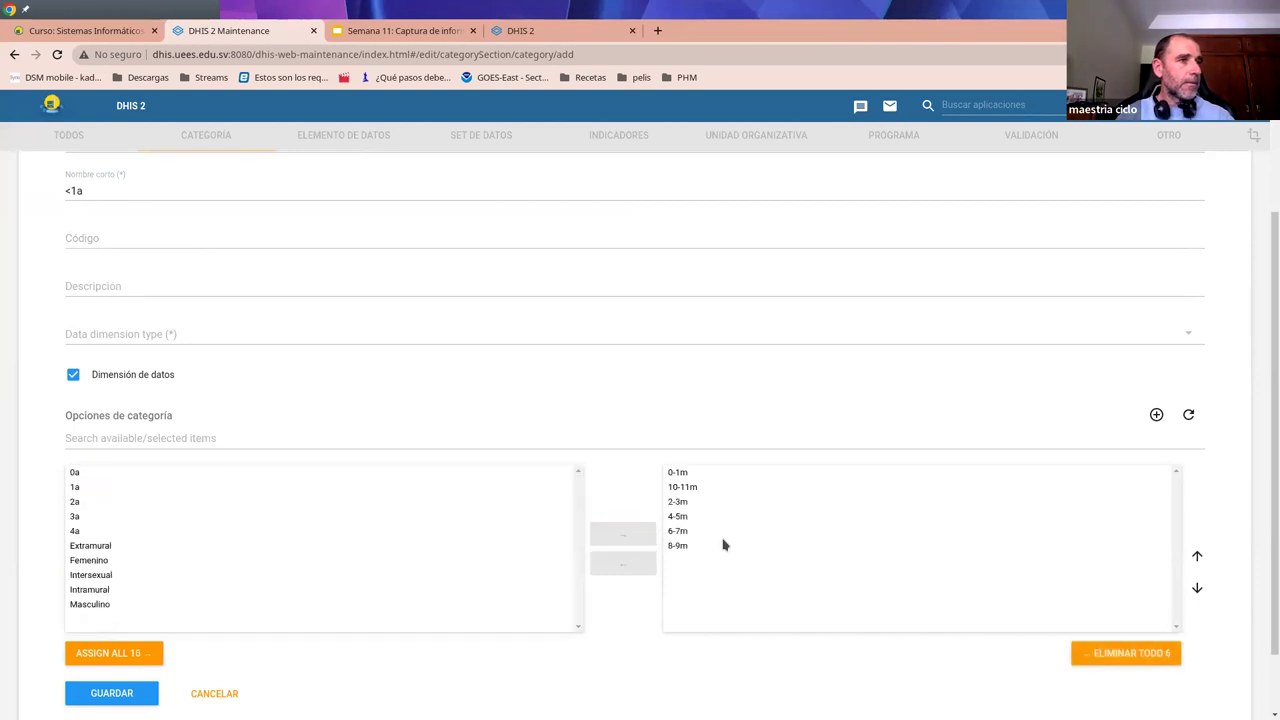
# - Move the 10-11m option to the end of the Menores de 1 año category's assigned options, after 8-9m
pyautogui.click(696, 489)
pyautogui.click(1197, 589)
pyautogui.click(1197, 589)
pyautogui.click(1197, 589)
pyautogui.click(1197, 589)
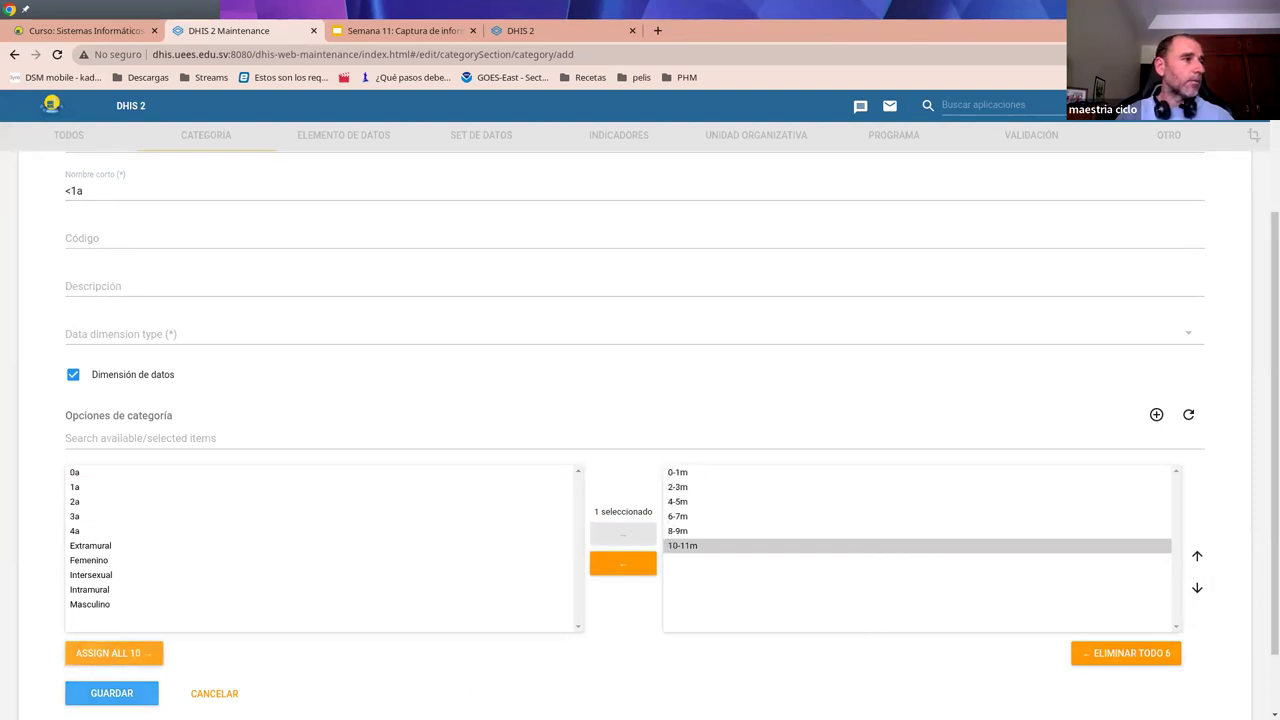
# - Set the data dimension type of Menores de 1 año to Desagregación and save the category
pyautogui.click(111, 693)
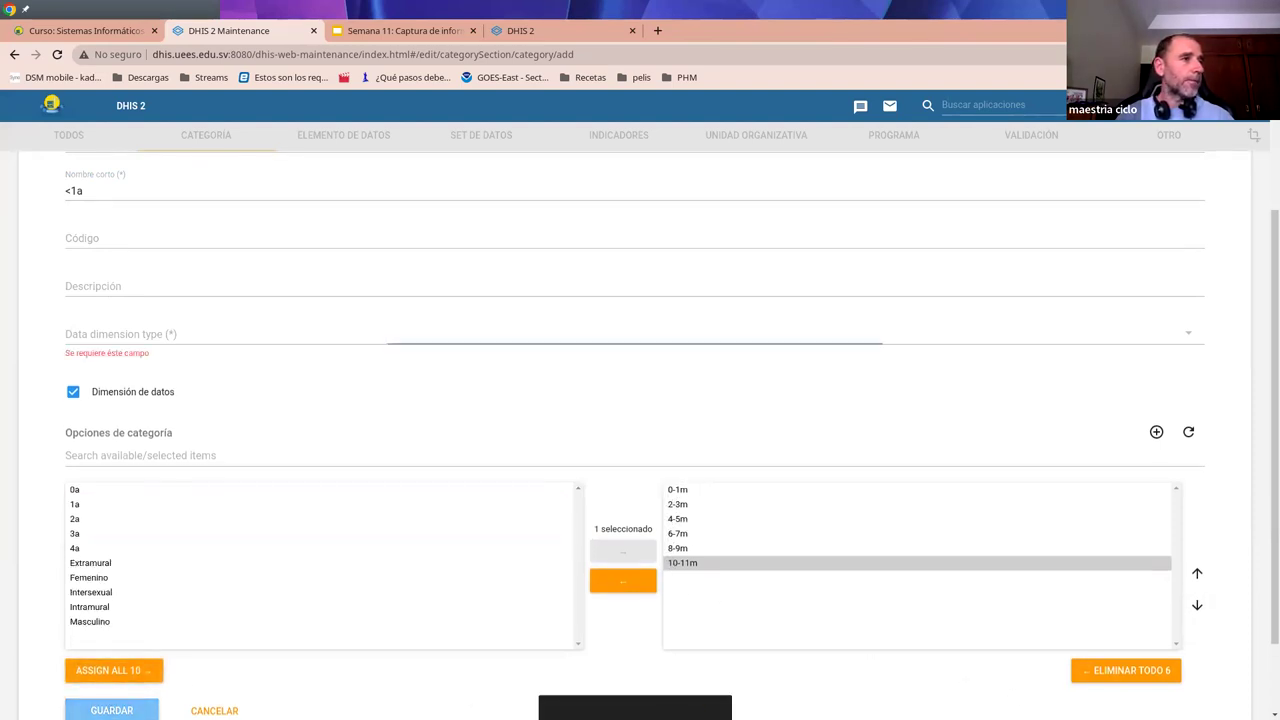
pyautogui.click(180, 340)
pyautogui.click(150, 338)
pyautogui.click(100, 693)
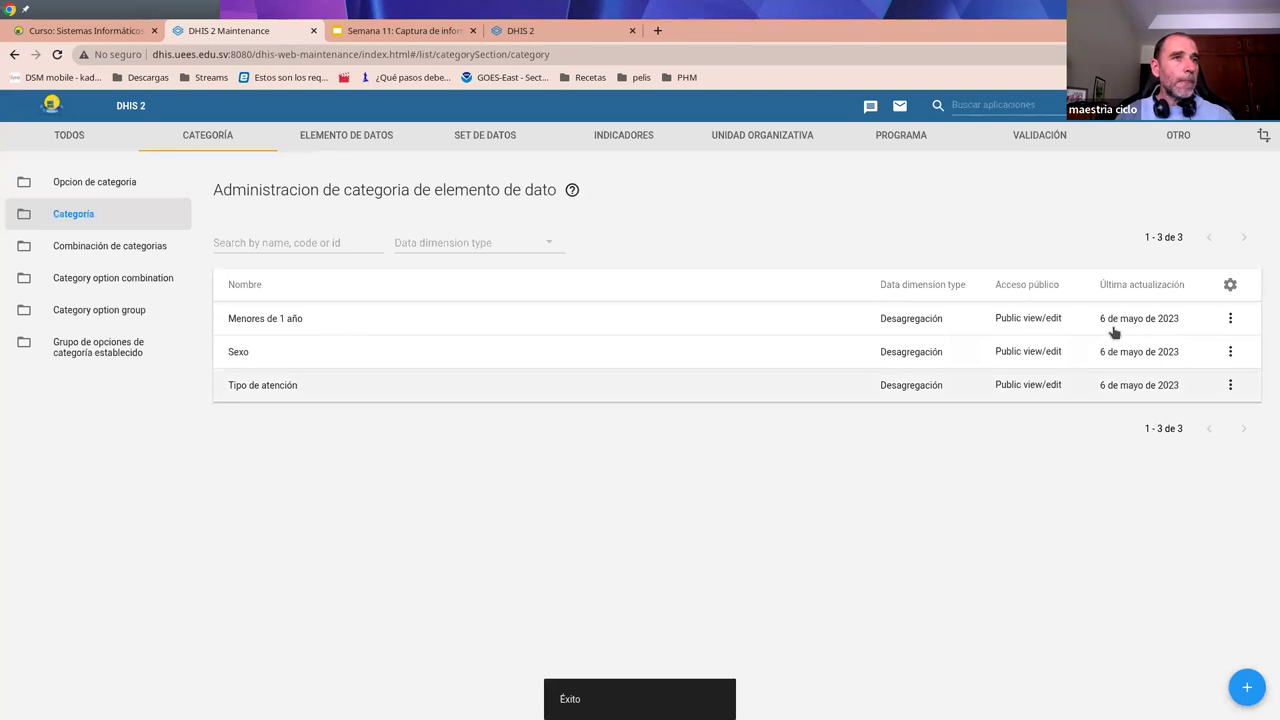
# - Start a new category named Menores de 5 años and begin its short name with "<"
pyautogui.click(1247, 687)
pyautogui.click(113, 304)
pyautogui.write('Me')
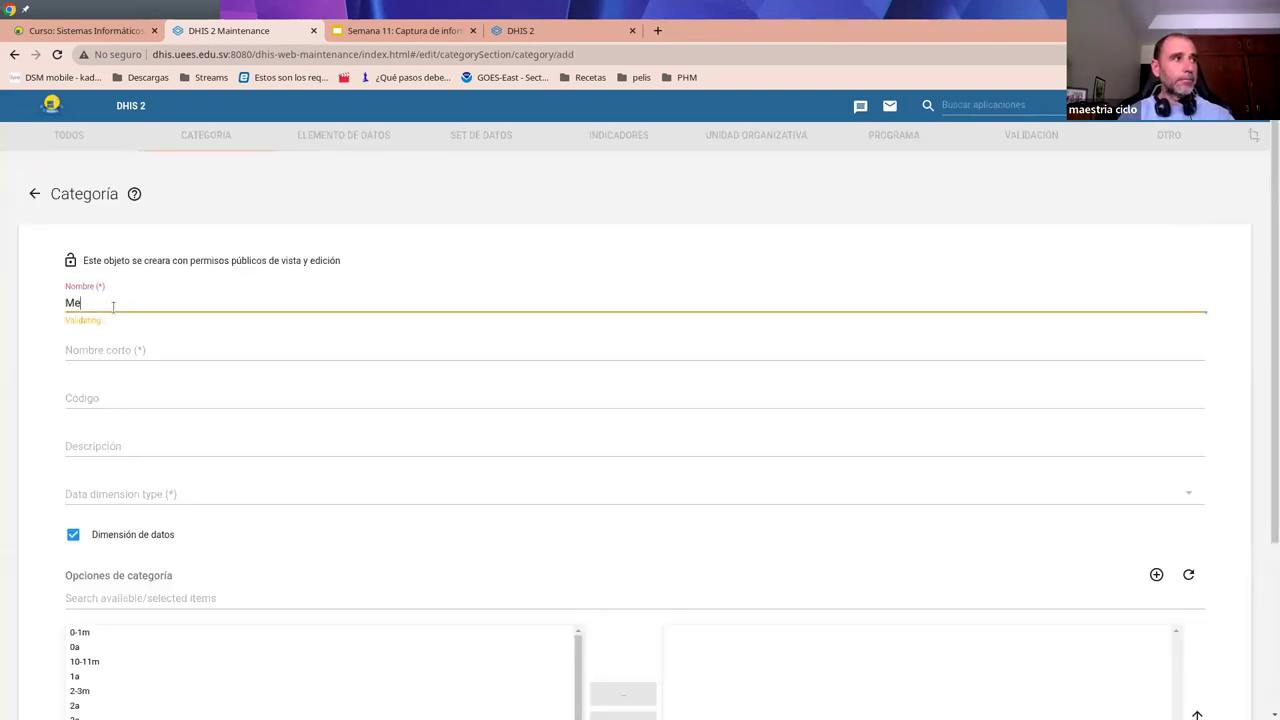
pyautogui.write('nores de 5 años')
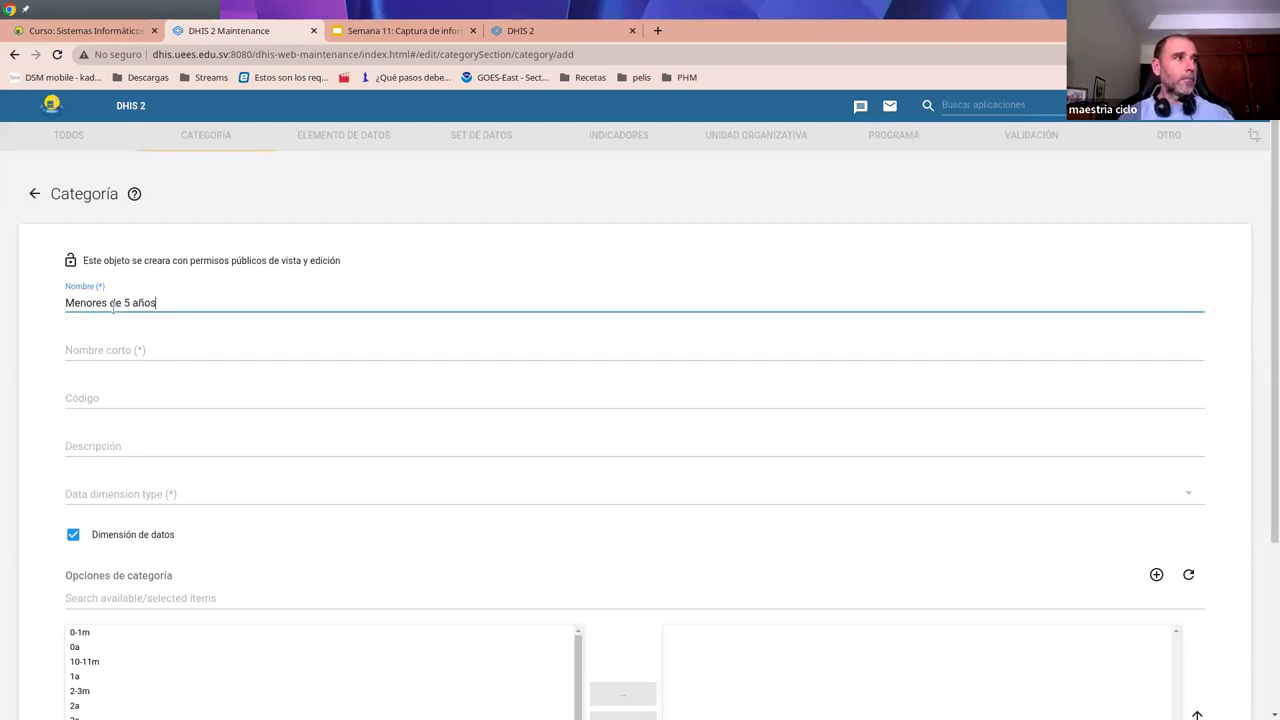
pyautogui.click(120, 348)
pyautogui.write('<')
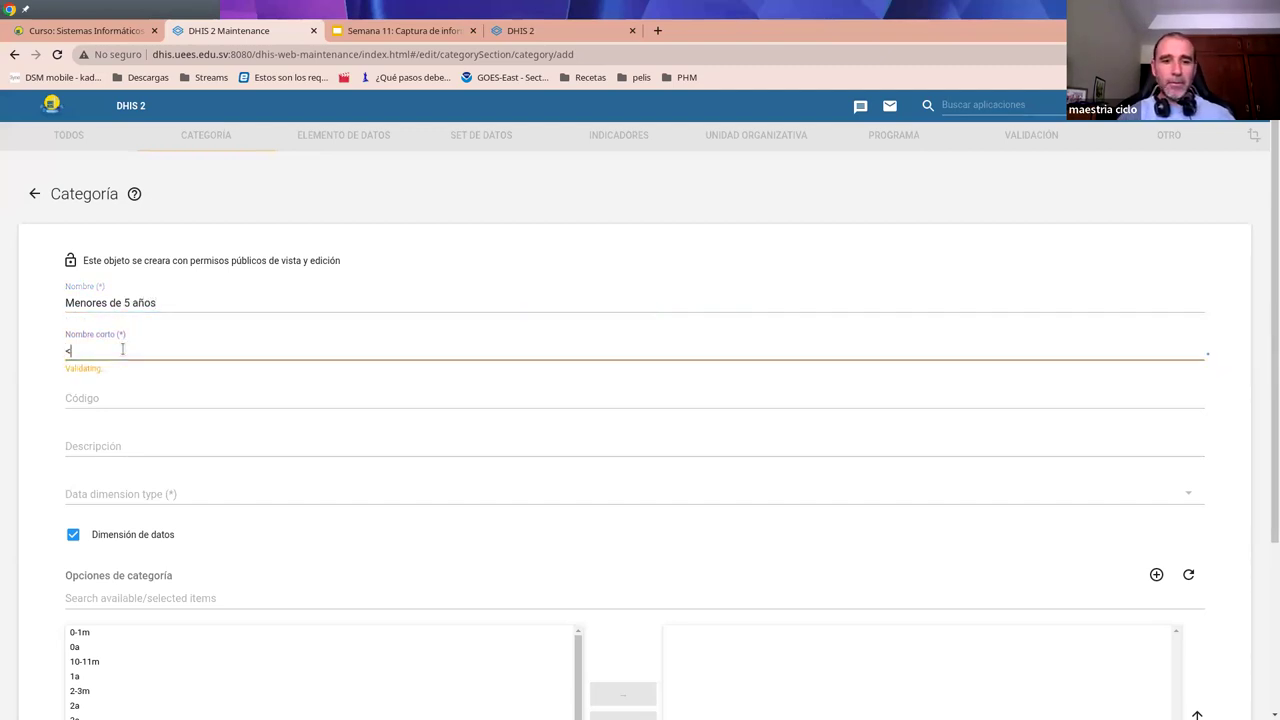
# - Complete the category's short name as "<5a" and assign it the options 0a, 1a, 2a, 3a and 4a
pyautogui.write('5a')
pyautogui.scroll(-2, 204, 477)
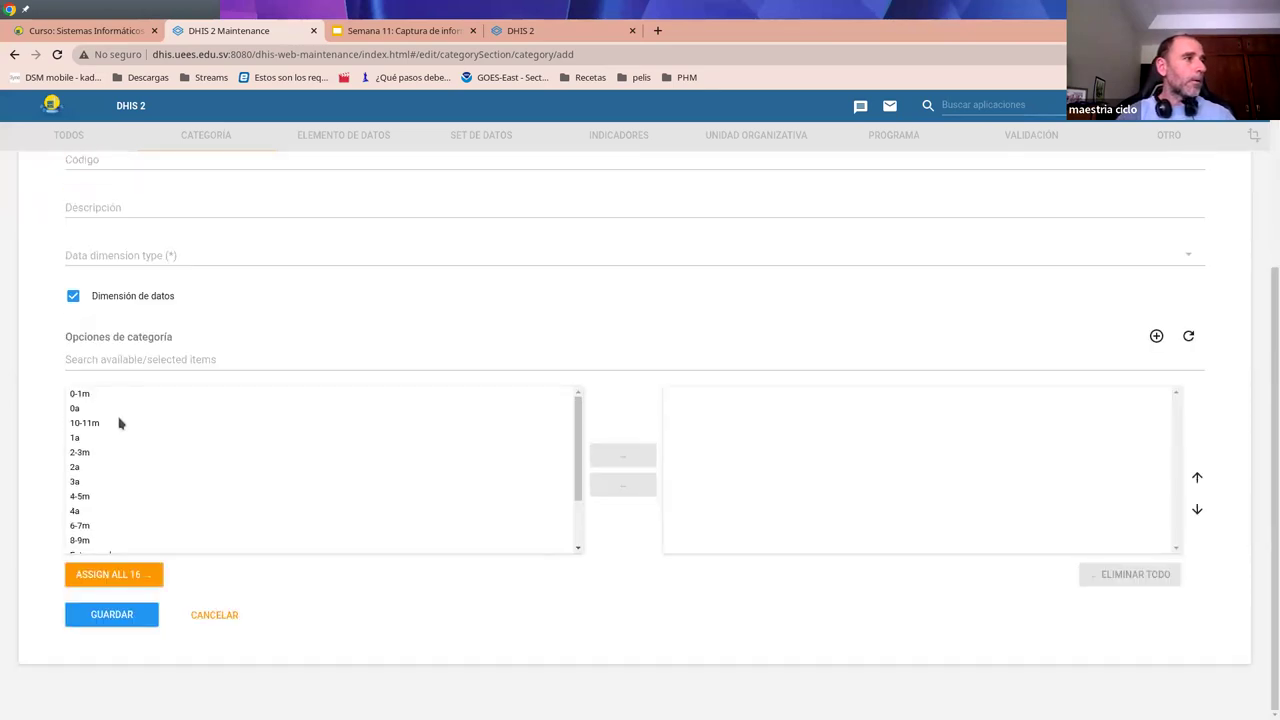
pyautogui.click(70, 409)
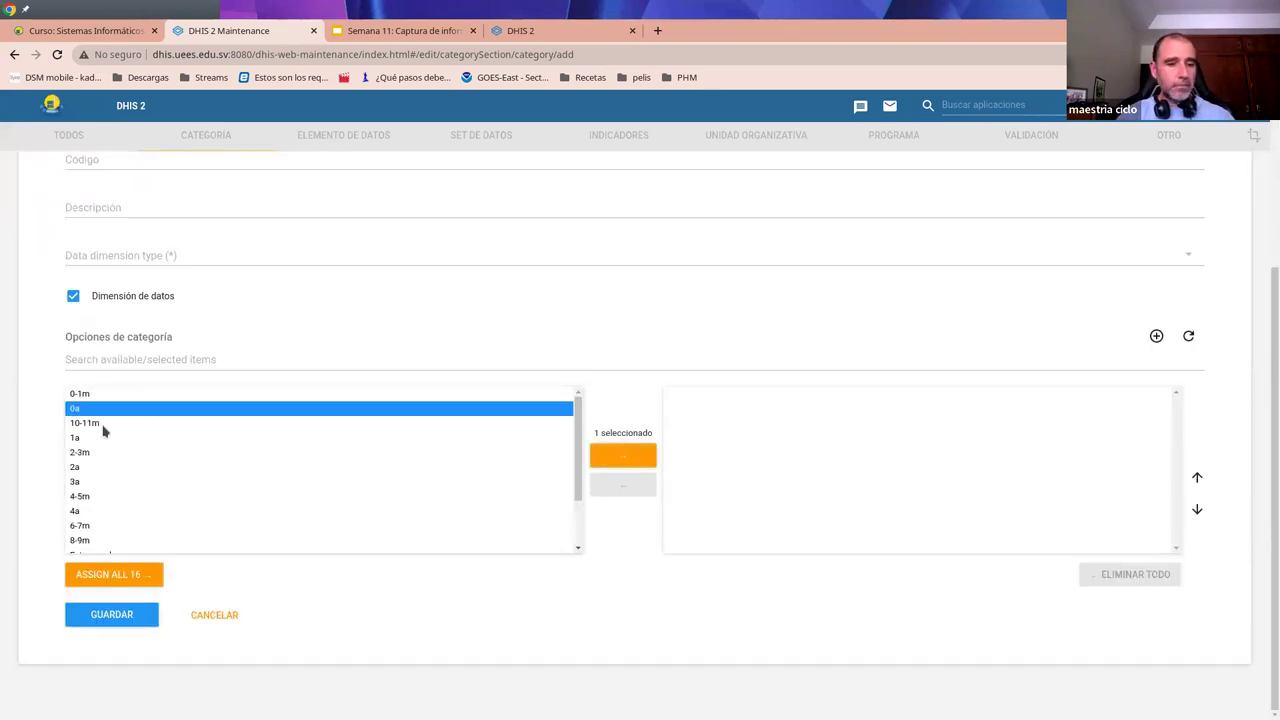
pyautogui.keyDown('ctrl'); pyautogui.click(78, 440); pyautogui.keyUp('ctrl')
pyautogui.keyDown('ctrl'); pyautogui.click(76, 467); pyautogui.keyUp('ctrl')
pyautogui.keyDown('ctrl'); pyautogui.click(76, 482); pyautogui.keyUp('ctrl')
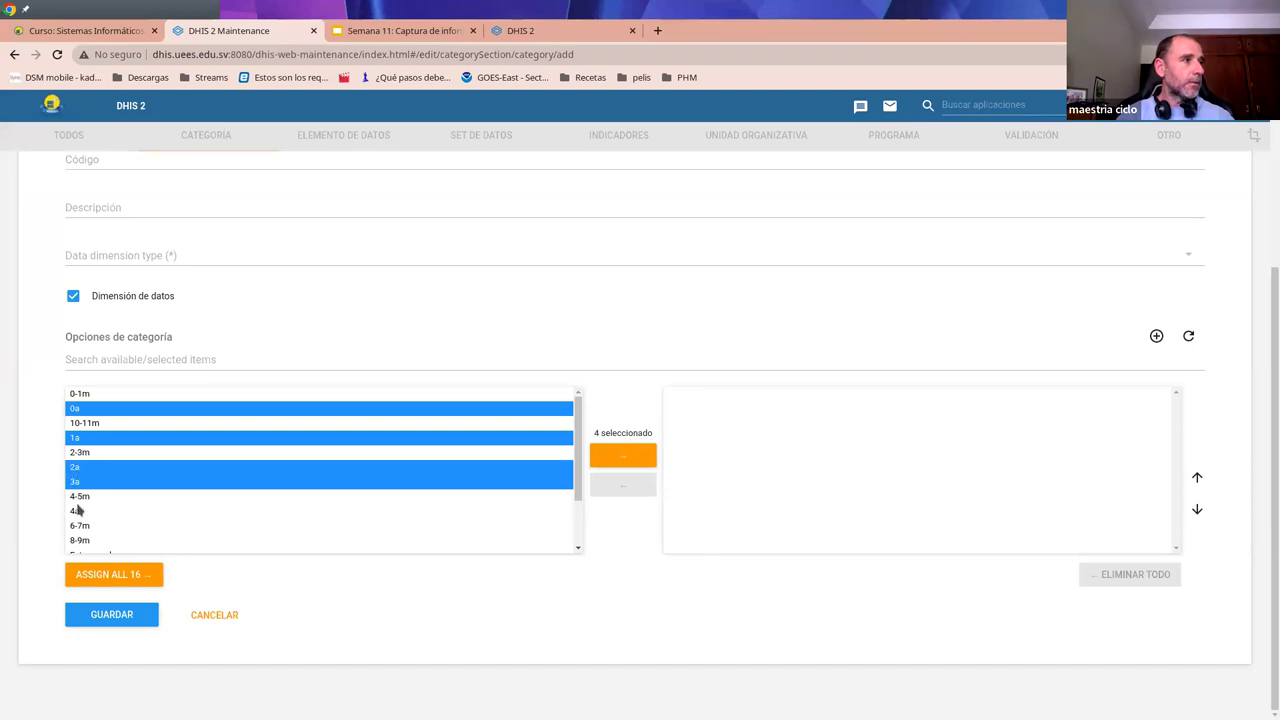
pyautogui.keyDown('ctrl'); pyautogui.click(76, 511); pyautogui.keyUp('ctrl')
pyautogui.click(610, 460)
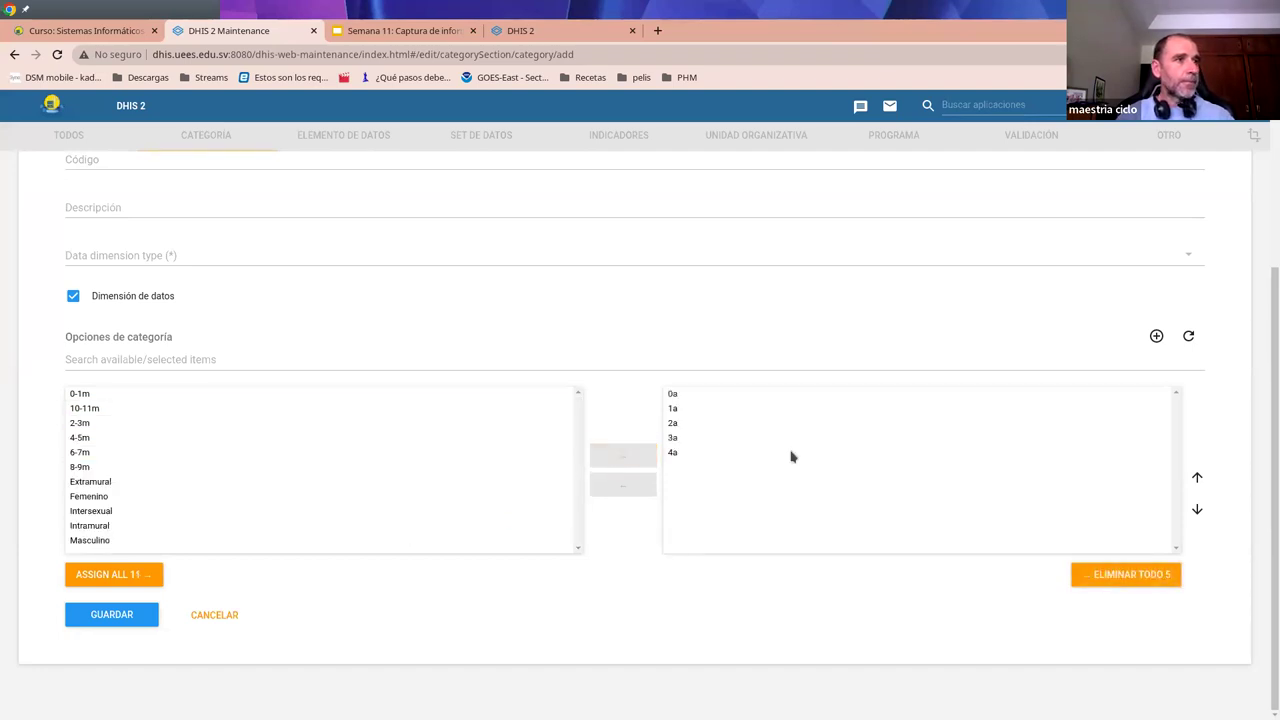
# - Set the data dimension type of the category "Menores de 5 años" to Desagregación and save the category
pyautogui.click(109, 613)
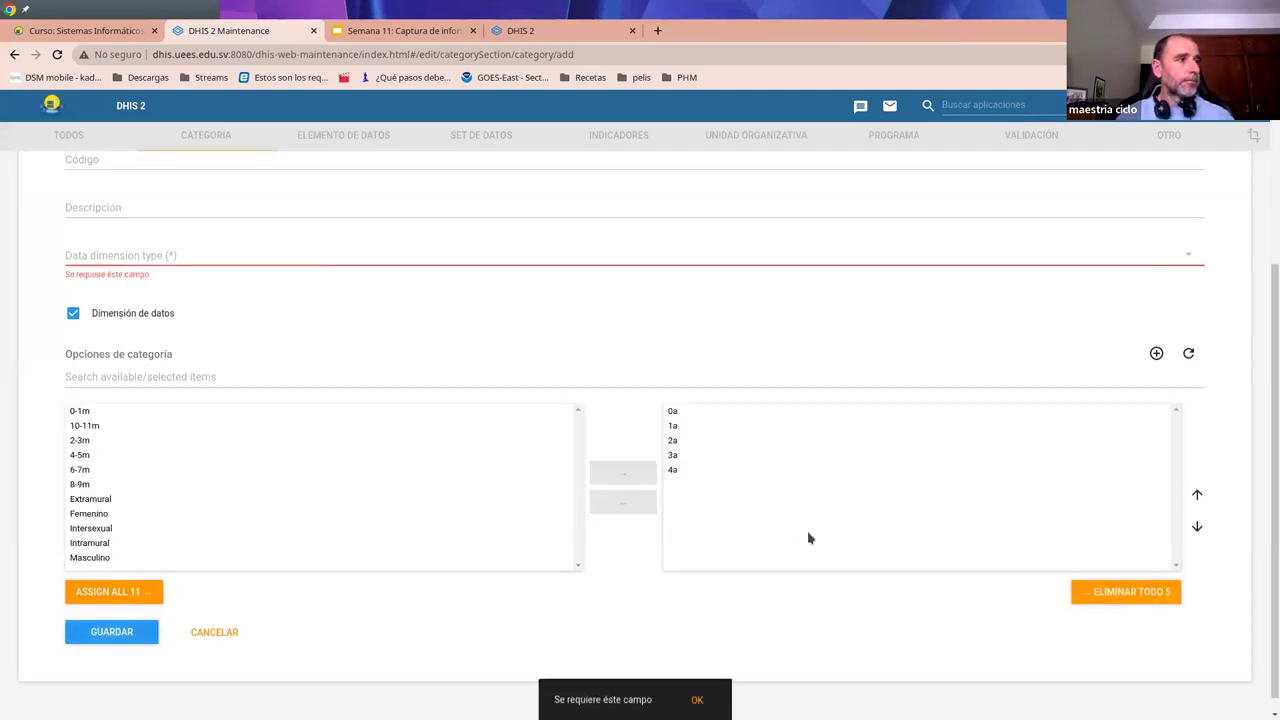
pyautogui.click(170, 260)
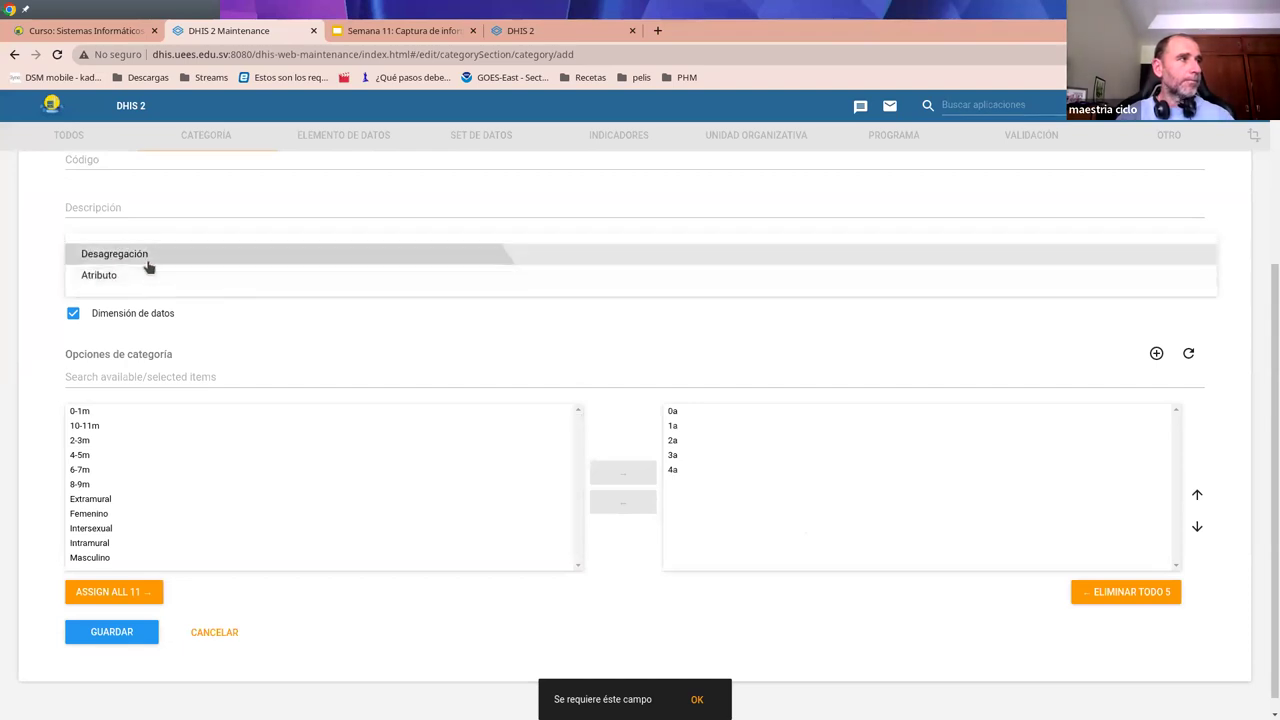
pyautogui.click(188, 254)
pyautogui.click(100, 614)
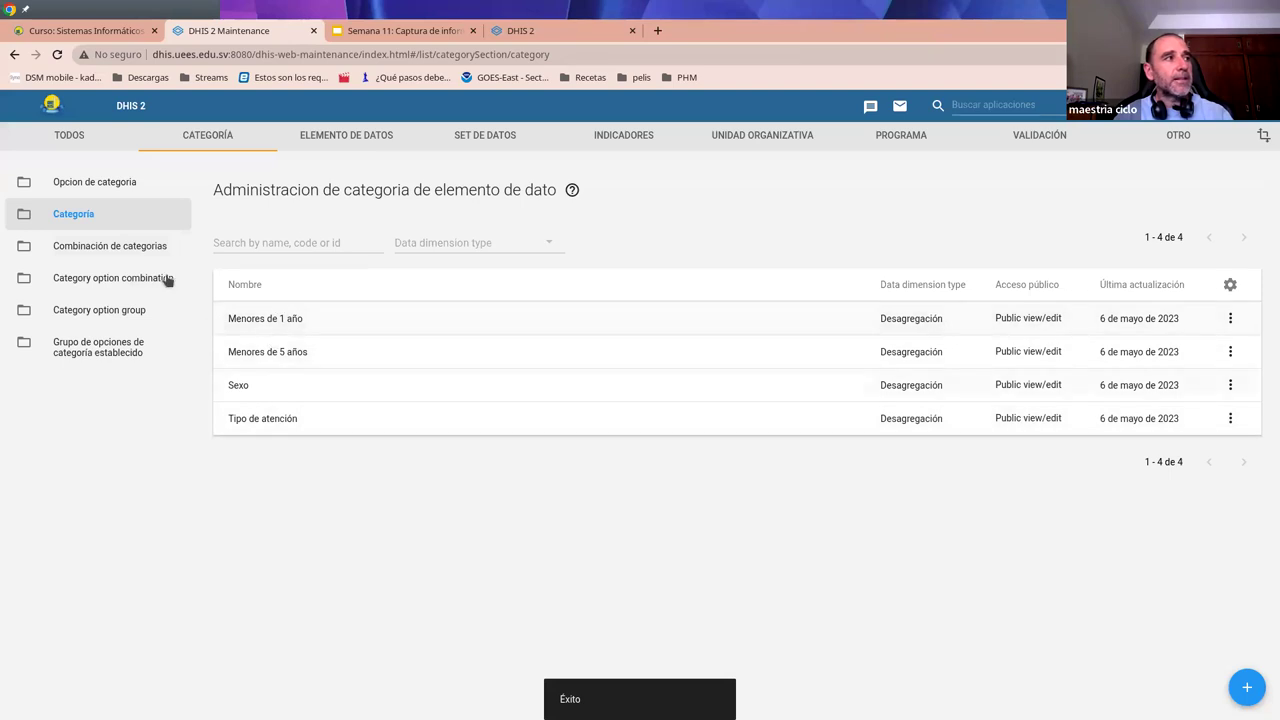
# - Start a new category combination and name it "Menores de 1 año"
pyautogui.click(136, 252)
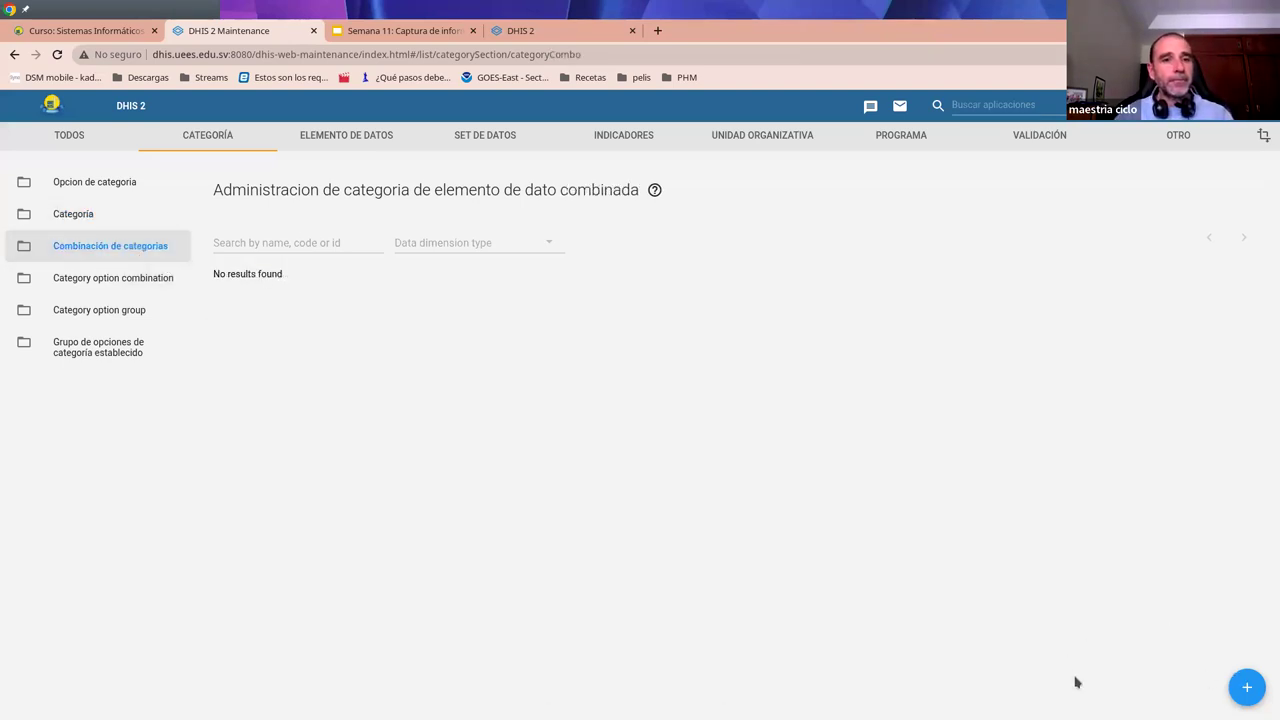
pyautogui.click(1247, 687)
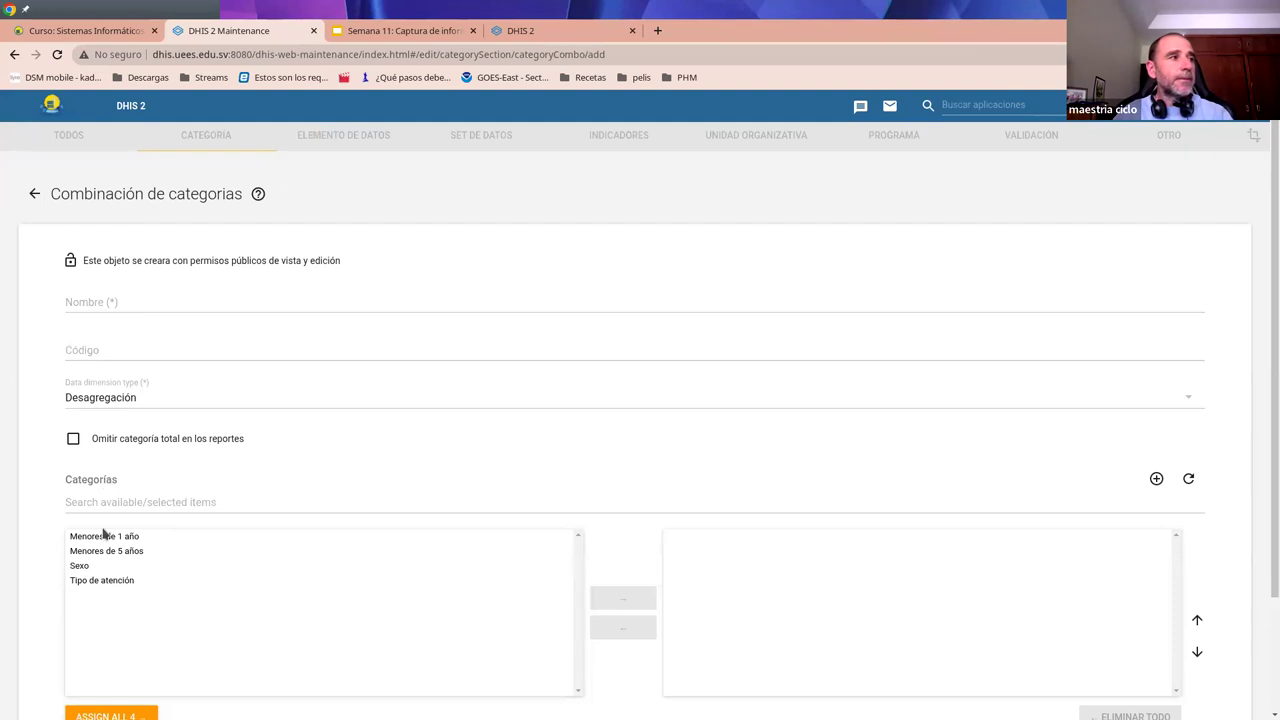
pyautogui.click(88, 312)
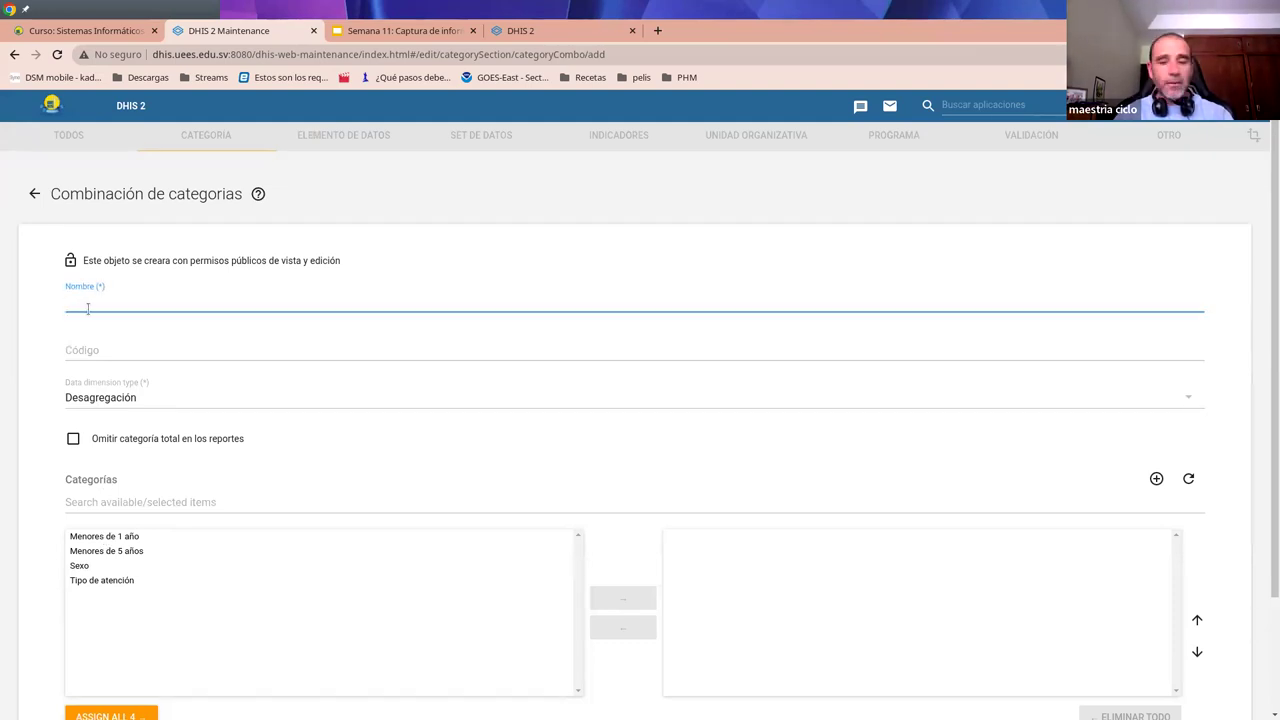
pyautogui.write('Menores de 1 a')
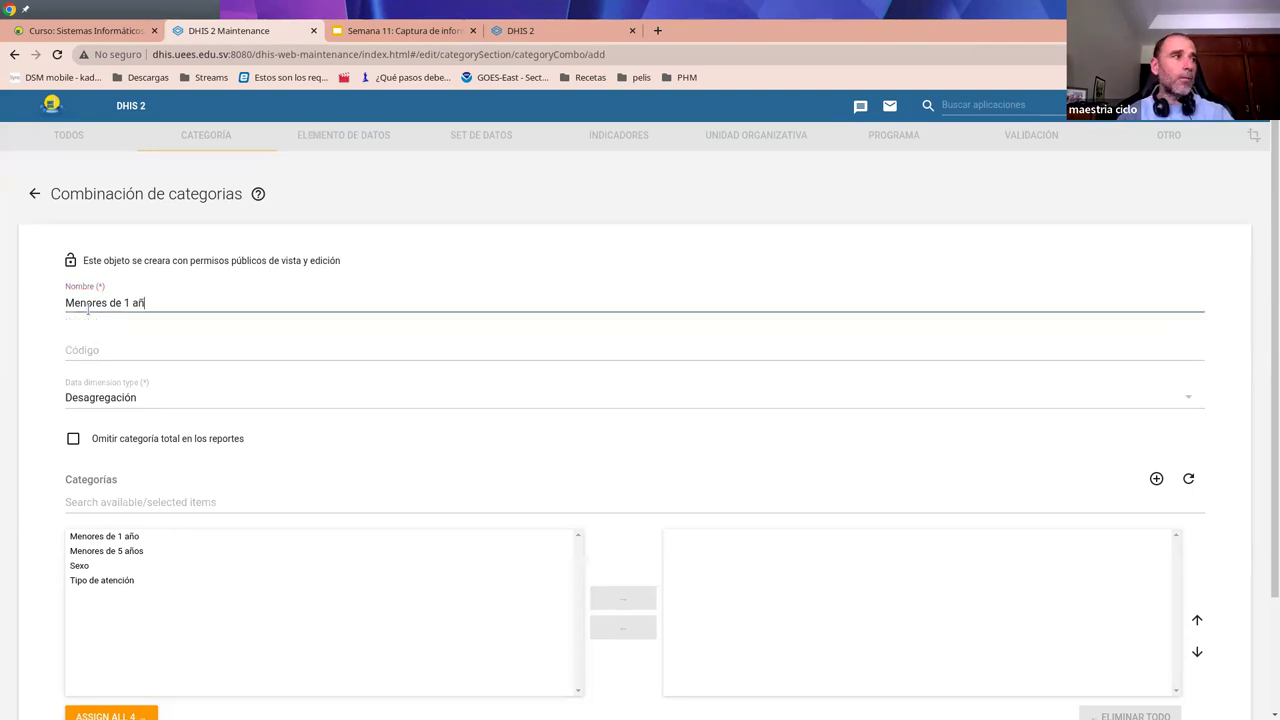
pyautogui.write('ñ')
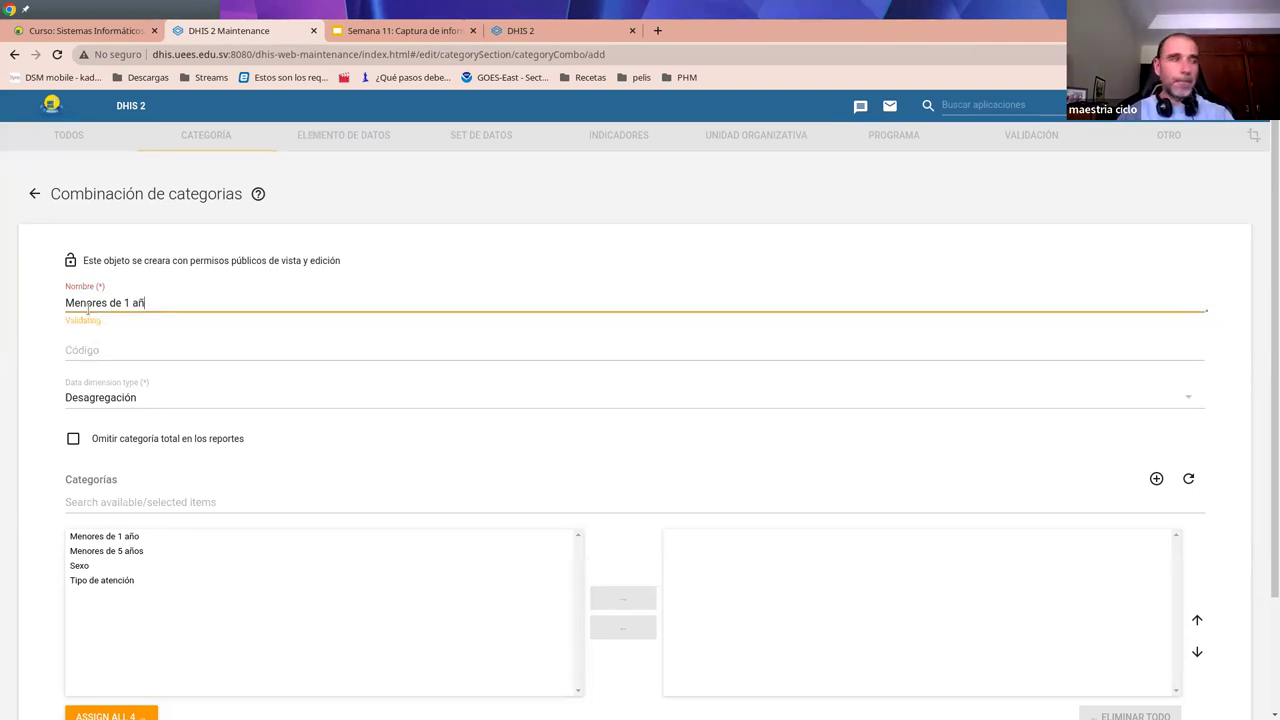
pyautogui.click(153, 350)
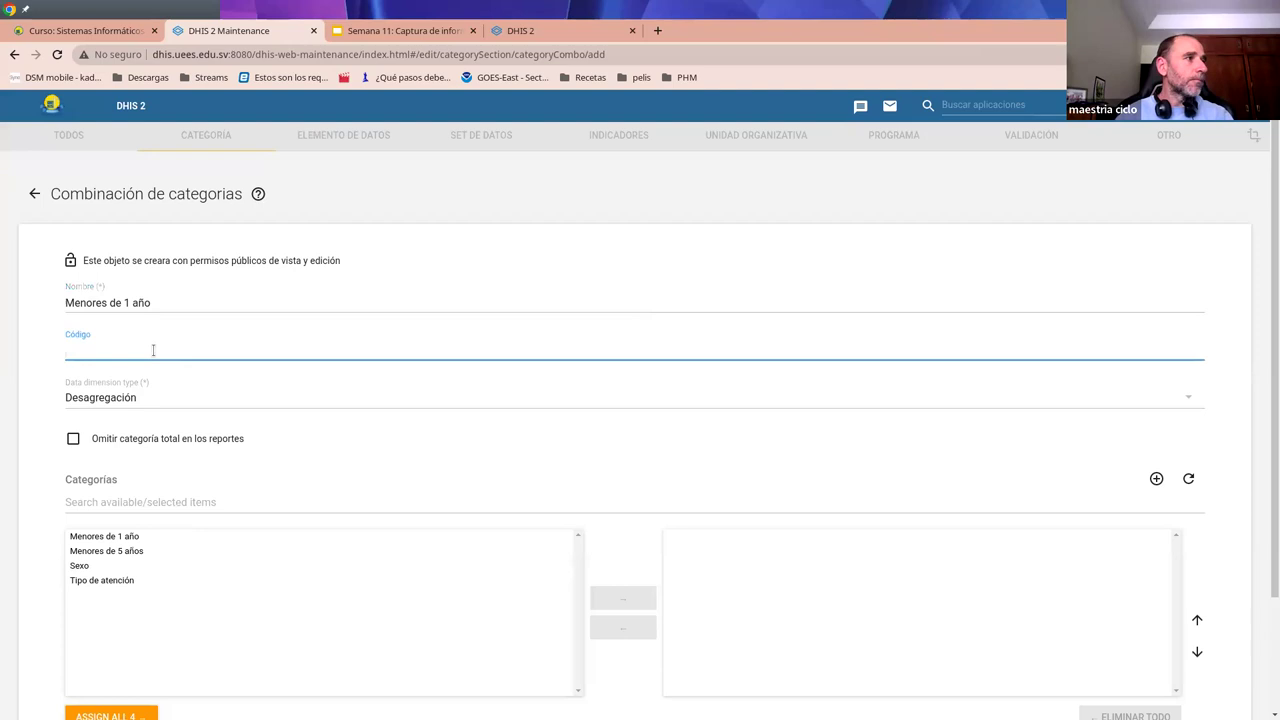
# - Assign the Menores de 1 año category to the combination and save it
pyautogui.click(131, 536)
pyautogui.click(600, 597)
pyautogui.scroll(-3, 921, 618)
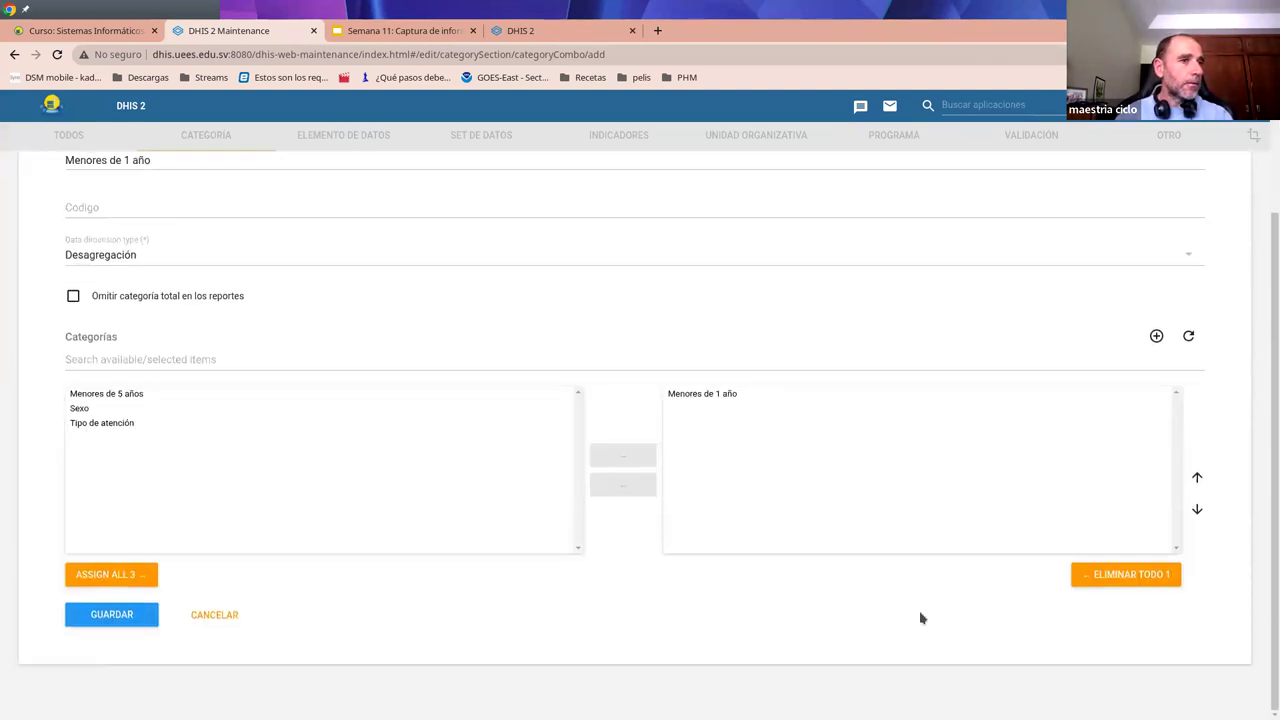
pyautogui.click(108, 616)
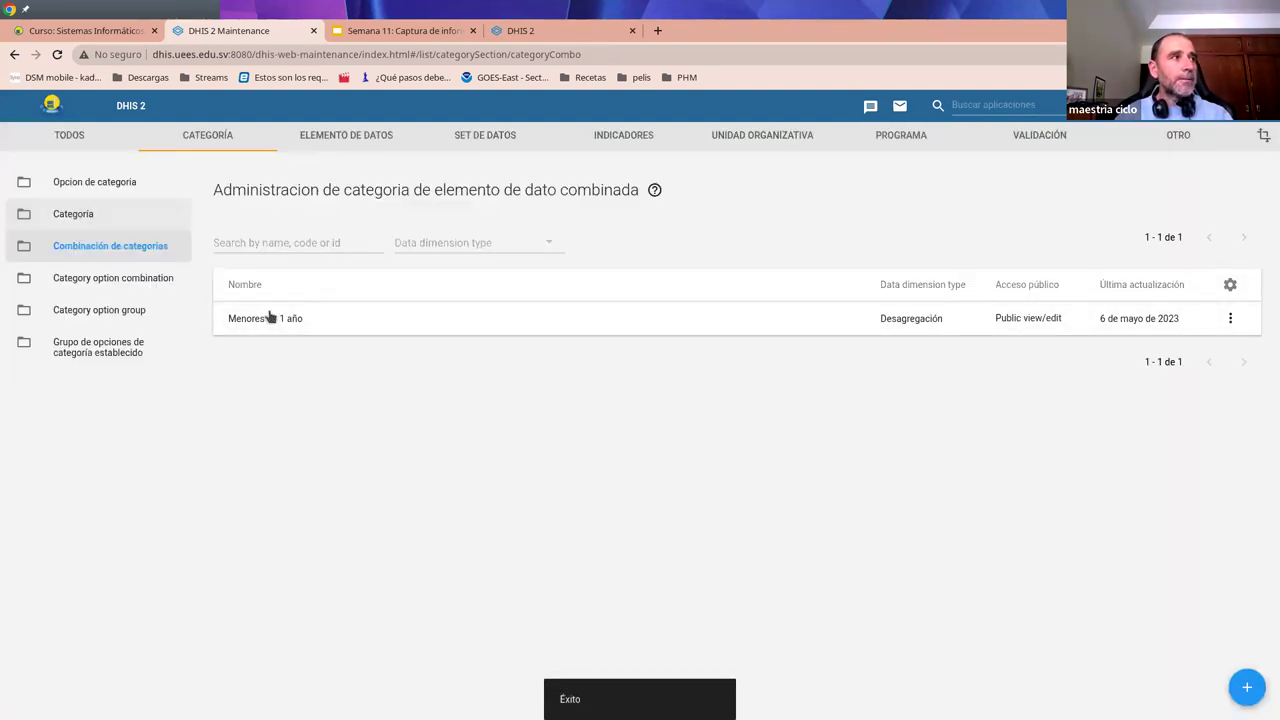
# - Create and save a category combination named "Menores de 5 años" containing the Menores de 5 años category
pyautogui.click(1247, 687)
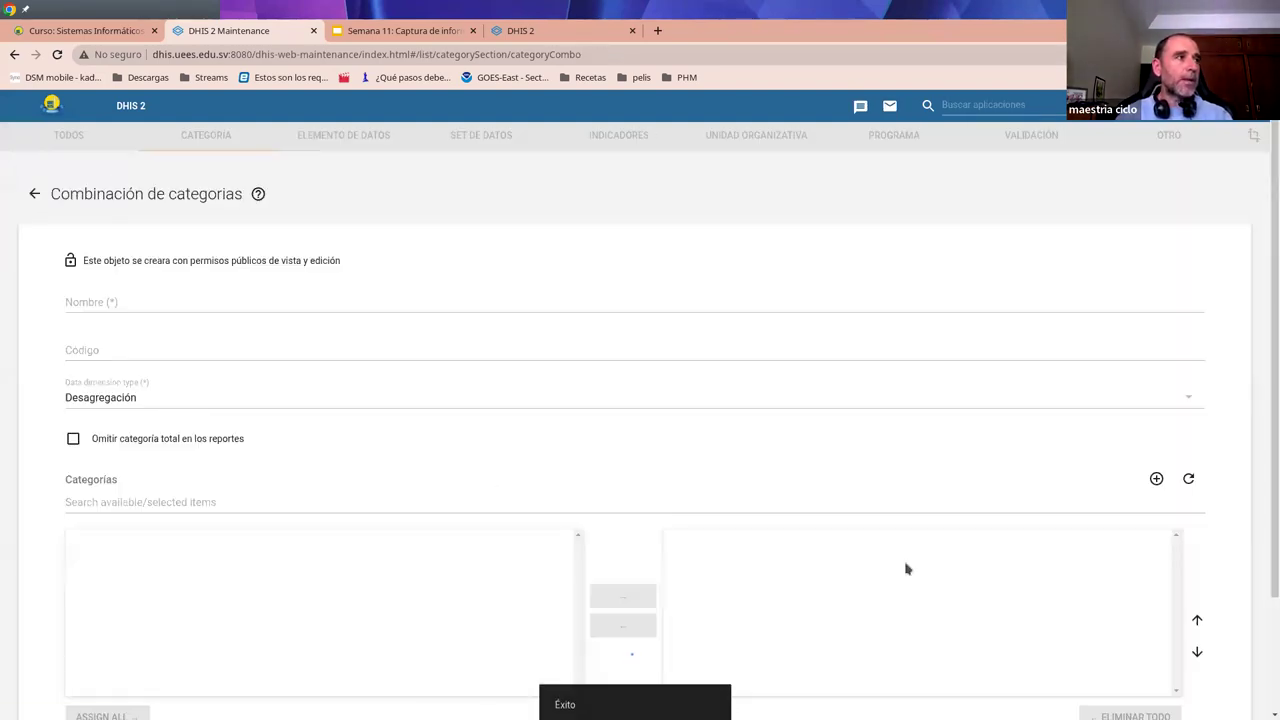
pyautogui.click(85, 305)
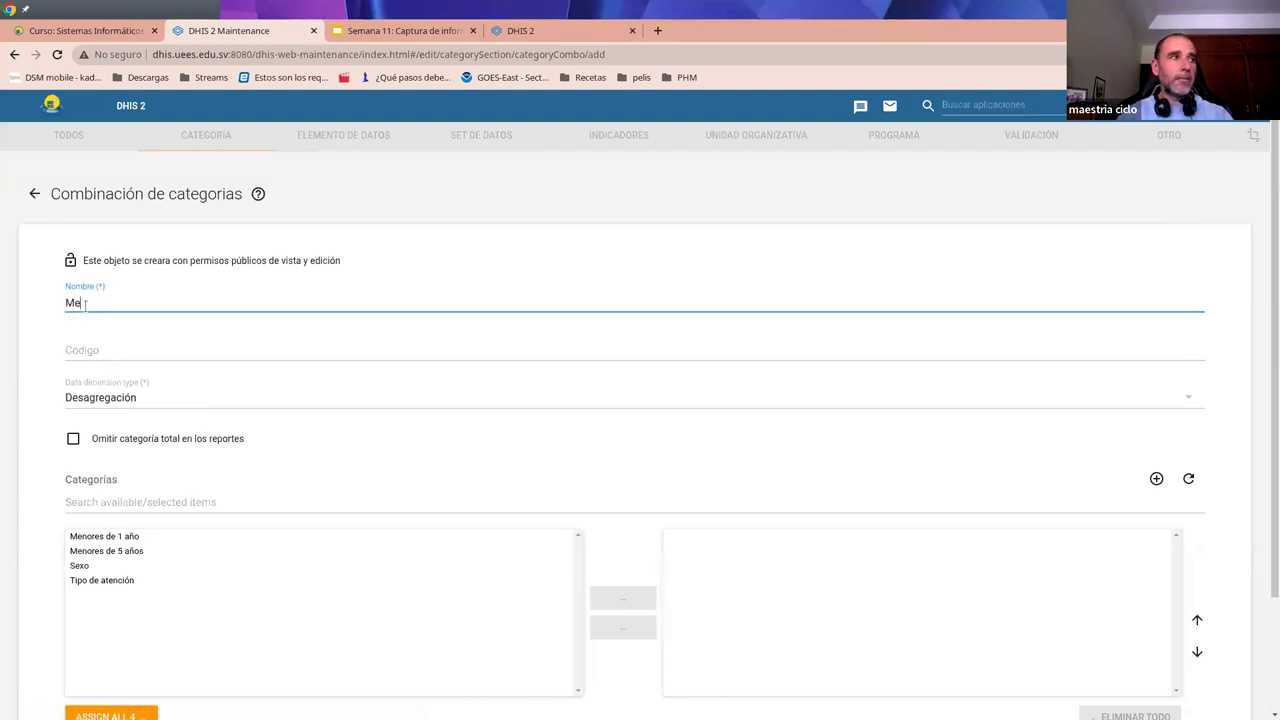
pyautogui.write('Menores de 5 años')
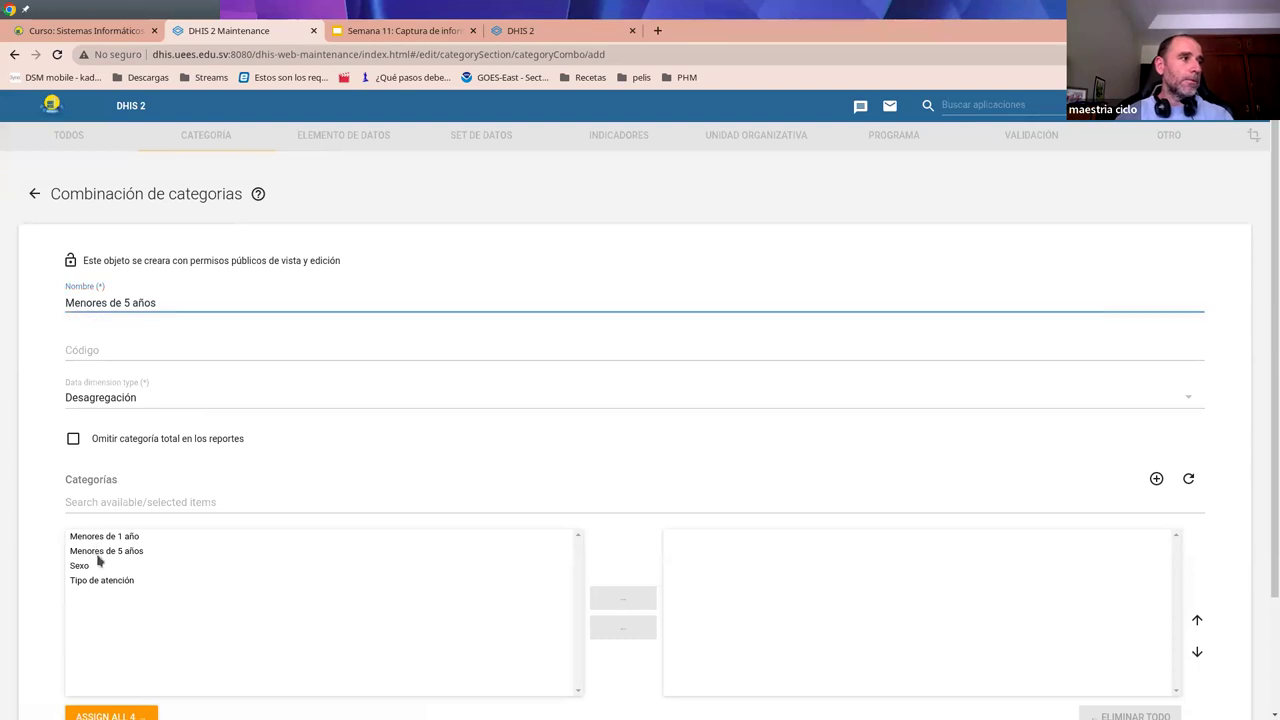
pyautogui.click(100, 552)
pyautogui.click(622, 597)
pyautogui.scroll(-2, 150, 660)
pyautogui.click(108, 624)
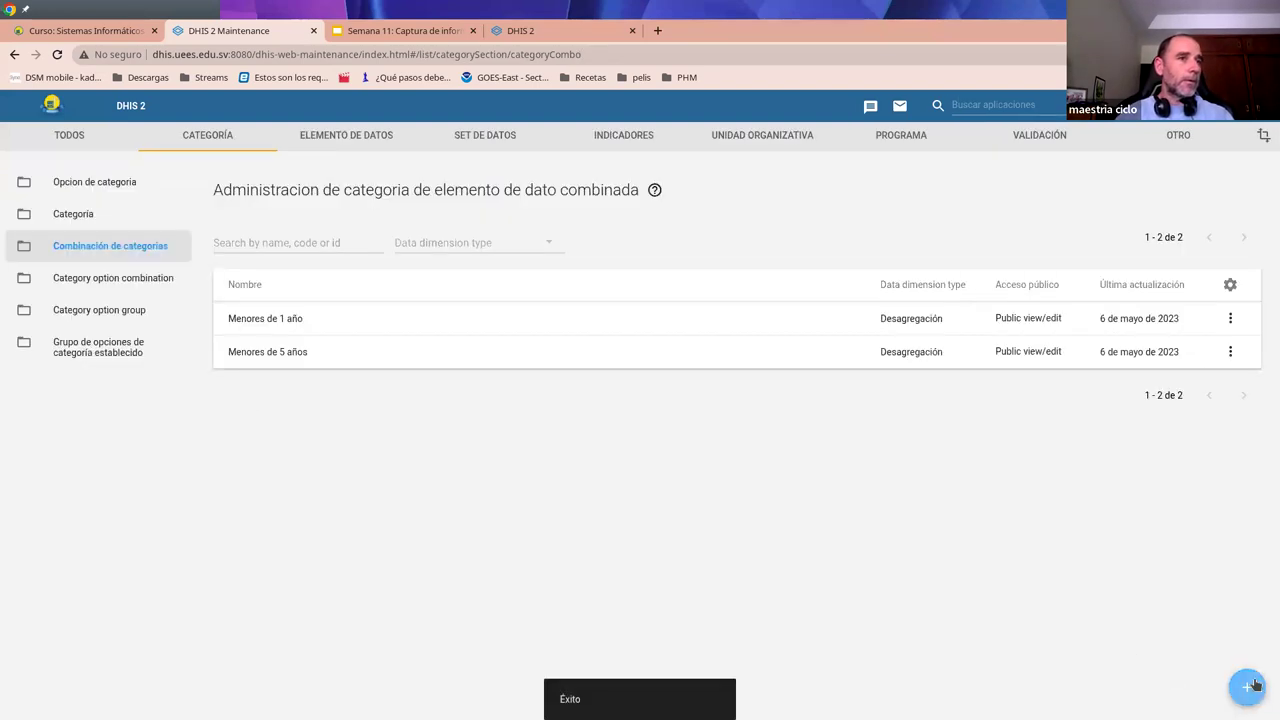
# - Create and save a category combination named "Sexo" containing the Sexo category
pyautogui.click(1250, 686)
pyautogui.click(116, 302)
pyautogui.write('S')
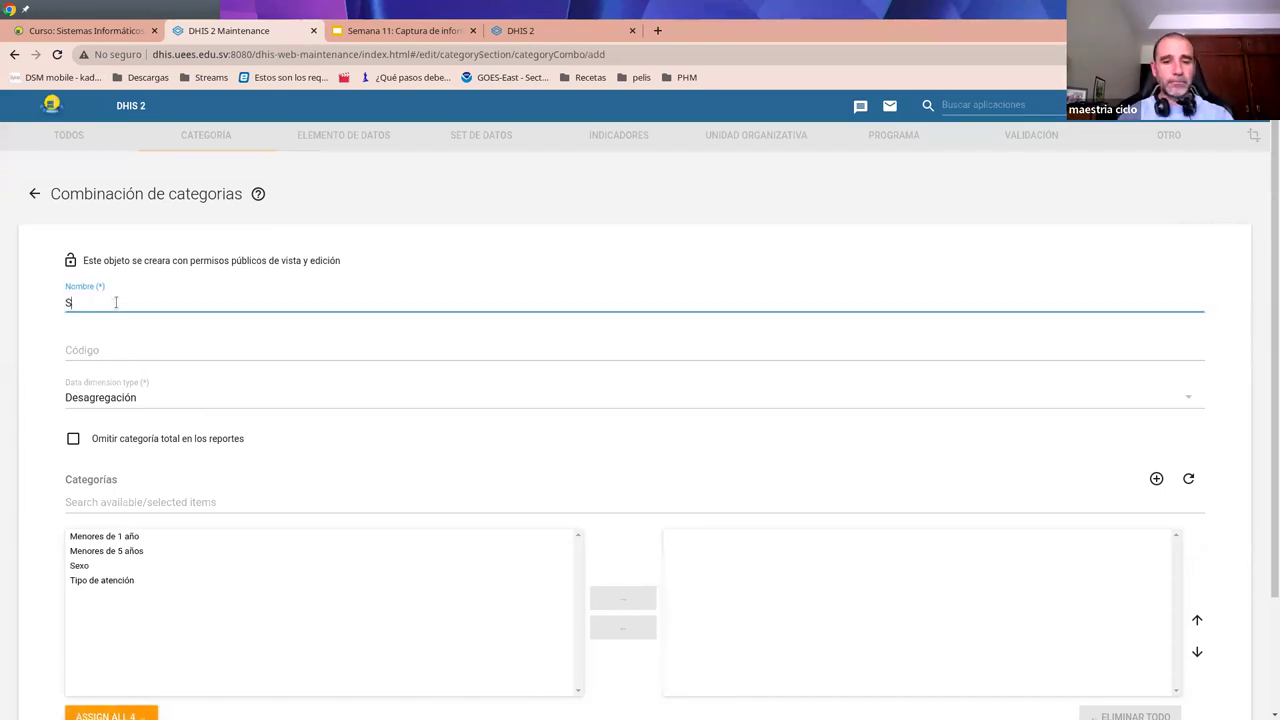
pyautogui.write('exo')
pyautogui.scroll(-1, 145, 430)
pyautogui.click(495, 485)
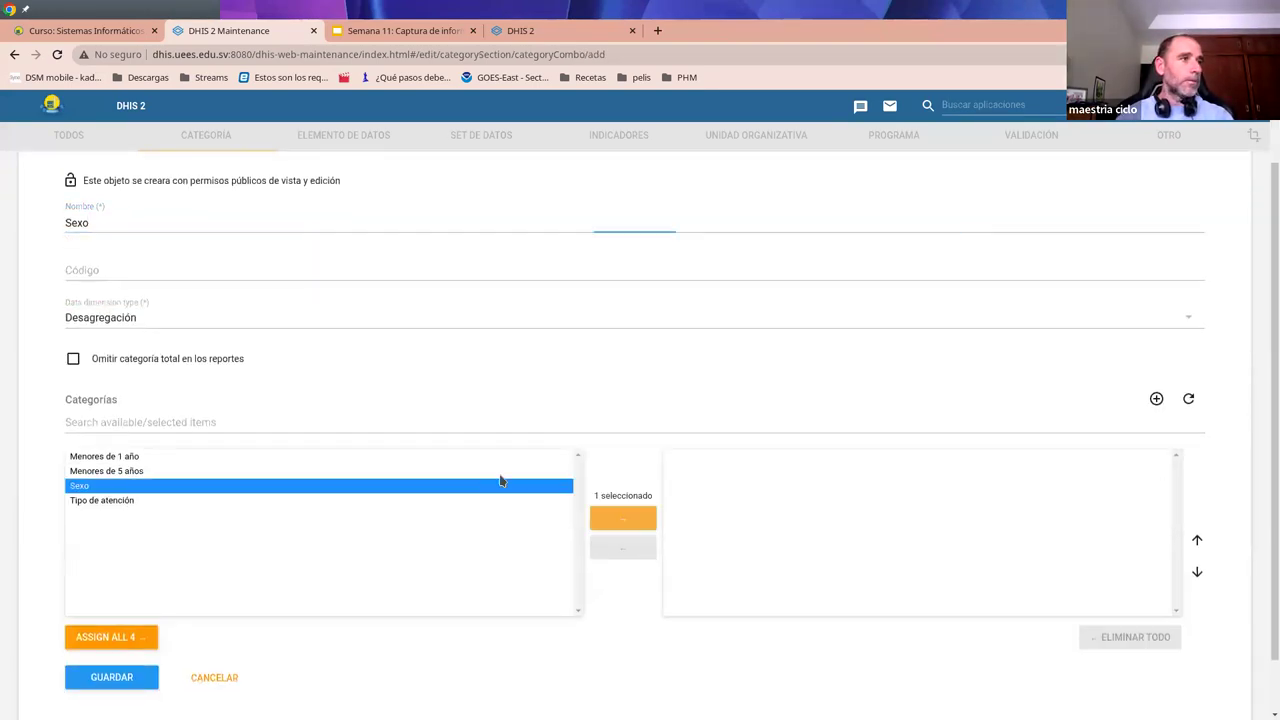
pyautogui.click(601, 518)
pyautogui.click(111, 677)
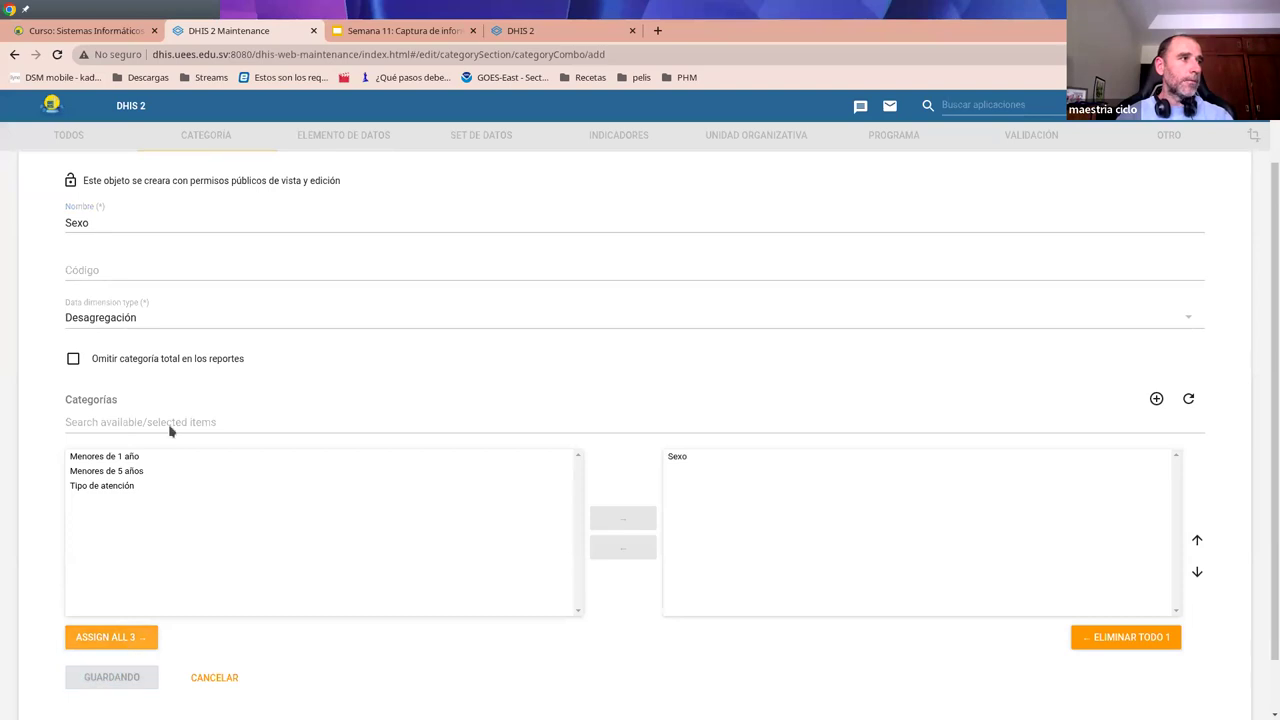
# - Create and save a category combination named "Tipo de atención" containing the Tipo de atención category
pyautogui.click(1247, 687)
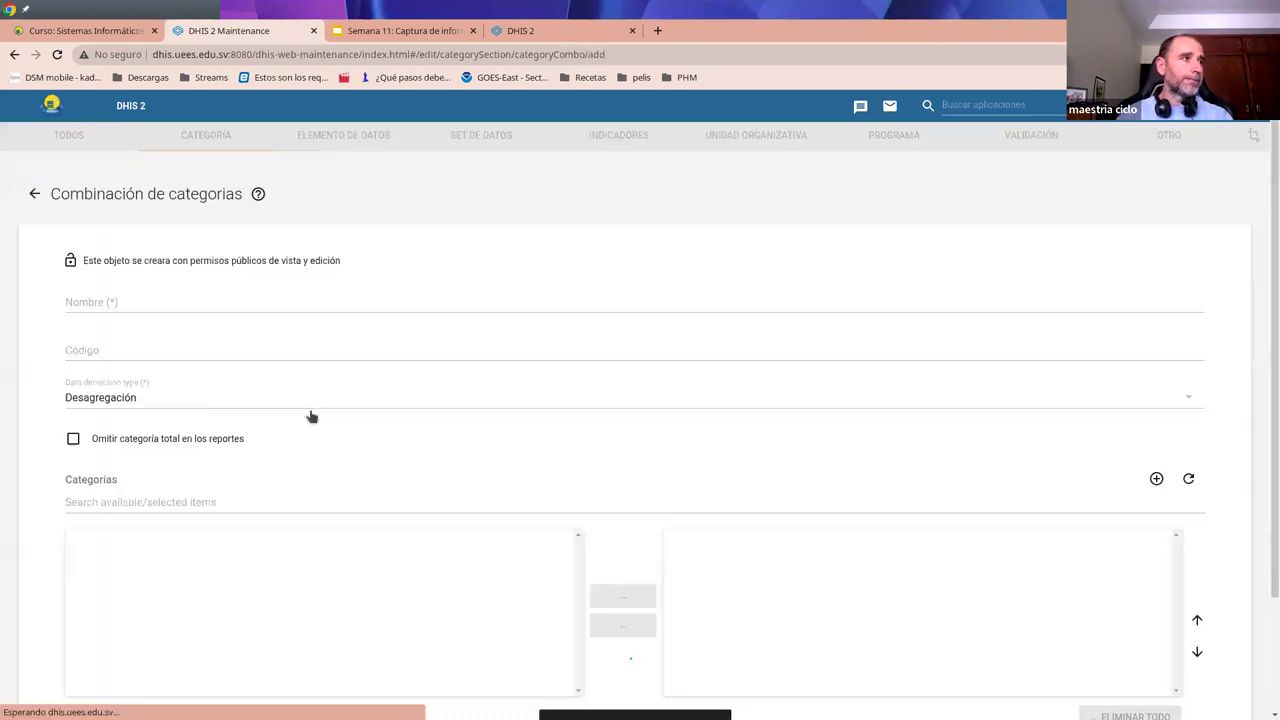
pyautogui.click(100, 300)
pyautogui.write('Tipo de atención')
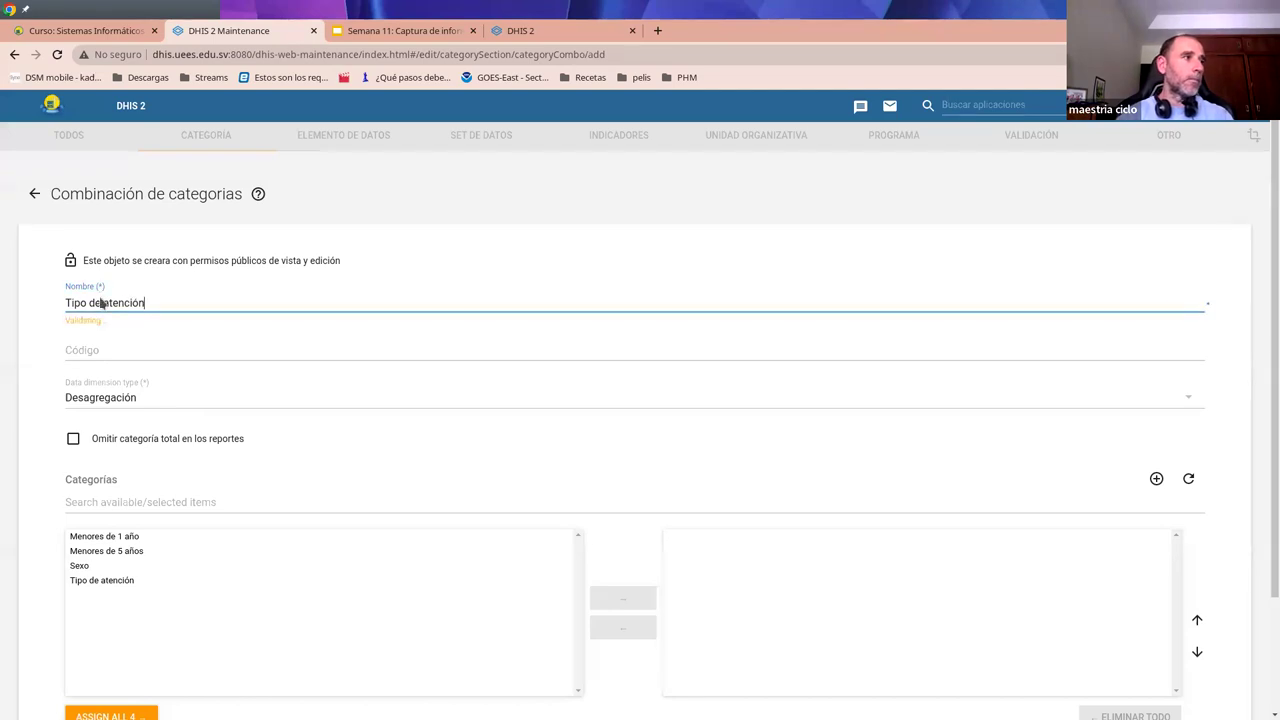
pyautogui.click(103, 581)
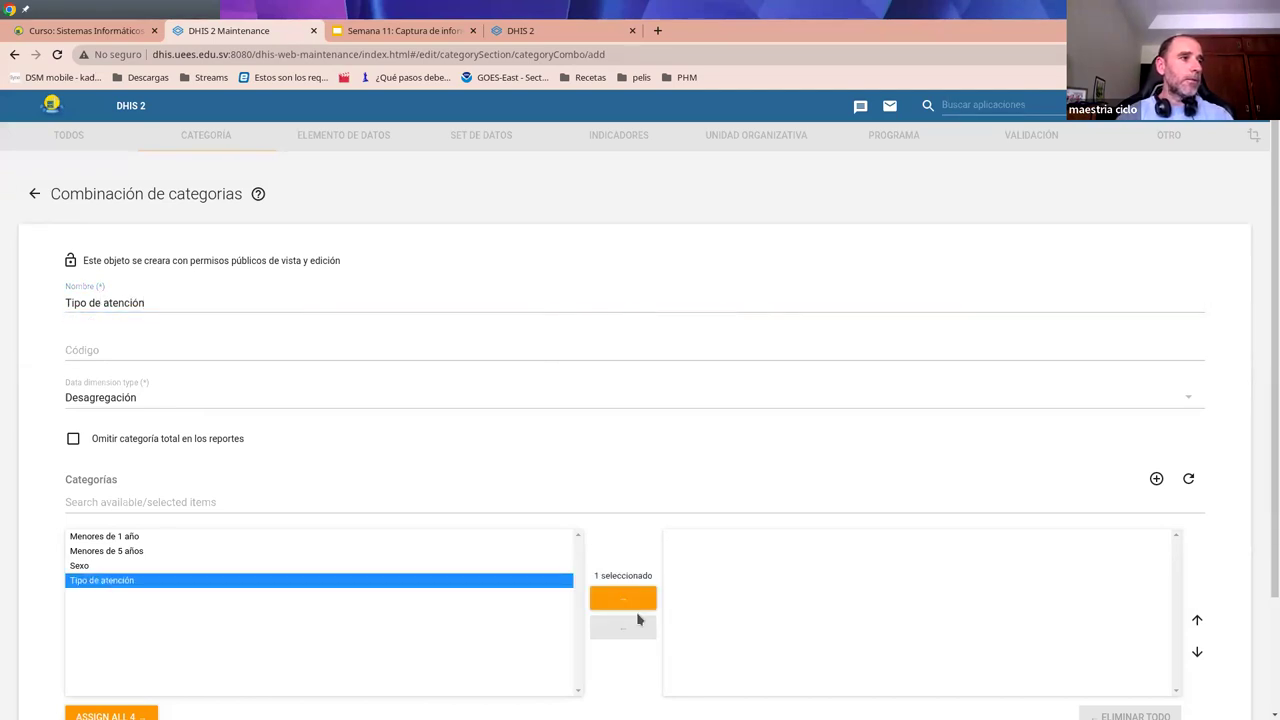
pyautogui.click(628, 604)
pyautogui.scroll(-3, 124, 642)
pyautogui.click(113, 612)
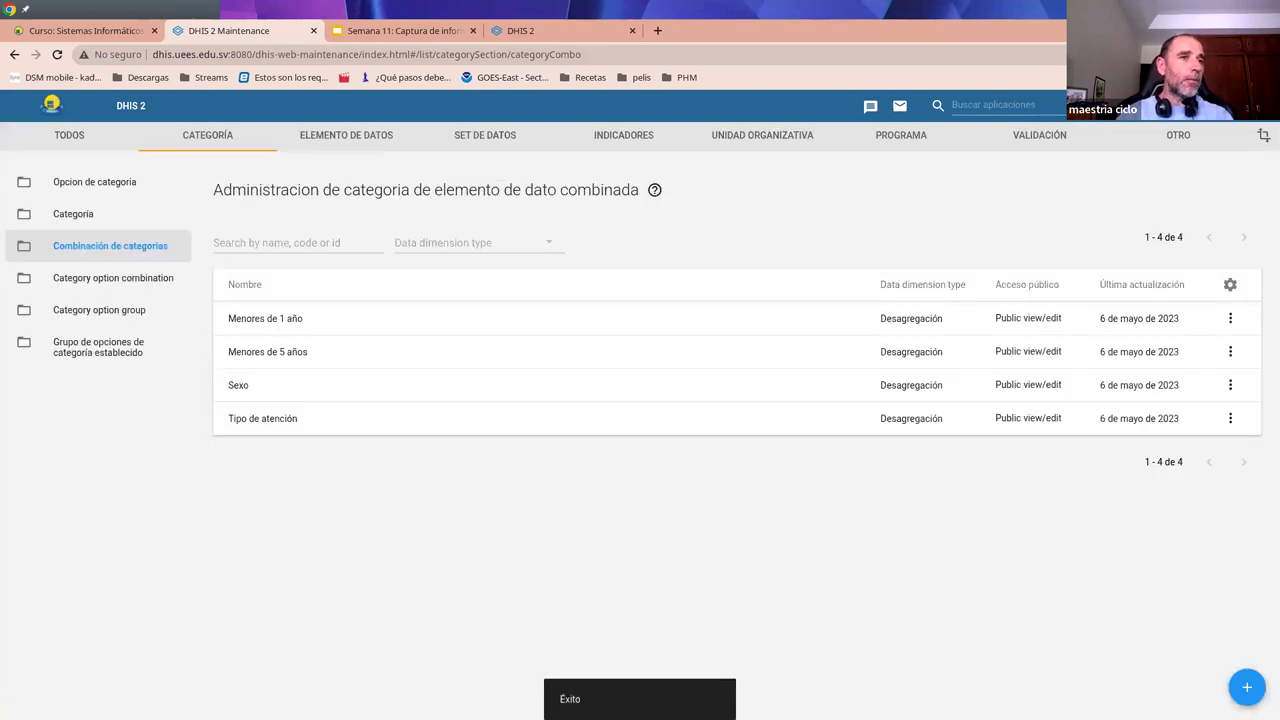
# - Create and save a category combination named "Sexo y menor de 1 año" containing the Menores de 1 año and Sexo categories
pyautogui.click(1247, 687)
pyautogui.click(113, 302)
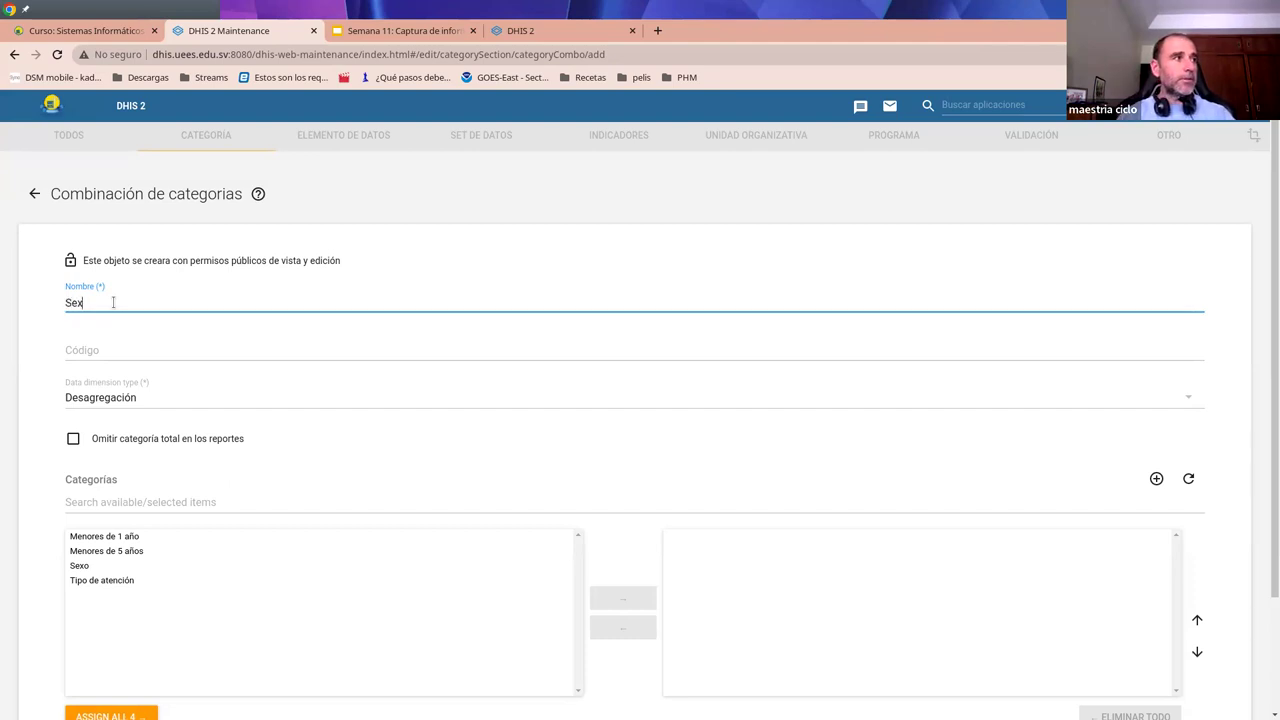
pyautogui.write('de 1 a')
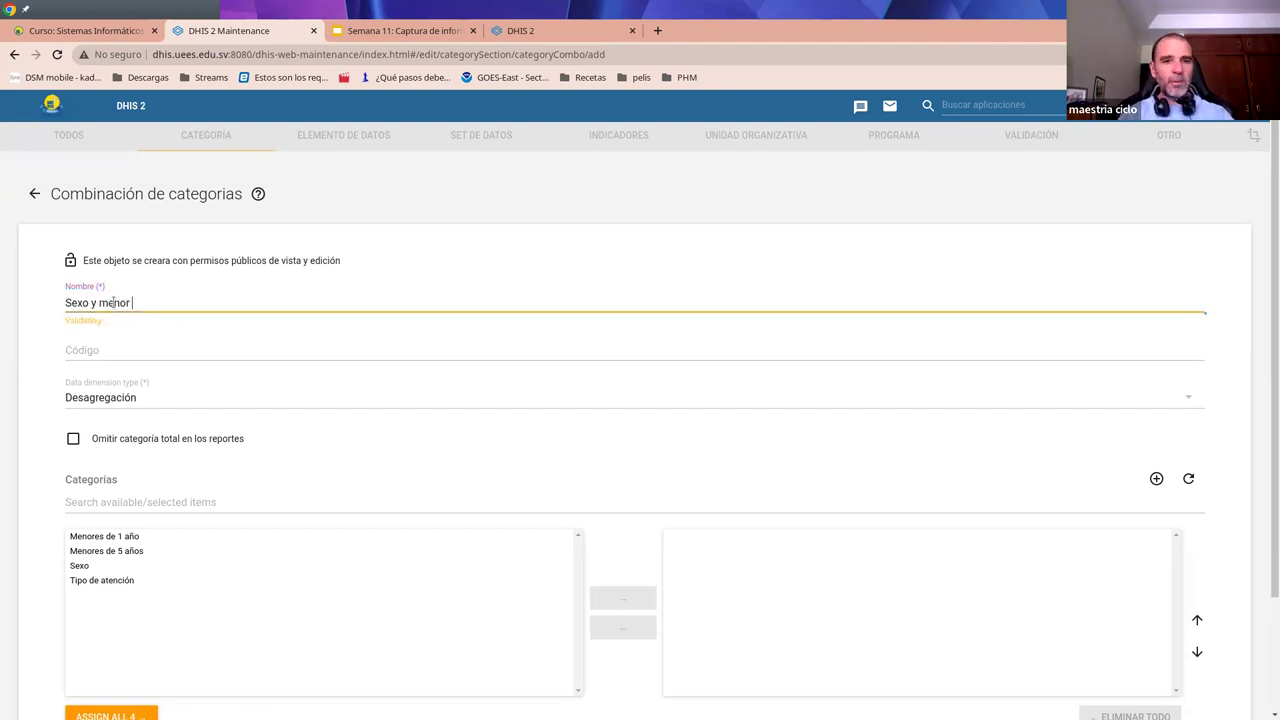
pyautogui.write('ños')
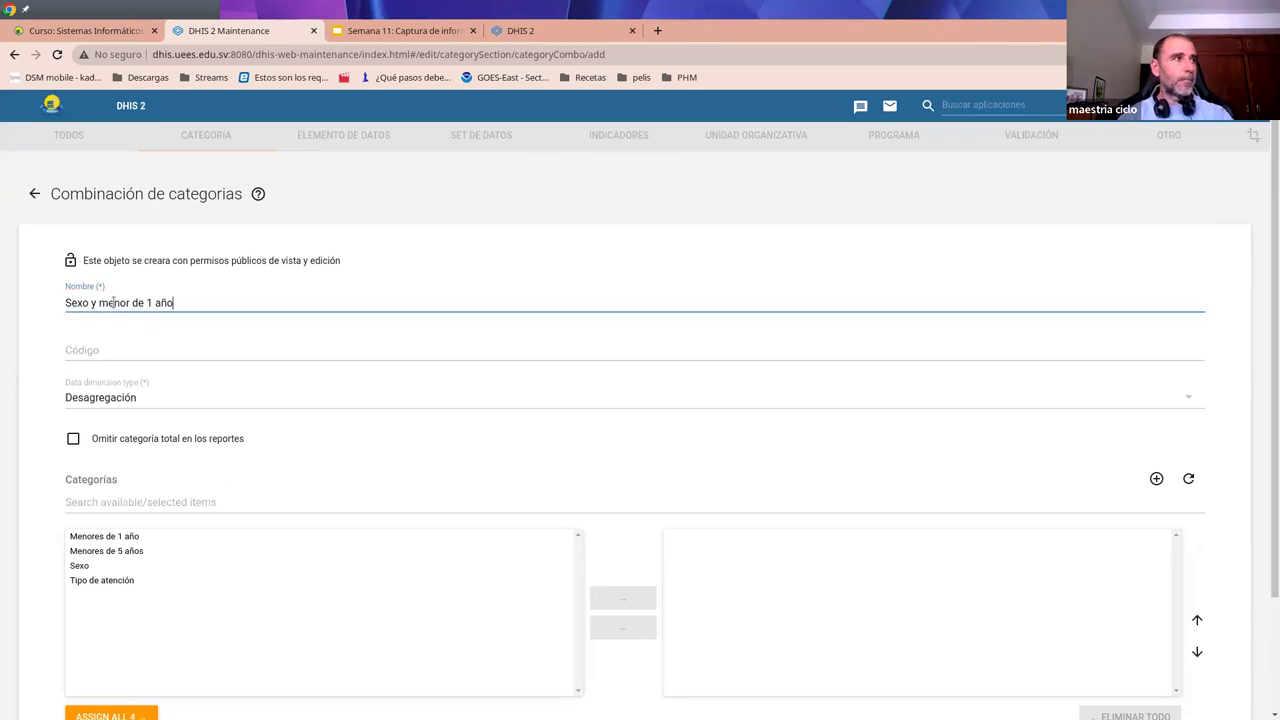
pyautogui.click(113, 536)
pyautogui.keyDown('ctrl'); pyautogui.click(93, 567); pyautogui.keyUp('ctrl')
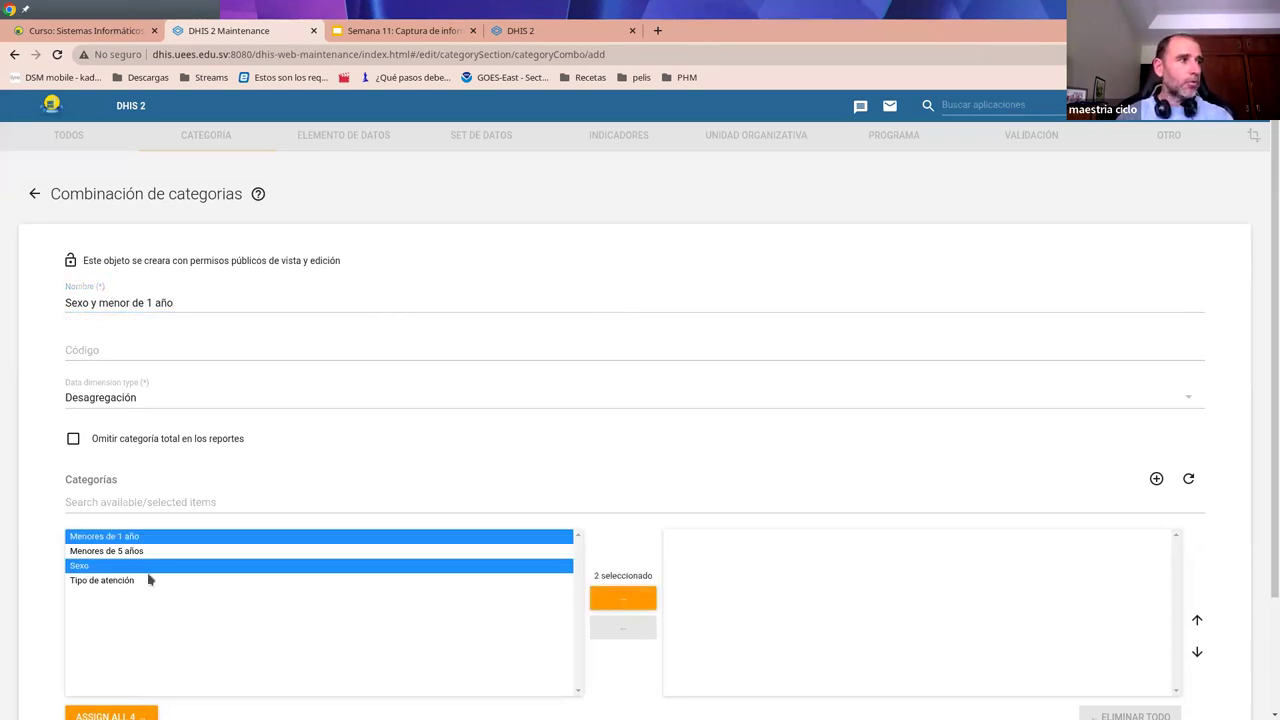
pyautogui.click(592, 600)
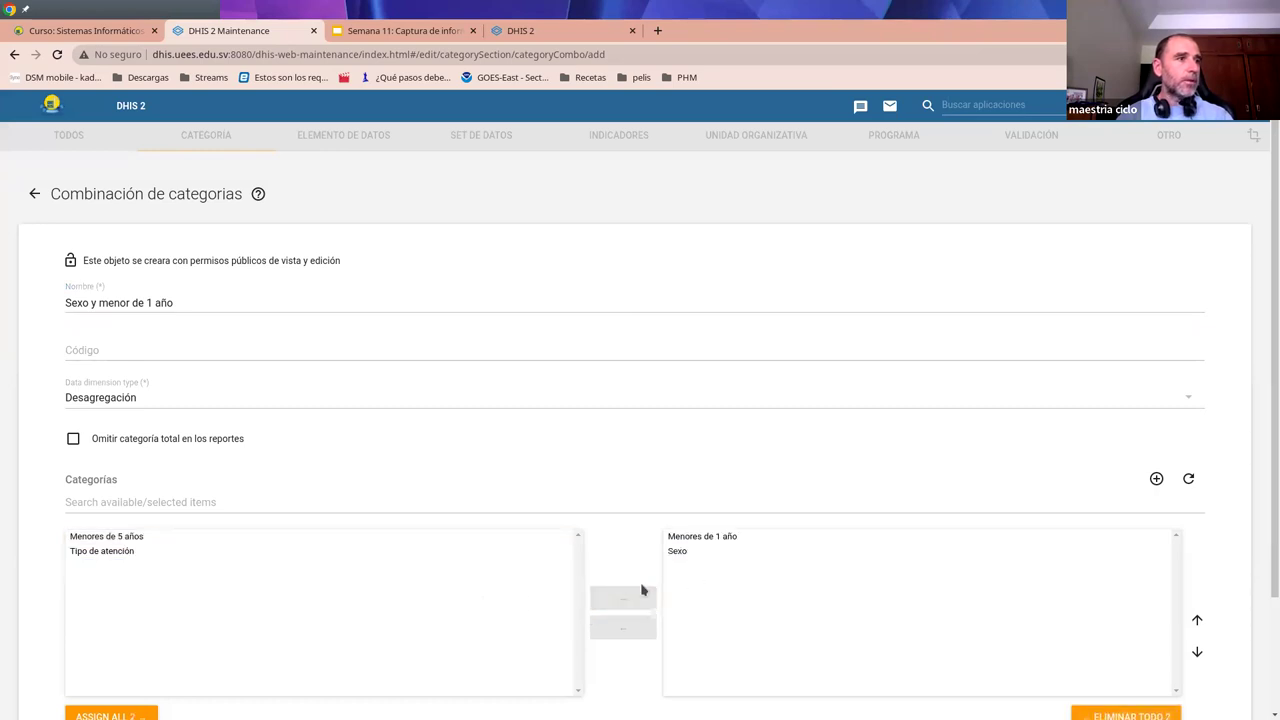
pyautogui.scroll(-2, 643, 591)
pyautogui.click(129, 614)
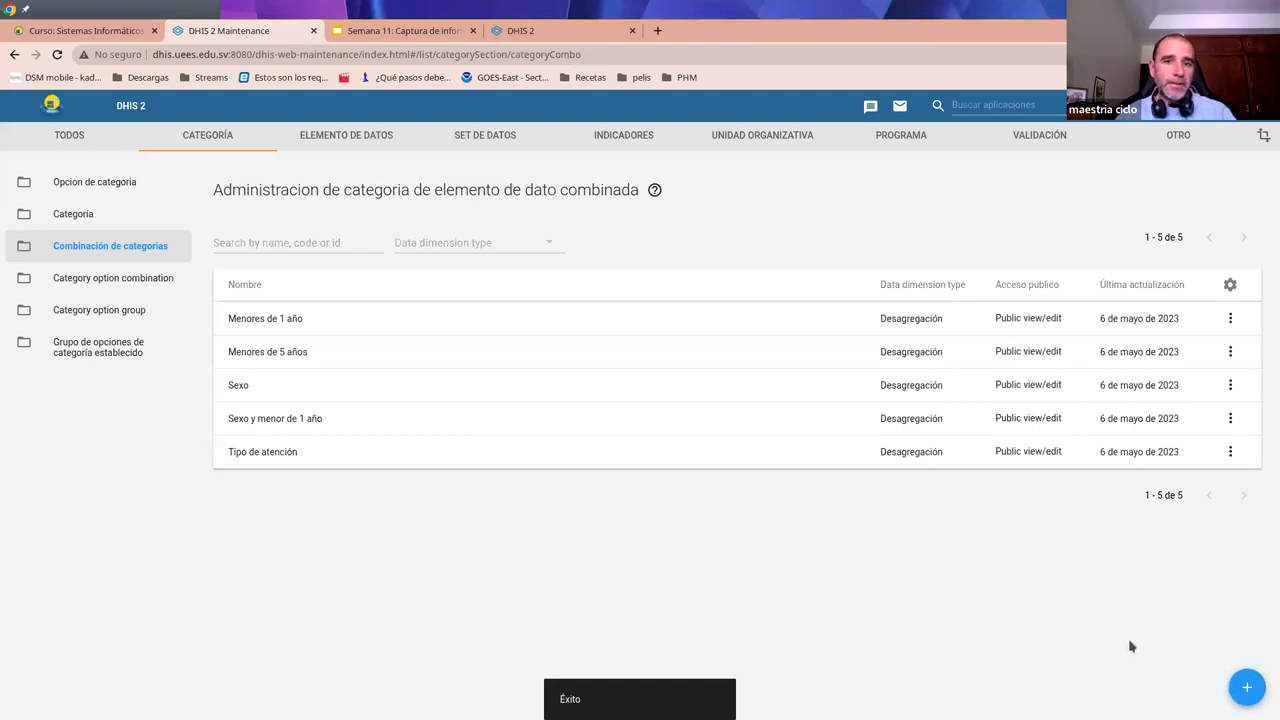
# - Create and save a category combination named "Sexo y menor de 5 años" containing the Menores de 5 años and Sexo categories
pyautogui.click(1246, 690)
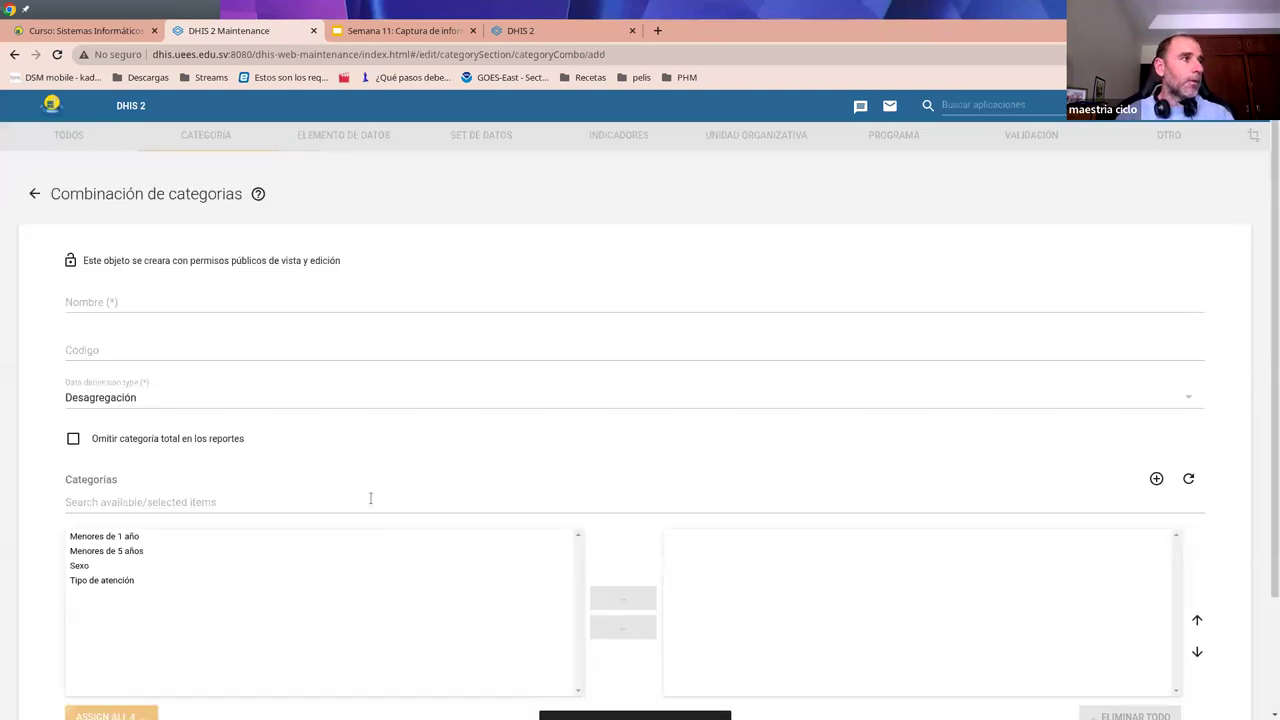
pyautogui.click(144, 307)
pyautogui.write('Sexo y menor de 5 años')
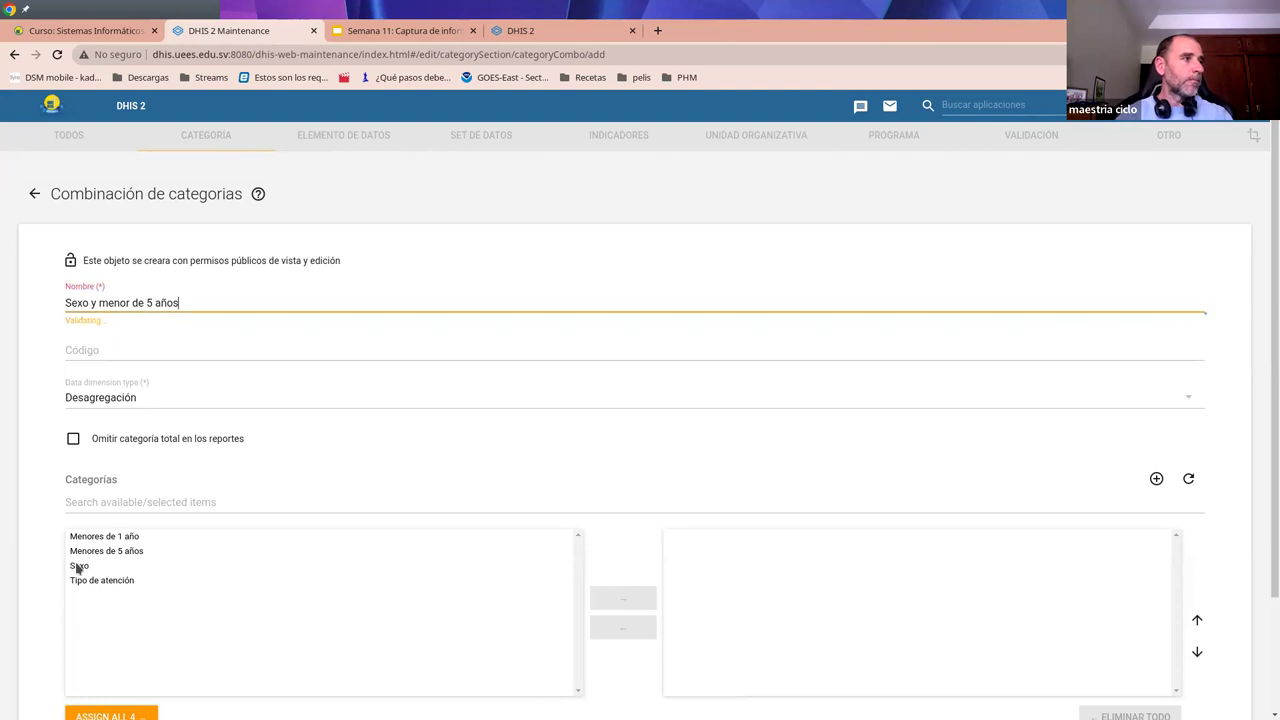
pyautogui.click(78, 566)
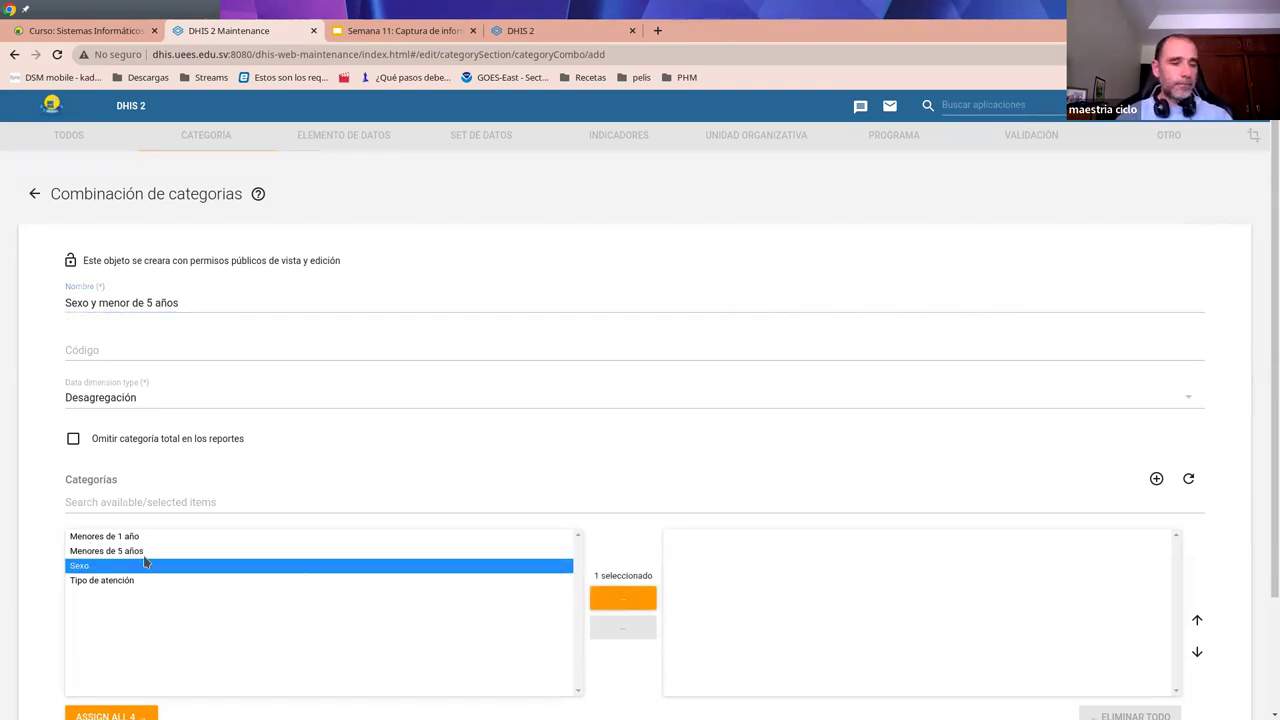
pyautogui.keyDown('ctrl'); pyautogui.click(104, 551); pyautogui.keyUp('ctrl')
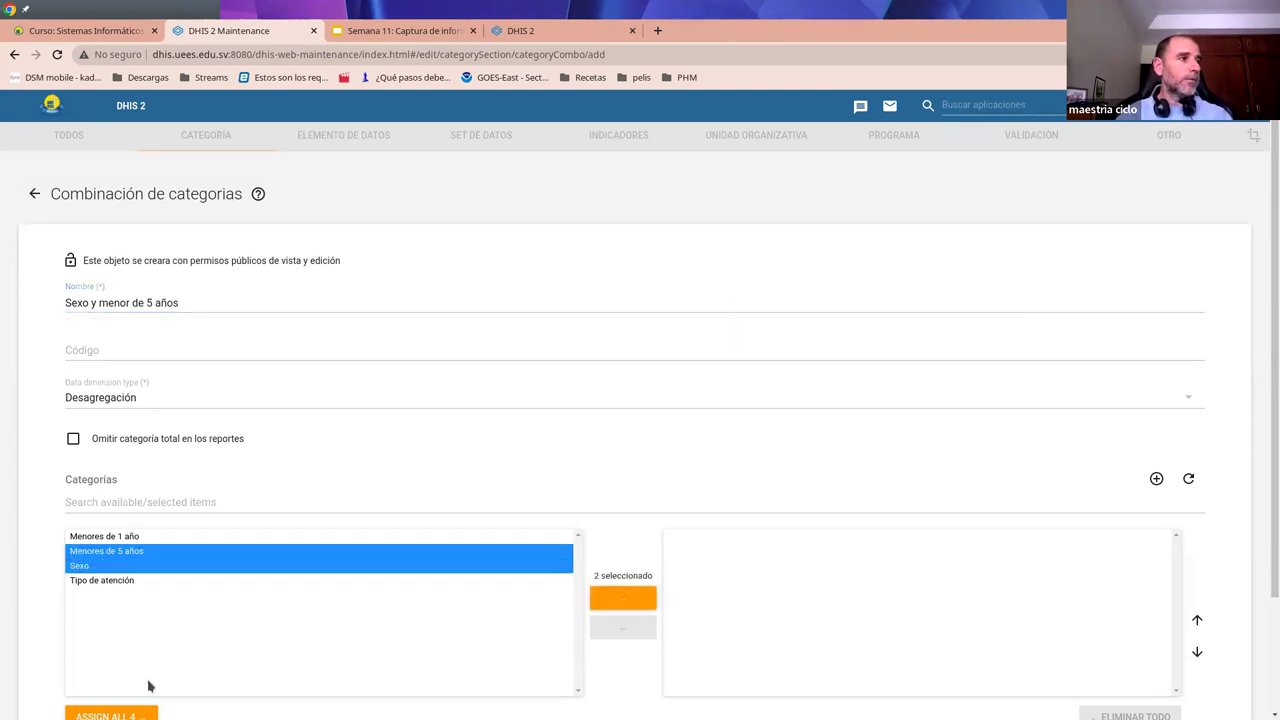
pyautogui.scroll(-2, 148, 686)
pyautogui.click(624, 457)
pyautogui.click(124, 619)
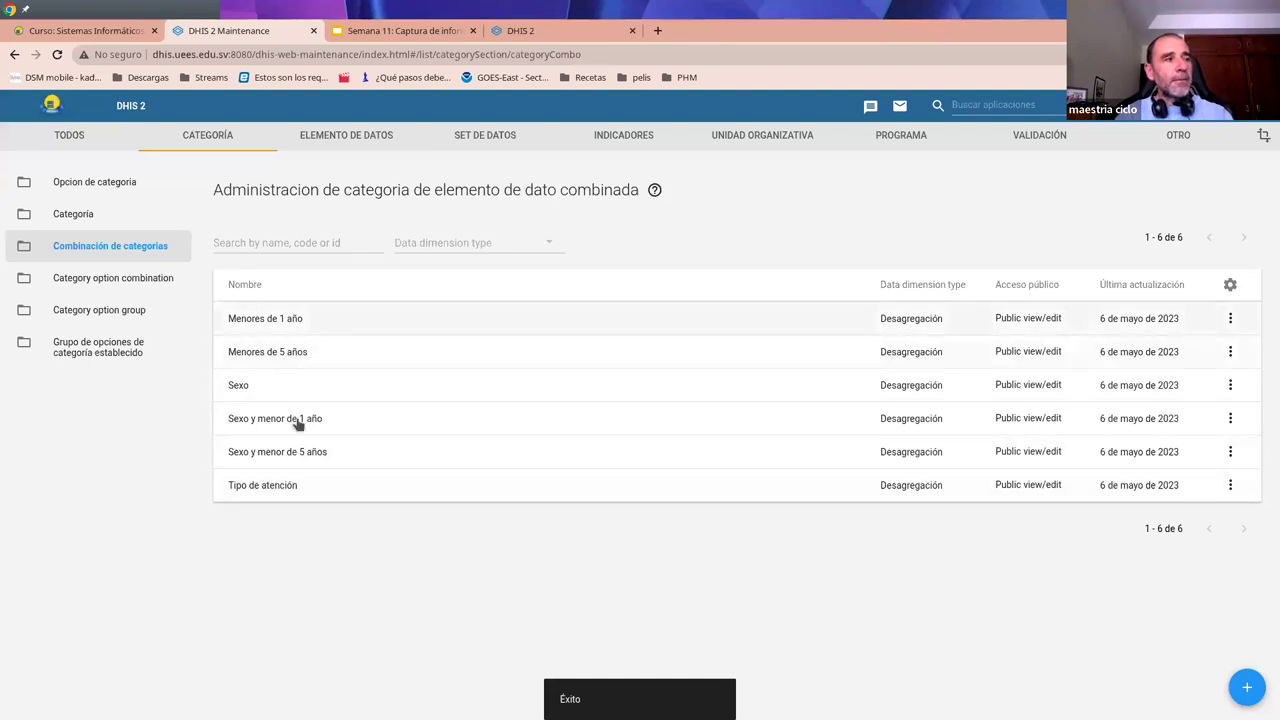
# - Switch to the Semana 11 presentation in Google Slides and show the slide "Paso 3: detallar los elementos de datos y sus conjuntos"
pyautogui.moveTo(314, 486); pyautogui.dragTo(280, 303)
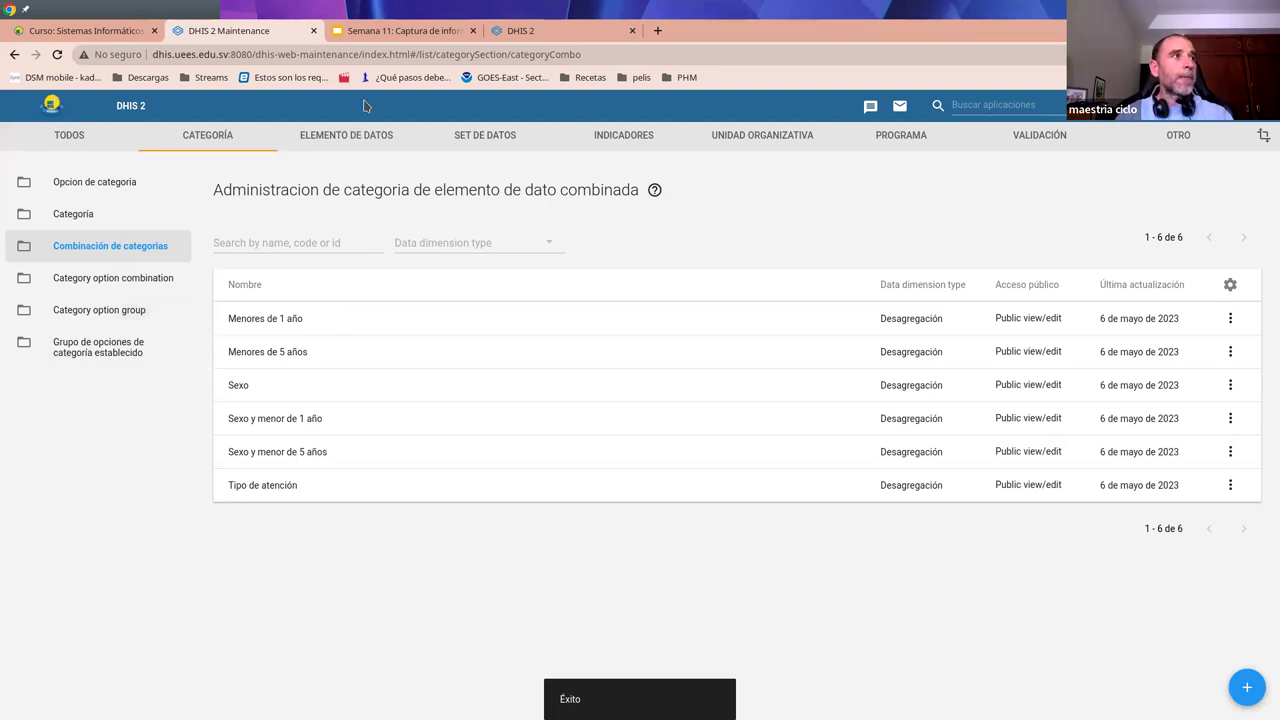
pyautogui.click(360, 38)
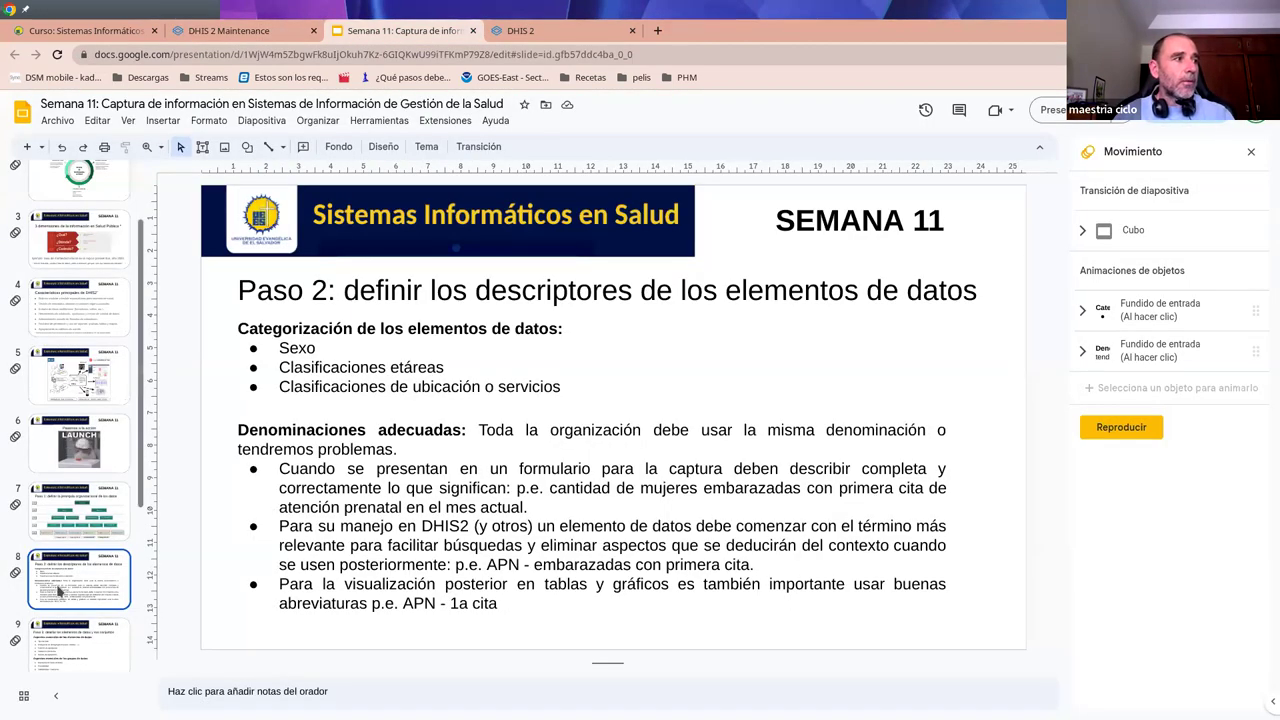
pyautogui.click(80, 643)
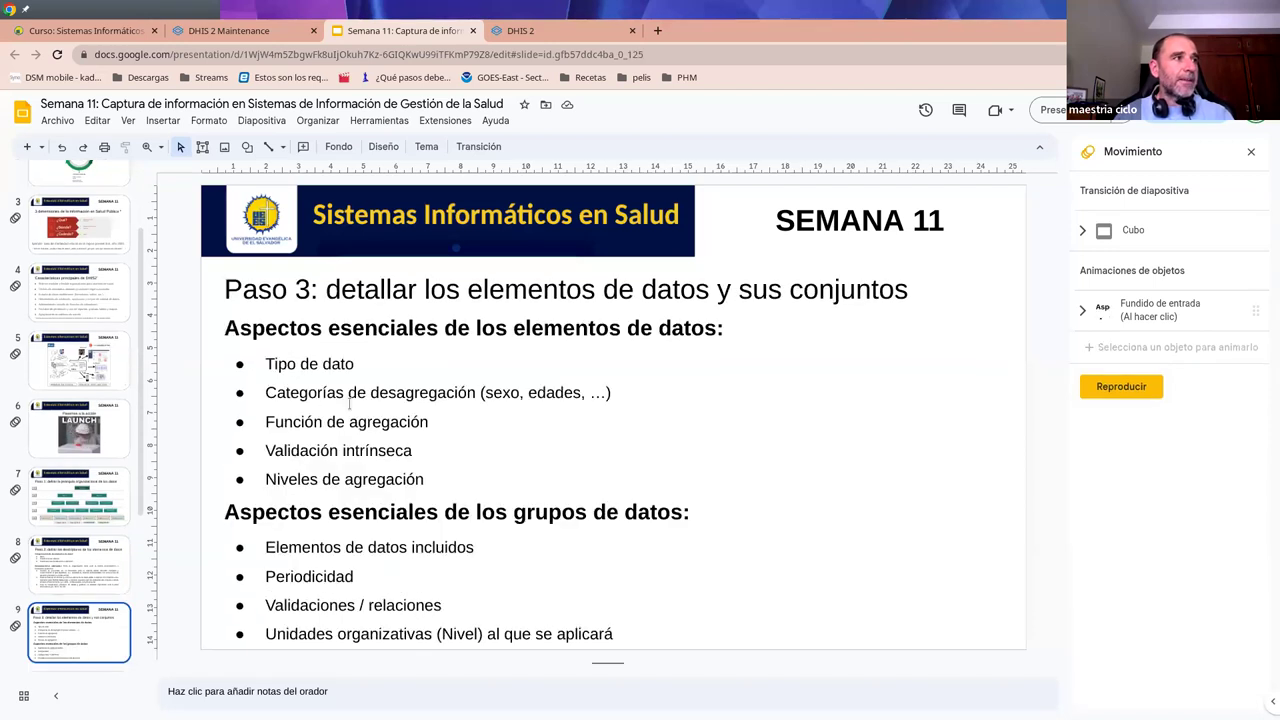
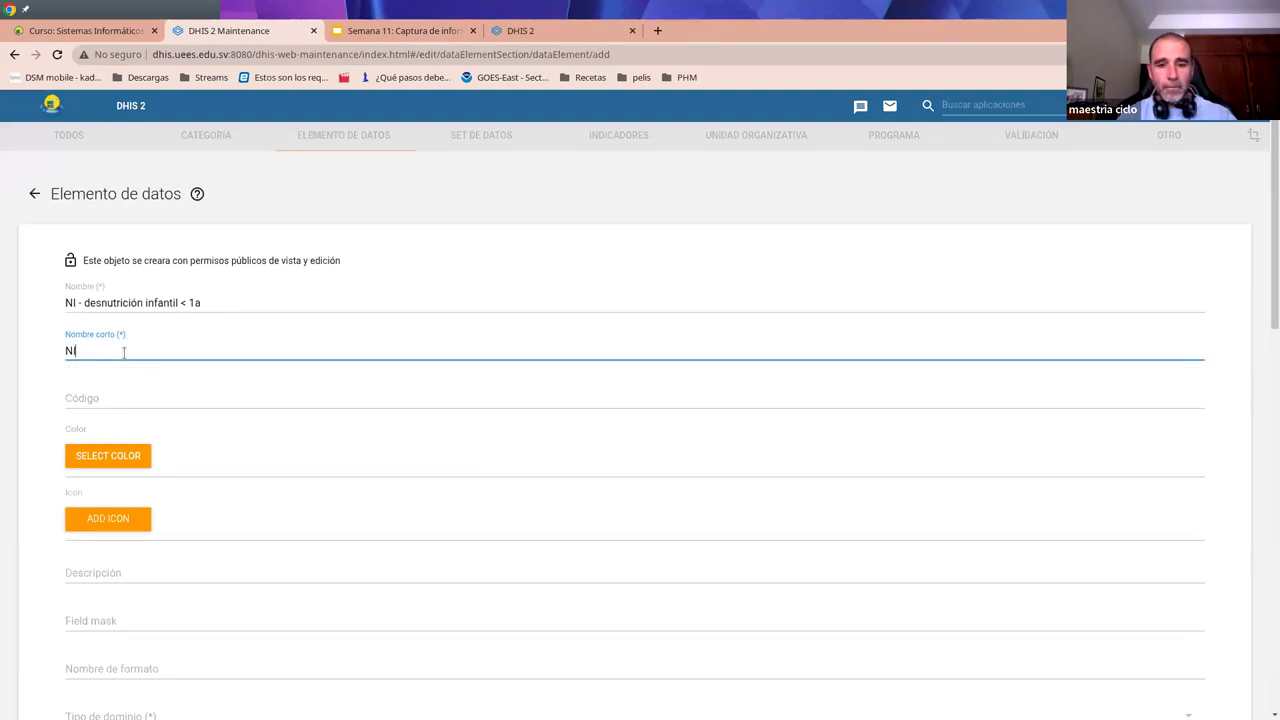
# - Complete the new data element's short name as "NI<1a" and set its domain type to Agregar
pyautogui.write('<1a')
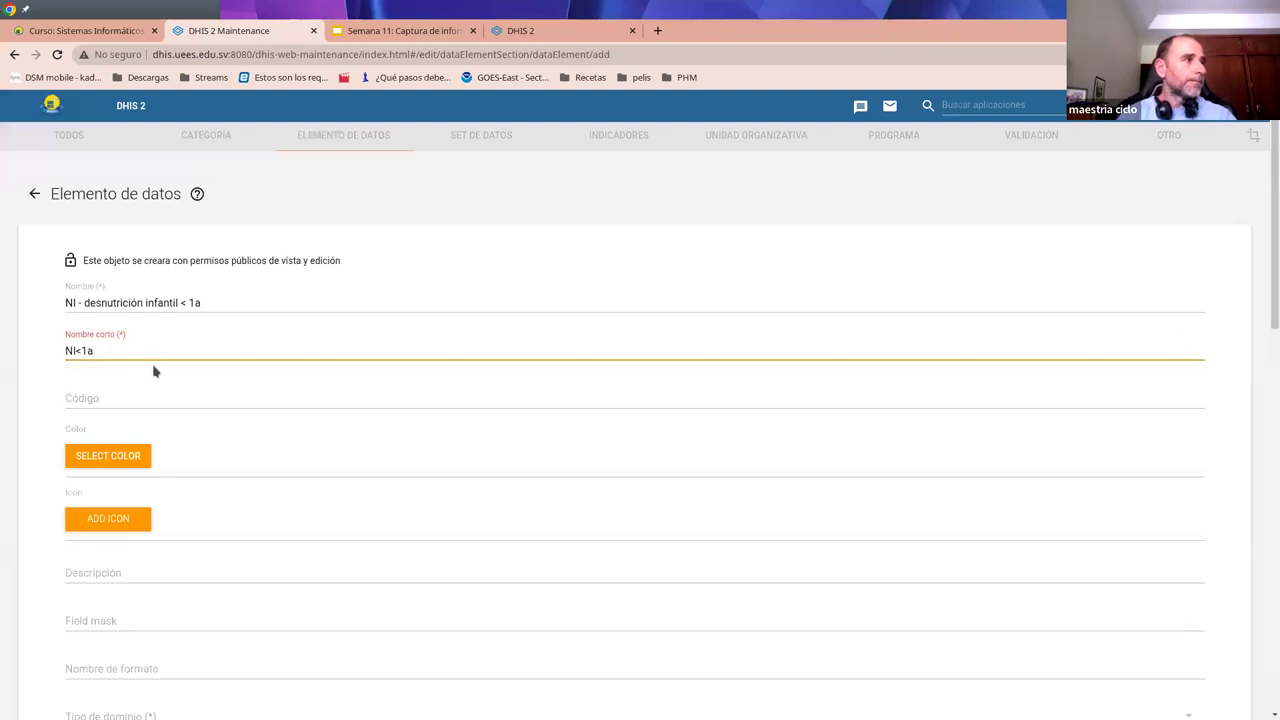
pyautogui.scroll(-4, 217, 443)
pyautogui.scroll(1, 214, 460)
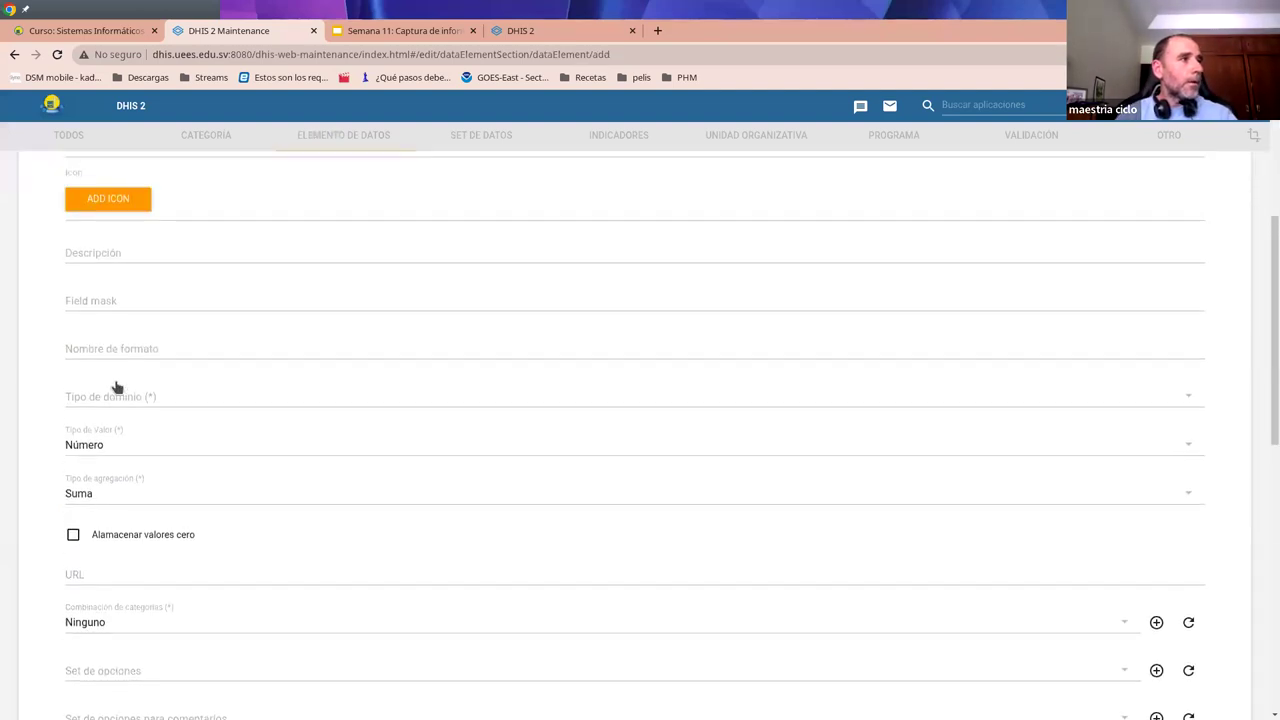
pyautogui.click(150, 398)
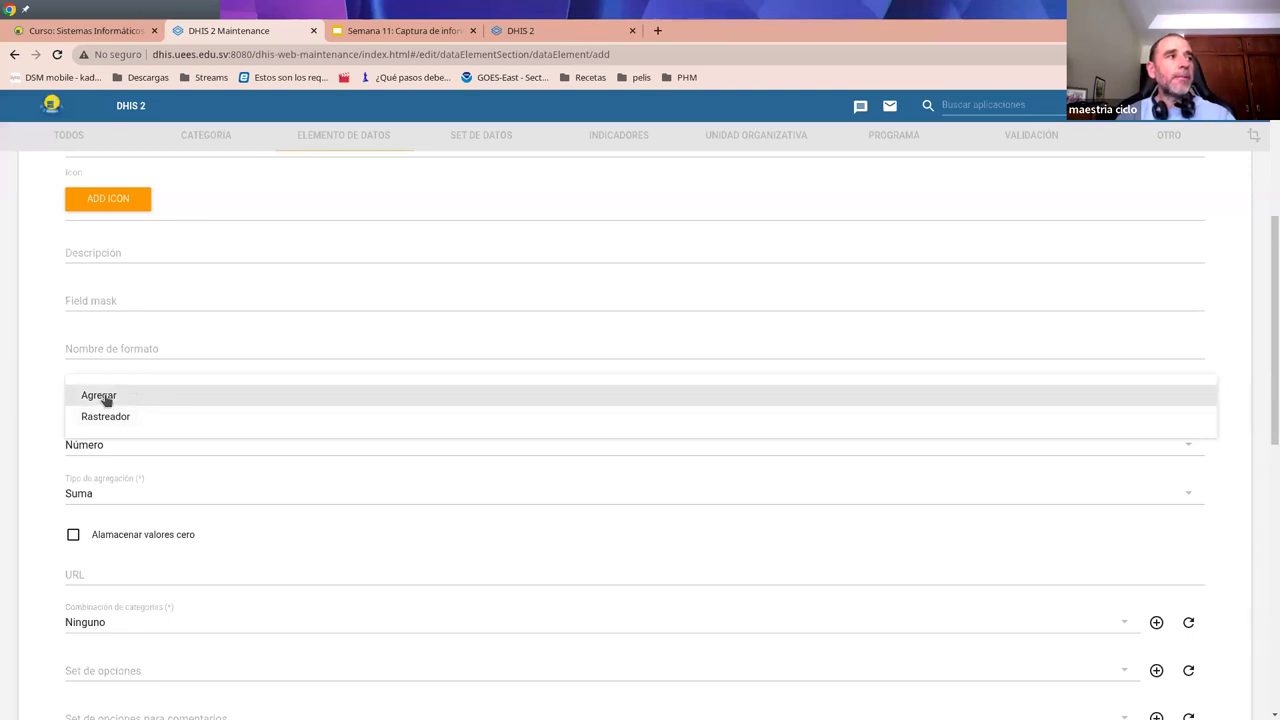
pyautogui.click(105, 398)
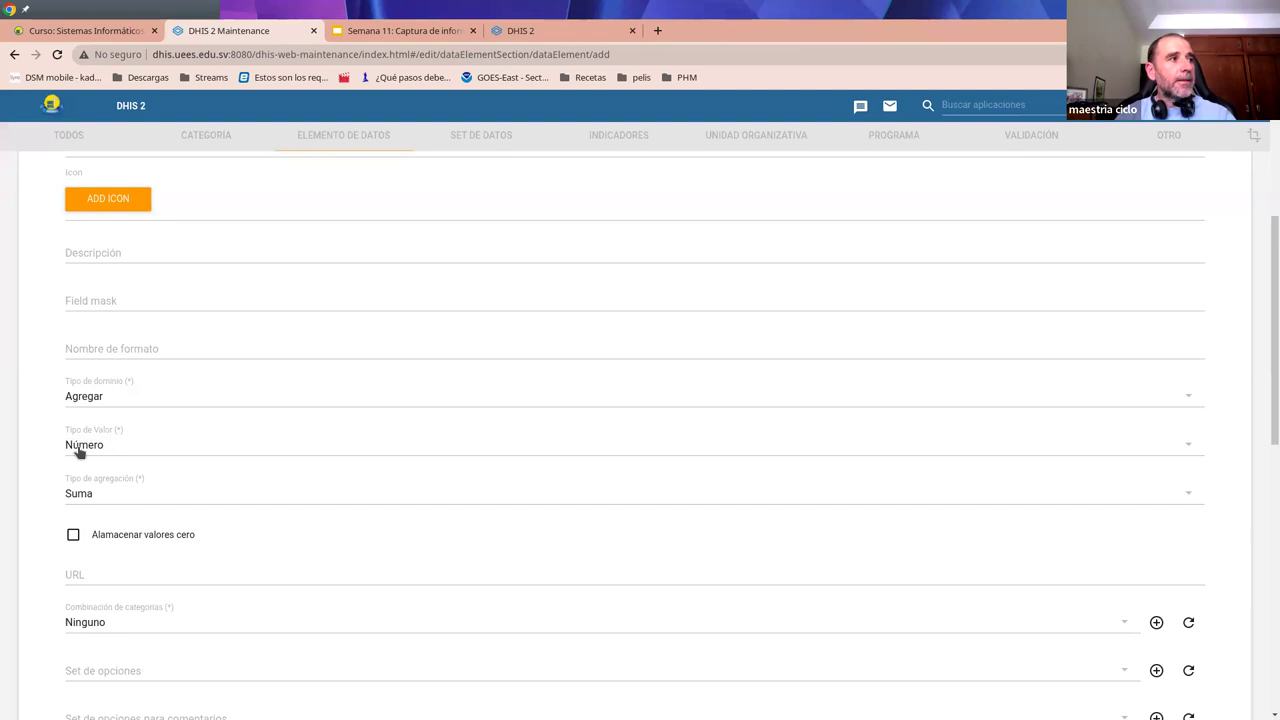
# - Set the data element's value type to Entero positivo o cero
pyautogui.scroll(-1, 150, 456)
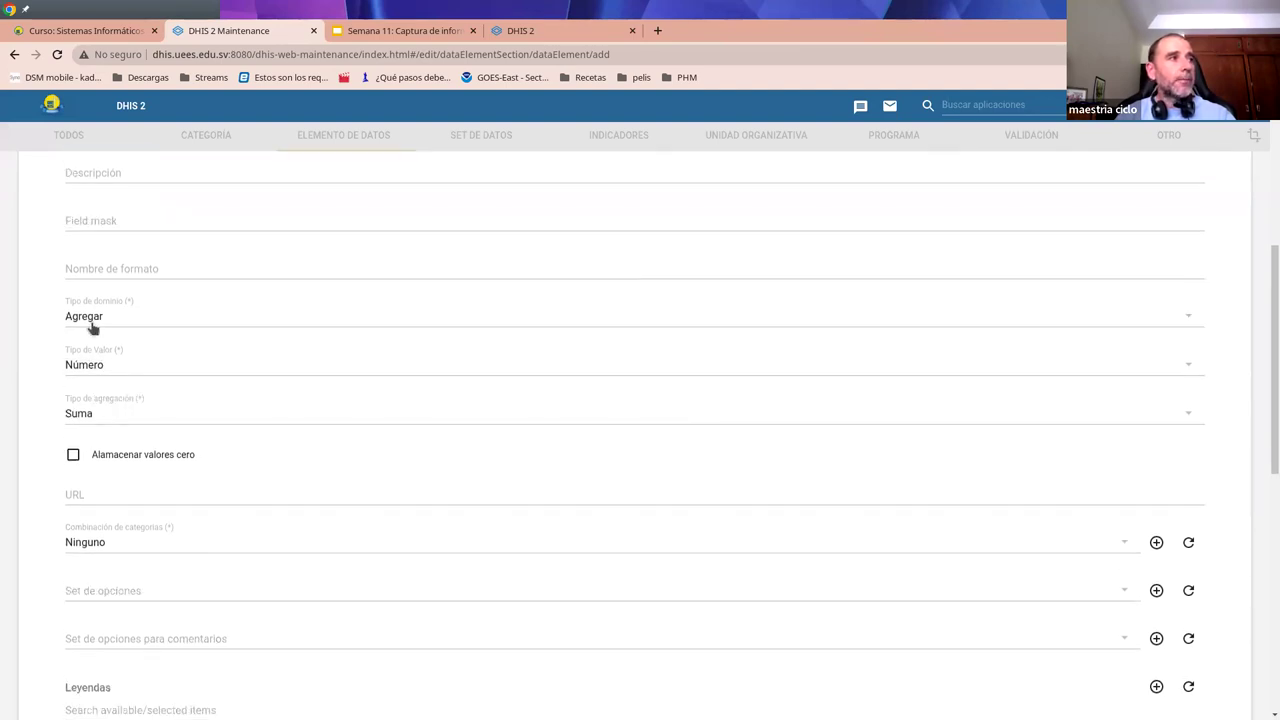
pyautogui.click(97, 370)
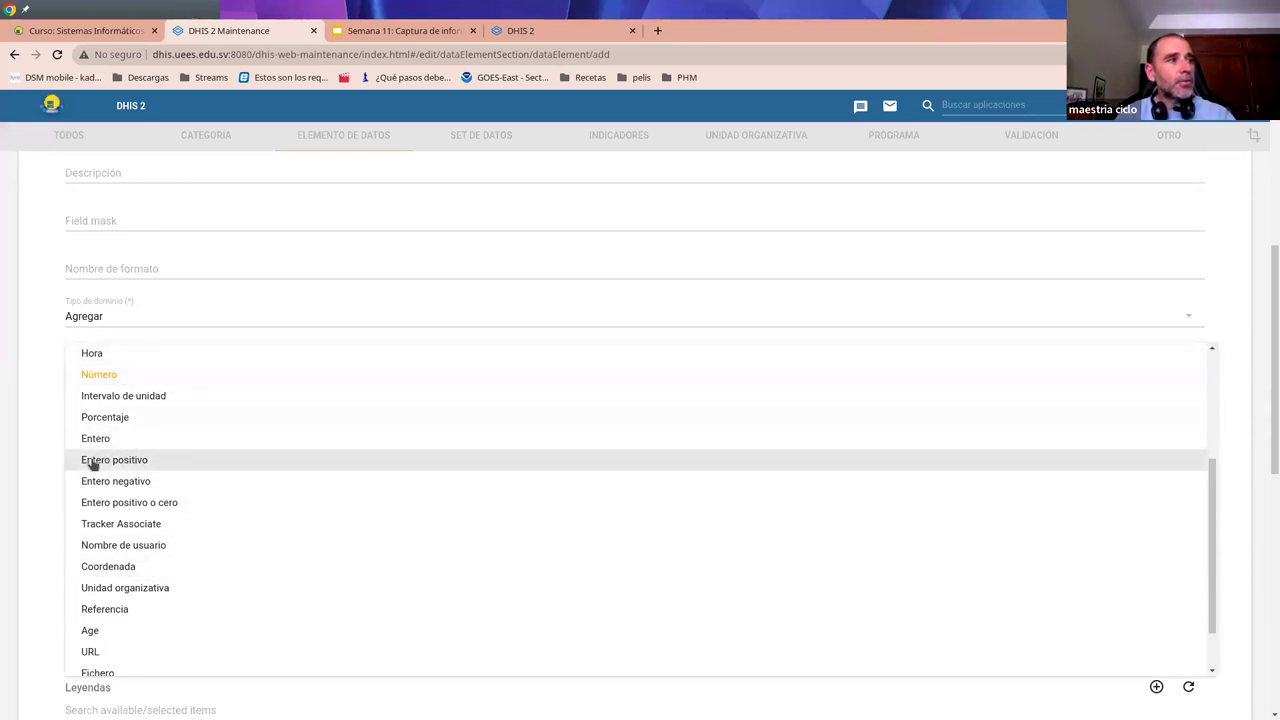
pyautogui.click(124, 462)
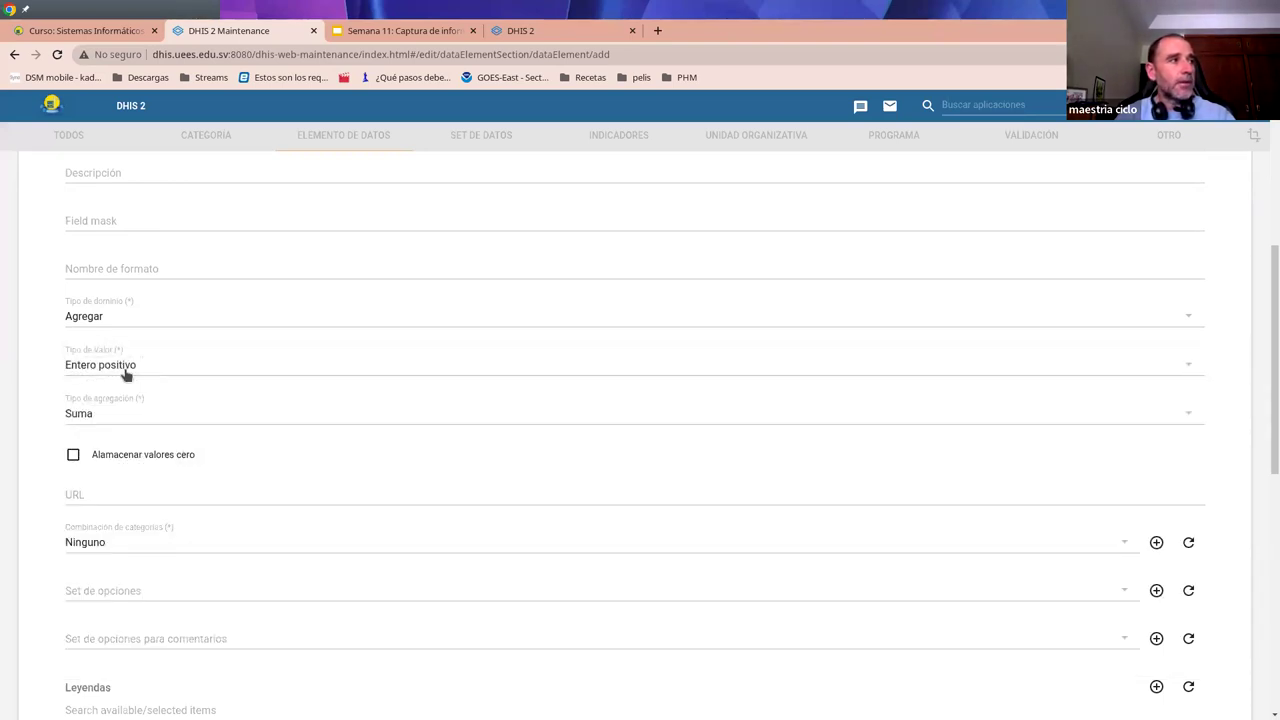
pyautogui.click(125, 372)
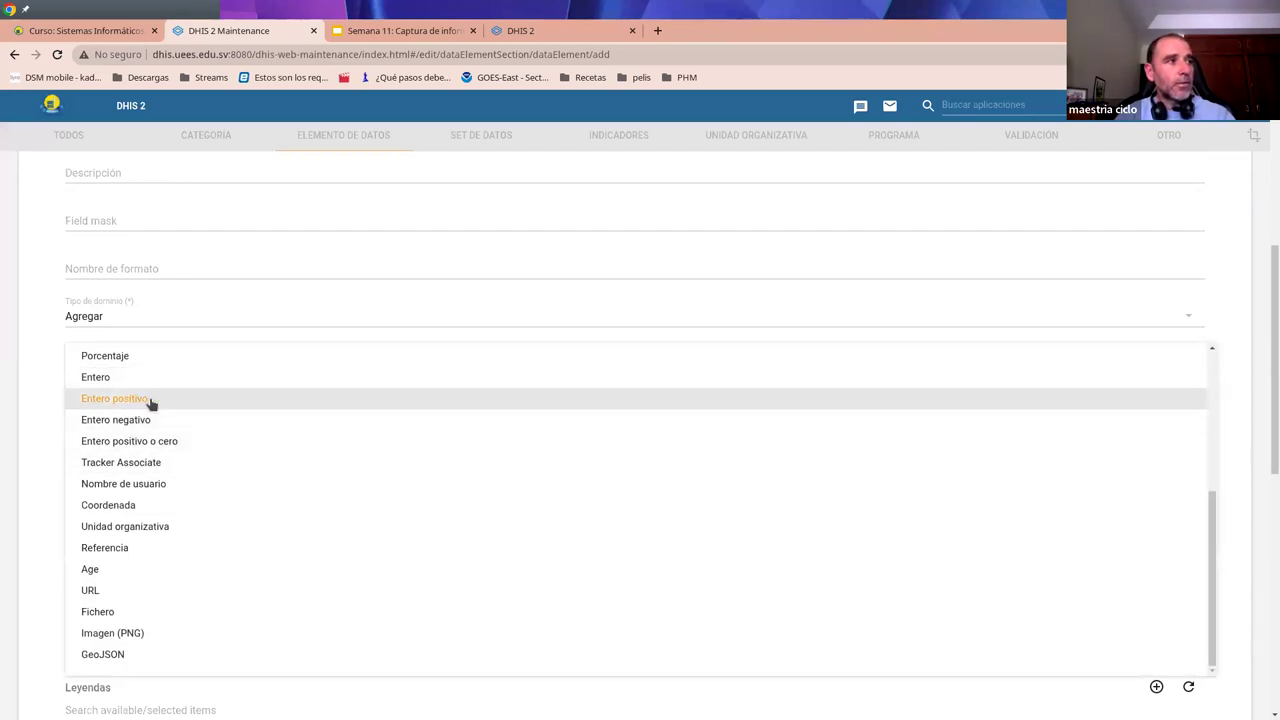
pyautogui.click(151, 446)
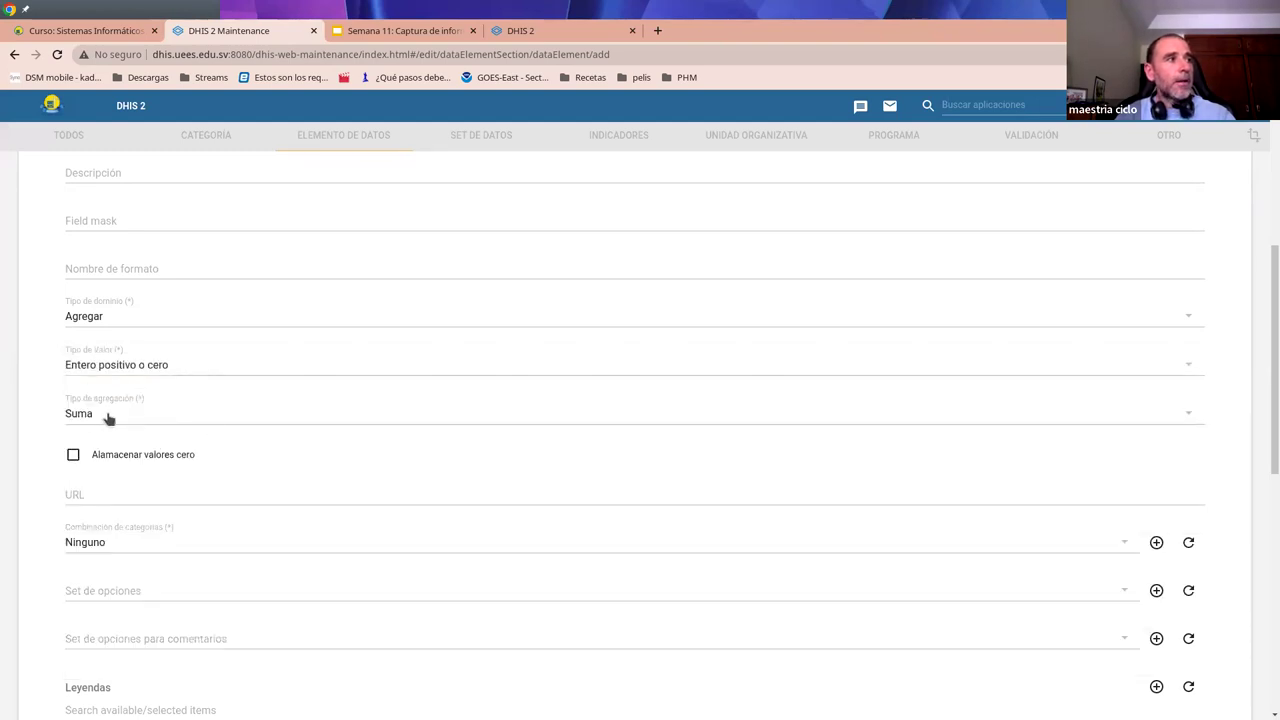
# - Assign the category combination "Sexo y menor de 1 año" to the data element and review its name fields
pyautogui.scroll(-1, 115, 410)
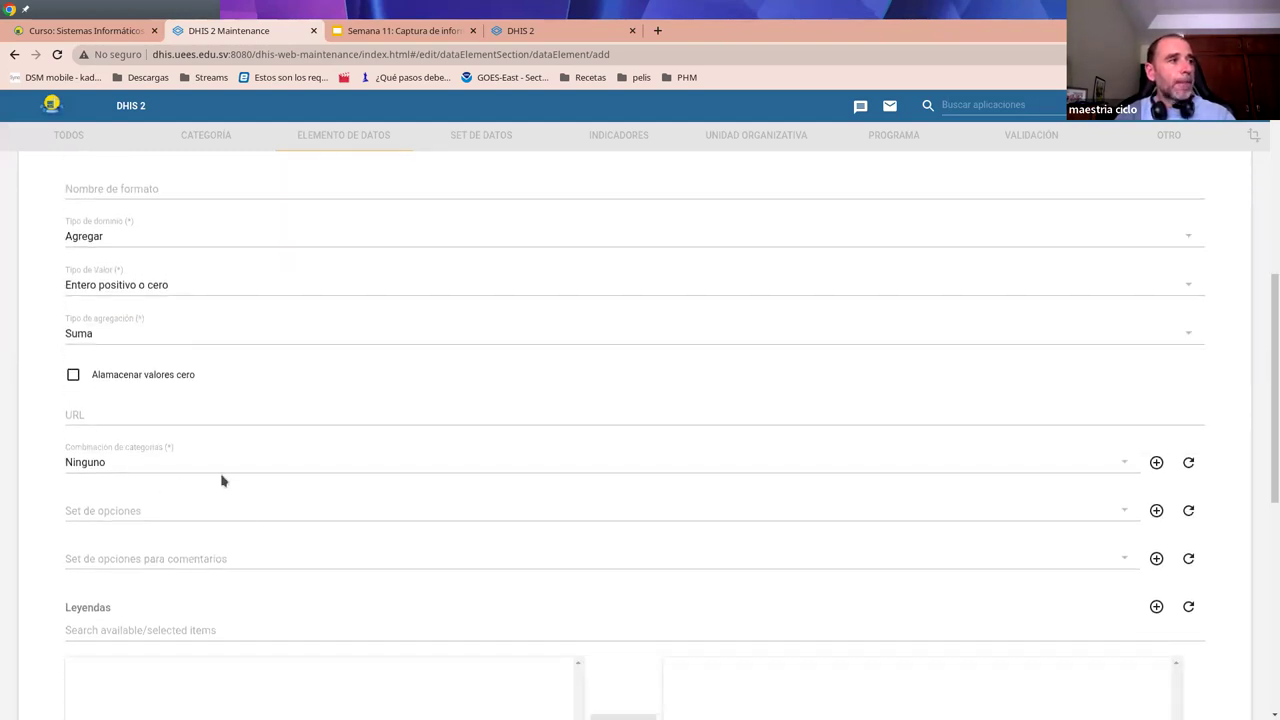
pyautogui.scroll(-1, 222, 481)
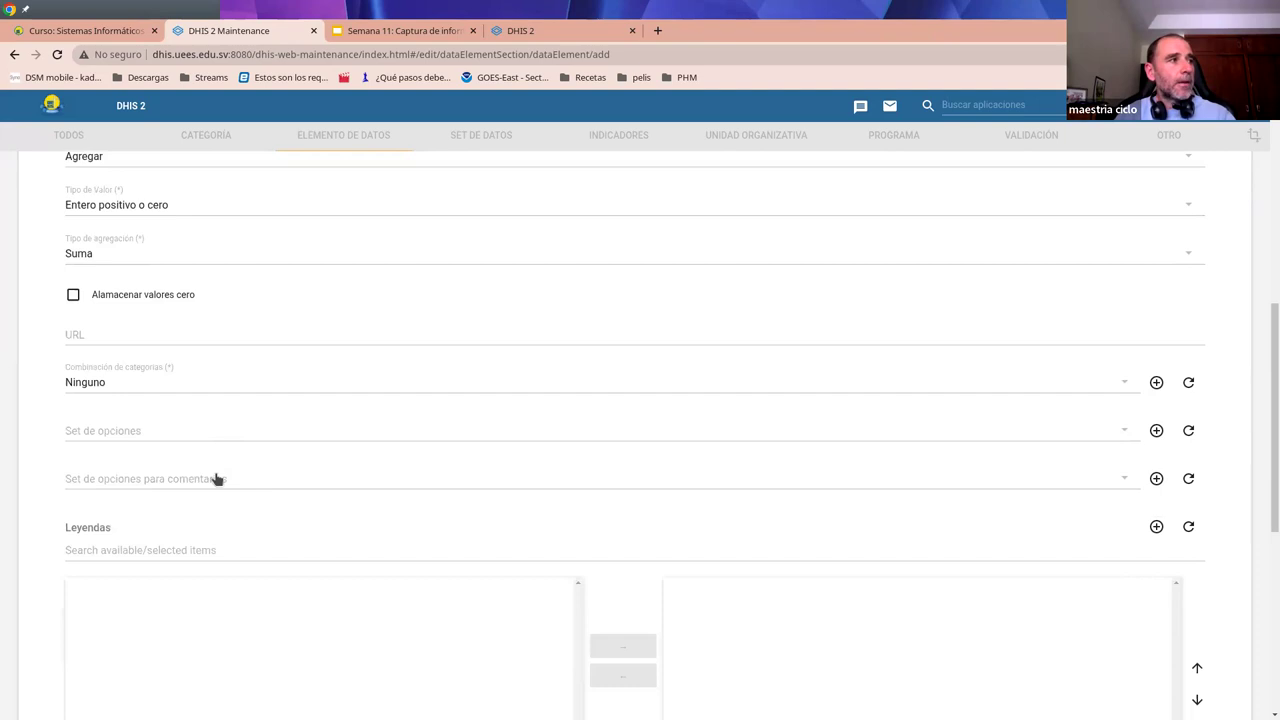
pyautogui.click(110, 386)
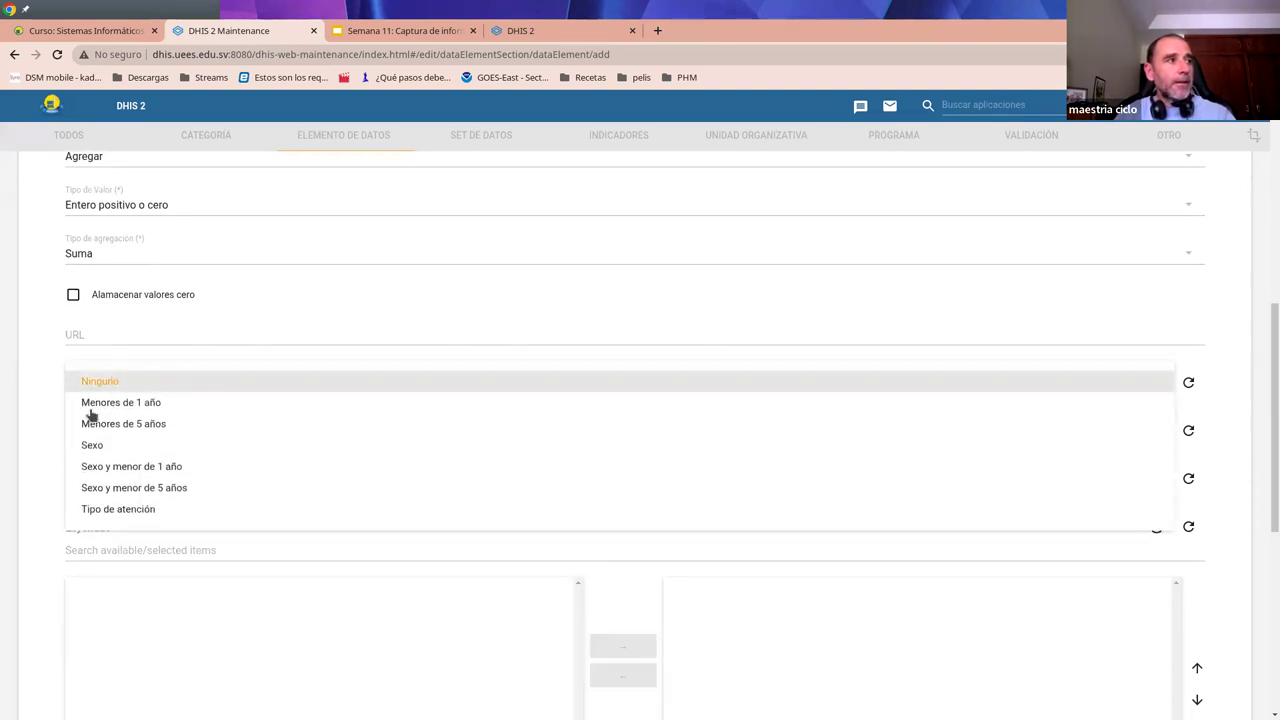
pyautogui.click(148, 468)
pyautogui.scroll(3, 277, 437)
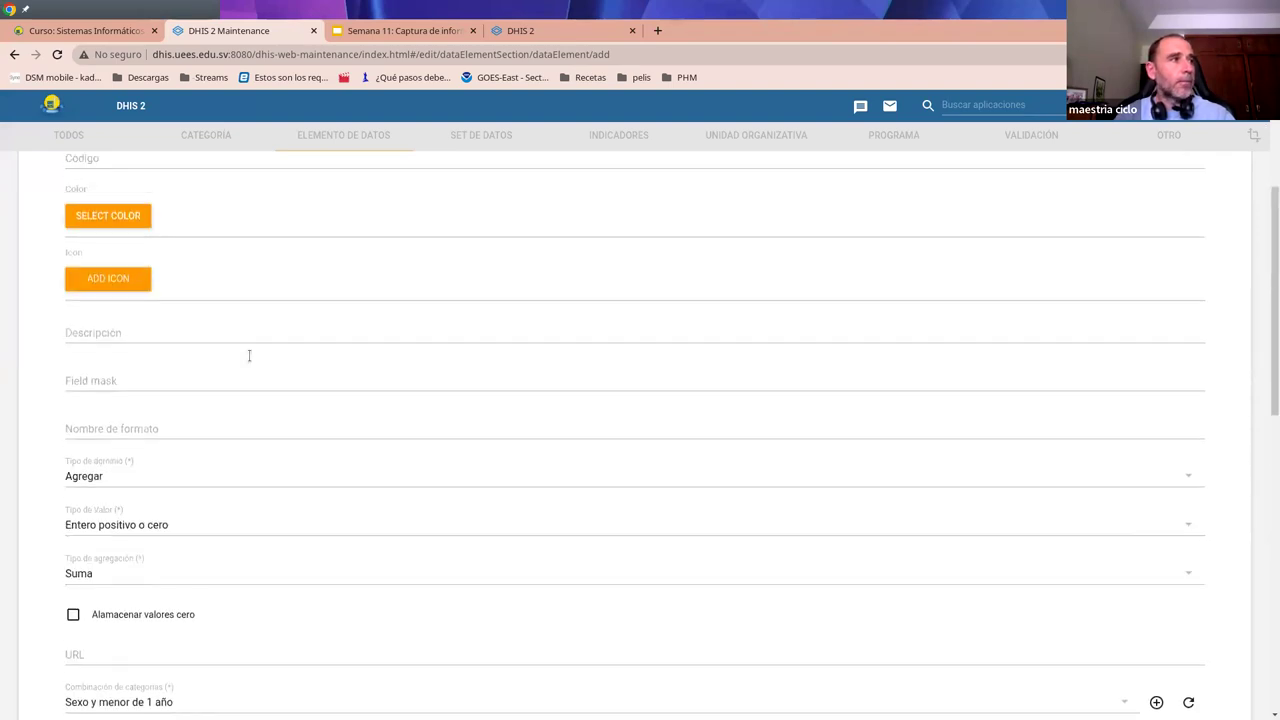
pyautogui.scroll(3, 229, 281)
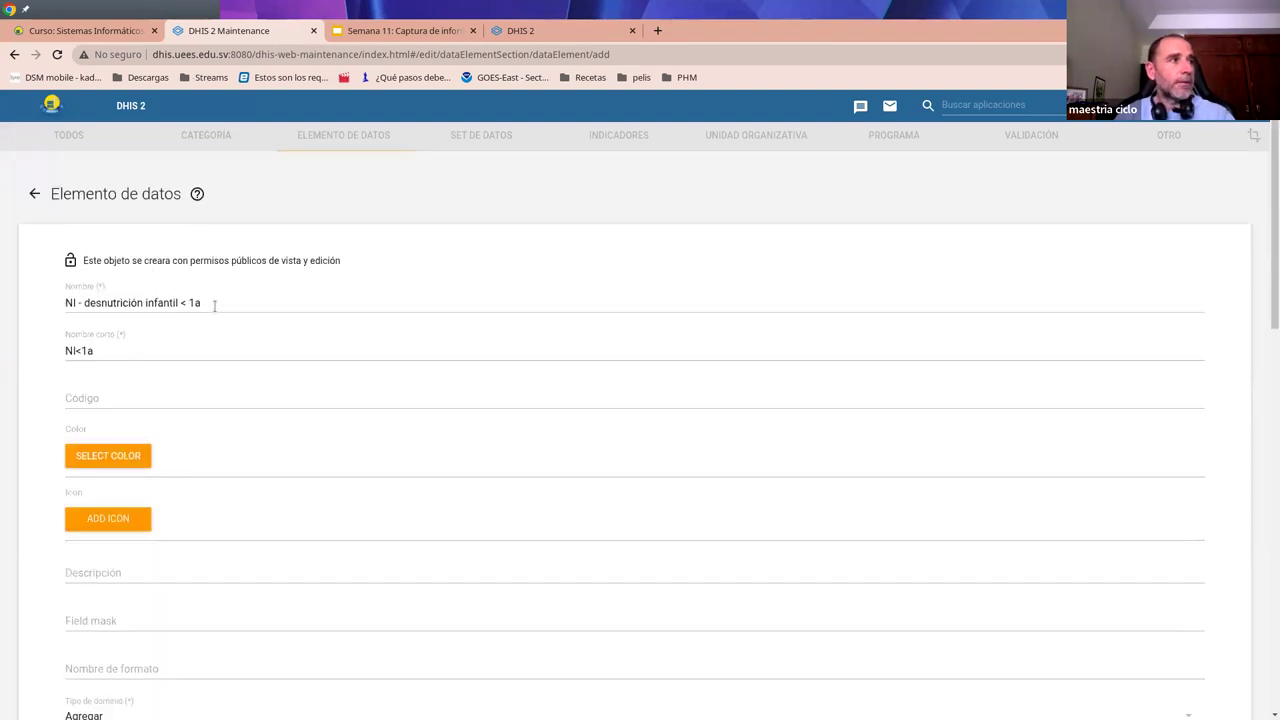
pyautogui.scroll(-9, 214, 305)
pyautogui.scroll(1, 136, 271)
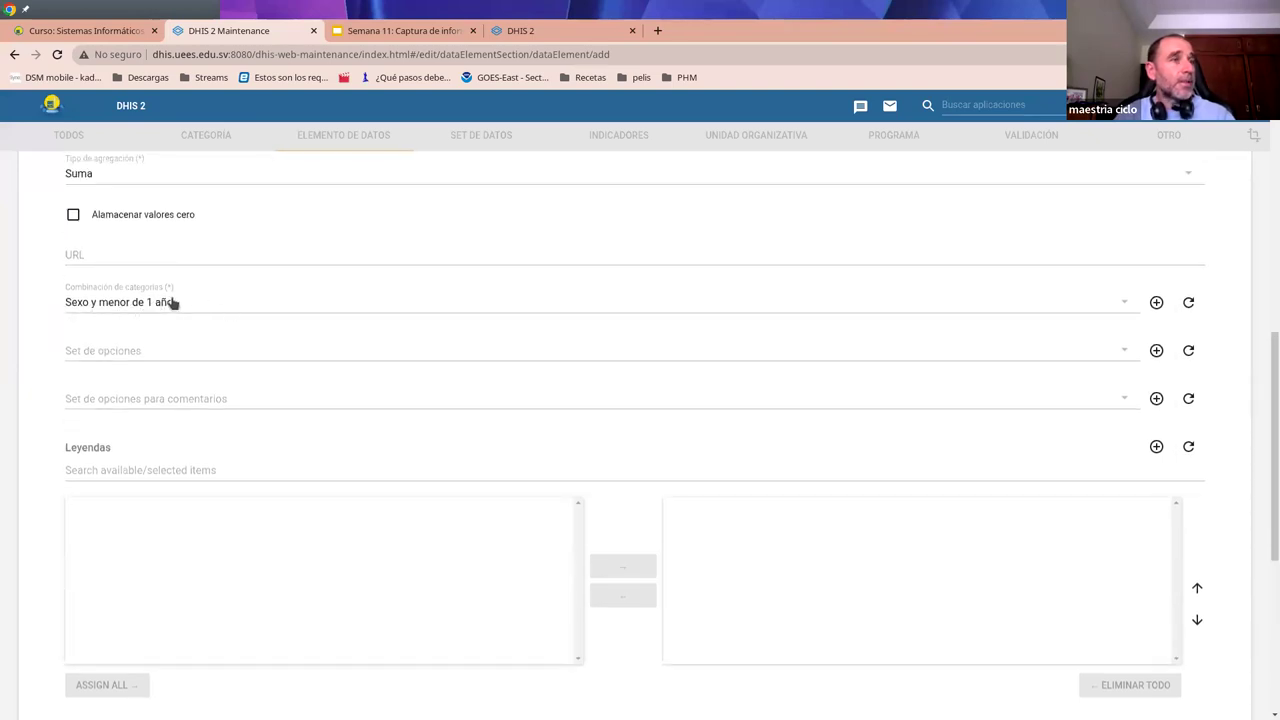
# - Add Local as the data element's aggregation level and save the data element
pyautogui.scroll(-5, 210, 617)
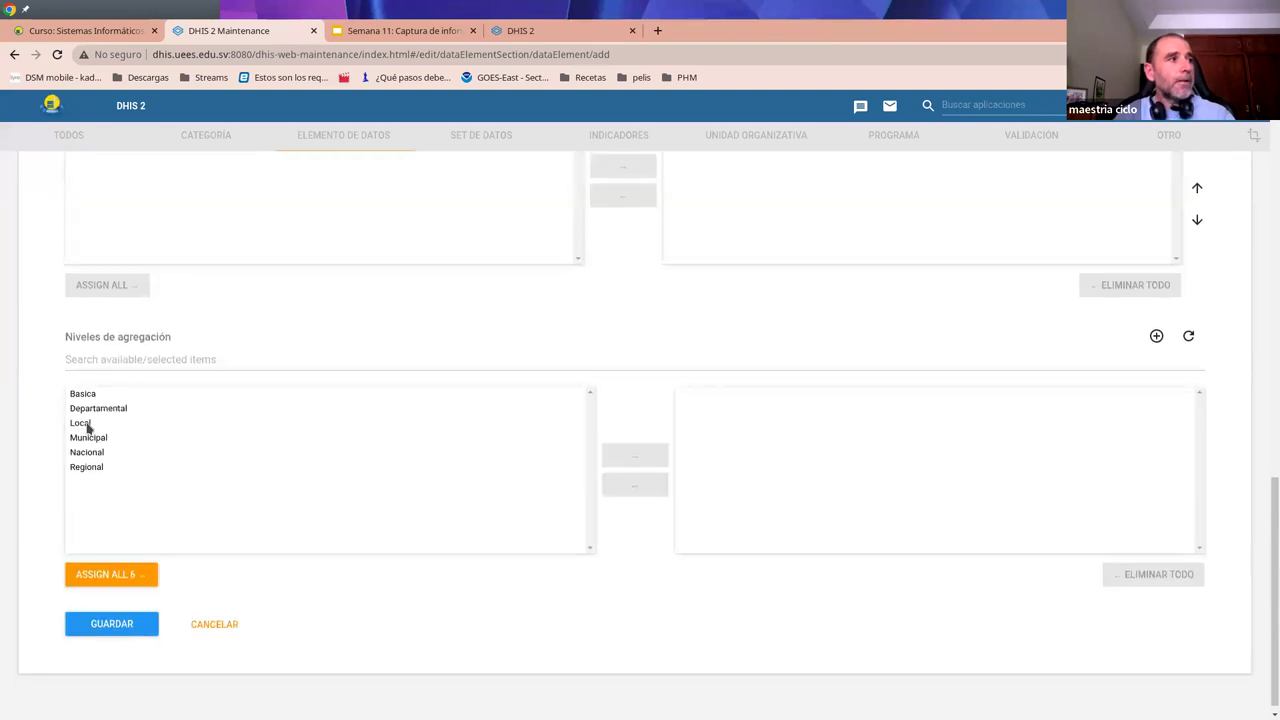
pyautogui.click(82, 423)
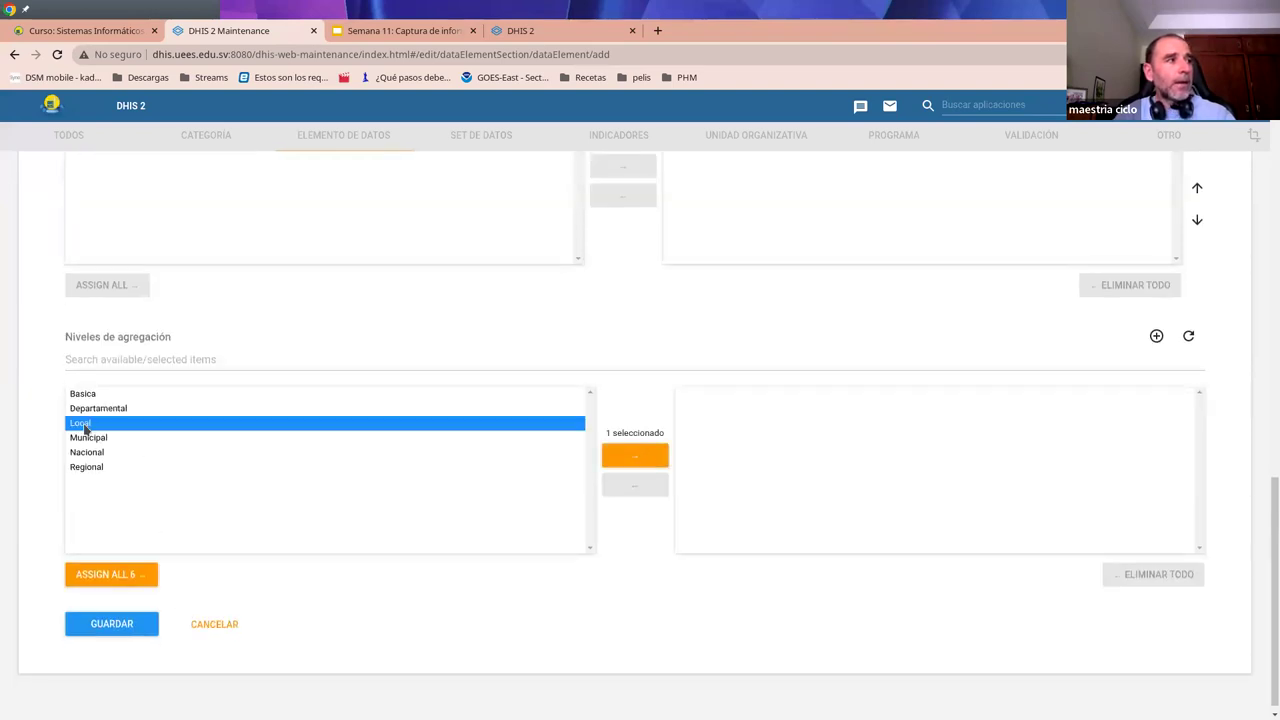
pyautogui.click(628, 452)
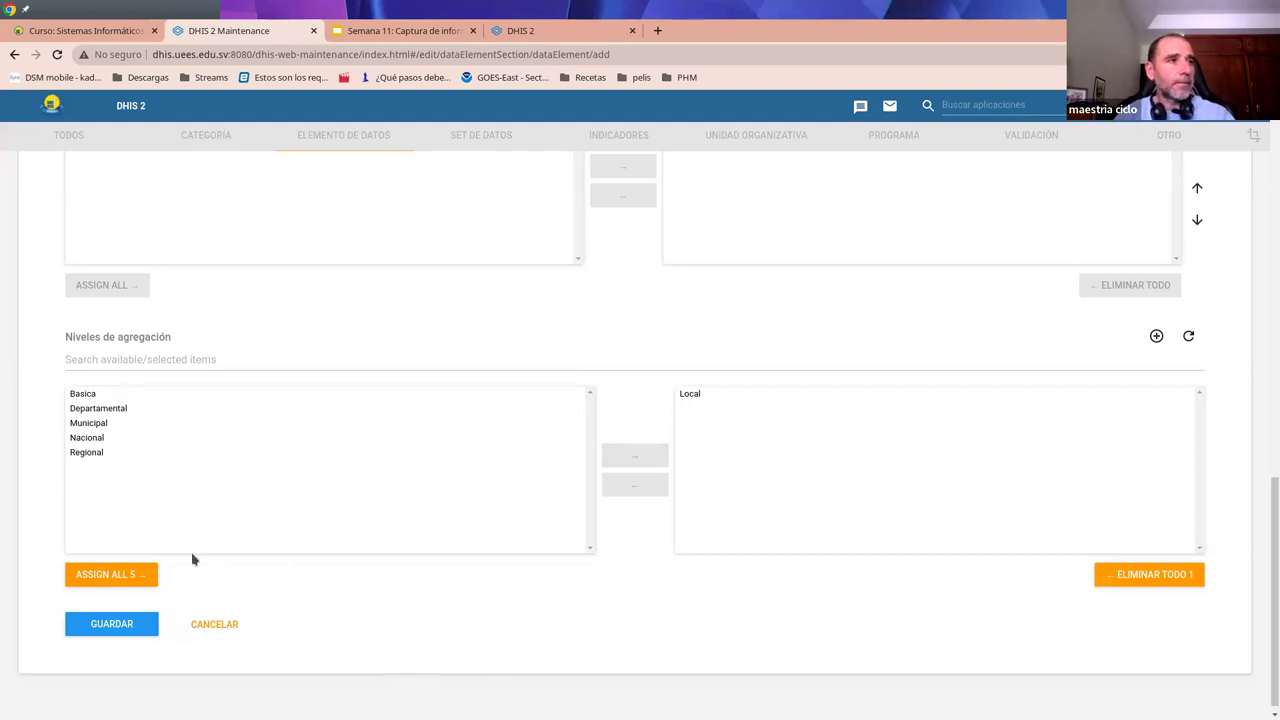
pyautogui.click(127, 622)
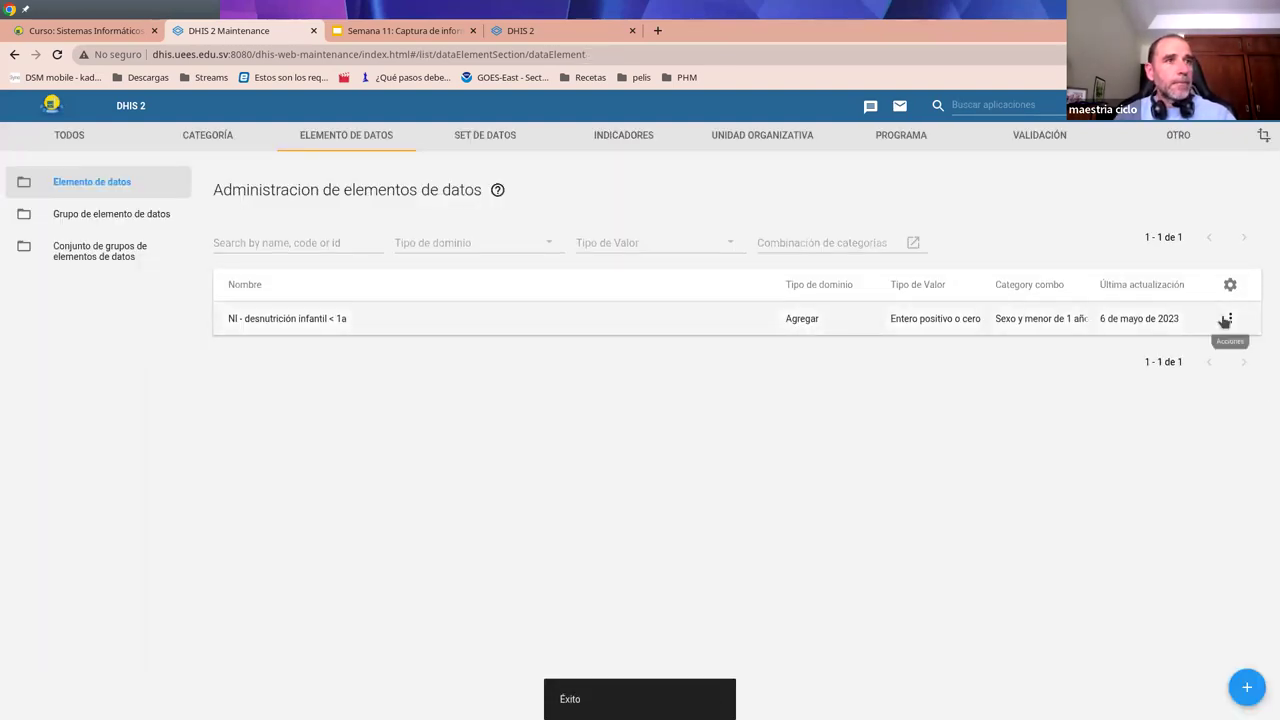
# - Clone "NI - desnutrición infantil < 1a", naming the copy "NI - desnutrición infantil < 5a" with the short name "NI<5a"
pyautogui.click(1231, 319)
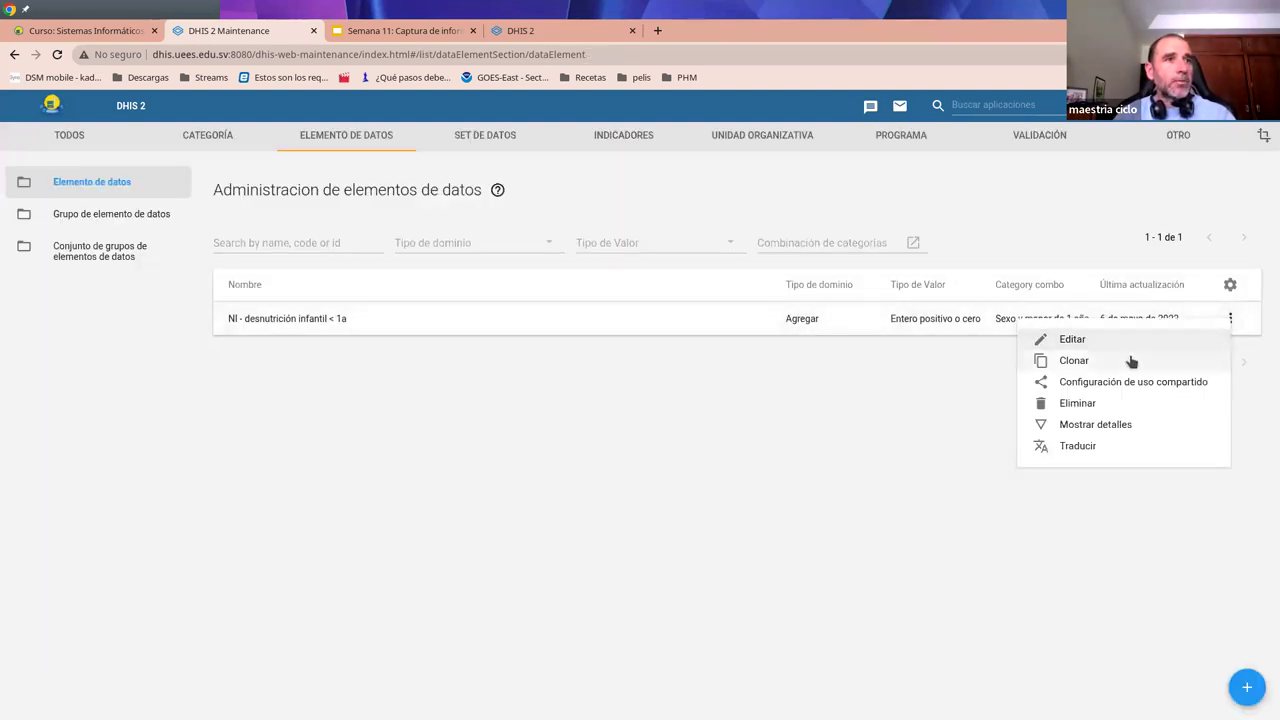
pyautogui.click(1131, 360)
pyautogui.click(197, 270)
pyautogui.write('5')
pyautogui.click(91, 320)
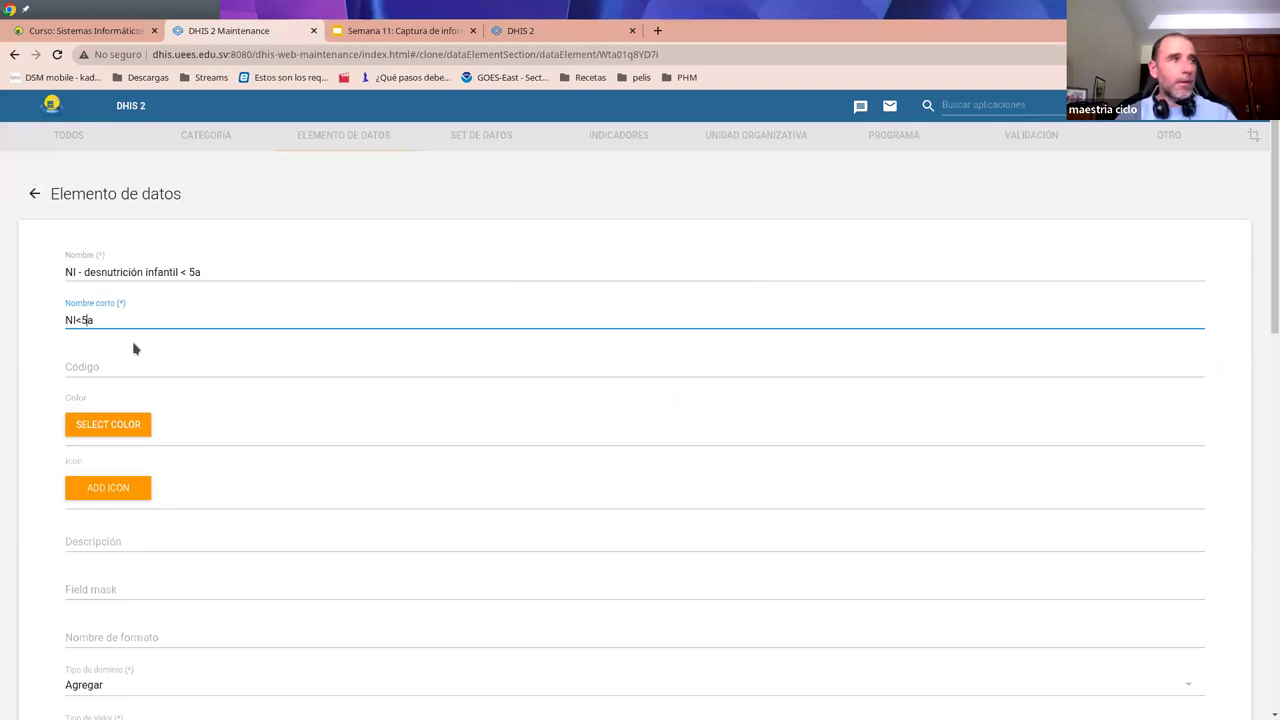
# - Set the cloned data element's category combination to "Sexo y menor de 5 años" and save it
pyautogui.scroll(-3, 157, 323)
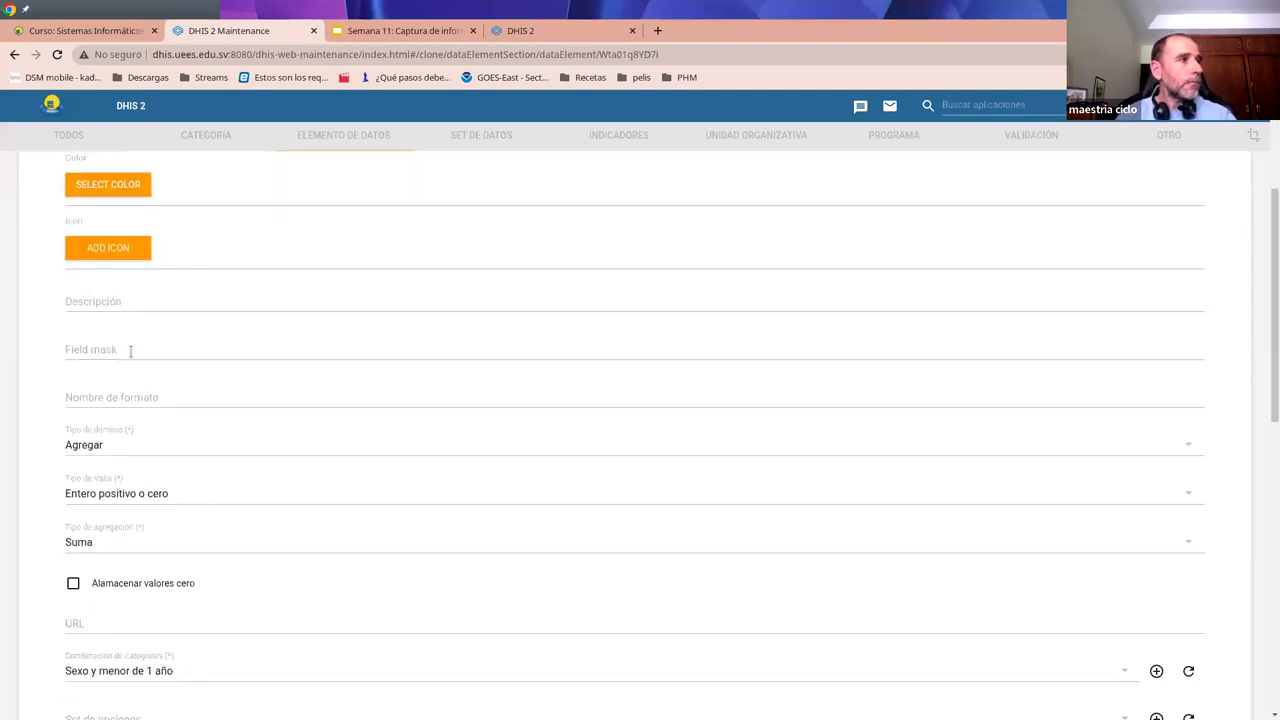
pyautogui.scroll(-2, 148, 508)
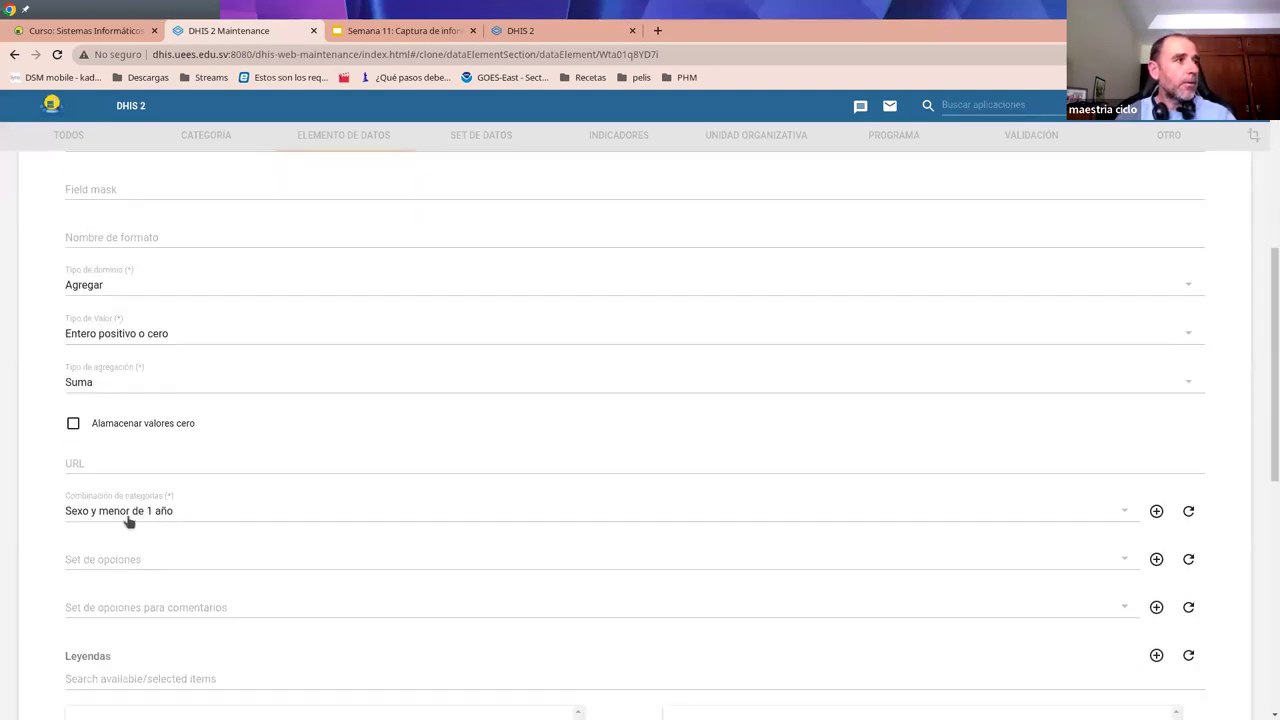
pyautogui.click(148, 517)
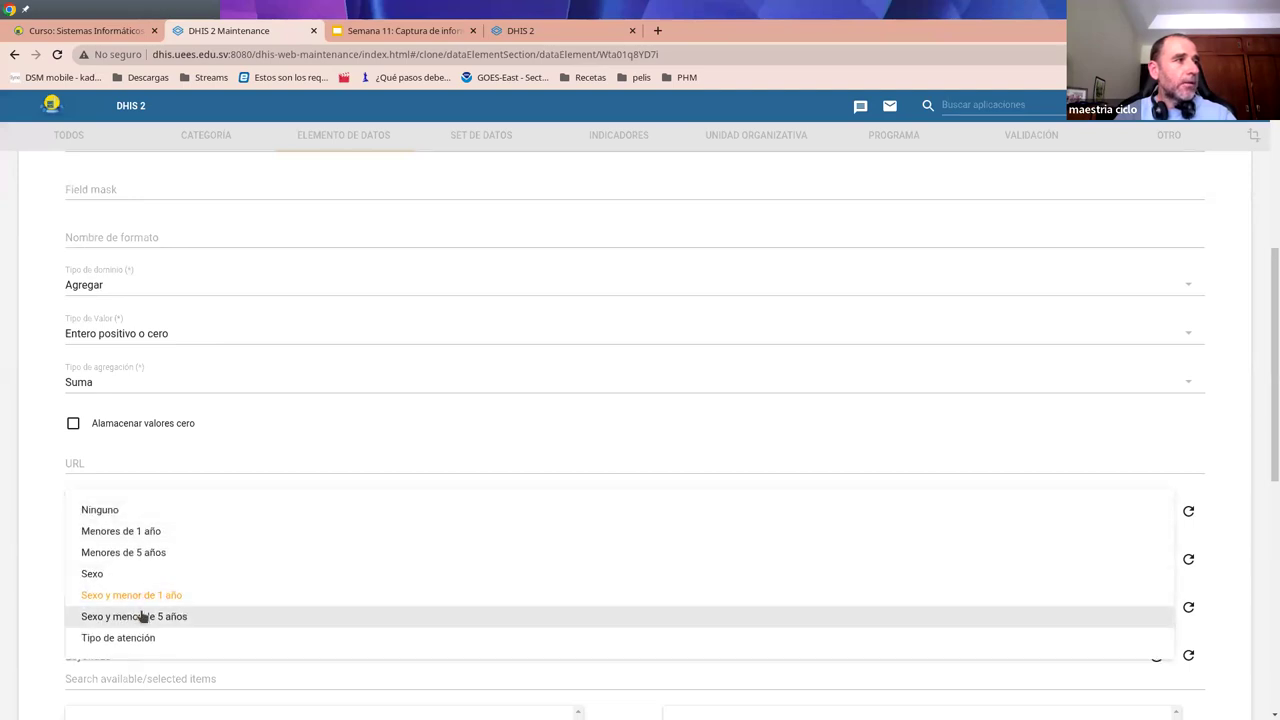
pyautogui.click(120, 617)
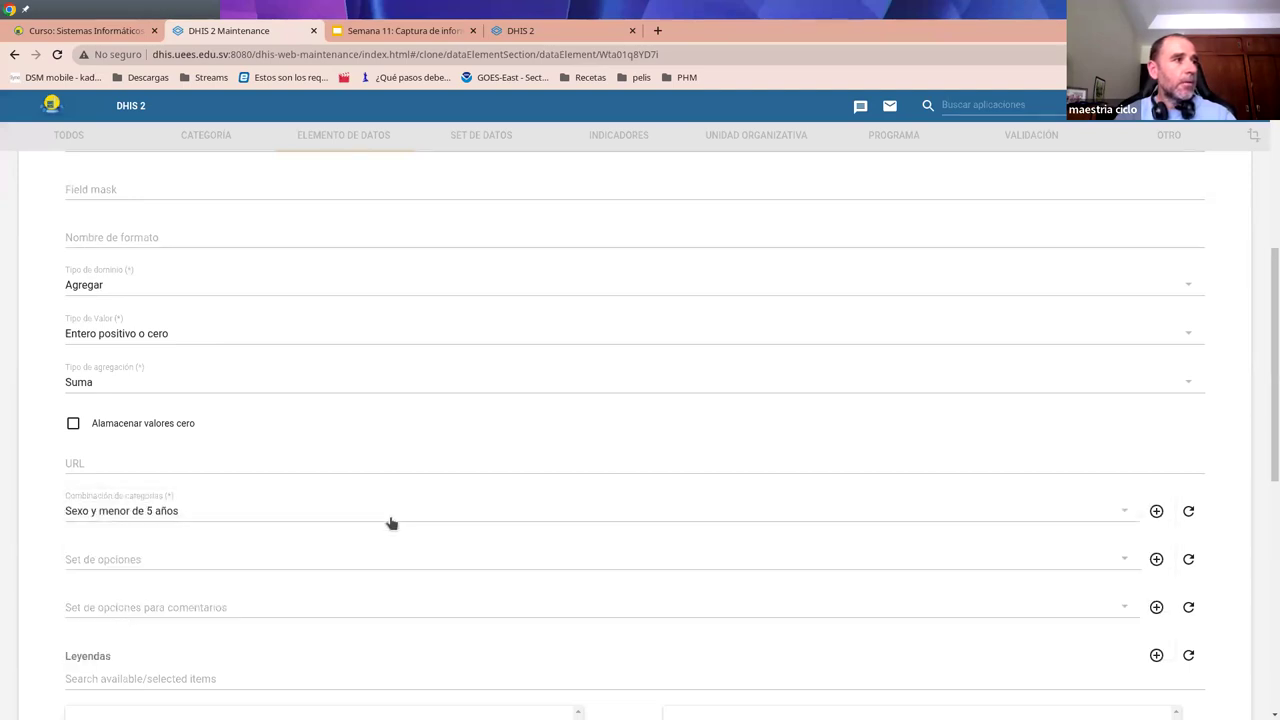
pyautogui.scroll(-5, 380, 540)
pyautogui.scroll(-3, 612, 565)
pyautogui.click(129, 614)
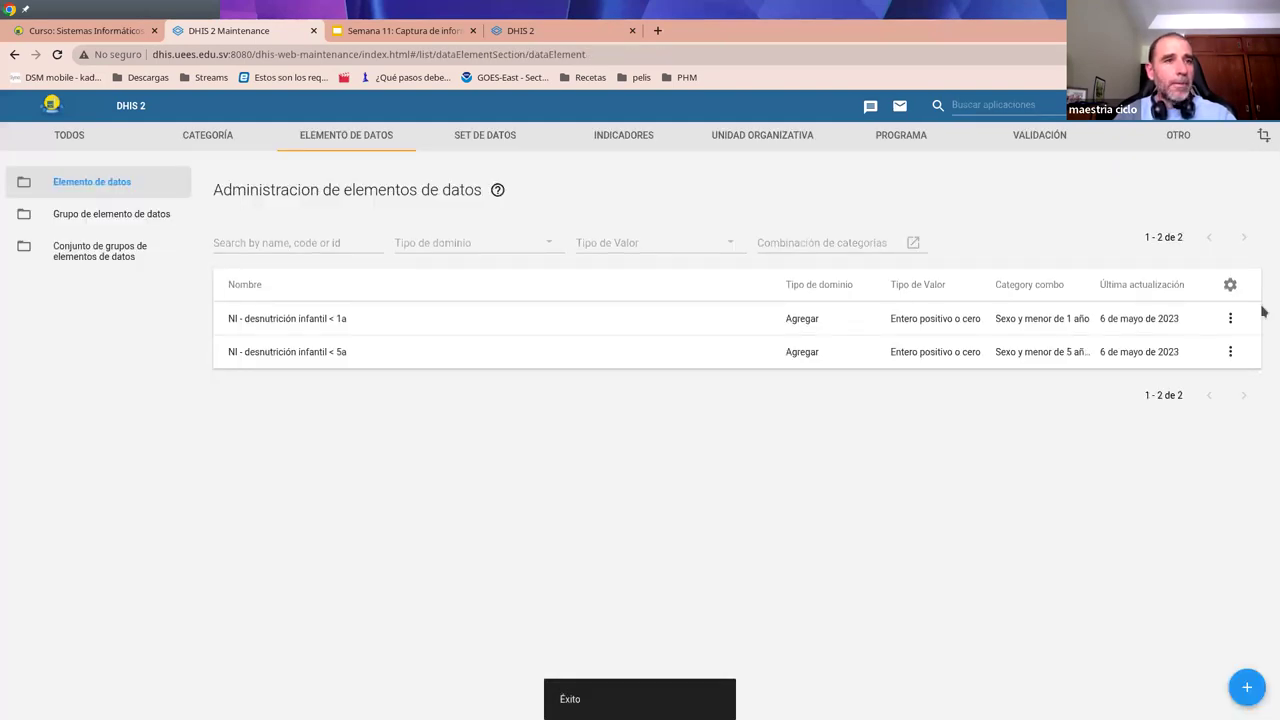
# - Start a new data element named "APN - 1a cita" with the short name "APN1c"
pyautogui.click(1244, 690)
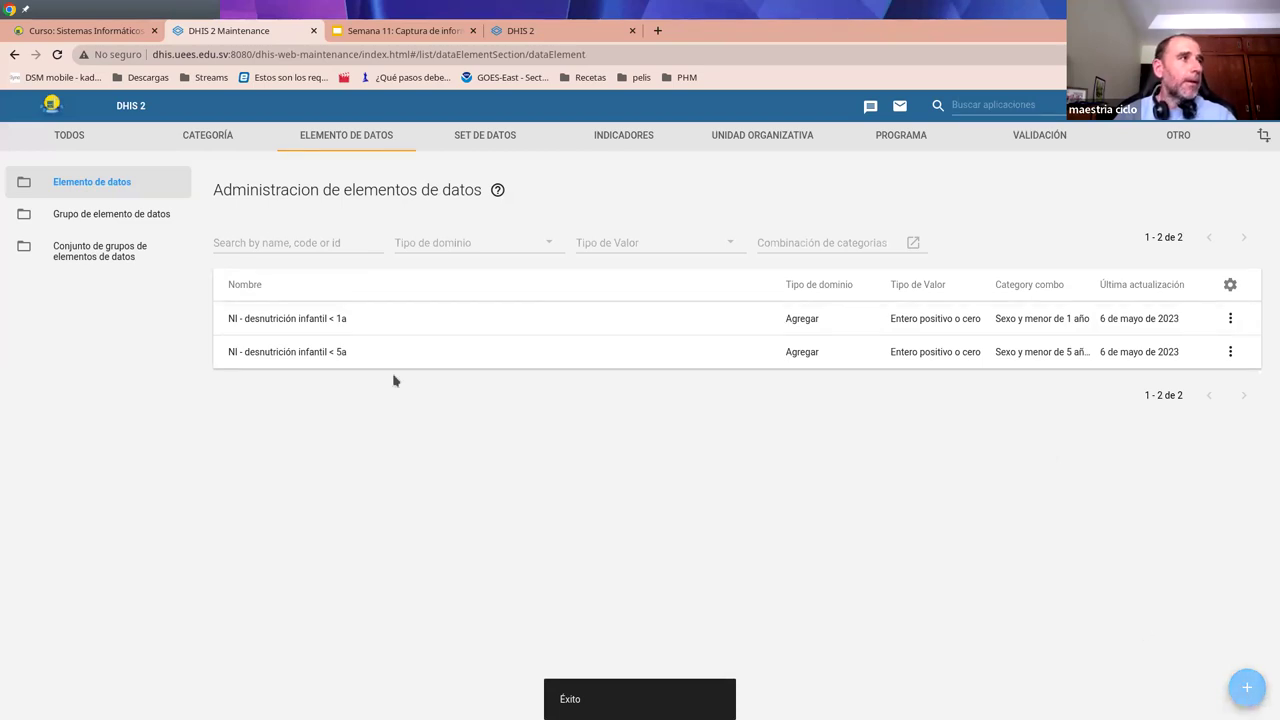
pyautogui.click(148, 302)
pyautogui.write('APN - la')
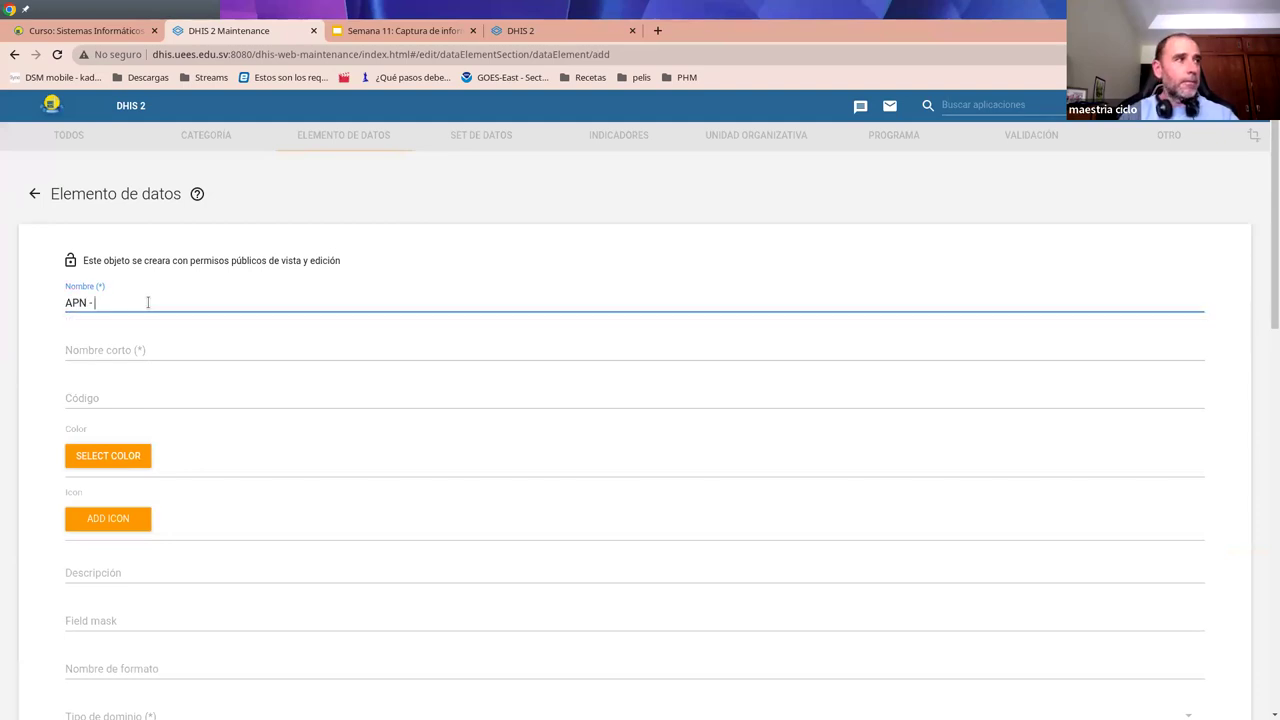
pyautogui.press('BackSpace')
pyautogui.press('BackSpace')
pyautogui.write('1a cita')
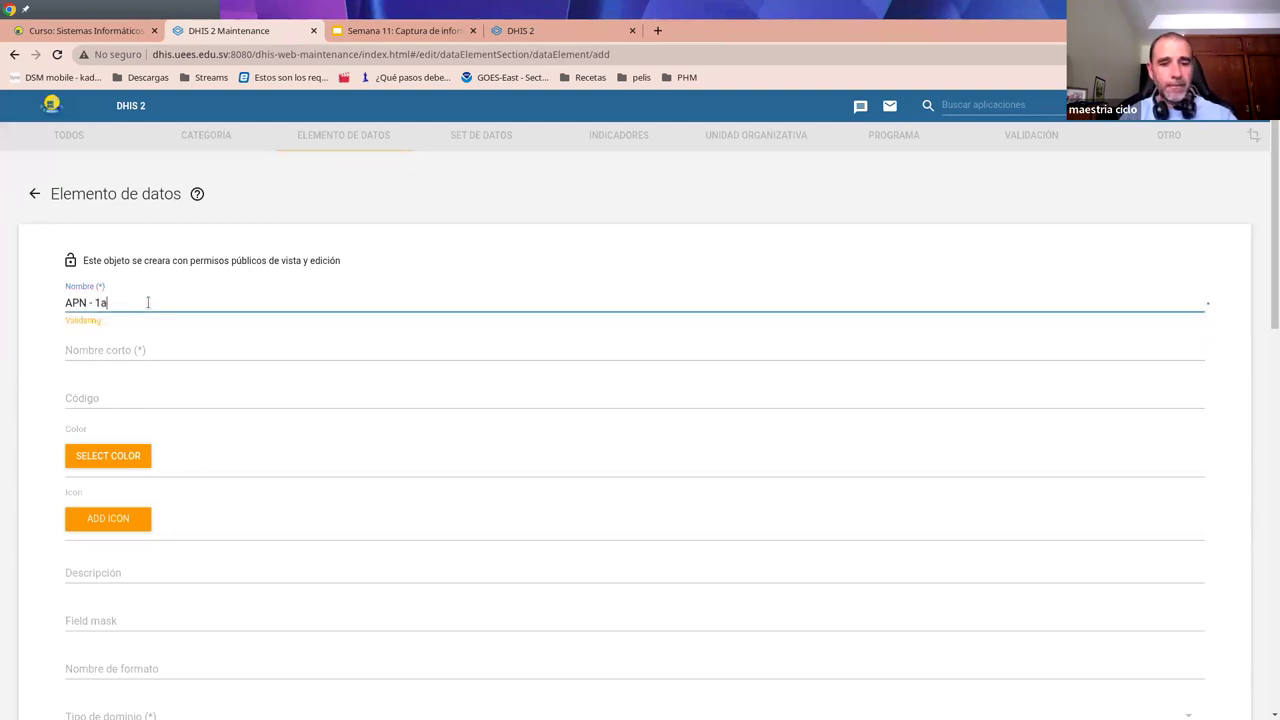
pyautogui.click(189, 352)
pyautogui.write('APN1c')
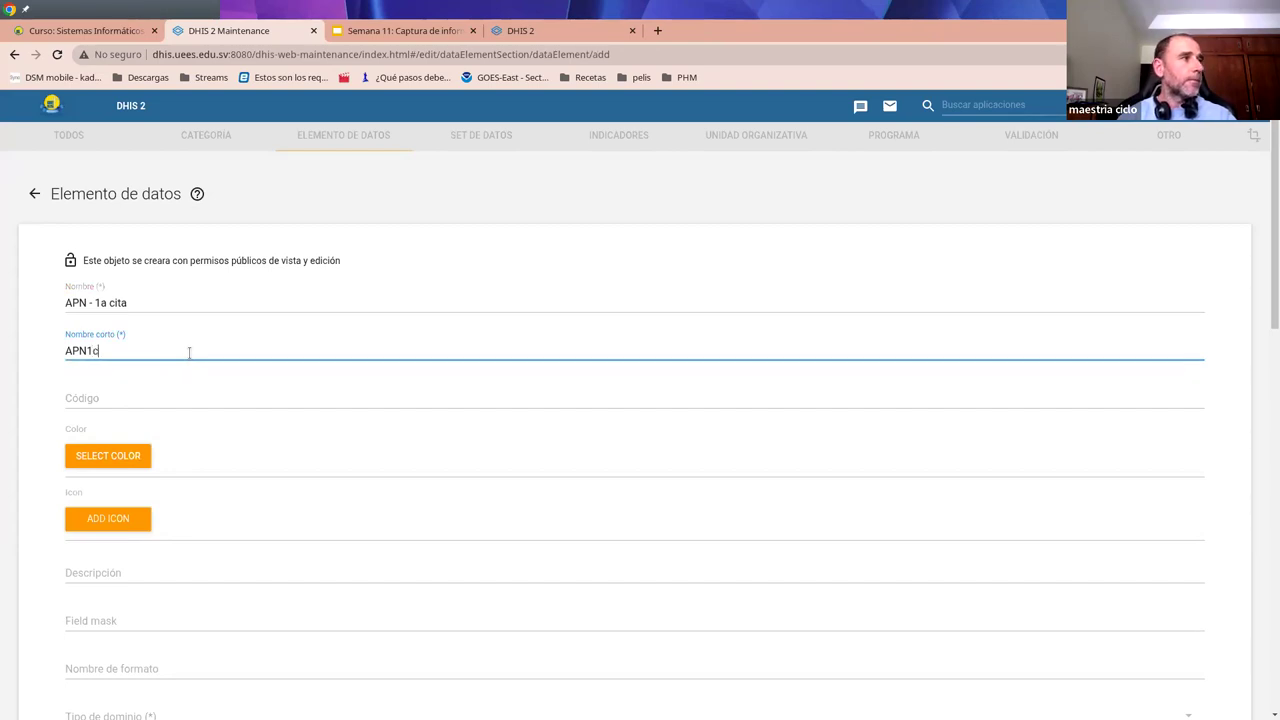
# - Set the data element's domain type to Agregar and its value type to "Entero positivo o cero"
pyautogui.scroll(-3, 183, 383)
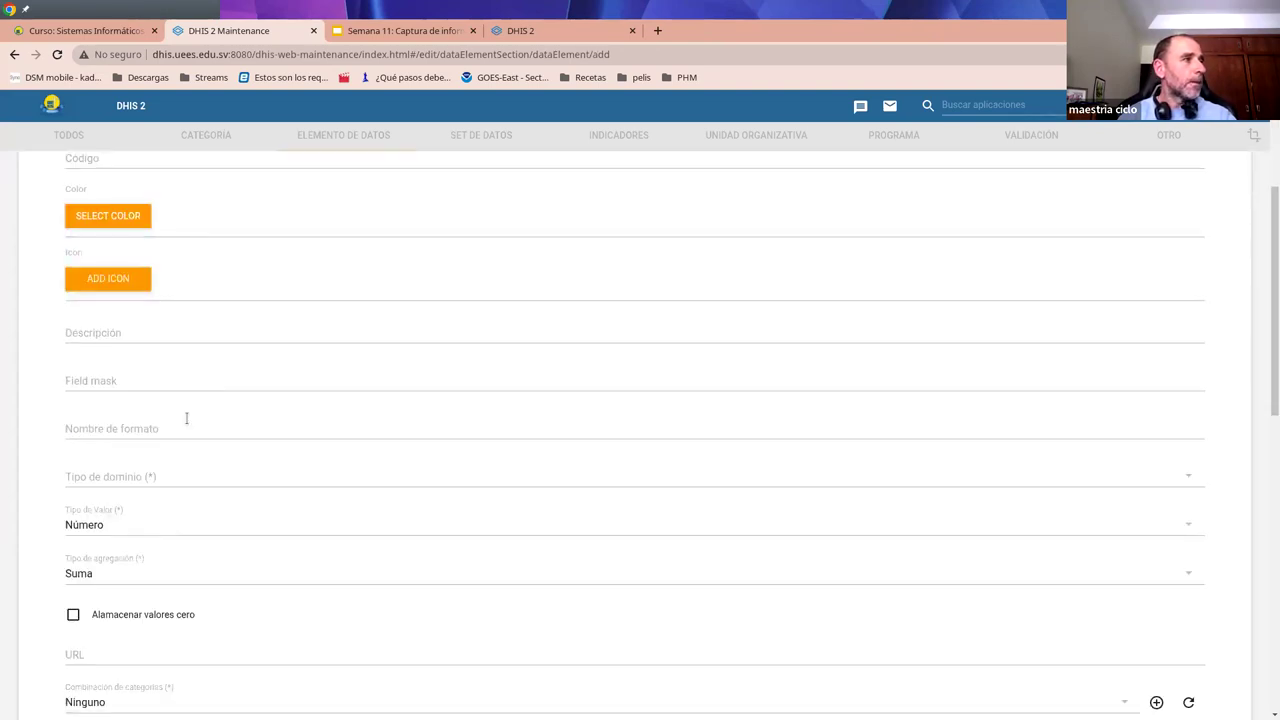
pyautogui.click(141, 484)
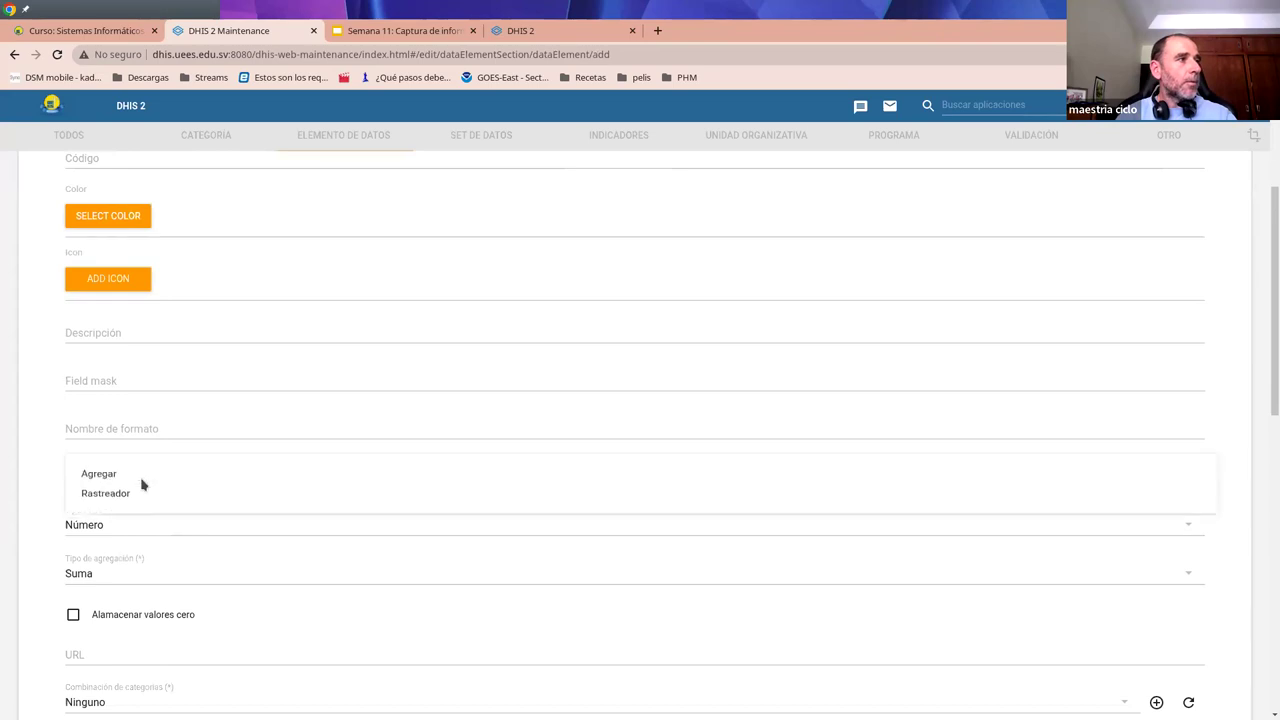
pyautogui.click(117, 481)
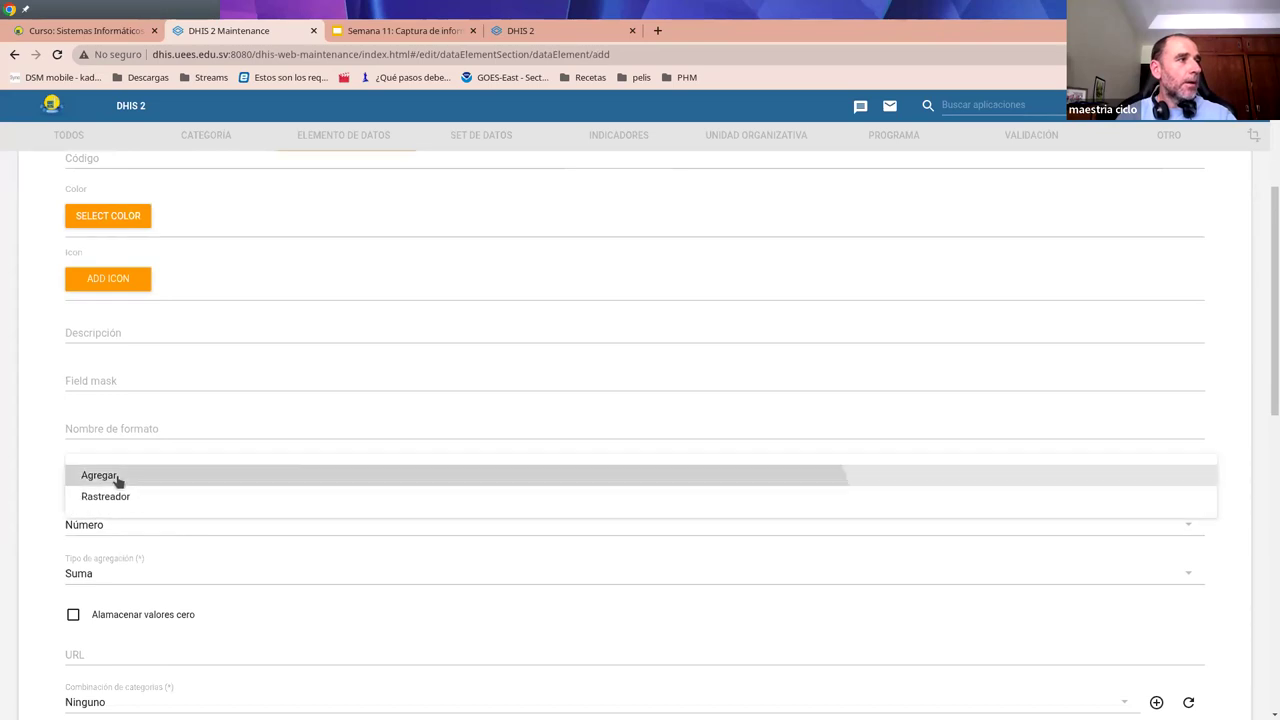
pyautogui.click(120, 533)
pyautogui.click(145, 383)
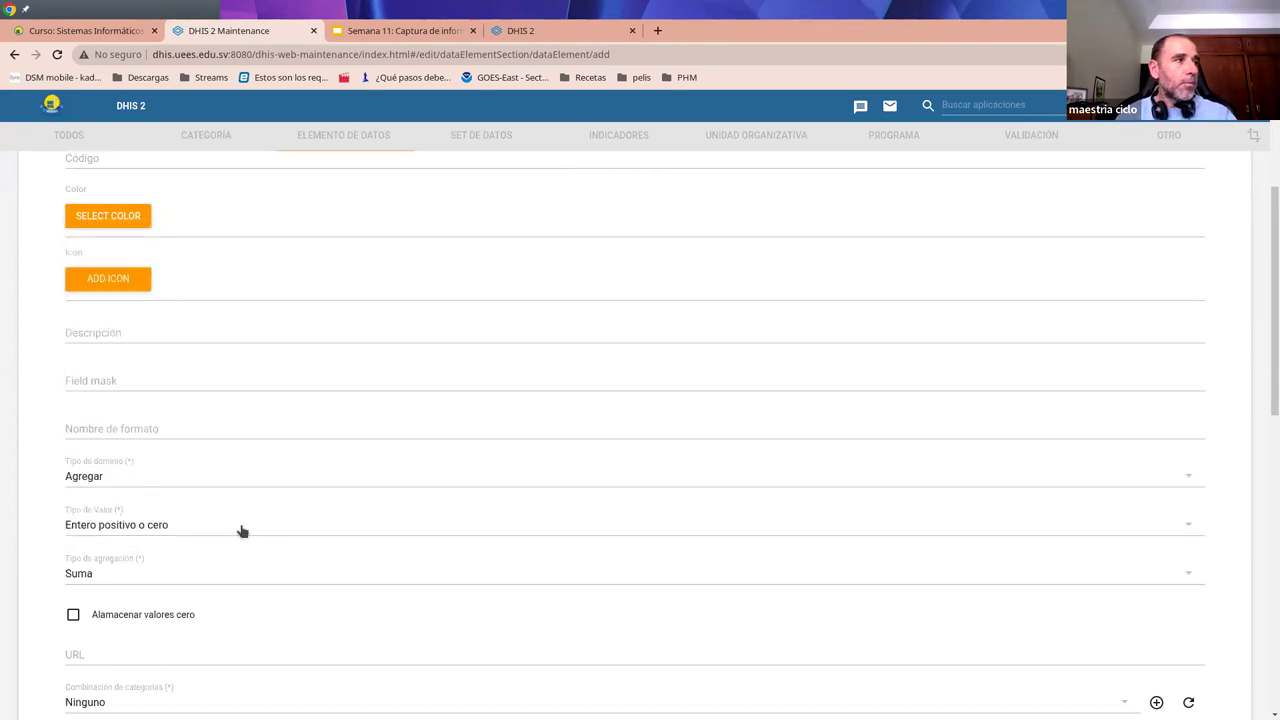
# - Assign the category combination "Tipo de atención" to the new data element
pyautogui.scroll(-2, 240, 528)
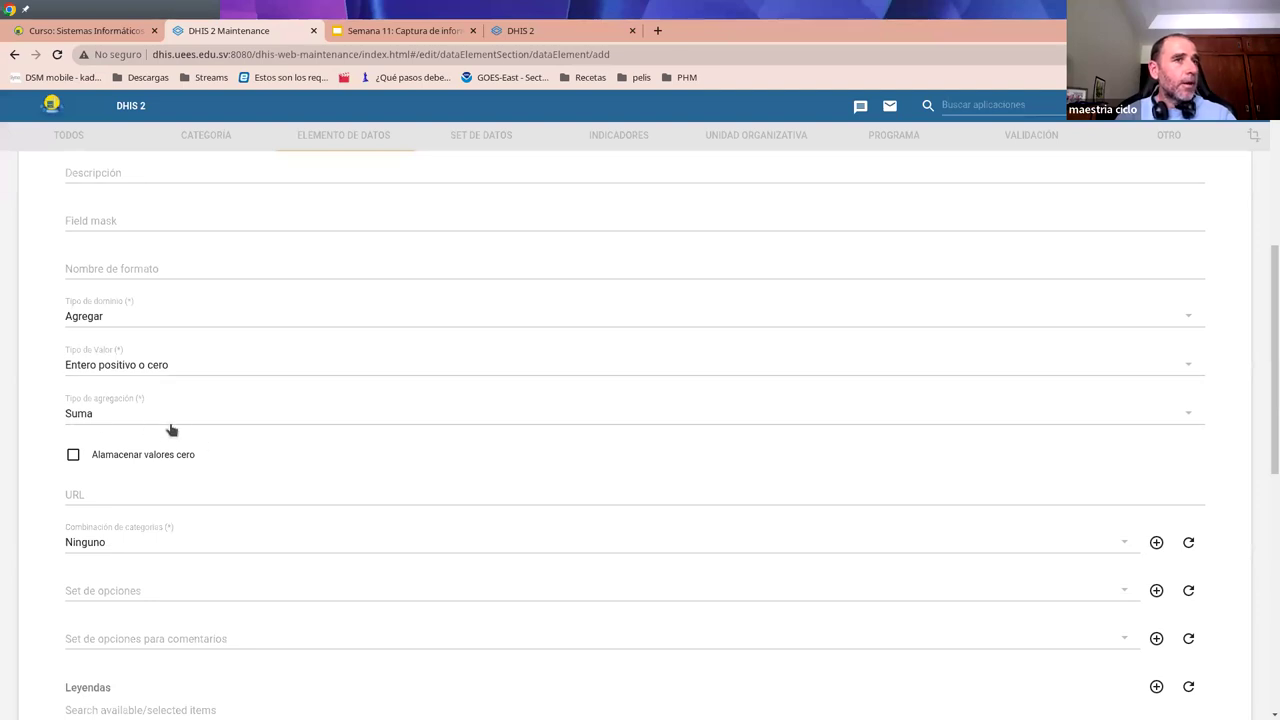
pyautogui.scroll(-1, 229, 491)
pyautogui.click(134, 466)
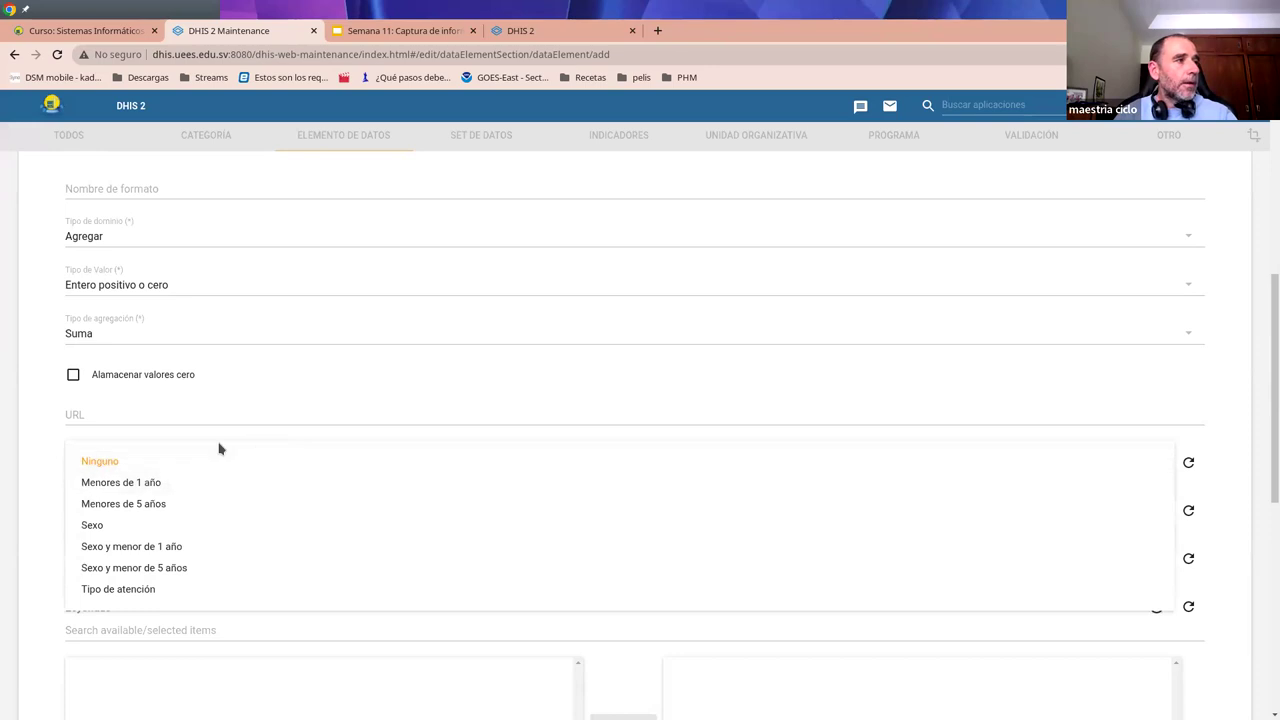
pyautogui.click(125, 591)
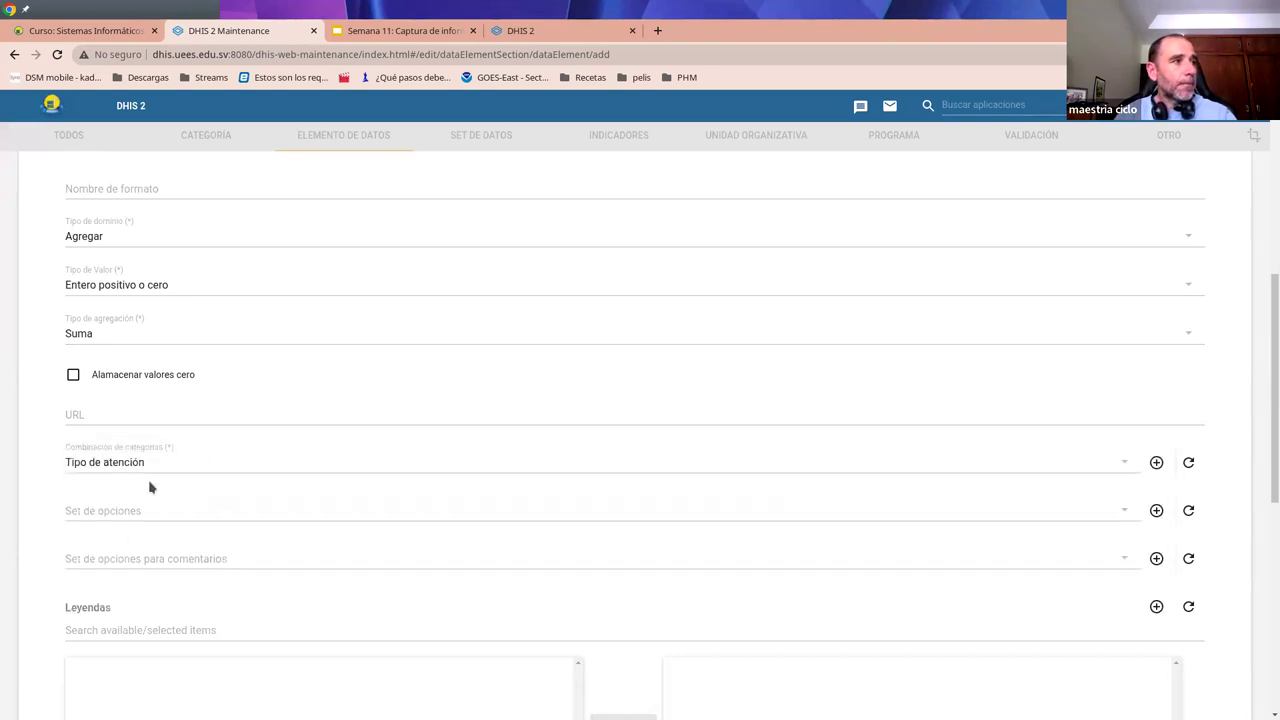
# - Add Local as the aggregation level of "APN - 1a cita" and save the data element
pyautogui.scroll(-1, 150, 487)
pyautogui.scroll(-1, 161, 490)
pyautogui.scroll(-5, 161, 490)
pyautogui.click(86, 423)
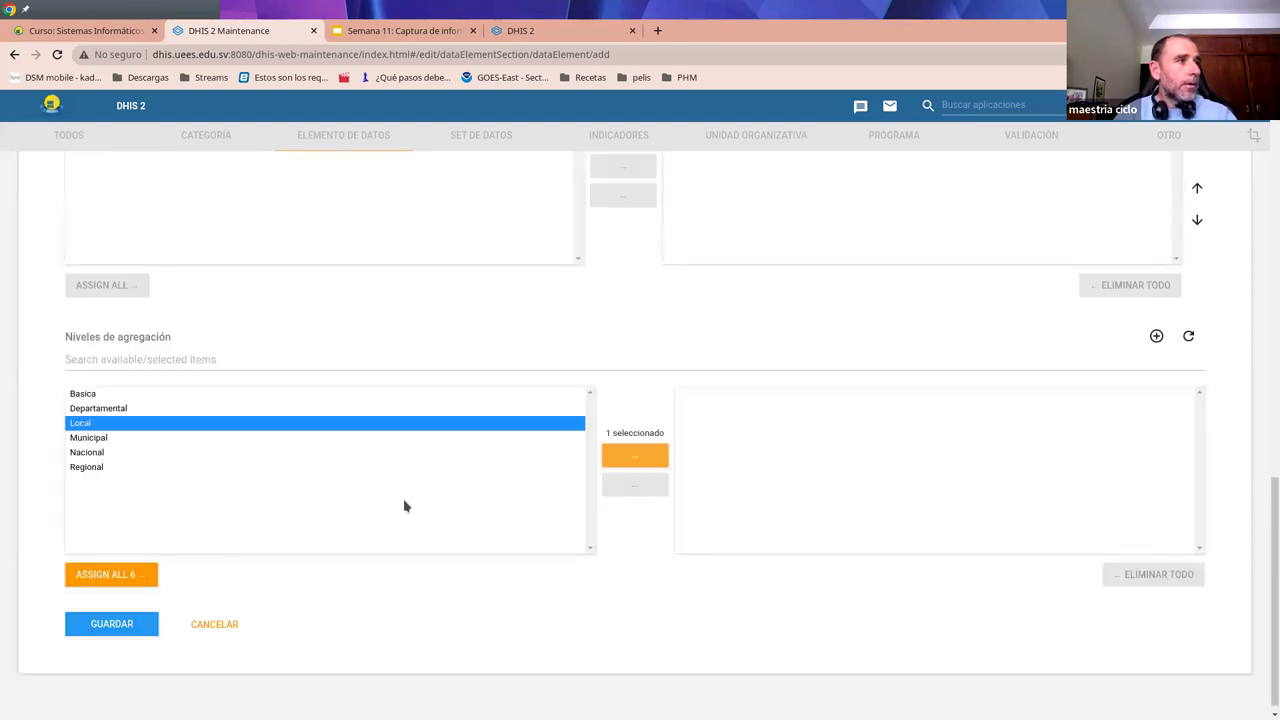
pyautogui.click(647, 461)
pyautogui.click(112, 624)
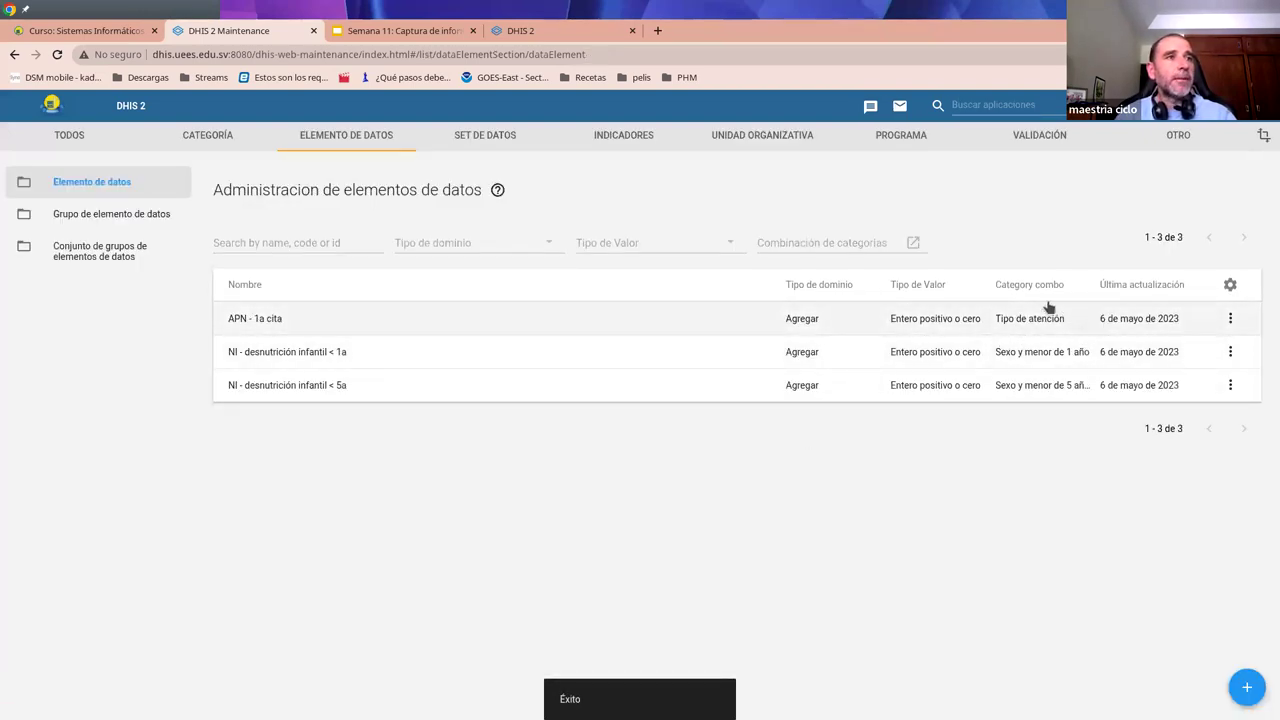
# - Clone "APN - 1a cita" as "APN - 2a cita" with the short name "APN2c" and save the copy
pyautogui.click(1230, 320)
pyautogui.click(1025, 360)
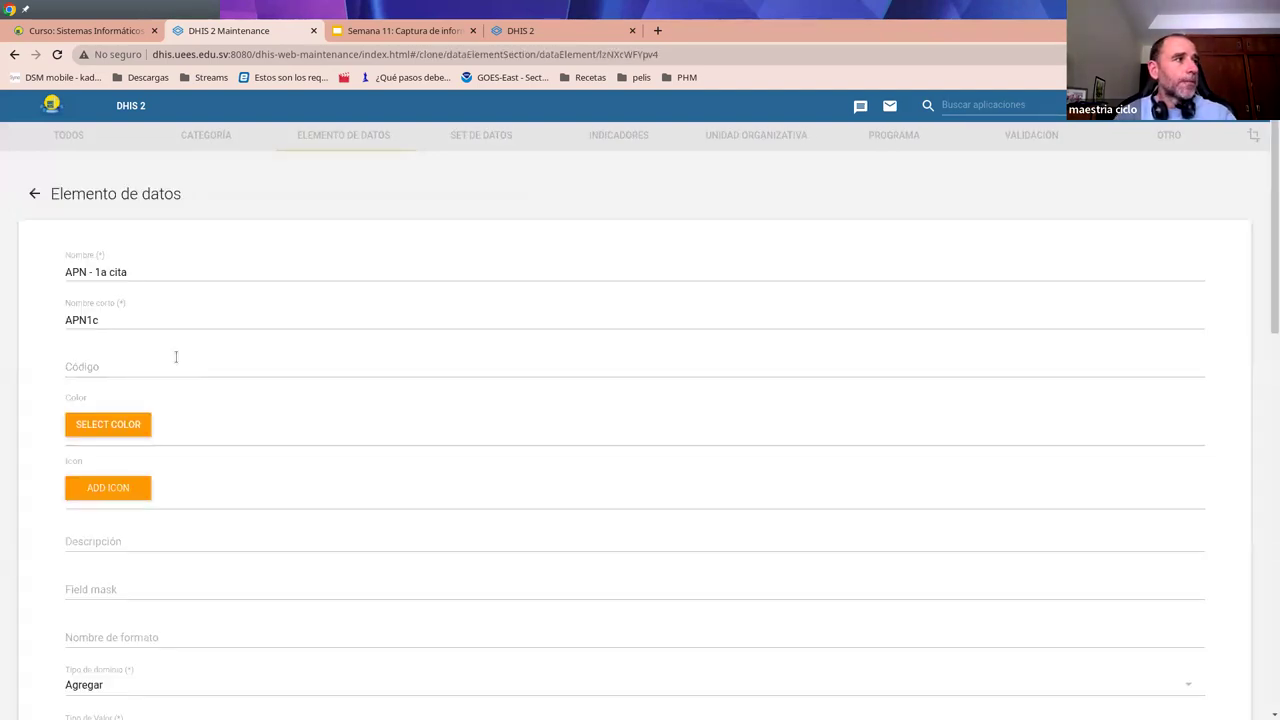
pyautogui.click(100, 271)
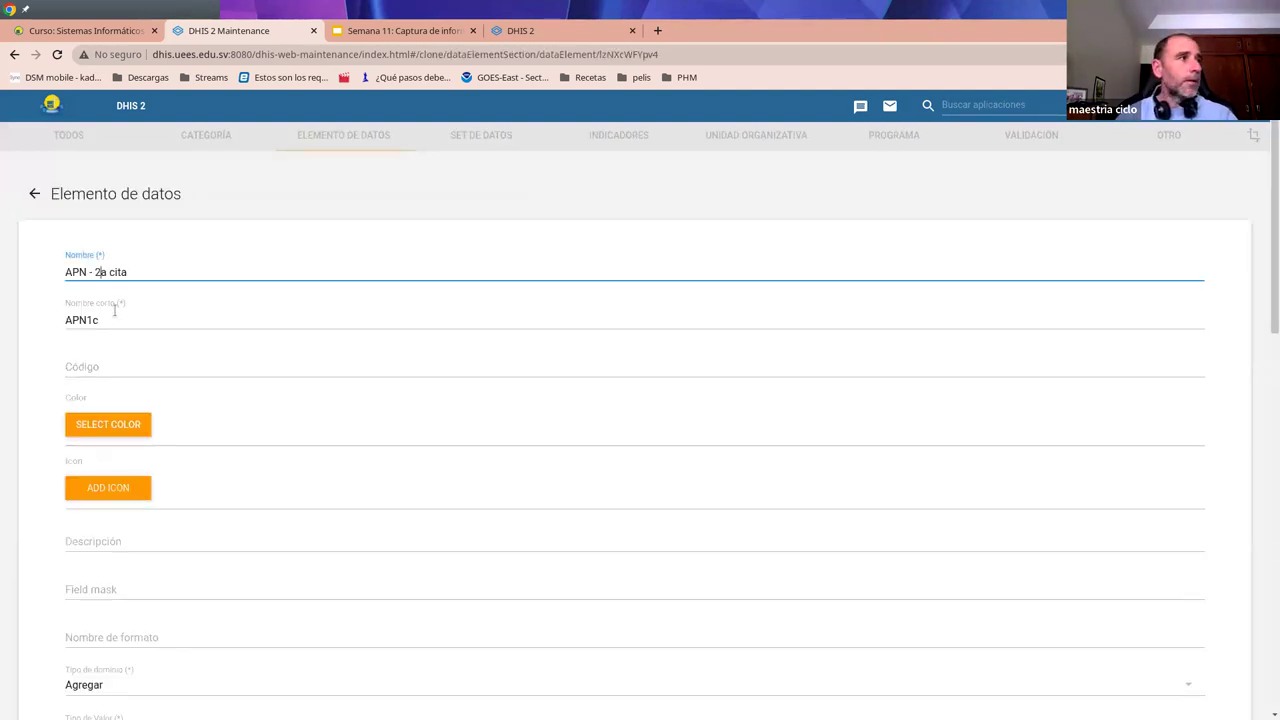
pyautogui.click(94, 321)
pyautogui.press('BackSpace')
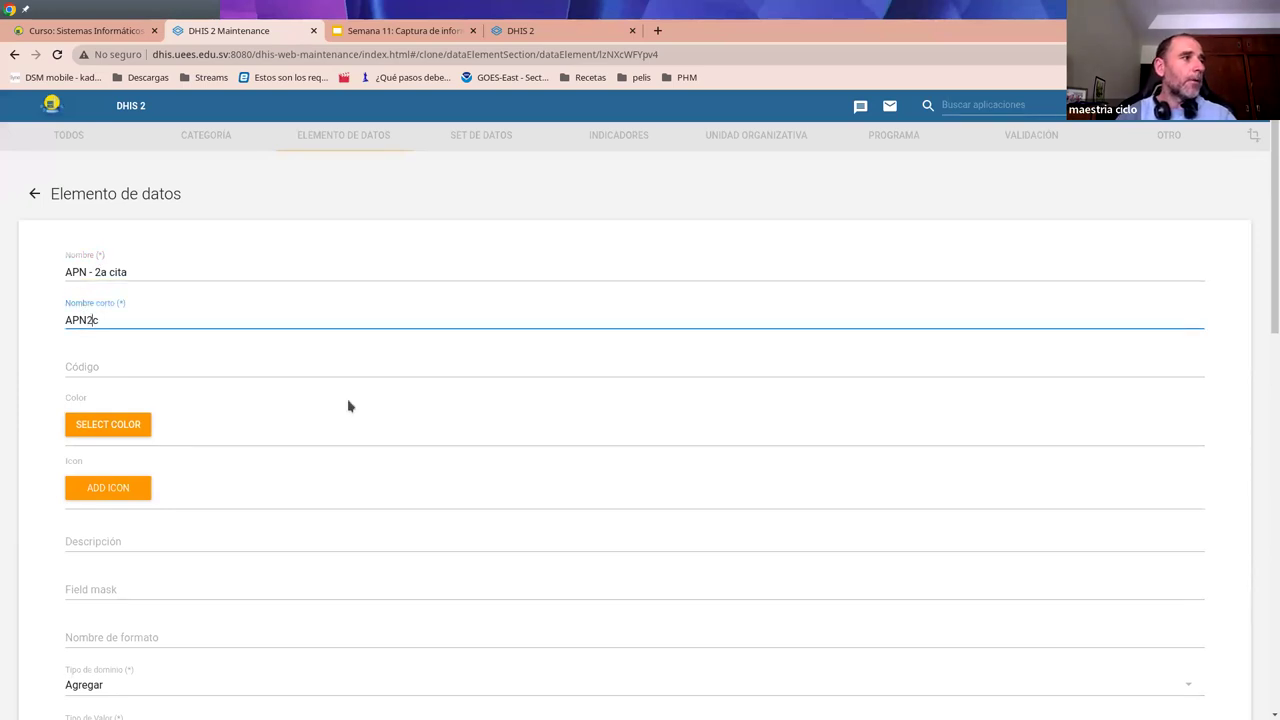
pyautogui.scroll(-15, 206, 626)
pyautogui.click(112, 615)
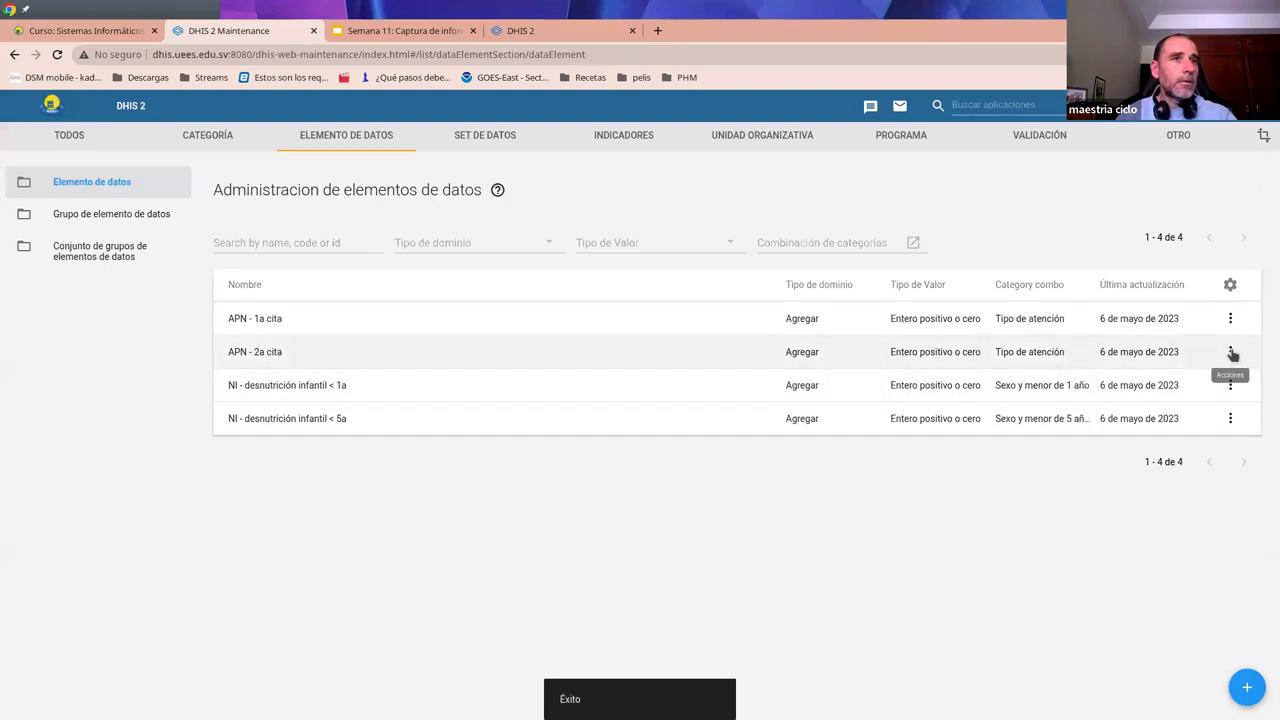
# - Clone "APN - 2a cita" as "APN - 3a cita" with the short name "APN3c" and save the copy
pyautogui.click(1230, 352)
pyautogui.click(1094, 396)
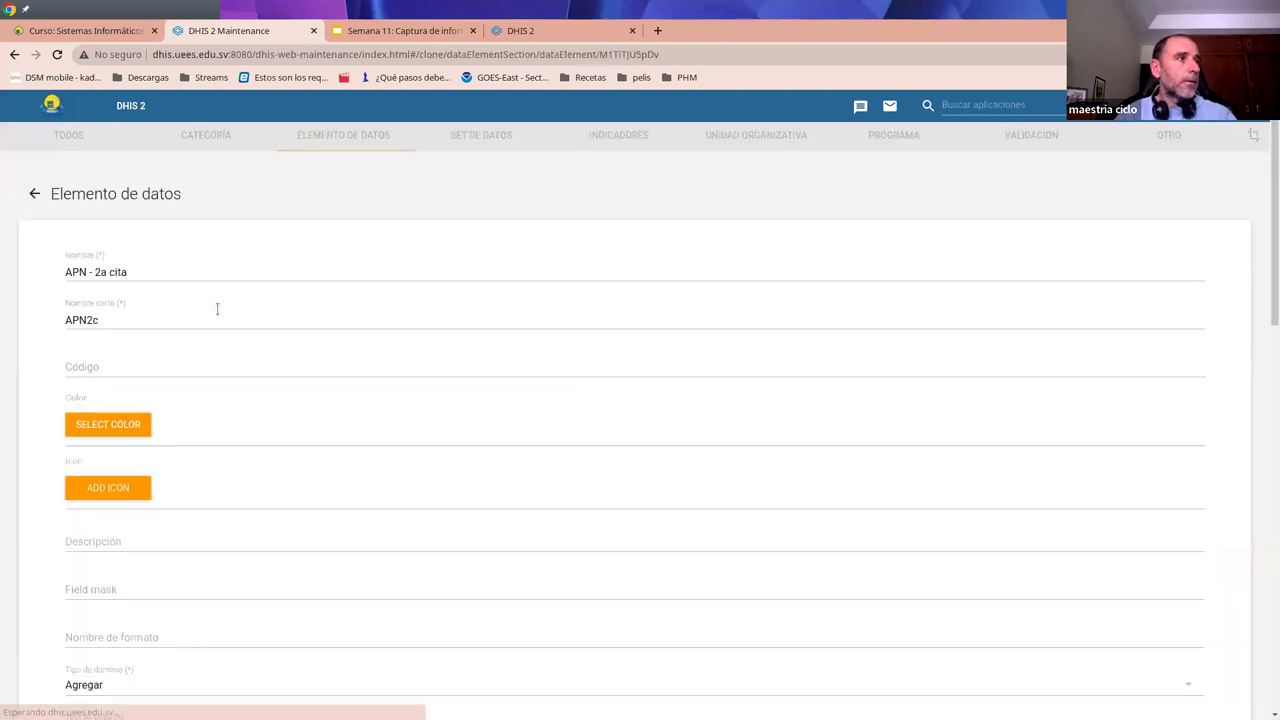
pyautogui.moveTo(107, 272); pyautogui.dragTo(100, 272)
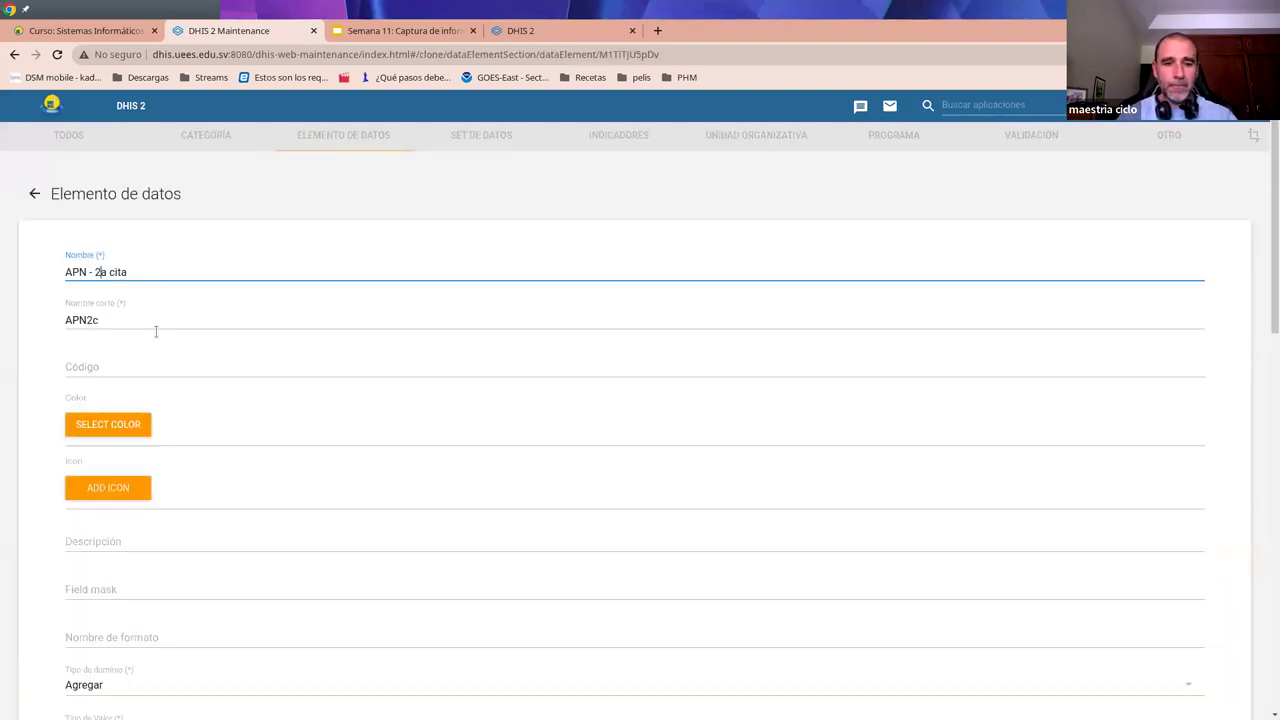
pyautogui.write('3')
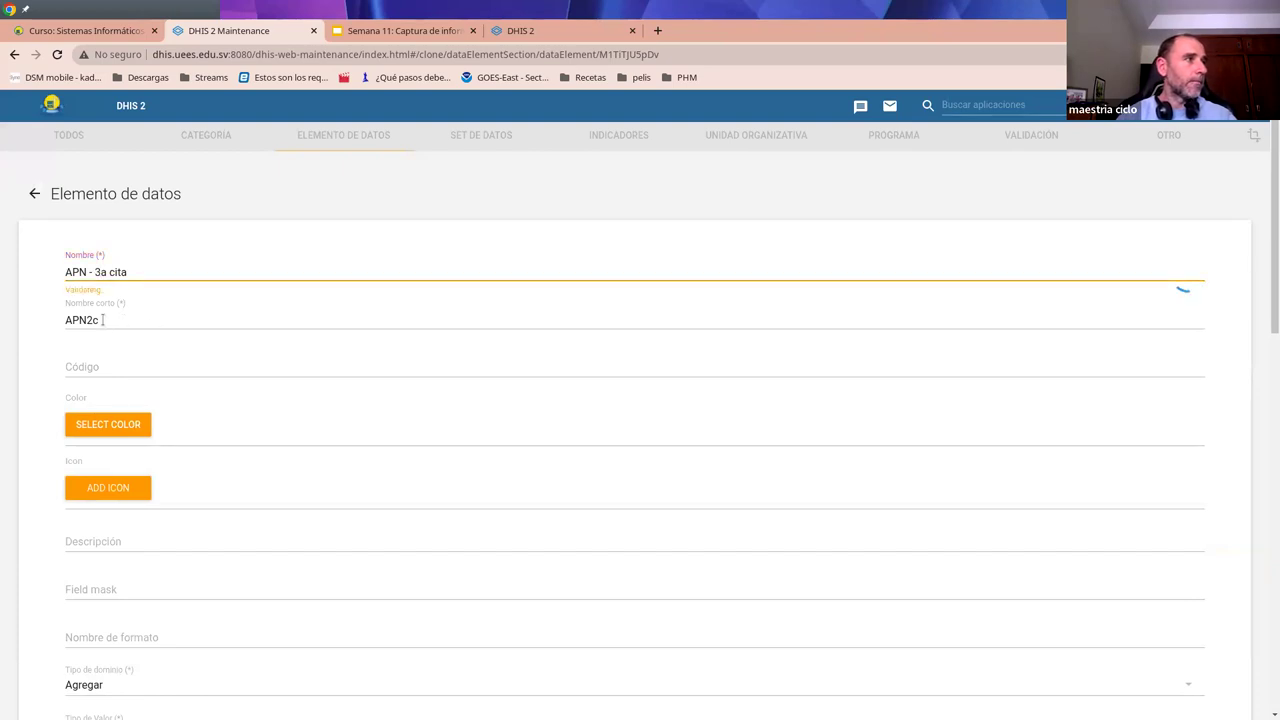
pyautogui.click(92, 320)
pyautogui.press('BackSpace')
pyautogui.write('3')
pyautogui.scroll(-10, 251, 377)
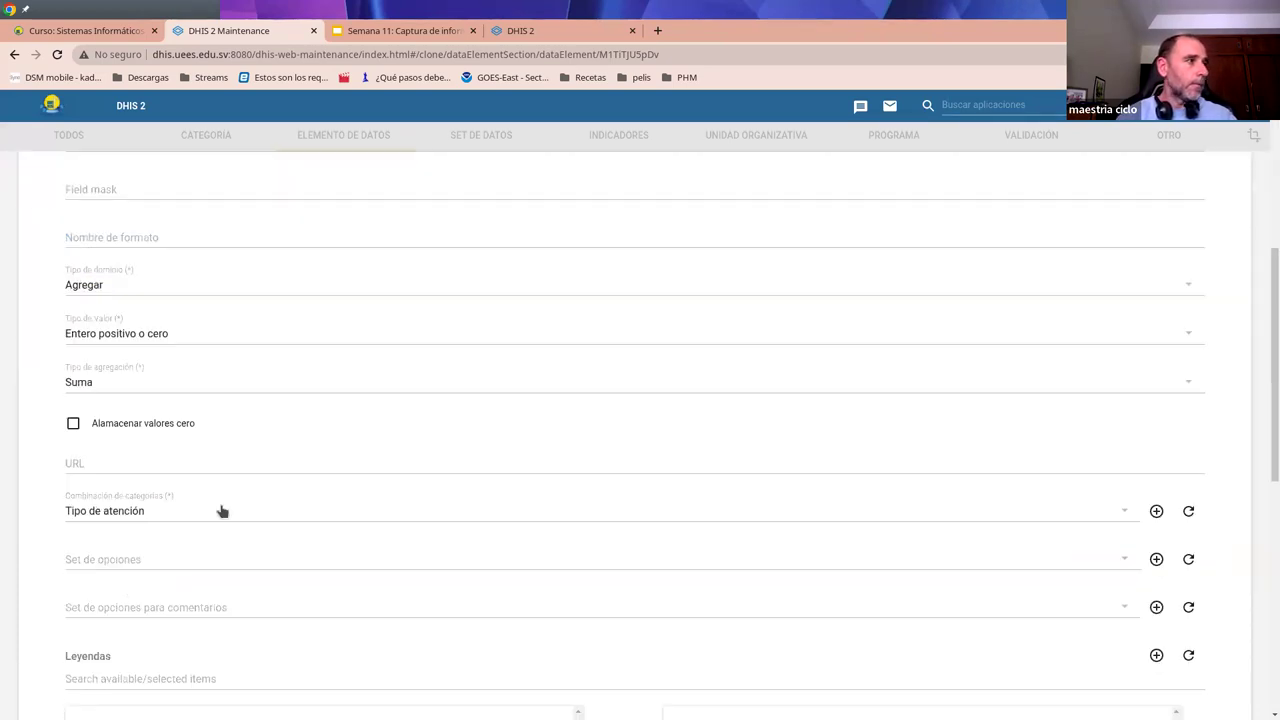
pyautogui.click(112, 675)
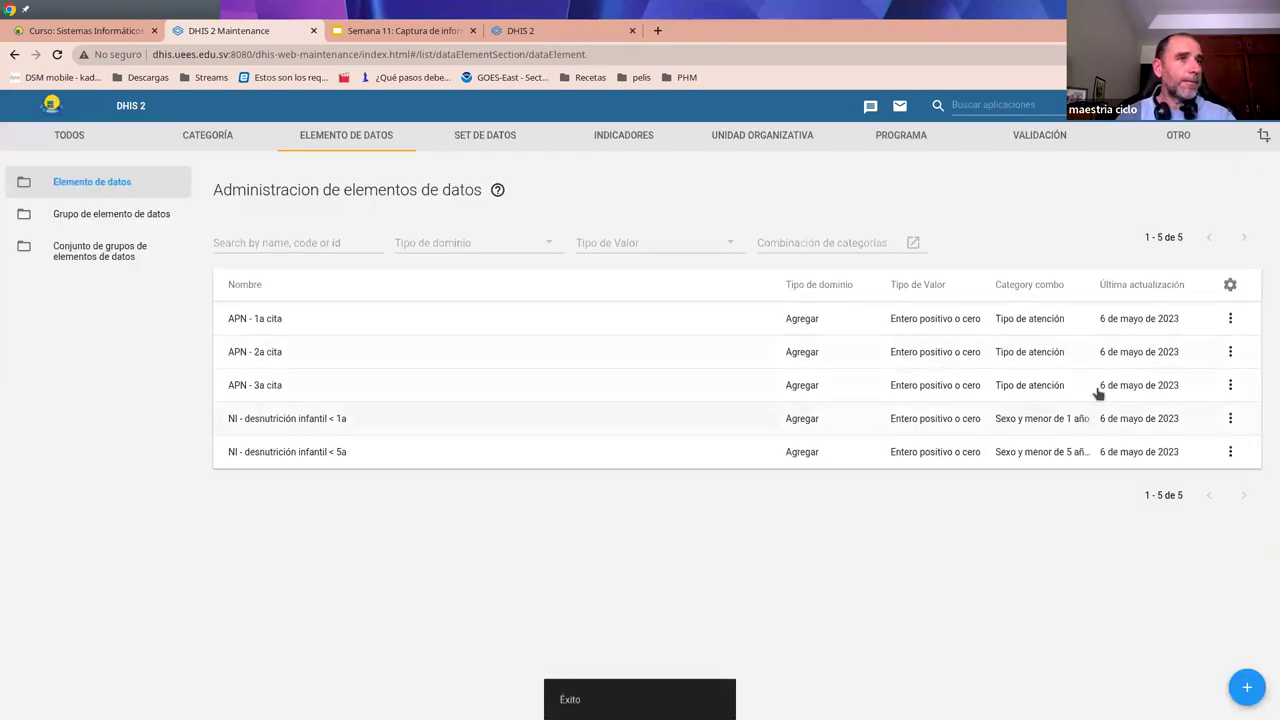
# - Clone "APN - 3a cita" as "APN - 4a cita" with the short name "APN4c" and save the copy
pyautogui.click(1230, 385)
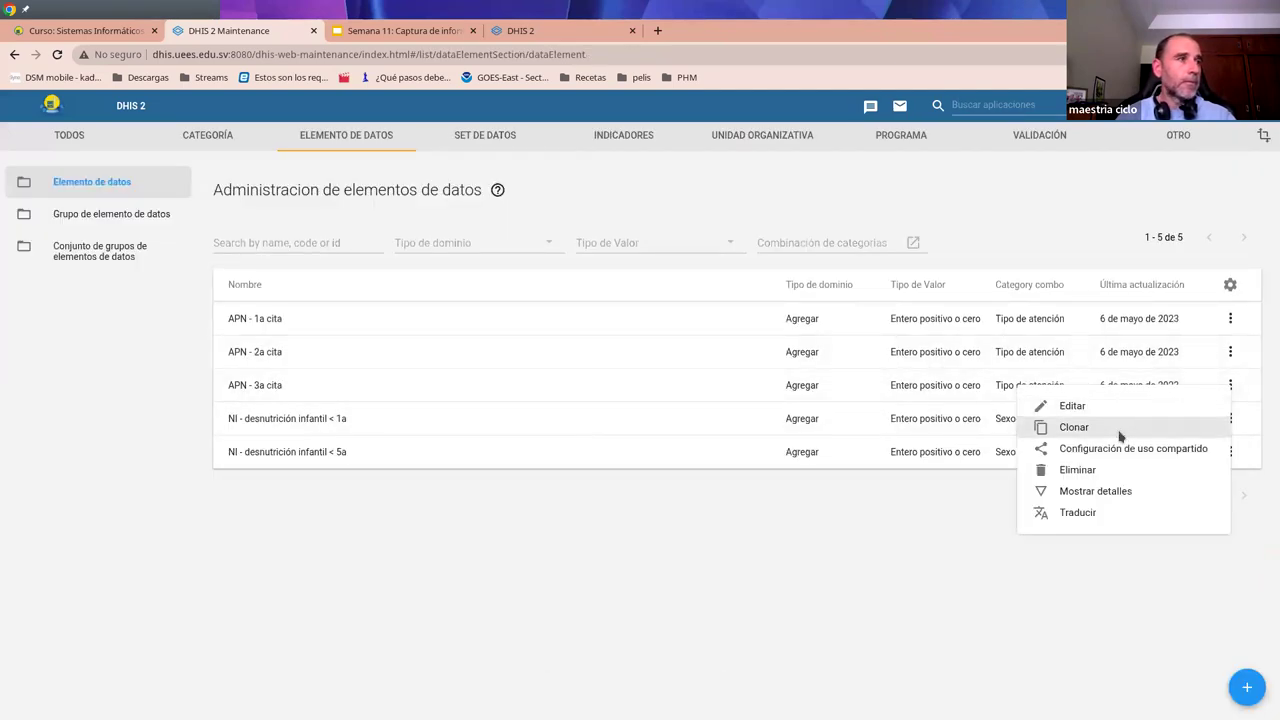
pyautogui.click(1074, 427)
pyautogui.click(101, 273)
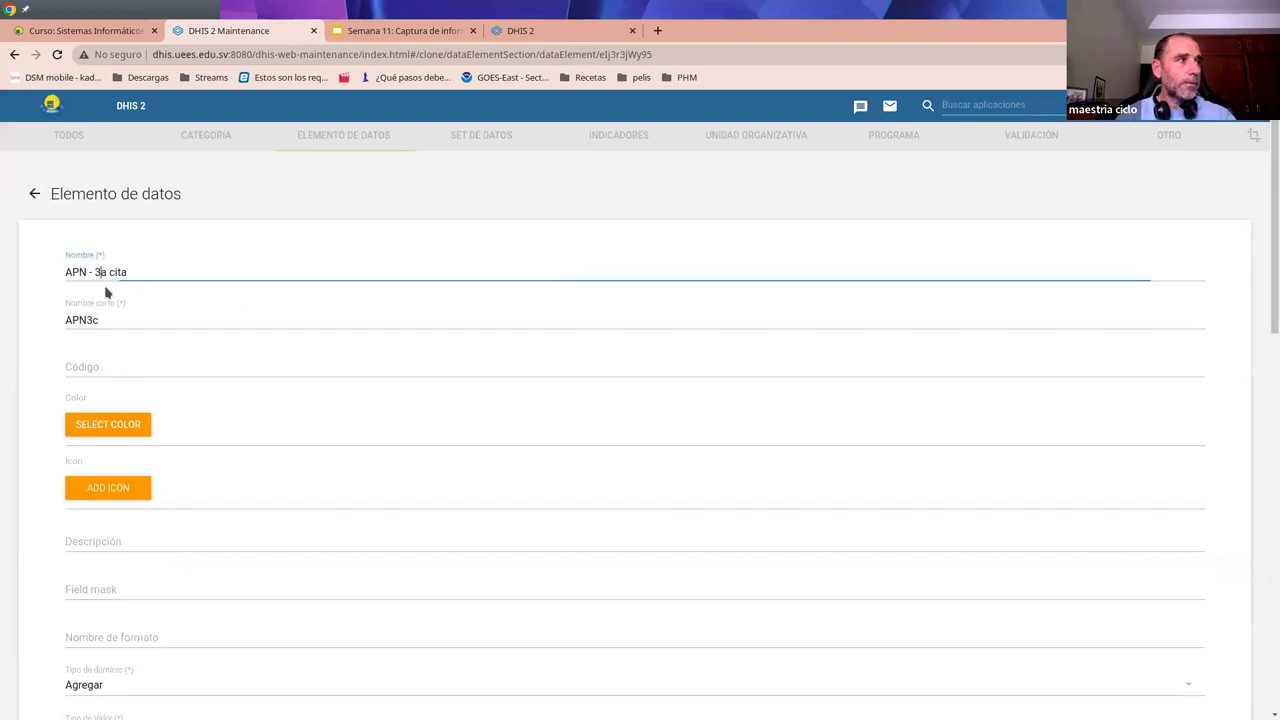
pyautogui.write('4')
pyautogui.click(101, 333)
pyautogui.press('BackSpace')
pyautogui.write('4')
pyautogui.scroll(-10, 209, 403)
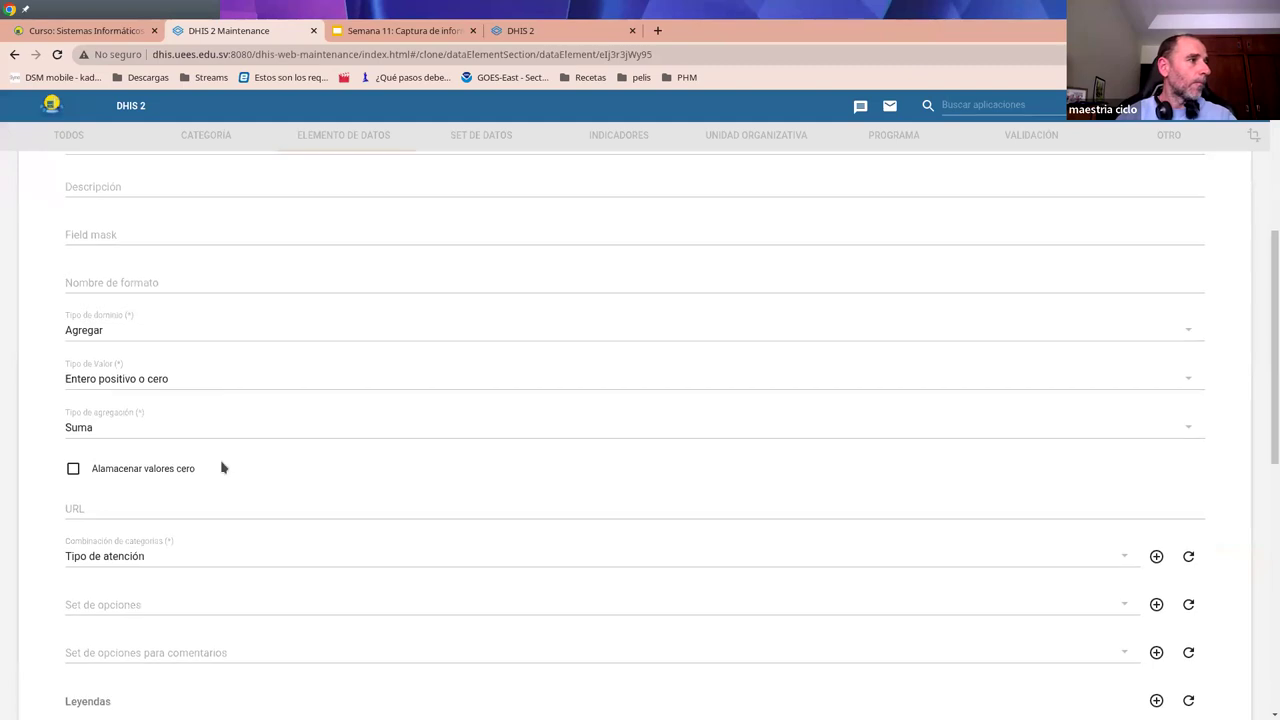
pyautogui.click(103, 671)
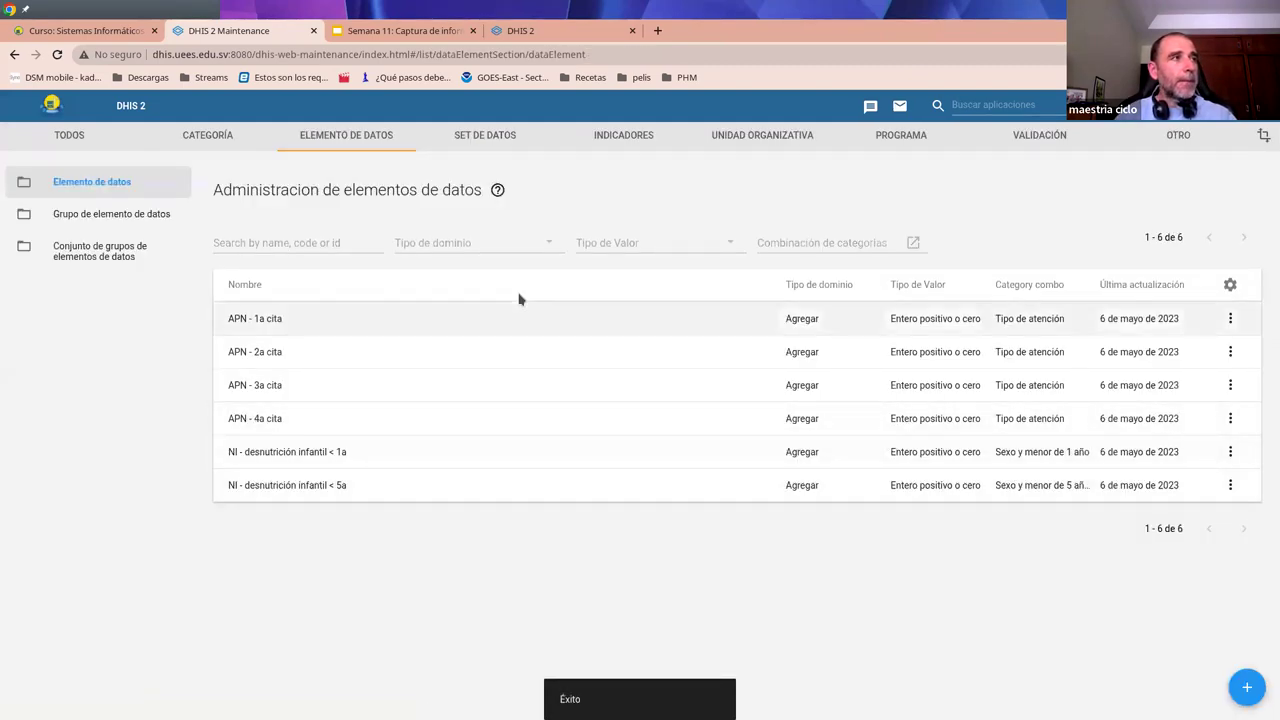
# - Check the data element list in the Semana 11 slides and start a DHIS 2 data element named "Partos humanizados" with the short name "Part"
pyautogui.click(391, 31)
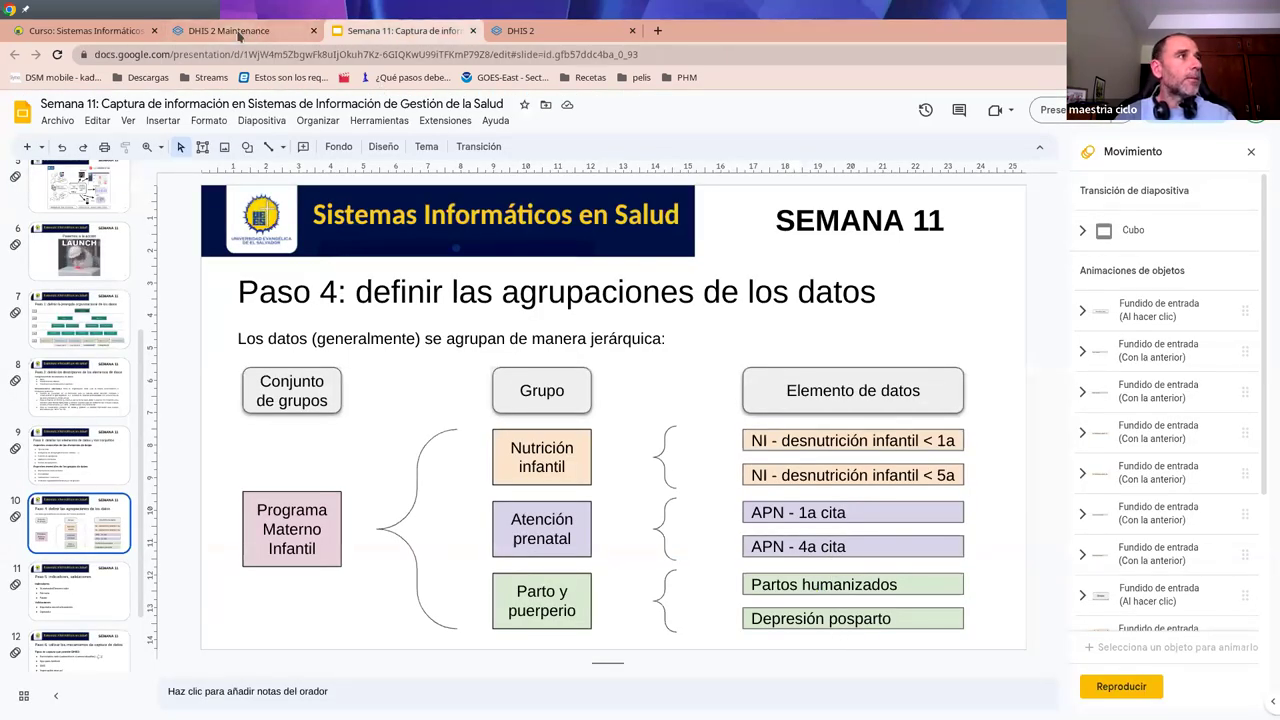
pyautogui.click(292, 31)
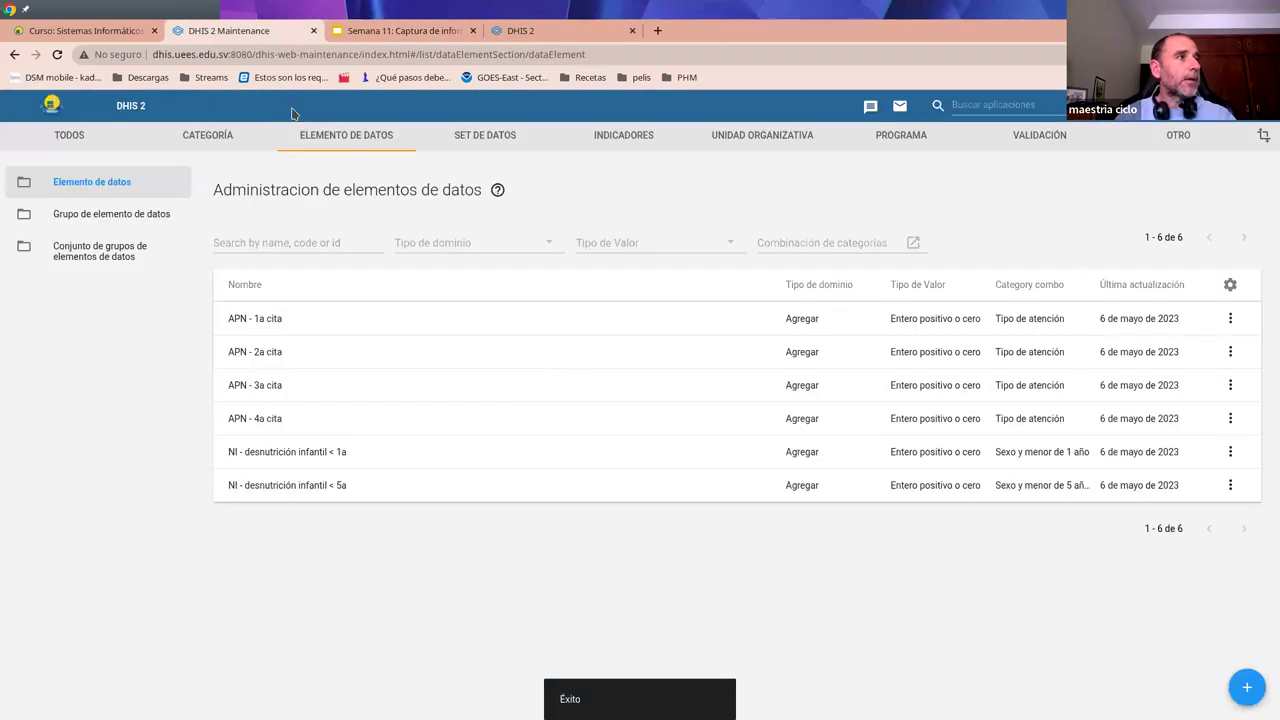
pyautogui.click(1248, 689)
pyautogui.click(139, 303)
pyautogui.write('Partos')
pyautogui.write('humanizados')
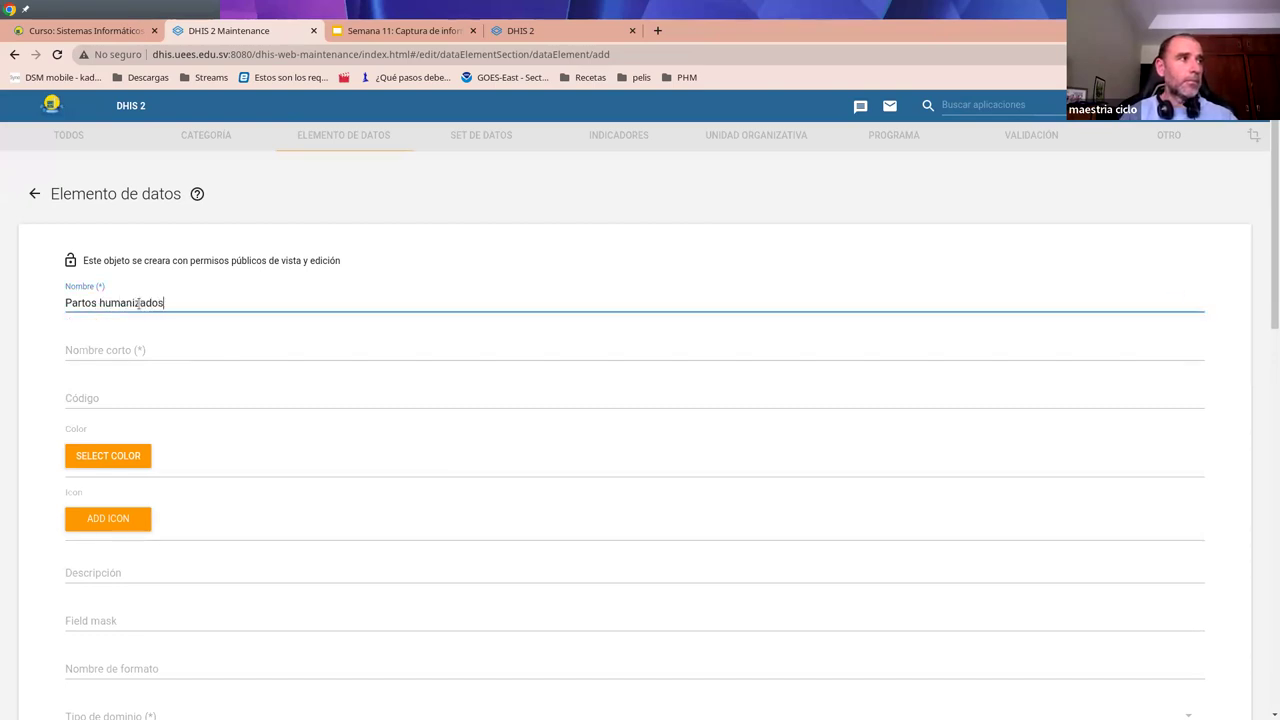
pyautogui.press('Tab')
pyautogui.write('Part')
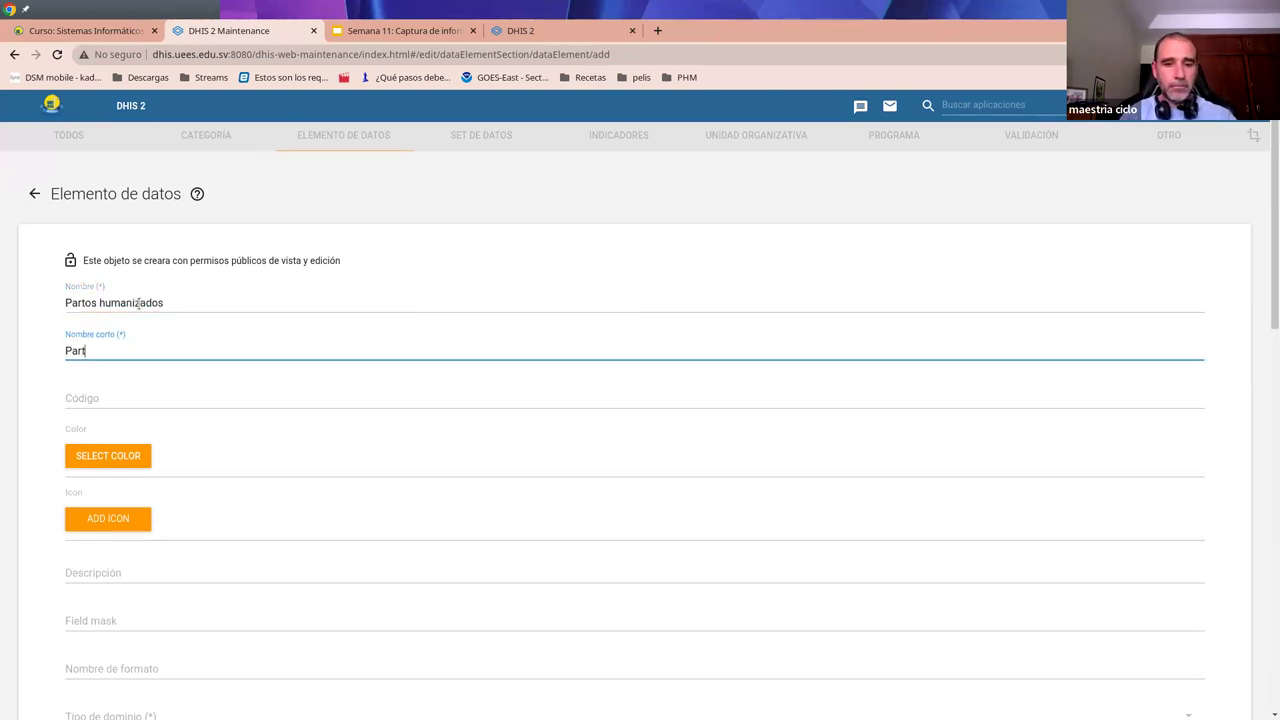
# - Set the domain type to Agregar and the value type to "Entero positivo o cero", leaving the category combination at Ninguno
pyautogui.scroll(-3, 107, 390)
pyautogui.click(140, 398)
pyautogui.click(106, 396)
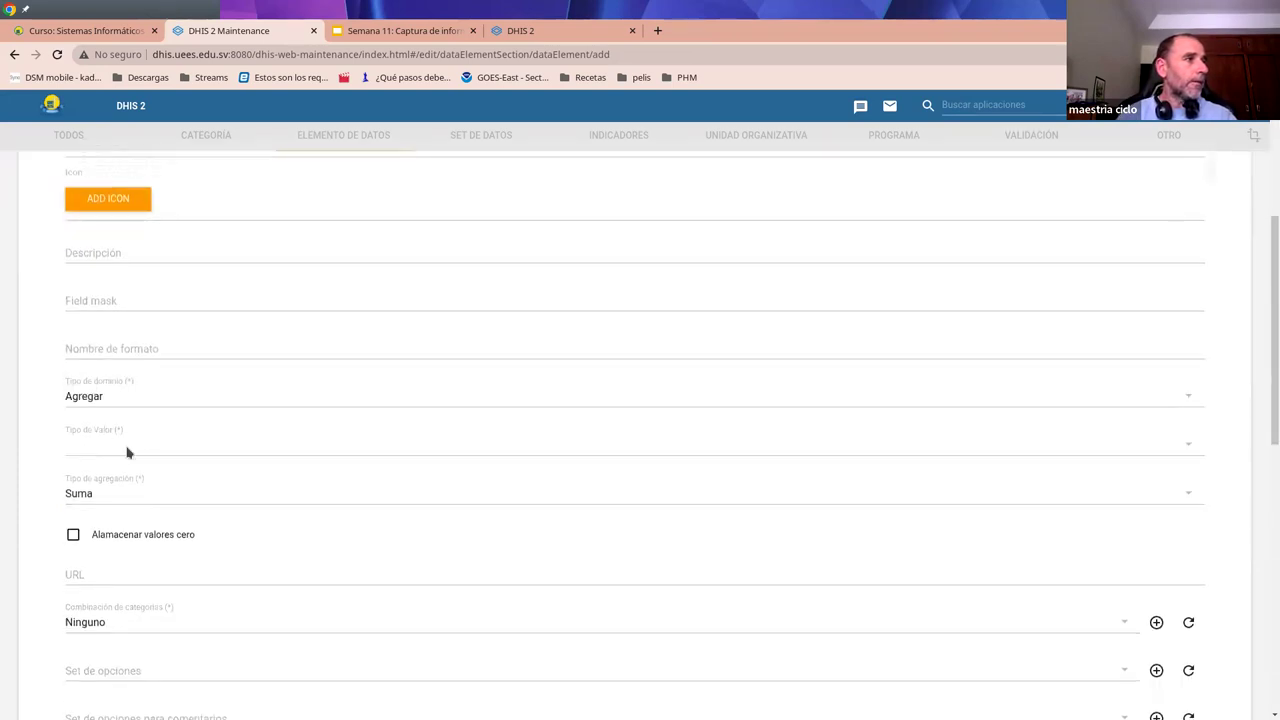
pyautogui.click(127, 453)
pyautogui.click(149, 297)
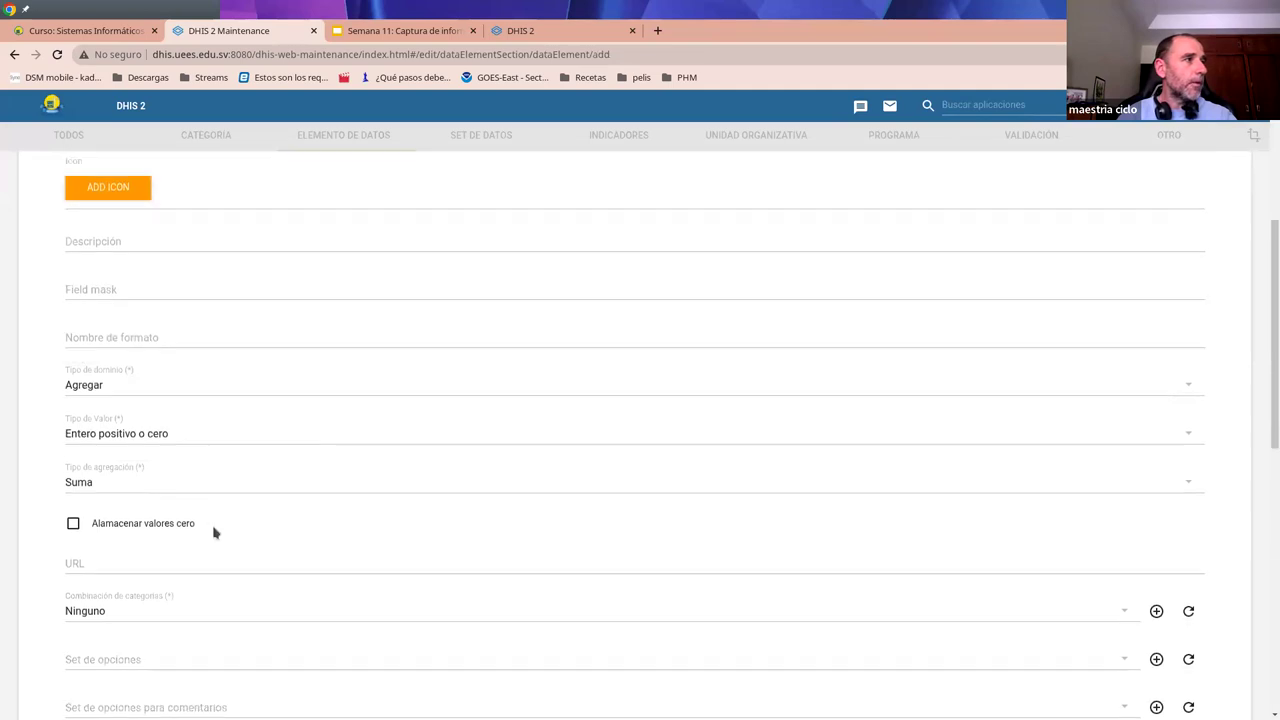
pyautogui.scroll(-4, 213, 533)
pyautogui.click(130, 231)
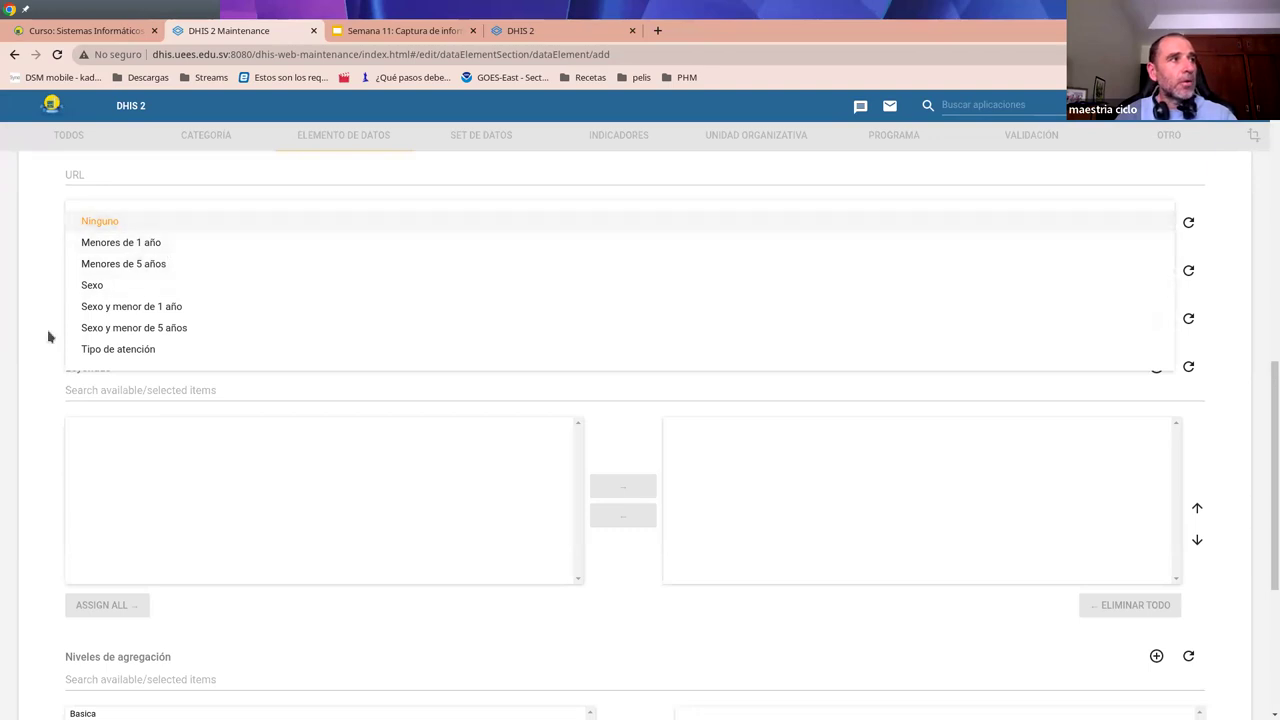
pyautogui.click(176, 443)
# - Add Local as the aggregation level of "Partos humanizados" and save the data element
pyautogui.scroll(-2, 284, 527)
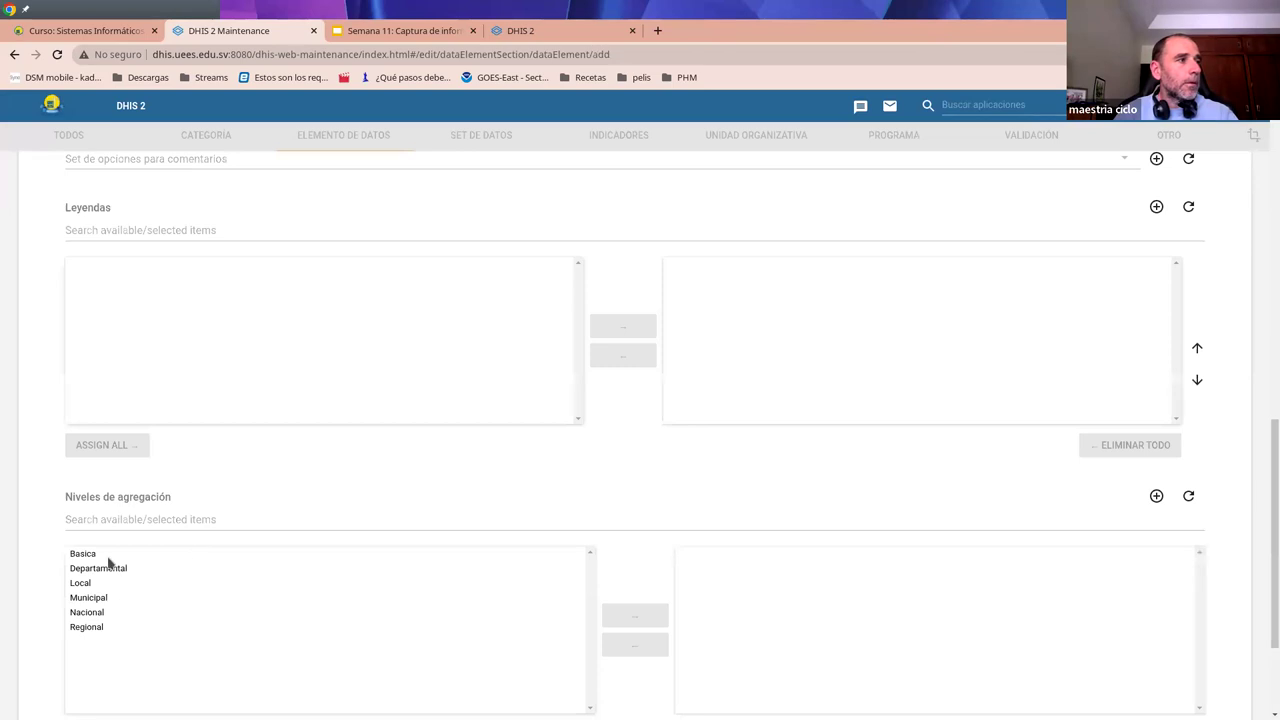
pyautogui.click(80, 583)
pyautogui.scroll(-2, 713, 633)
pyautogui.click(617, 462)
pyautogui.click(617, 458)
pyautogui.click(112, 624)
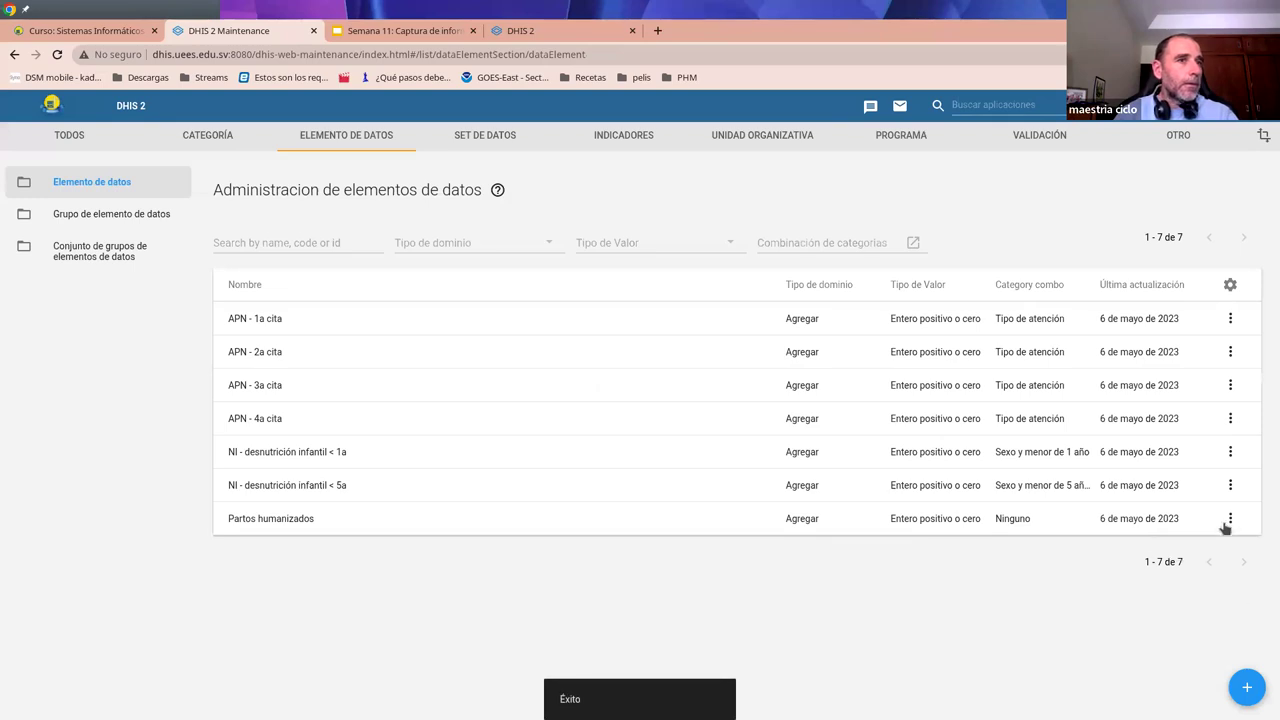
# - Clone the "Partos humanizados" data element and name the copy "Depresión Posparto"
pyautogui.click(1230, 518)
pyautogui.click(1116, 563)
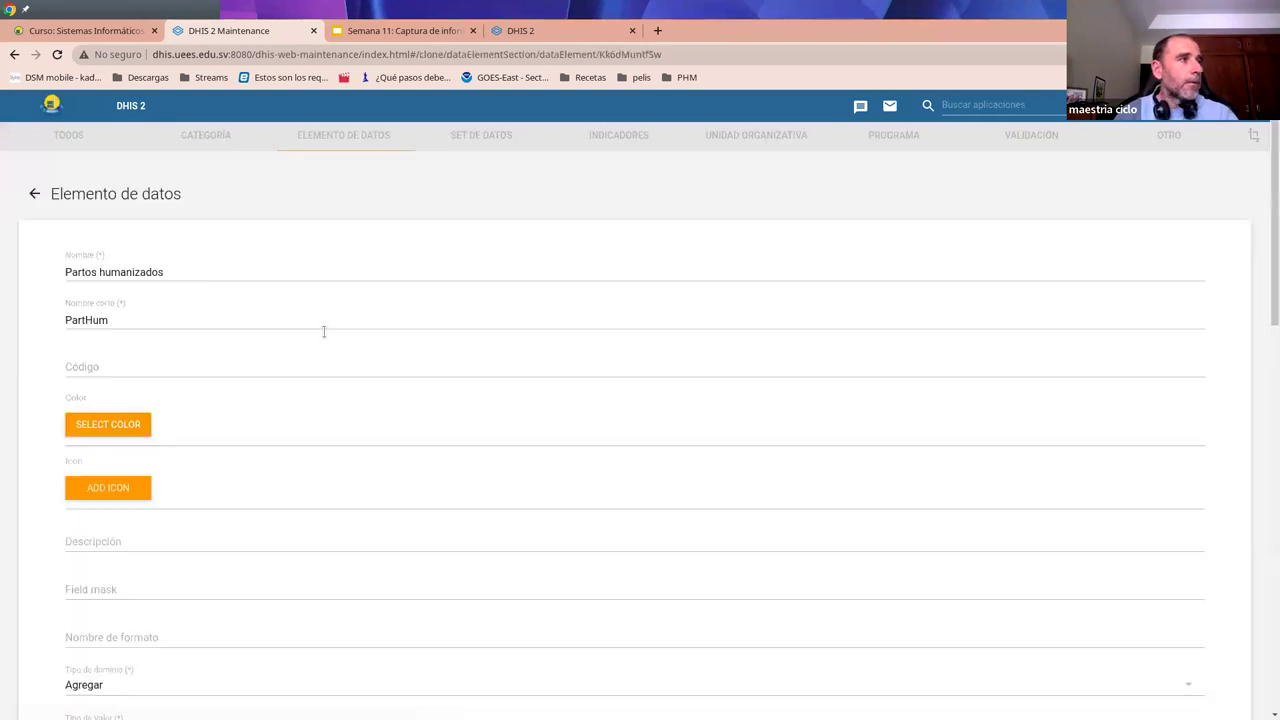
pyautogui.click(148, 271)
pyautogui.hotkey('ctrl', 'a')
pyautogui.write('D')
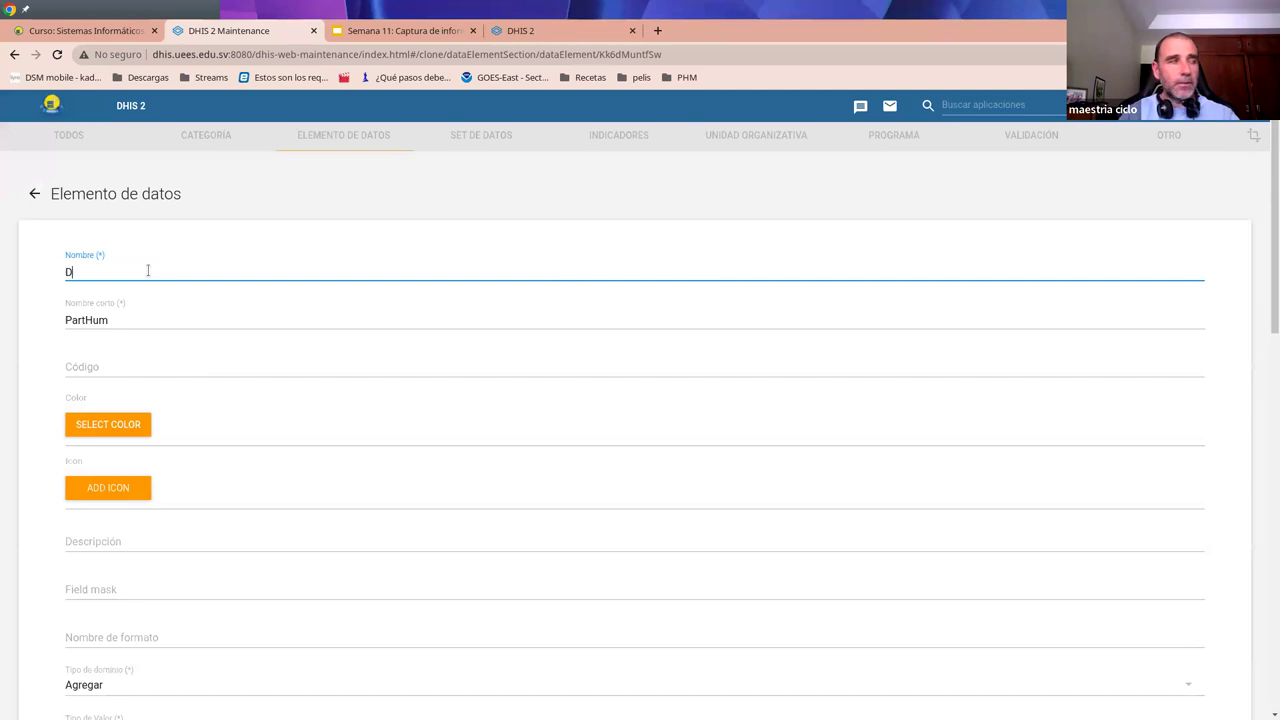
pyautogui.write('epresión Posparto')
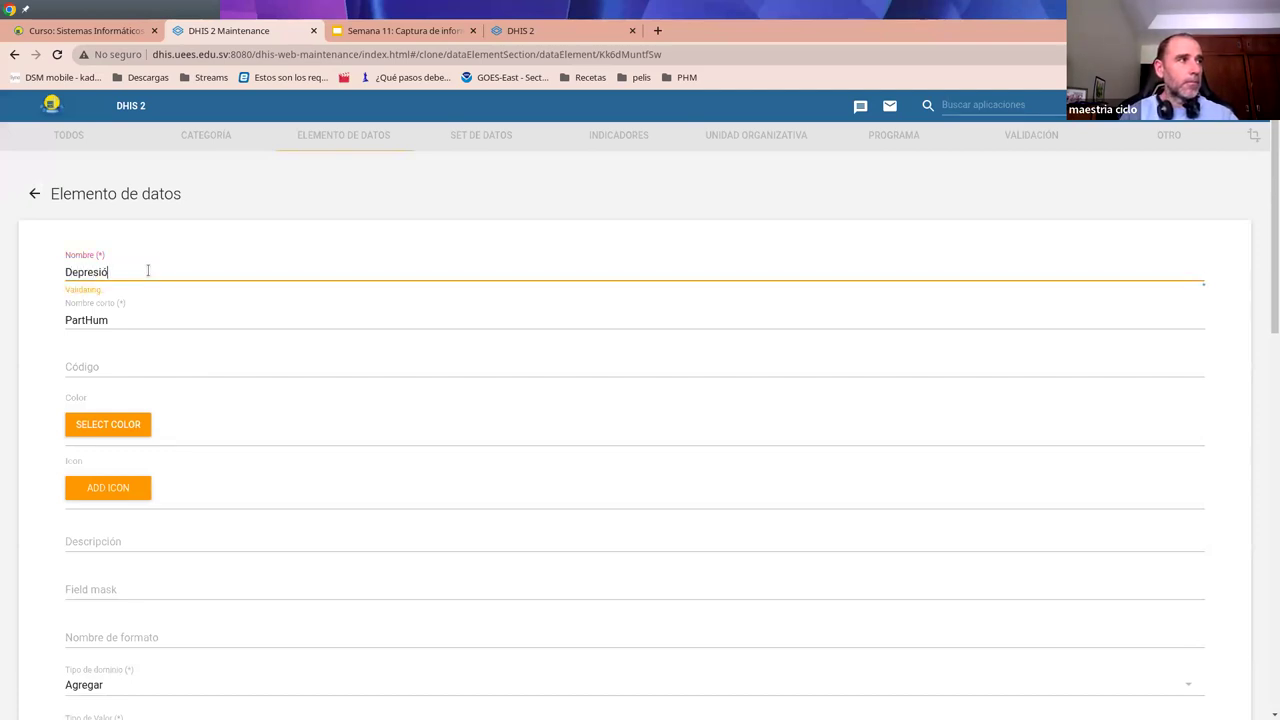
# - Set the short name of "Depresión Posparto" to "DepP" and save the data element with its cloned settings
pyautogui.click(101, 320)
pyautogui.hotkey('ctrl', 'a')
pyautogui.write('De')
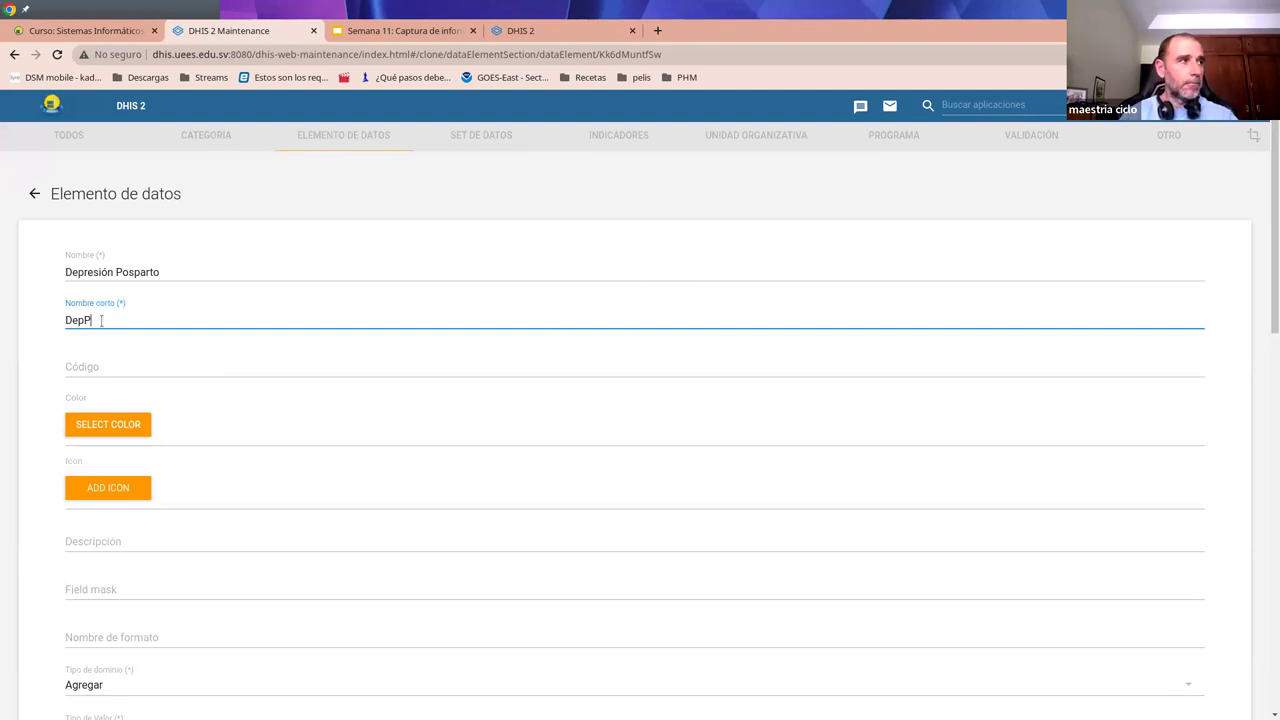
pyautogui.scroll(-4, 191, 423)
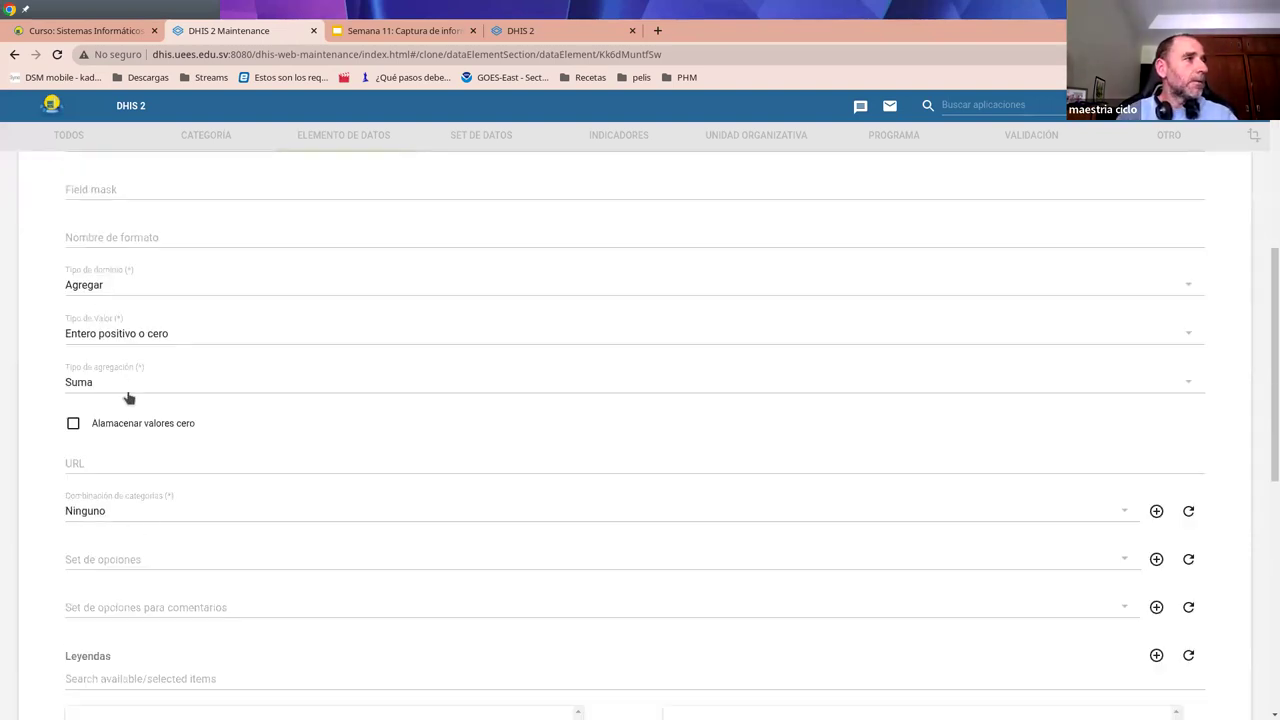
pyautogui.scroll(-3, 234, 377)
pyautogui.scroll(-3, 363, 494)
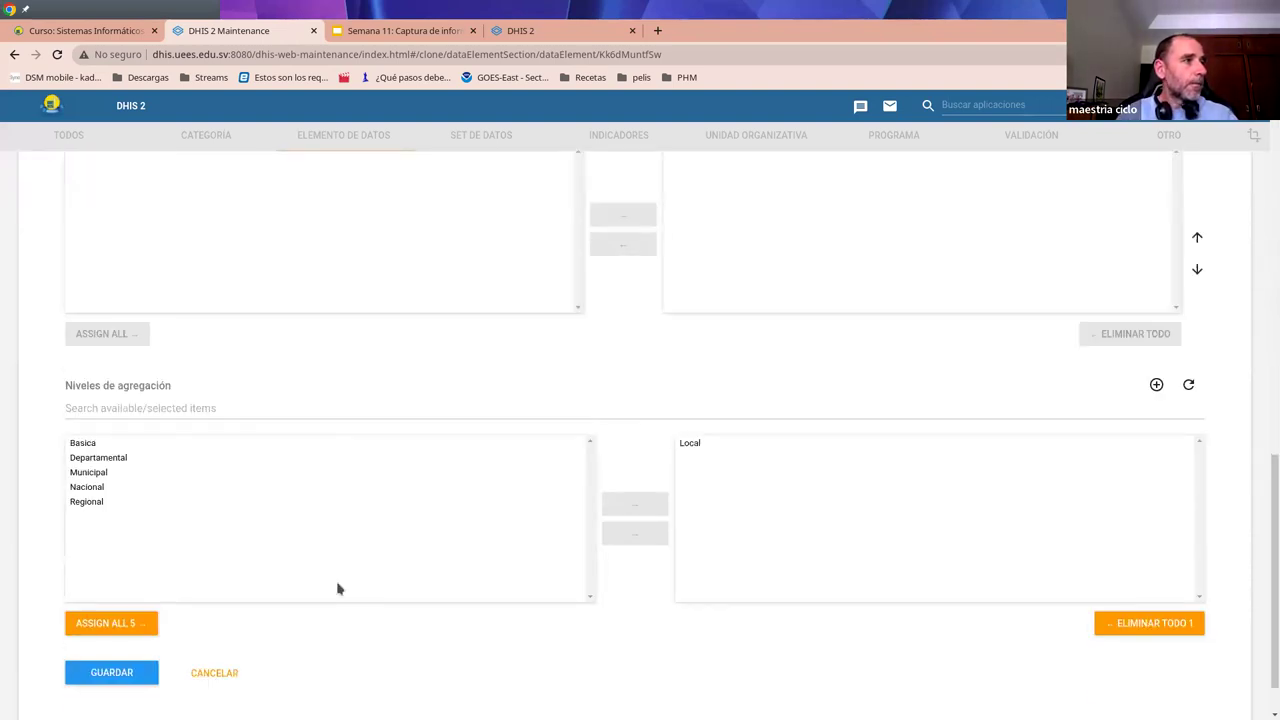
pyautogui.click(112, 680)
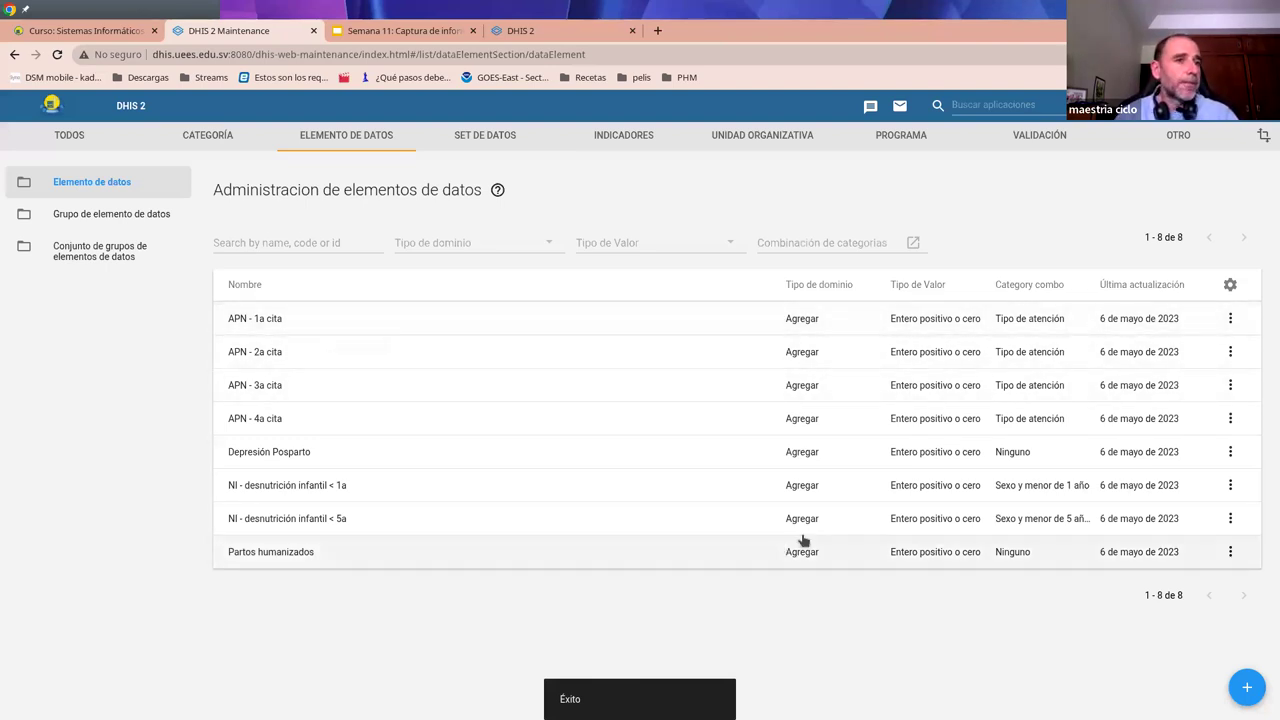
# - Start a new data element named "Población de mujeres embarazadas" with the short name "PobEmb"
pyautogui.click(1246, 687)
pyautogui.click(206, 298)
pyautogui.write('Pobl')
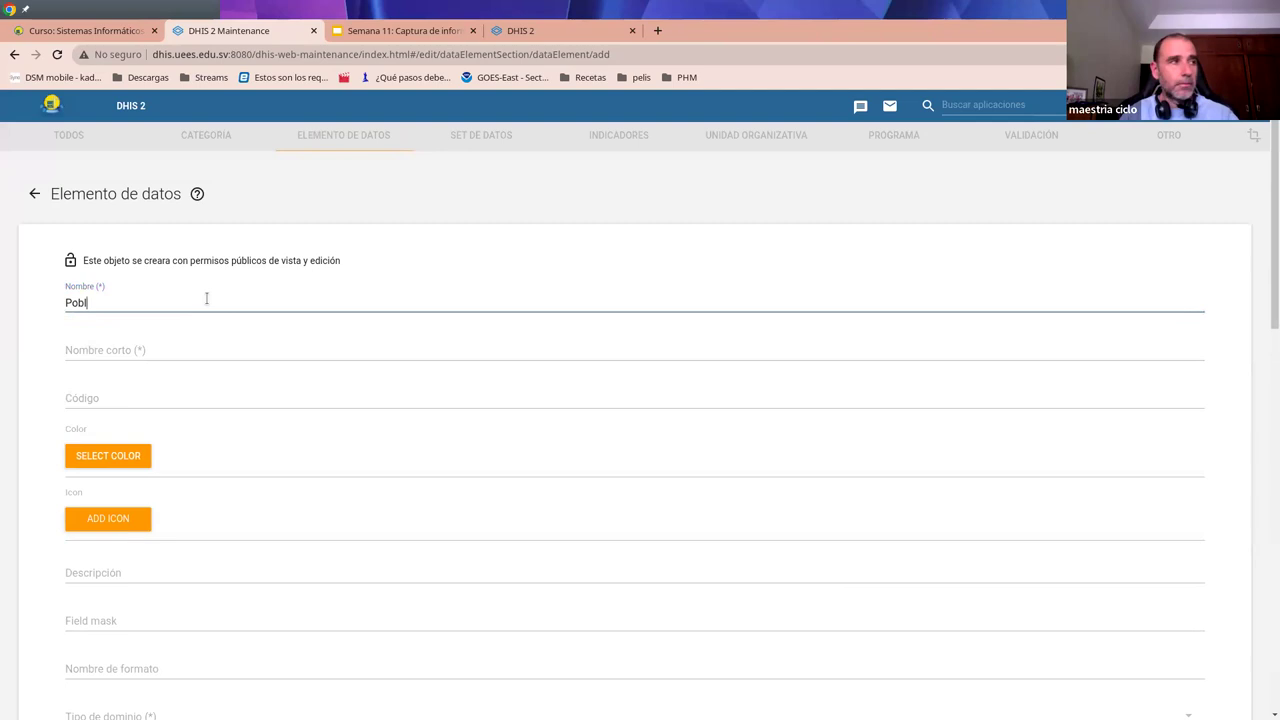
pyautogui.write('ación de muje')
pyautogui.press('BackSpace')
pyautogui.write('jeres ')
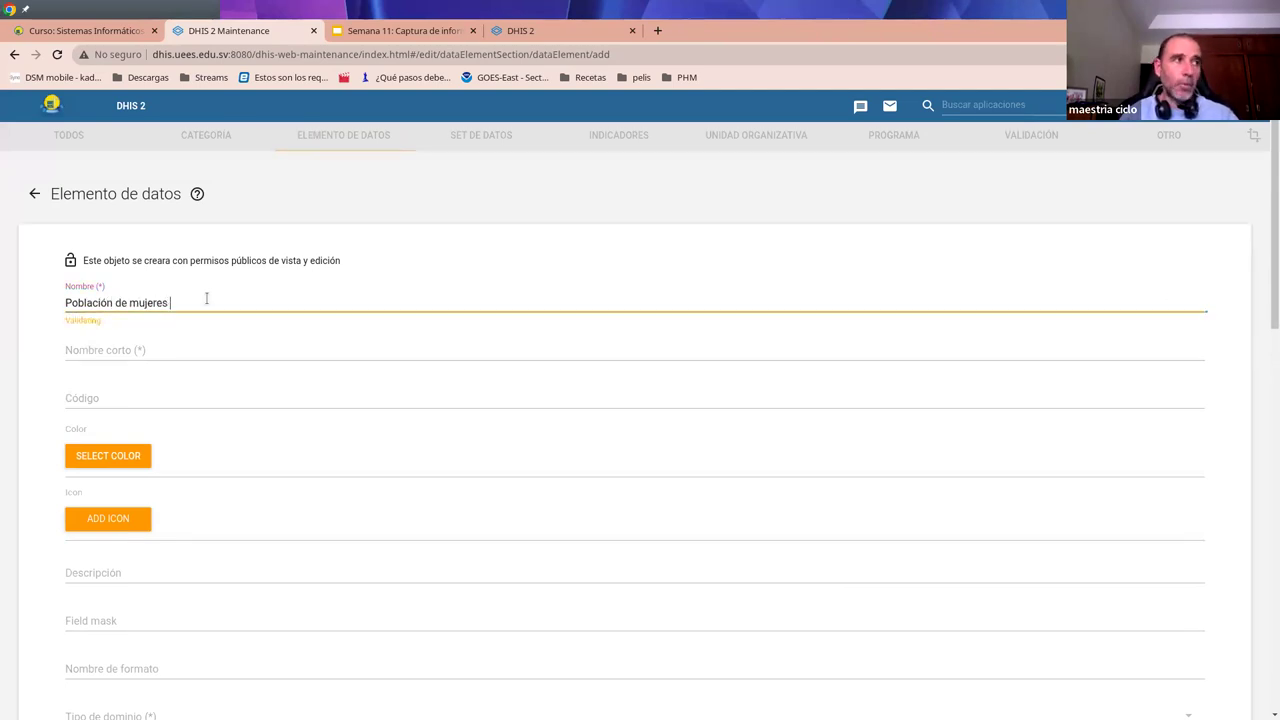
pyautogui.write('emba')
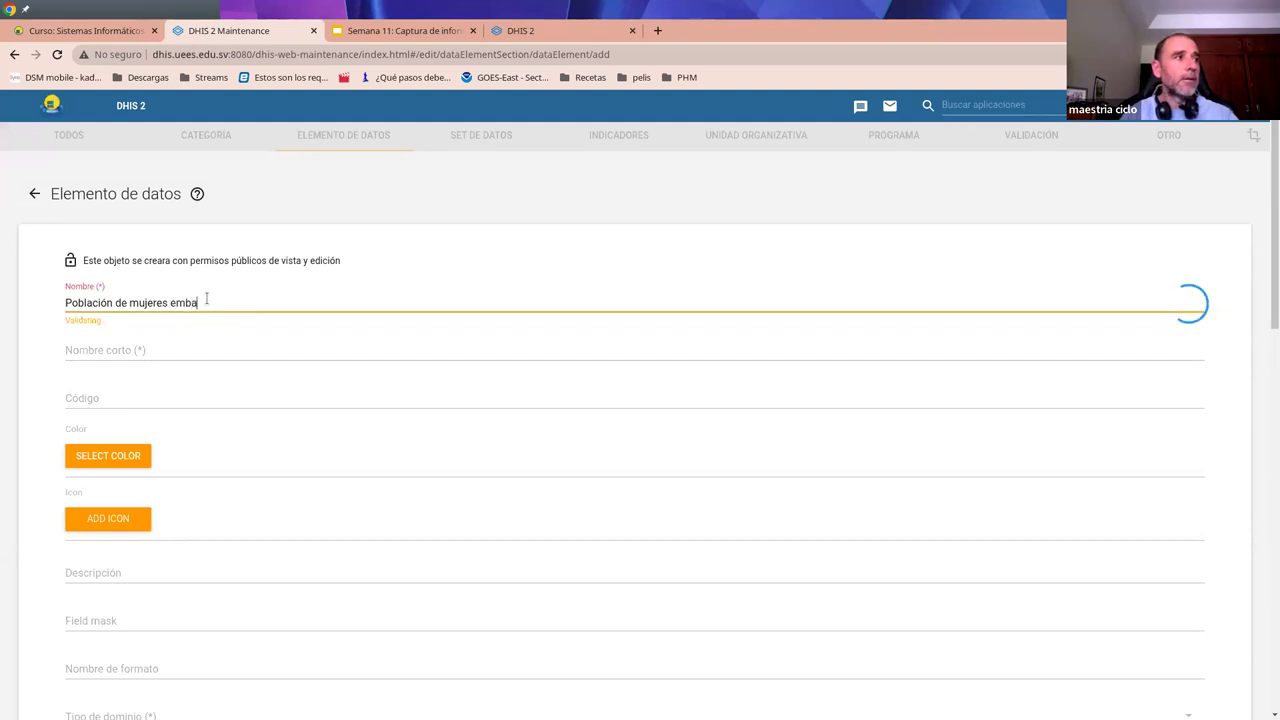
pyautogui.write('razadas')
pyautogui.click(102, 342)
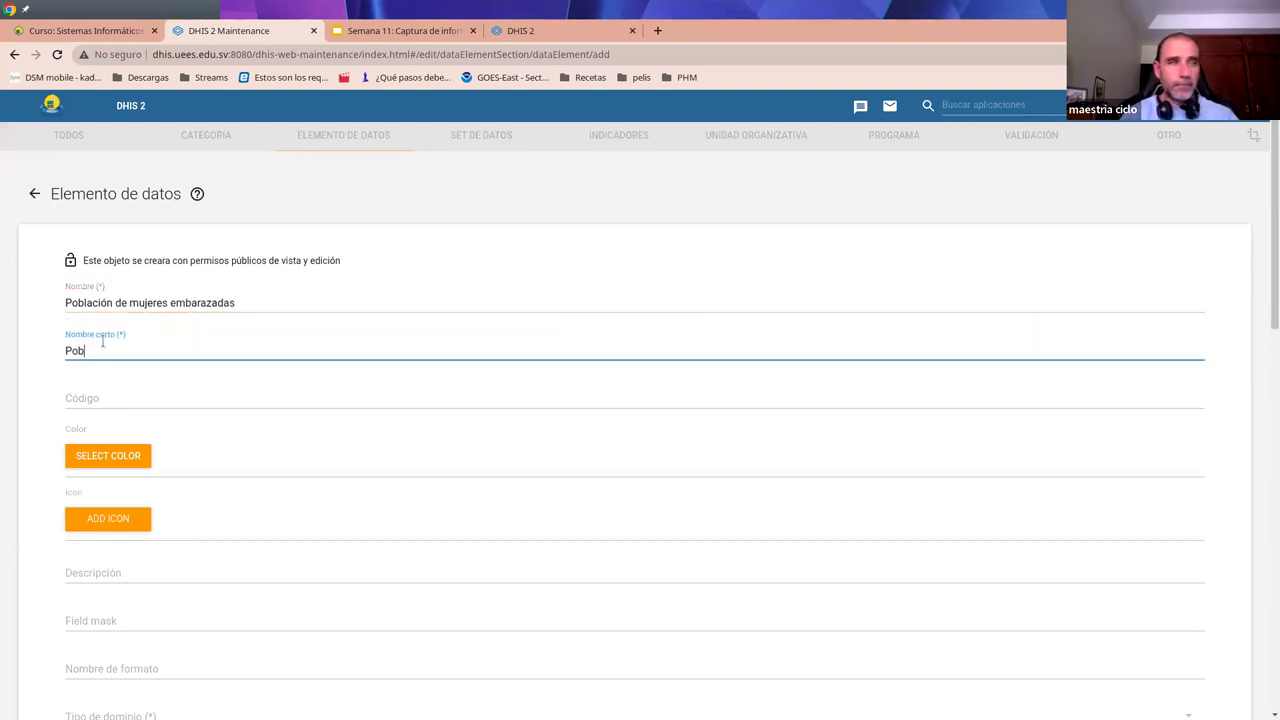
pyautogui.write('PobEmb')
# - Set the value type to "Entero positivo o cero" and the domain type to Agregar, keeping the category combination at Ninguno
pyautogui.scroll(-3, 277, 465)
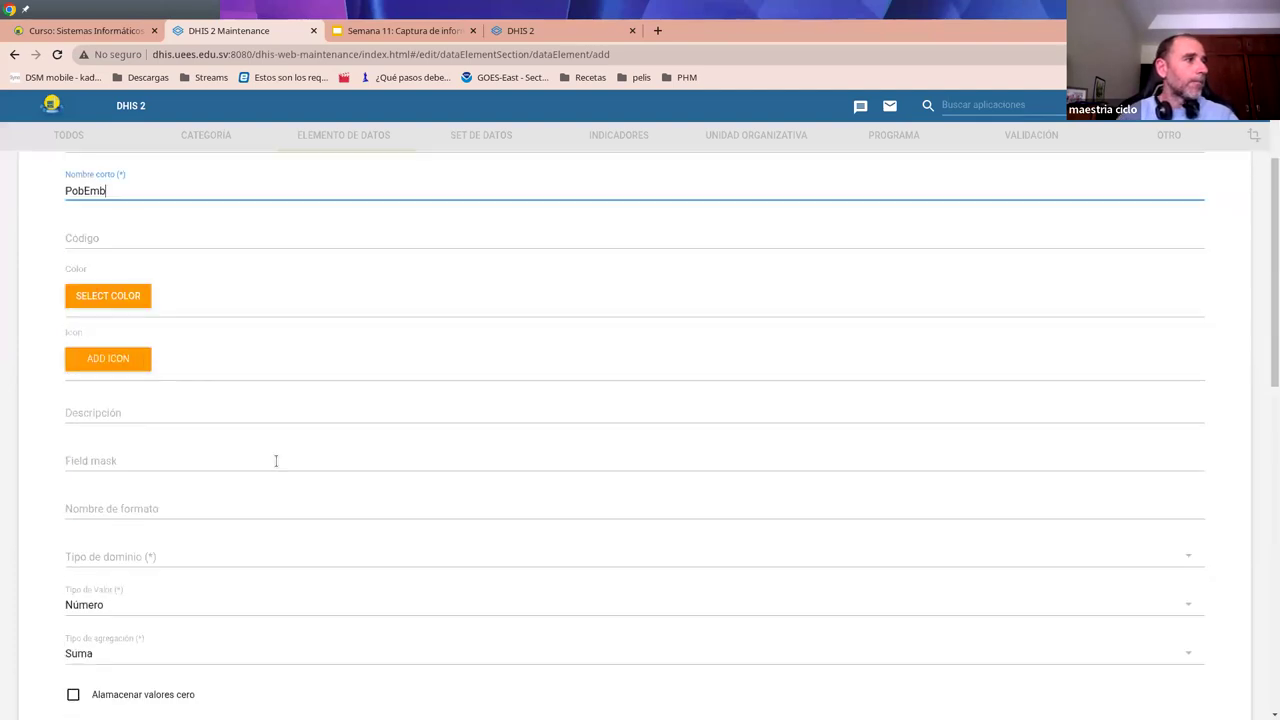
pyautogui.click(126, 449)
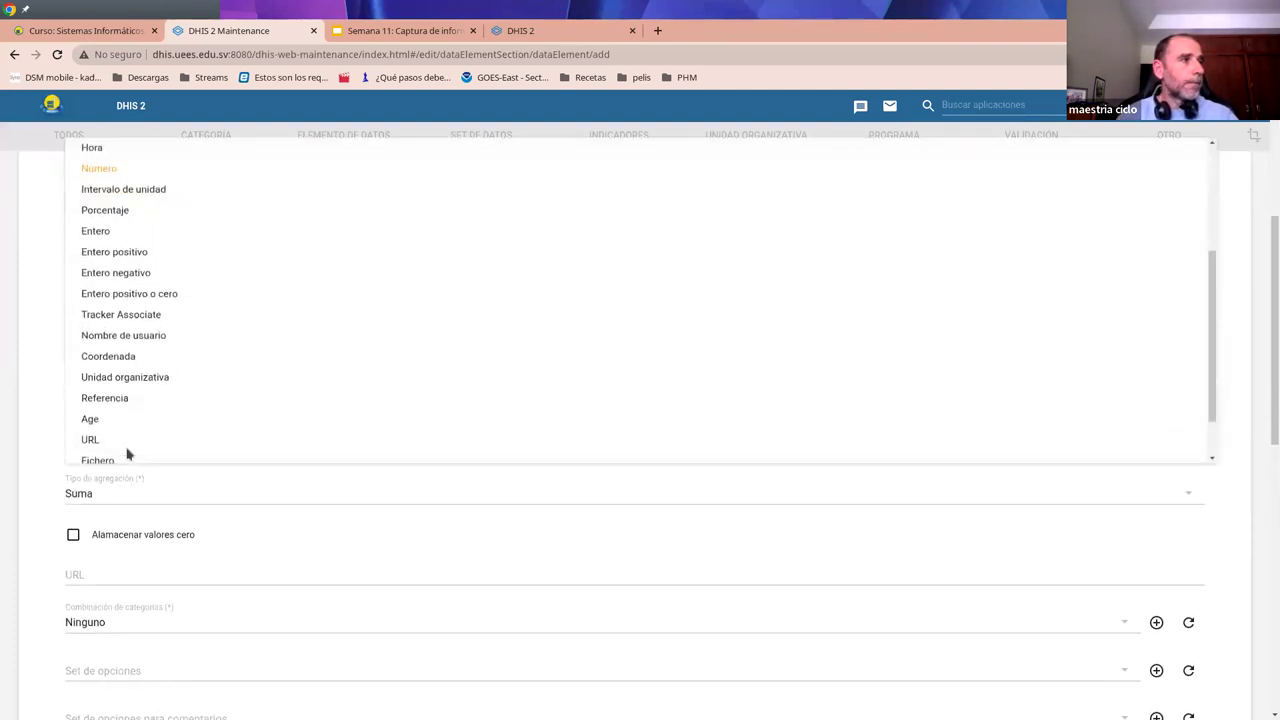
pyautogui.click(160, 303)
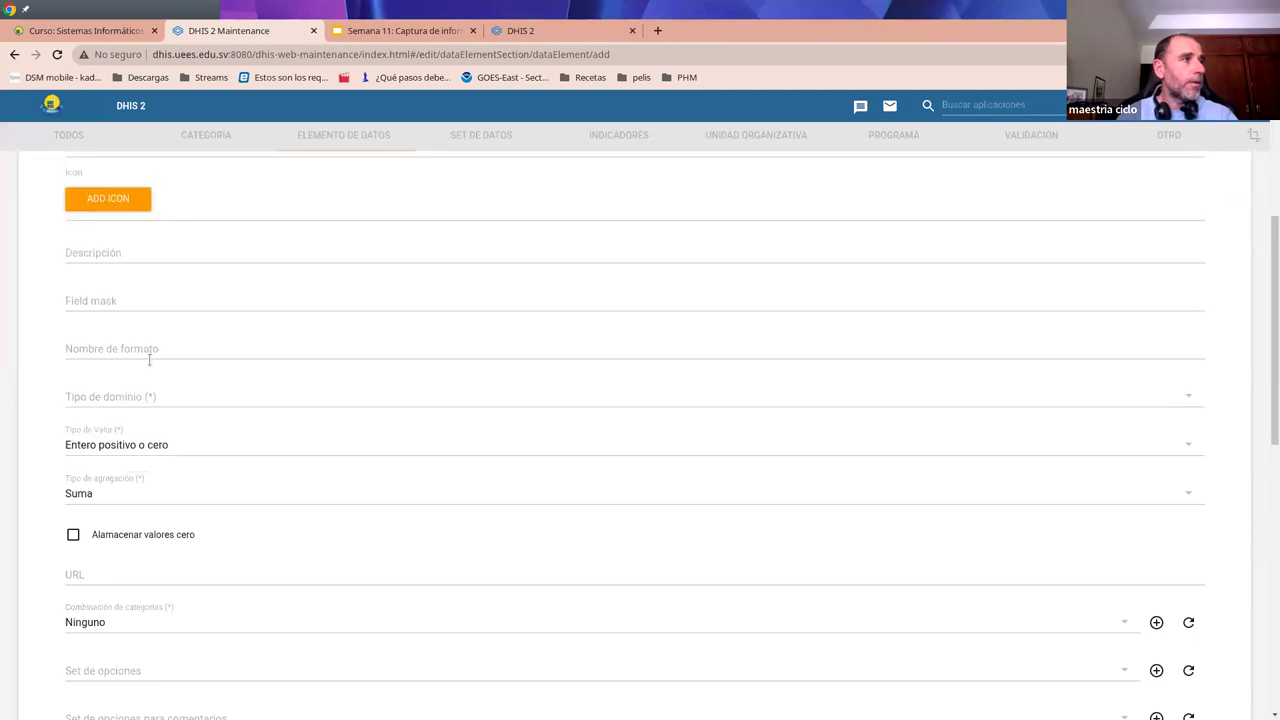
pyautogui.click(167, 394)
pyautogui.click(143, 392)
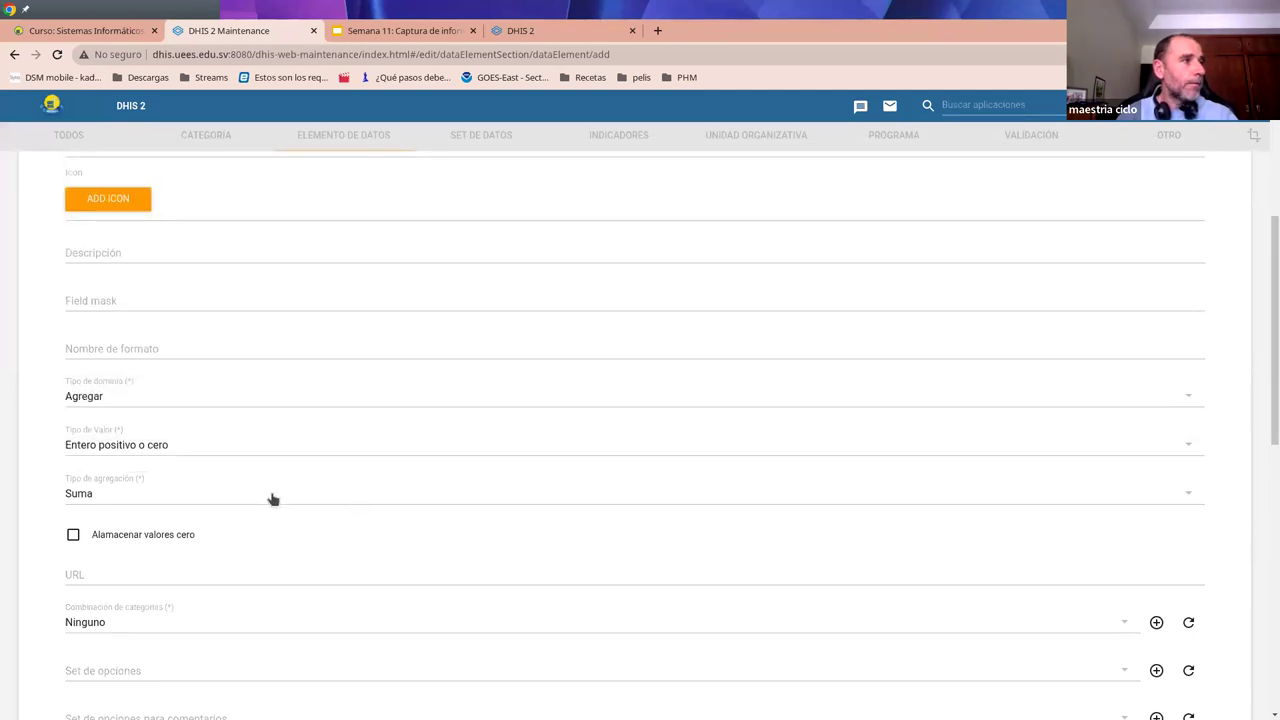
pyautogui.scroll(-2, 529, 560)
pyautogui.click(152, 471)
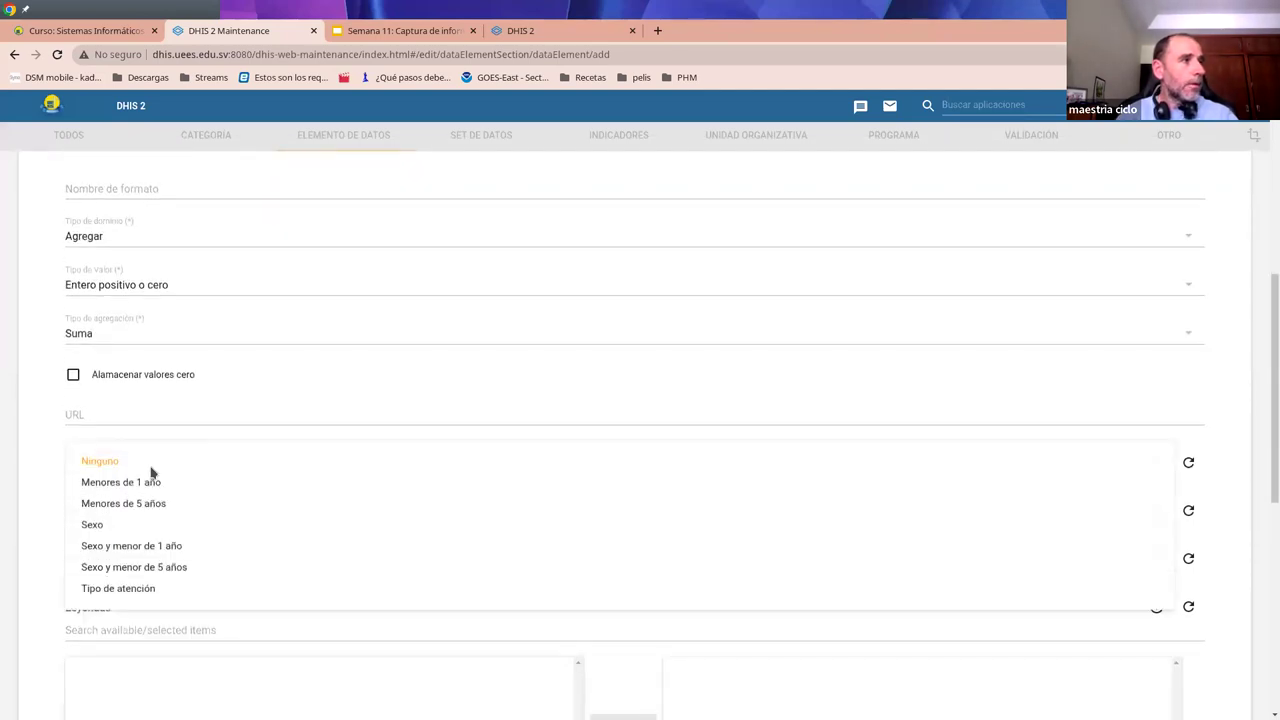
pyautogui.click(292, 418)
# - Add Local as the aggregation level of "Población de mujeres embarazadas" and save the data element
pyautogui.scroll(-6, 254, 551)
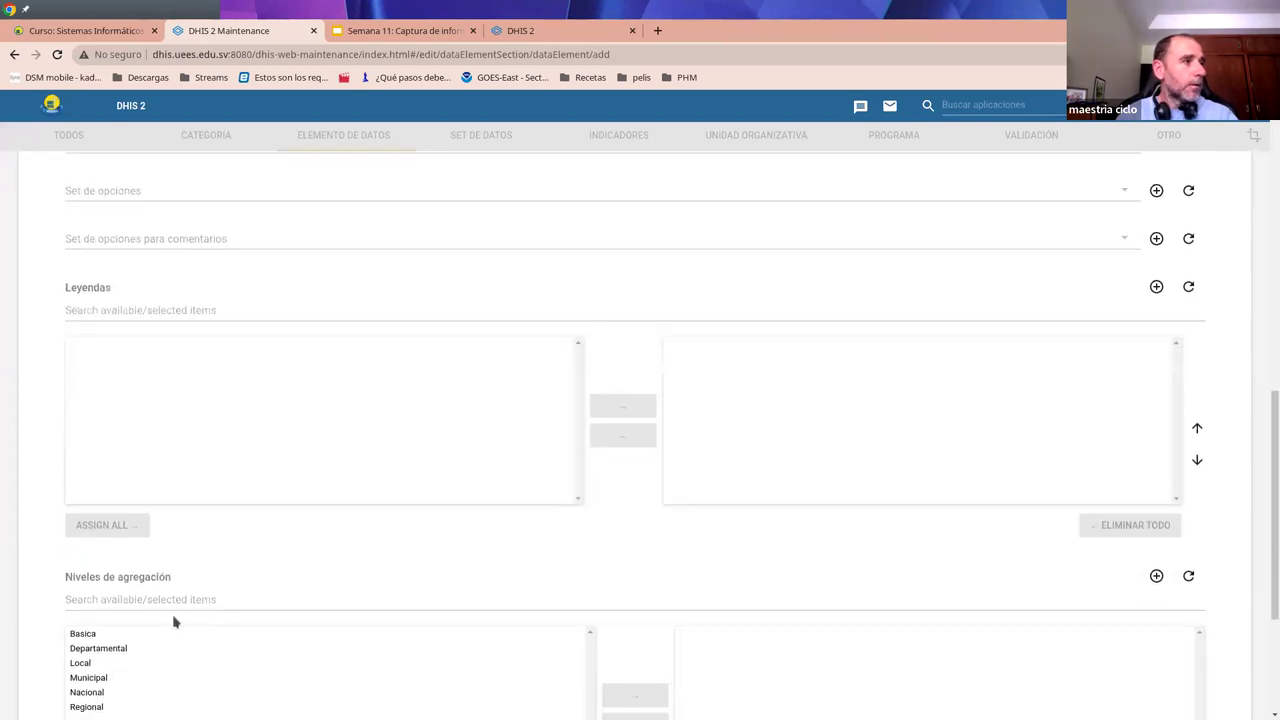
pyautogui.click(105, 424)
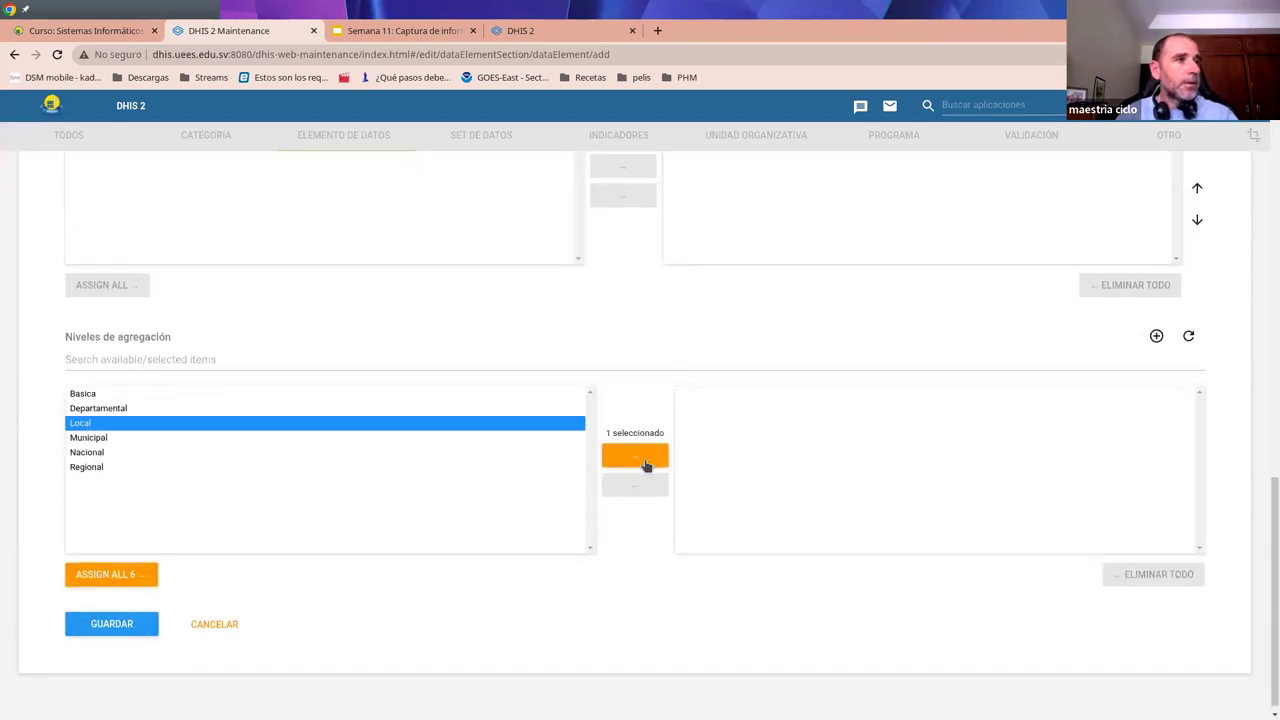
pyautogui.click(645, 462)
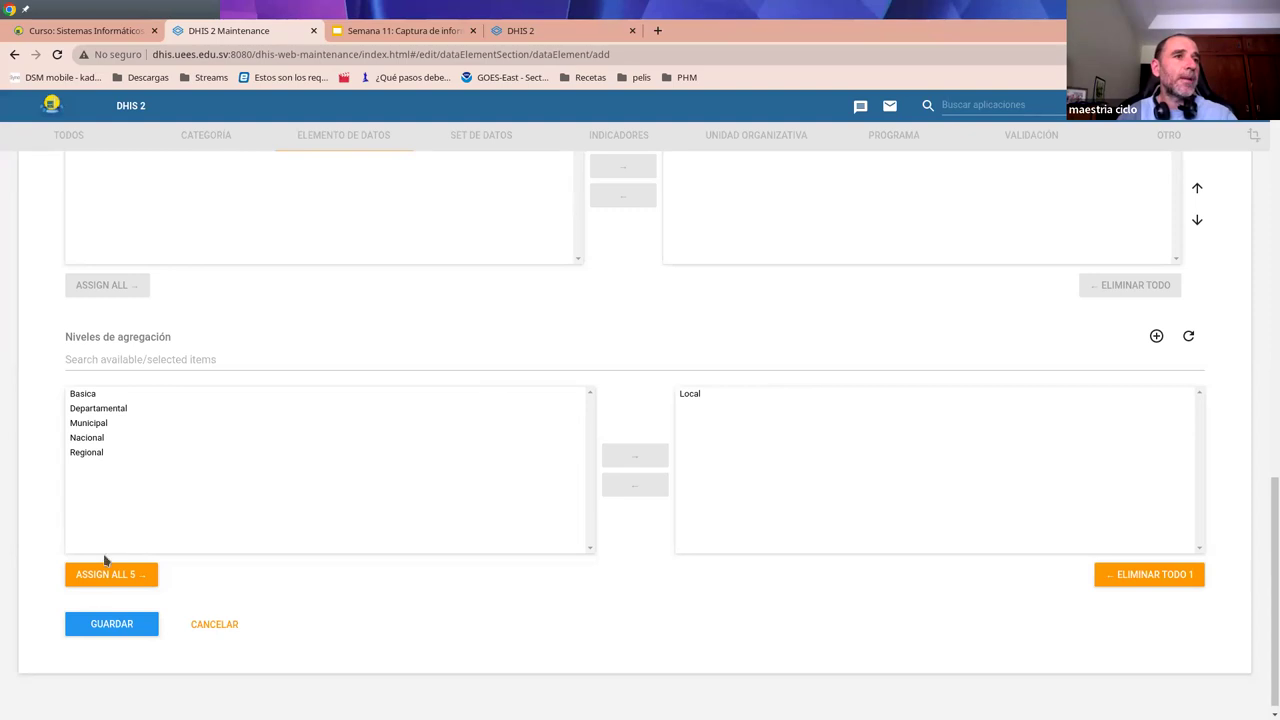
pyautogui.click(109, 626)
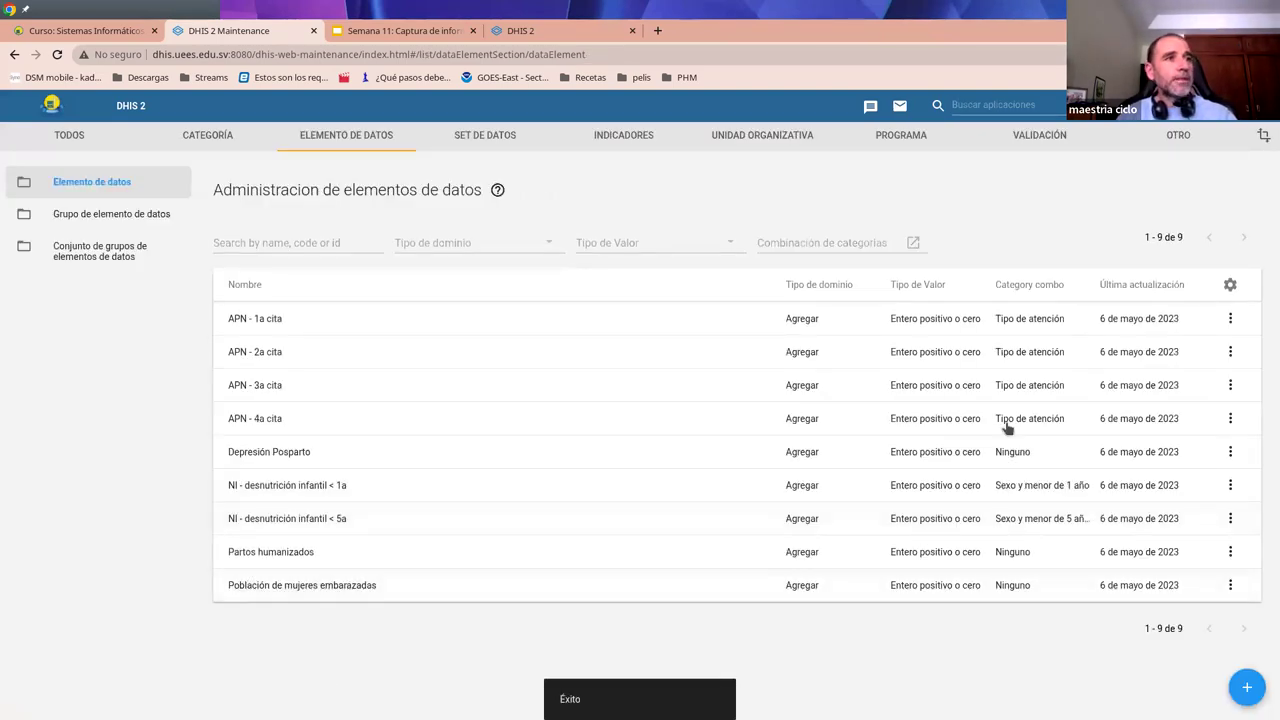
# - Switch to the Semana 11 slides and present the "Paso 4: definir las agrupaciones de los datos" slide
pyautogui.click(405, 31)
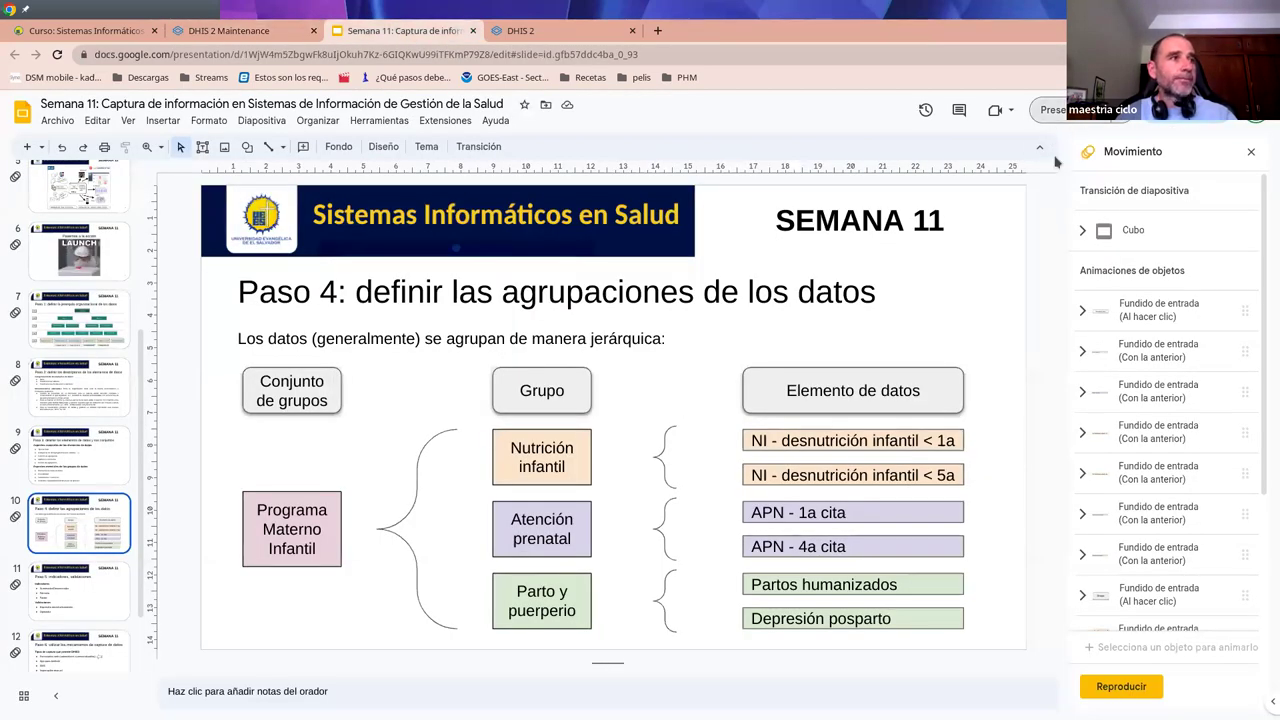
pyautogui.hotkey('ctrl', 'F5')
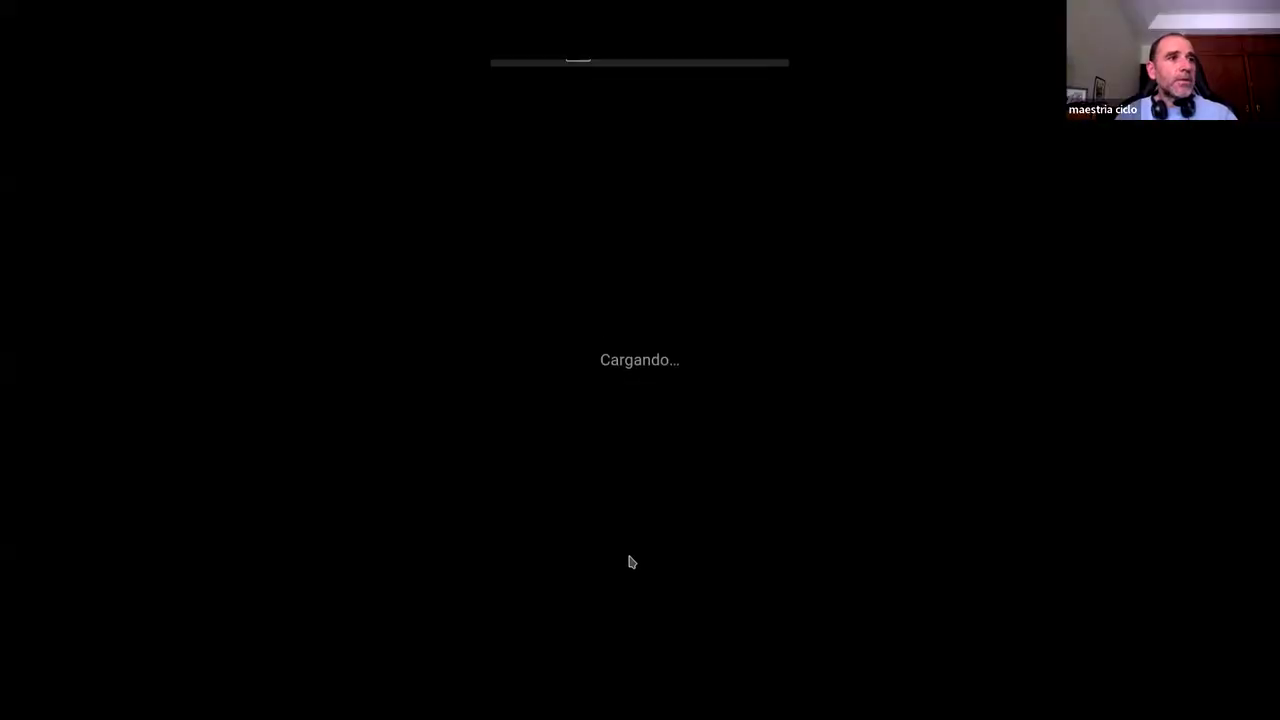
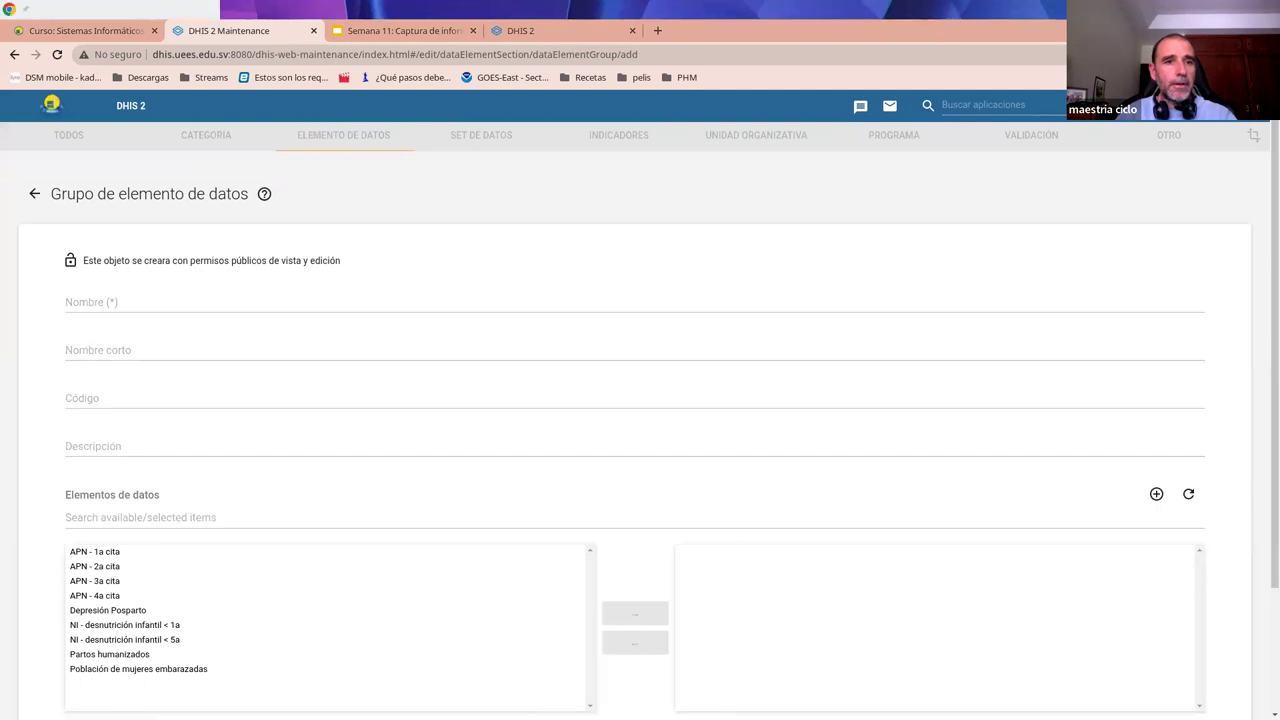
# - Name the new data element group "Atención prenatal", assign the APN elements from 1a to 4a cita, and save it
pyautogui.click(236, 301)
pyautogui.write('Atención prenatal')
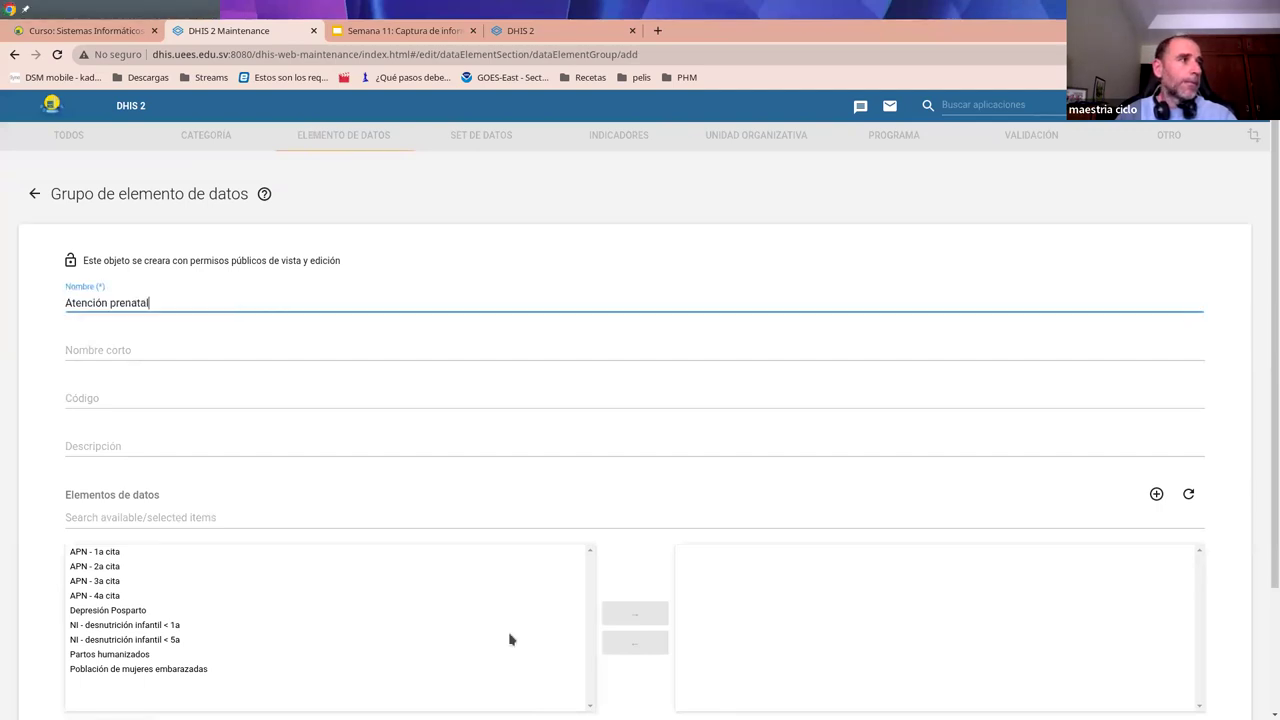
pyautogui.click(110, 554)
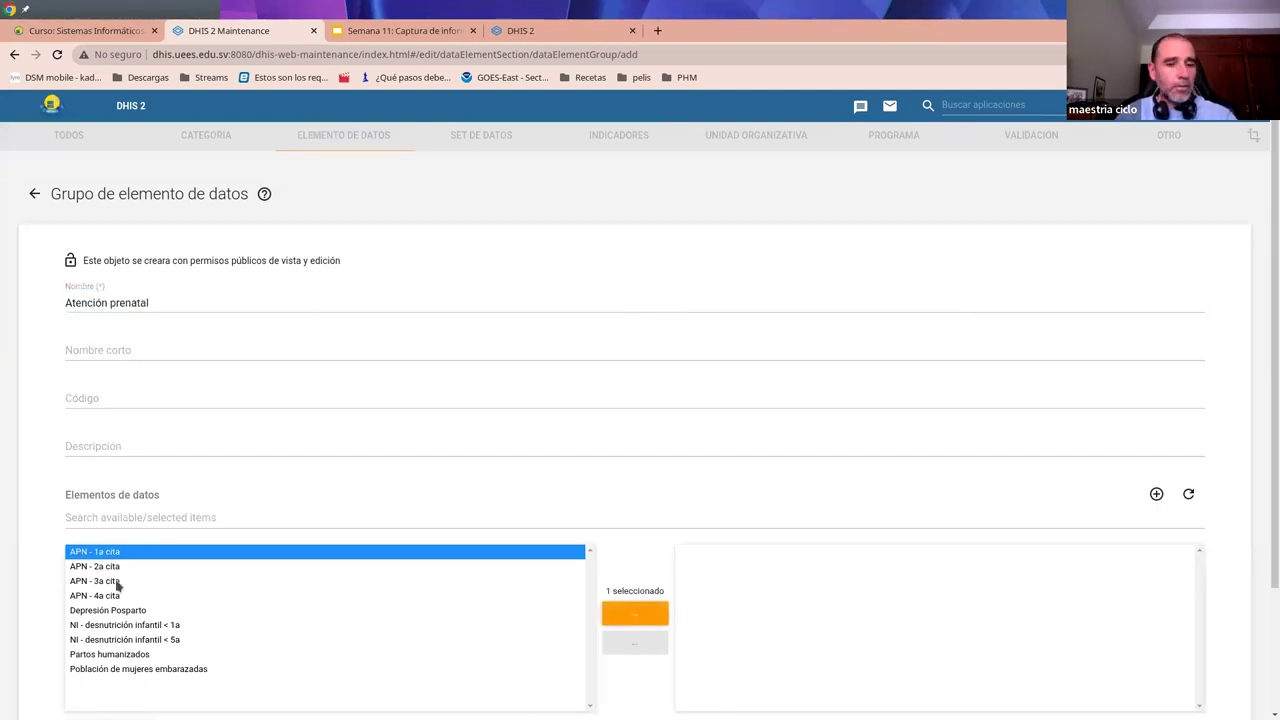
pyautogui.keyDown('shift'); pyautogui.click(109, 597); pyautogui.keyUp('shift')
pyautogui.click(628, 616)
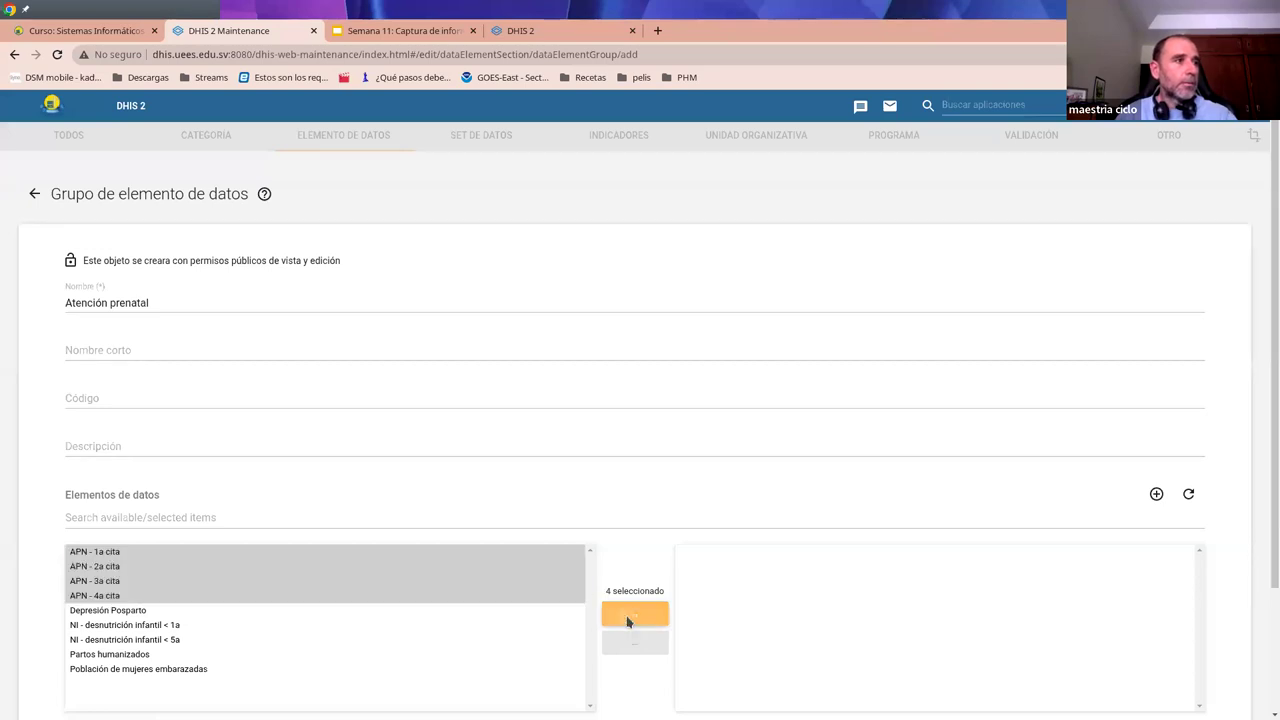
pyautogui.scroll(-3, 400, 691)
pyautogui.click(128, 622)
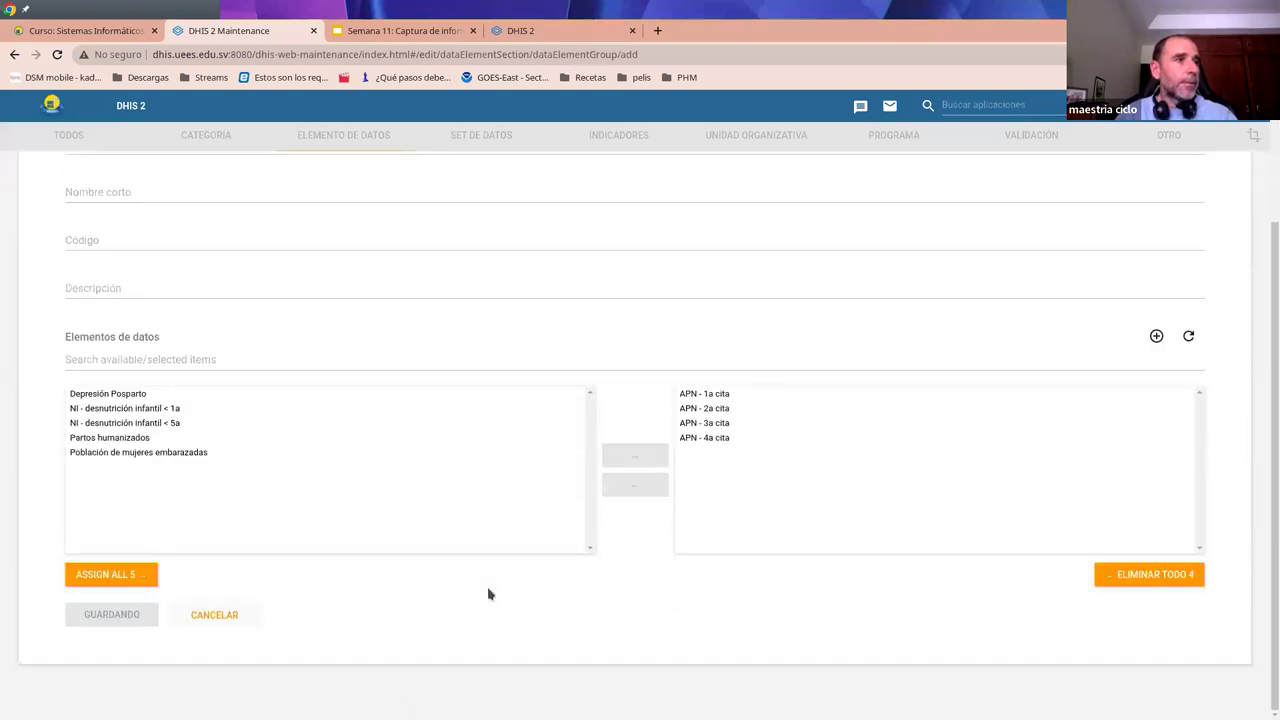
# - Create and save a data element group named "Parto y puerperio" containing "Depresión Posparto" and "Partos humanizados"
pyautogui.click(1247, 689)
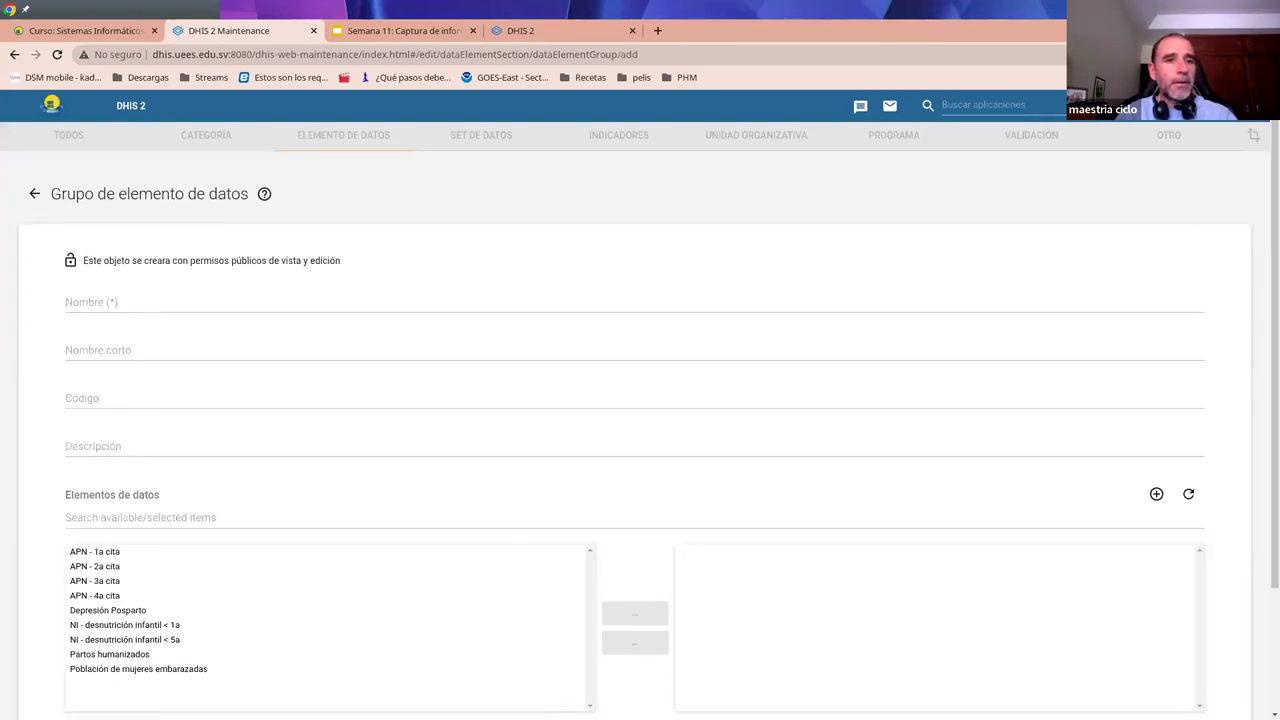
pyautogui.click(153, 300)
pyautogui.write('Parto y puerperio')
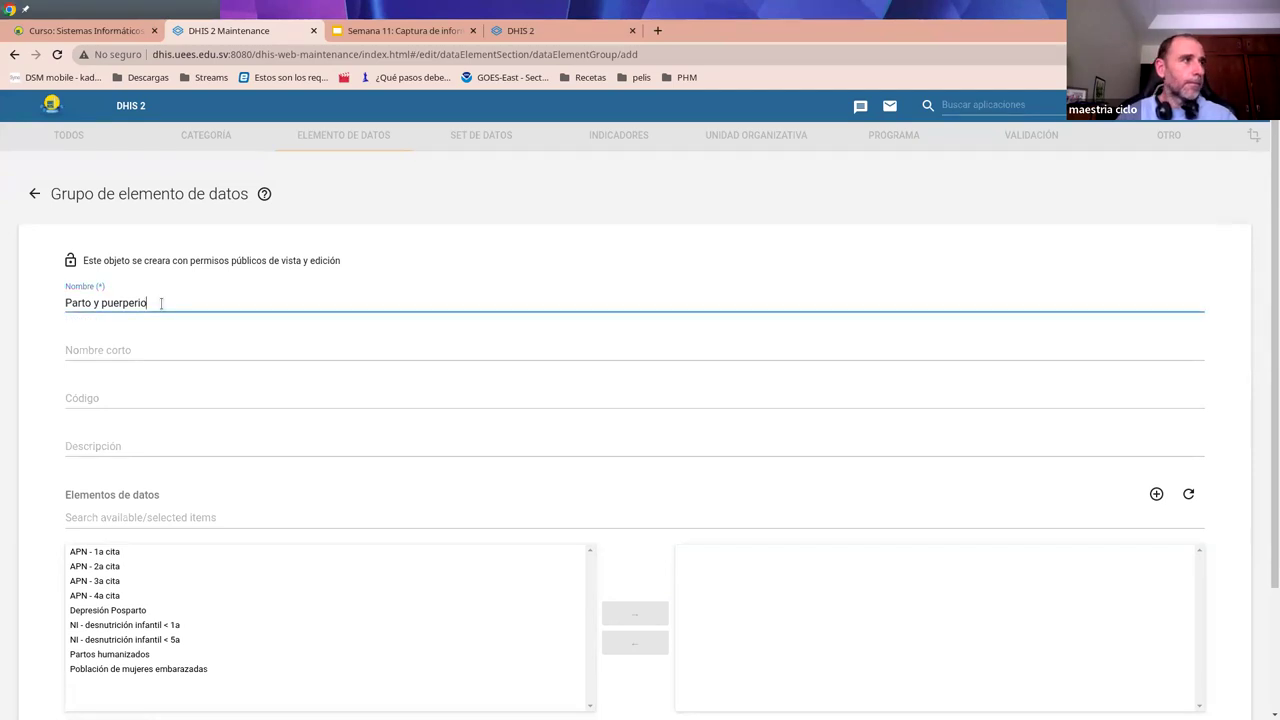
pyautogui.click(144, 654)
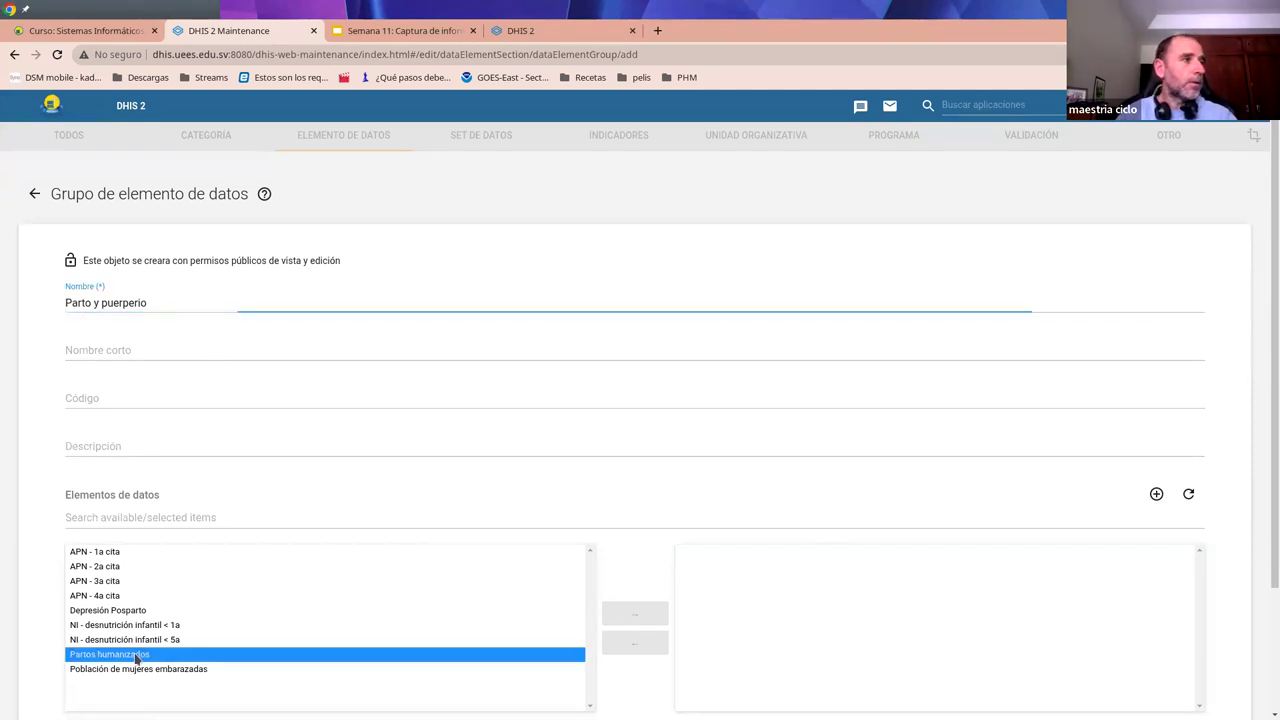
pyautogui.keyDown('ctrl'); pyautogui.click(124, 611); pyautogui.keyUp('ctrl')
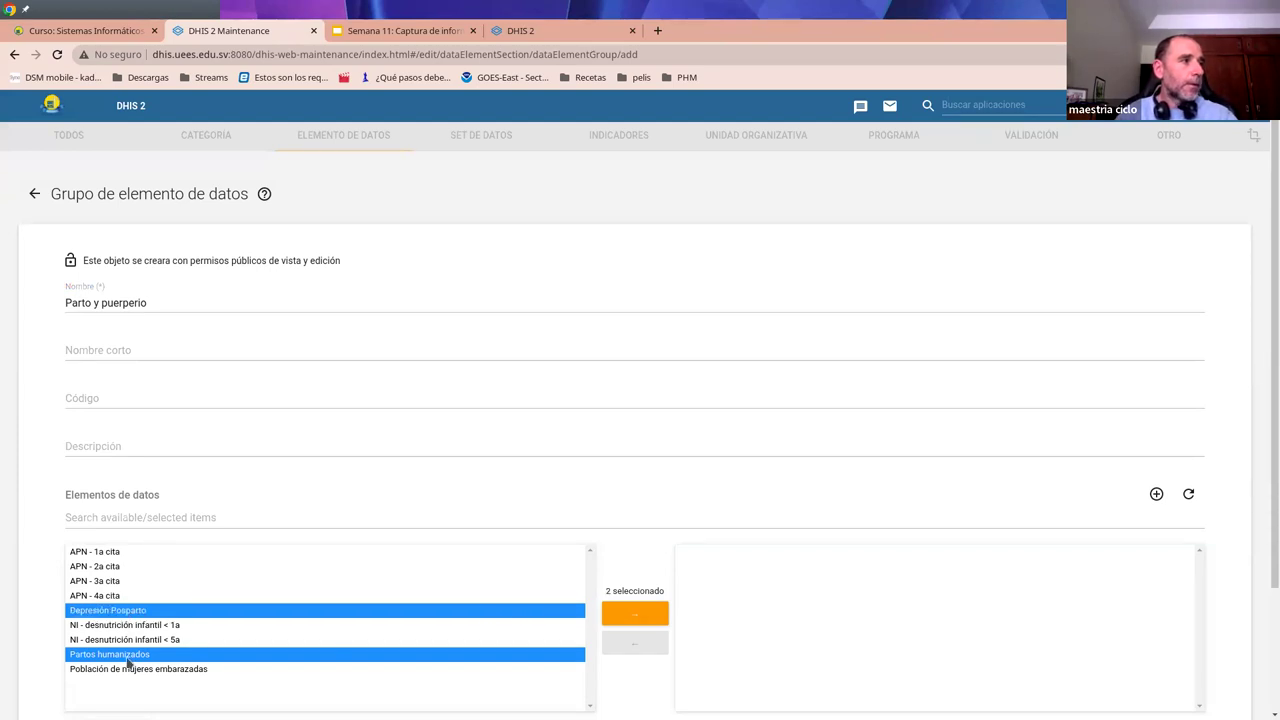
pyautogui.click(606, 613)
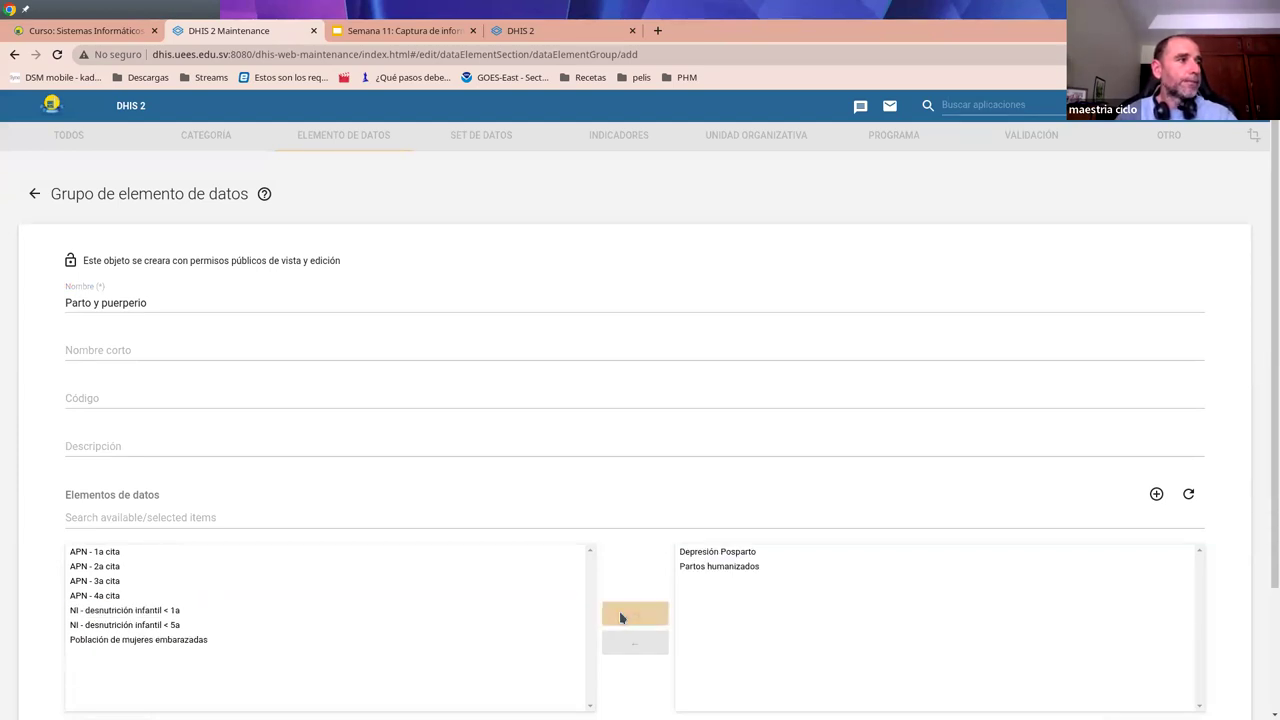
pyautogui.scroll(-2, 417, 590)
pyautogui.click(125, 612)
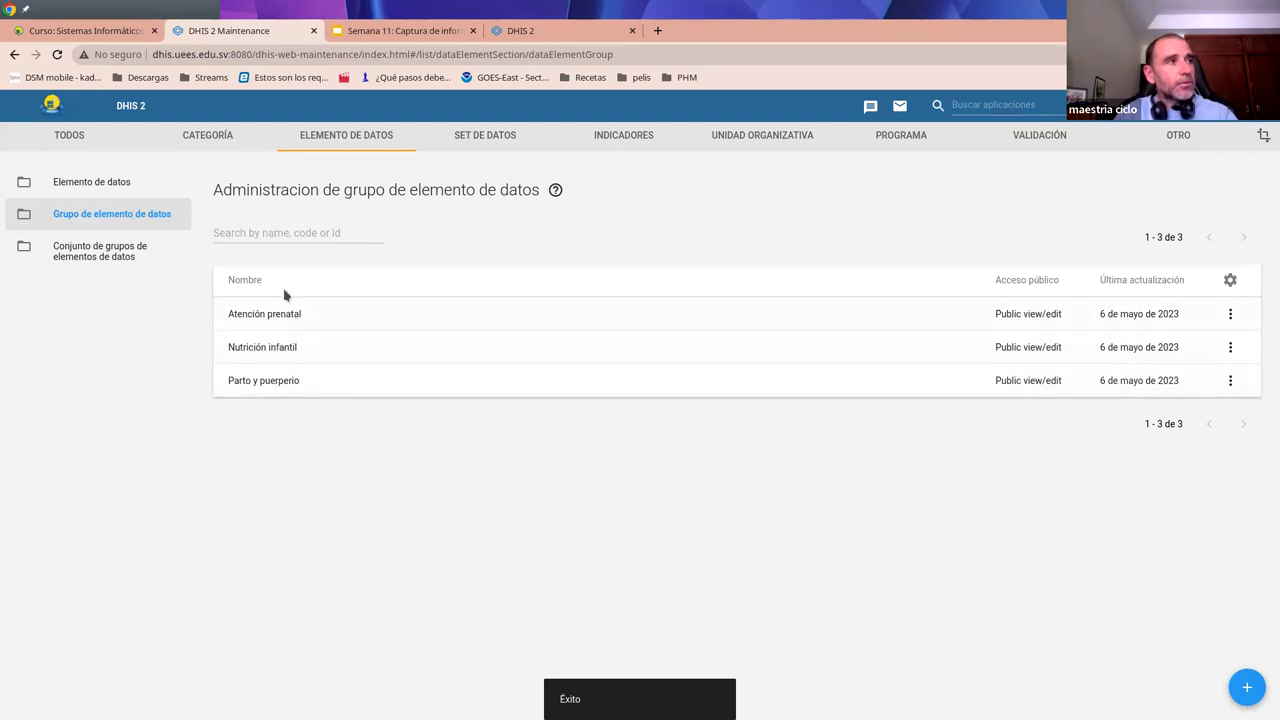
# - Check the group set name on the Paso 4 slide of Semana 11 and return to DHIS 2 Maintenance
pyautogui.click(401, 31)
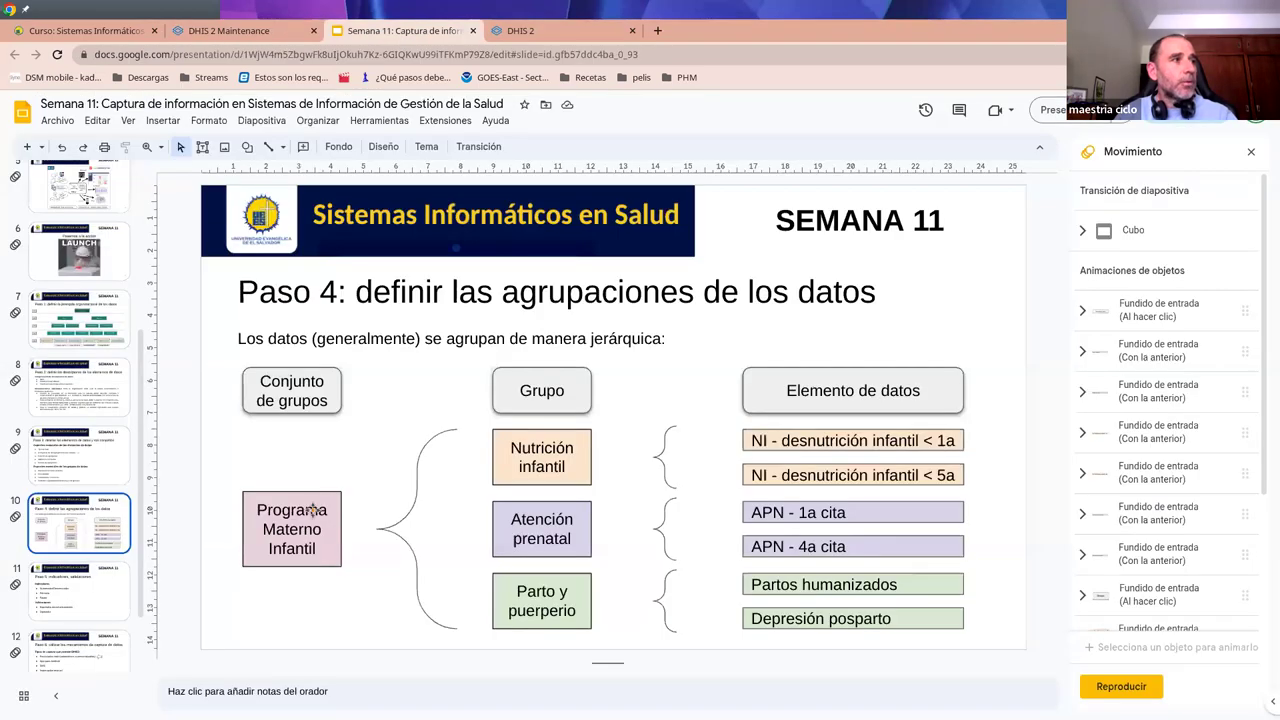
pyautogui.click(242, 38)
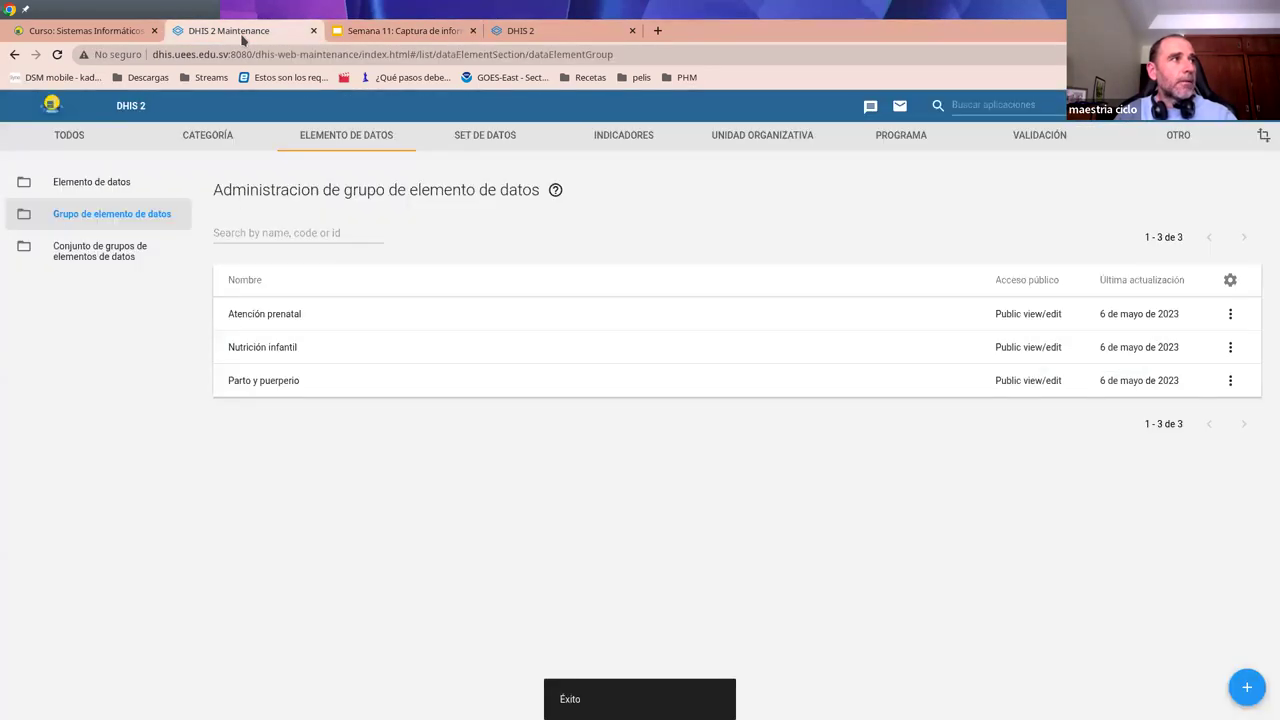
# - Start a new data element group set named "Programa Materno Infantil" and mark it as Obligatorio
pyautogui.click(97, 262)
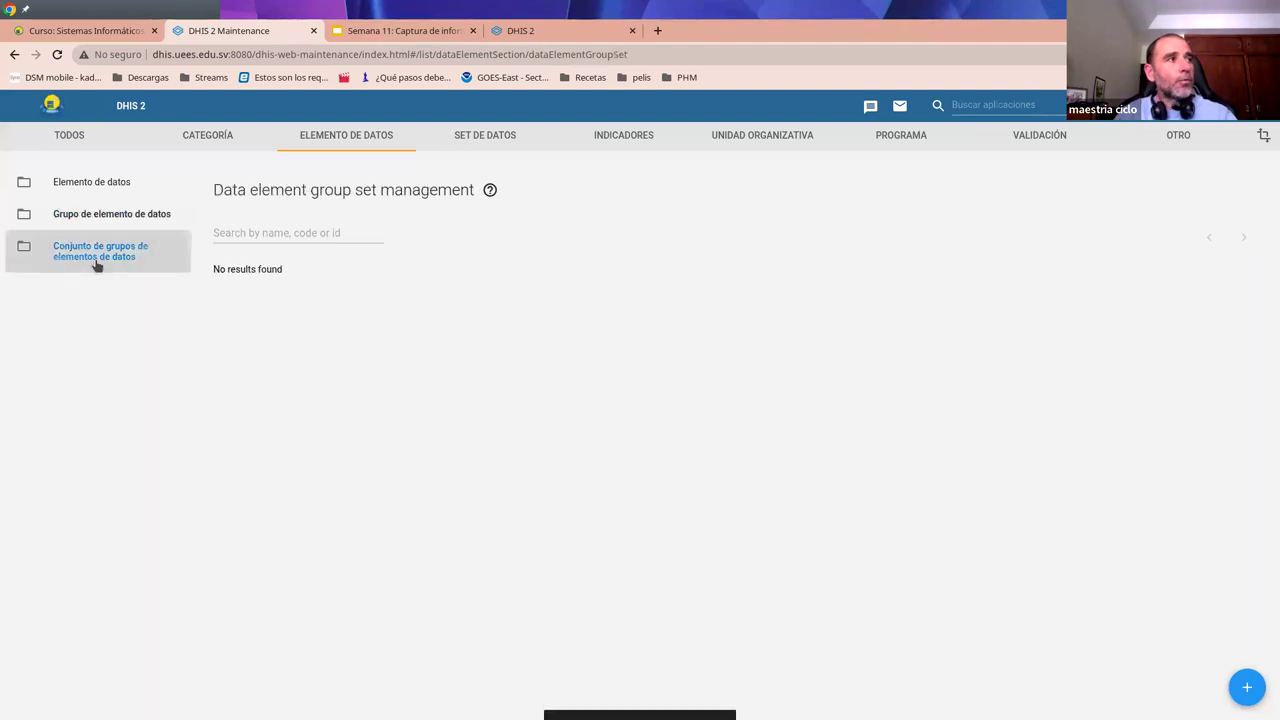
pyautogui.click(1247, 690)
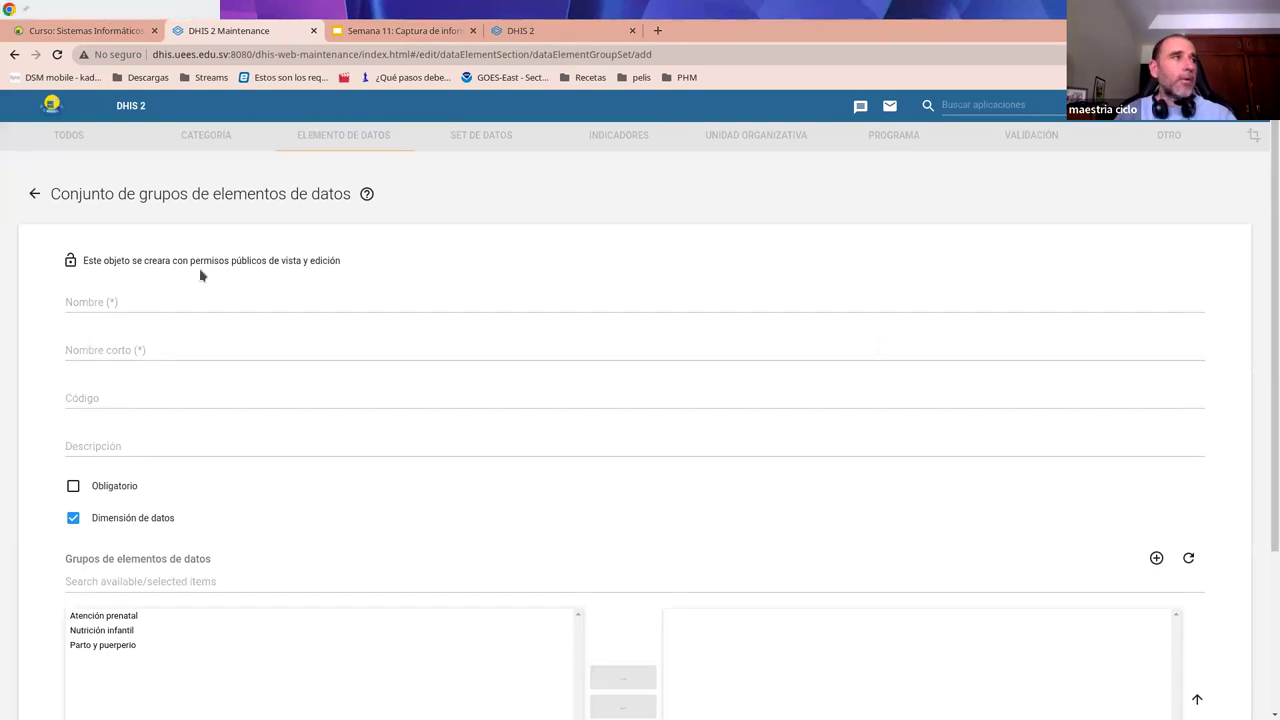
pyautogui.click(148, 300)
pyautogui.write('Programa Materno infantil')
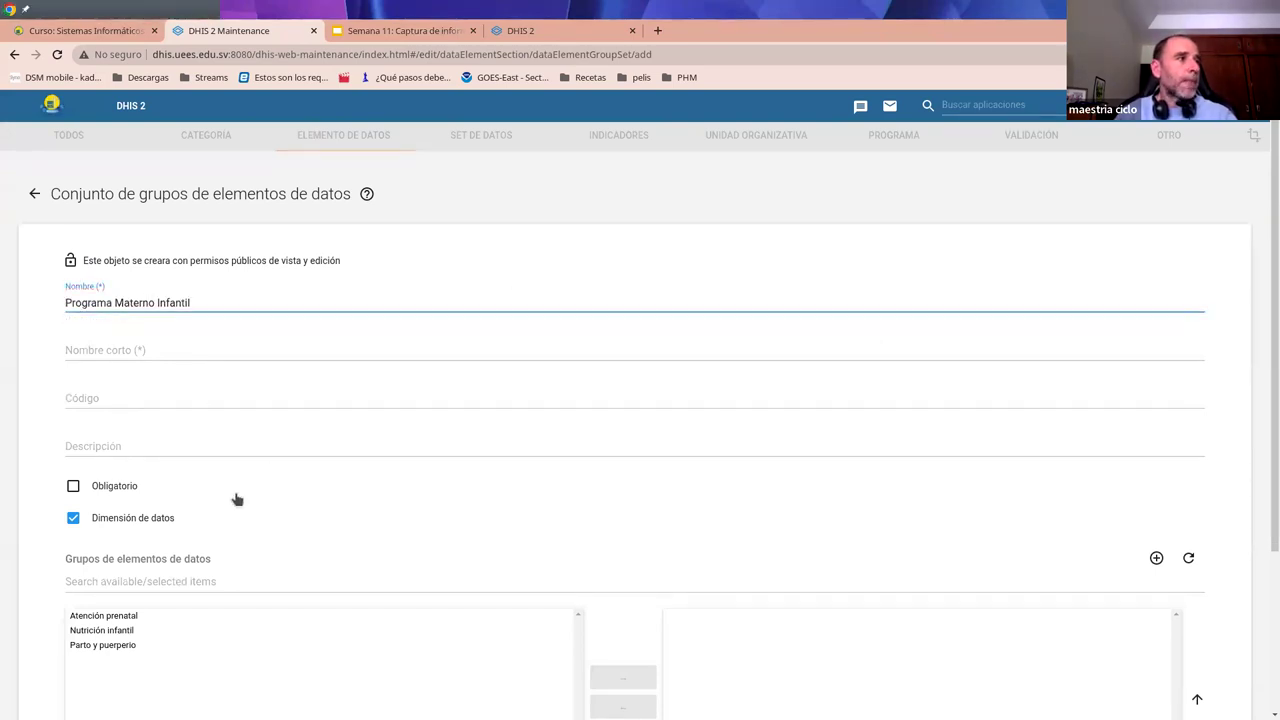
pyautogui.scroll(-3, 237, 500)
pyautogui.click(73, 265)
pyautogui.scroll(3, 220, 277)
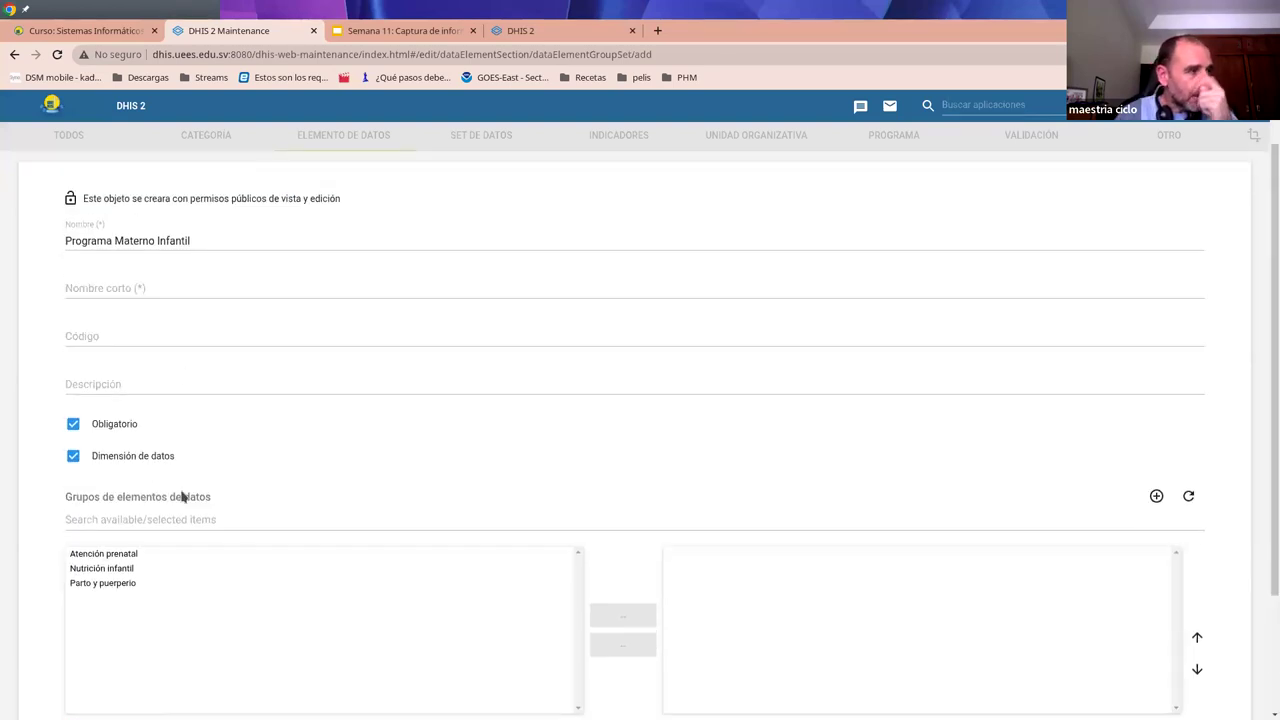
# - Assign Atención prenatal, Nutrición infantil and Parto y puerperio to the group set and try to save it
pyautogui.moveTo(168, 556); pyautogui.dragTo(151, 600)
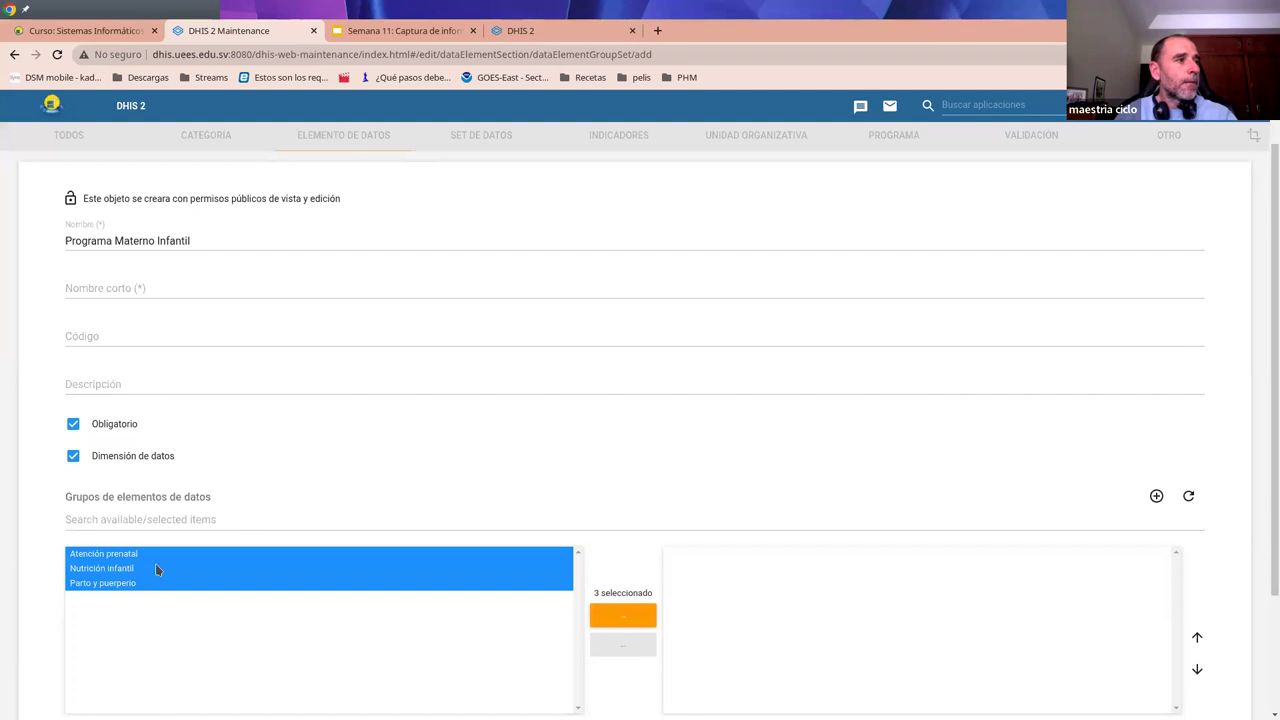
pyautogui.click(622, 616)
pyautogui.scroll(-3, 600, 495)
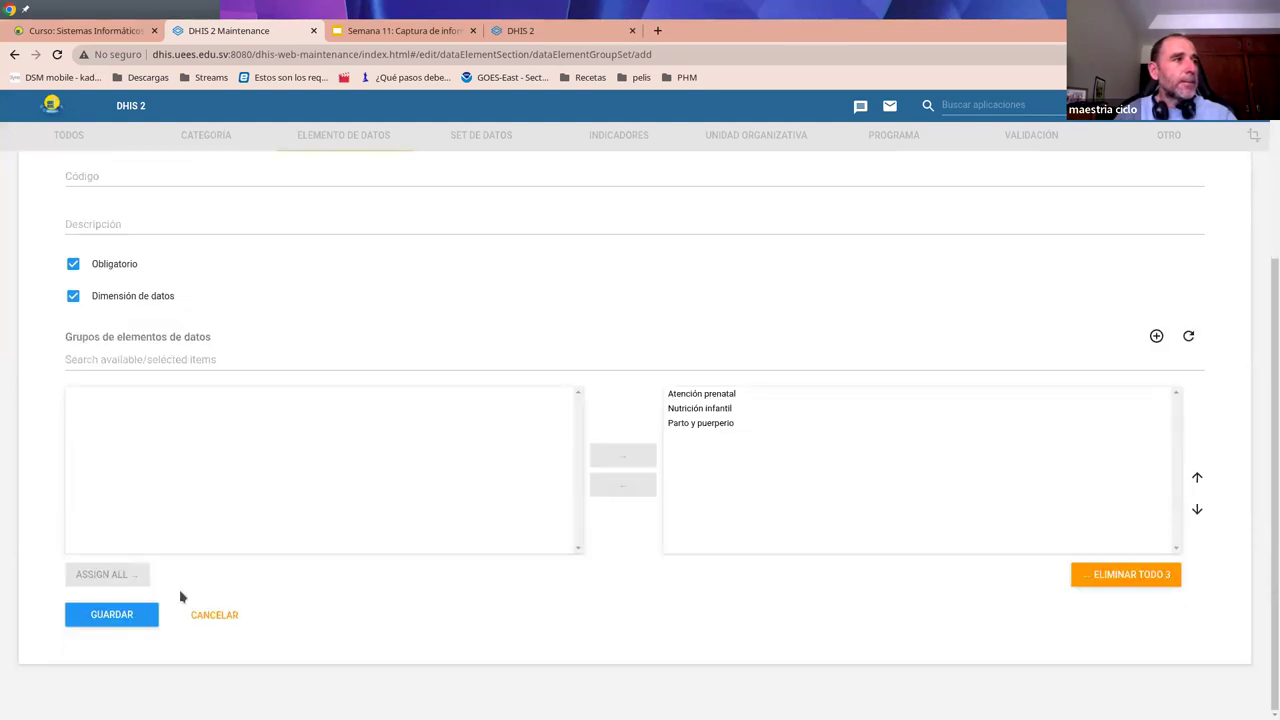
pyautogui.click(122, 620)
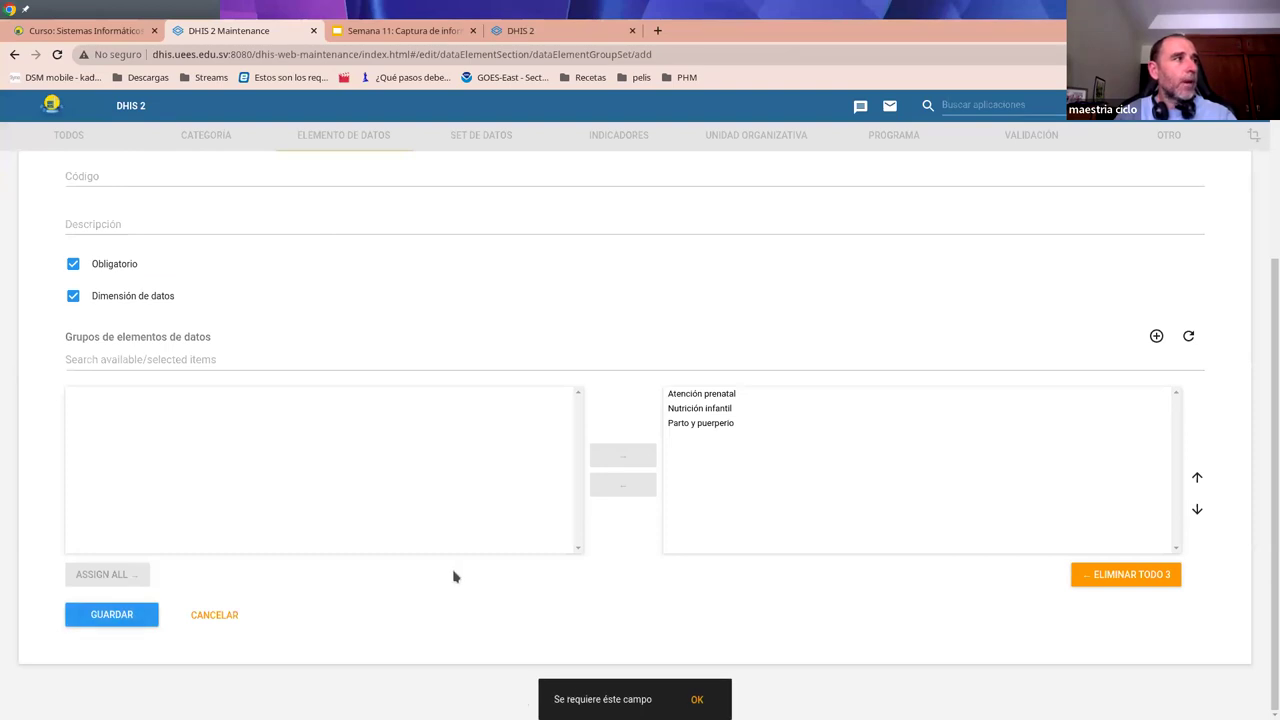
# - Set the group set's short name to "PMI" and save the group set
pyautogui.scroll(4, 320, 500)
pyautogui.click(105, 350)
pyautogui.write('PMI')
pyautogui.scroll(-3, 194, 449)
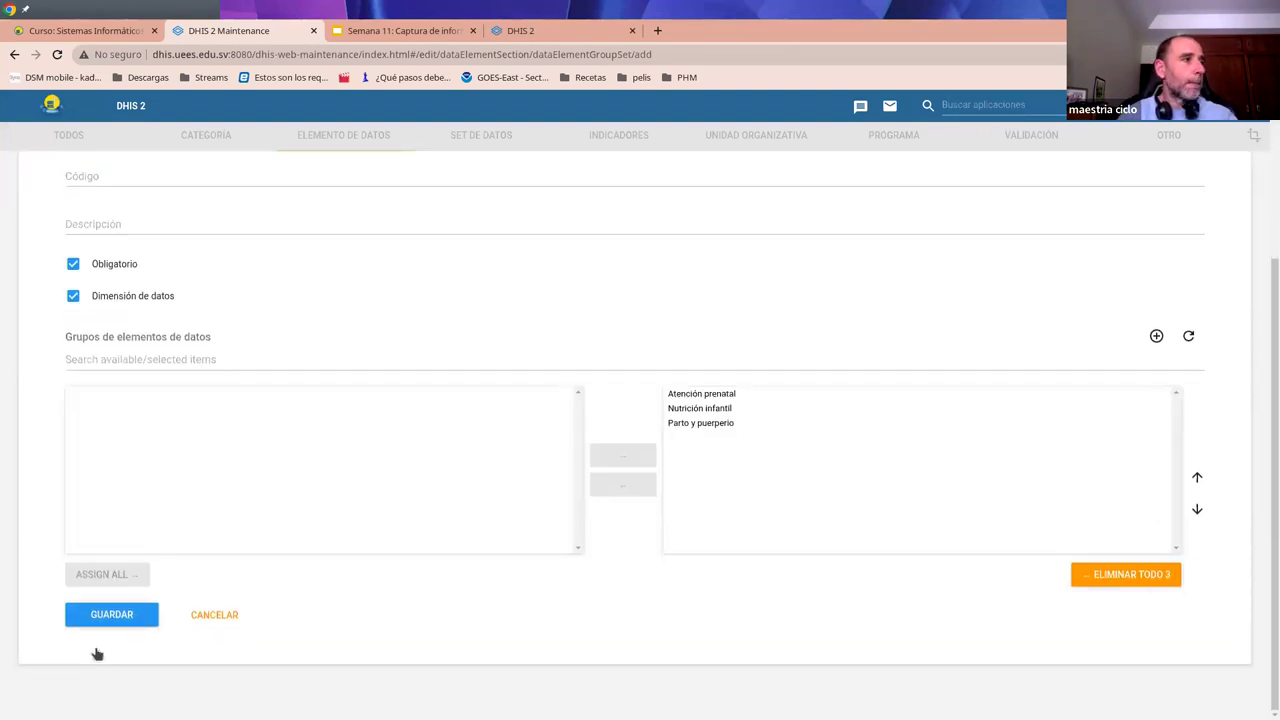
pyautogui.click(110, 616)
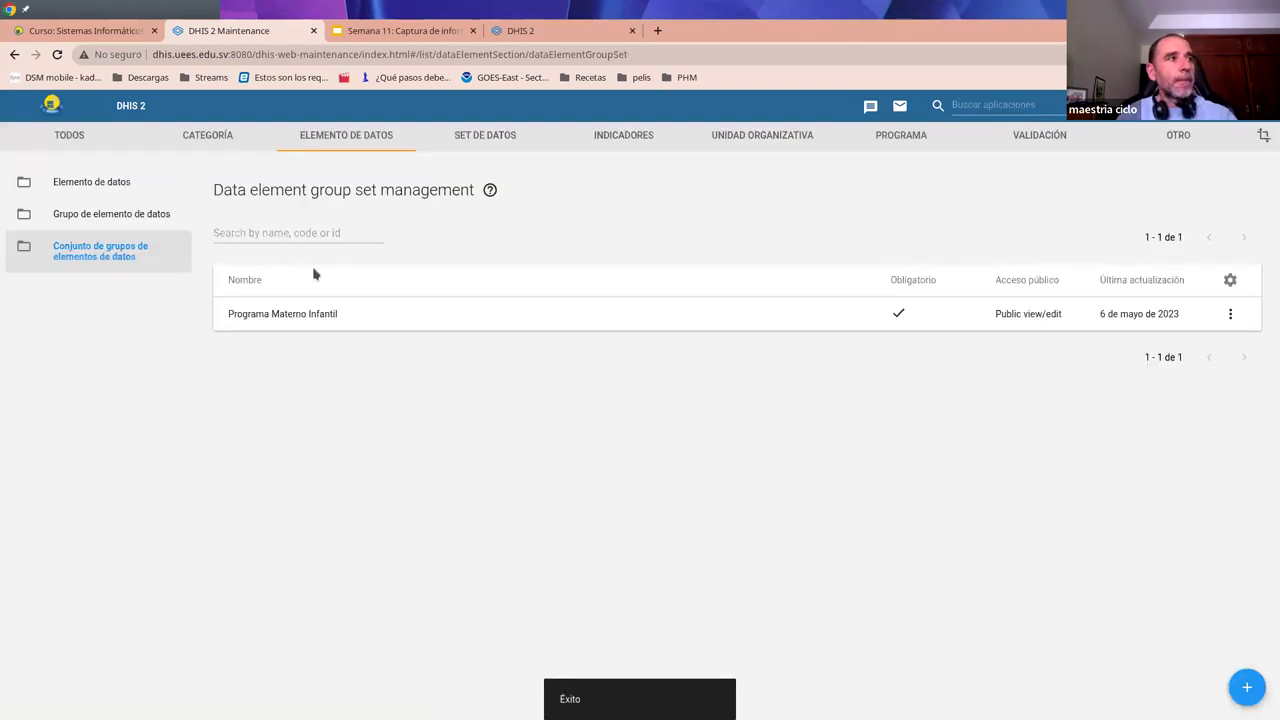
# - Switch to the Semana 11 slides, present the "Paso 5: indicadores, validaciones" slide, and return to DHIS 2 Maintenance
pyautogui.click(360, 34)
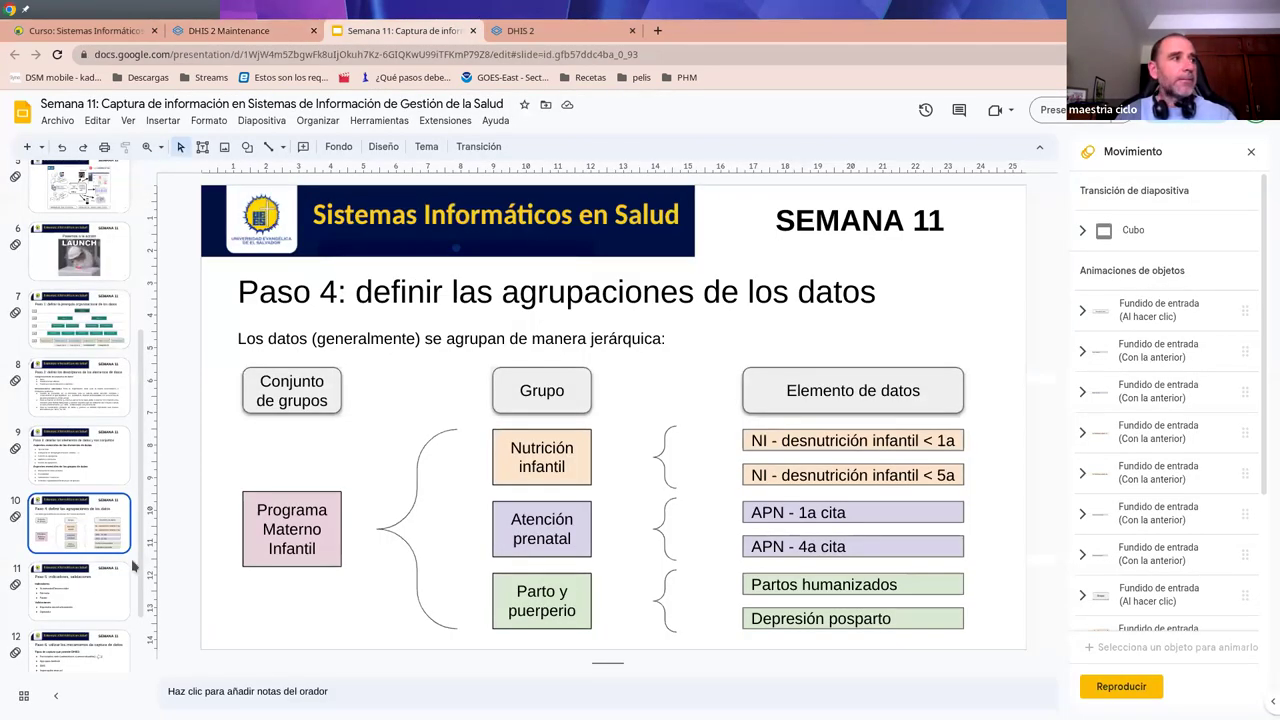
pyautogui.click(52, 596)
pyautogui.click(1052, 109)
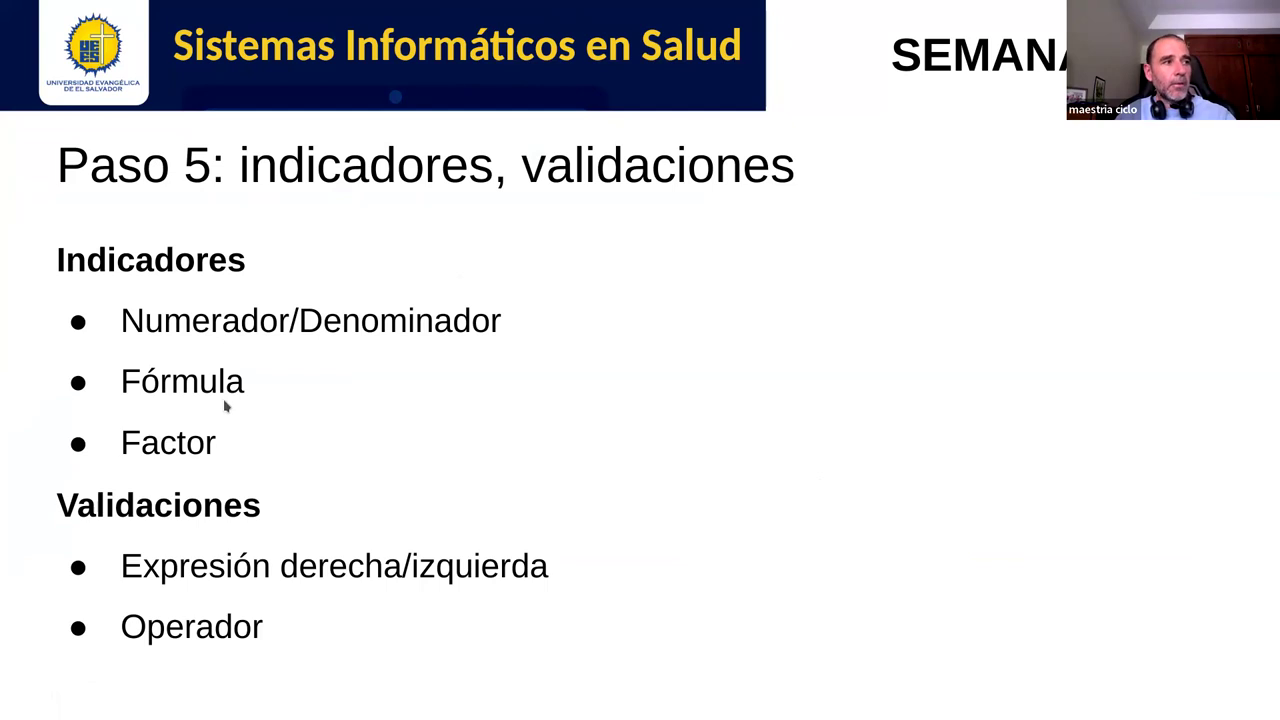
pyautogui.press('Escape')
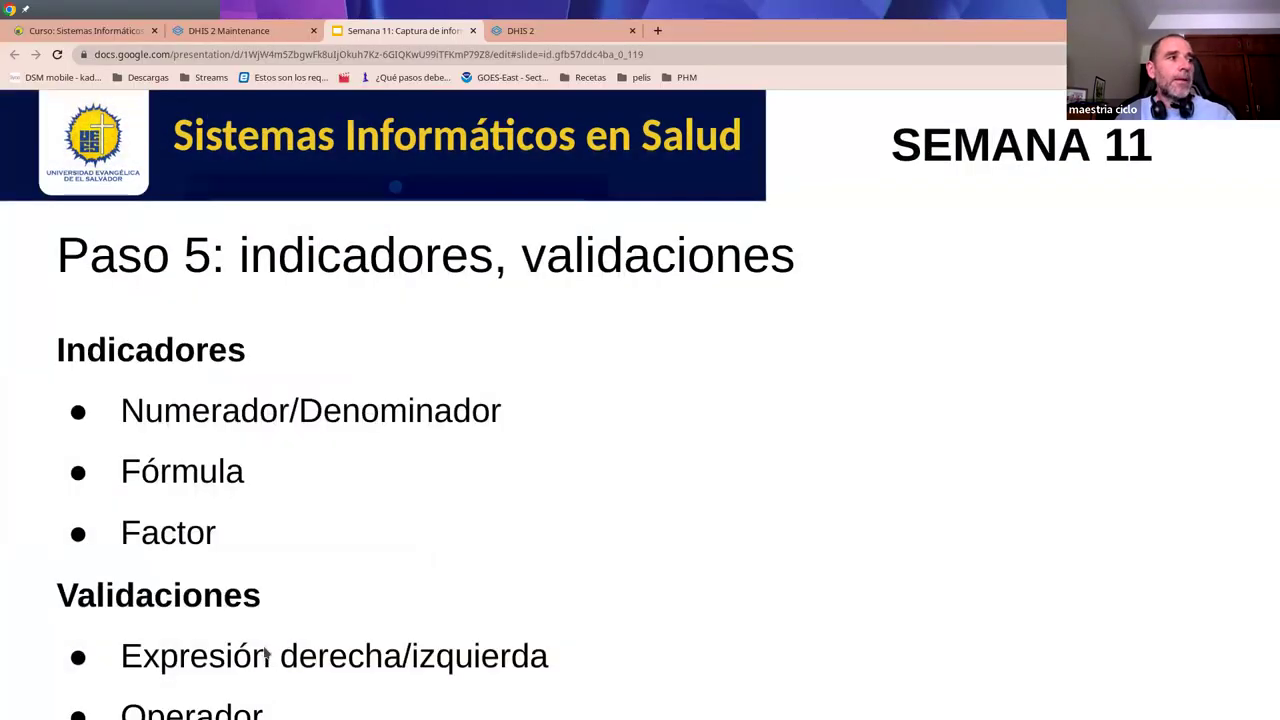
pyautogui.click(267, 42)
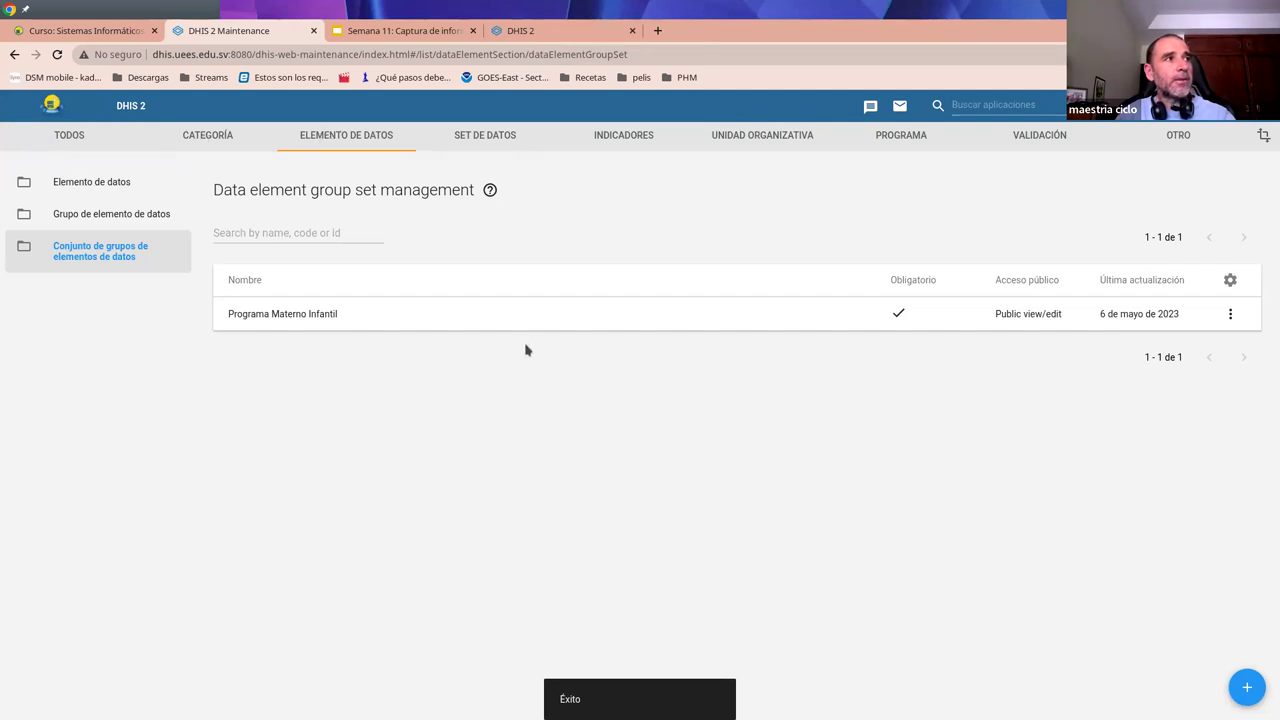
# - Create and save an indicator type named "Por ciento" with a factor of 100
pyautogui.click(619, 134)
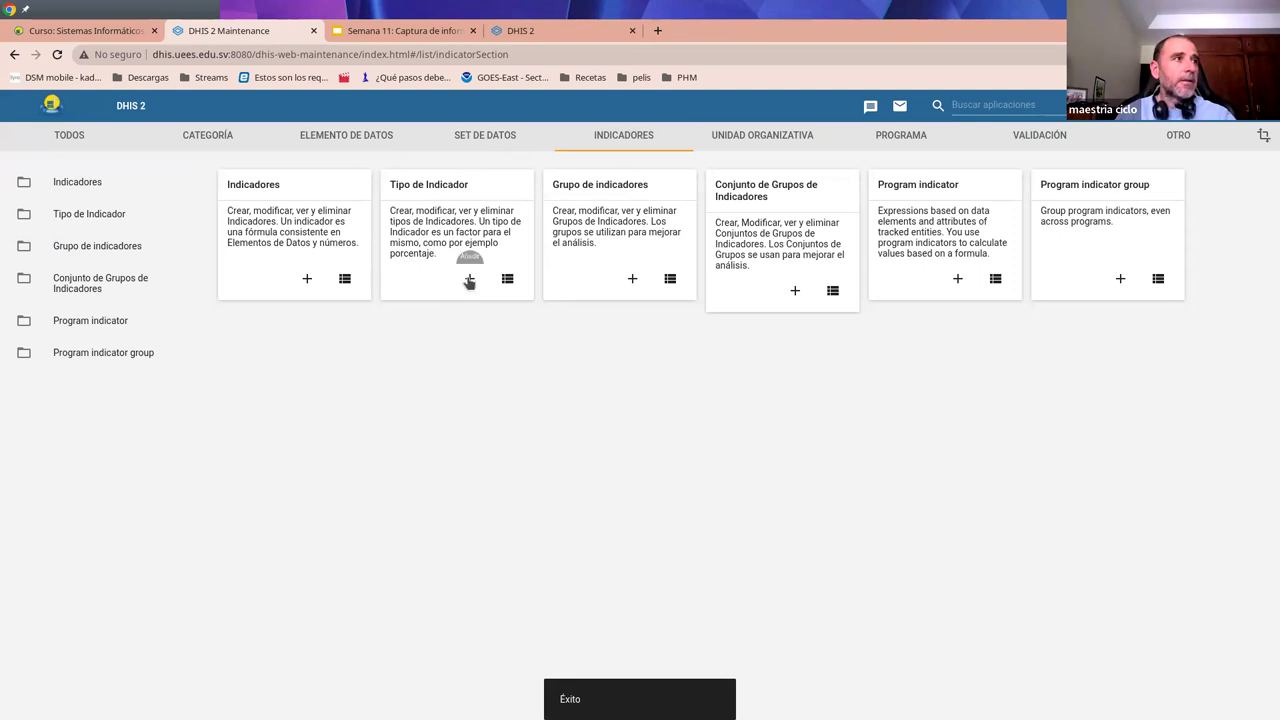
pyautogui.click(87, 217)
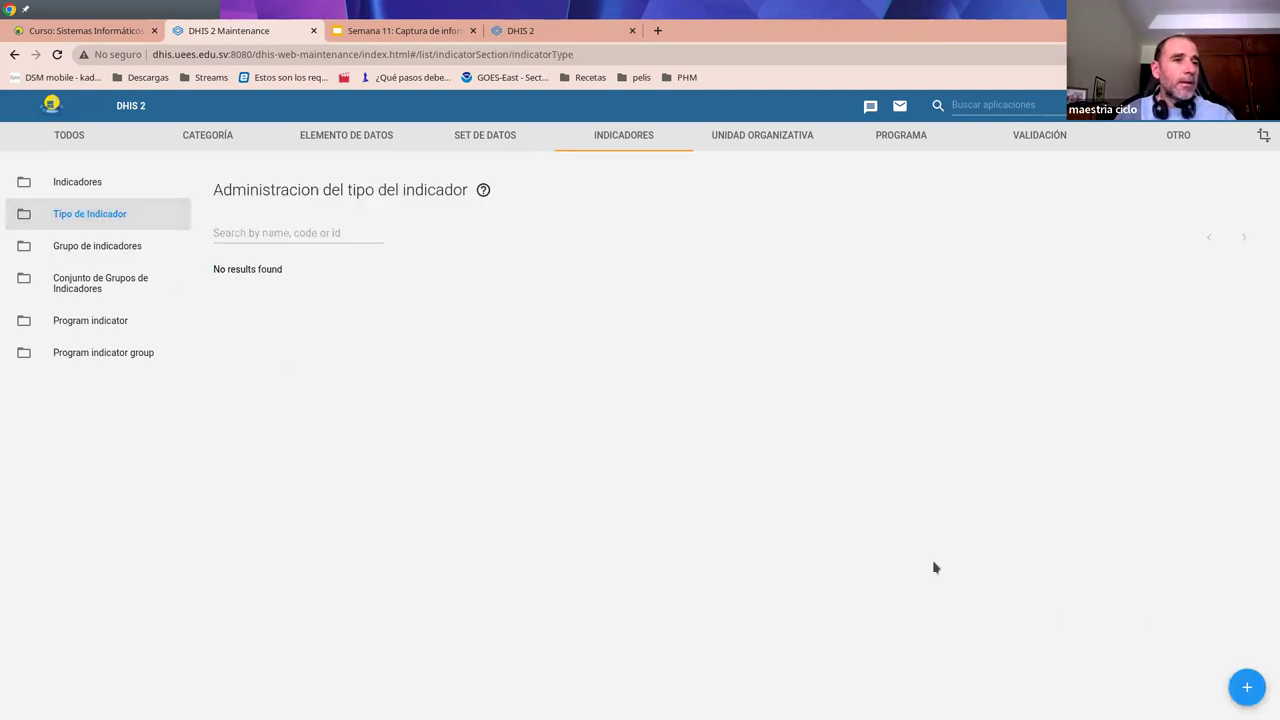
pyautogui.click(1248, 689)
pyautogui.click(158, 277)
pyautogui.write('Por ciento')
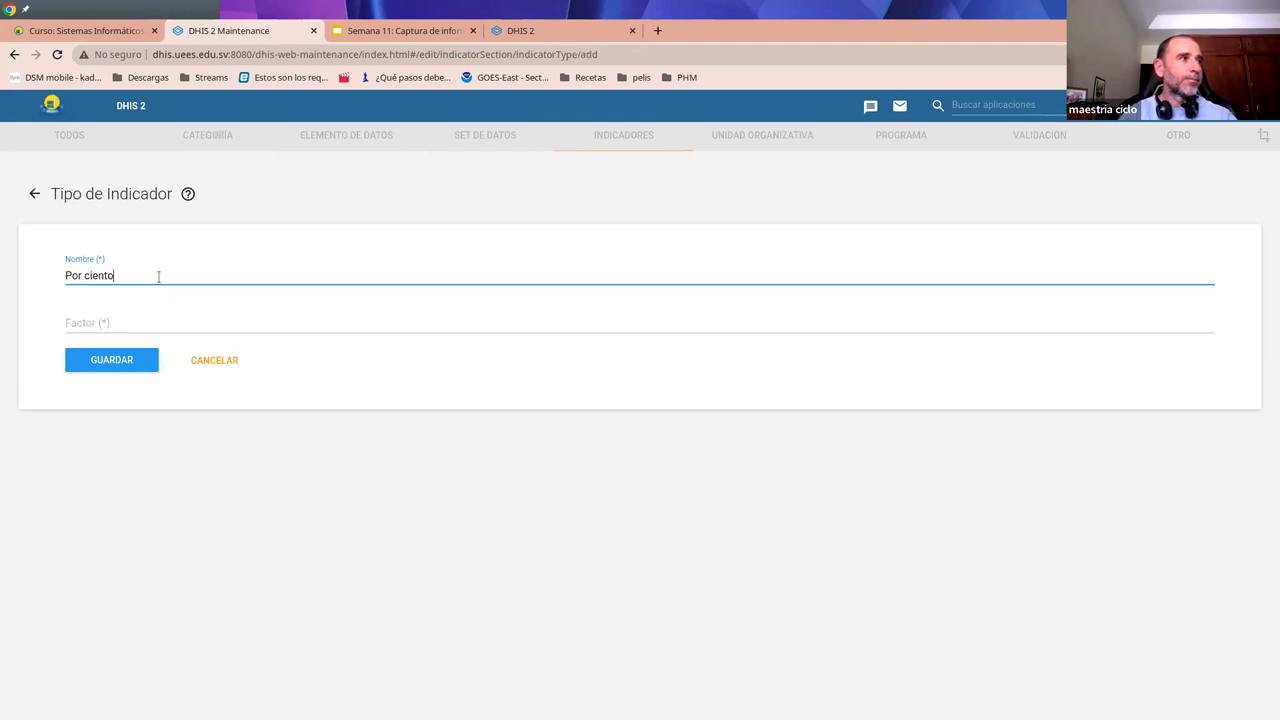
pyautogui.click(132, 321)
pyautogui.write('100')
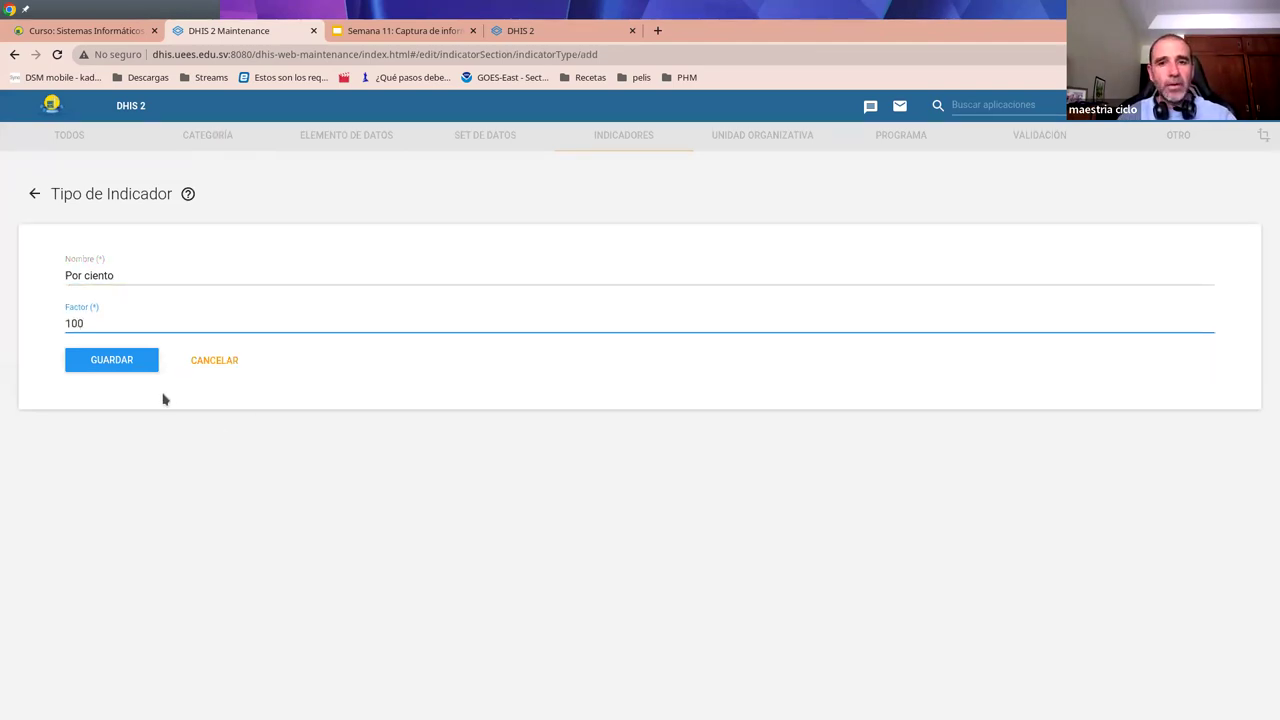
pyautogui.click(112, 362)
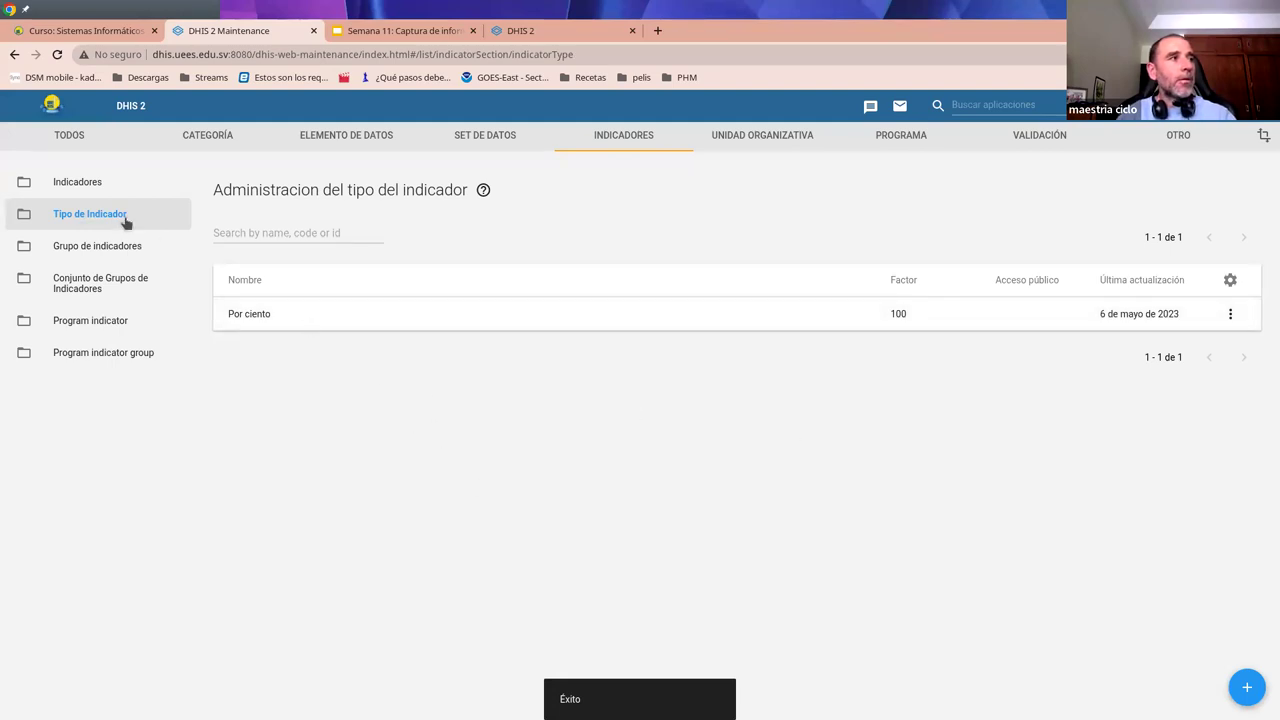
# - Start a new indicator named "Porcentaje de mujeres embarazadas que acuden a primera cita APN" with the short name "%1APN"
pyautogui.click(84, 184)
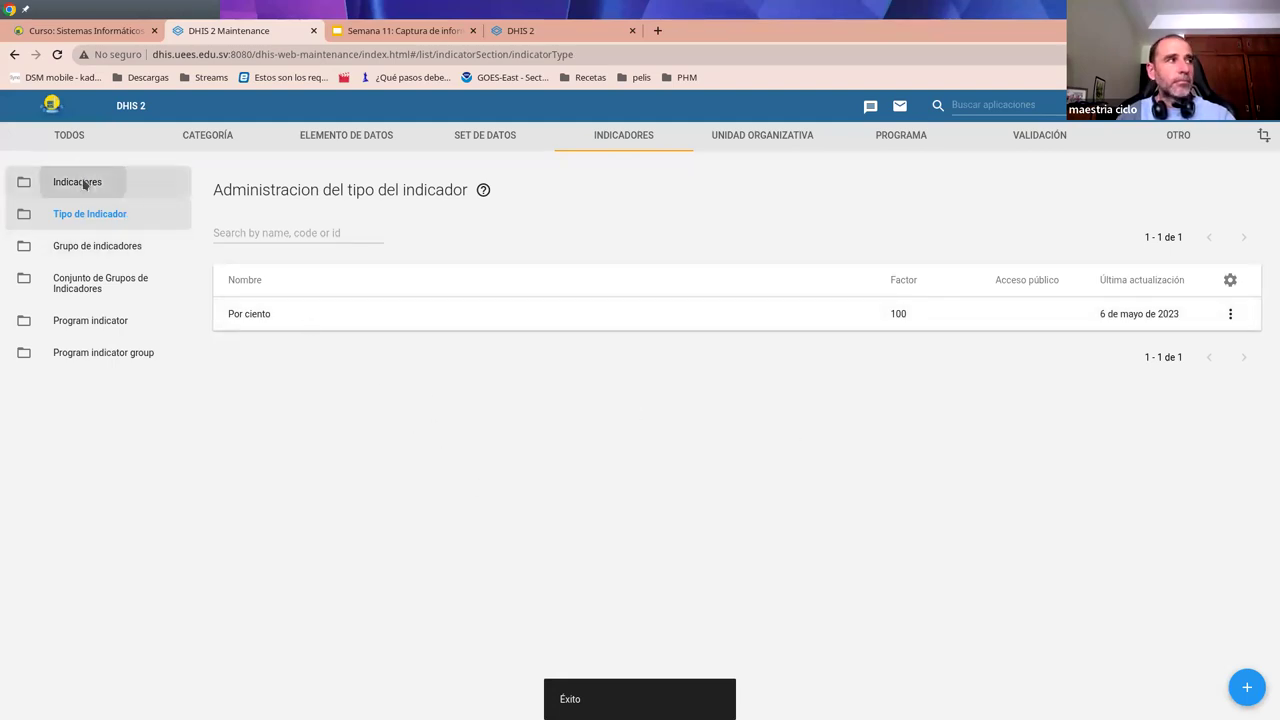
pyautogui.click(1245, 698)
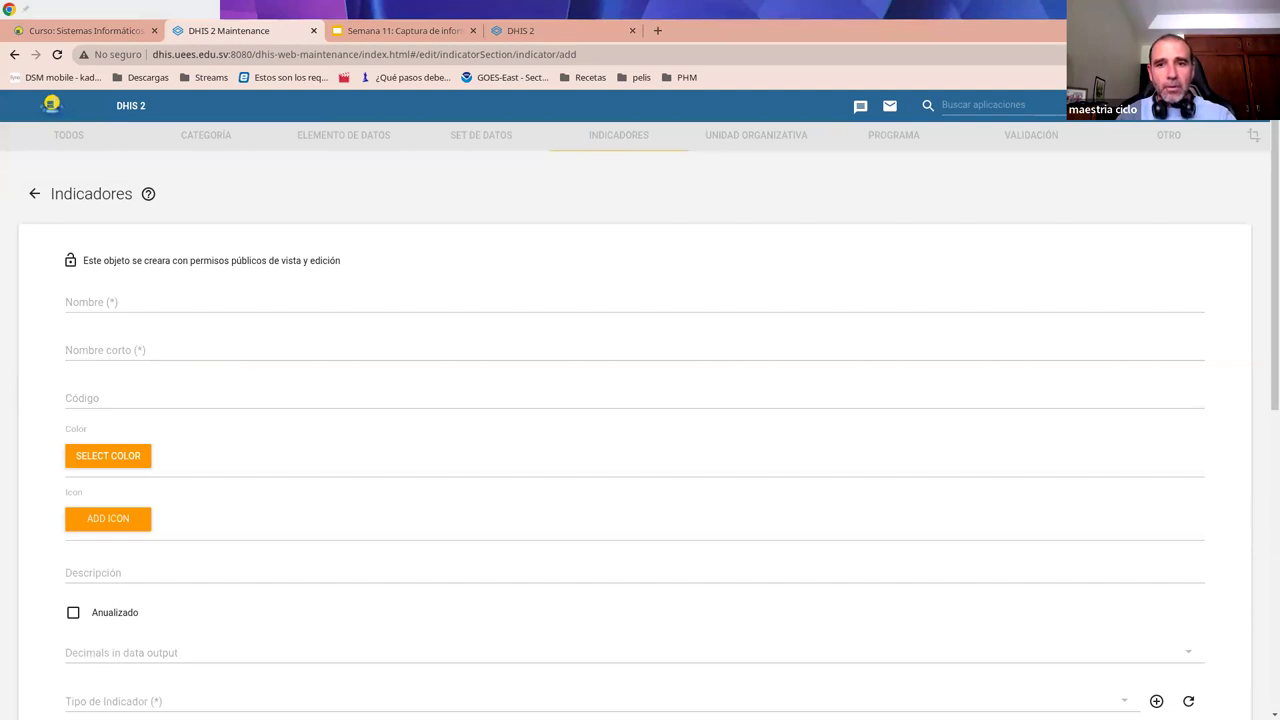
pyautogui.click(466, 307)
pyautogui.write('Porcentaje de mujeres embarazadas que acuden a primera cita APN')
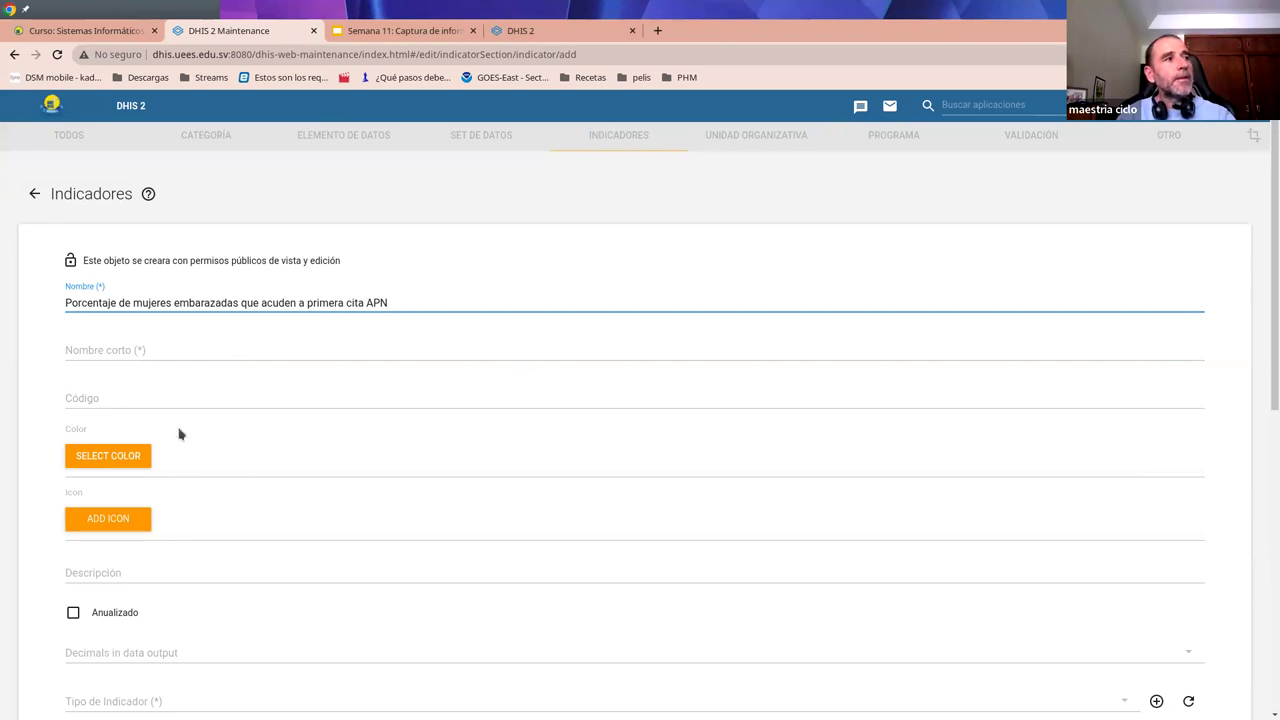
pyautogui.click(162, 358)
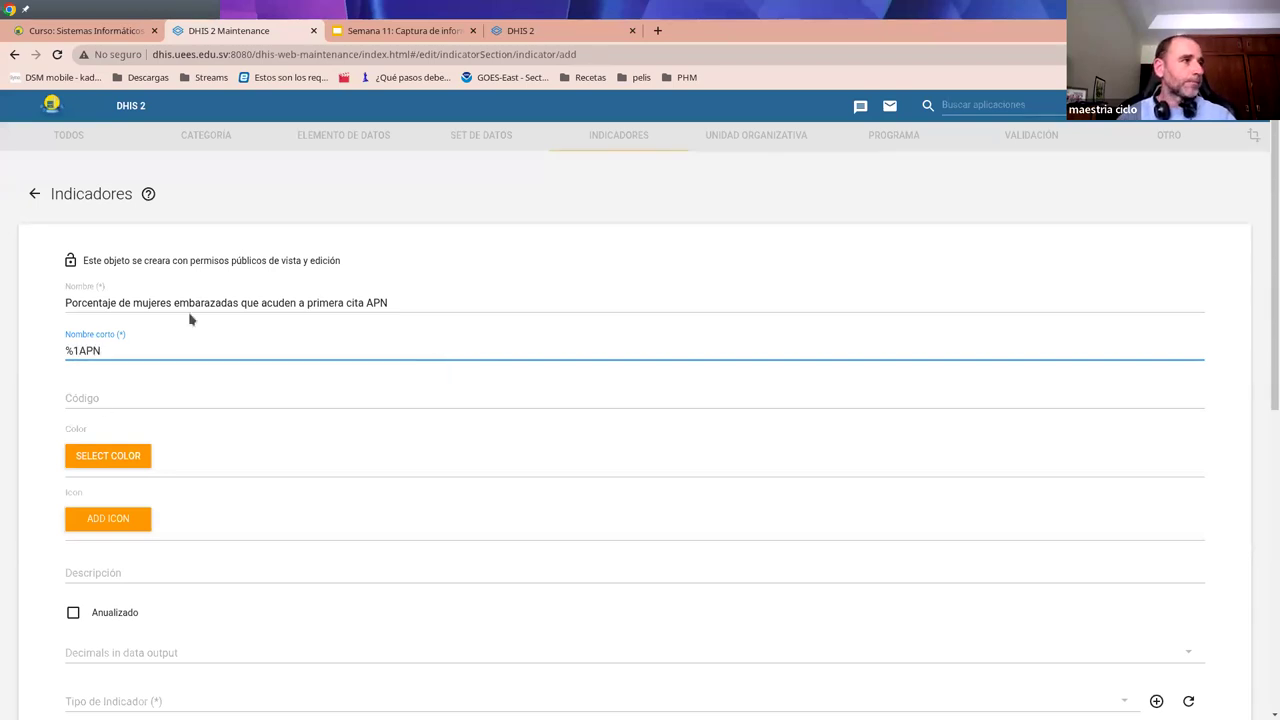
# - Set the new indicator's type to "Por ciento"
pyautogui.scroll(-2, 313, 466)
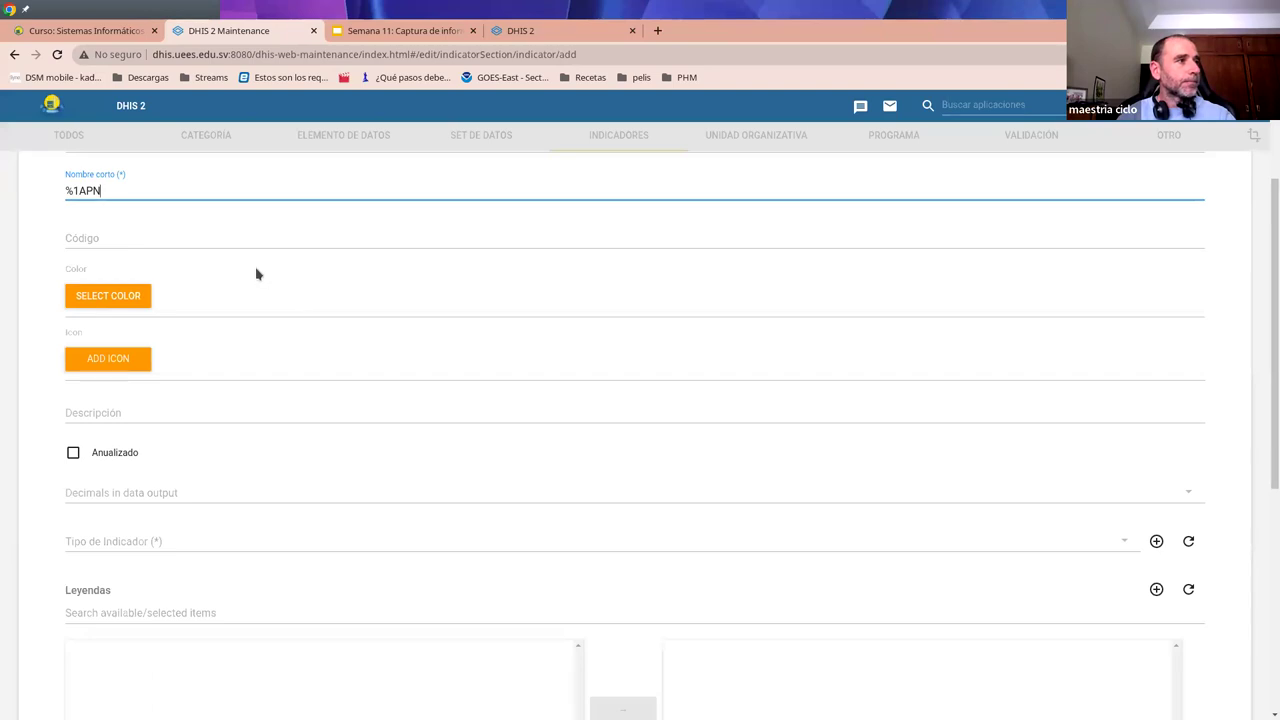
pyautogui.scroll(1, 252, 280)
pyautogui.scroll(-2, 340, 450)
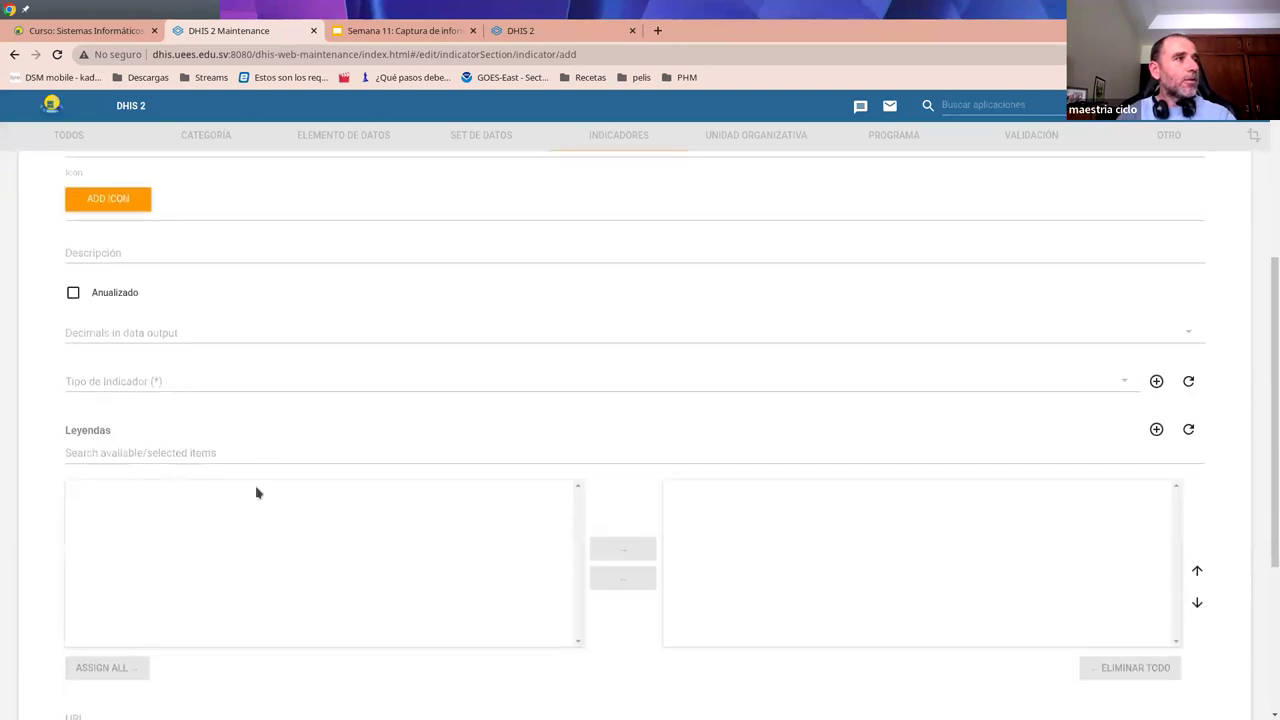
pyautogui.click(189, 386)
pyautogui.click(151, 388)
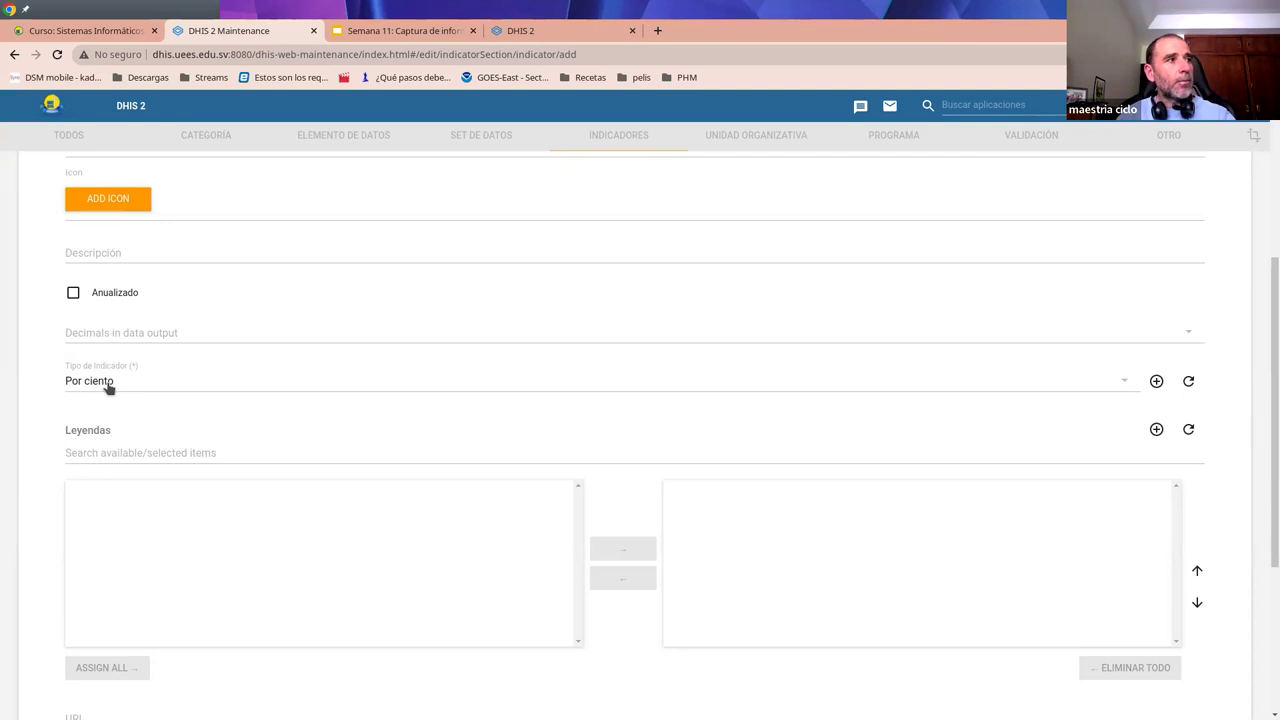
# - Open the indicator's numerator for editing and insert the data element "APN - 1a cita" into its expression
pyautogui.scroll(-3, 271, 505)
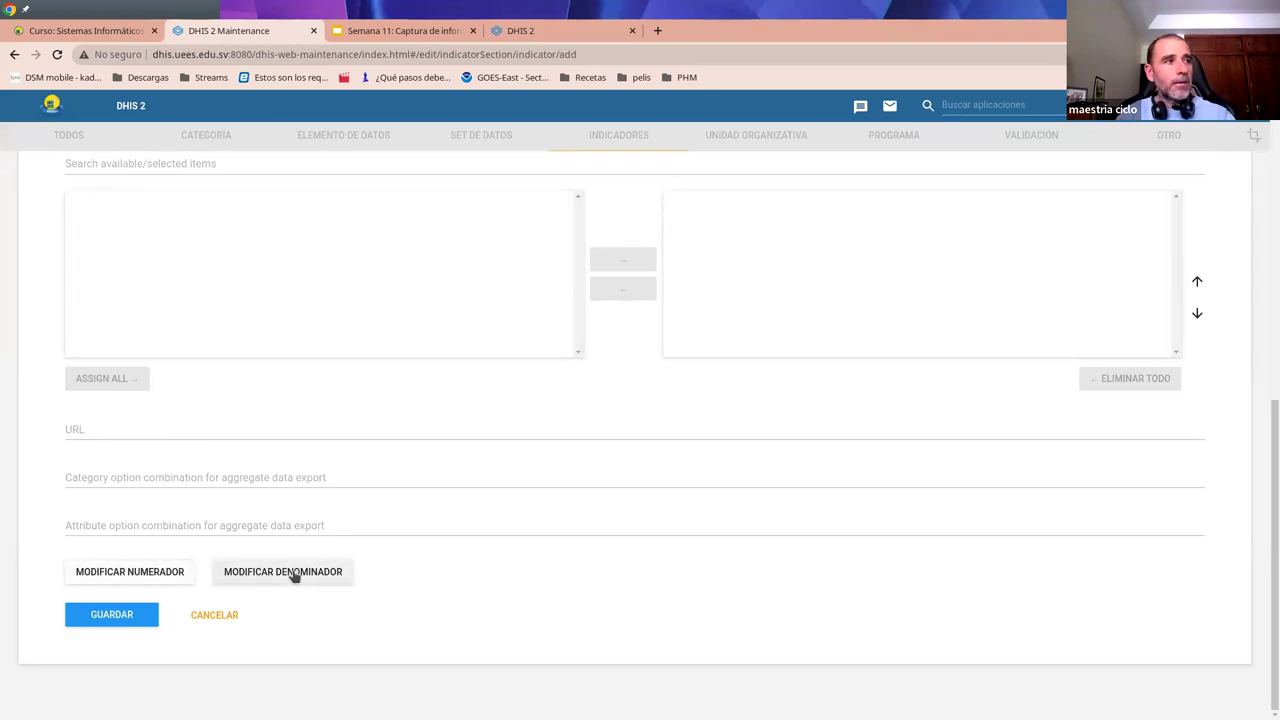
pyautogui.click(168, 576)
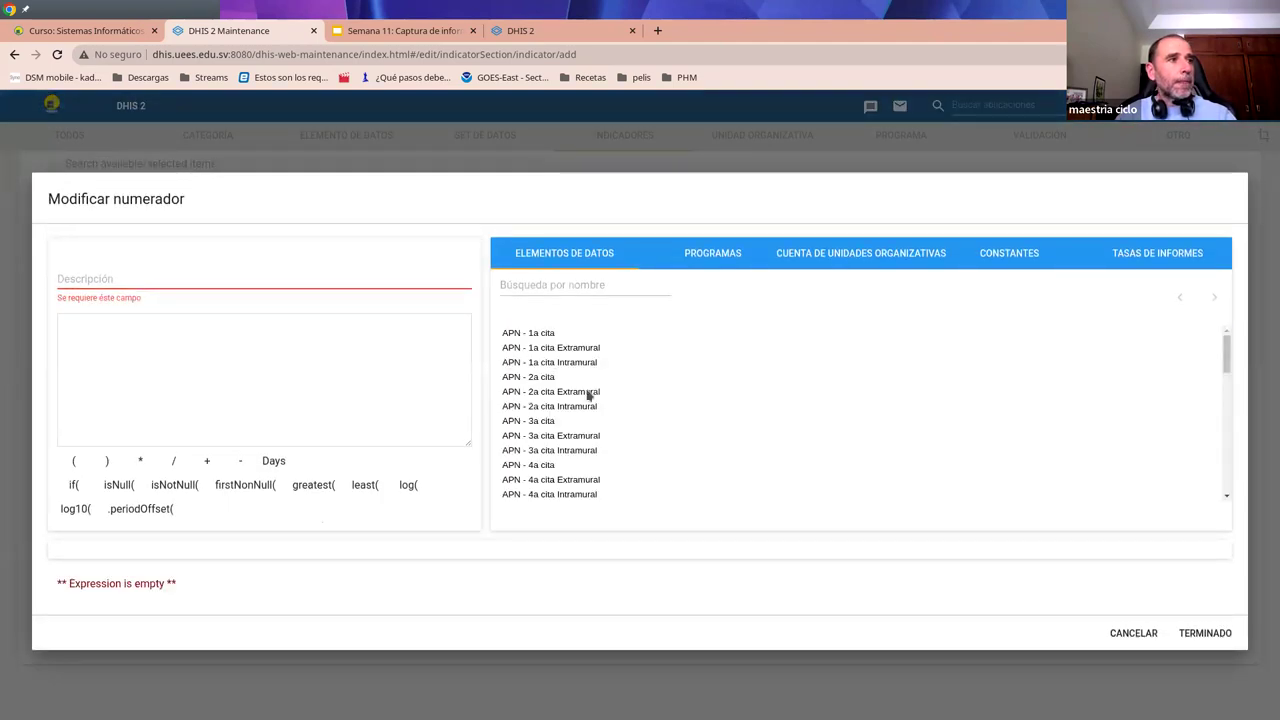
pyautogui.click(545, 337)
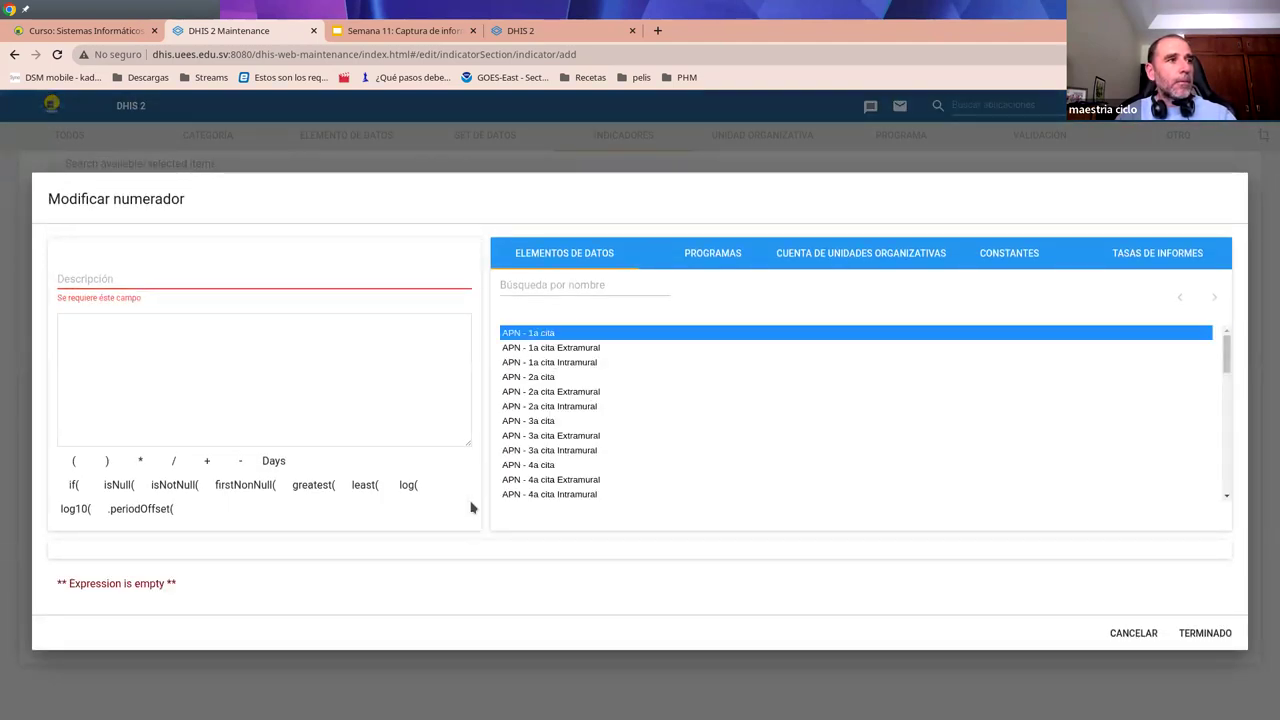
pyautogui.click(541, 336)
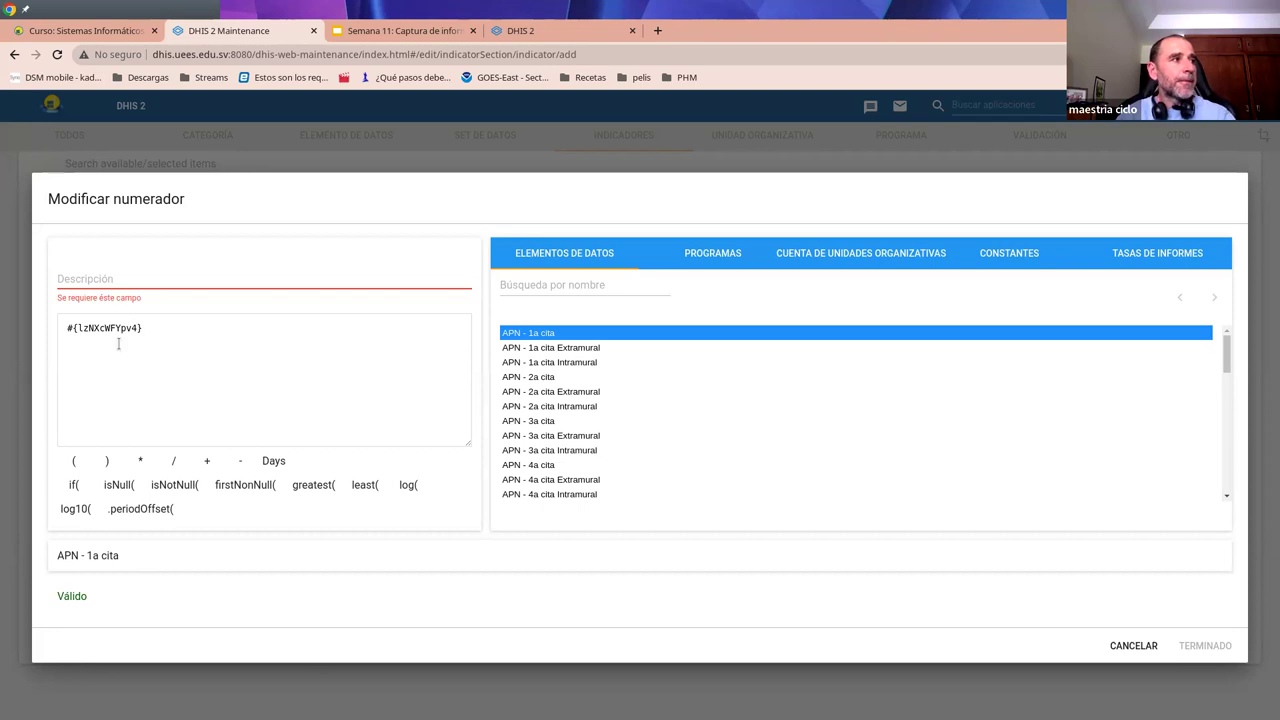
# - Describe the numerator as "APN - 1a cita" and accept the numerator definition
pyautogui.click(91, 277)
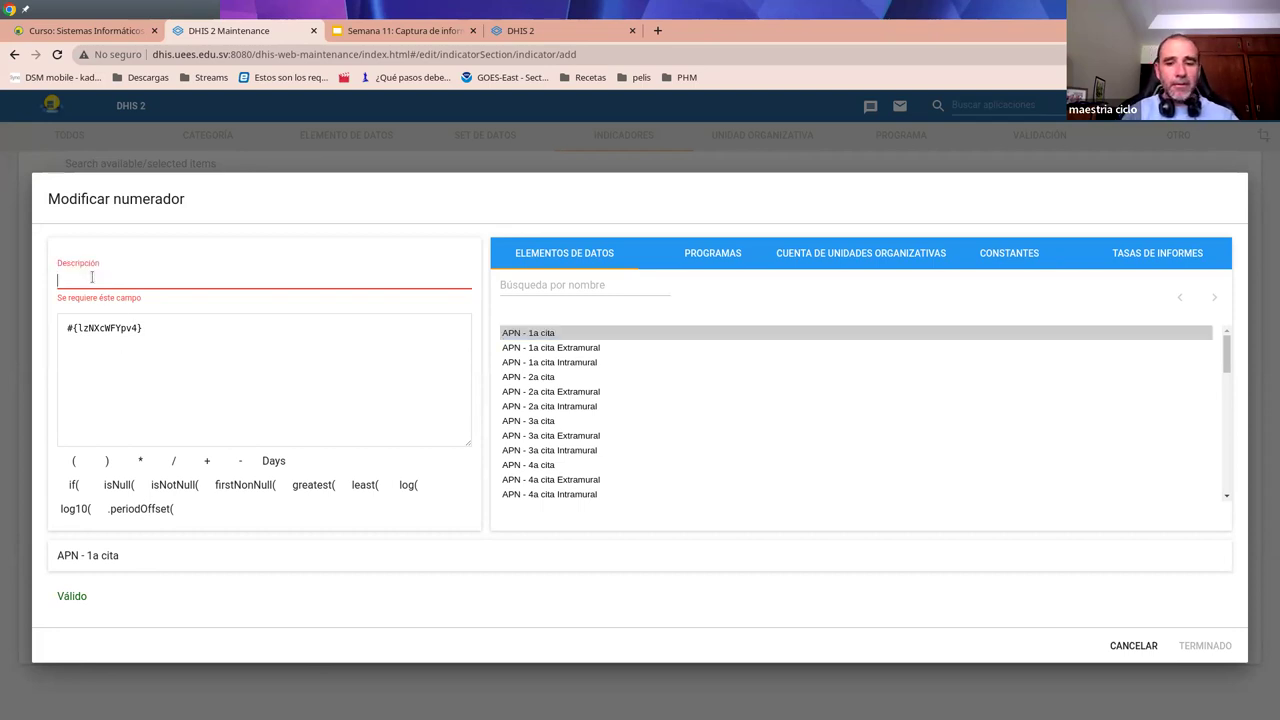
pyautogui.write('APN -')
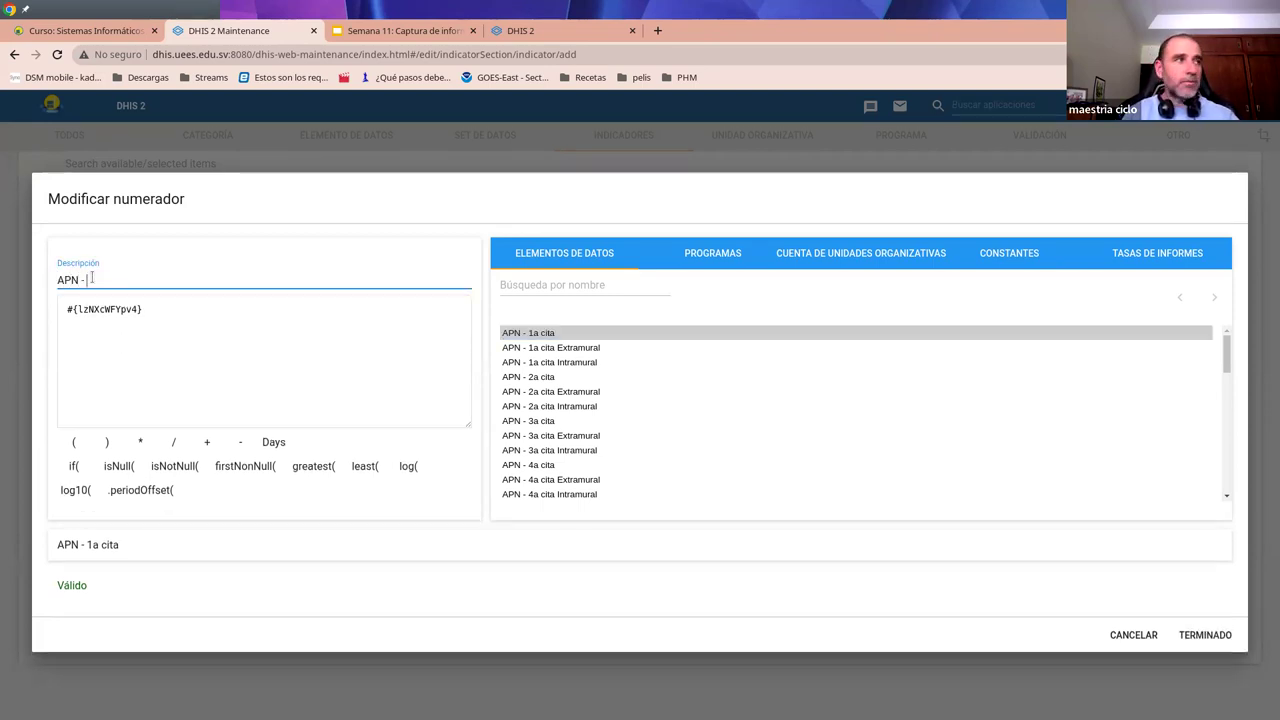
pyautogui.write(' 1a cit')
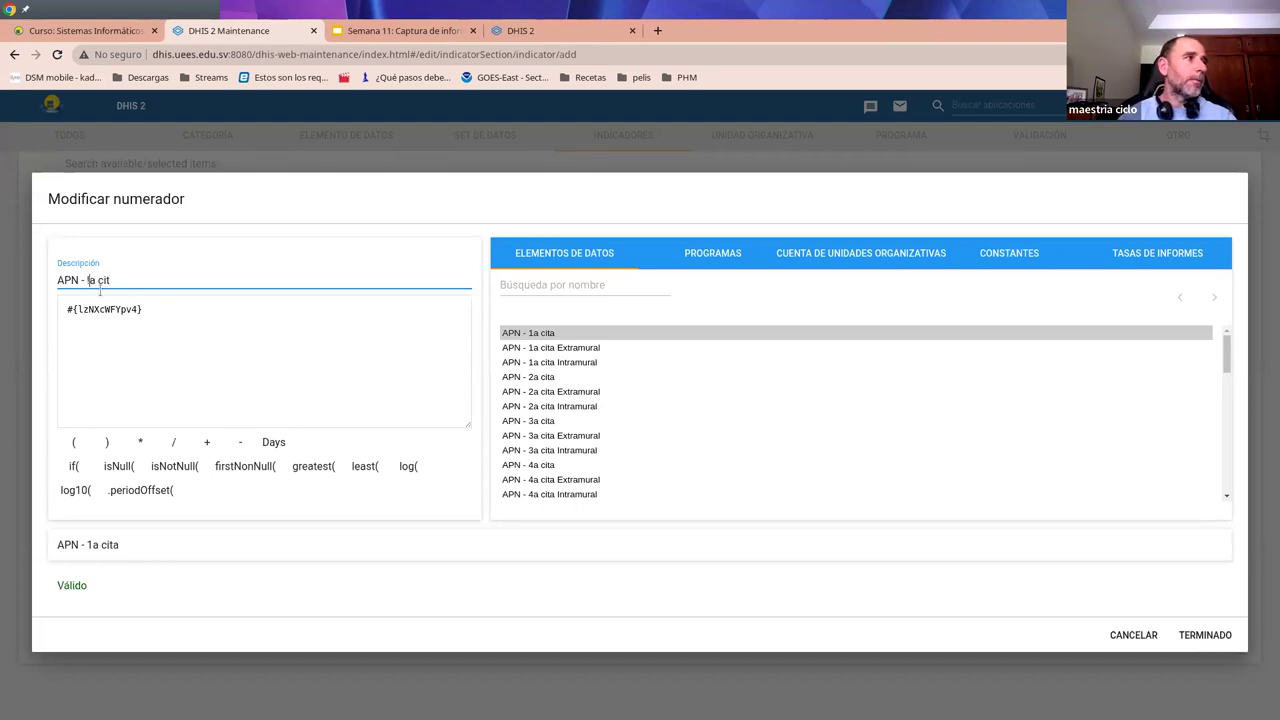
pyautogui.press('BackSpace')
pyautogui.write('1a')
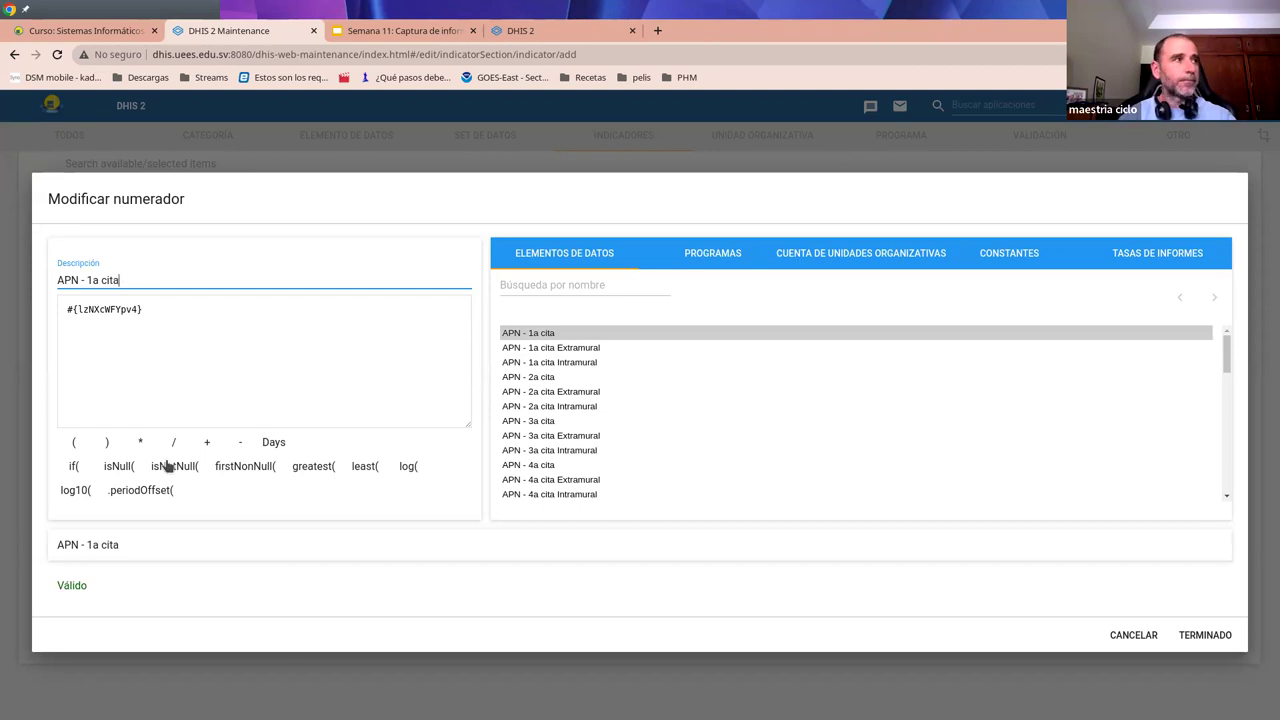
pyautogui.click(1208, 638)
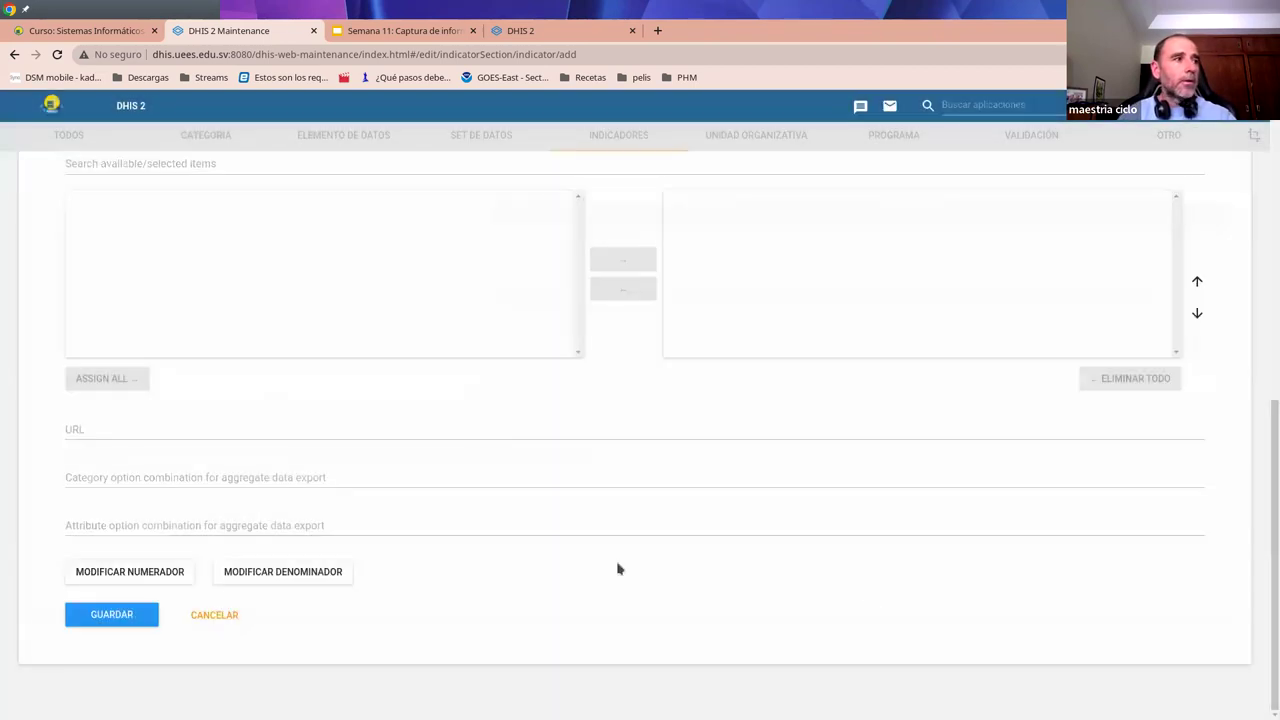
# - Open the indicator's denominator for editing and insert the data element "Población de mujeres embarazadas" into its expression
pyautogui.click(271, 573)
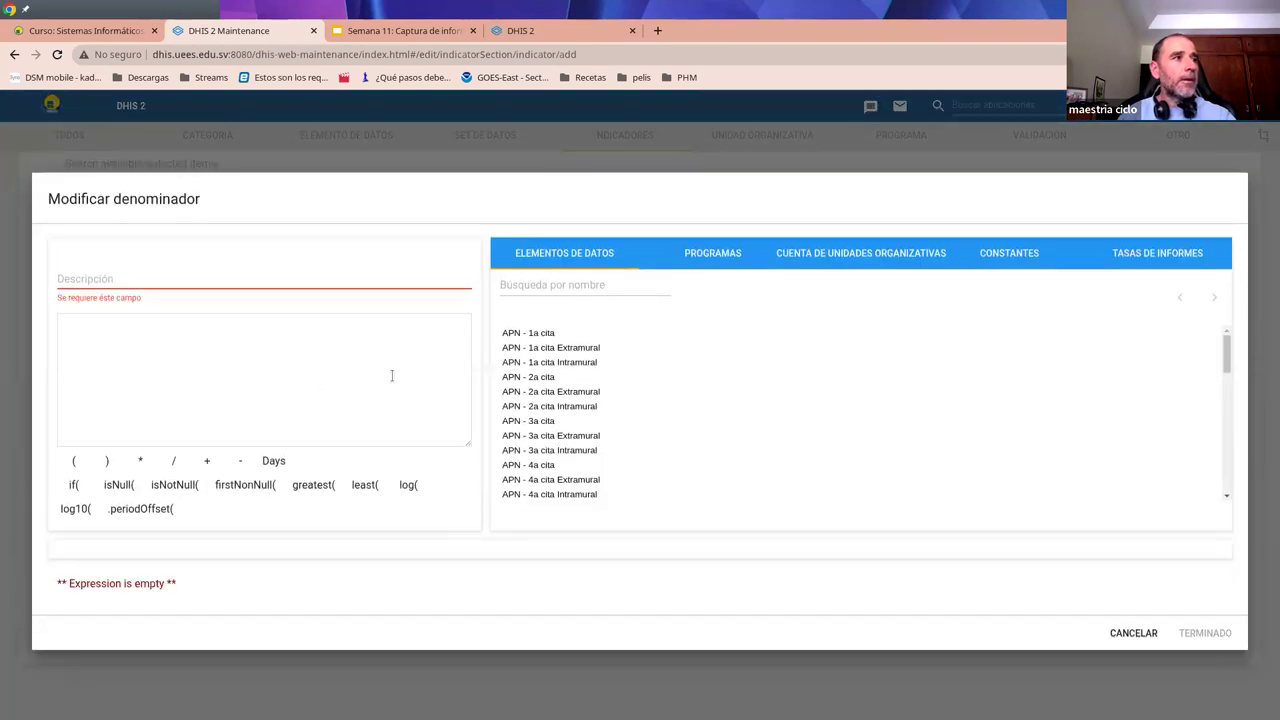
pyautogui.scroll(-15, 614, 437)
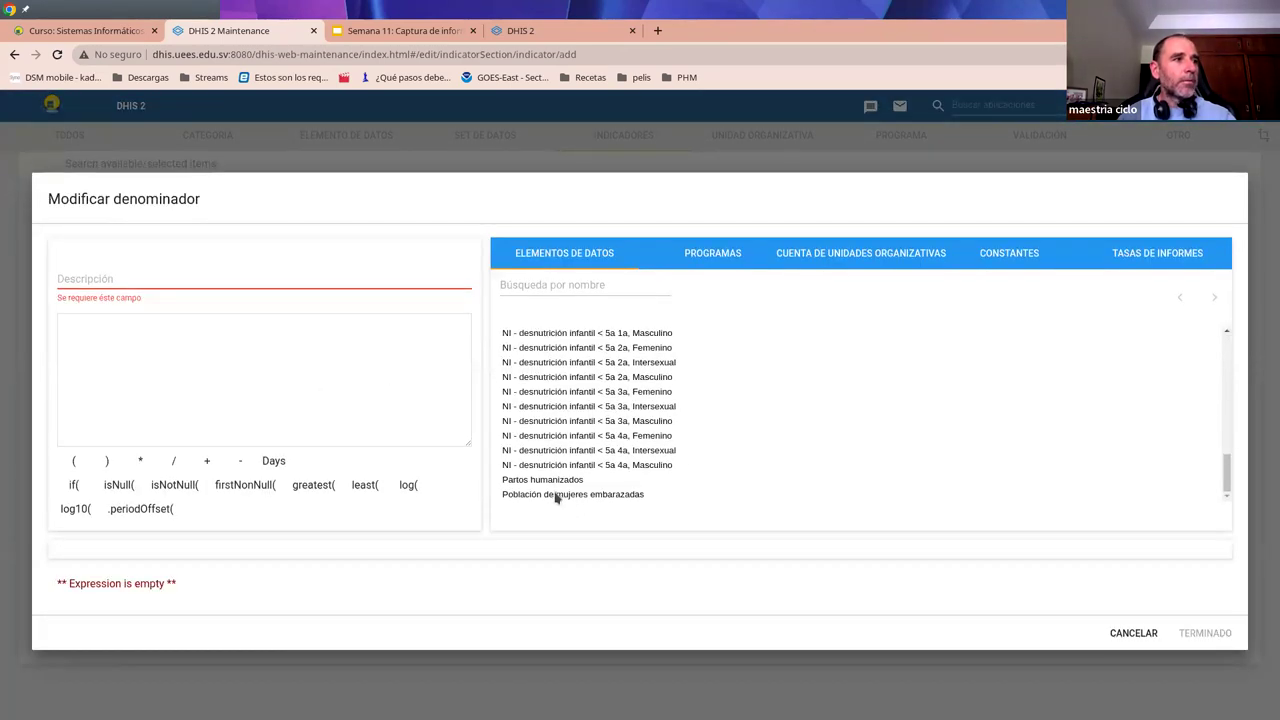
pyautogui.click(556, 495)
pyautogui.doubleClick(537, 496)
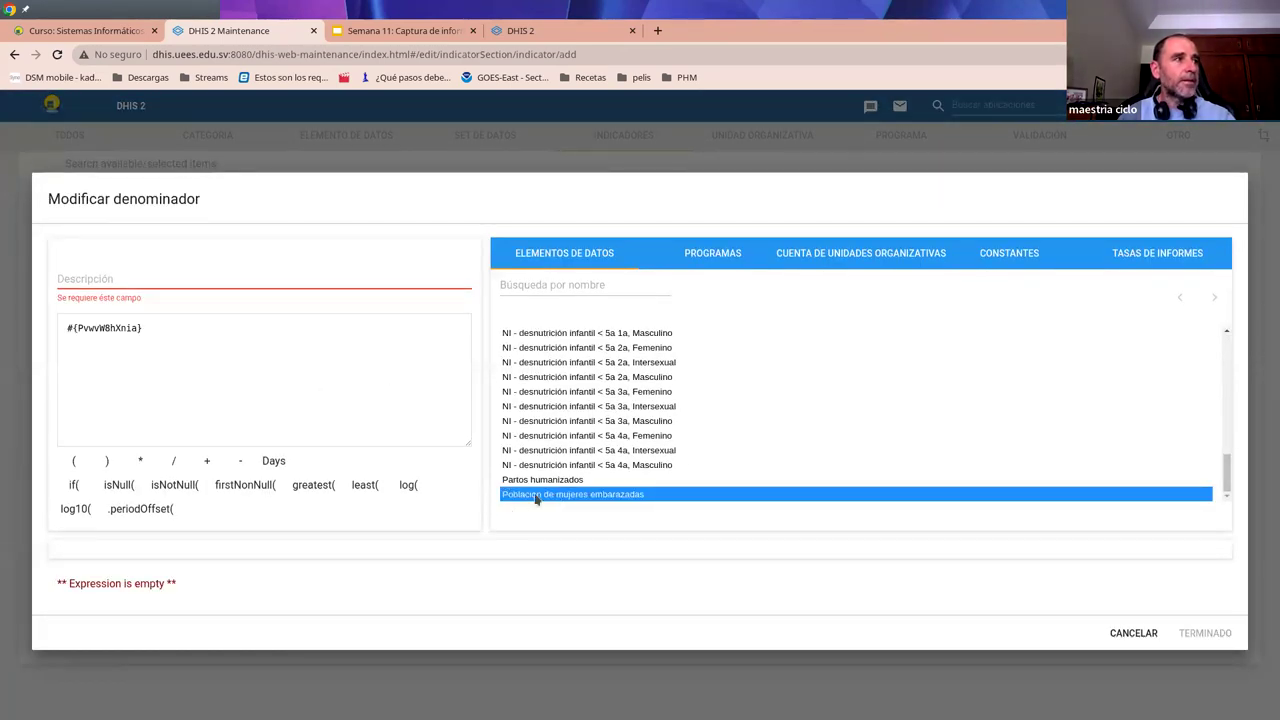
# - Describe the denominator as "Población embarazadas", accept its definition and save the indicator
pyautogui.click(145, 284)
pyautogui.write('Población embarazadas')
pyautogui.click(1185, 633)
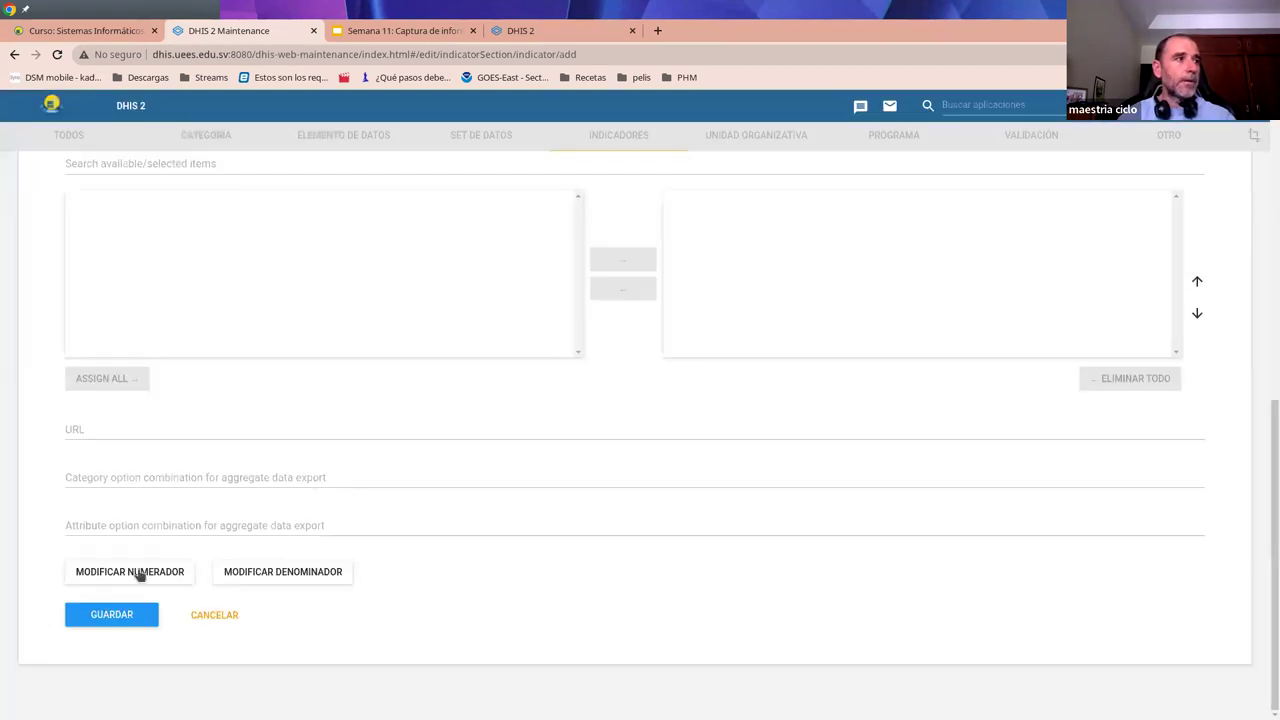
pyautogui.click(111, 617)
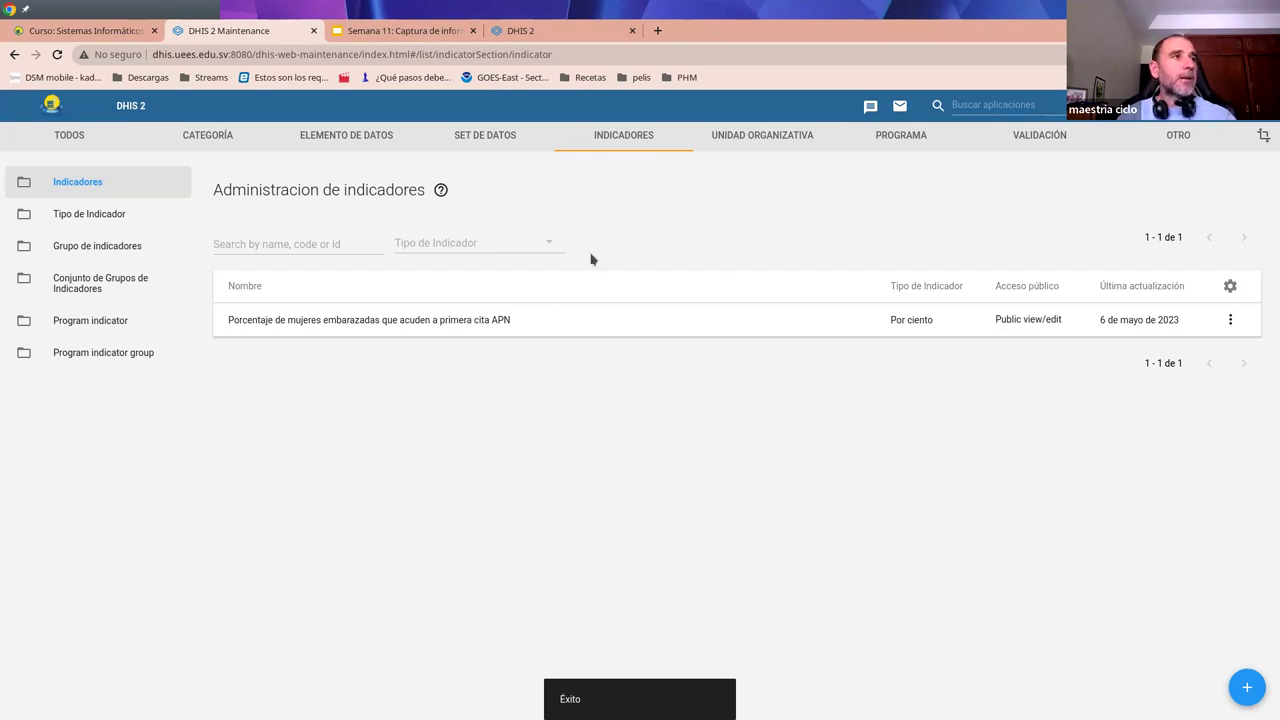
# - Switch to the Google Slides presentation and present the slide "Paso 6: utilizar los mecanismos de captura de datos"
pyautogui.click(390, 34)
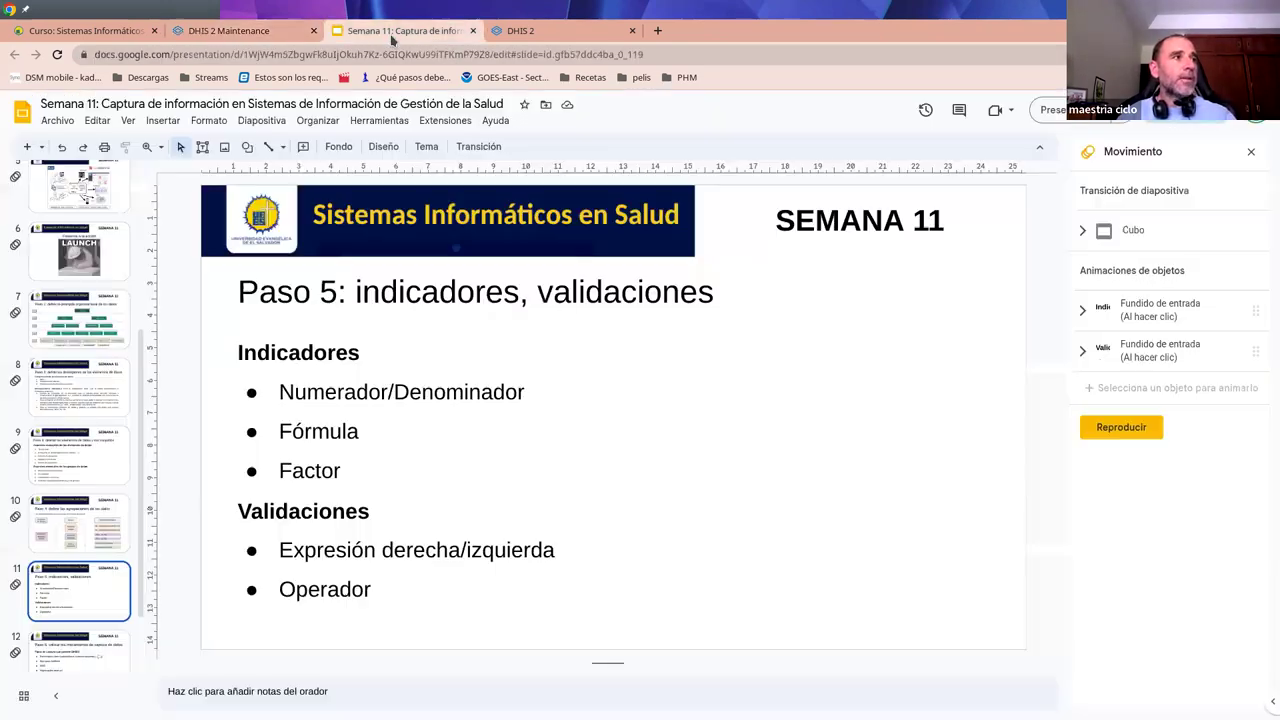
pyautogui.click(104, 648)
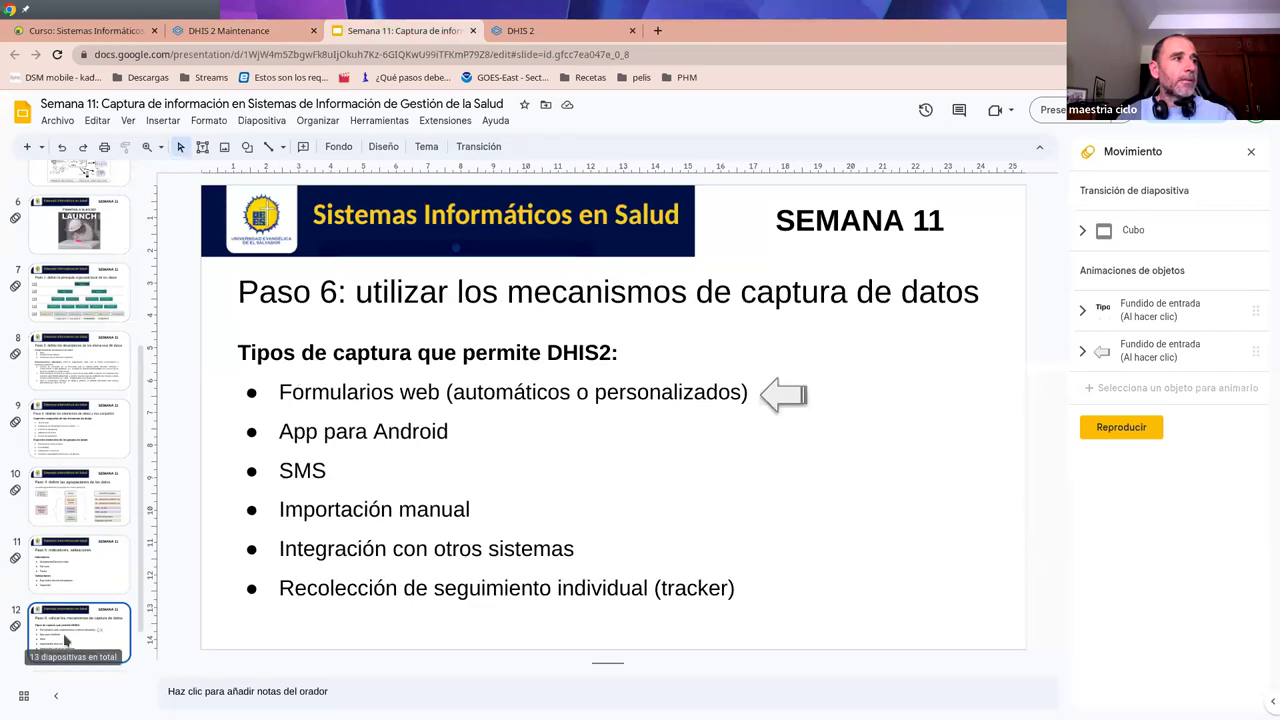
pyautogui.click(1050, 110)
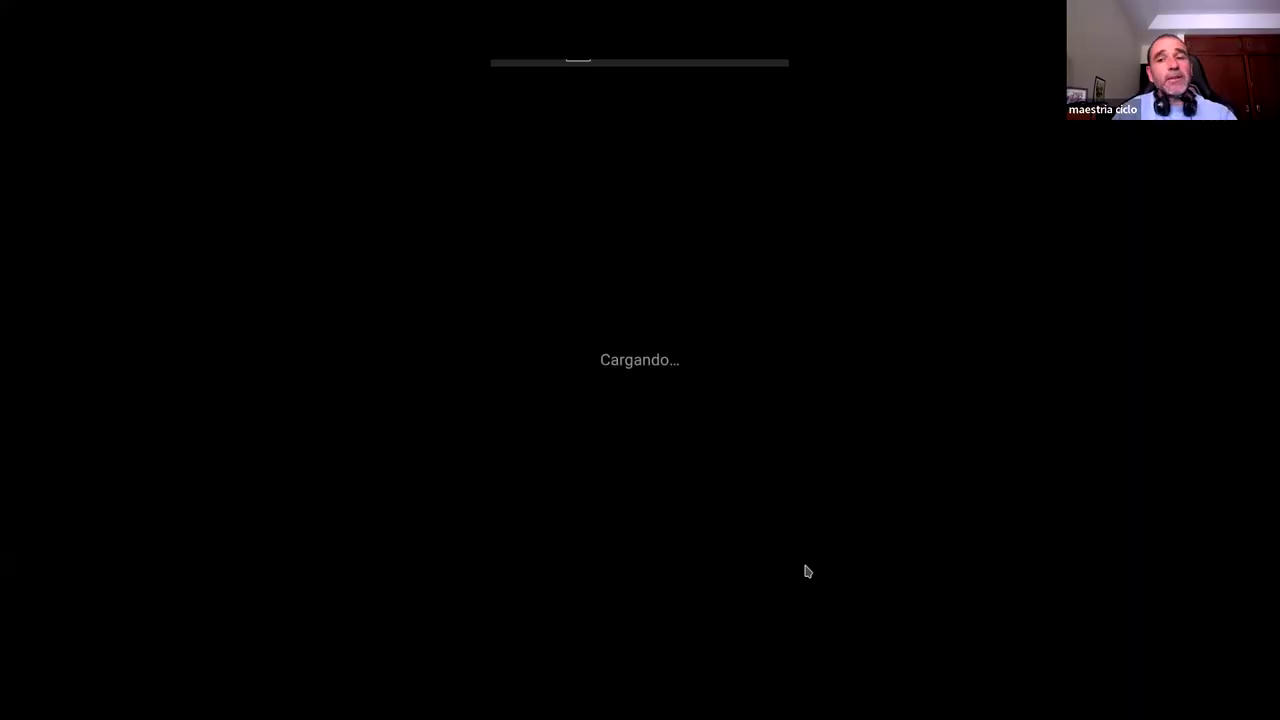
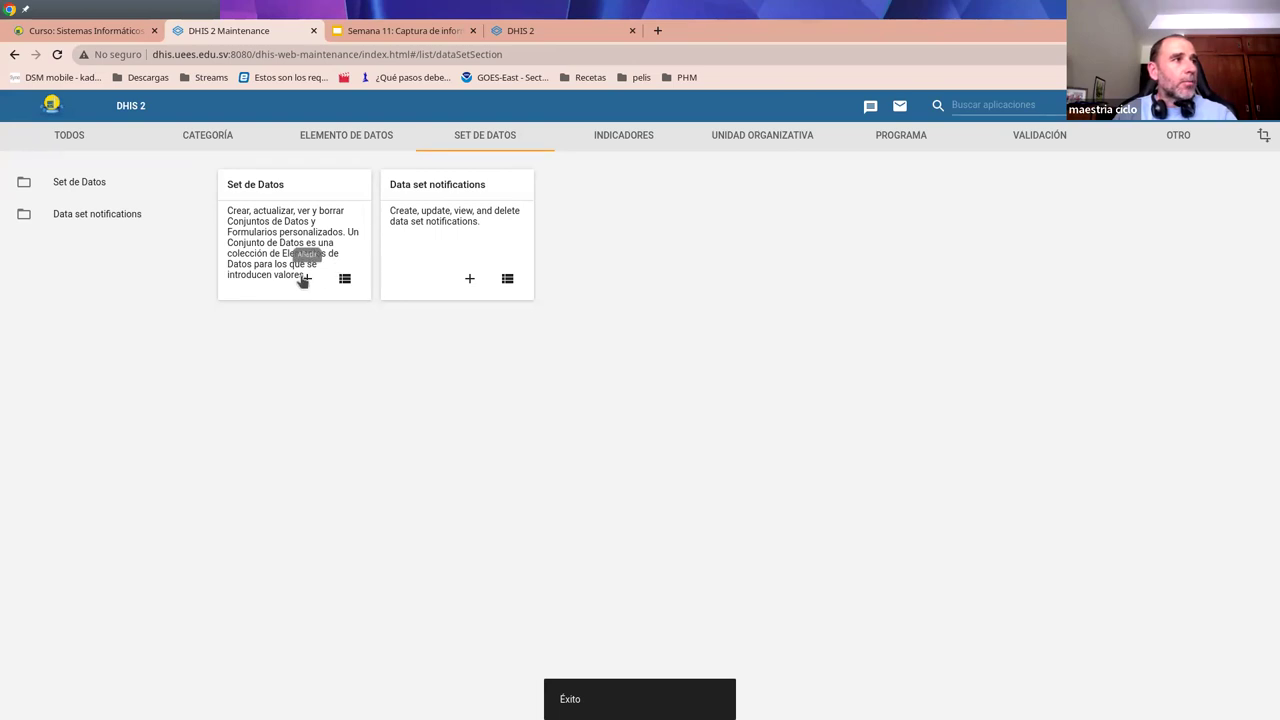
# - Start a new data set in DHIS 2 Maintenance named "Programa Materno Infantil"
pyautogui.click(88, 182)
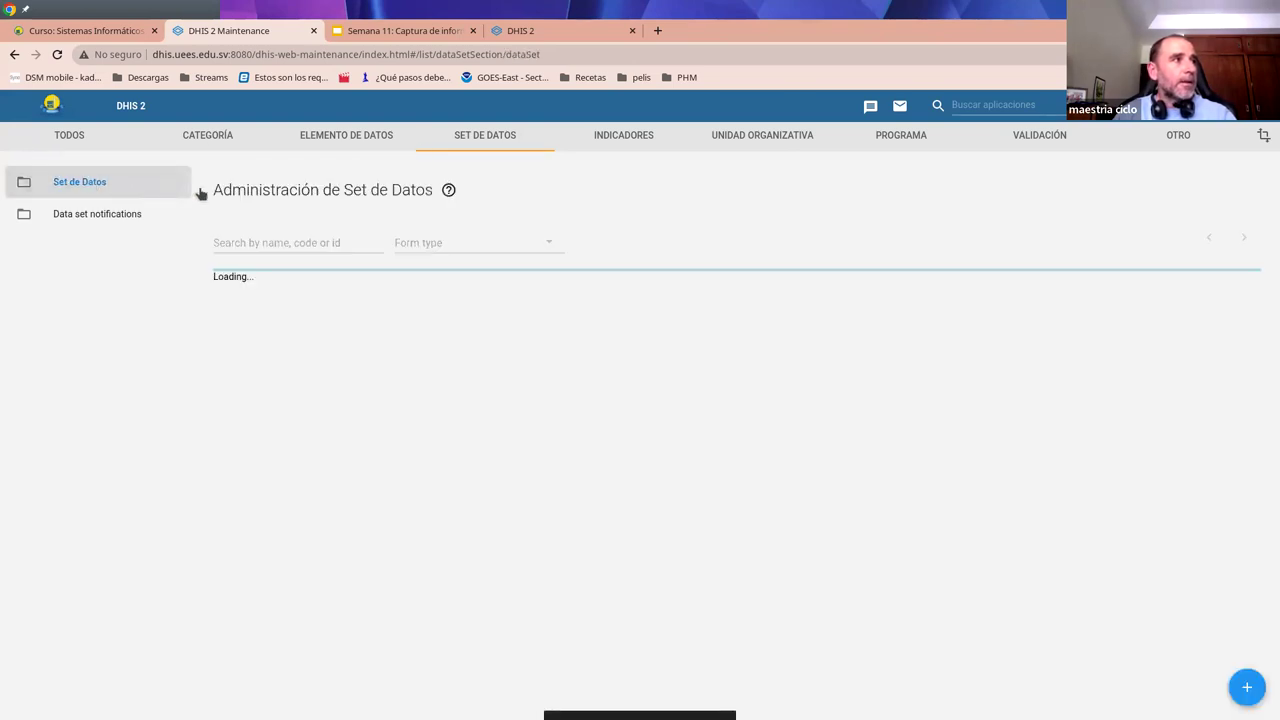
pyautogui.click(1245, 690)
pyautogui.click(157, 305)
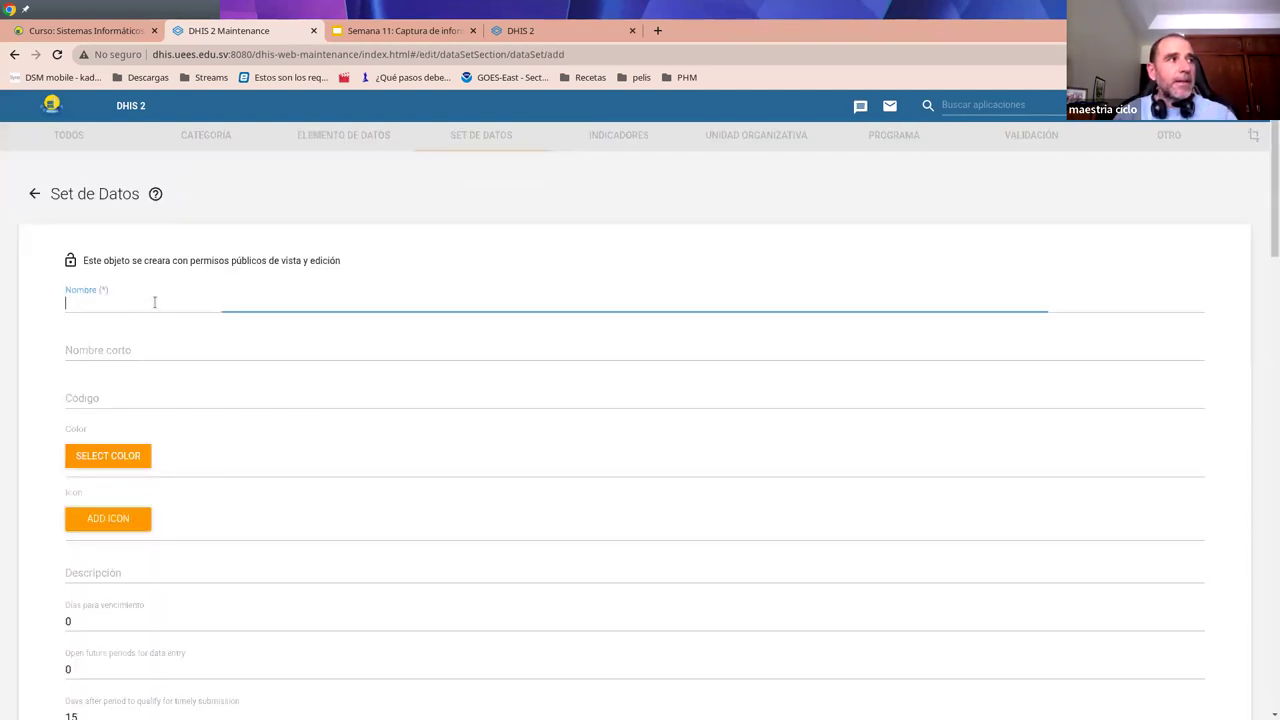
pyautogui.write('Progr')
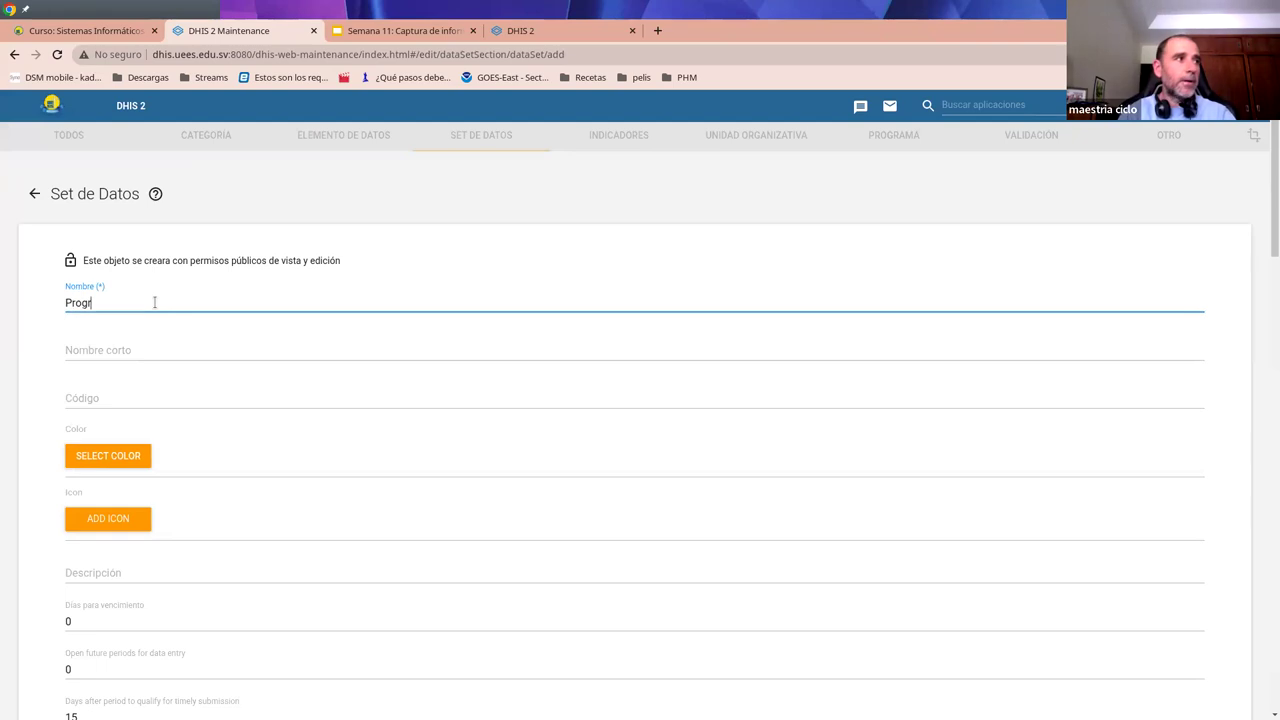
pyautogui.write('ama Materno Infantil')
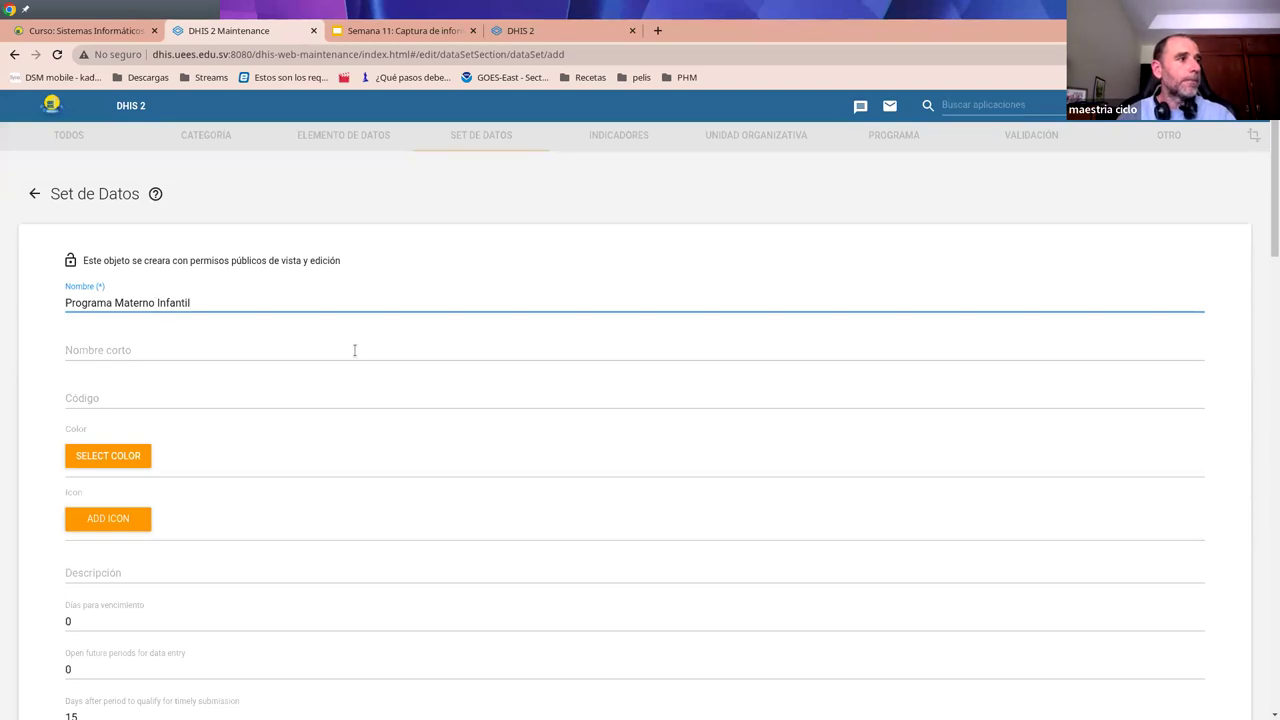
# - Examine the data set's expiry and timeliness settings, the available period types and the category combination options
pyautogui.scroll(-2, 358, 350)
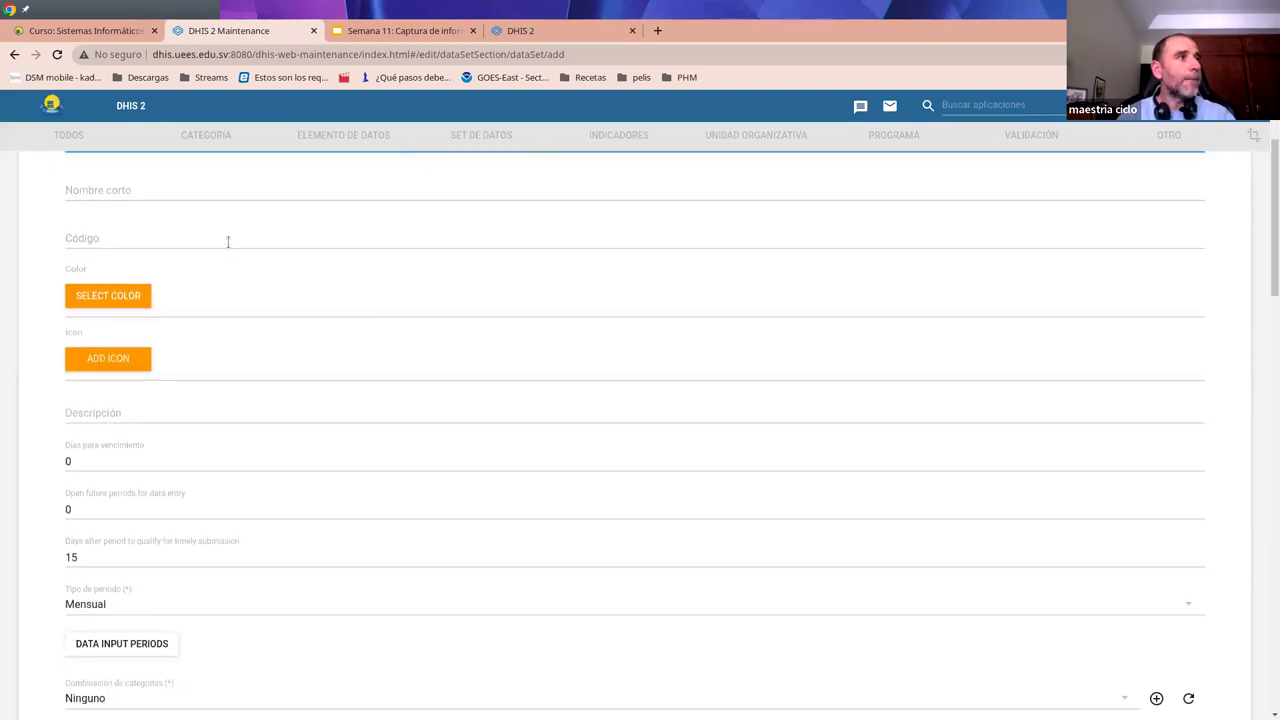
pyautogui.scroll(-1, 220, 428)
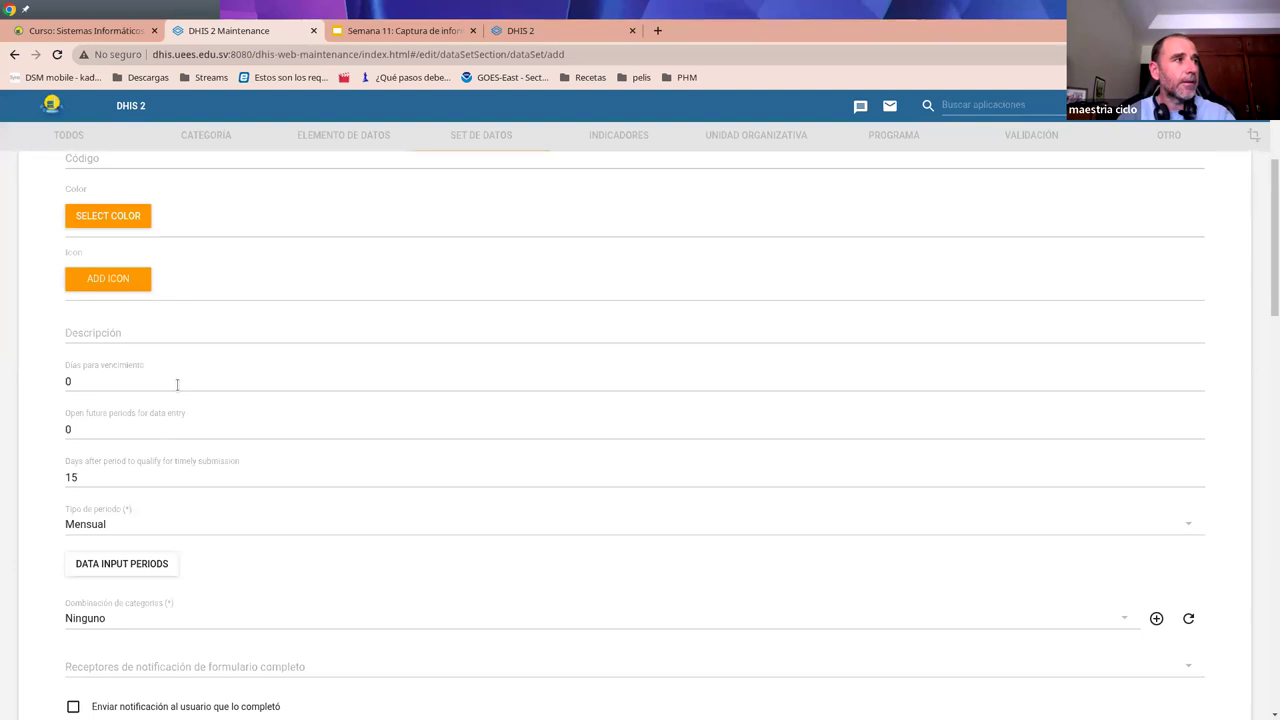
pyautogui.scroll(-2, 177, 384)
pyautogui.scroll(1, 150, 275)
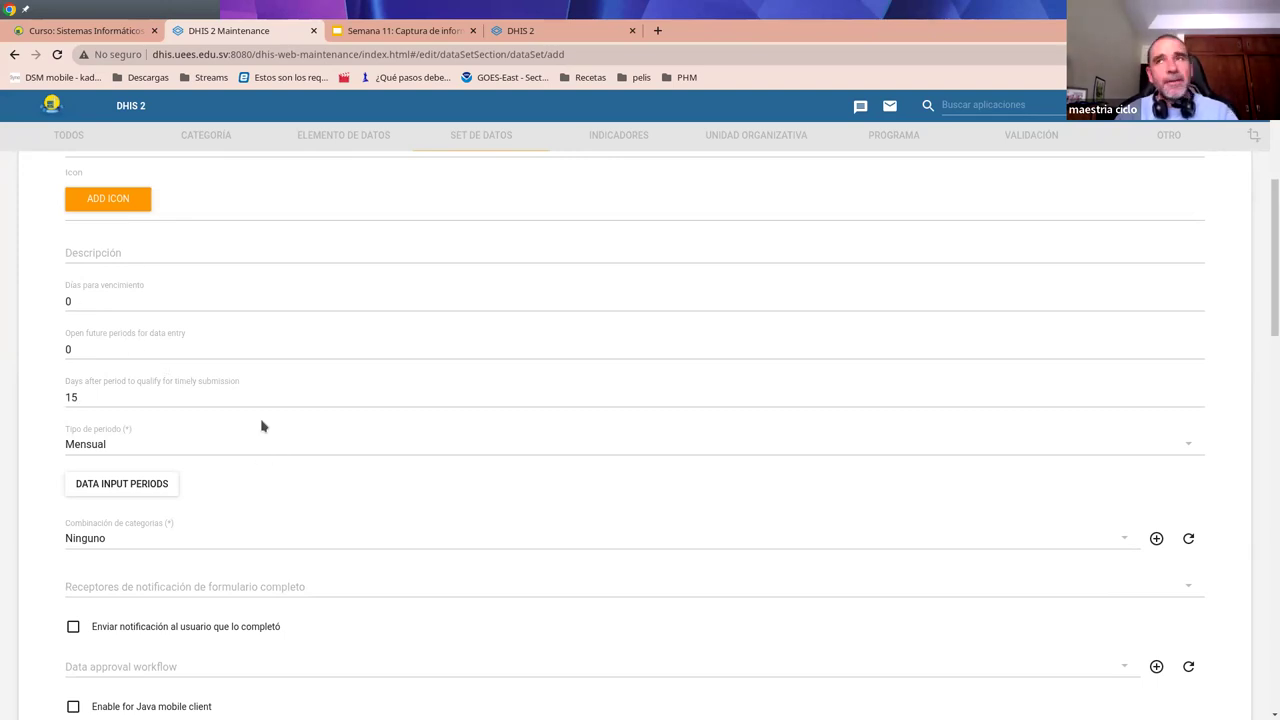
pyautogui.scroll(-1, 226, 398)
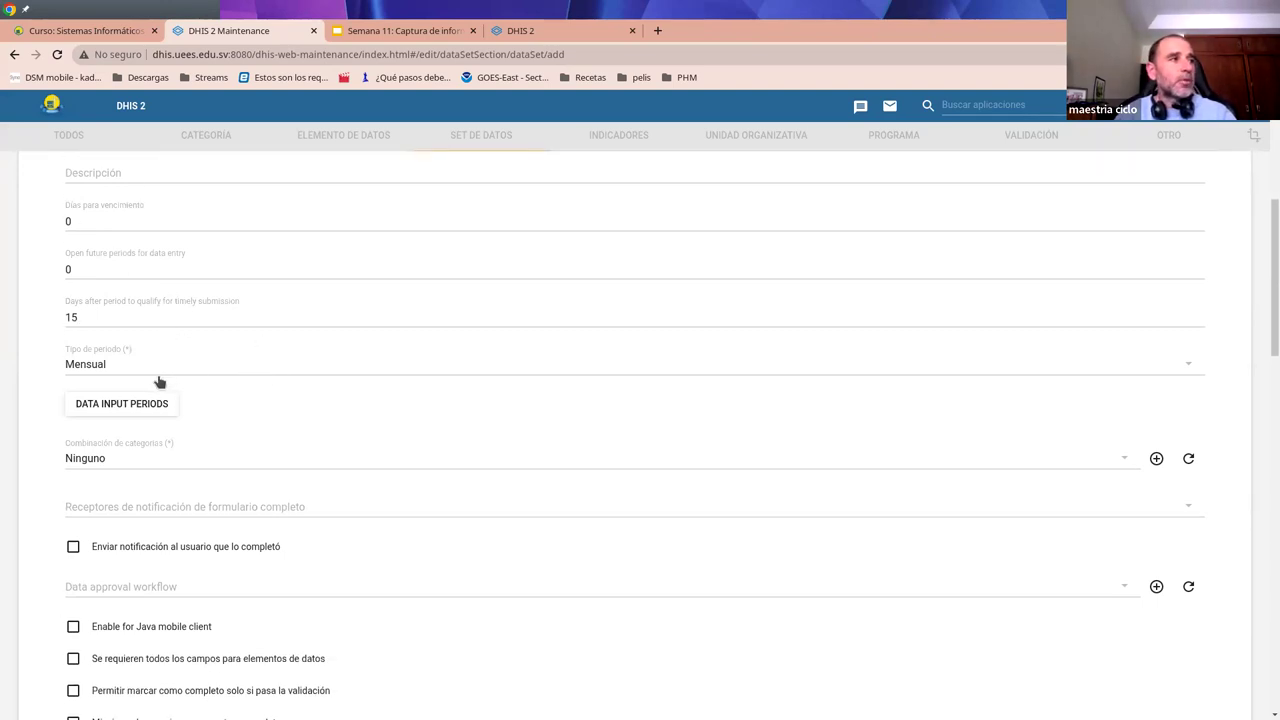
pyautogui.click(100, 368)
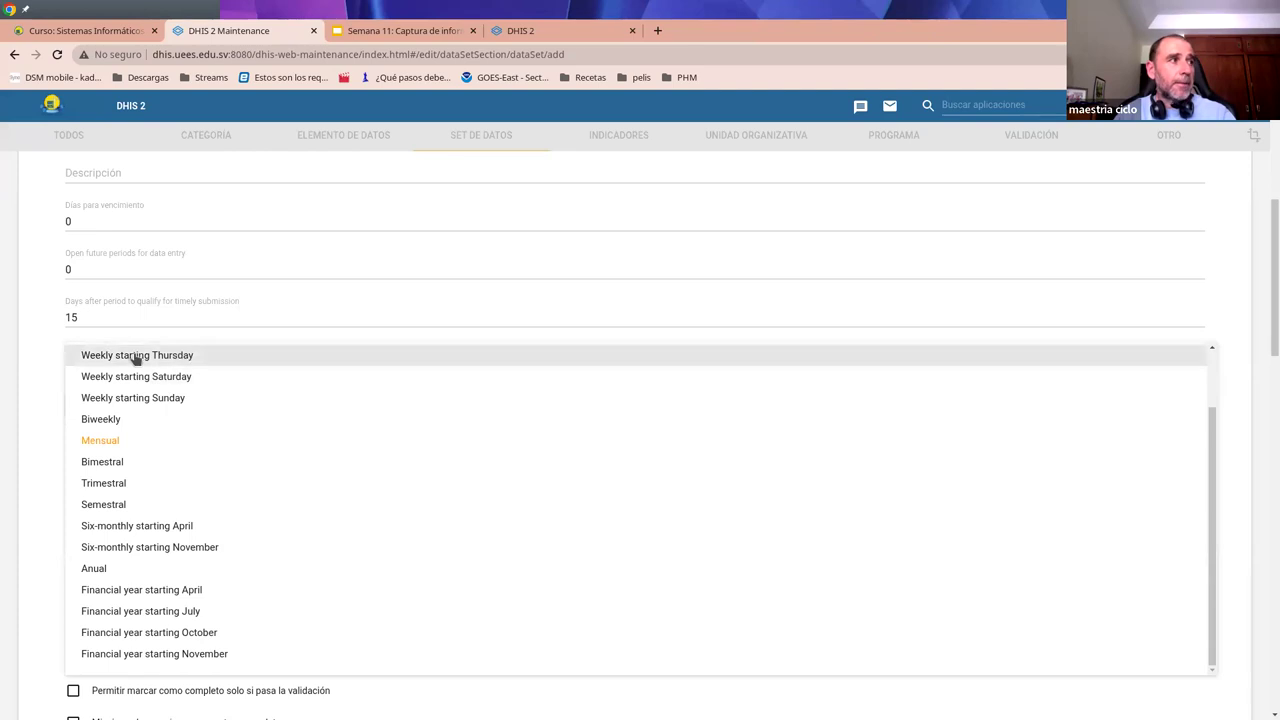
pyautogui.click(41, 356)
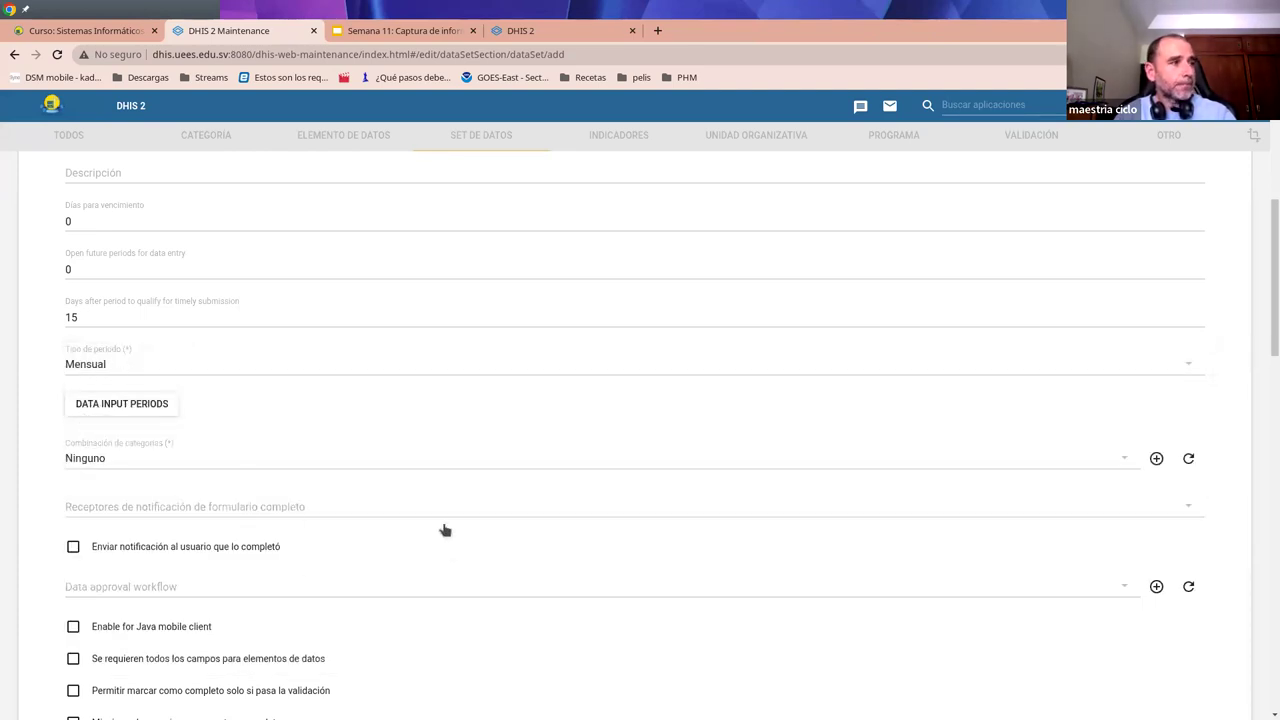
pyautogui.scroll(-1, 440, 530)
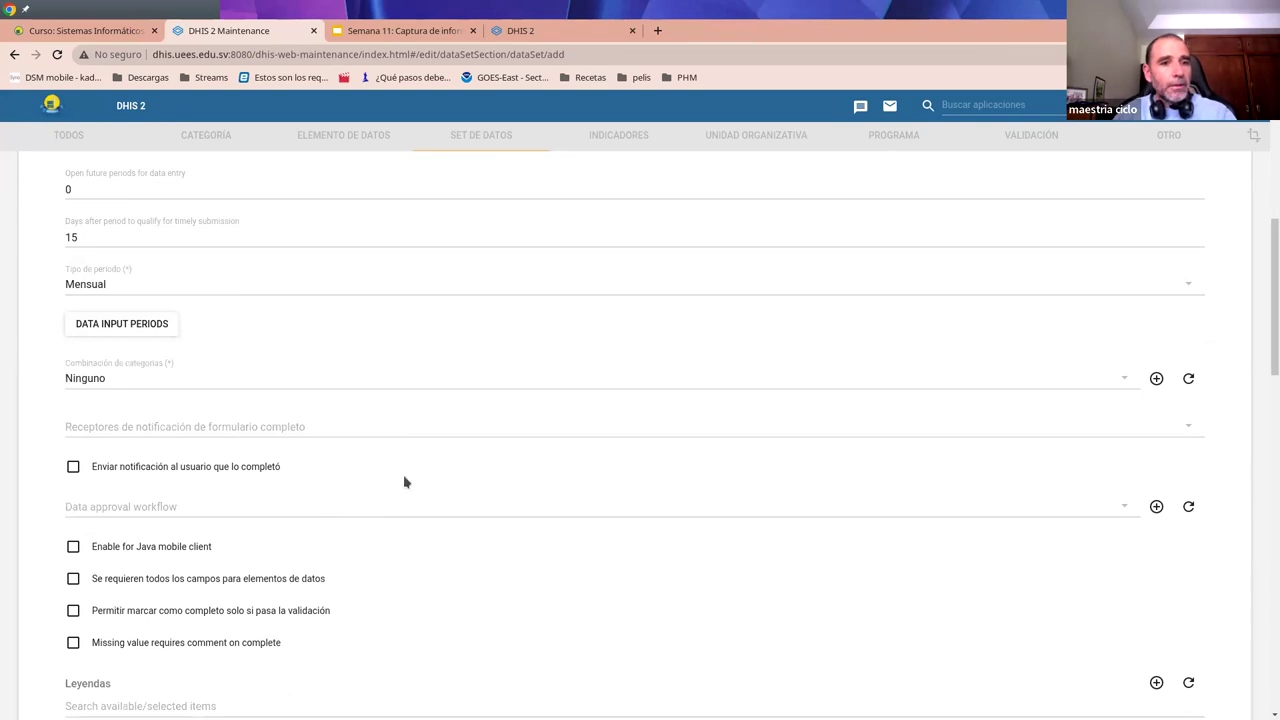
pyautogui.click(93, 380)
pyautogui.click(587, 323)
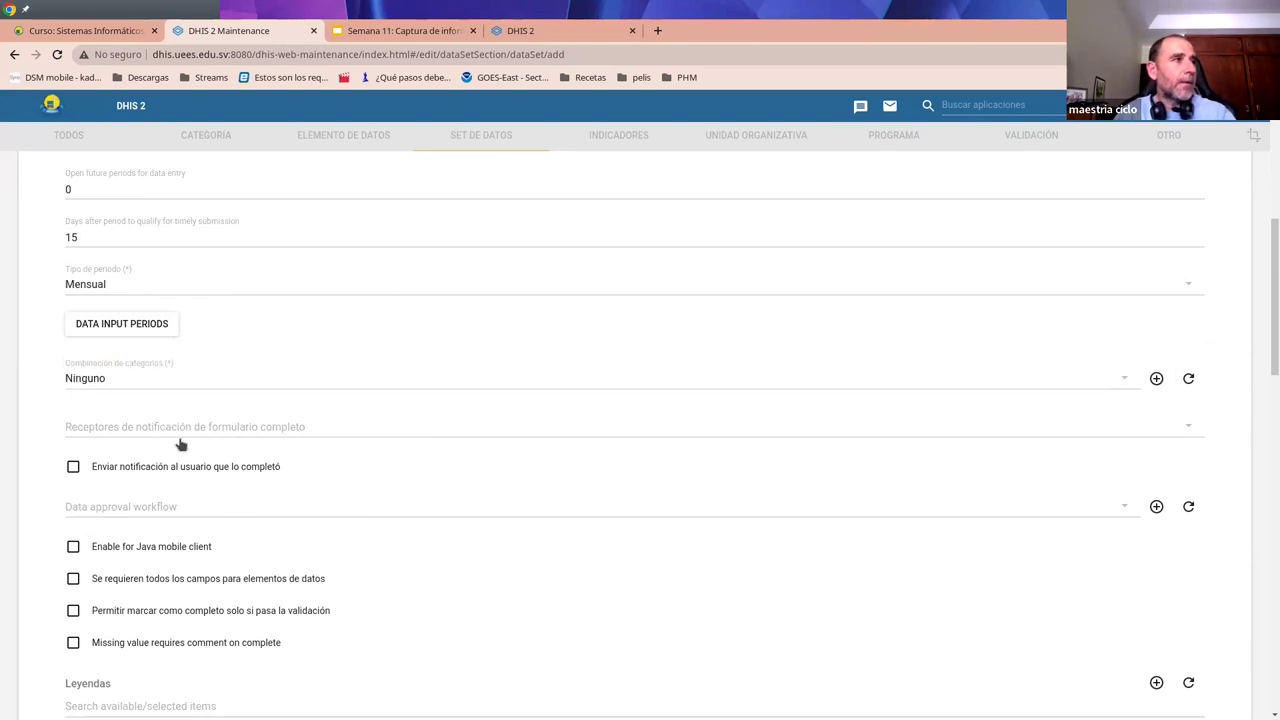
# - Assign all available data elements, from "APN - 1a cita" to "Población de mujeres embarazadas", to the data set
pyautogui.scroll(-2, 300, 463)
pyautogui.scroll(-3, 337, 429)
pyautogui.scroll(-5, 330, 430)
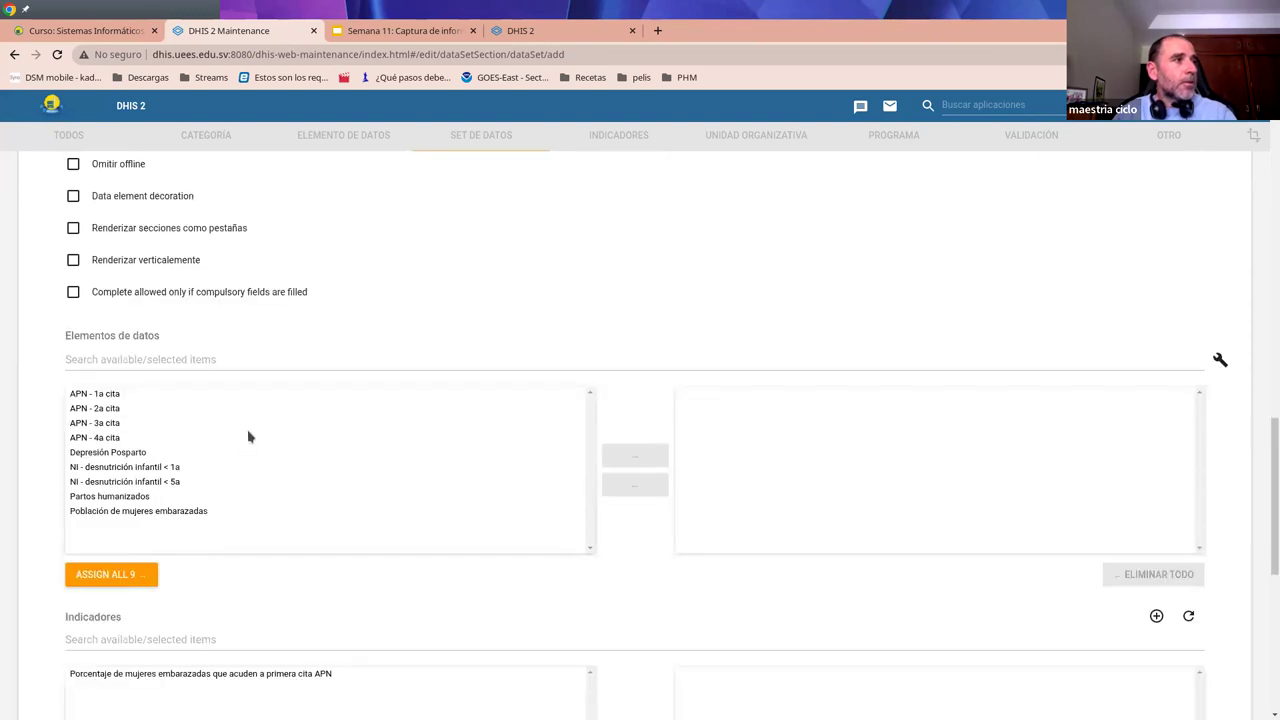
pyautogui.scroll(-1, 269, 443)
pyautogui.scroll(1, 255, 445)
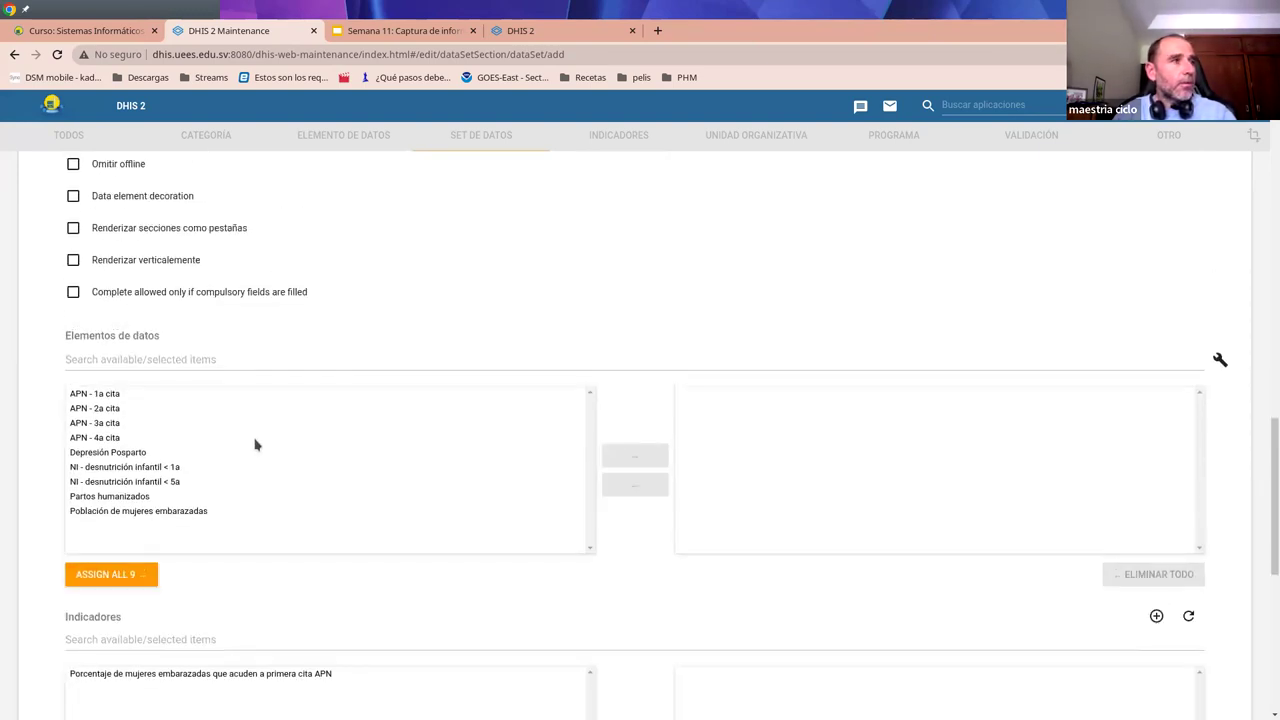
pyautogui.click(115, 395)
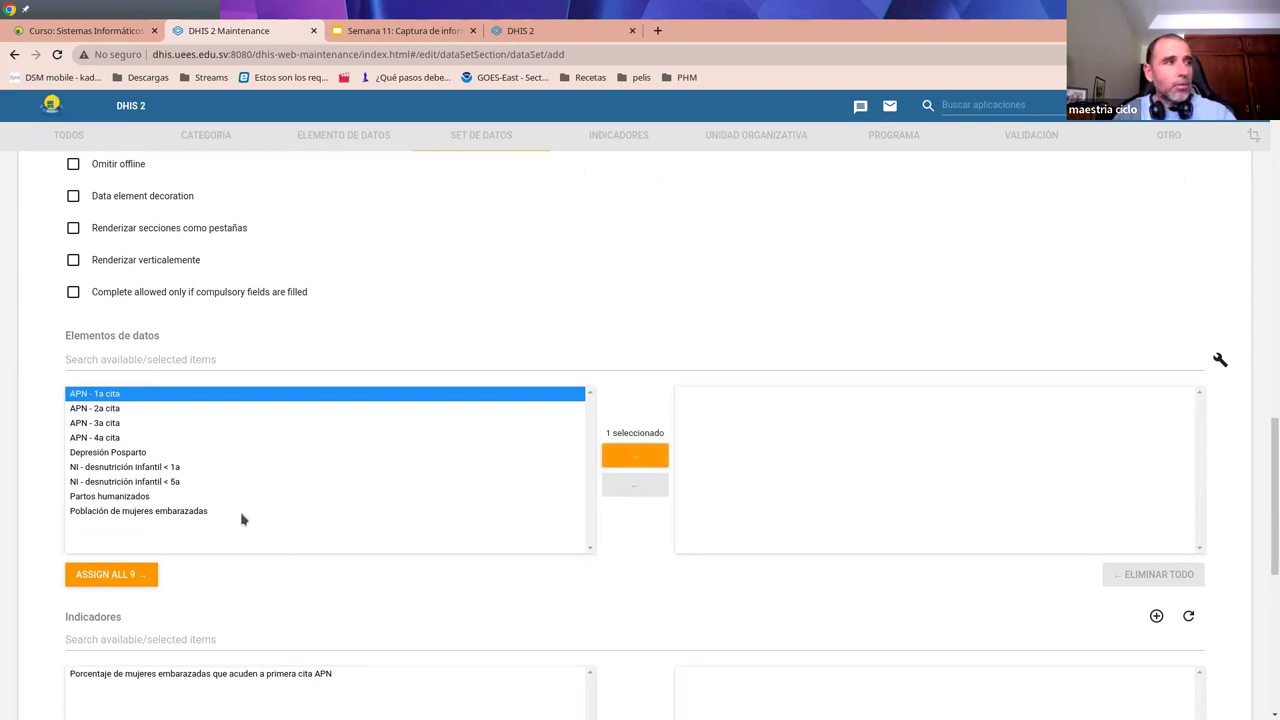
pyautogui.keyDown('shift'); pyautogui.click(182, 511); pyautogui.keyUp('shift')
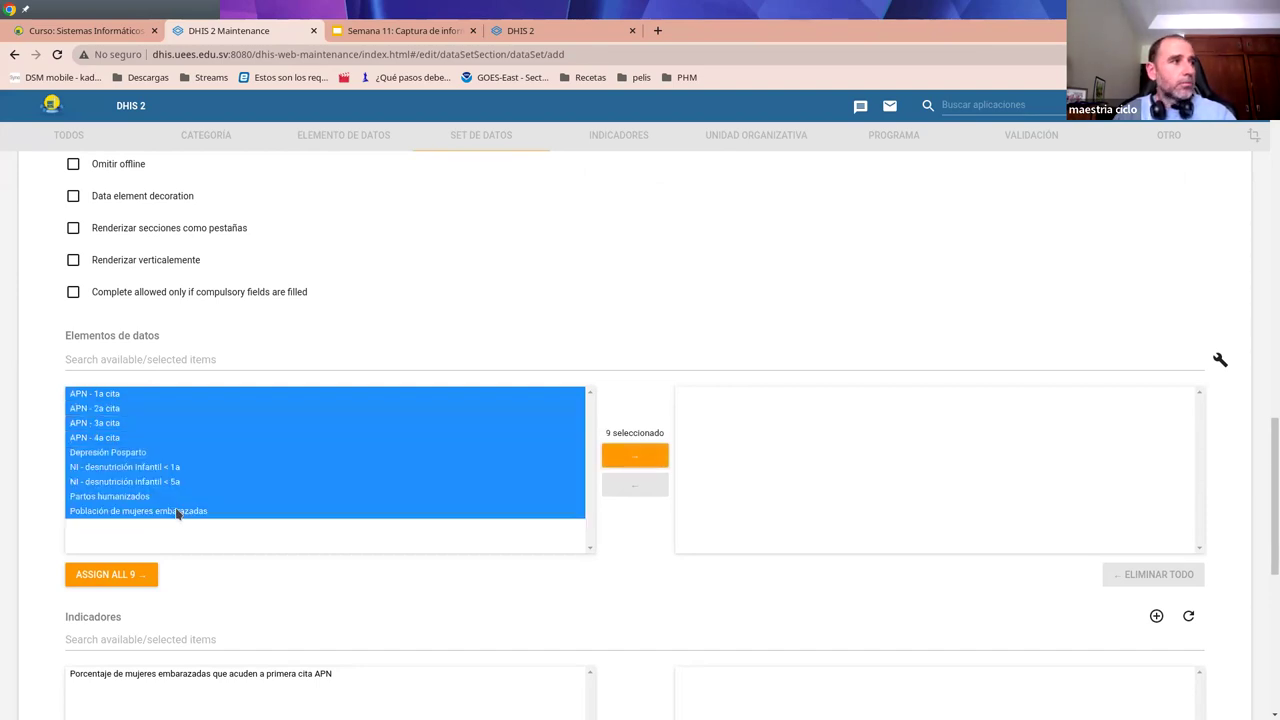
pyautogui.click(632, 456)
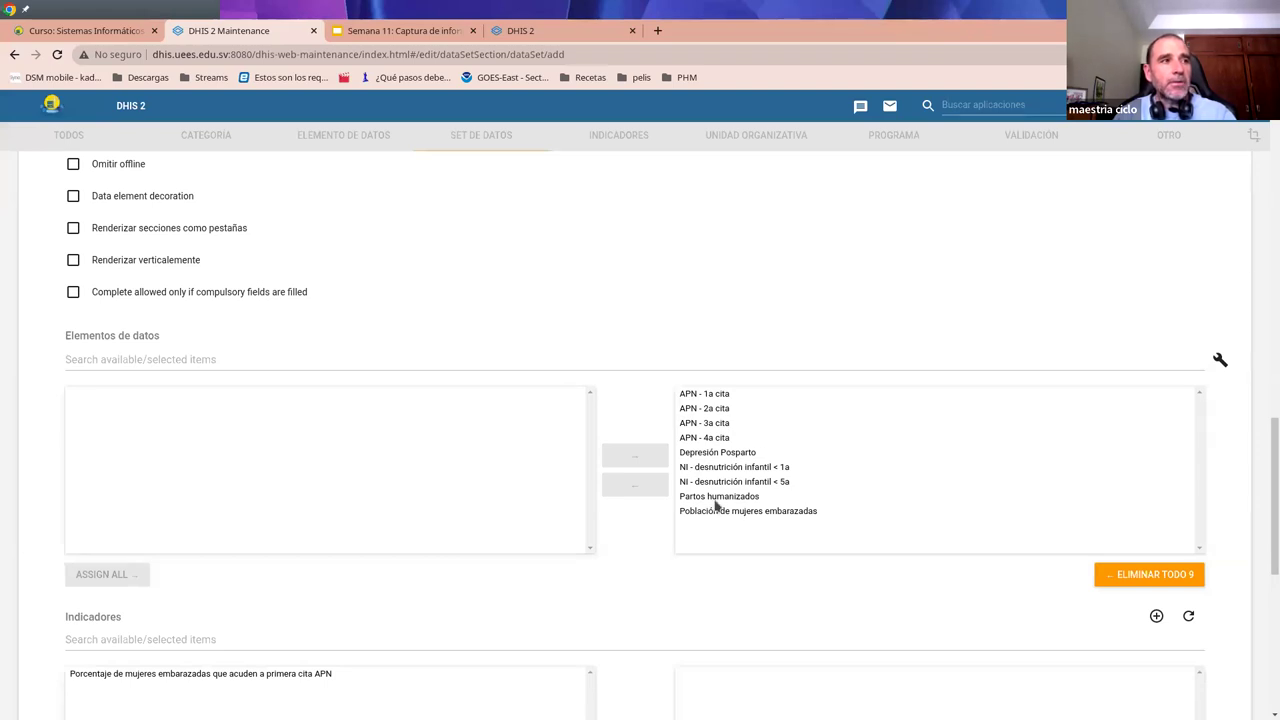
# - Assign the indicator "Porcentaje de mujeres embarazadas que acuden a primera cita APN" to the data set
pyautogui.scroll(-2, 718, 494)
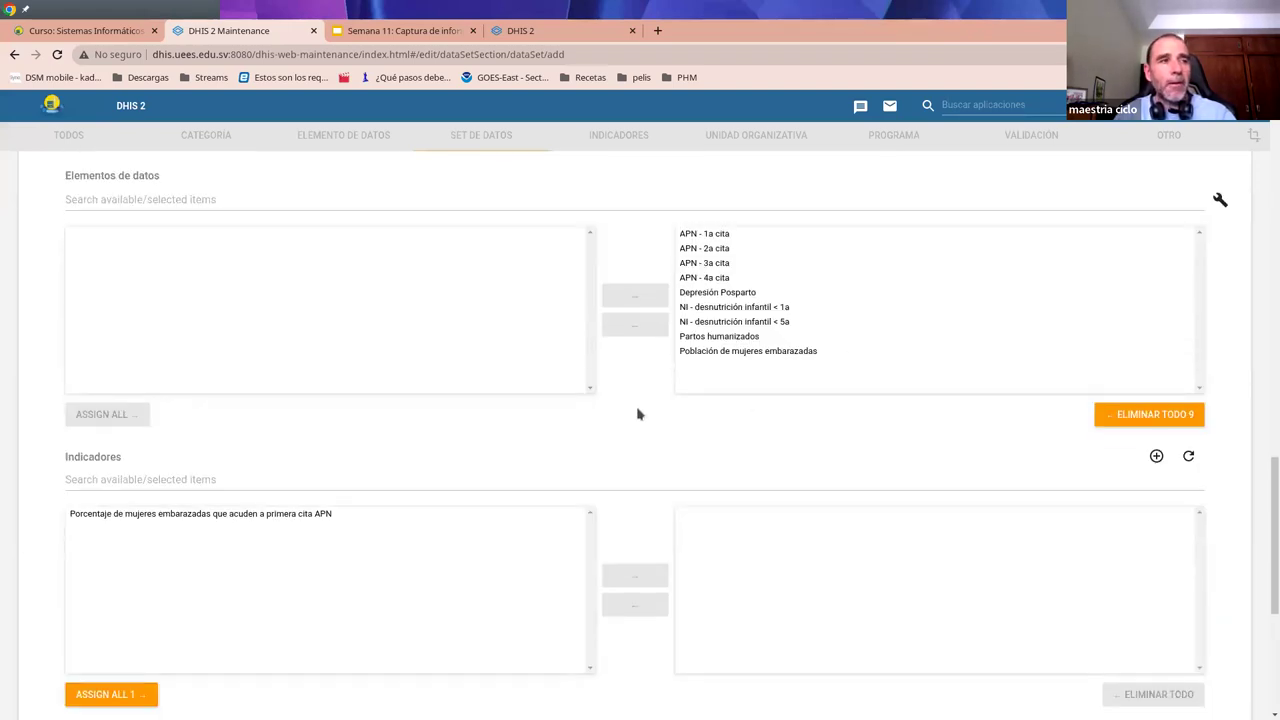
pyautogui.scroll(-2, 450, 382)
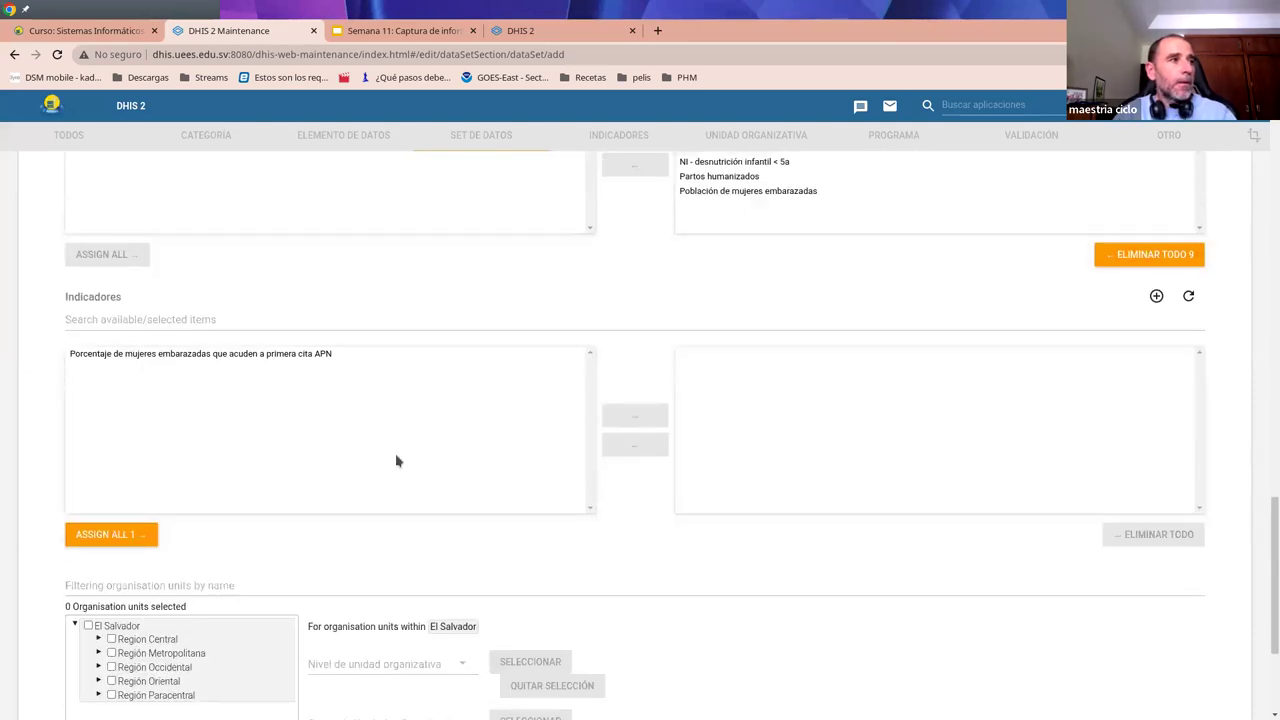
pyautogui.click(310, 356)
pyautogui.click(630, 417)
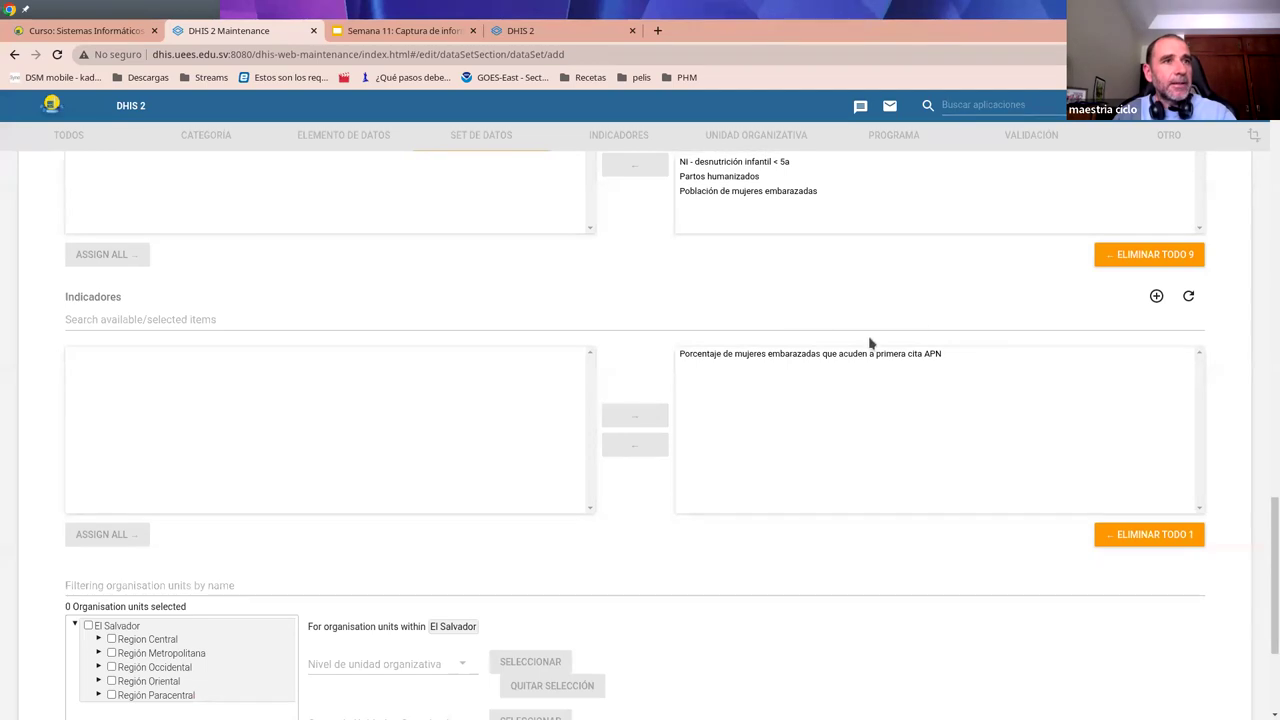
pyautogui.scroll(3, 768, 268)
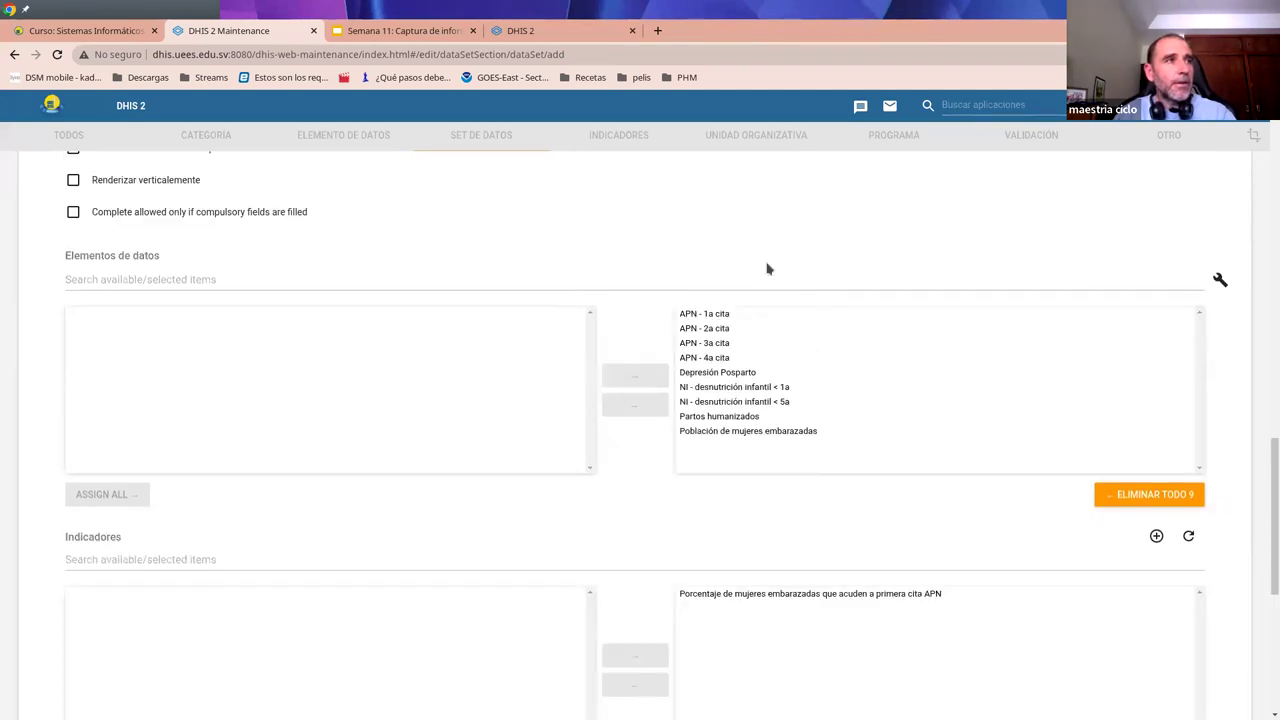
# - Select all organisation units of level "Local" within El Salvador for the data set and expand Región Occidental
pyautogui.scroll(-5, 748, 587)
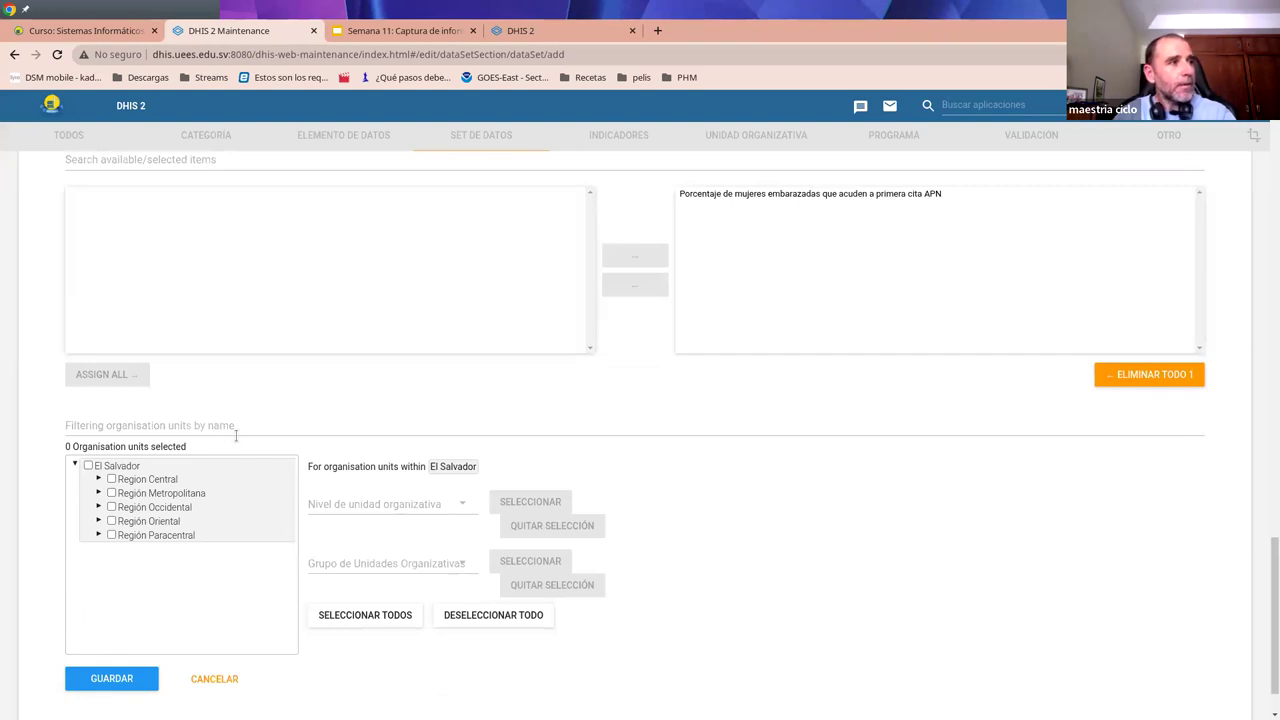
pyautogui.scroll(-1, 229, 580)
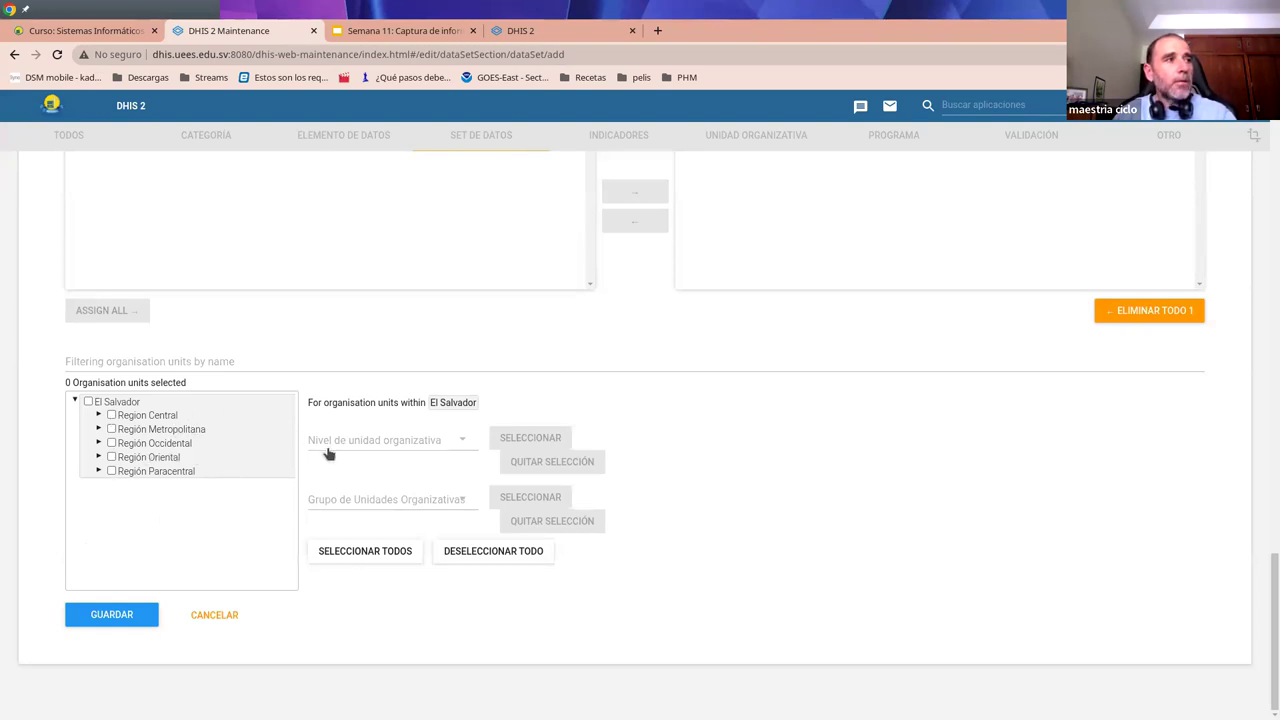
pyautogui.click(406, 443)
pyautogui.click(346, 523)
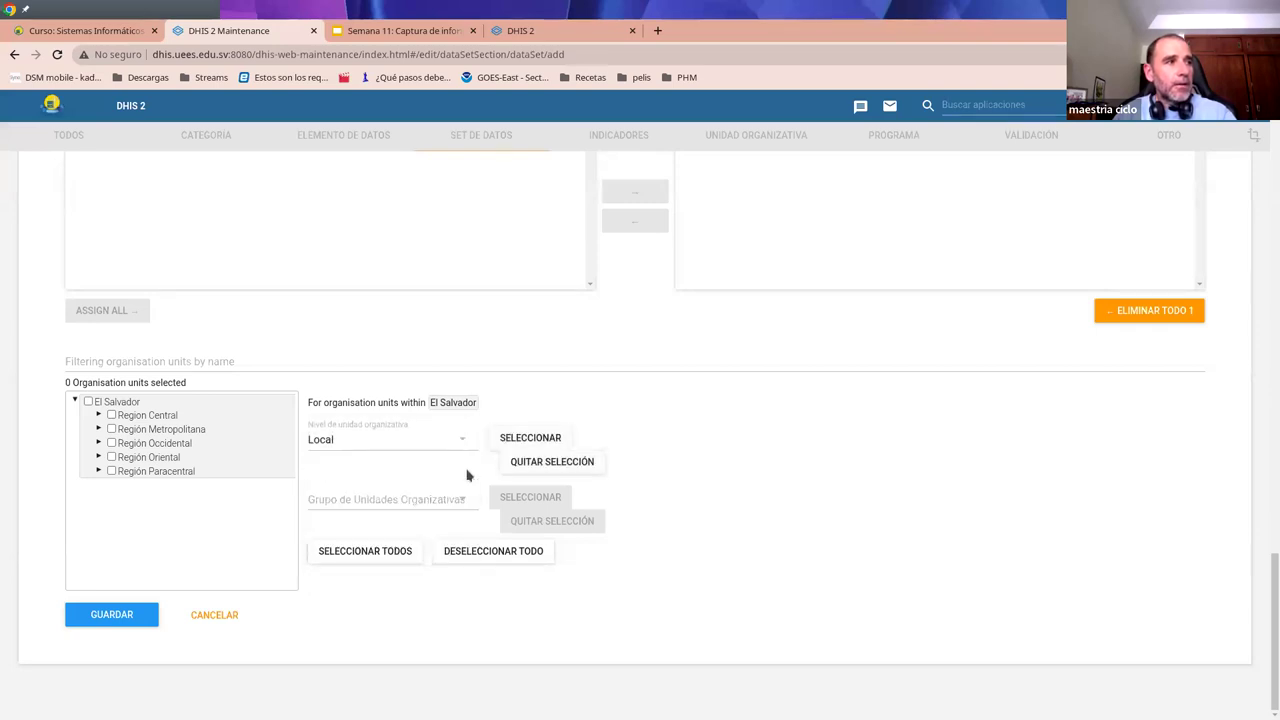
pyautogui.click(521, 442)
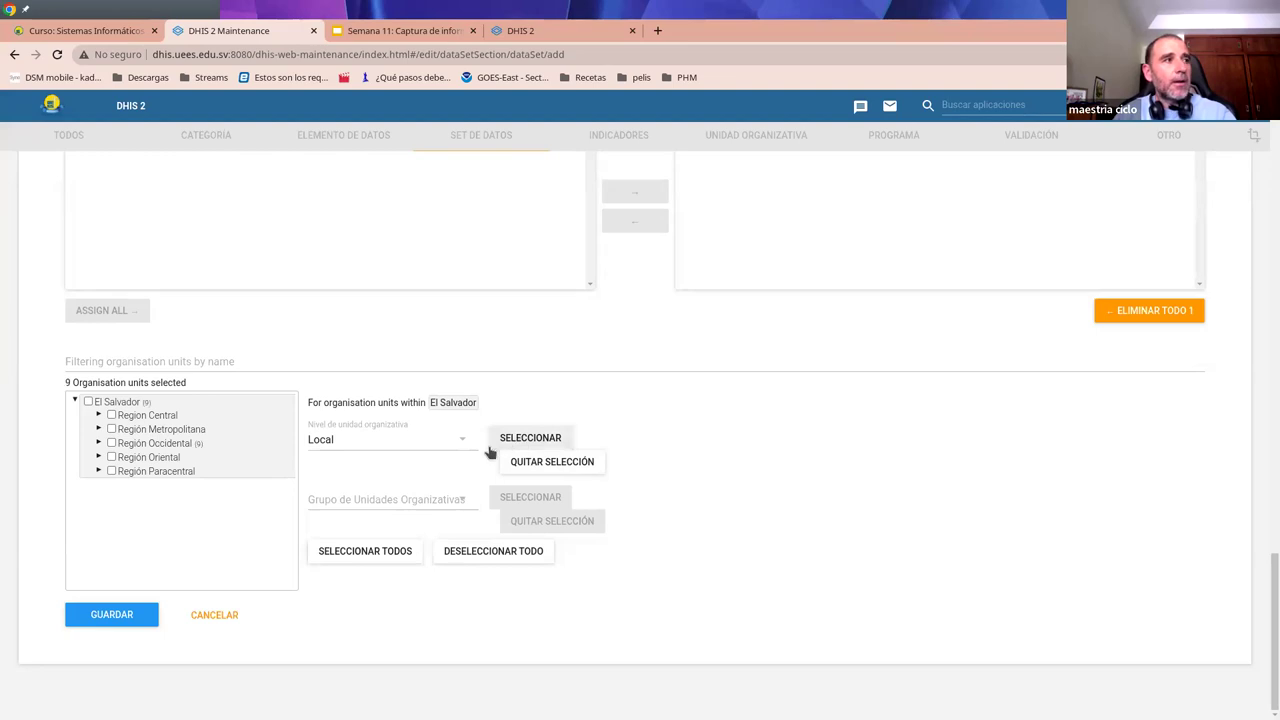
pyautogui.click(98, 443)
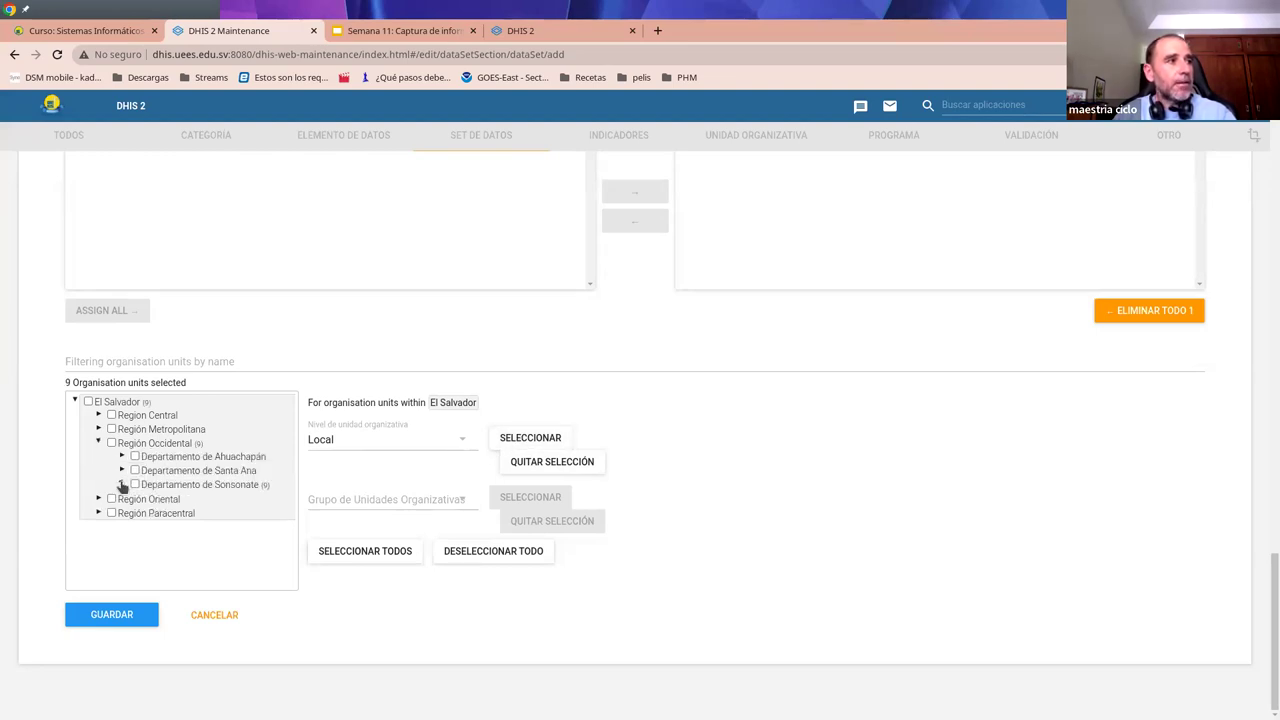
# - Exclude "Clínica María Auxiliadora" in Izalco, Departamento de Sonsonate, from the selected organisation units and save the data set
pyautogui.click(122, 485)
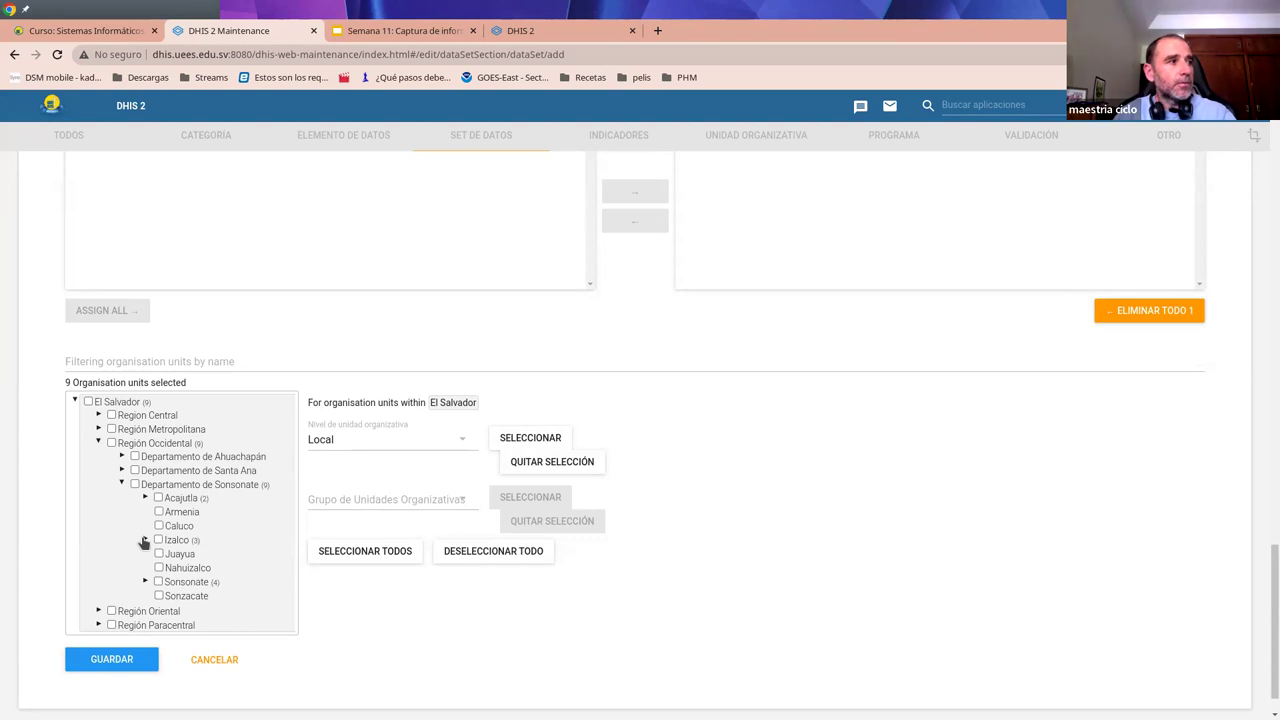
pyautogui.click(144, 540)
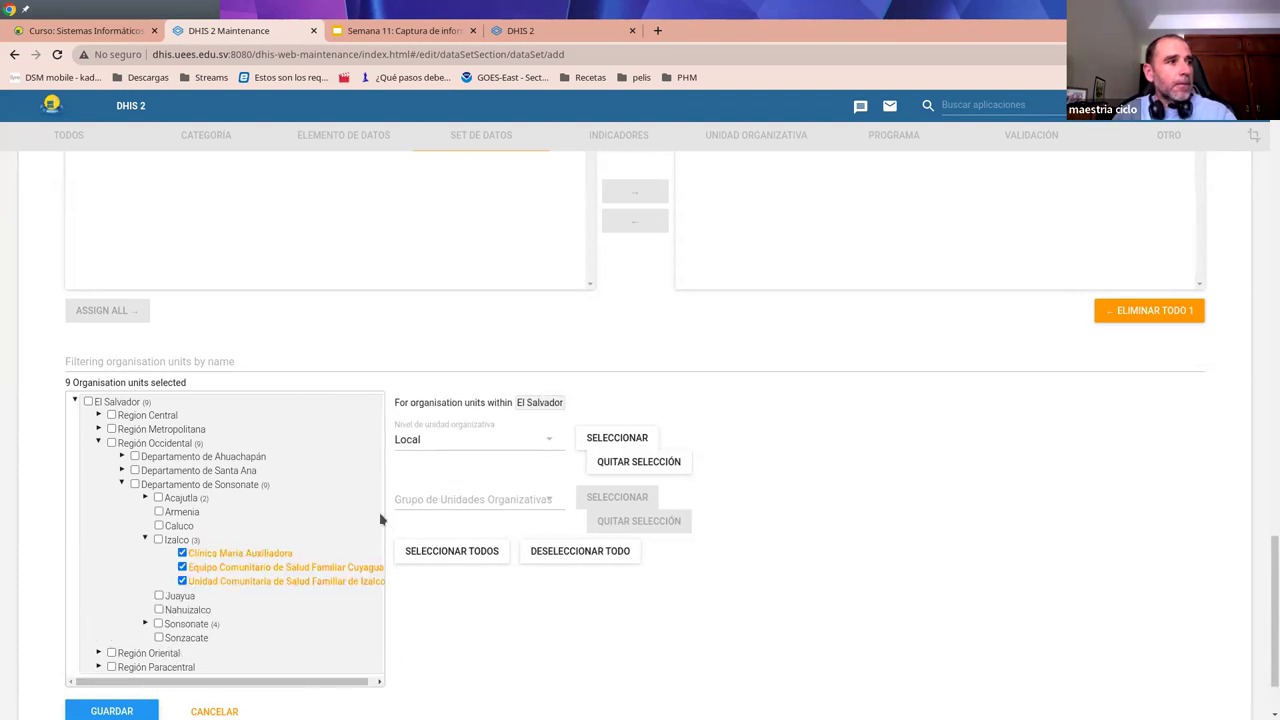
pyautogui.click(182, 553)
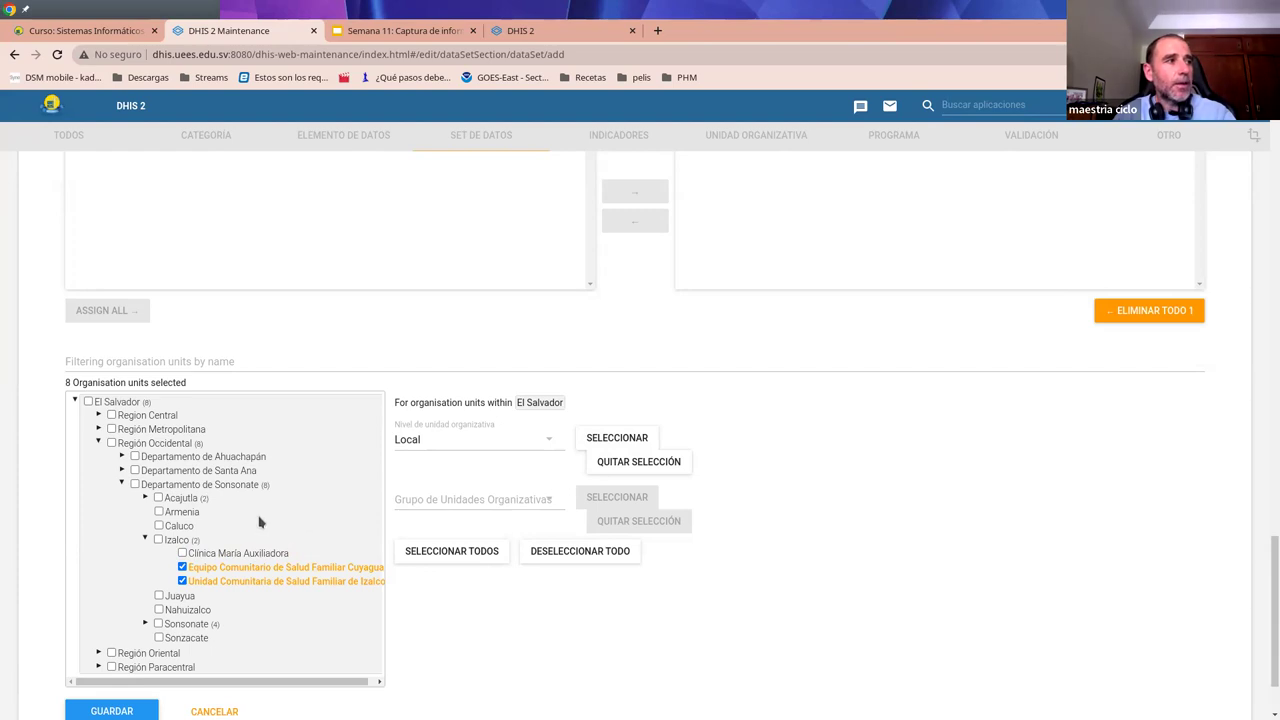
pyautogui.scroll(-2, 200, 460)
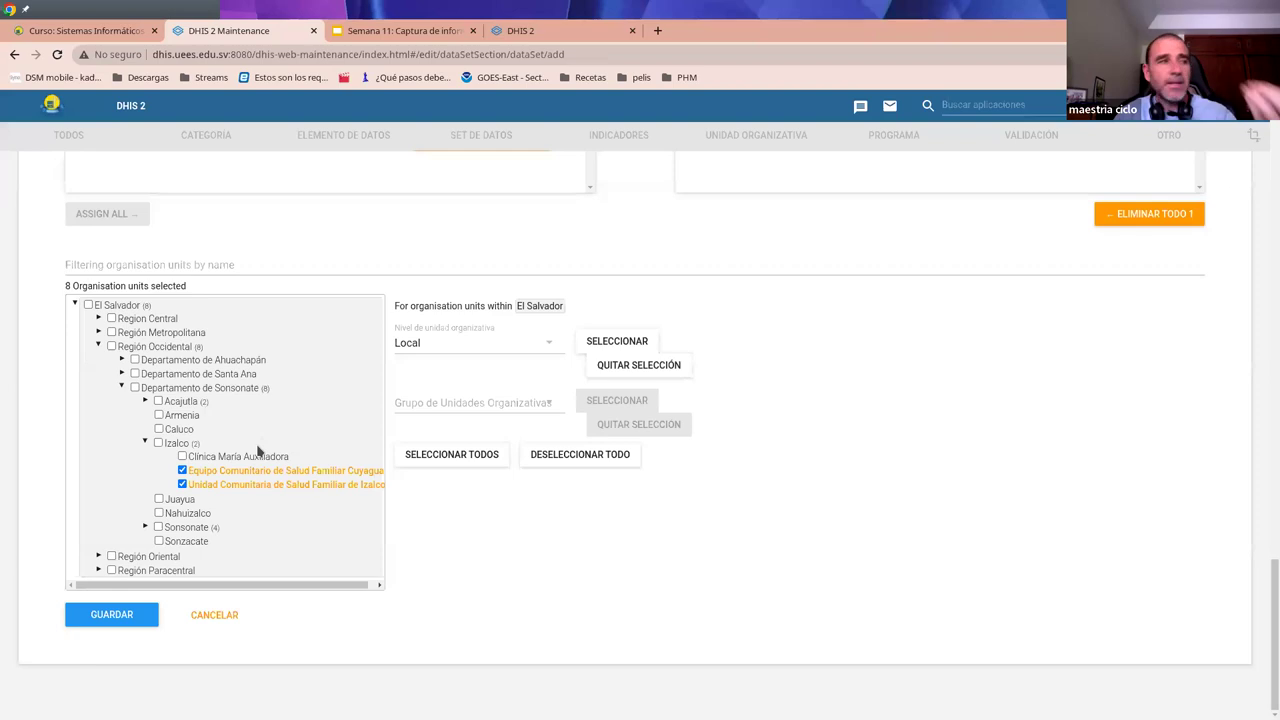
pyautogui.click(111, 619)
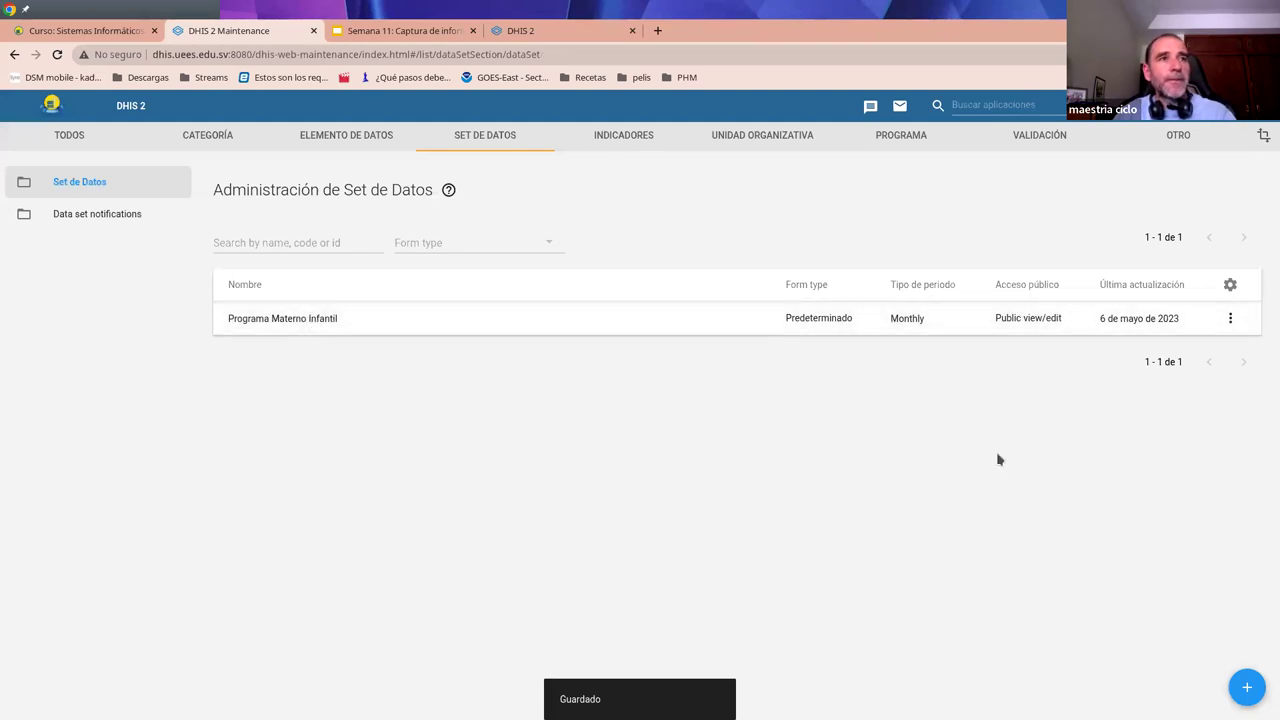
# - Start a section named "Nutrición infantil" in the data set Programa Materno Infantil, with row and column totals shown
pyautogui.click(1231, 320)
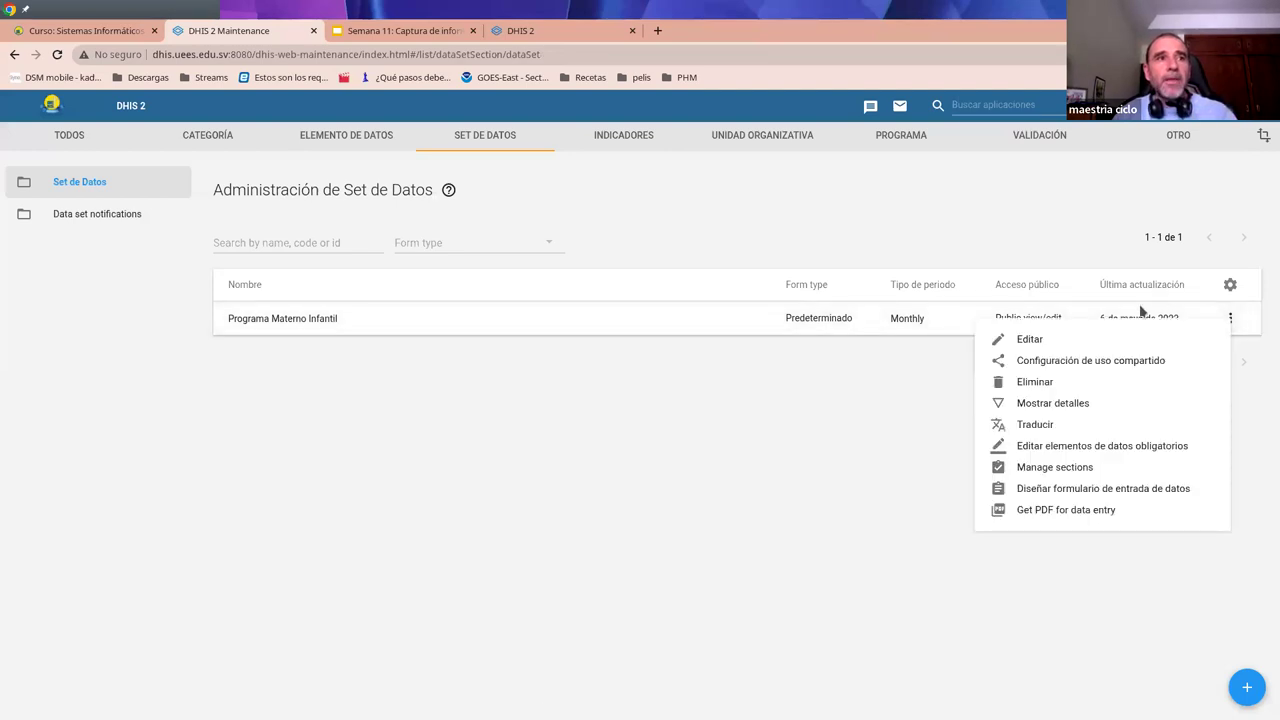
pyautogui.click(1101, 468)
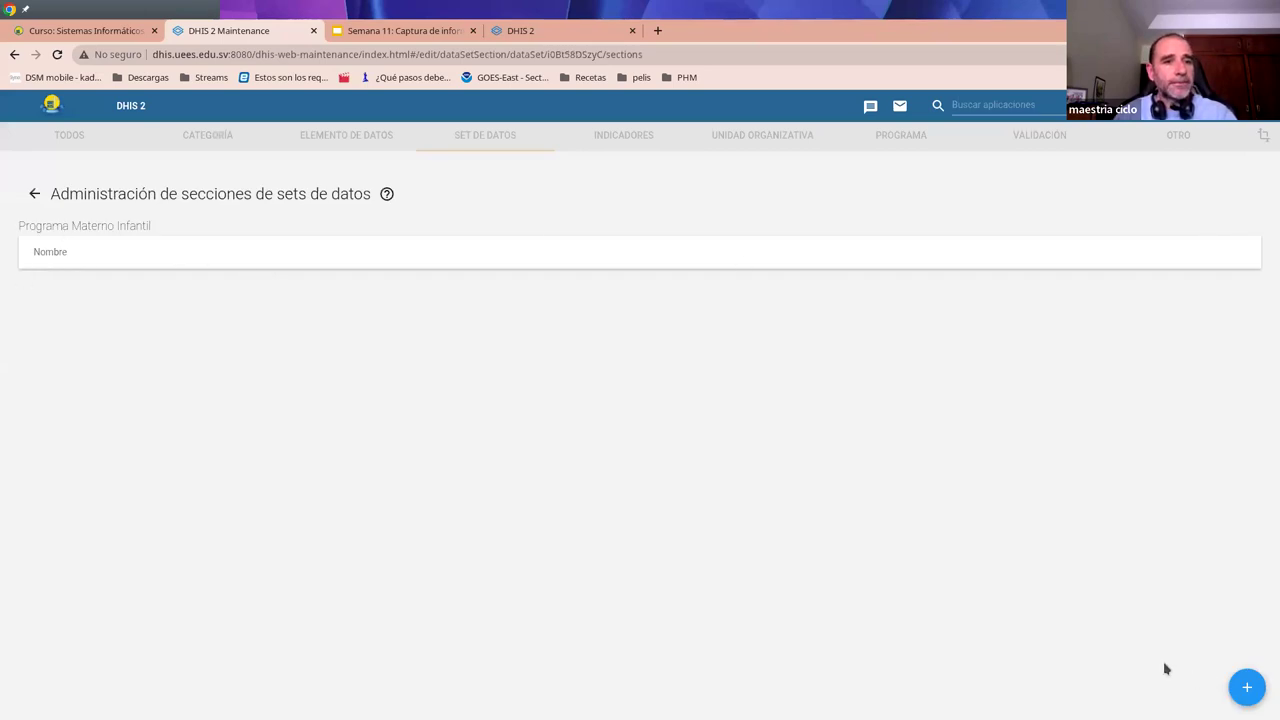
pyautogui.click(1246, 689)
pyautogui.click(450, 227)
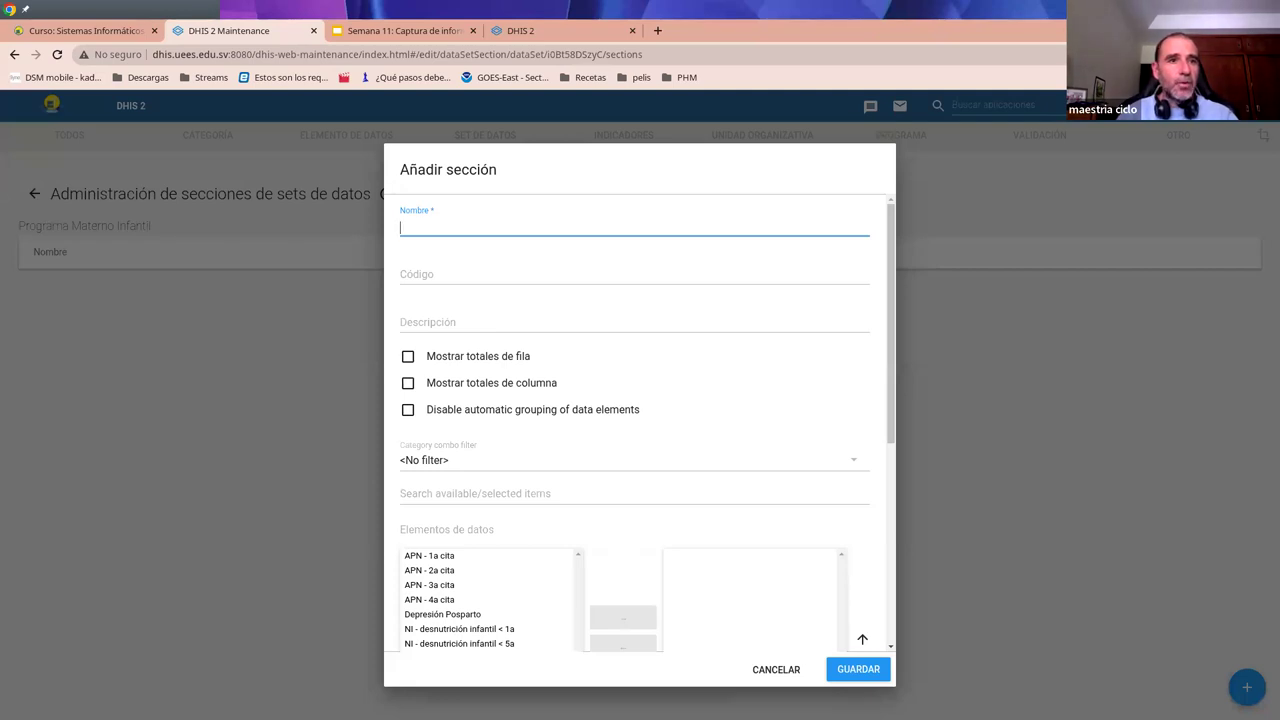
pyautogui.hotkey('alt', 'Tab')
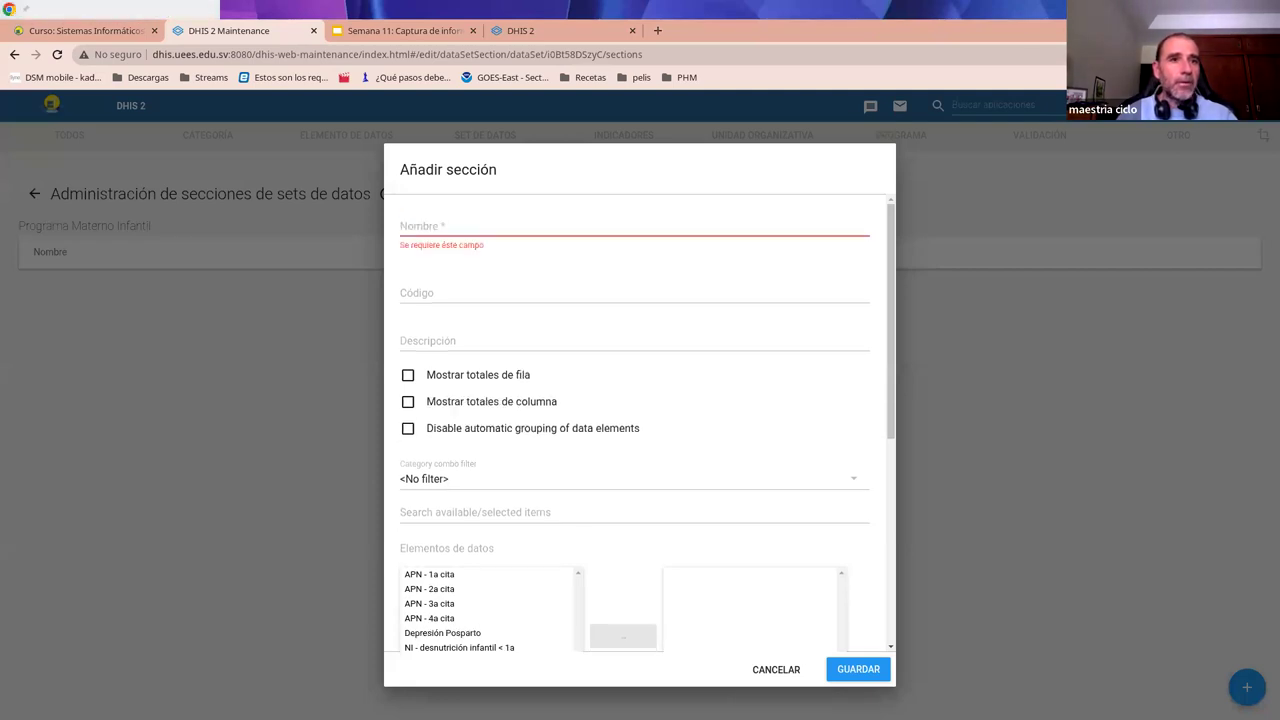
pyautogui.click(428, 223)
pyautogui.write('Nutrición infantil')
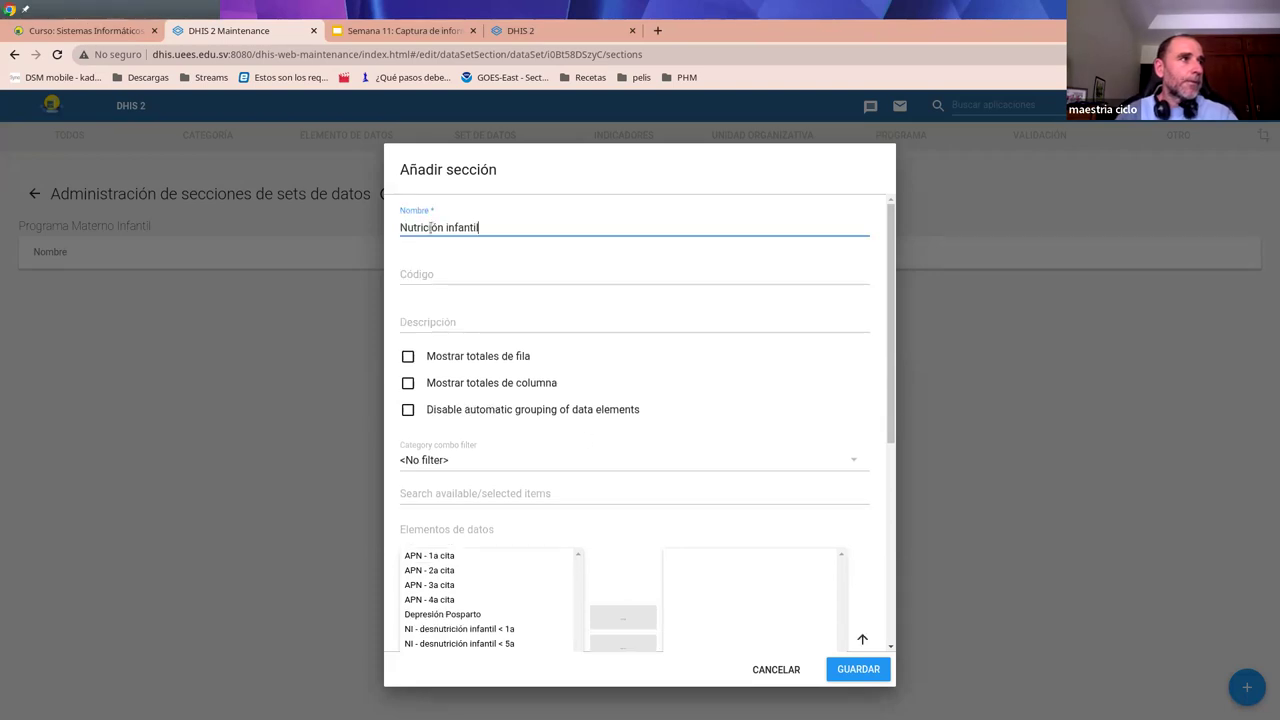
pyautogui.scroll(-1, 525, 587)
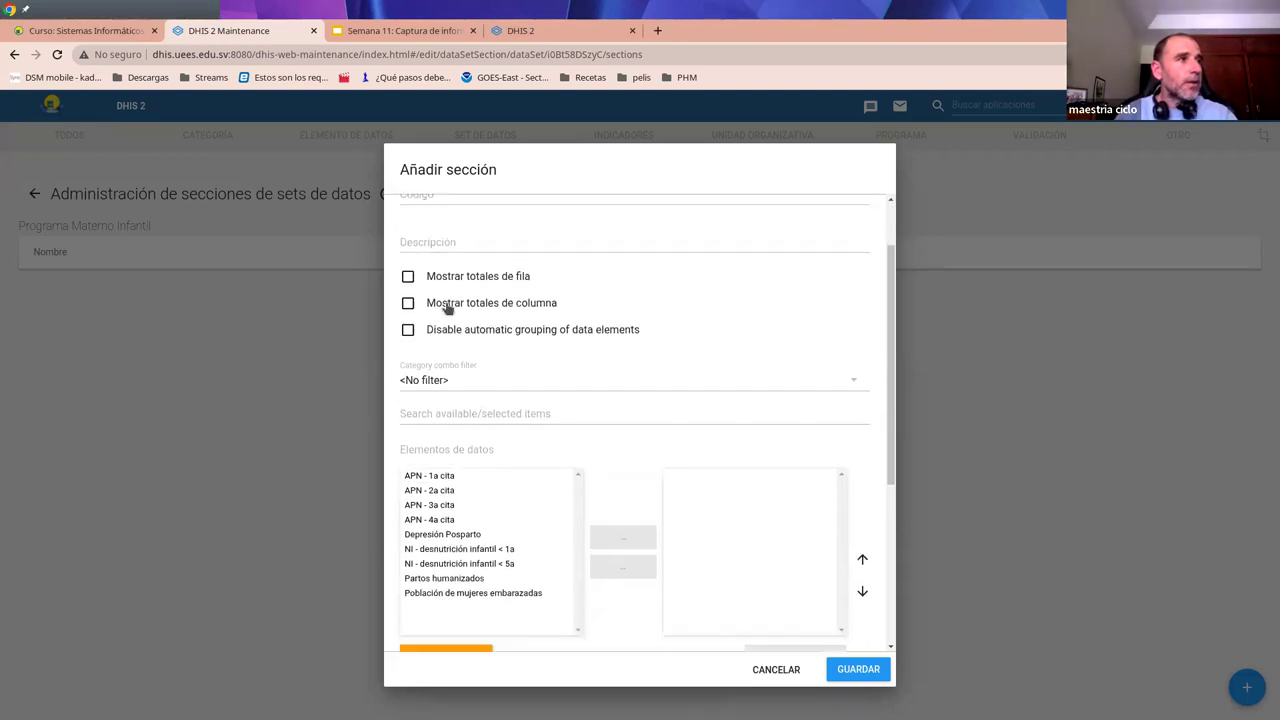
pyautogui.click(408, 277)
pyautogui.click(408, 303)
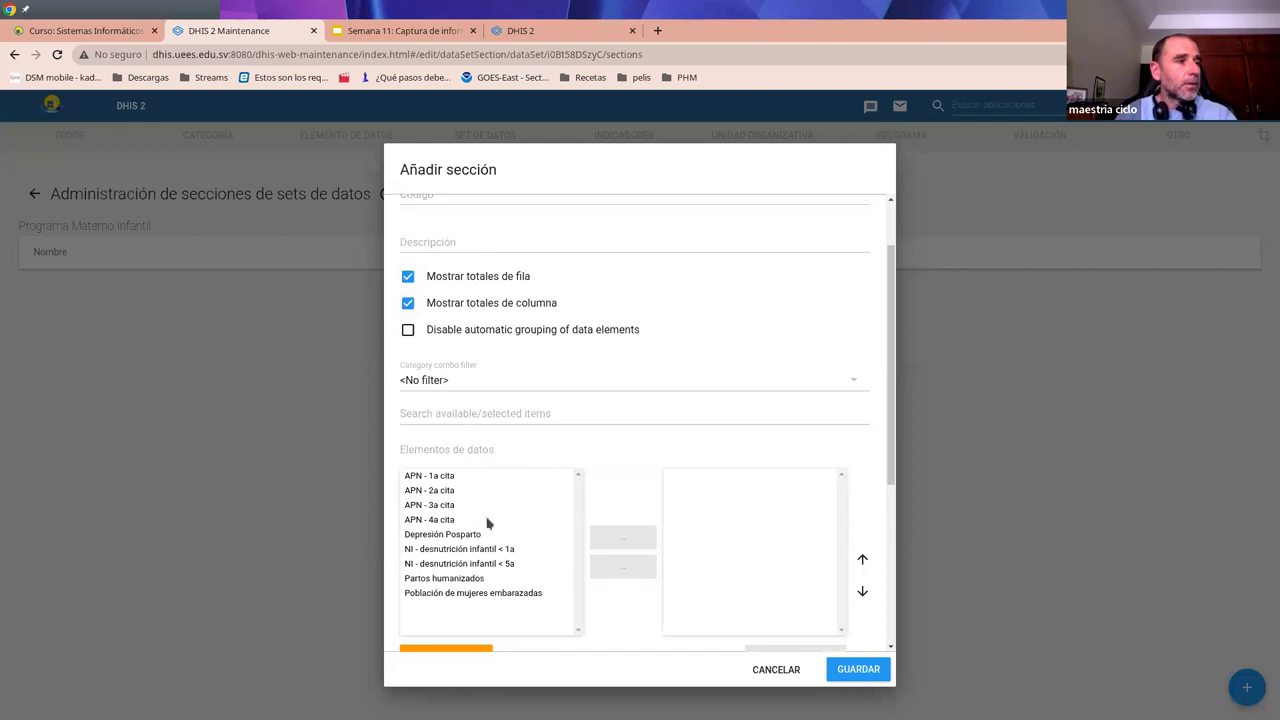
# - Assign the data elements "NI - desnutrición infantil < 1a" and "NI - desnutrición infantil < 5a" to the section and save it
pyautogui.click(500, 549)
pyautogui.keyDown('ctrl'); pyautogui.click(507, 564); pyautogui.keyUp('ctrl')
pyautogui.click(630, 538)
pyautogui.scroll(-3, 540, 585)
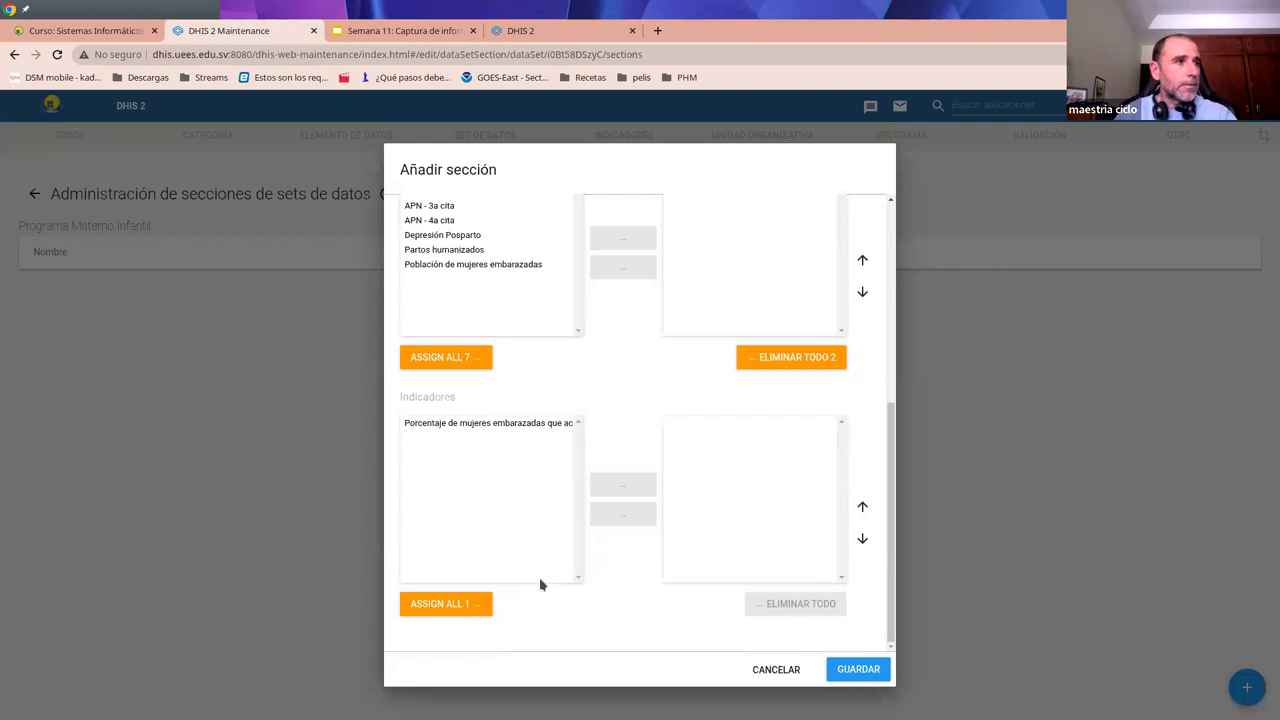
pyautogui.click(866, 670)
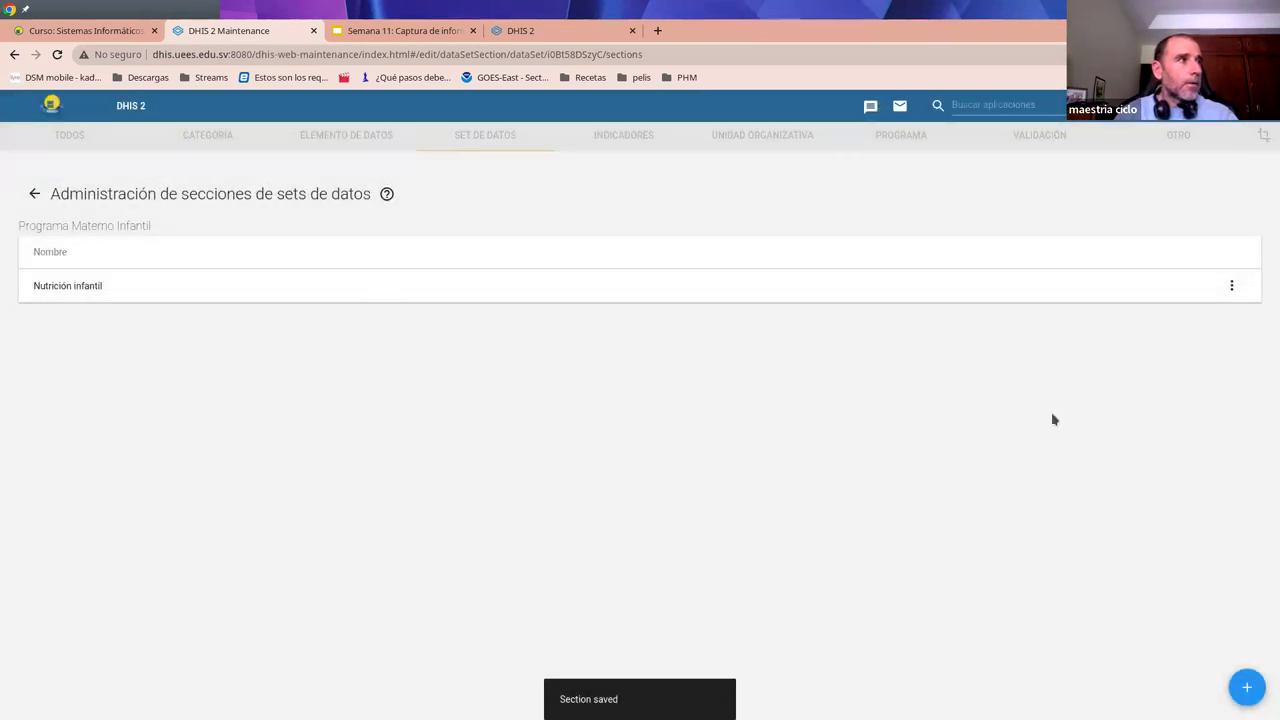
# - Start another section named "Atención prenatal" with row and column totals shown
pyautogui.click(1247, 687)
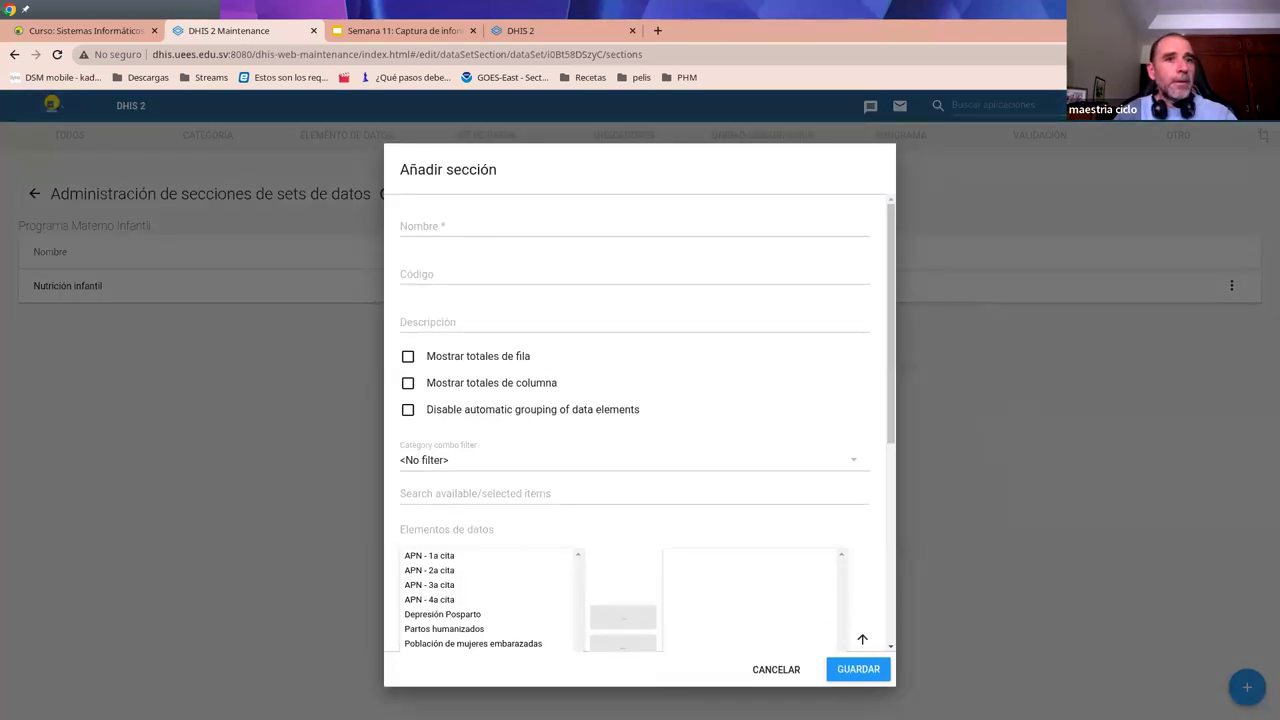
pyautogui.click(528, 222)
pyautogui.write('Atención prenatal')
pyautogui.scroll(-1, 432, 310)
pyautogui.click(408, 277)
pyautogui.click(408, 303)
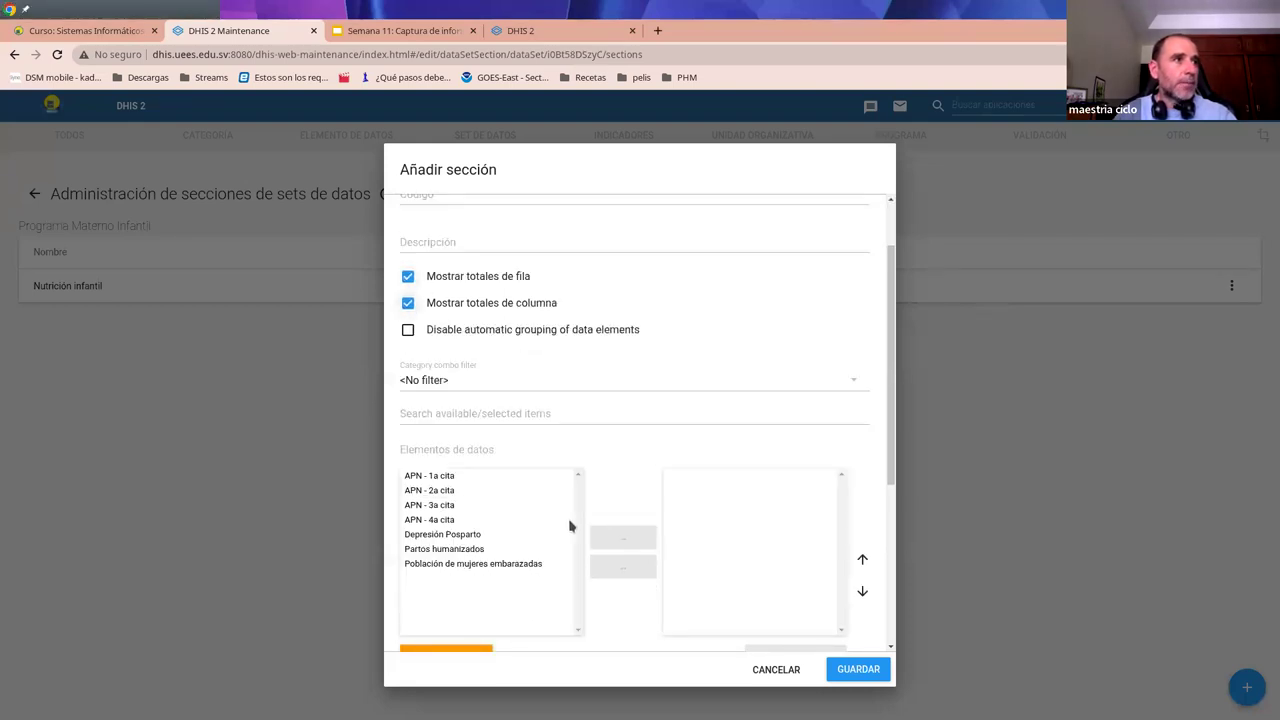
# - Assign the four data elements "APN - 1a cita" to "APN - 4a cita" and the available pregnant-women percentage indicator to the section, and save it
pyautogui.scroll(-1, 508, 520)
pyautogui.moveTo(470, 399); pyautogui.dragTo(458, 440)
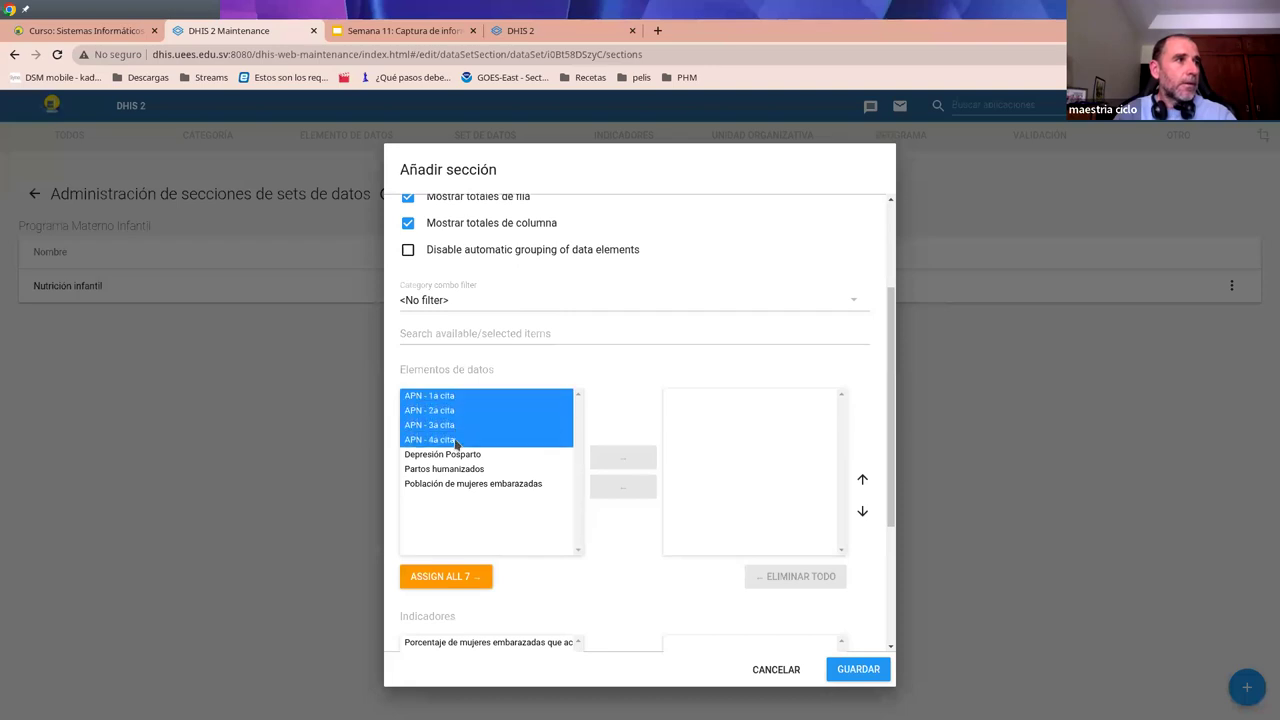
pyautogui.click(622, 457)
pyautogui.scroll(-3, 660, 520)
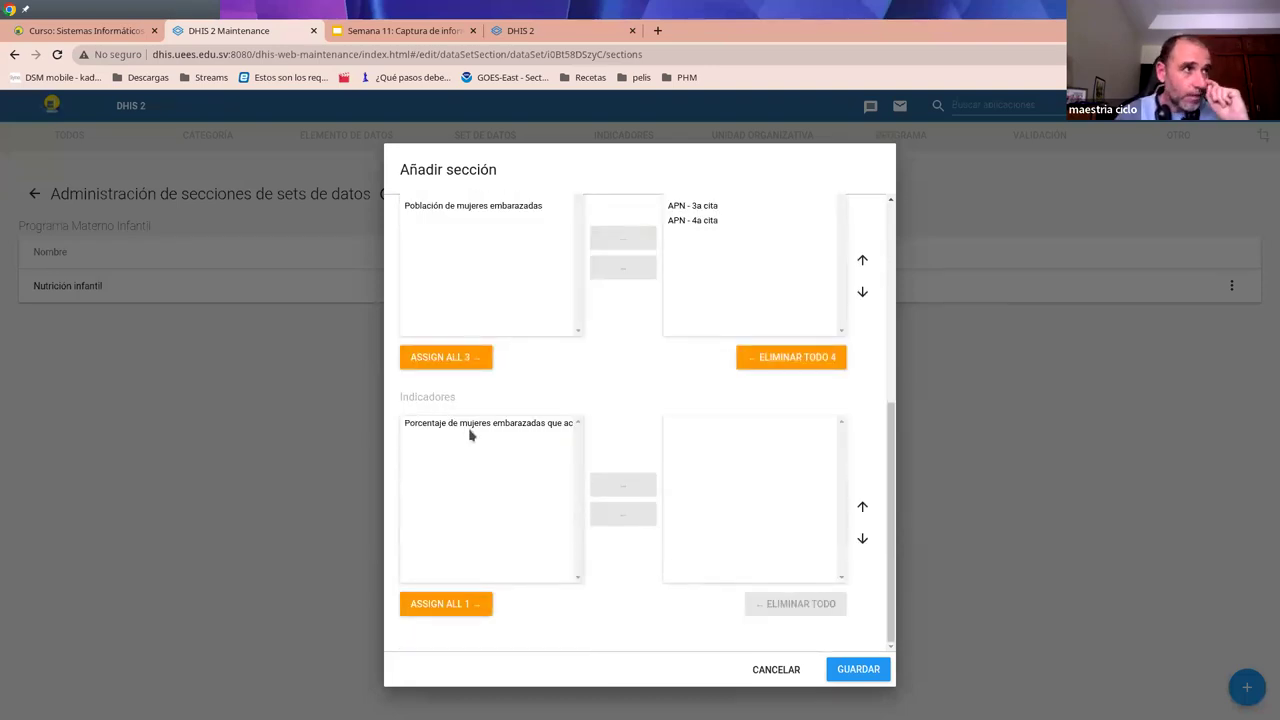
pyautogui.click(469, 431)
pyautogui.click(623, 485)
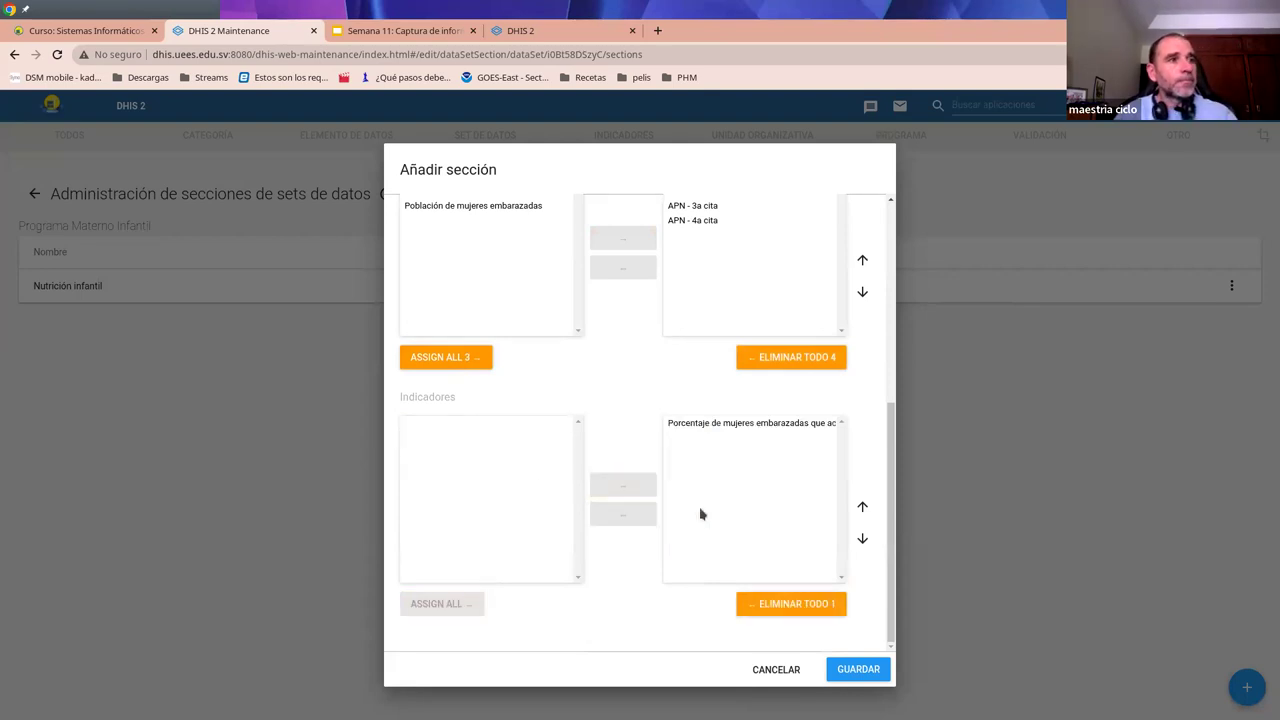
pyautogui.click(848, 674)
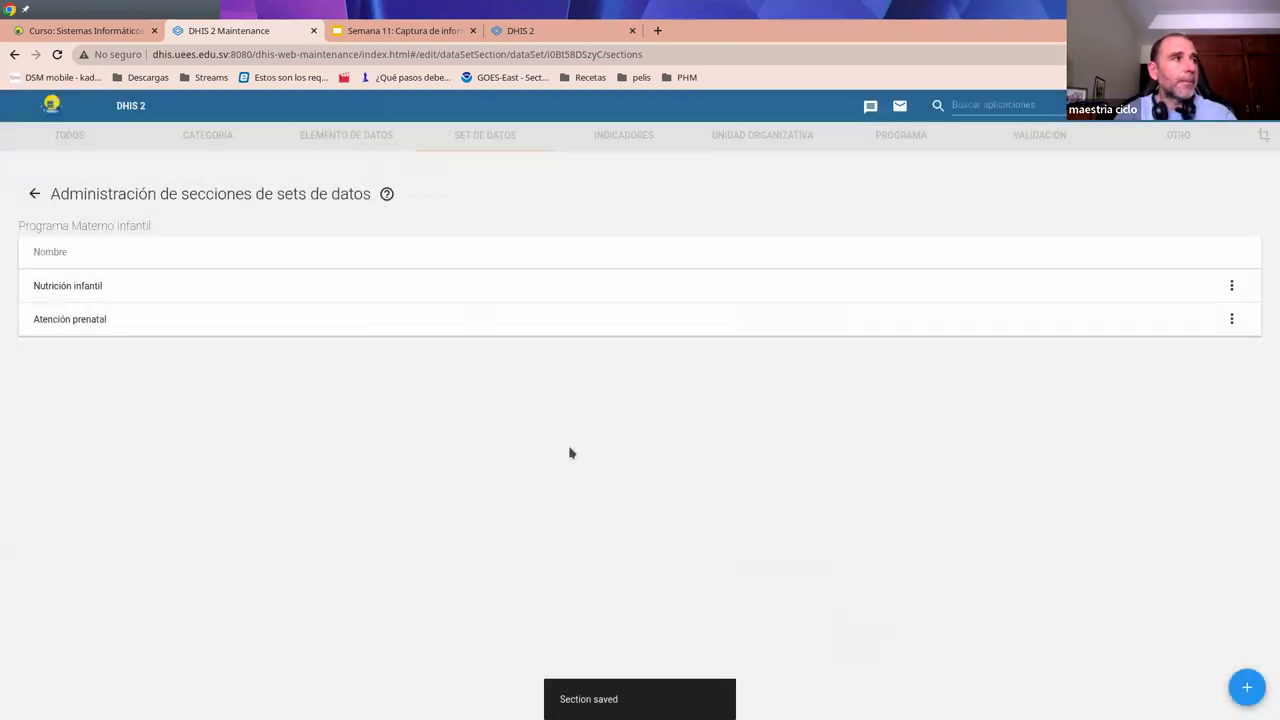
# - Add and save a section named "Parto y puerperio" containing the data elements "Depresión Posparto" and "Partos humanizados"
pyautogui.click(1247, 689)
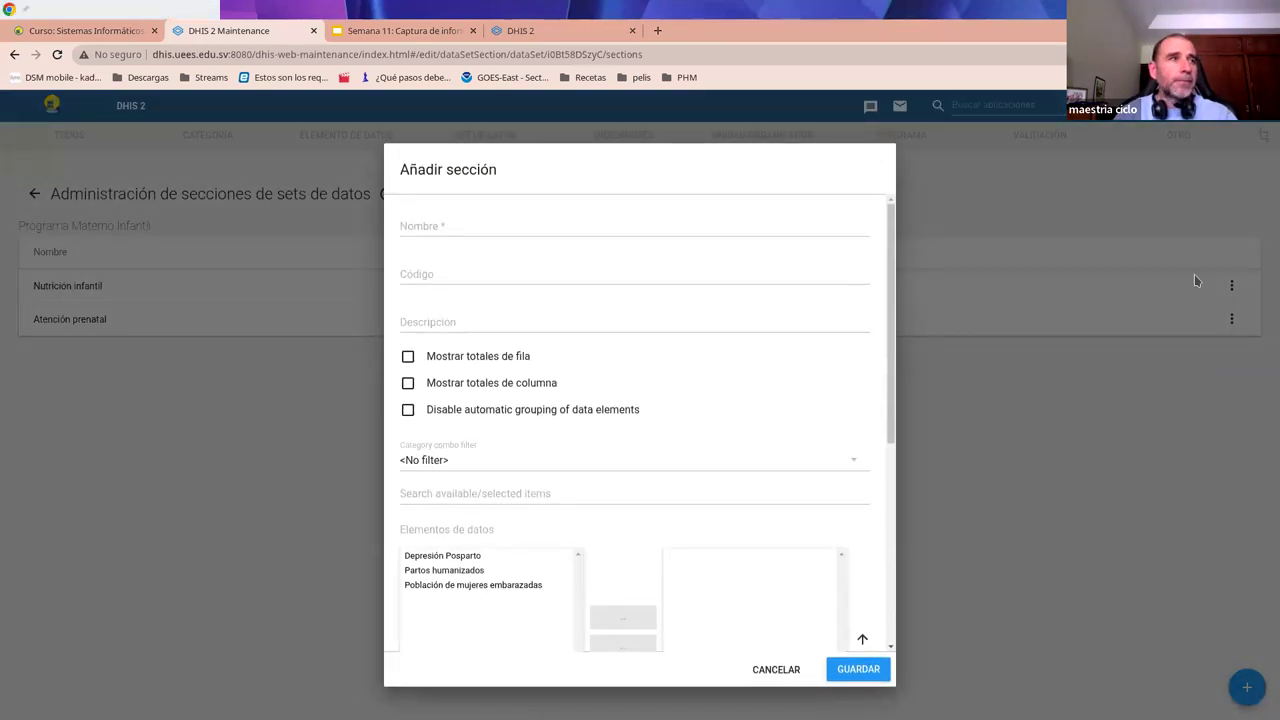
pyautogui.click(476, 227)
pyautogui.write('Parto y puerperio')
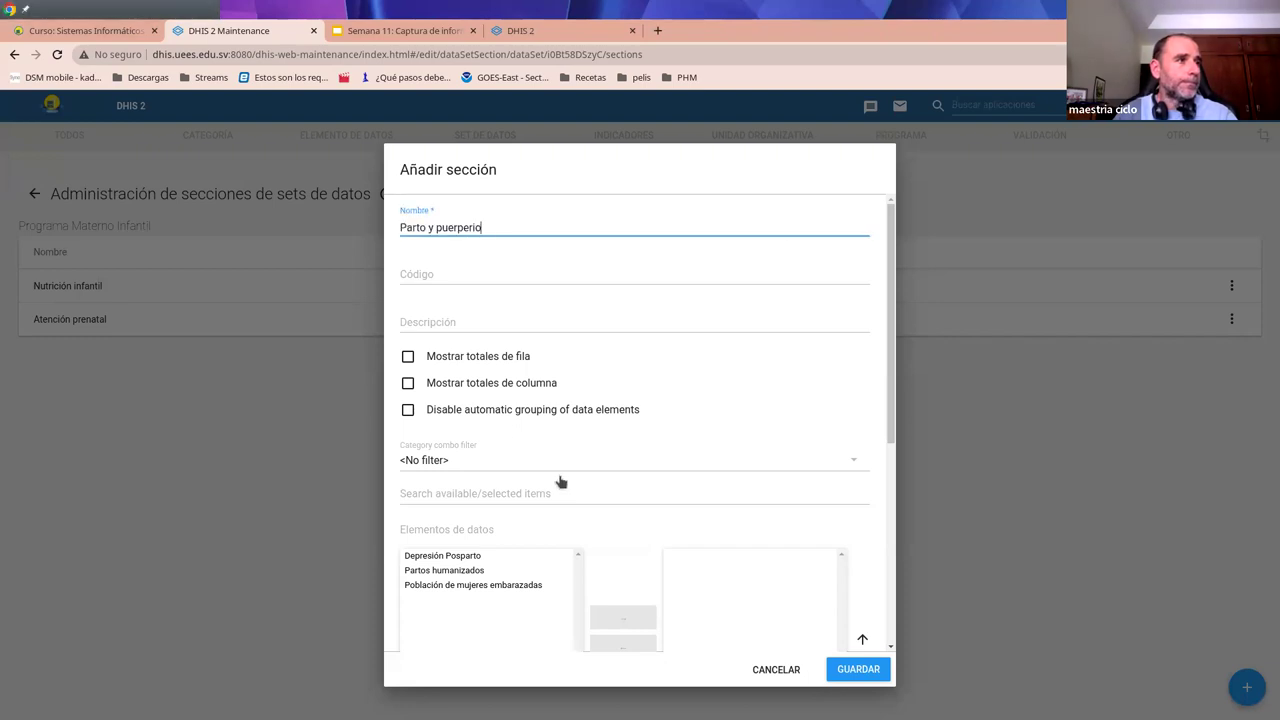
pyautogui.click(476, 557)
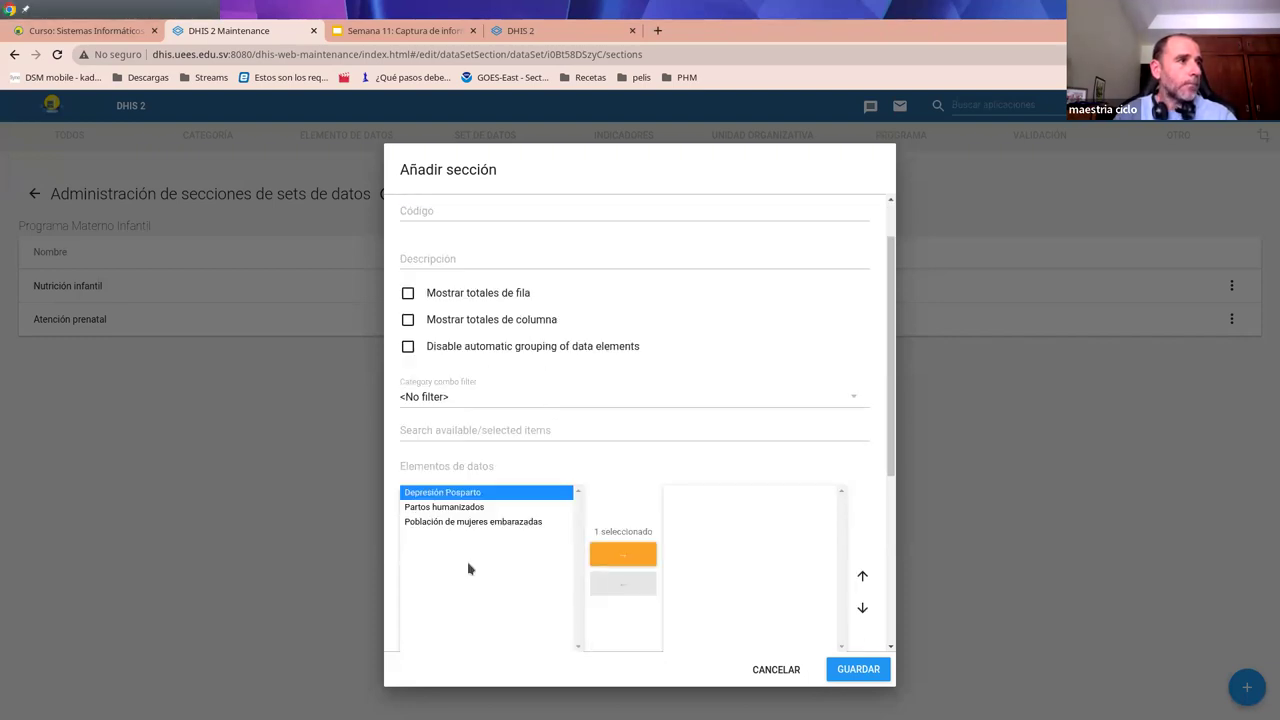
pyautogui.keyDown('ctrl'); pyautogui.click(452, 510); pyautogui.keyUp('ctrl')
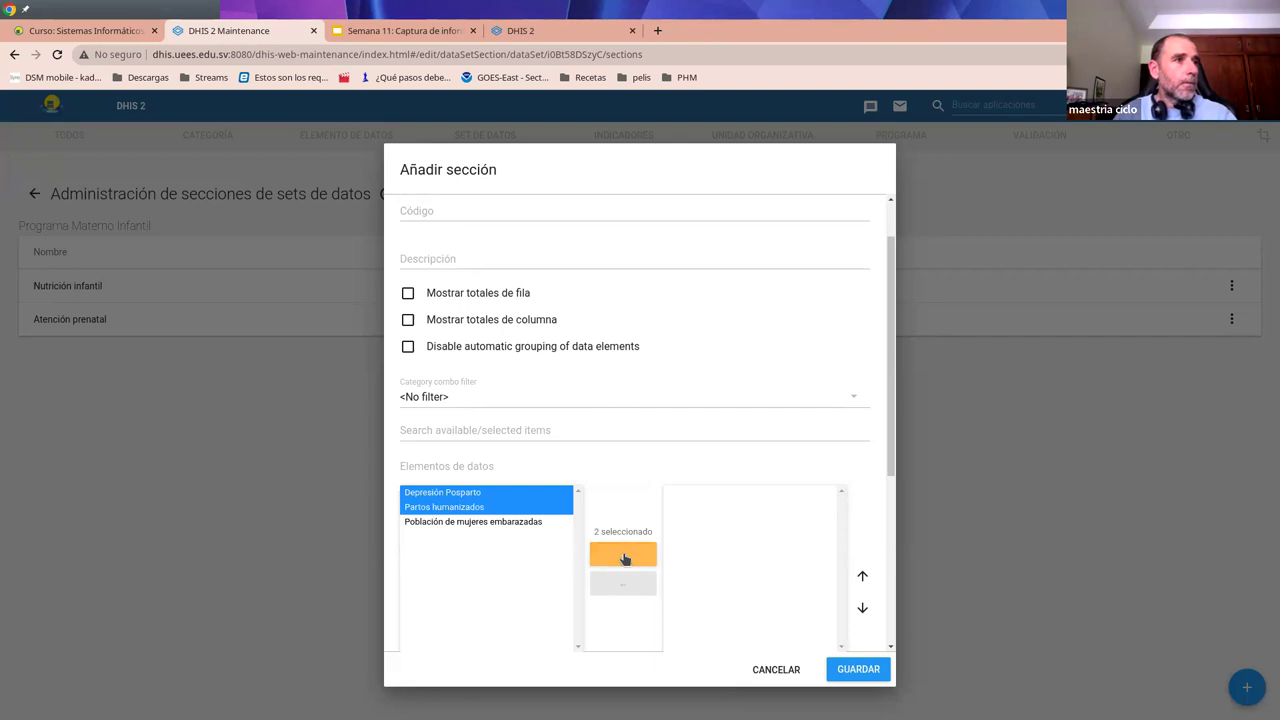
pyautogui.click(600, 553)
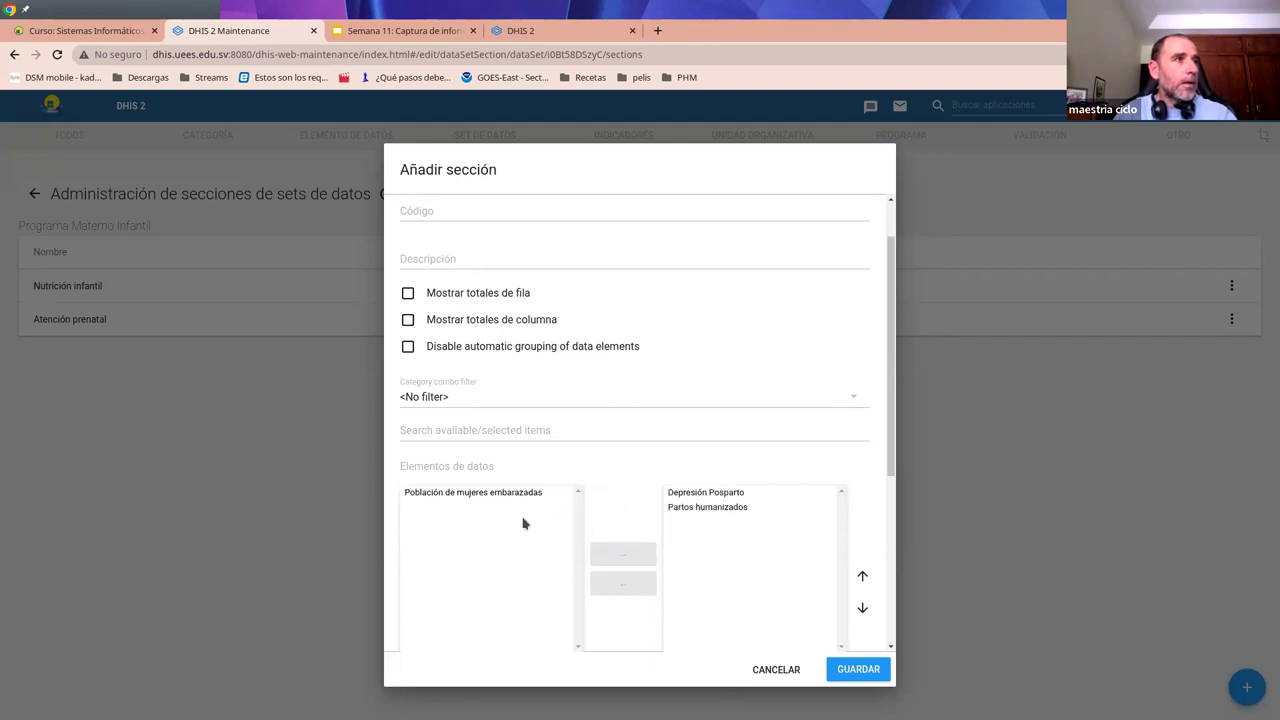
pyautogui.scroll(-2, 510, 545)
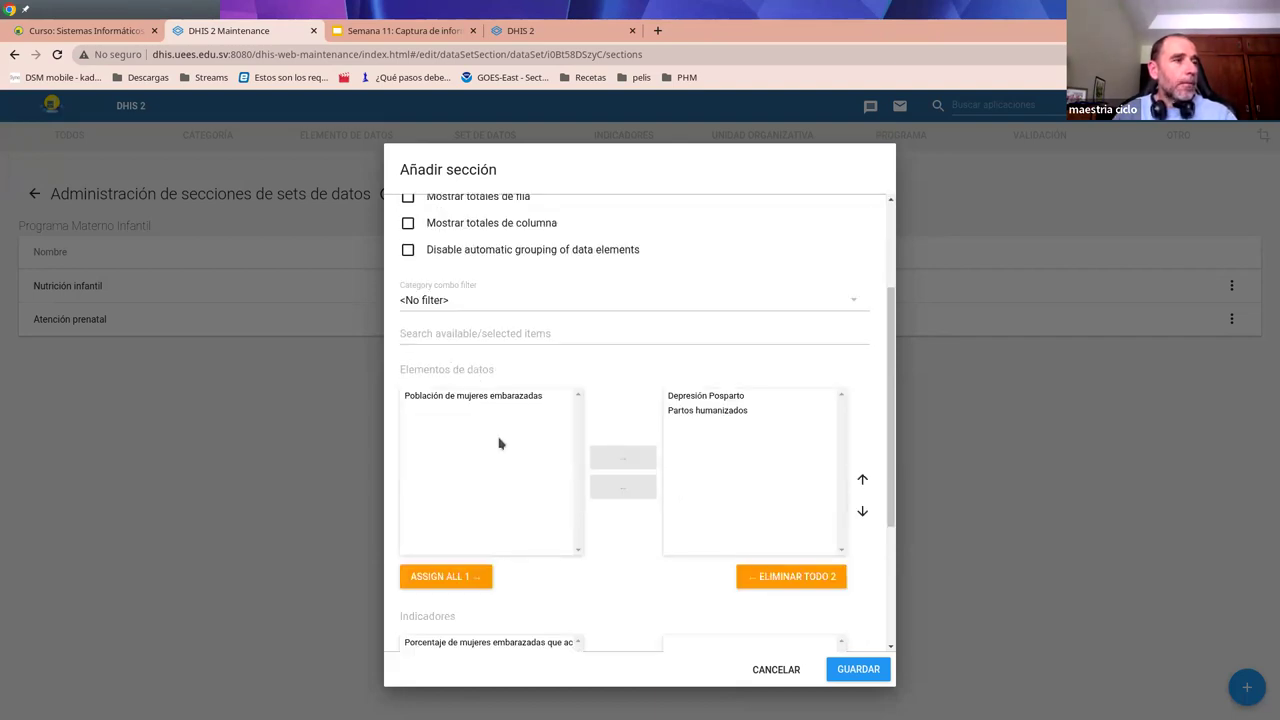
pyautogui.scroll(1, 517, 443)
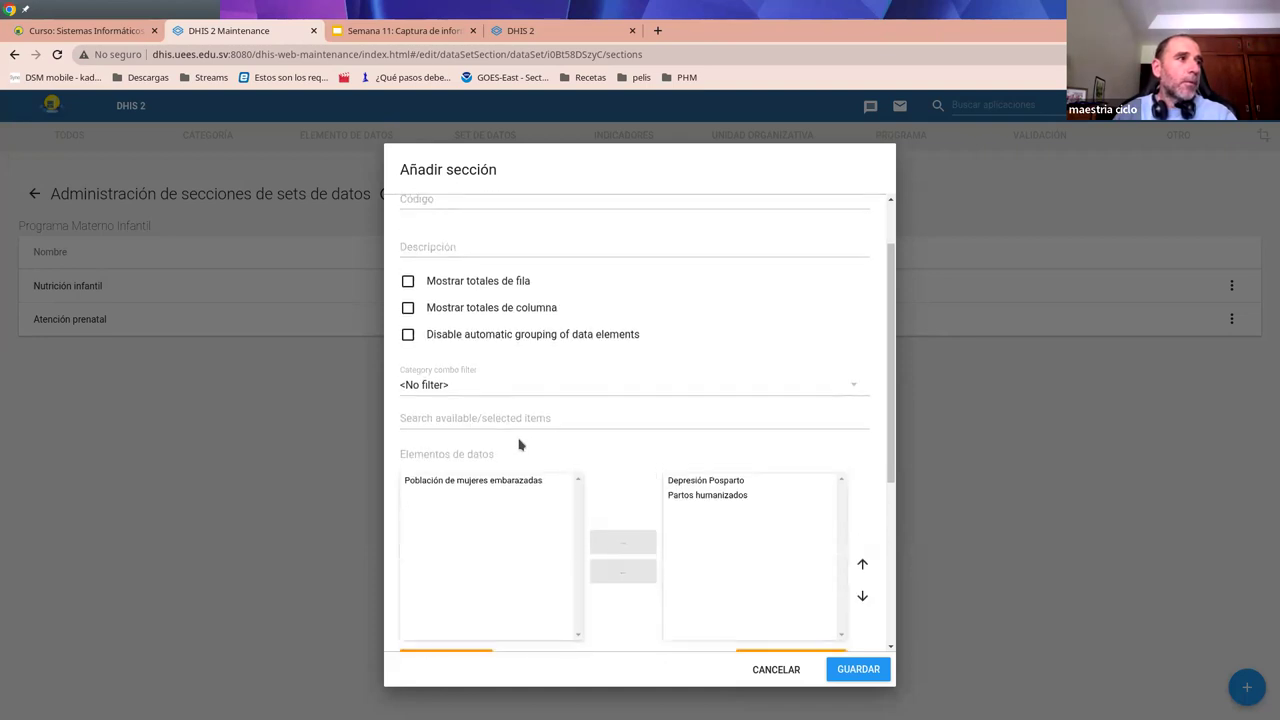
pyautogui.scroll(-3, 477, 540)
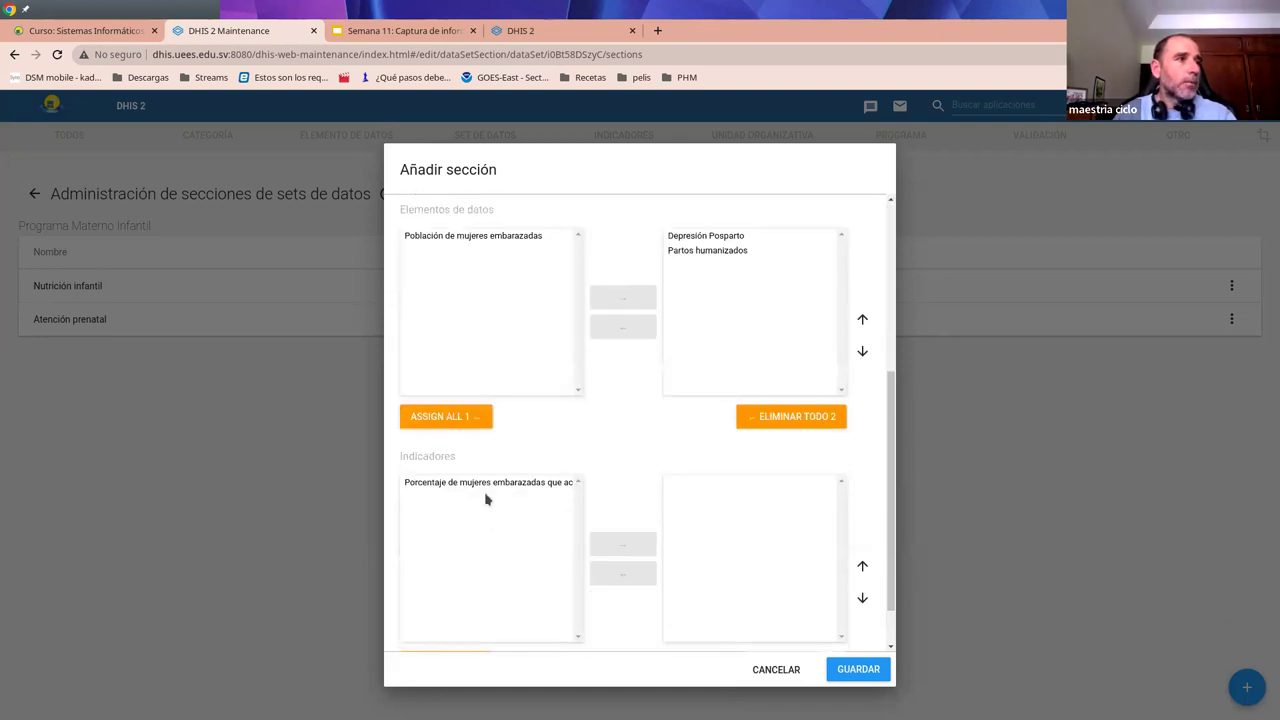
pyautogui.scroll(-1, 480, 515)
pyautogui.click(860, 668)
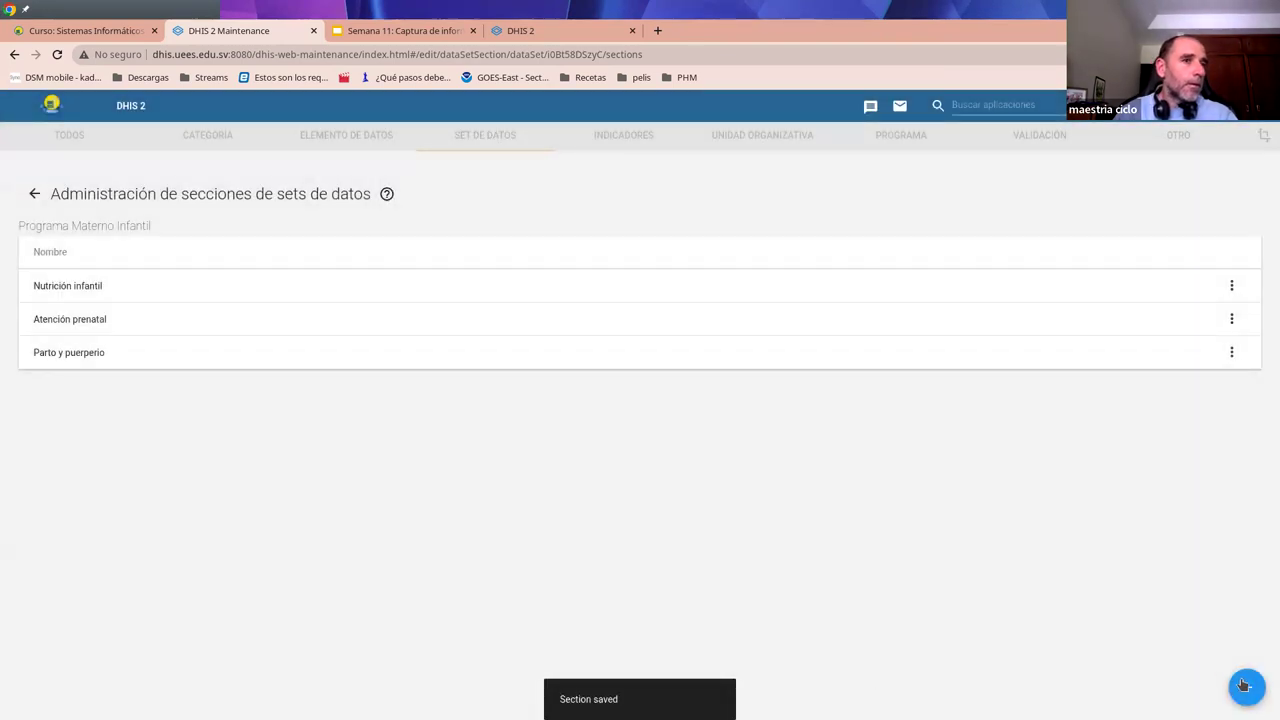
# - Add and save a section named "Datos poblacionales" containing the data element "Población de mujeres embarazadas"
pyautogui.click(1244, 686)
pyautogui.click(464, 232)
pyautogui.write('Datos poblacionales')
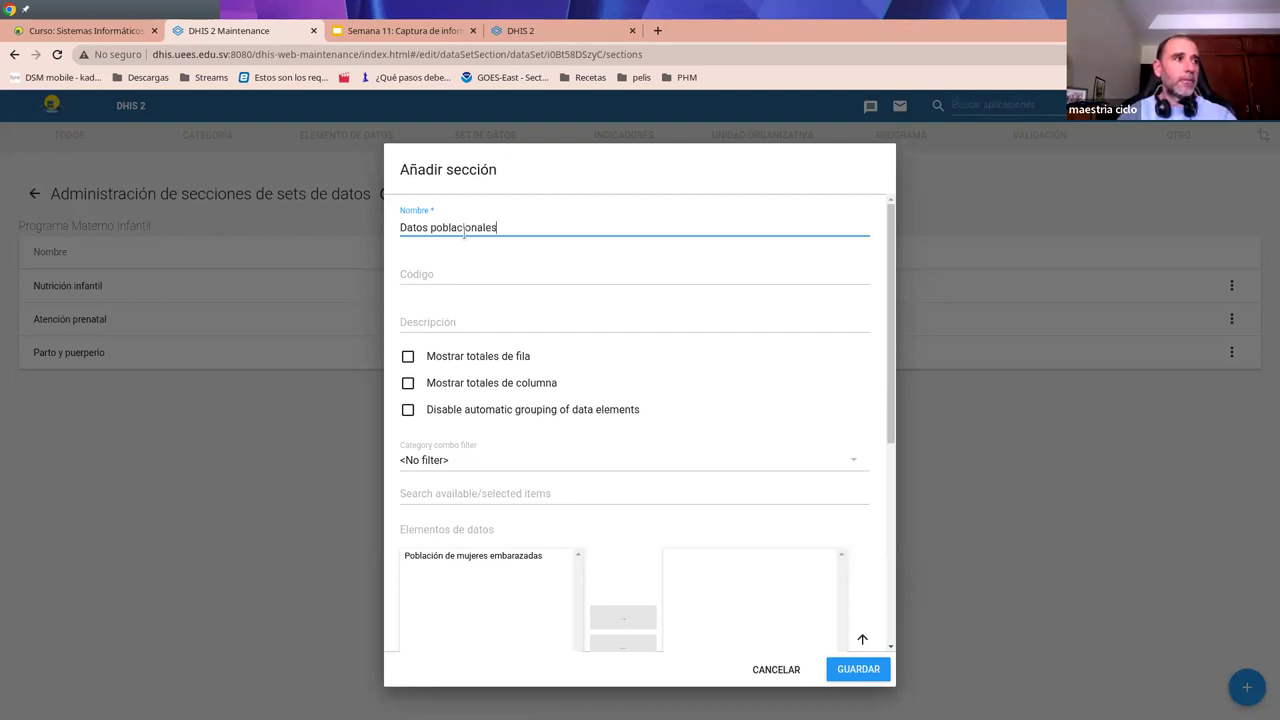
pyautogui.scroll(-1, 508, 511)
pyautogui.click(490, 491)
pyautogui.moveTo(490, 491); pyautogui.dragTo(743, 551)
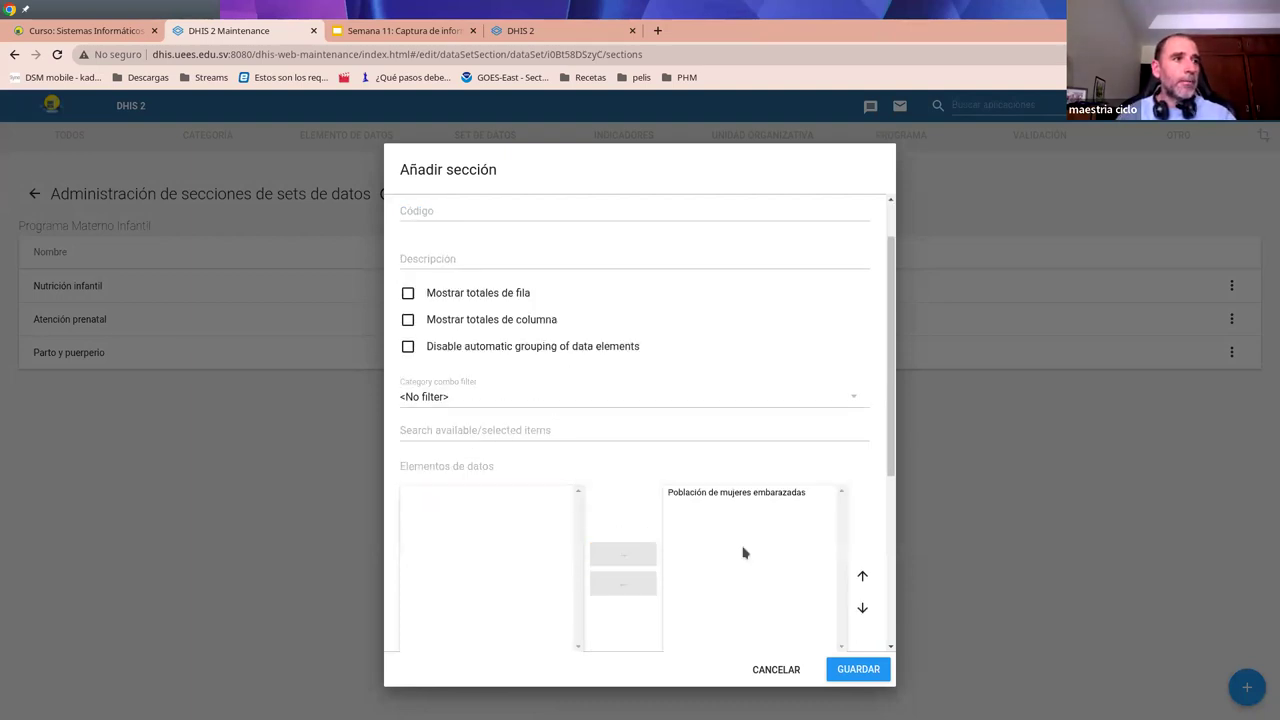
pyautogui.scroll(-3, 743, 551)
pyautogui.scroll(-1, 732, 566)
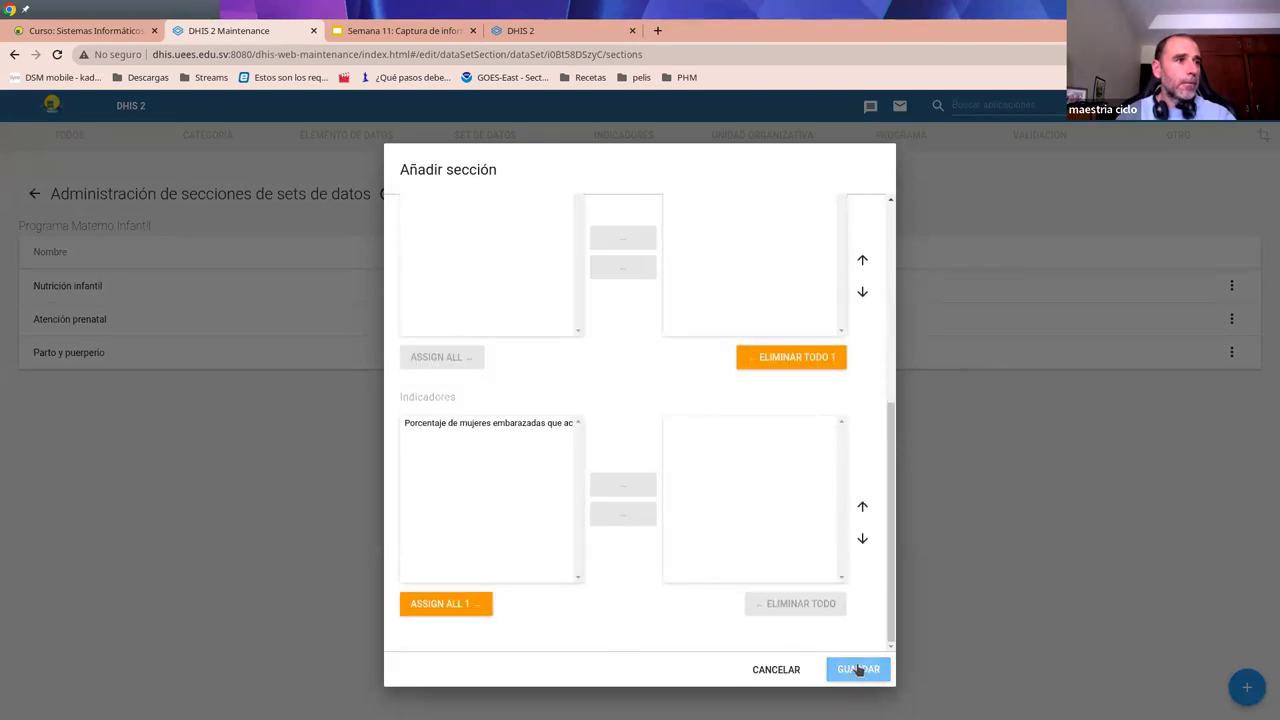
pyautogui.click(858, 669)
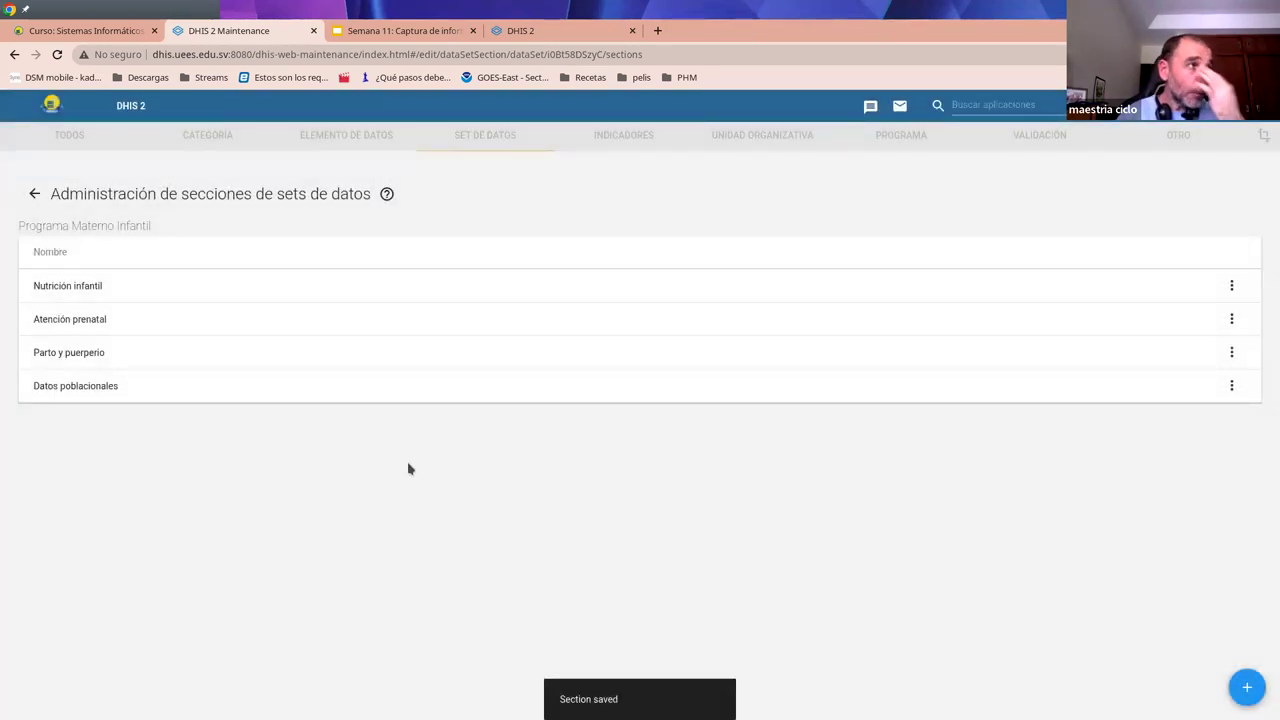
# - Leave the data set section management and open the Entrada de datos app
pyautogui.click(34, 193)
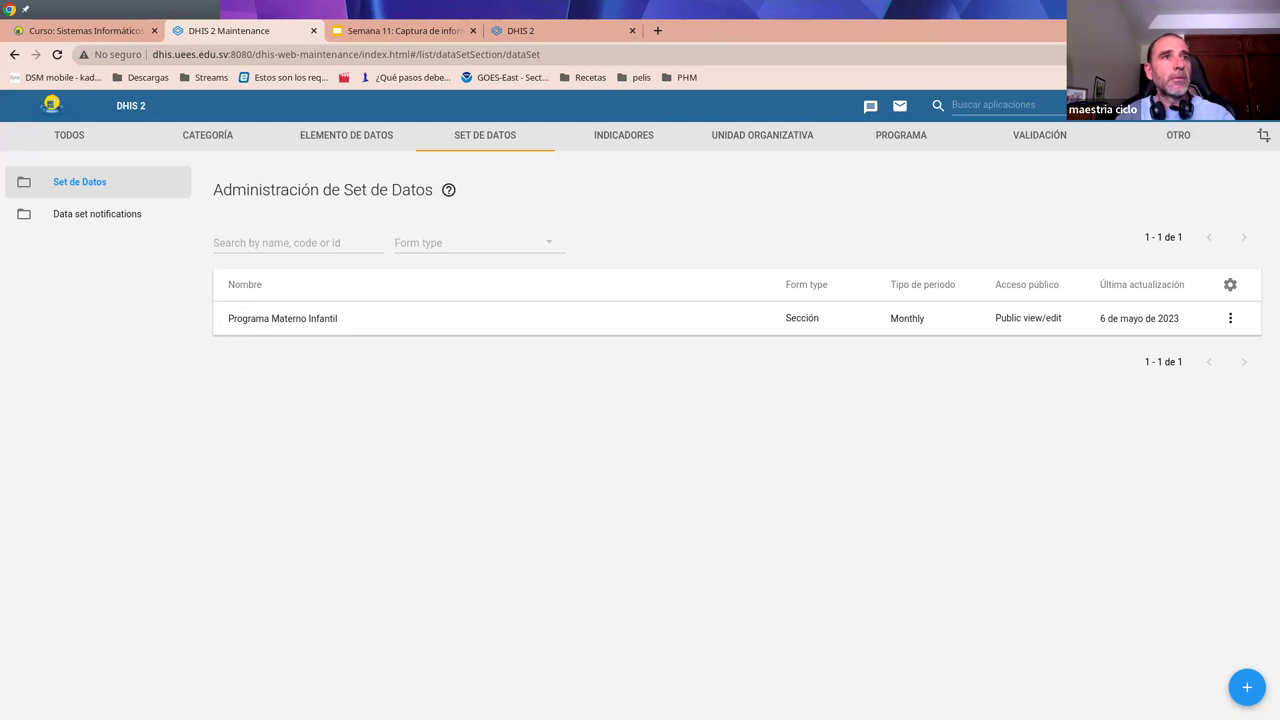
pyautogui.click(1176, 105)
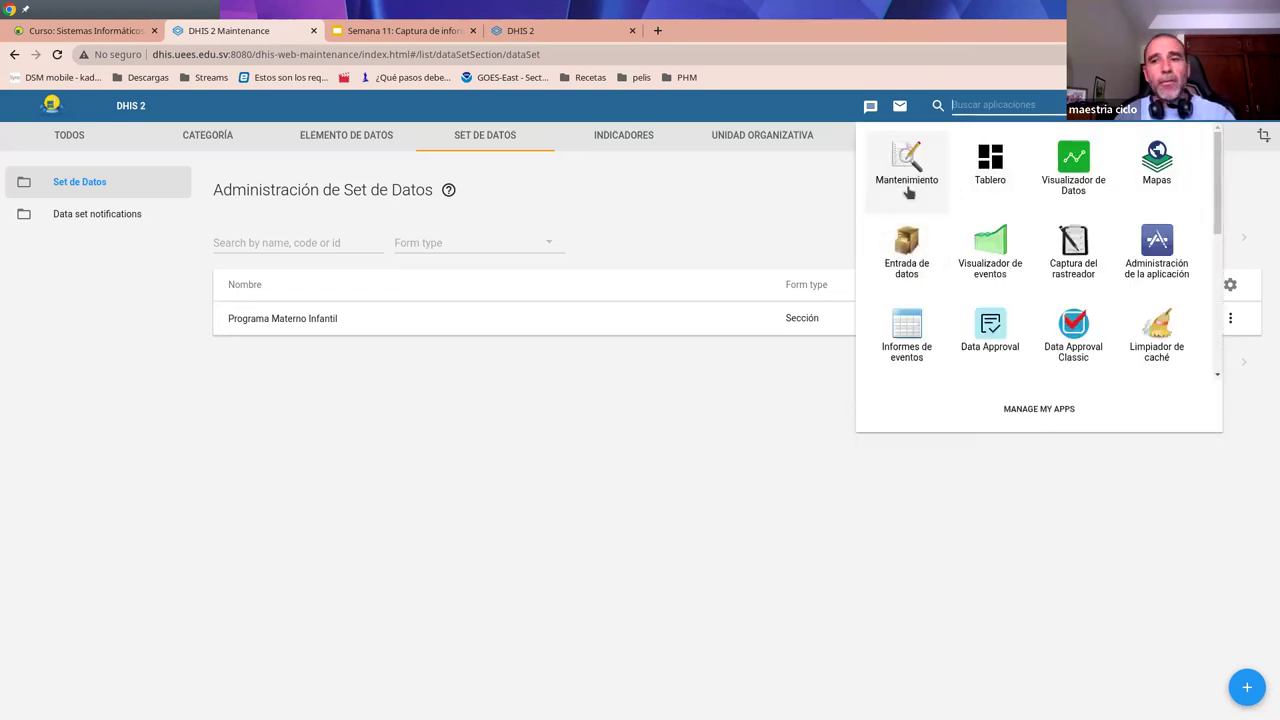
pyautogui.click(906, 262)
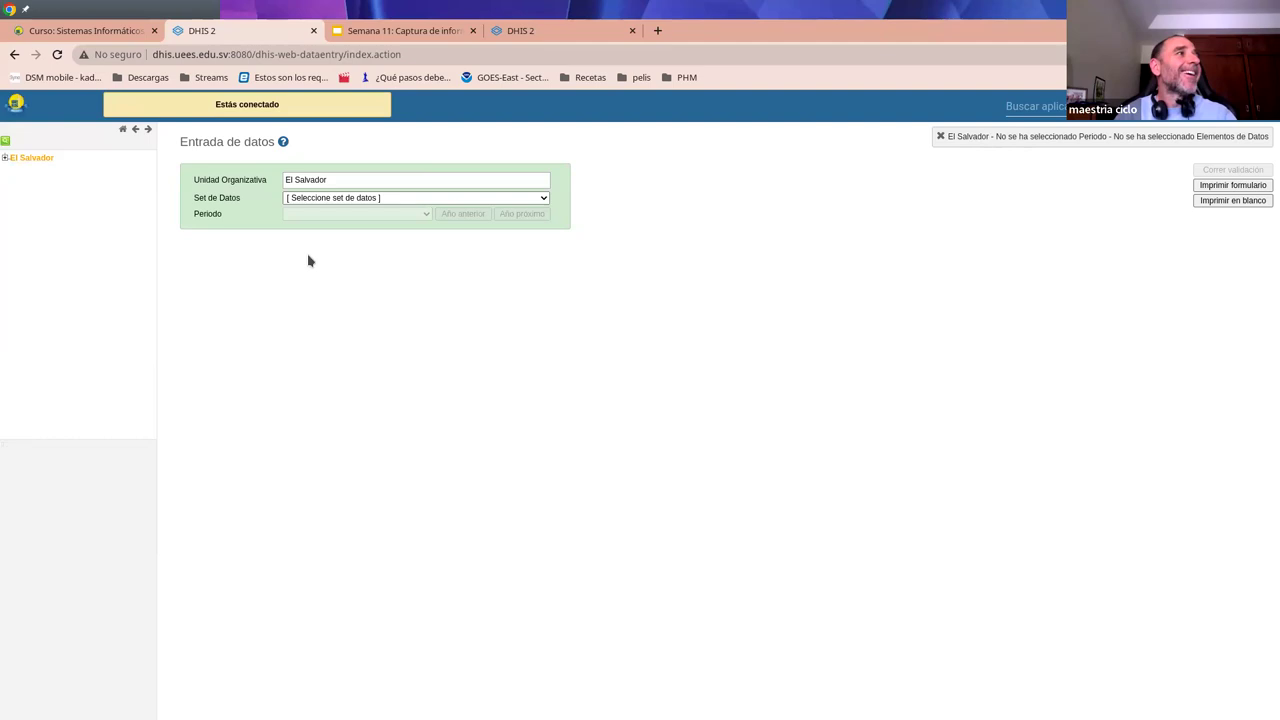
# - Select the organisation unit "Equipo Comunitario de Salud Familiar Cuyagualo" under Región Occidental, Departamento de Sonsonate, Izalco
pyautogui.click(288, 201)
pyautogui.click(5, 158)
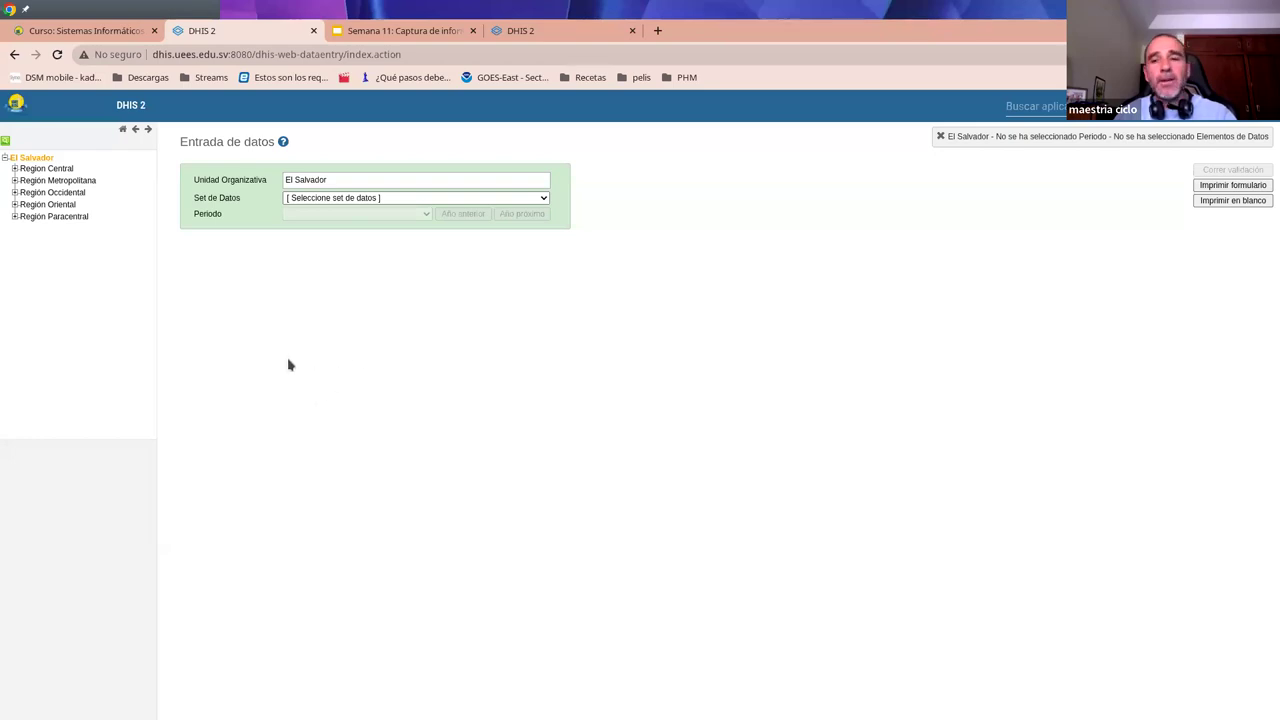
pyautogui.click(14, 192)
pyautogui.click(25, 227)
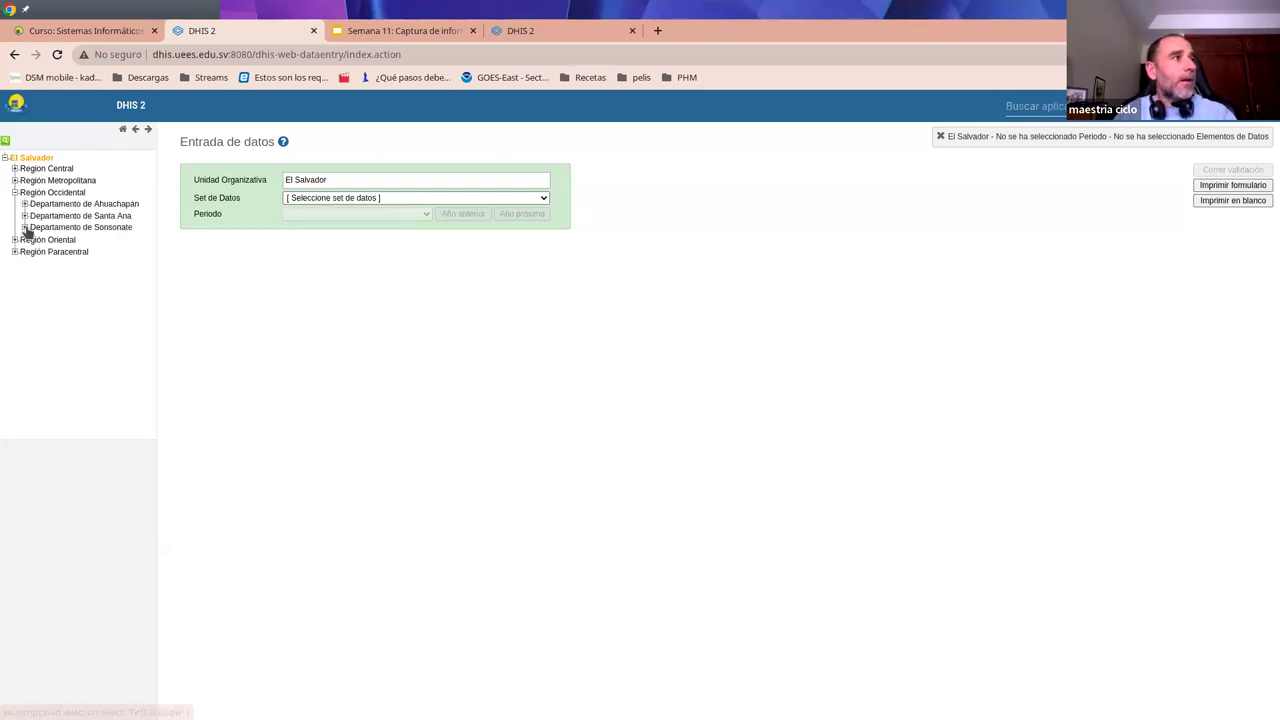
pyautogui.click(34, 275)
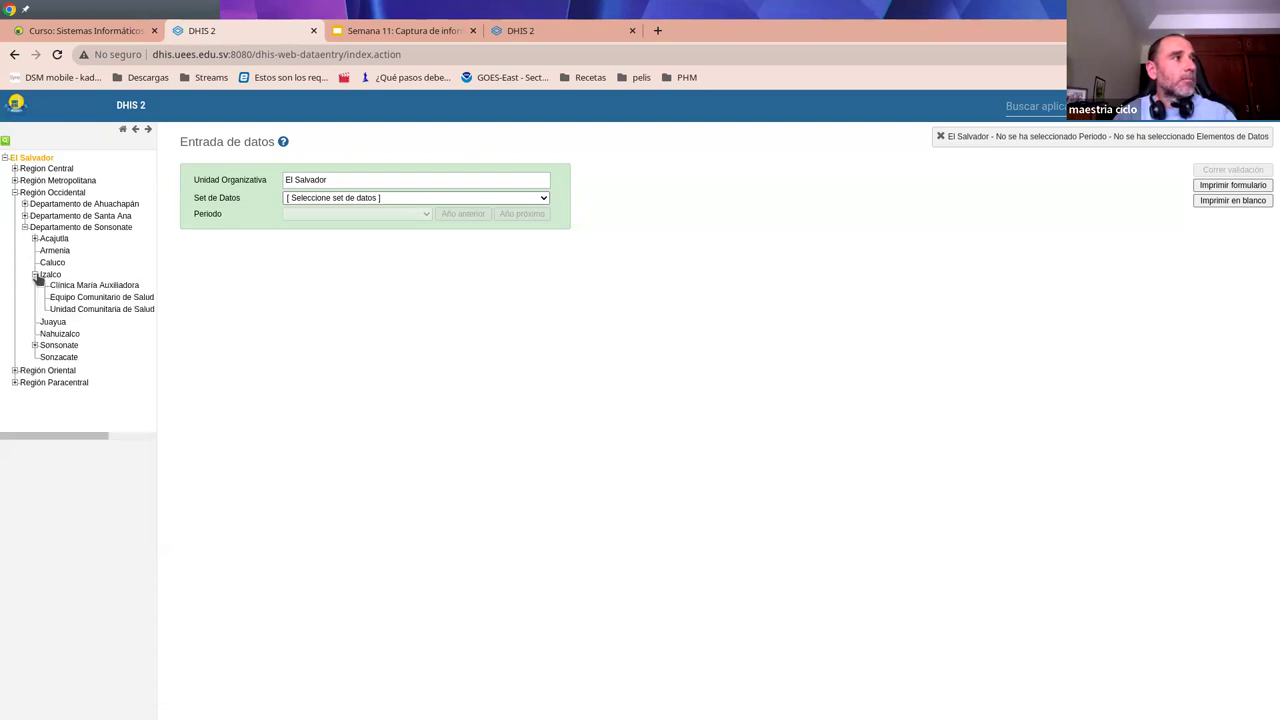
pyautogui.click(104, 299)
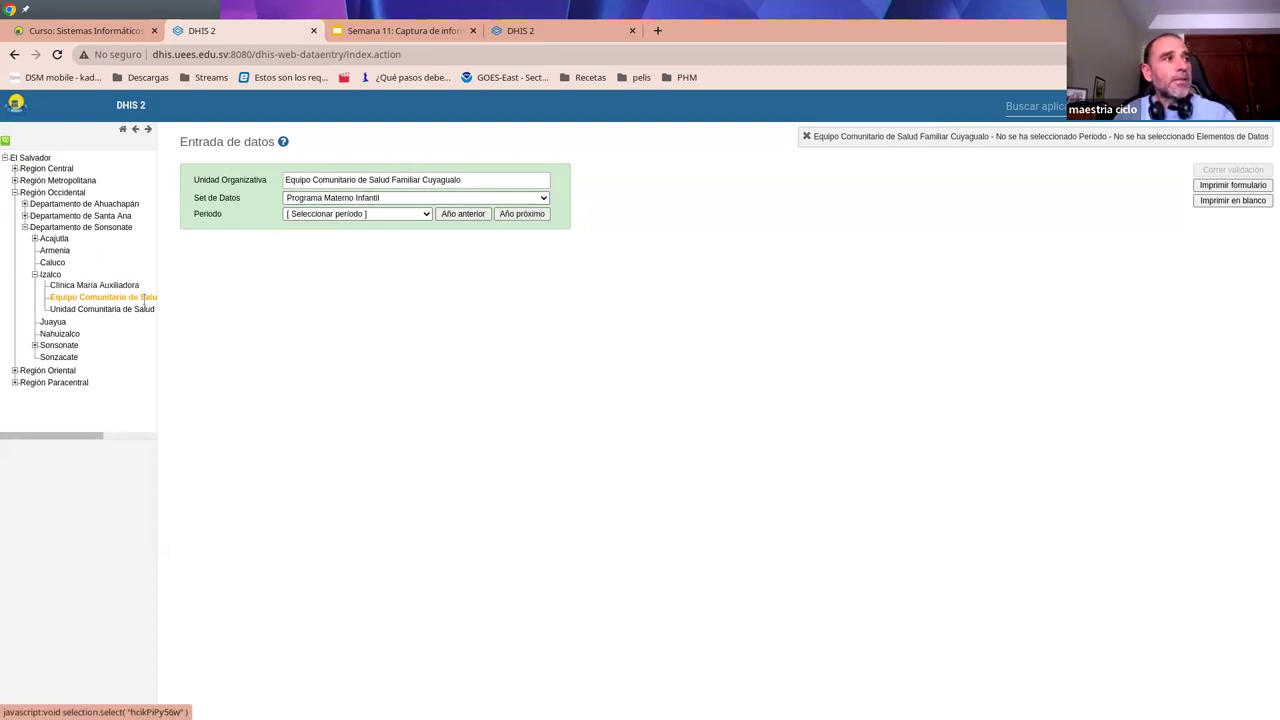
# - Load the entry form for the data set "Programa Materno Infantil" and the period Abril 2023
pyautogui.click(311, 200)
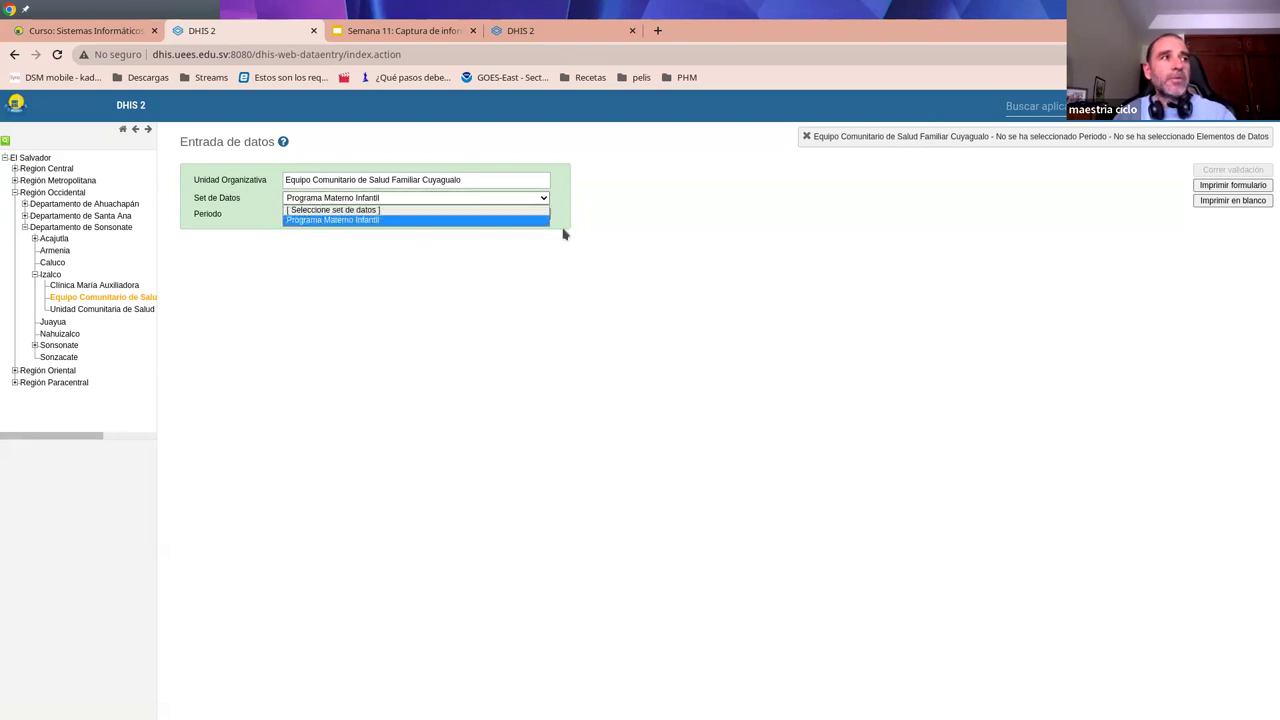
pyautogui.click(564, 225)
pyautogui.click(351, 215)
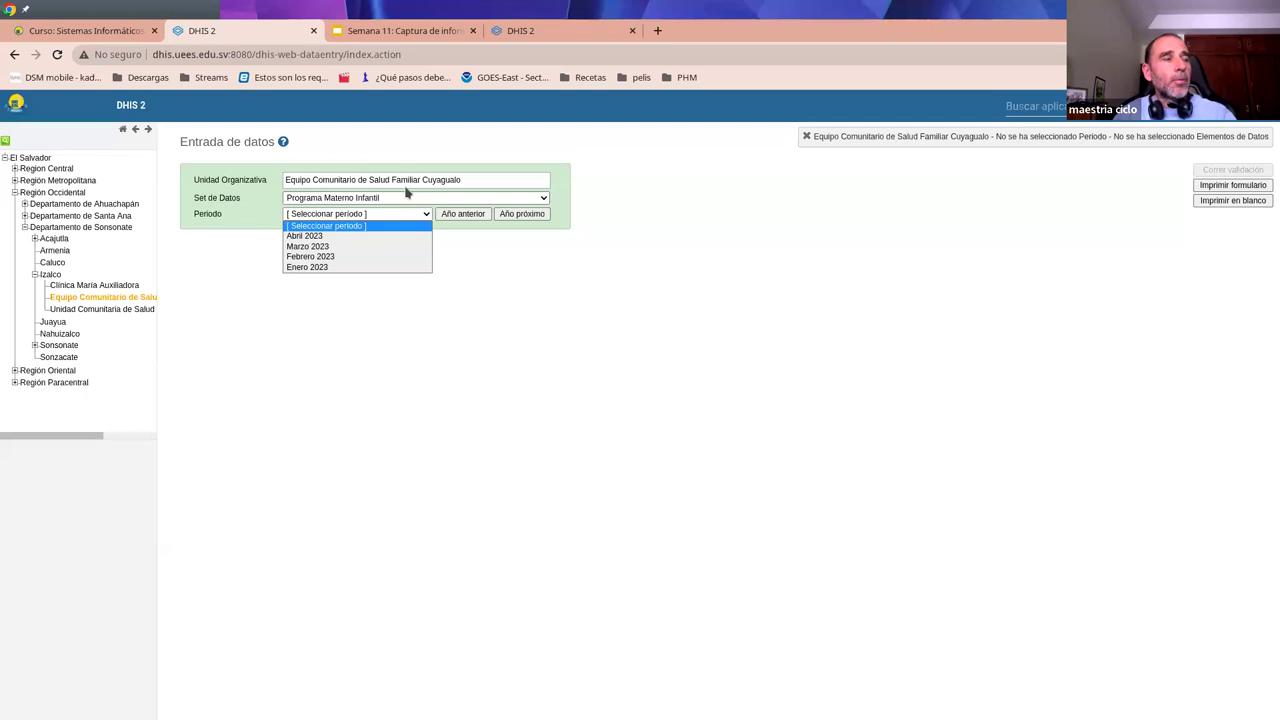
pyautogui.click(313, 236)
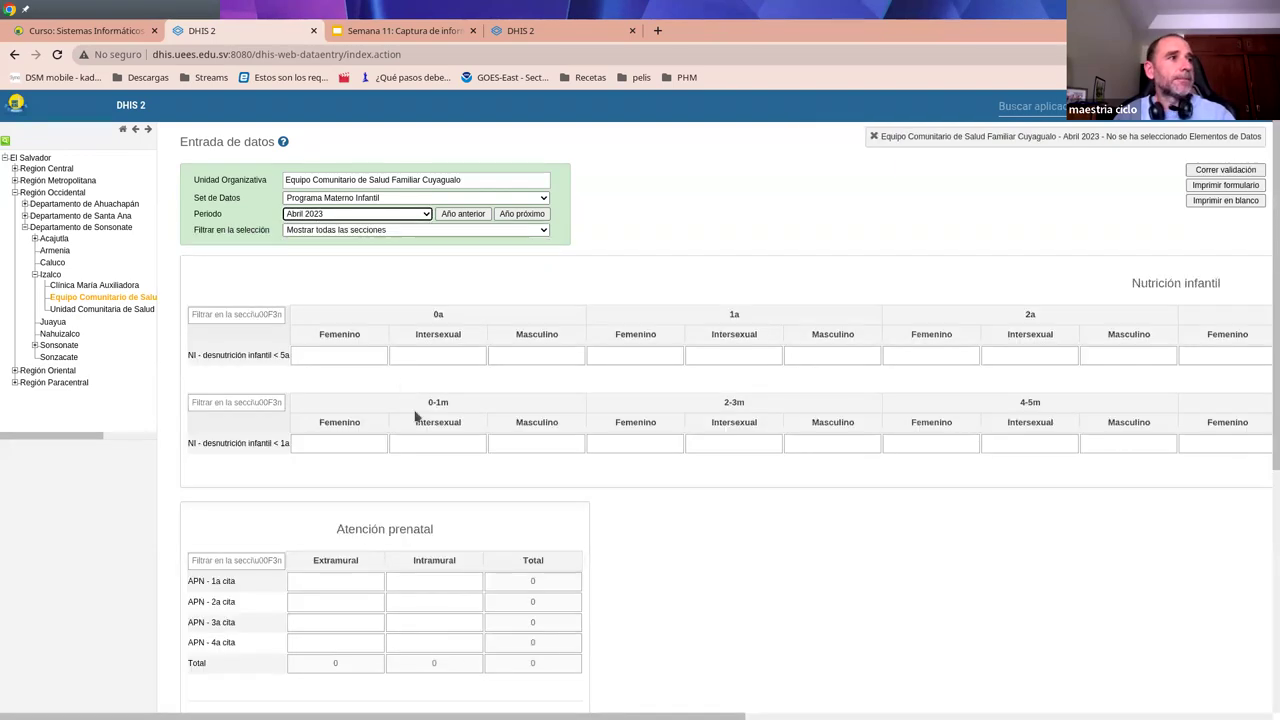
# - Examine the entry form's sections, their data elements and the age and sex columns of "Nutrición infantil"
pyautogui.scroll(-1, 837, 520)
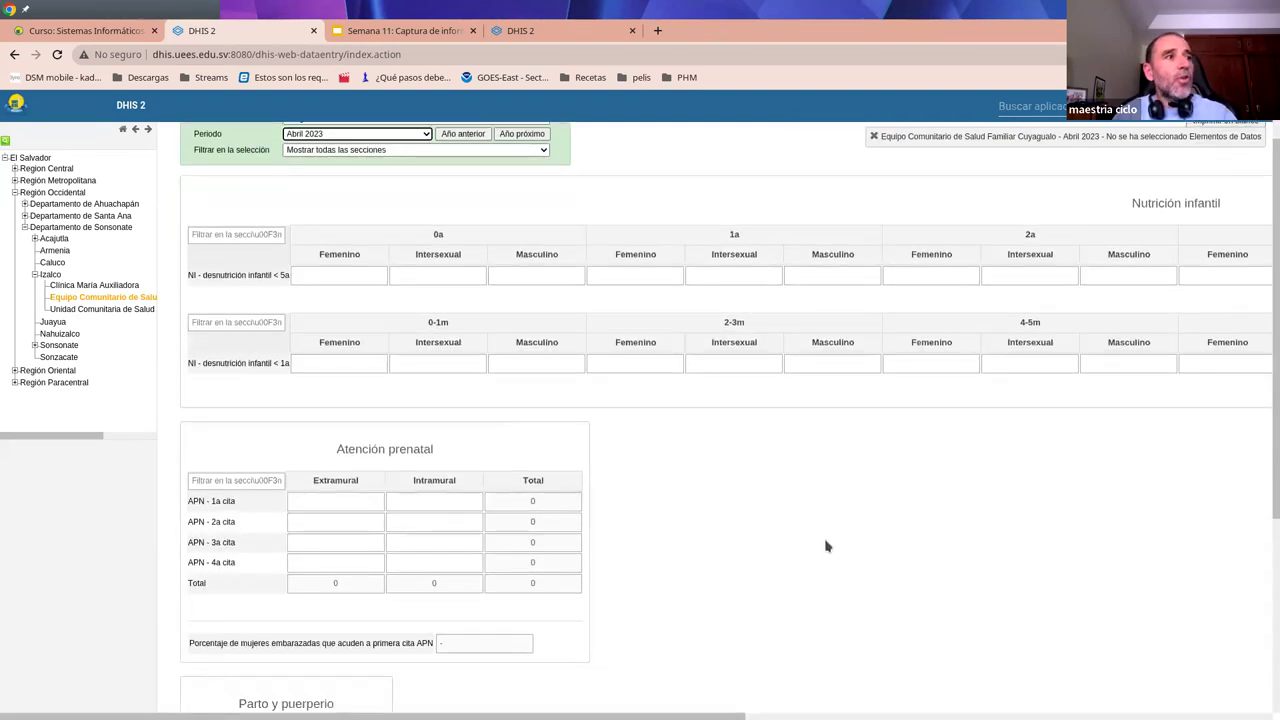
pyautogui.scroll(1, 825, 530)
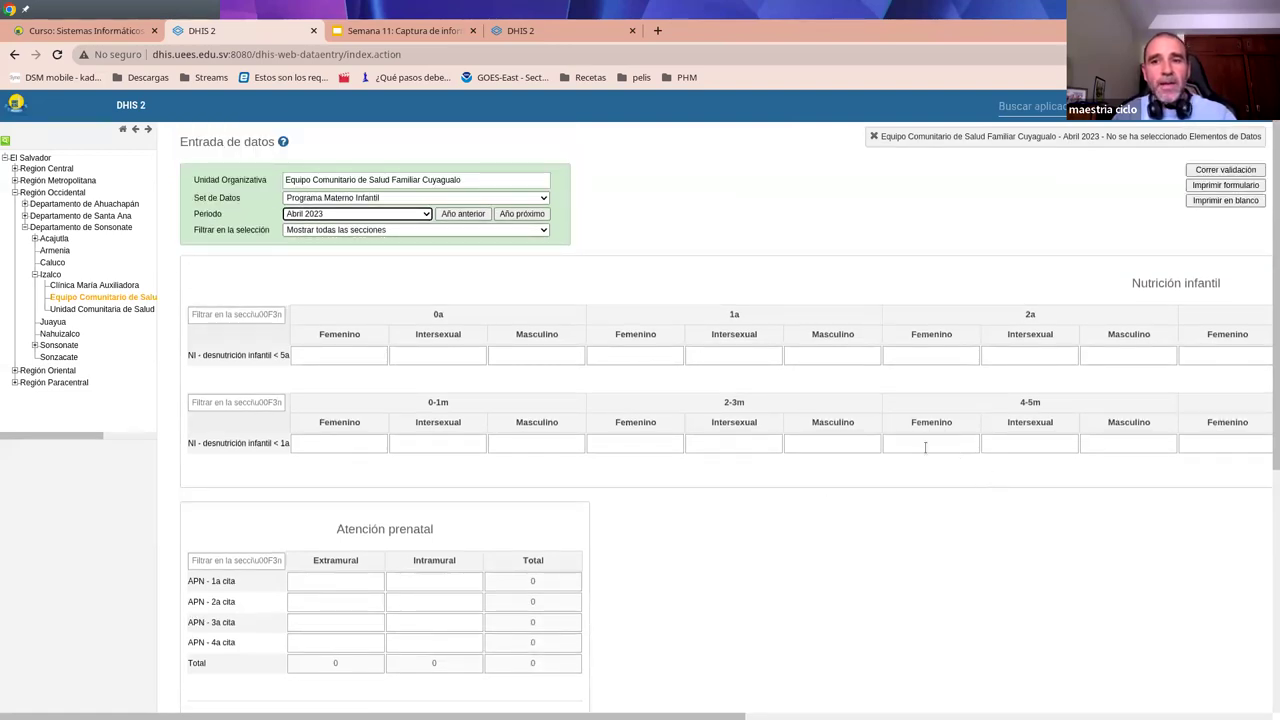
pyautogui.tripleClick(233, 355)
pyautogui.doubleClick(258, 443)
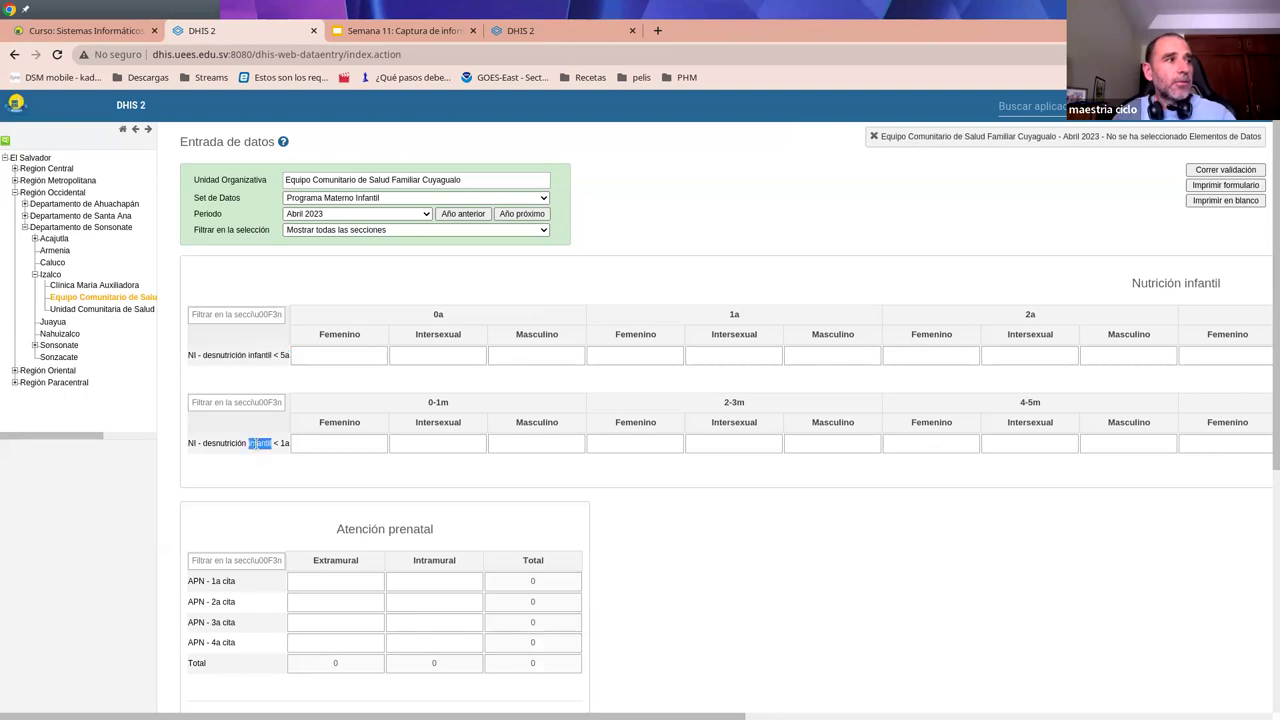
pyautogui.scroll(-3, 666, 540)
pyautogui.moveTo(206, 341); pyautogui.dragTo(210, 375)
pyautogui.click(210, 375)
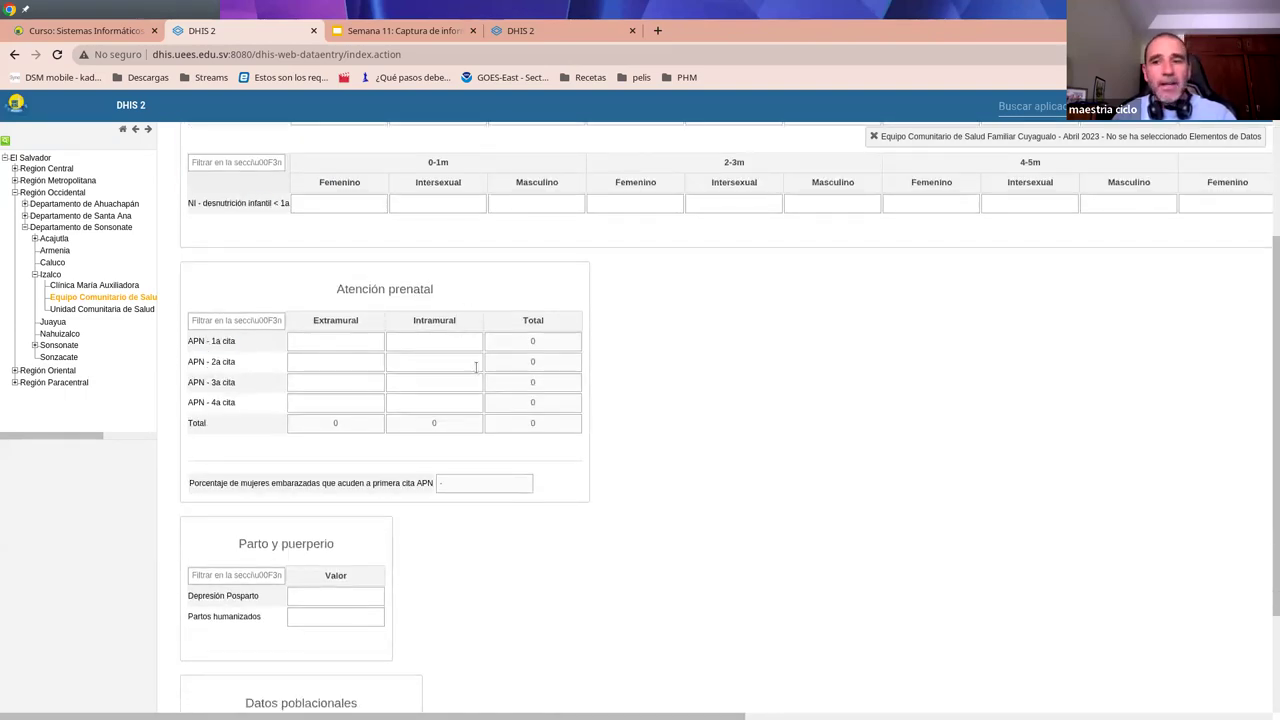
pyautogui.scroll(3, 638, 425)
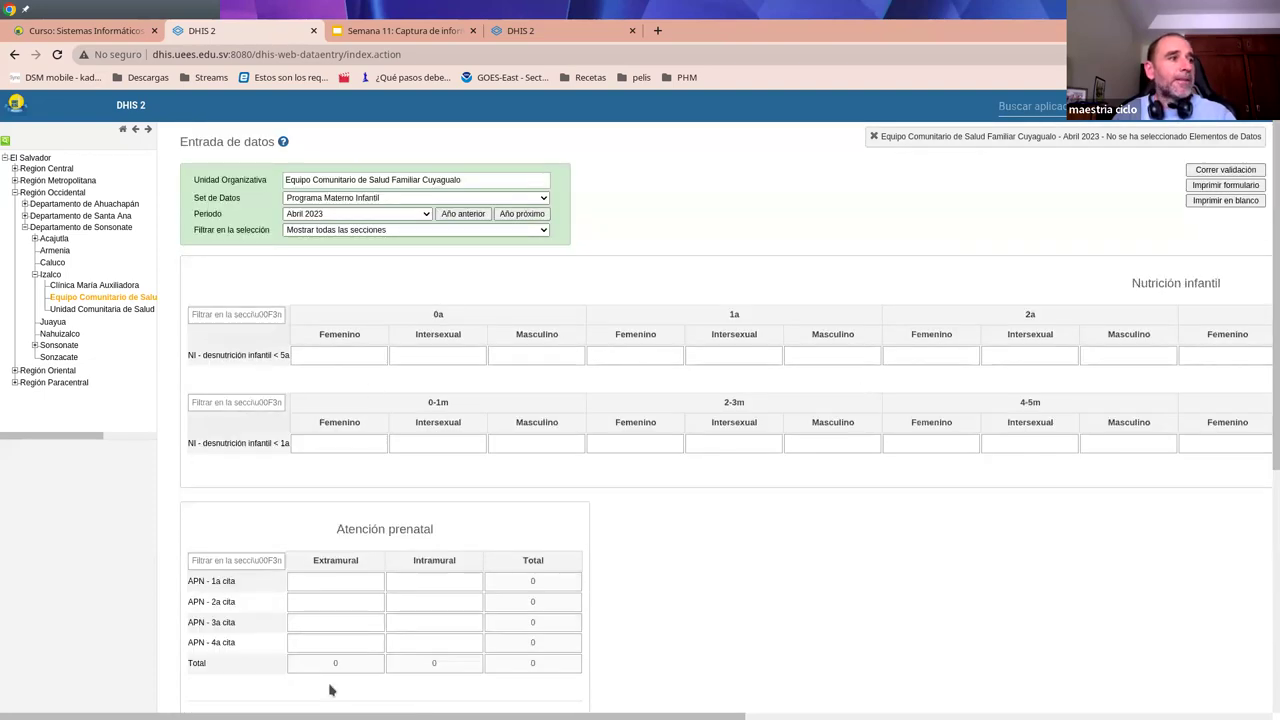
pyautogui.hscroll(10, 715, 440)
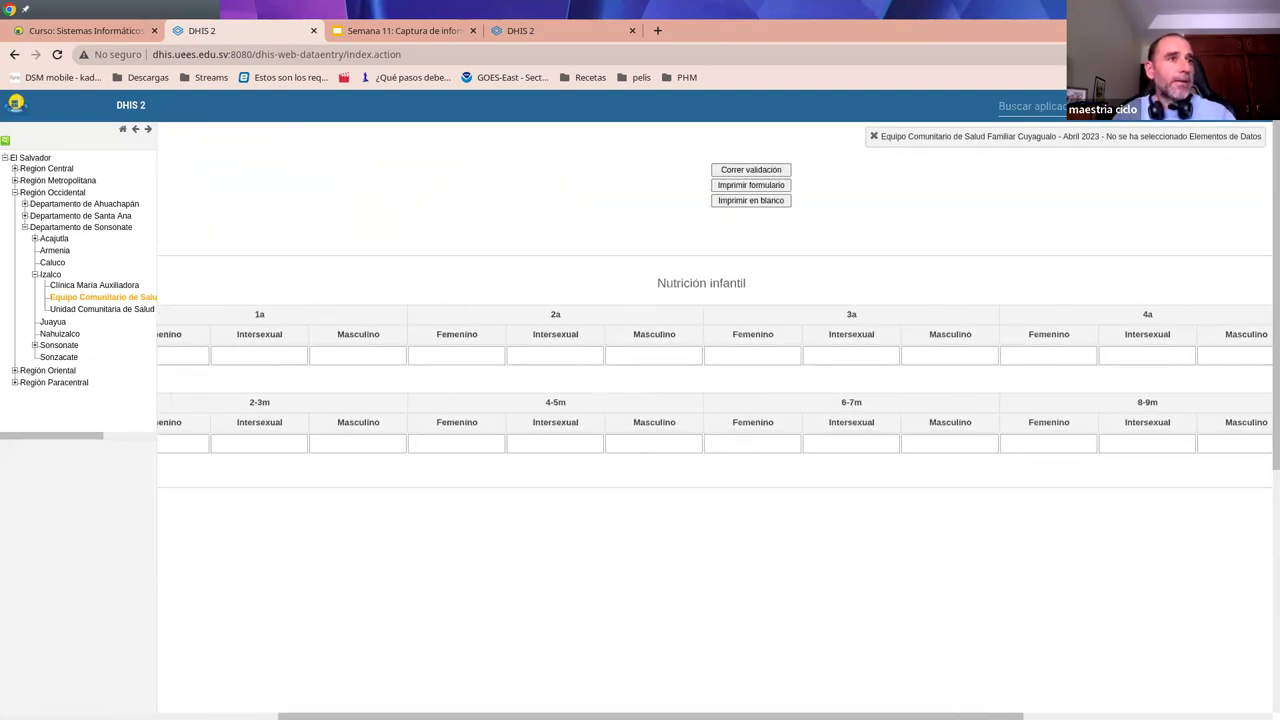
pyautogui.hscroll(-10, 403, 378)
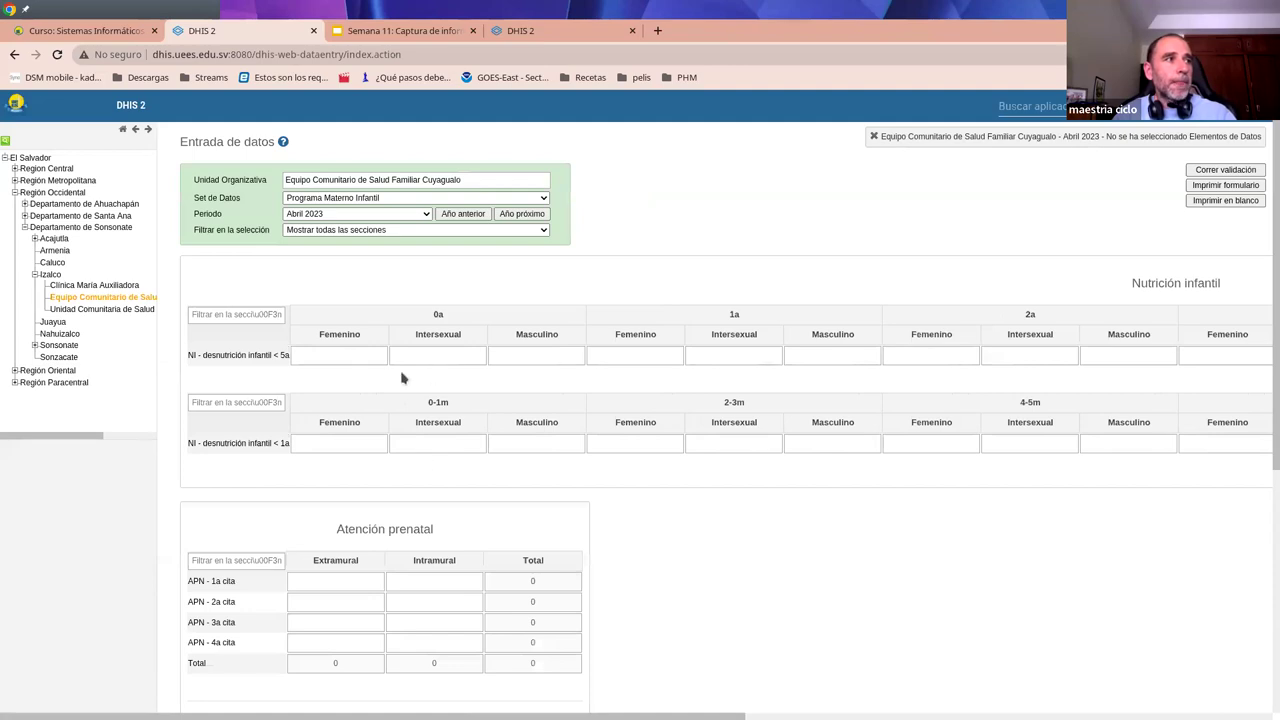
# - Try to enter the decimal value 1.2 for "NI - desnutrición infantil < 5a" in the 0a Femenino cell
pyautogui.click(341, 352)
pyautogui.click(435, 357)
pyautogui.click(525, 355)
pyautogui.click(642, 356)
pyautogui.click(358, 355)
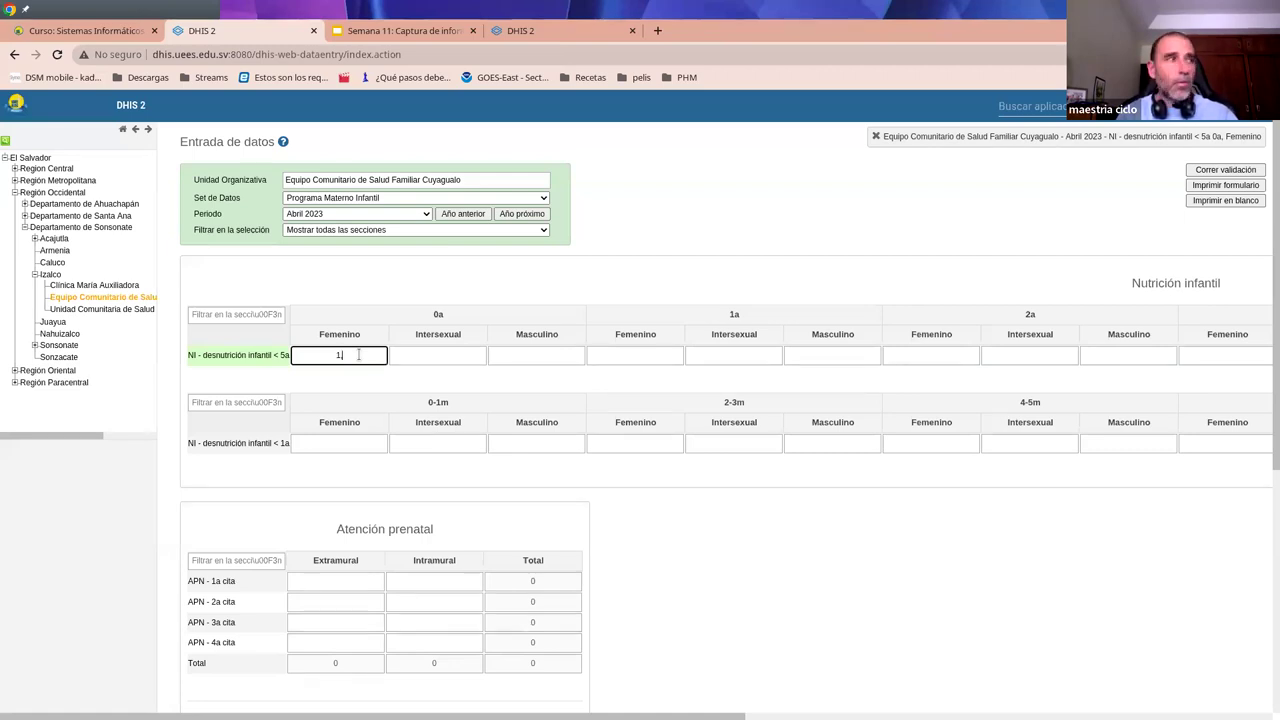
pyautogui.write('1.2')
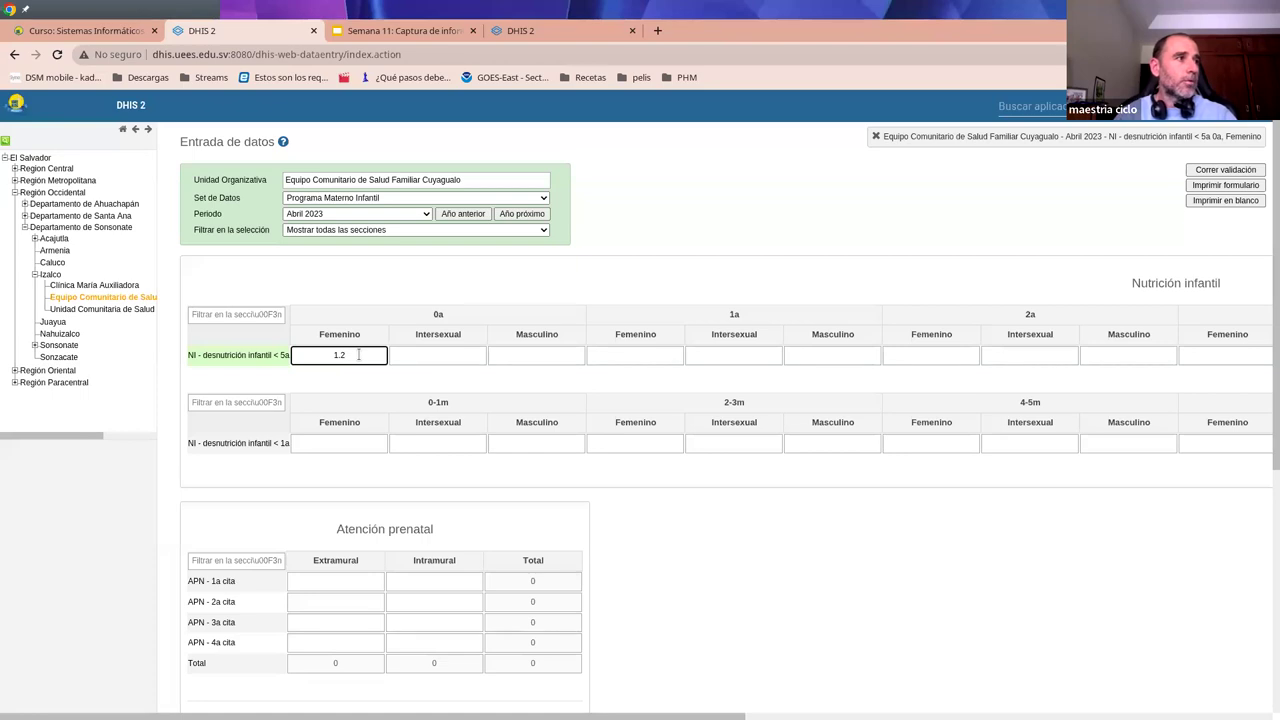
pyautogui.click(395, 354)
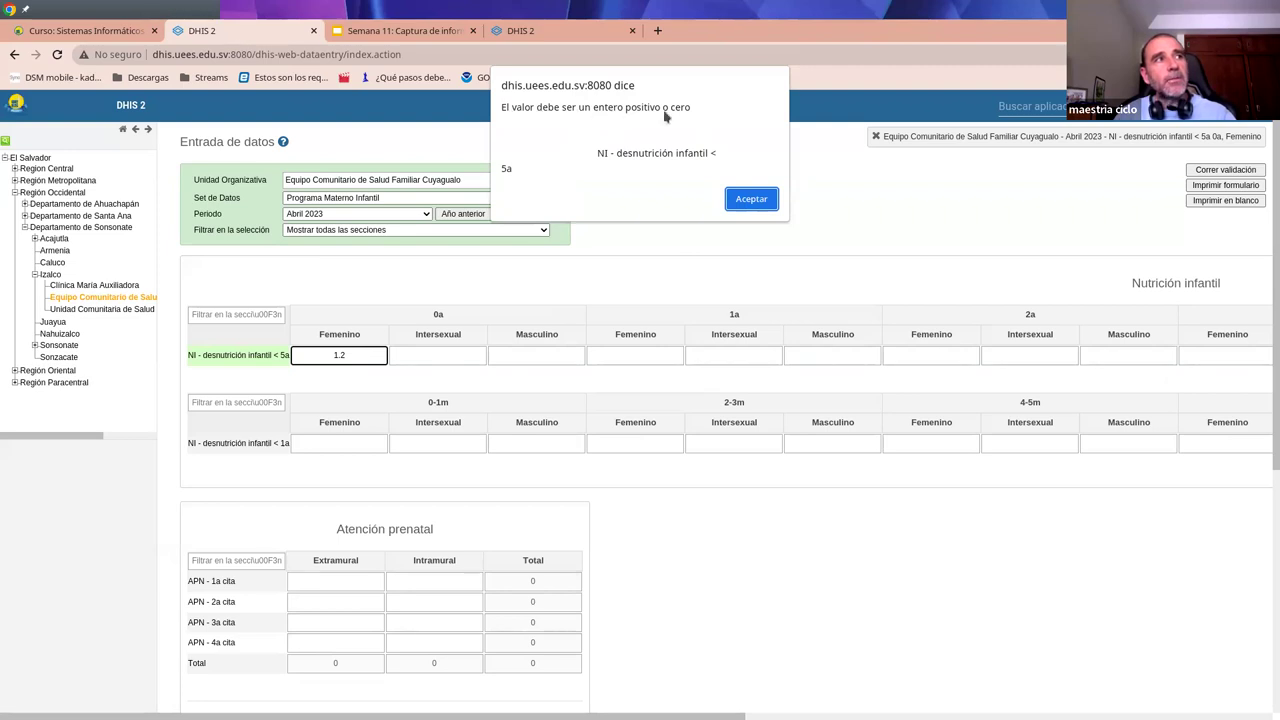
pyautogui.click(733, 199)
pyautogui.click(393, 358)
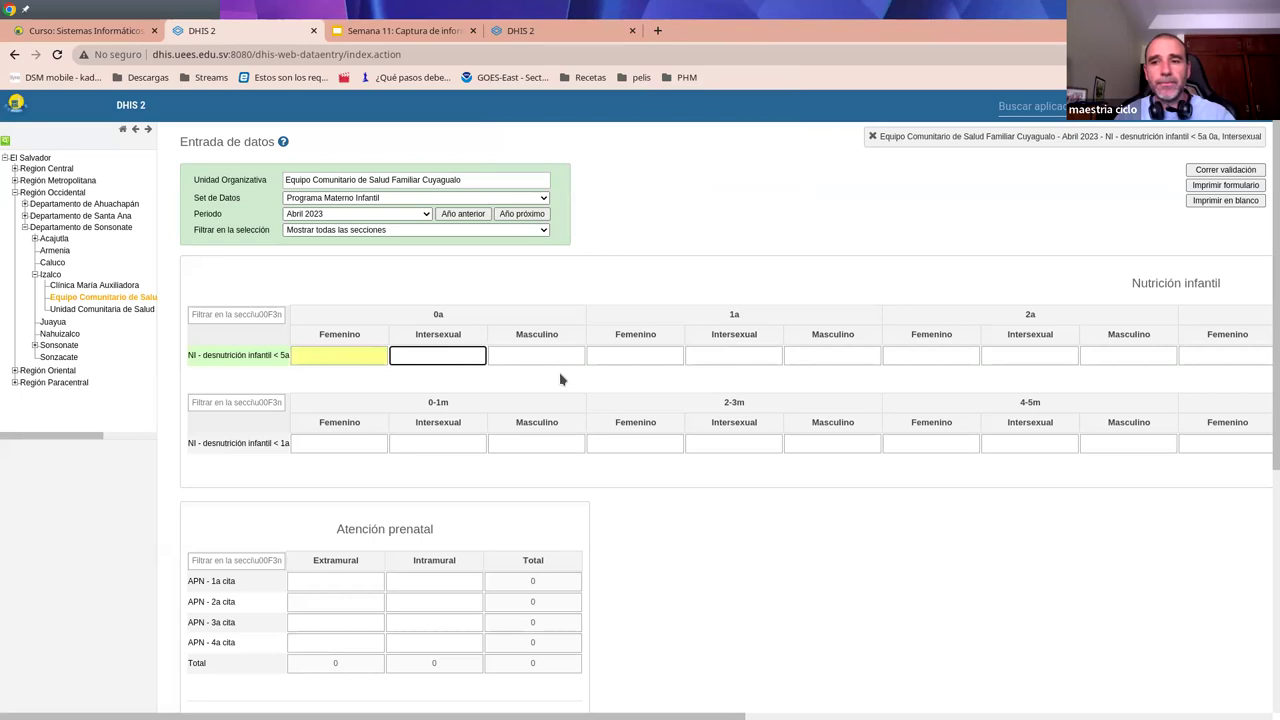
# - Enter 45 for "Población de mujeres embarazadas" in the "Datos poblacionales" section
pyautogui.scroll(-5, 605, 390)
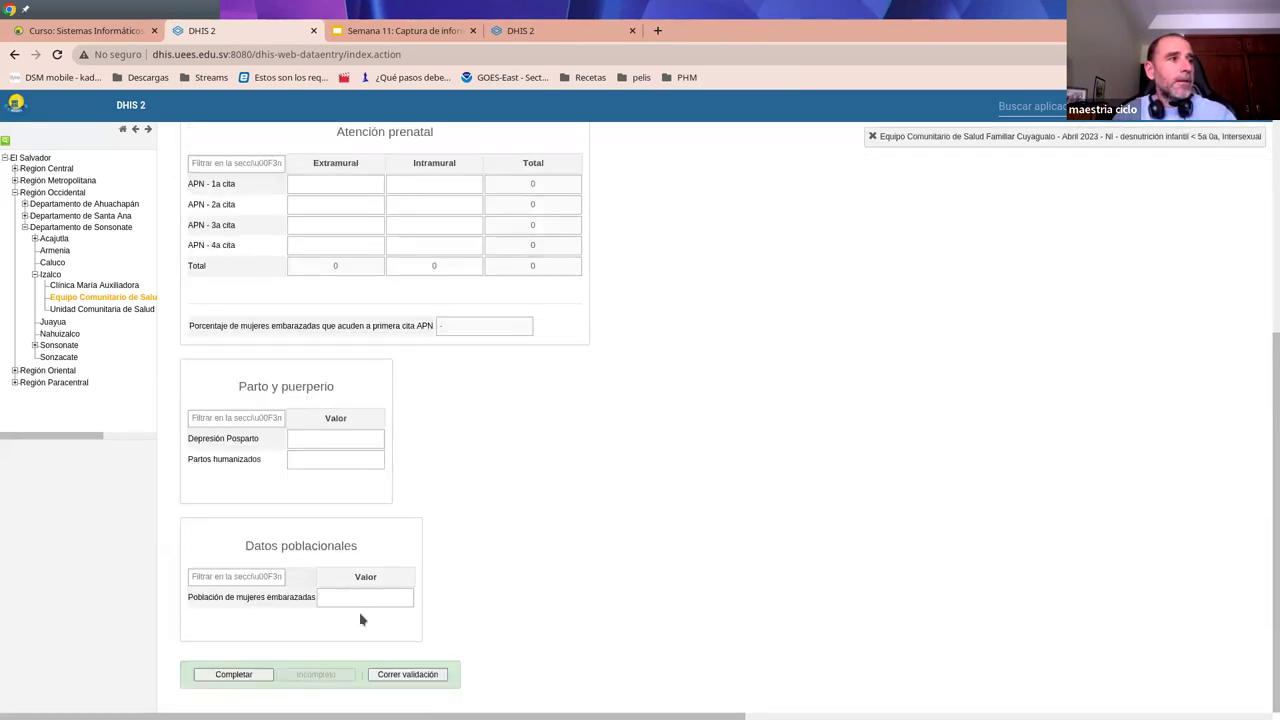
pyautogui.scroll(4, 394, 600)
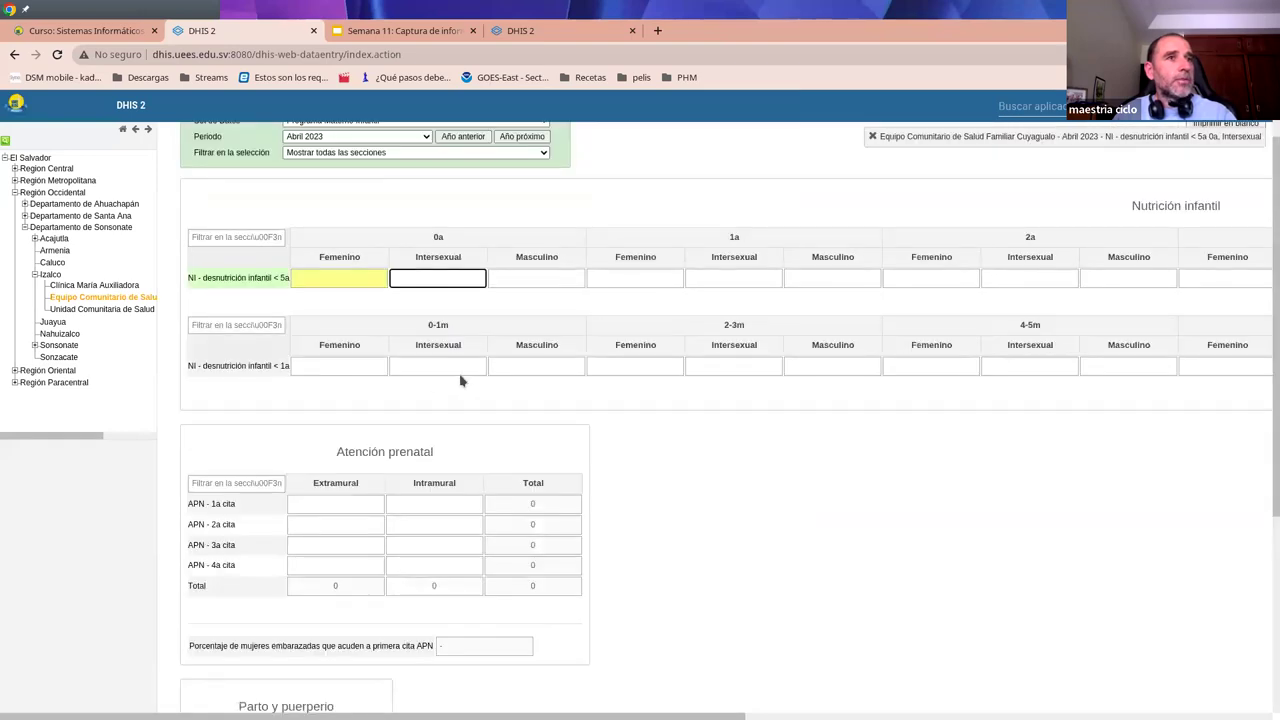
pyautogui.scroll(-4, 461, 380)
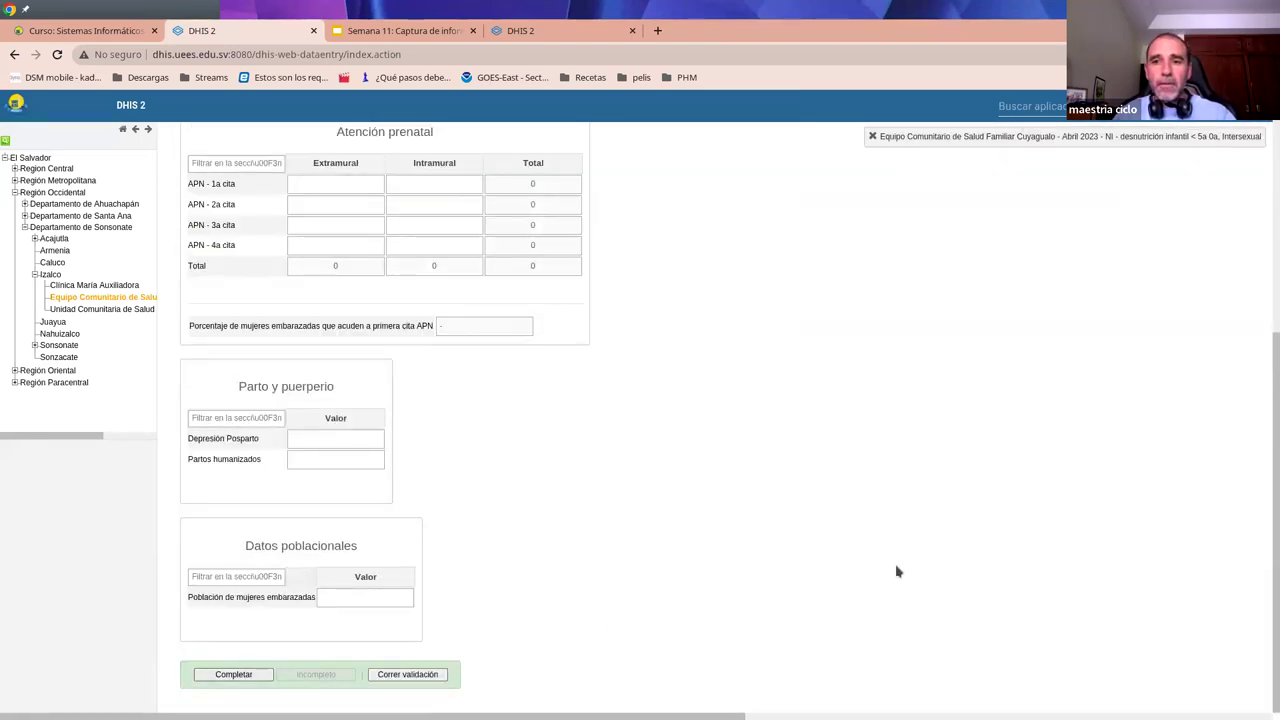
pyautogui.scroll(1, 657, 419)
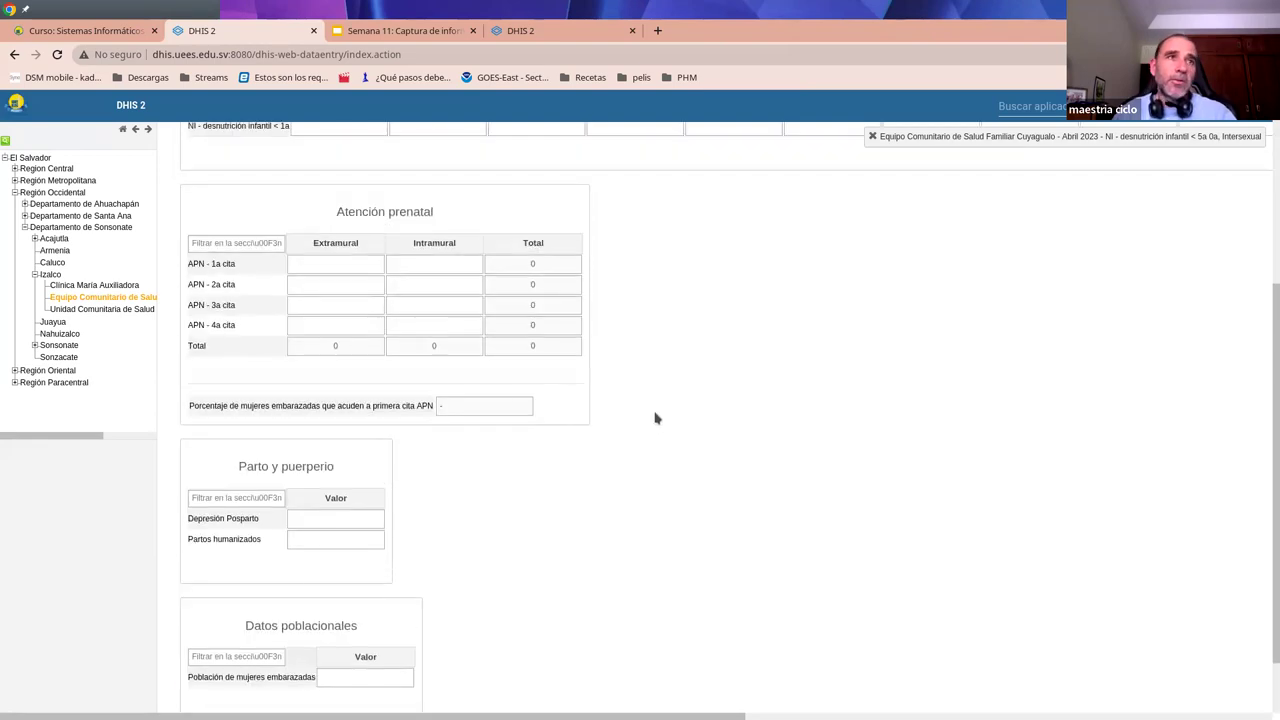
pyautogui.scroll(5, 657, 418)
pyautogui.scroll(-6, 657, 418)
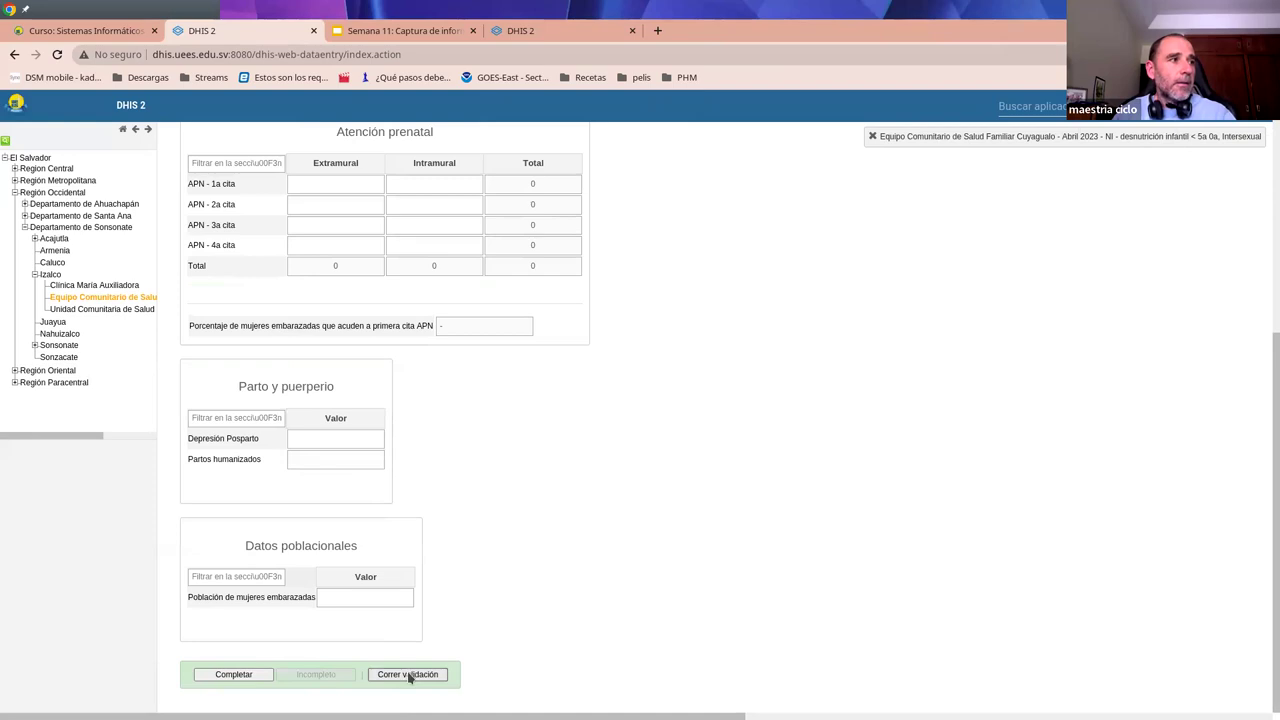
pyautogui.click(368, 599)
pyautogui.write('45')
pyautogui.click(468, 471)
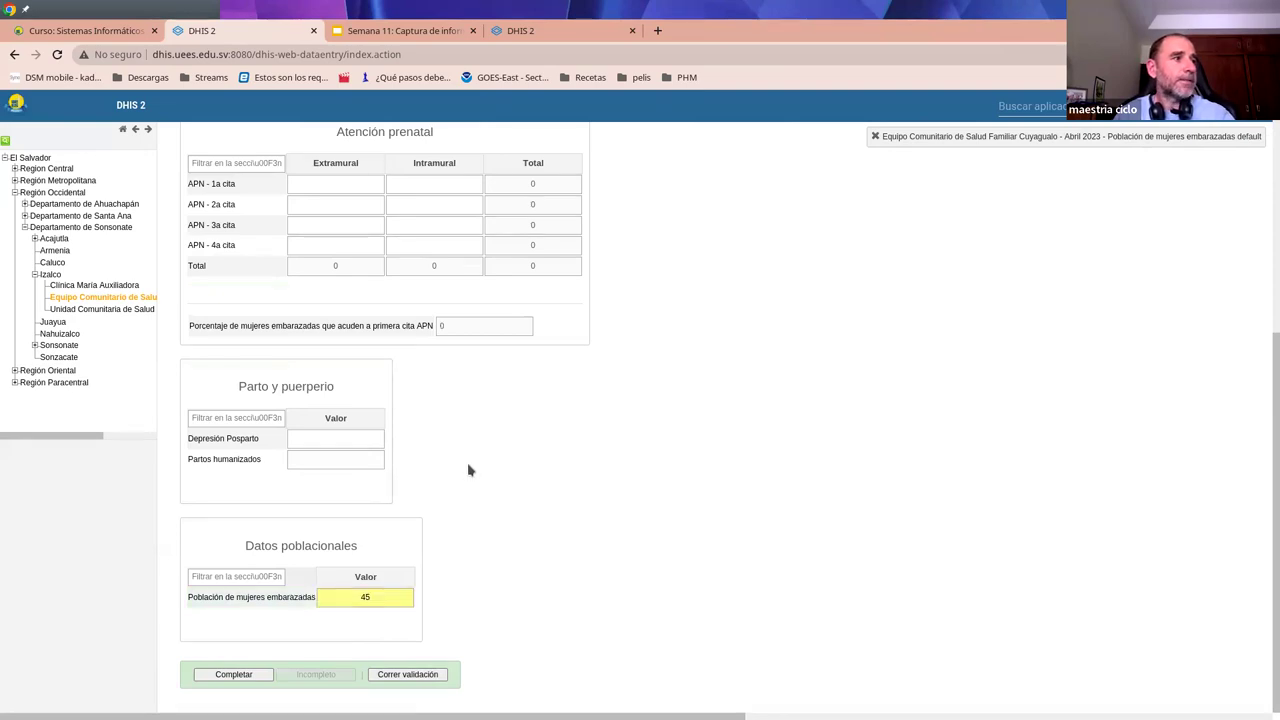
# - Enter 2 Extramural and 5 Intramural for "APN - 1a cita" in the "Atención prenatal" section
pyautogui.scroll(1, 430, 305)
pyautogui.click(350, 266)
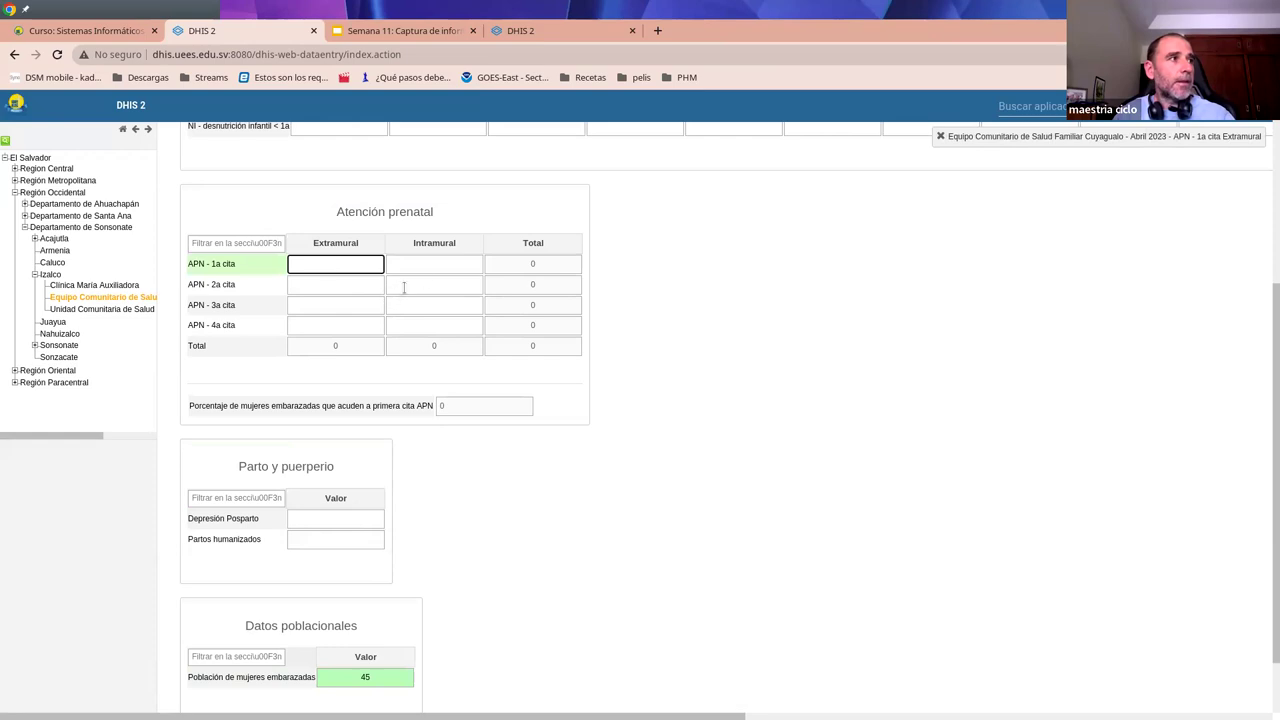
pyautogui.click(435, 265)
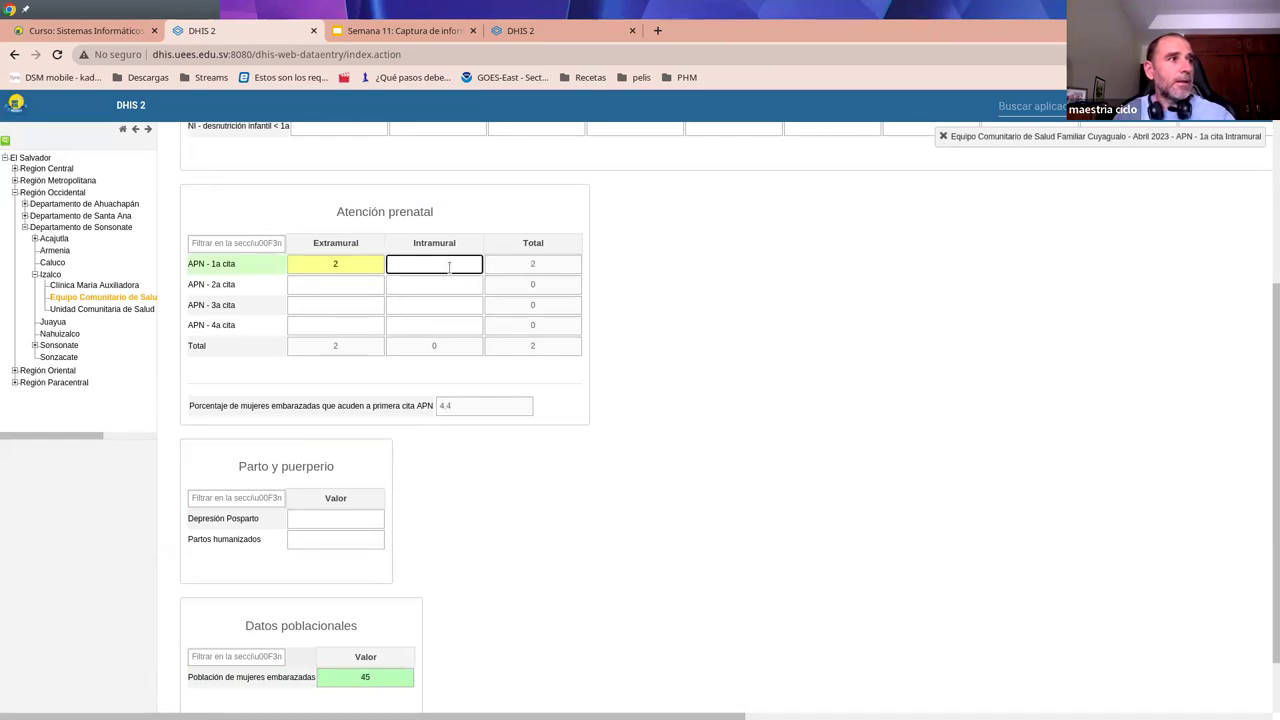
pyautogui.write('2')
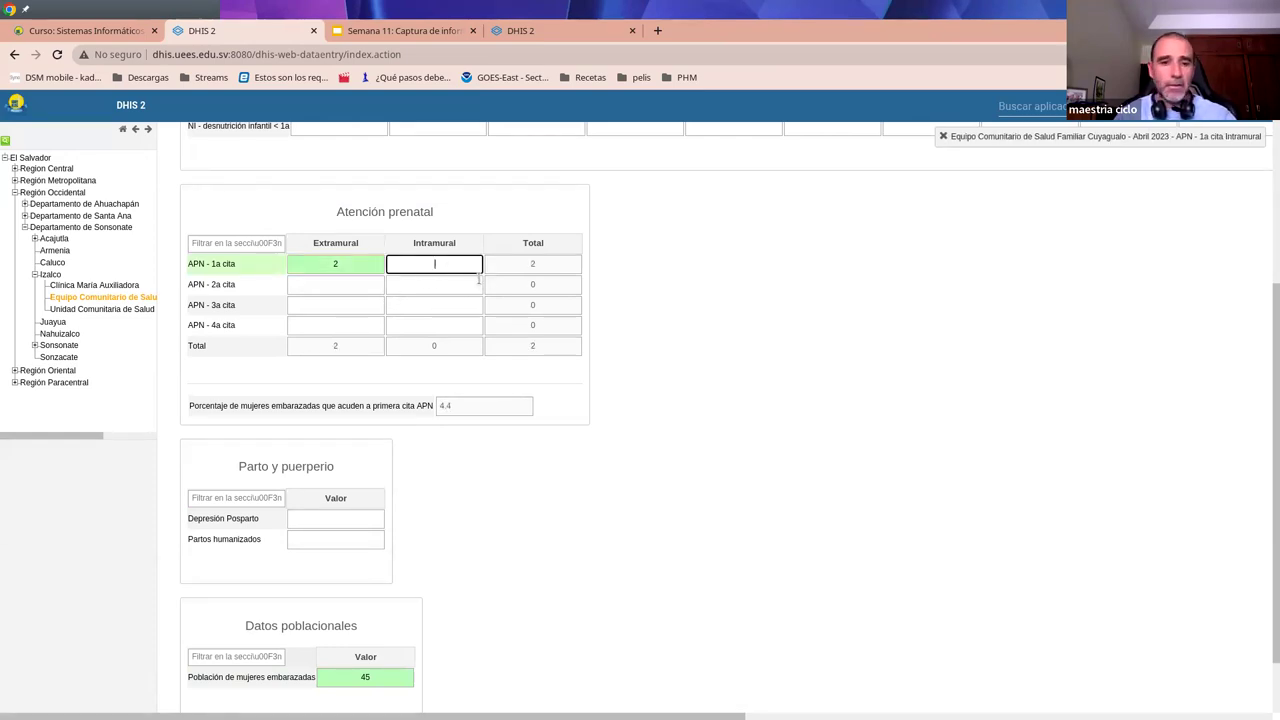
pyautogui.click(454, 289)
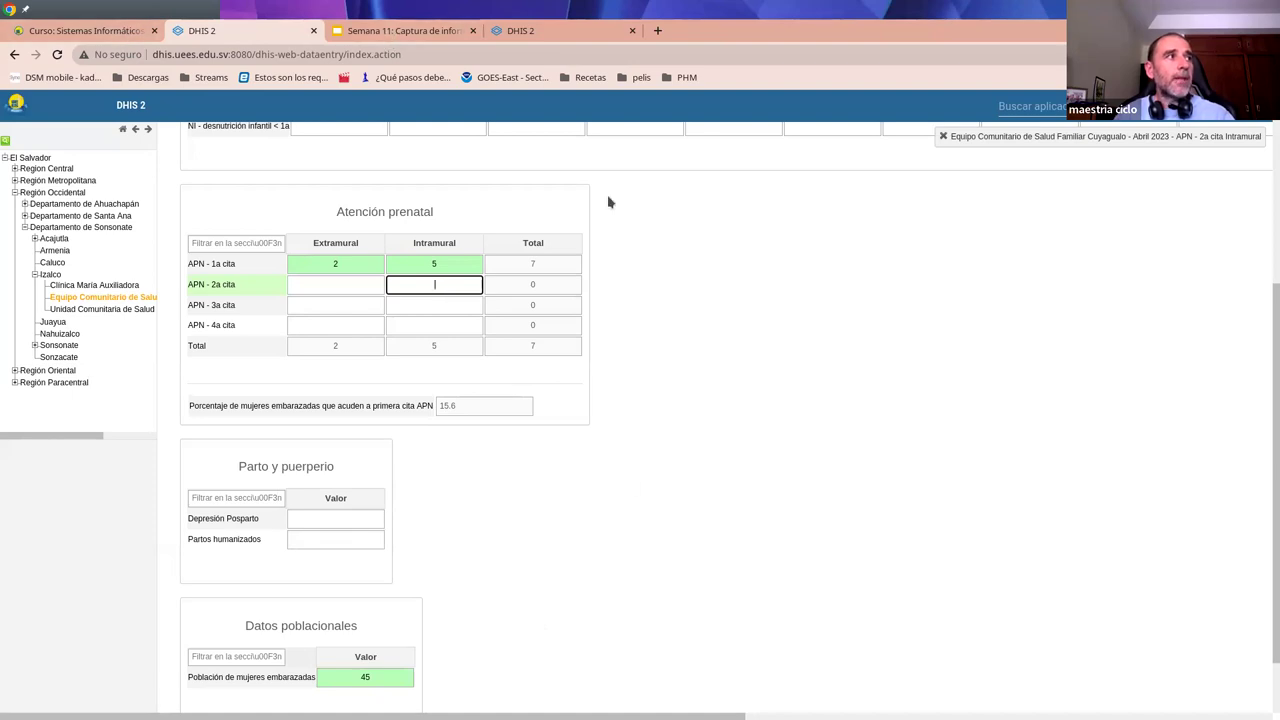
# - Review how the entry form is organised, from "Nutrición infantil" and "Atención prenatal" down to "Datos poblacionales"
pyautogui.scroll(3, 731, 391)
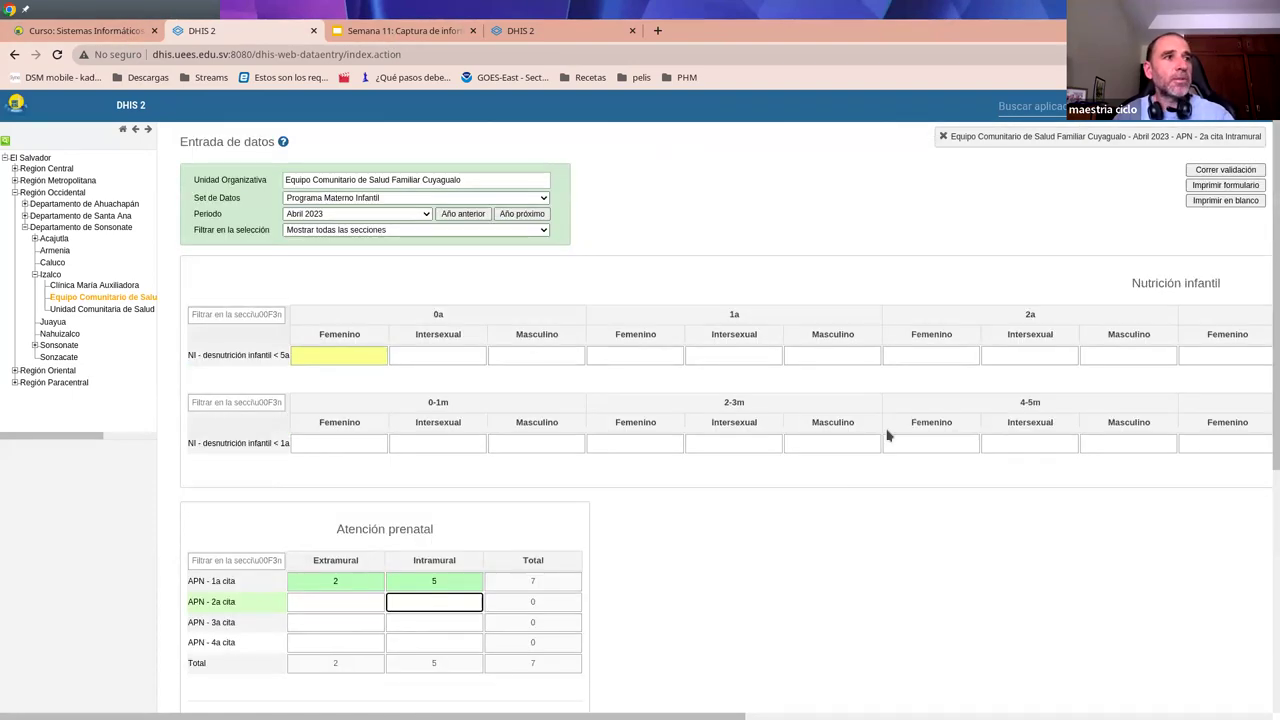
pyautogui.scroll(-4, 880, 450)
pyautogui.scroll(2, 612, 392)
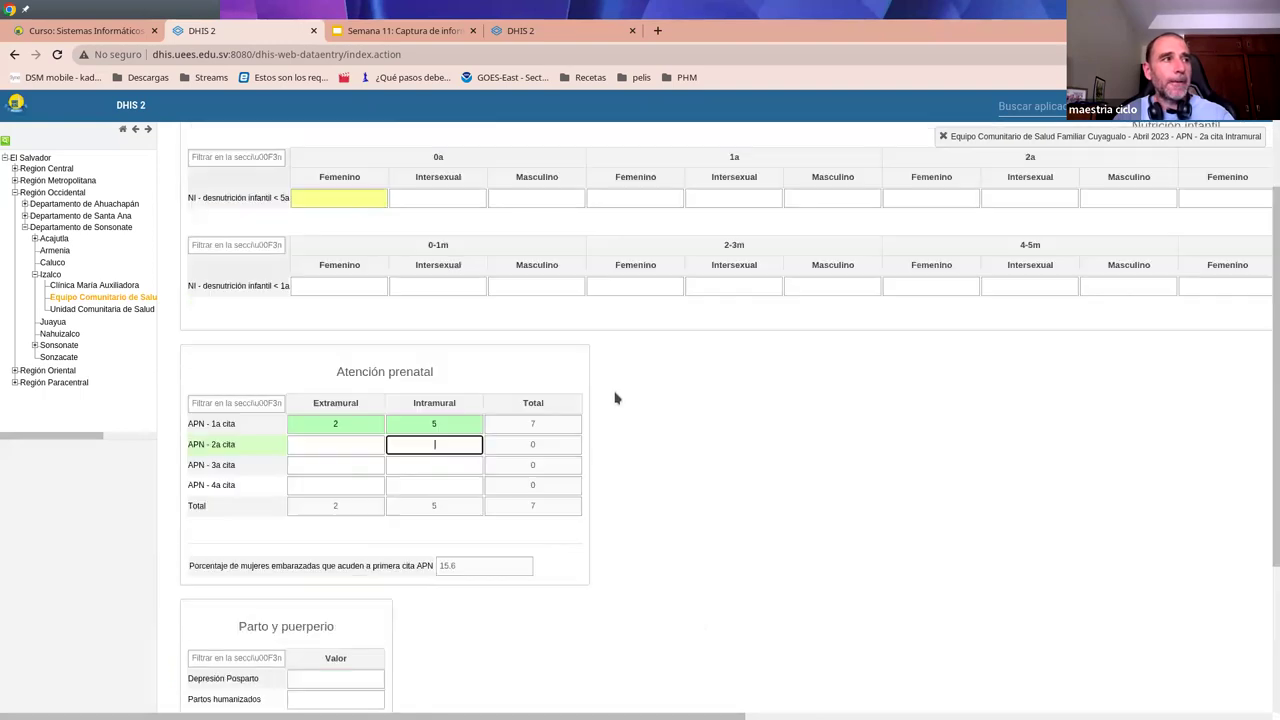
pyautogui.scroll(2, 615, 398)
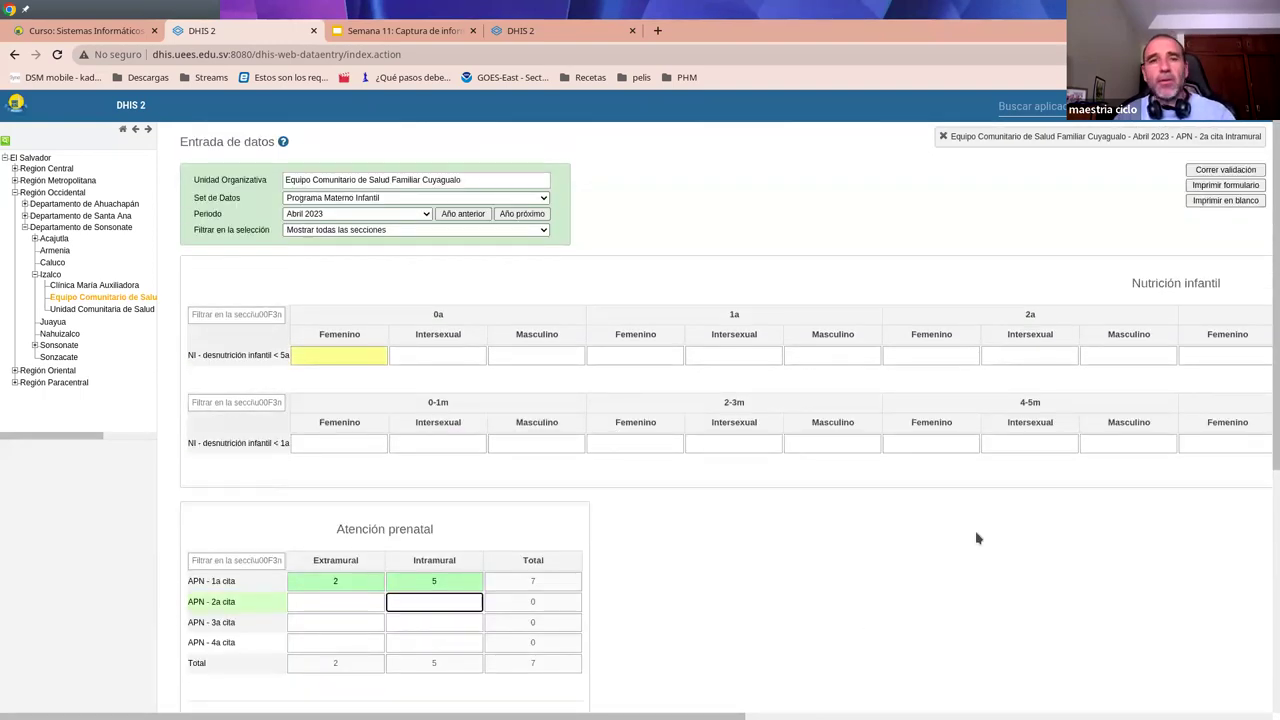
pyautogui.tripleClick(1125, 286)
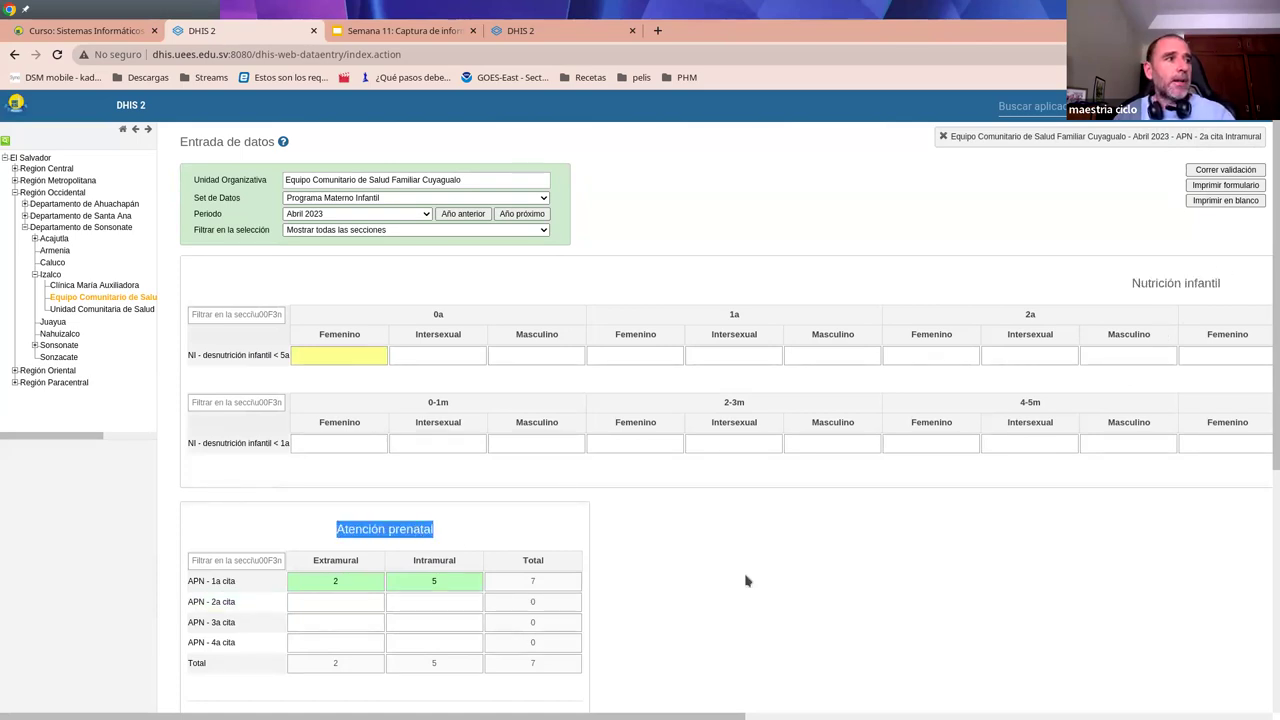
pyautogui.scroll(-4, 745, 580)
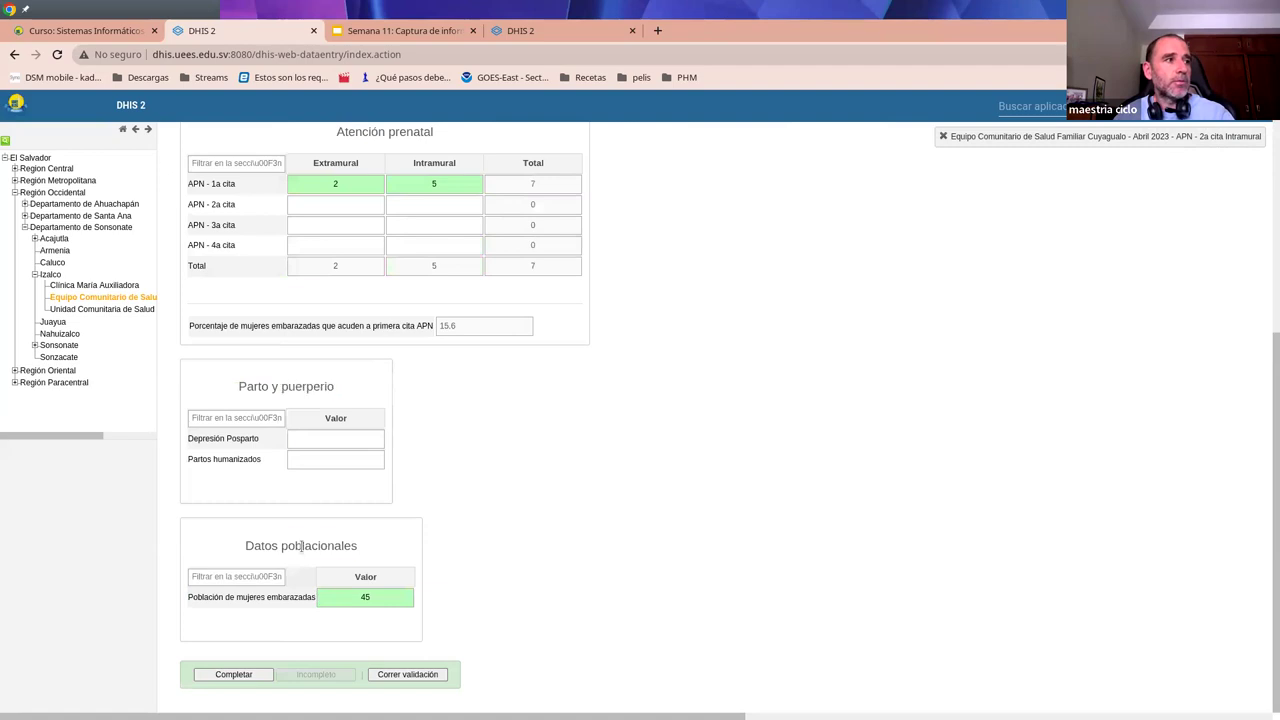
pyautogui.scroll(4, 735, 500)
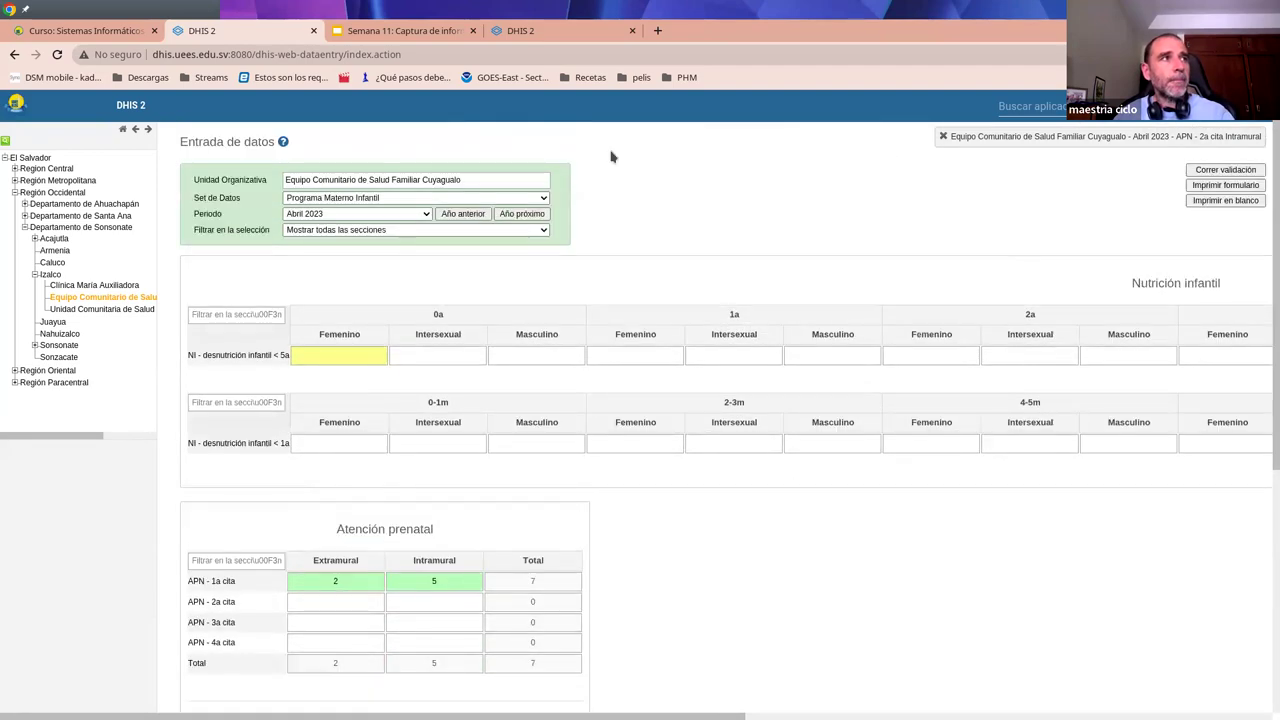
# - Switch to the "Semana 11" Google Slides presentation and start the slideshow from slide 13, "Tarea"
pyautogui.click(407, 36)
pyautogui.click(88, 643)
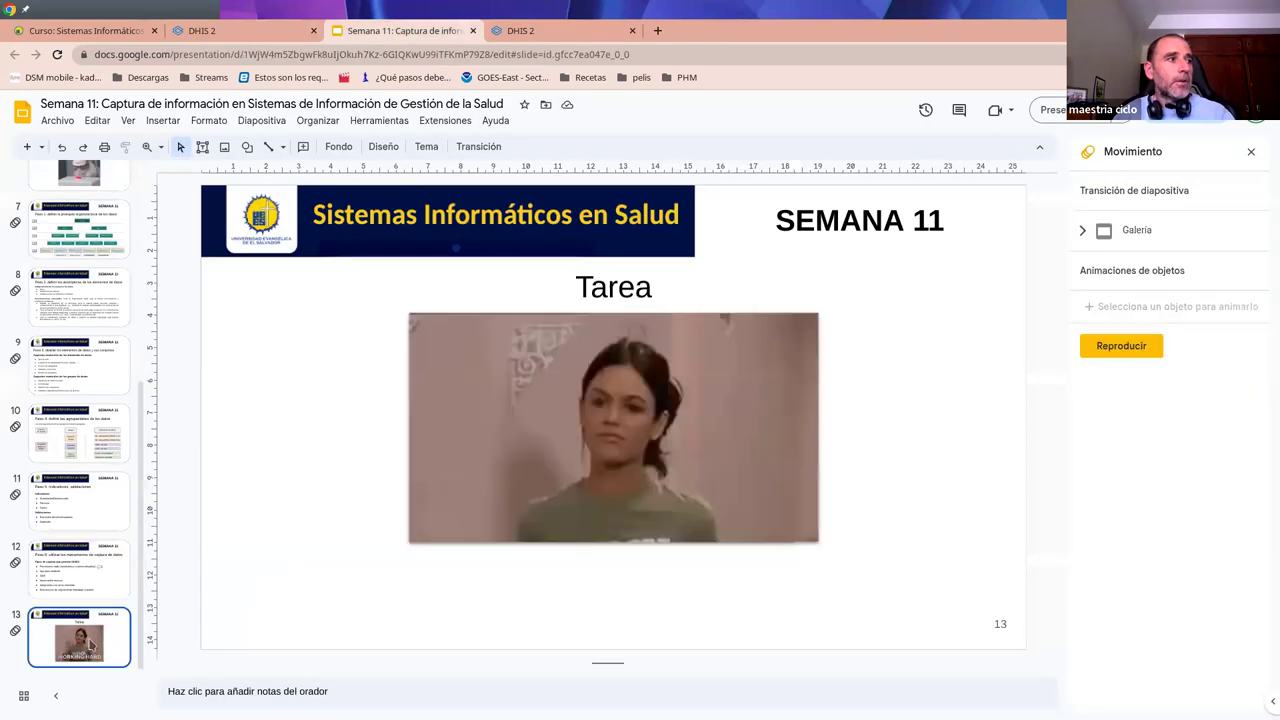
pyautogui.hotkey('ctrl', 'F5')
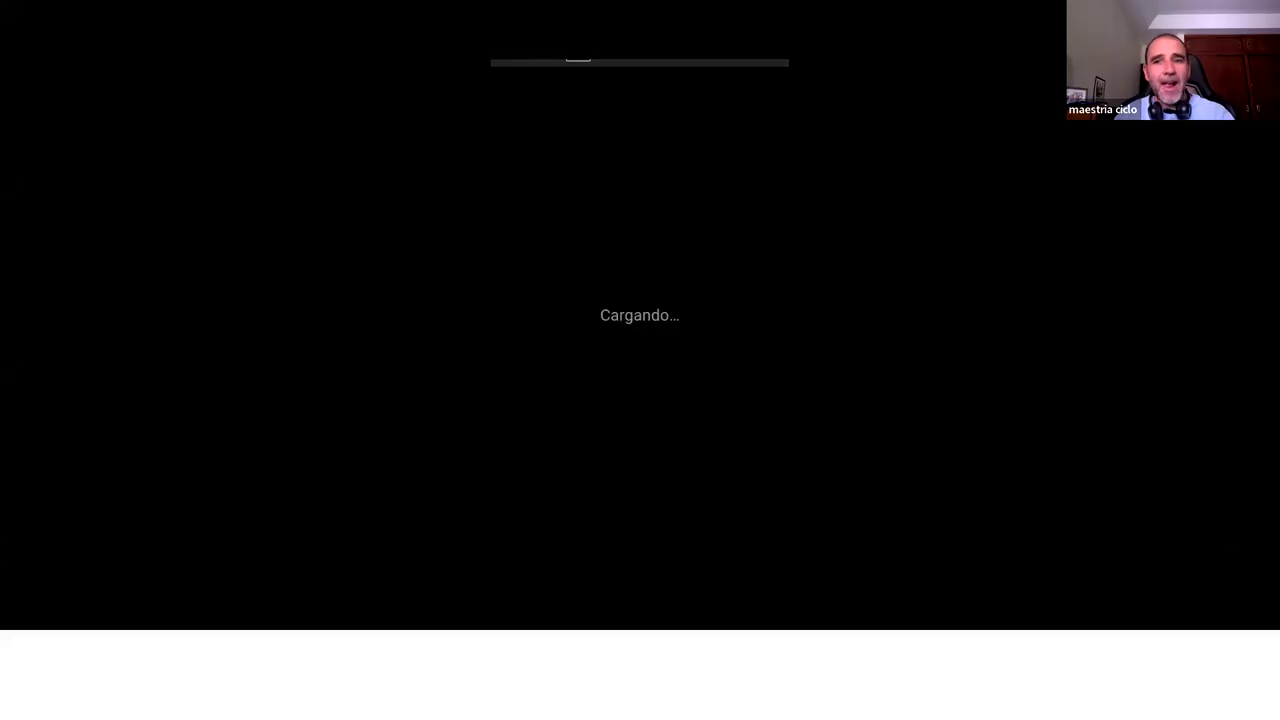